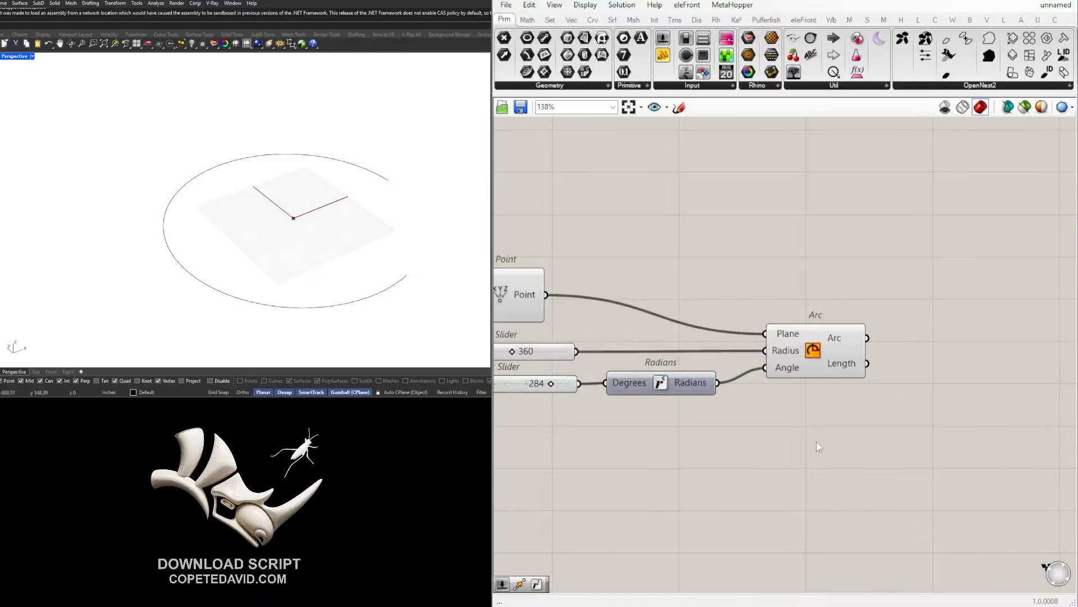
Add a Move component and connect the Arc output to its Geometry input.
scroll(526, 377, "down", 2)
left_click(733, 374)
double_click(871, 385)
scroll(753, 362, "down", 2)
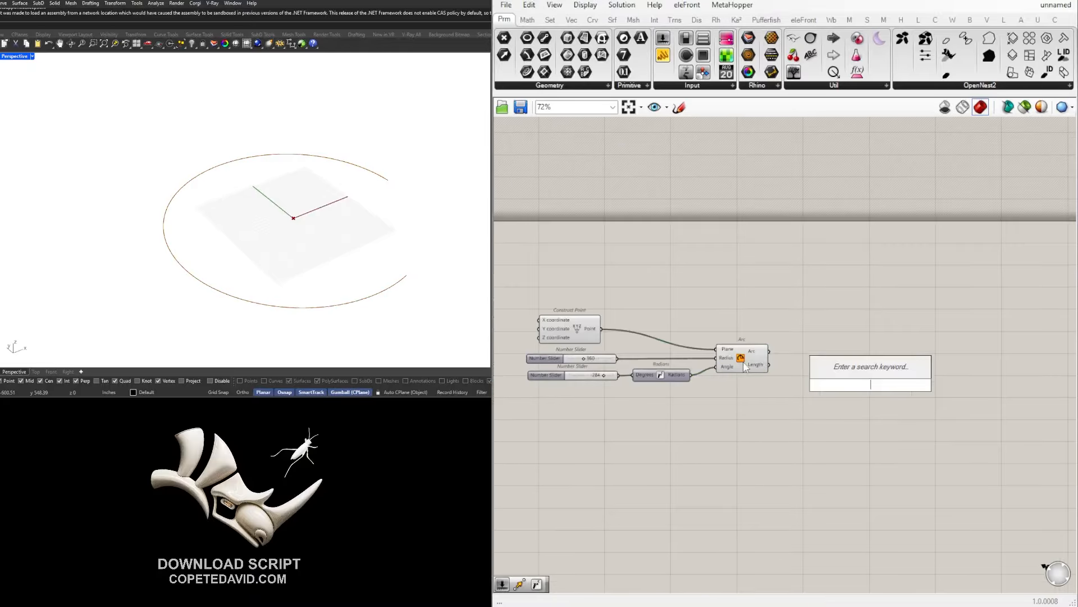
left_click(744, 362)
right_click_drag(319, 236, 391, 253)
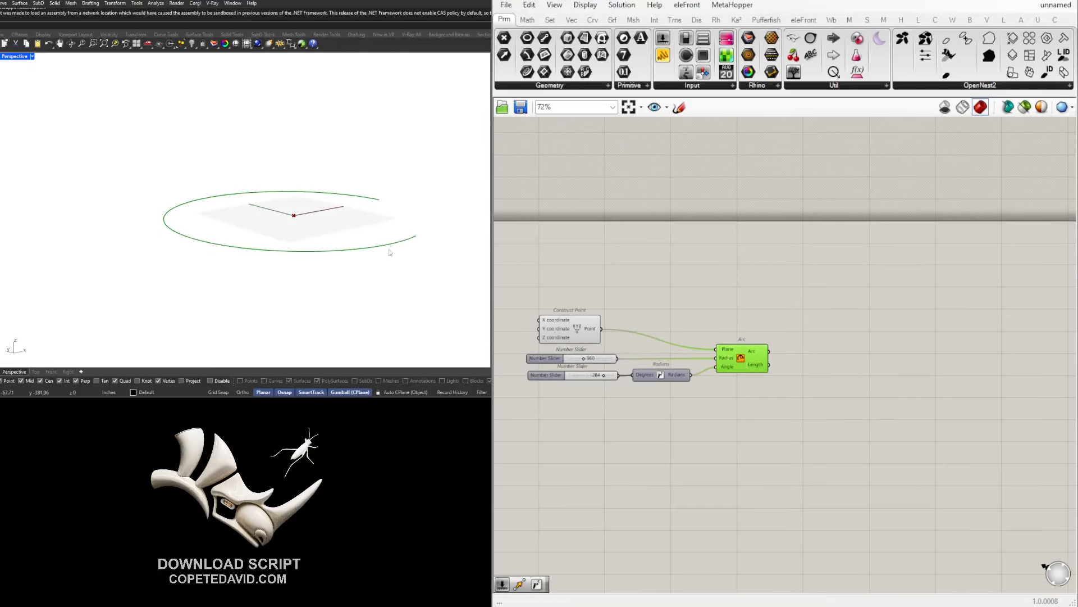
double_click(772, 418)
type("m")
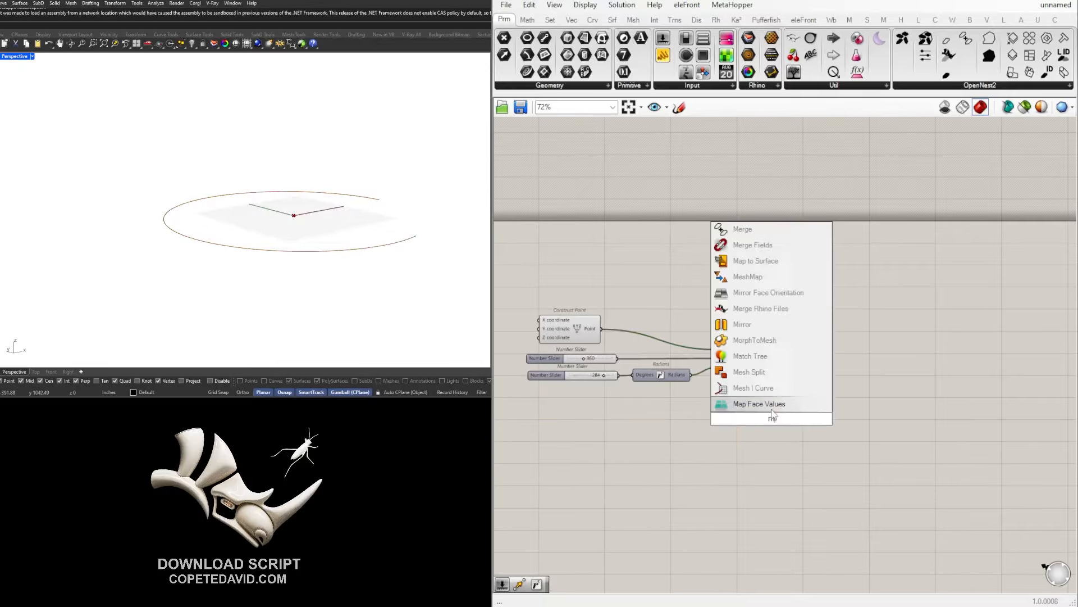
type("ove")
key("Return")
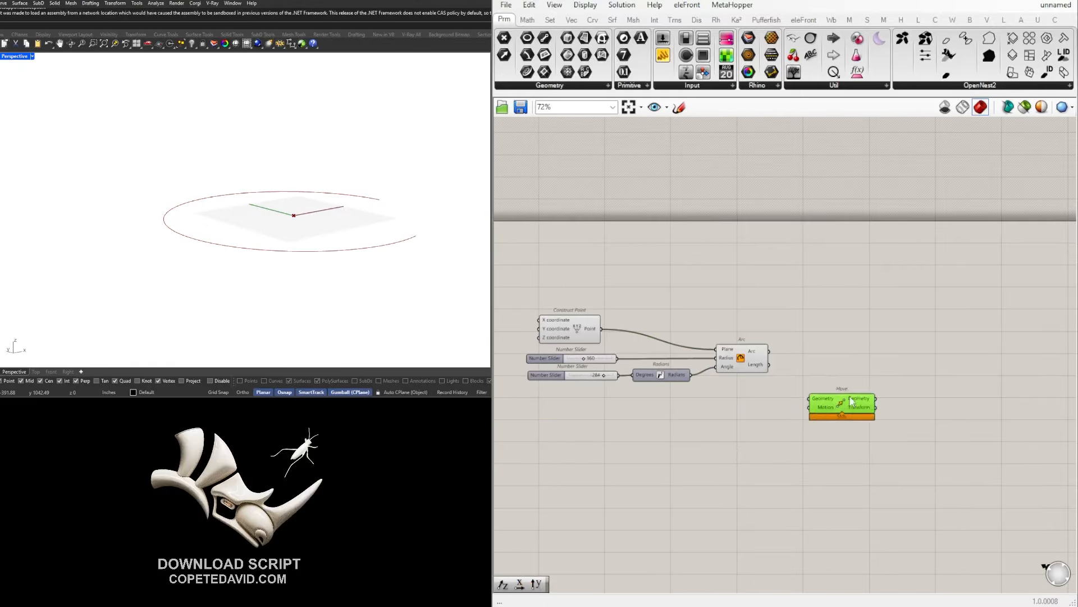
left_click_drag(768, 351, 812, 382)
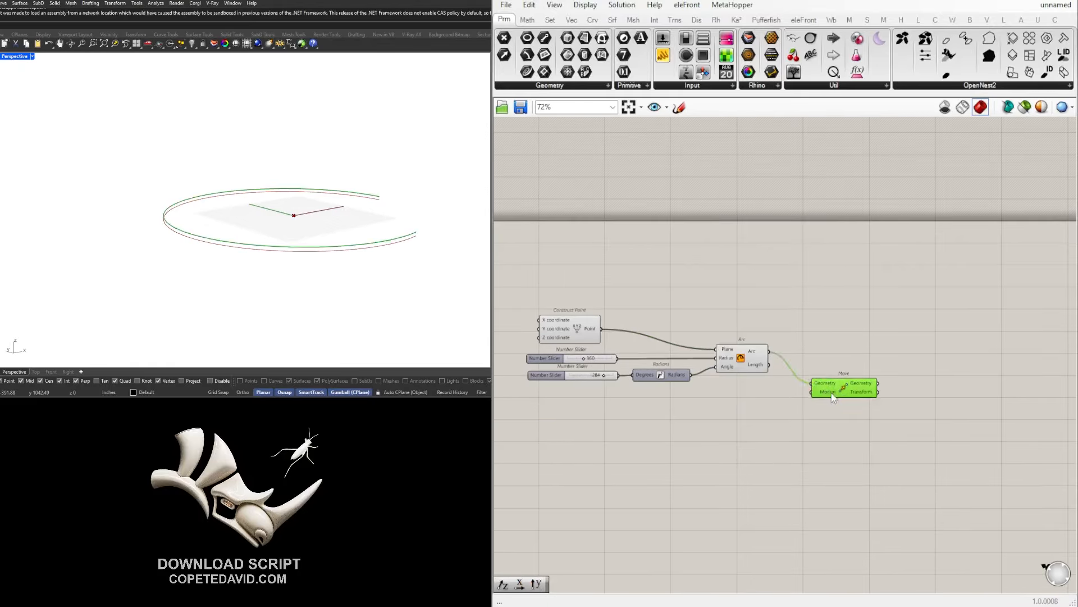
Add a Unit Z vector, connect it to the Move component's Motion input, and line the two components up.
double_click(773, 402)
type("z")
key("Return")
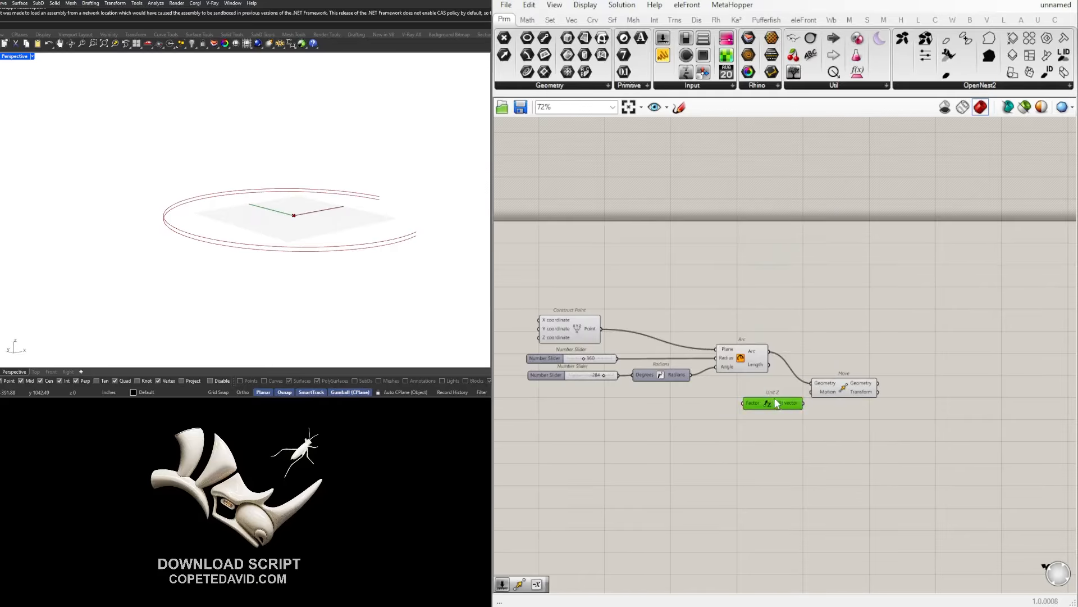
left_click_drag(810, 393, 812, 392)
left_click_drag(847, 425, 753, 399)
left_click(746, 434)
Add a number slider with the value 120 and connect it to the Unit Z Factor input.
double_click(573, 399)
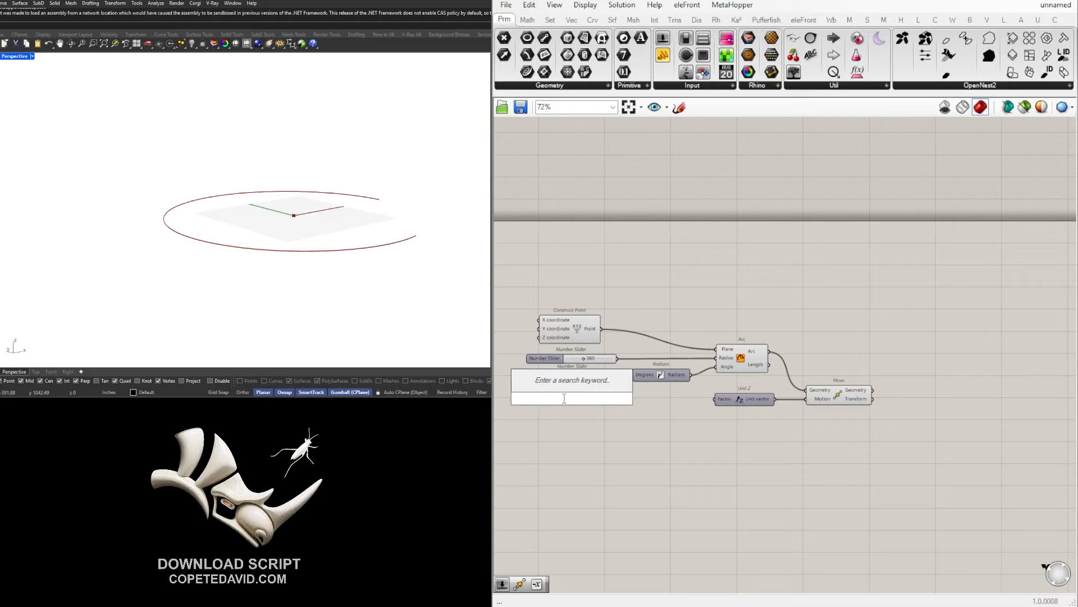
type("1")
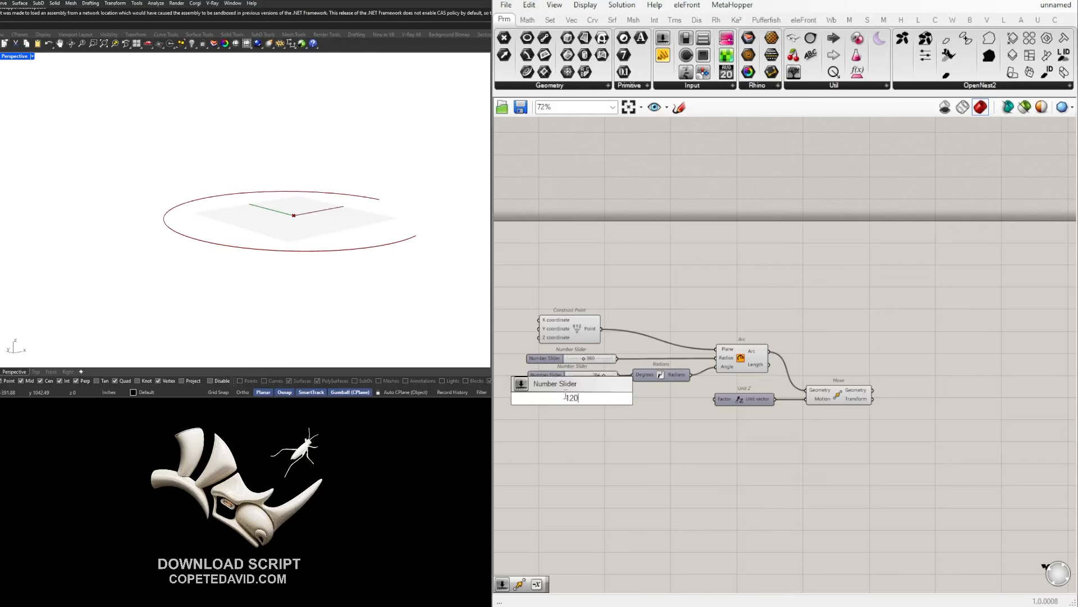
type("20")
key("Return")
scroll(631, 407, "up", 3)
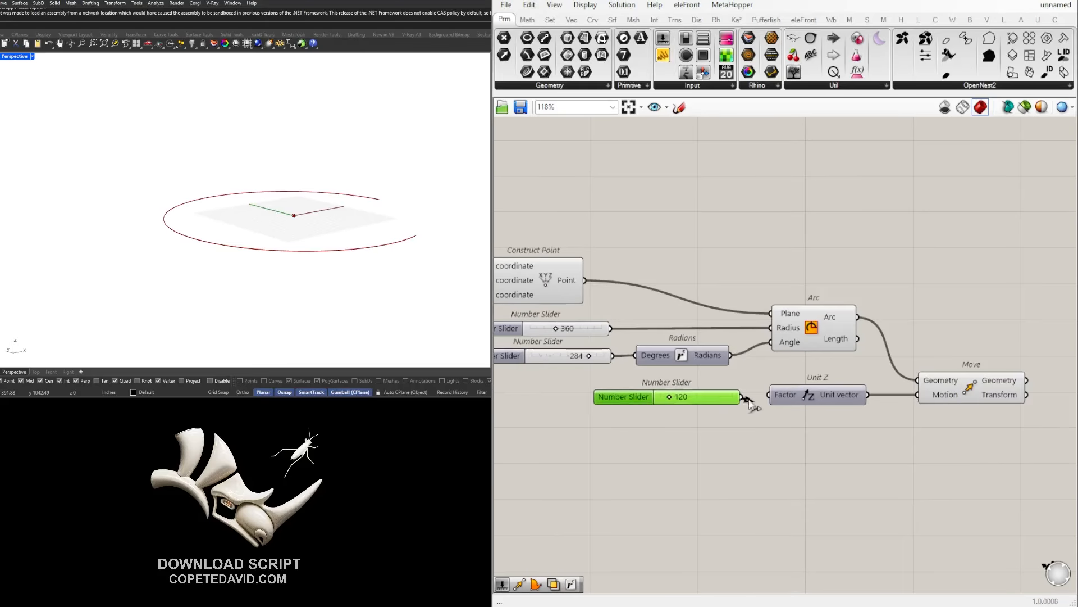
left_click_drag(748, 400, 769, 395)
Examine the moved arc against the original arc in the perspective viewport.
scroll(827, 406, "down", 2)
right_click_drag(314, 247, 304, 213)
left_click(898, 346)
left_click(817, 396)
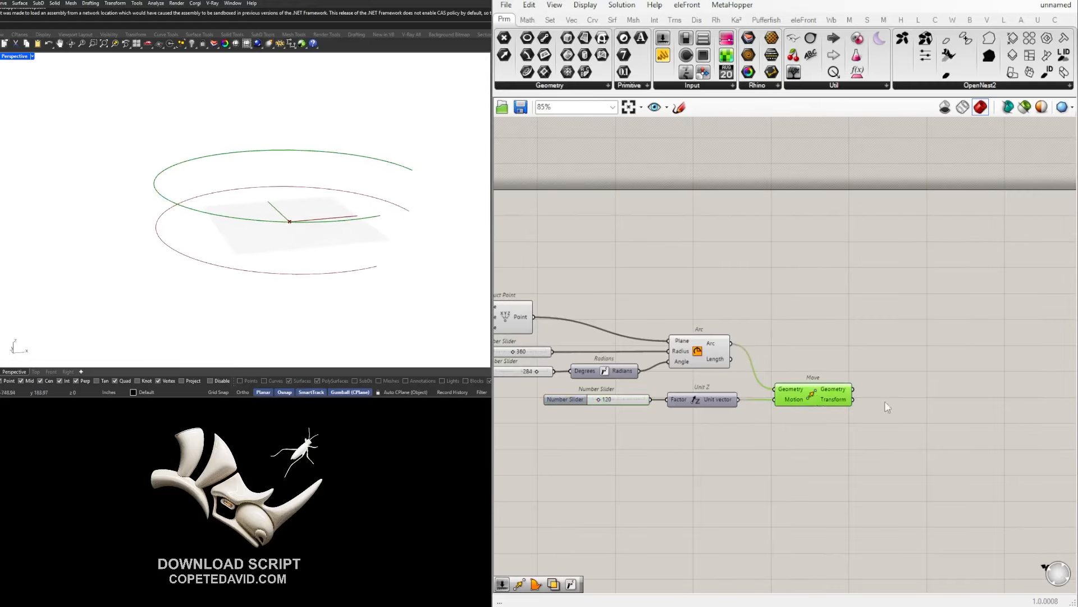
right_click_drag(410, 242, 436, 237)
scroll(763, 380, "down", 2)
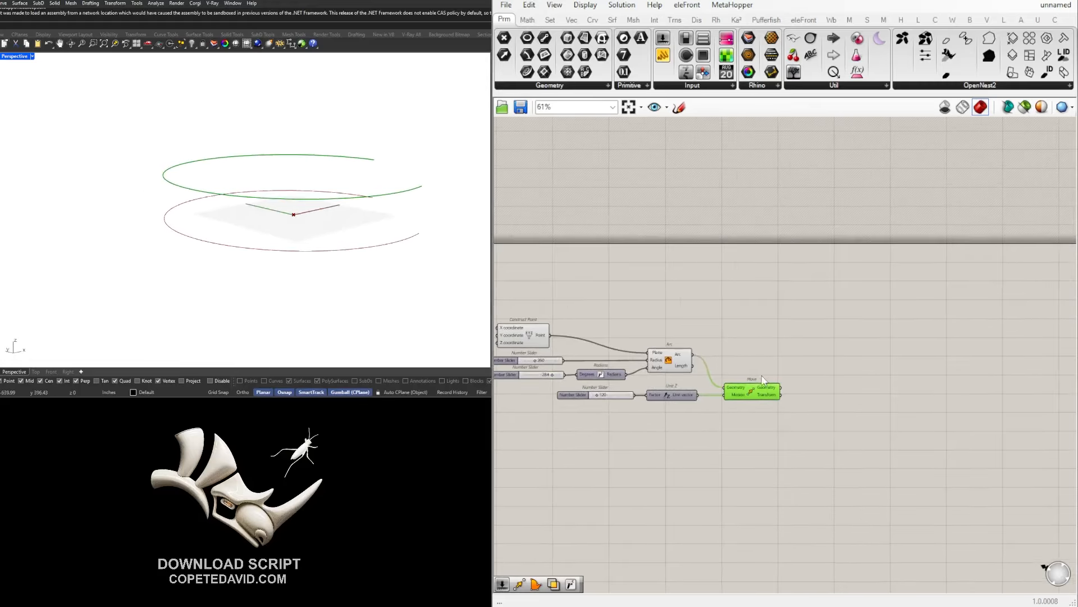
scroll(766, 404, "up", 2)
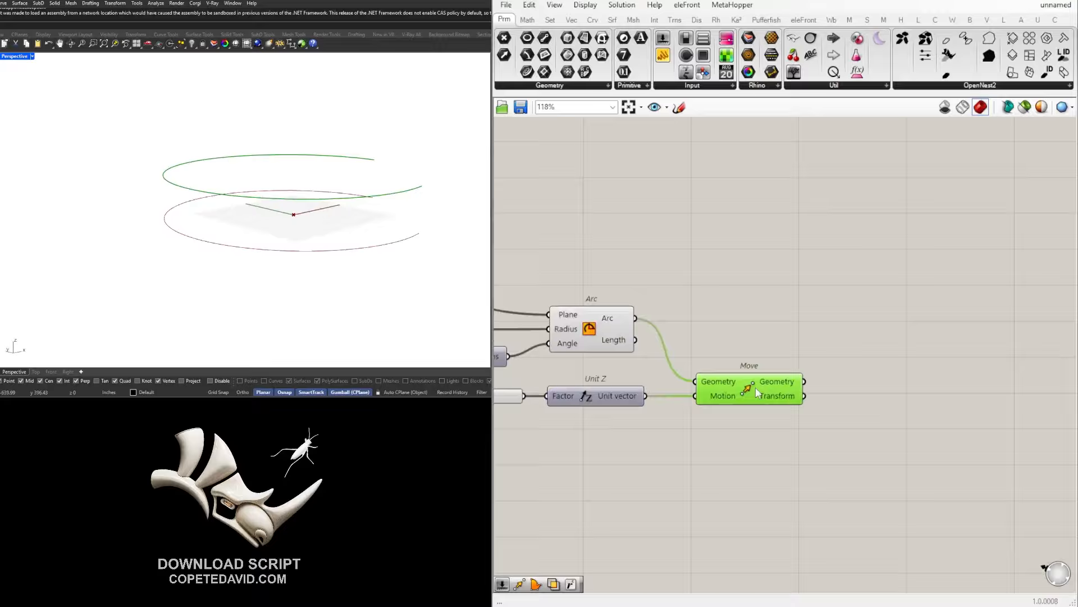
Add a Divide Curve component and connect the Move component's Geometry output to its Curve input.
double_click(895, 397)
type("divi")
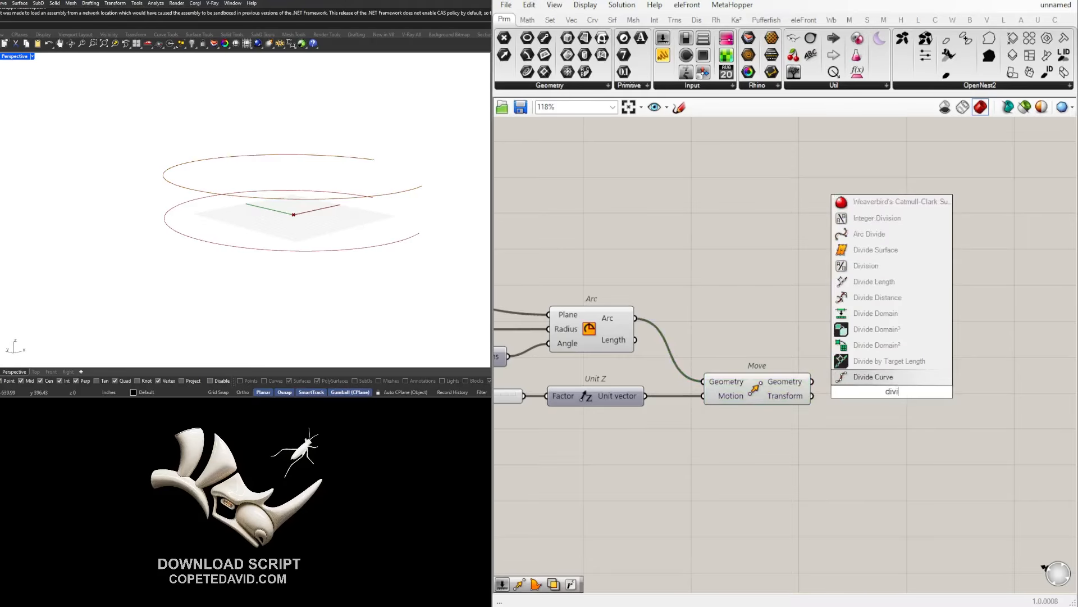
left_click(880, 377)
left_click_drag(812, 381, 902, 437)
double_click(763, 458)
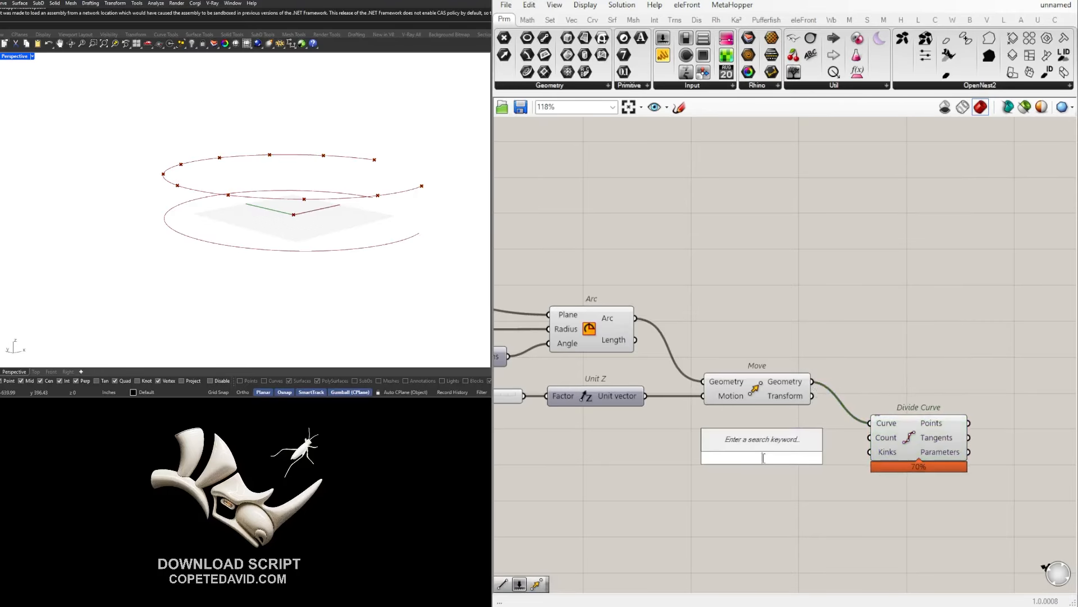
type("10")
left_click(779, 443)
scroll(814, 452, "up", 2)
left_click(824, 464)
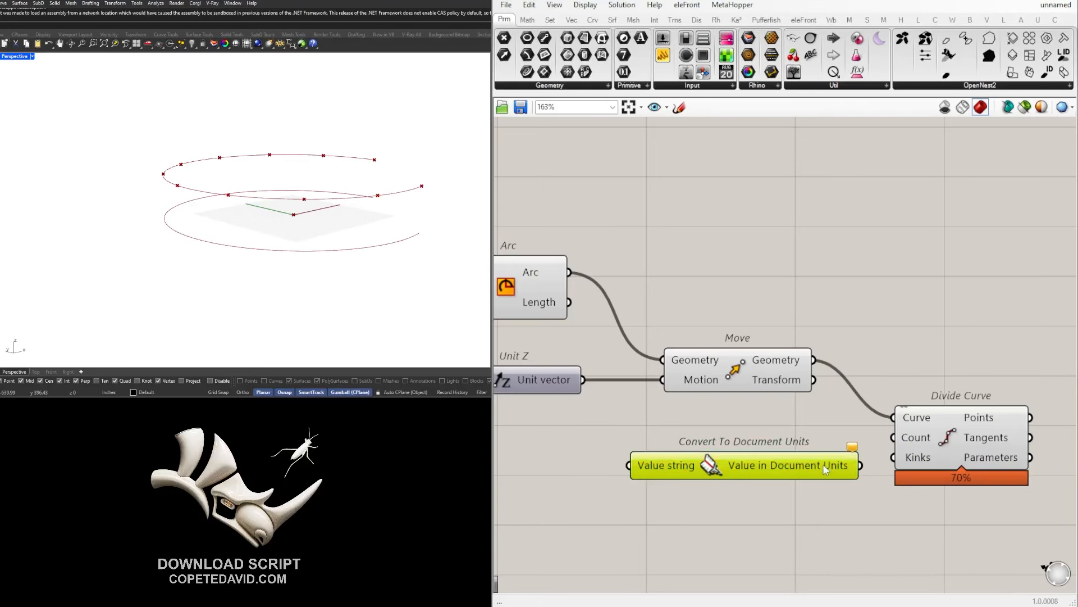
key("Delete")
Add a number slider with the value 5 and connect it to the Divide Curve Count input.
double_click(762, 454)
type("5")
key("Return")
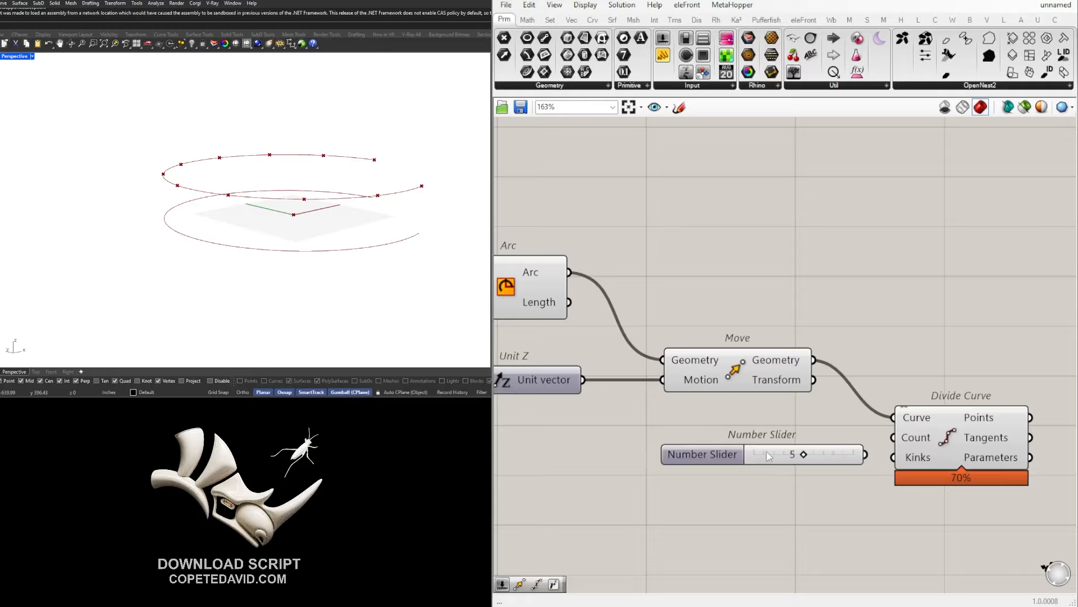
left_click_drag(833, 455, 893, 437)
left_click(961, 446)
scroll(772, 447, "up", 2)
mouse_move(786, 437)
left_mouse_down()
mouse_move(748, 437)
mouse_move(856, 438)
mouse_move(775, 442)
mouse_move(787, 442)
left_mouse_up()
Select the group of components and reposition it on the canvas.
scroll(893, 505, "down", 5)
left_click_drag(997, 498, 564, 313)
right_click_drag(568, 315, 672, 309)
scroll(673, 309, "down", 1)
left_click_drag(708, 337, 660, 312)
left_click(827, 376)
scroll(828, 376, "up", 2)
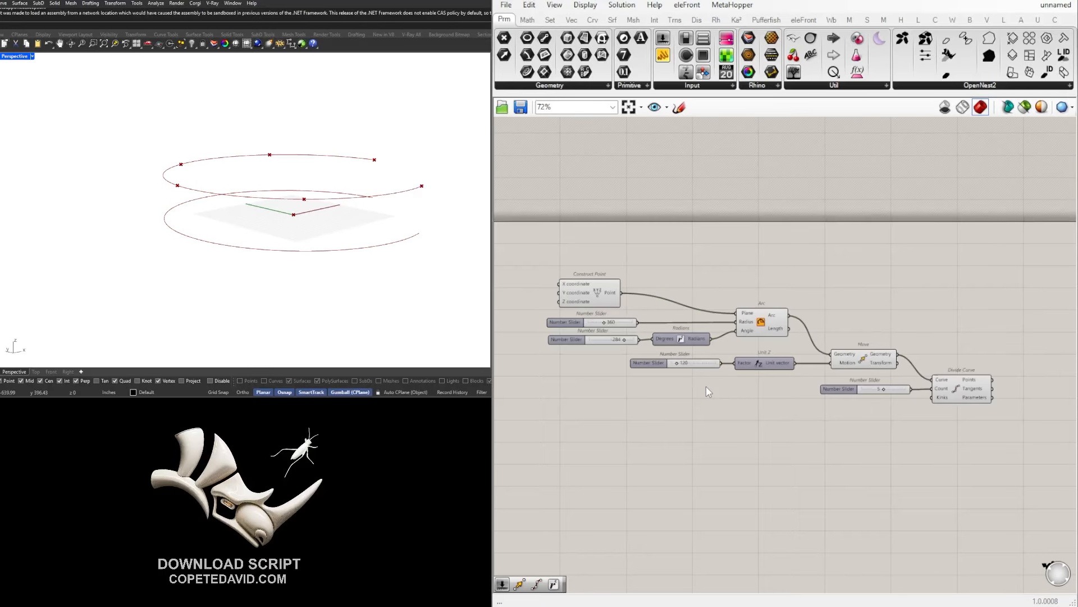
right_click_drag(709, 388, 726, 415)
right_click_drag(954, 396, 842, 385)
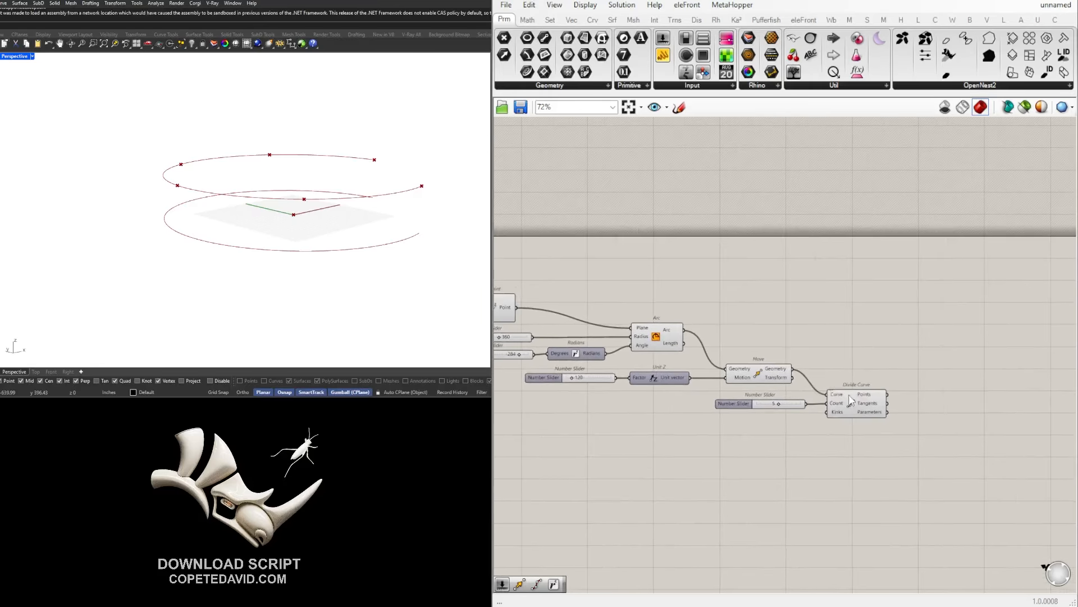
scroll(842, 385, "up", 1)
Add a second Move component and connect the Divide Curve Points output to its Geometry input.
left_click(859, 403)
right_click_drag(290, 205, 279, 244)
scroll(899, 388, "up", 3)
right_click_drag(898, 388, 802, 388)
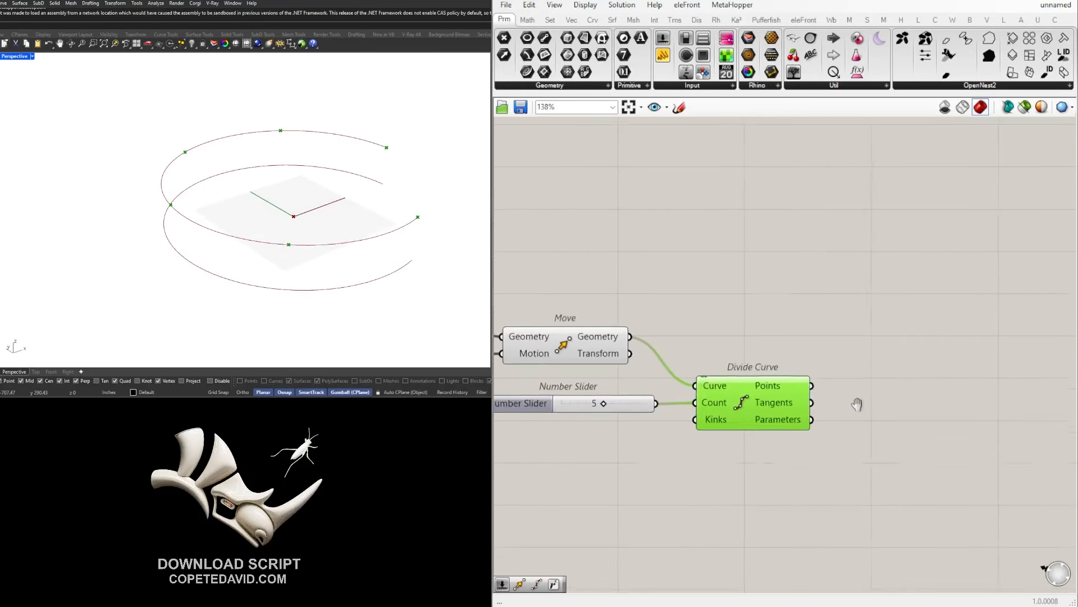
double_click(895, 442)
type("move")
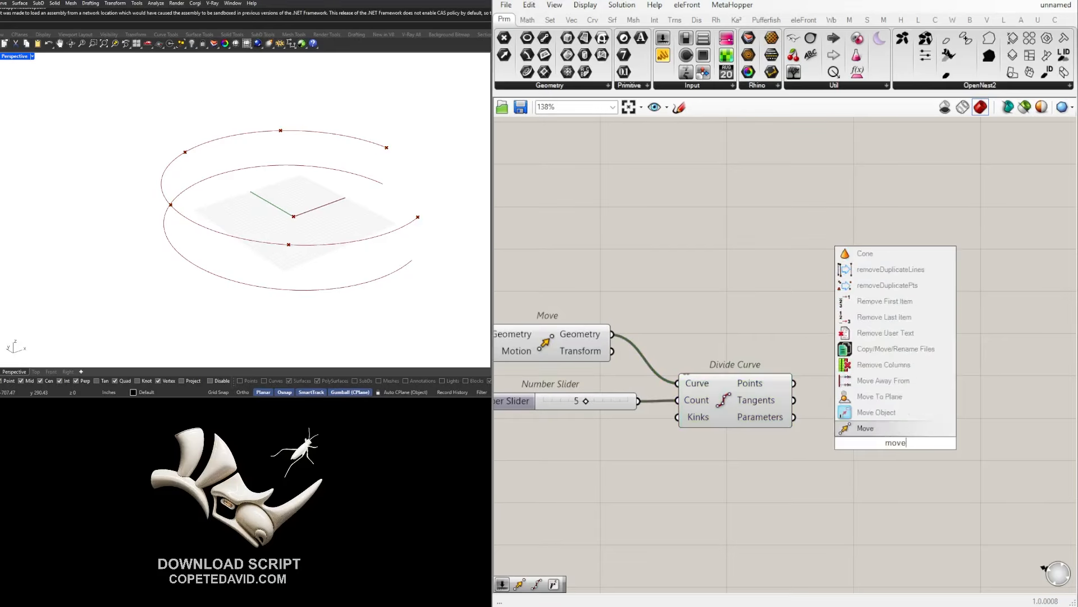
left_click(846, 428)
left_click_drag(794, 383, 1016, 429)
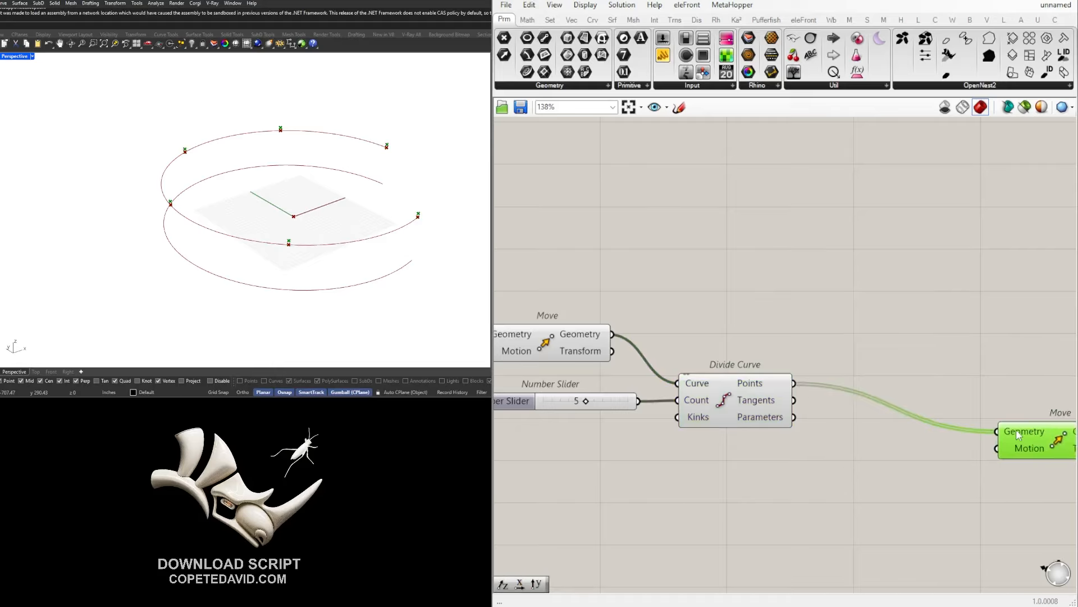
Add another Unit Z vector and connect it to the second Move component's Motion input.
right_click_drag(964, 484, 802, 470)
double_click(803, 471)
type("z")
left_click(823, 457)
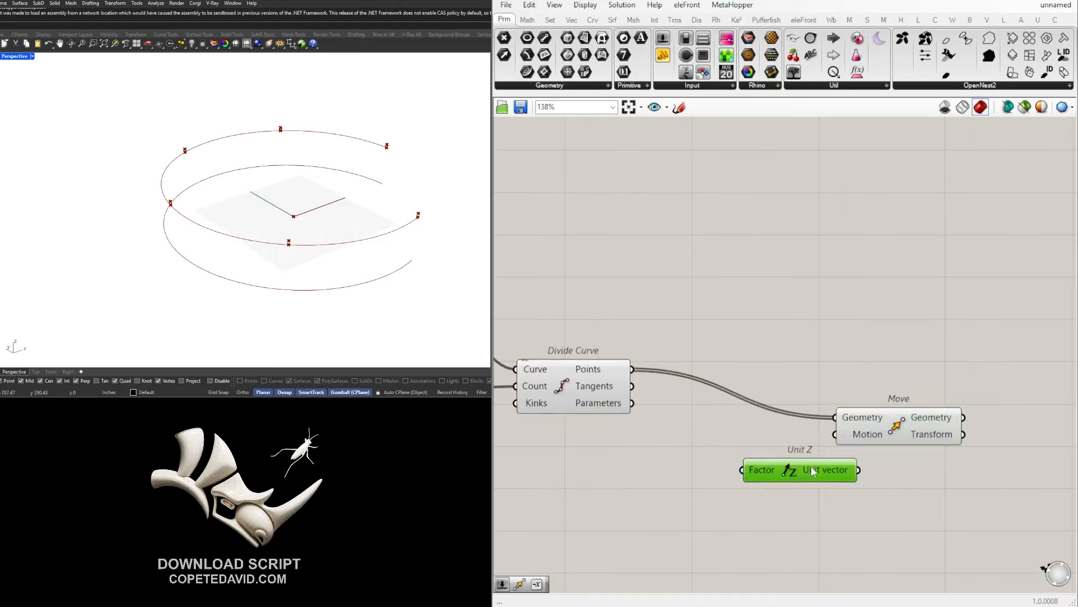
left_click_drag(816, 466, 919, 450)
Add a number slider with the value 24 and connect it to the second Unit Z Factor input.
double_click(680, 463)
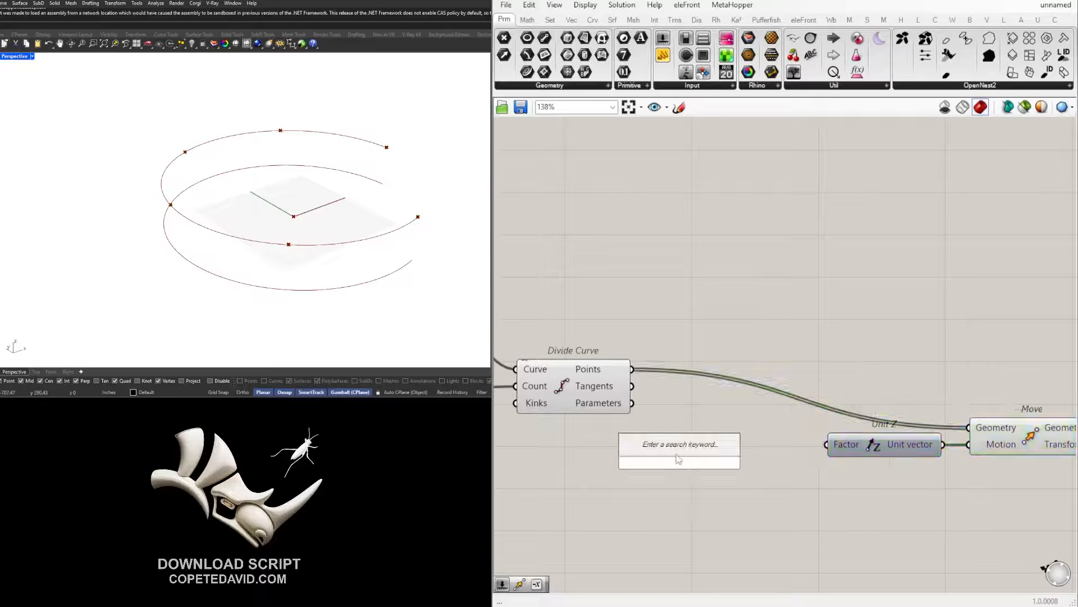
type("number slider")
left_click(724, 482)
scroll(731, 453, "up", 3)
left_click_drag(789, 466, 885, 439)
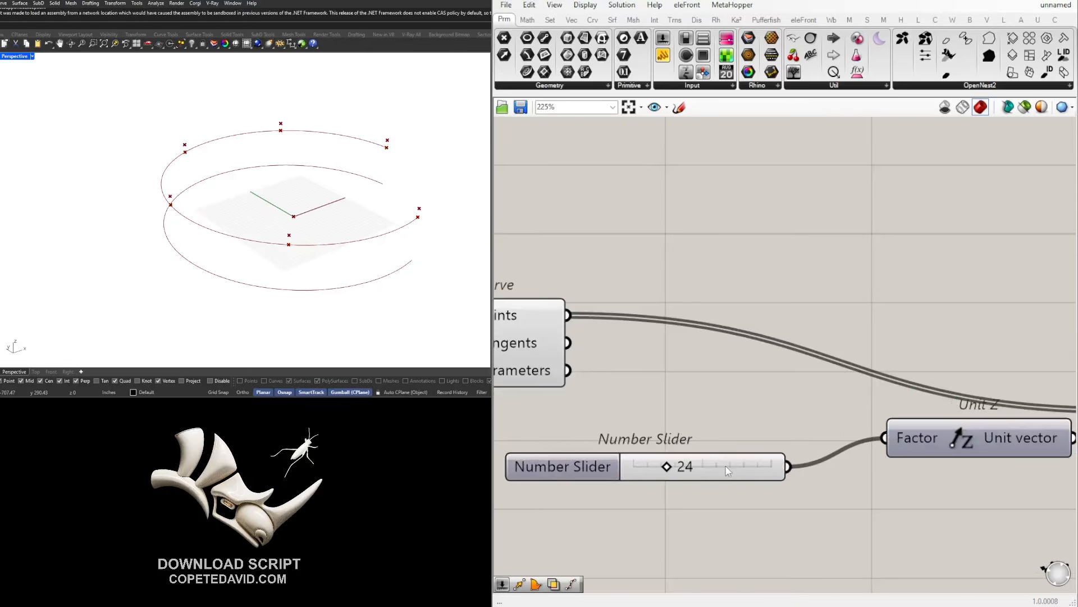
Rearrange the new slider, Unit Z and second Move components to straighten their wires.
left_click_drag(722, 466, 781, 434)
scroll(623, 382, "down", 3)
left_click_drag(627, 376, 988, 462)
left_click(836, 462)
left_click_drag(906, 401, 839, 362)
left_click(855, 422)
Set the slider feeding the second Unit Z vector to 46.
scroll(576, 426, "up", 5)
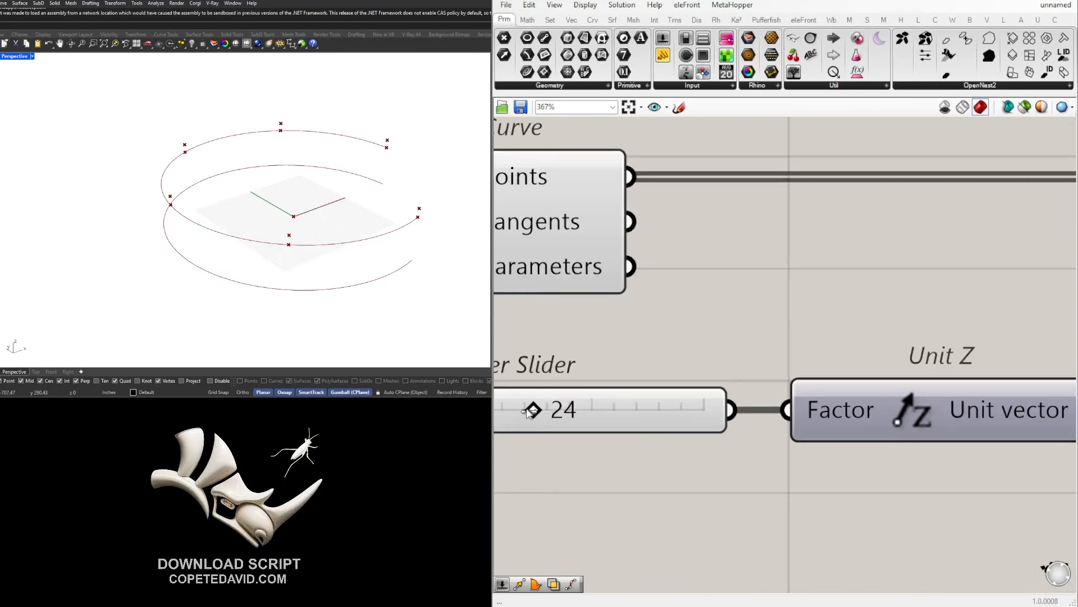
left_click_drag(533, 409, 505, 409)
right_click_drag(590, 408, 681, 391)
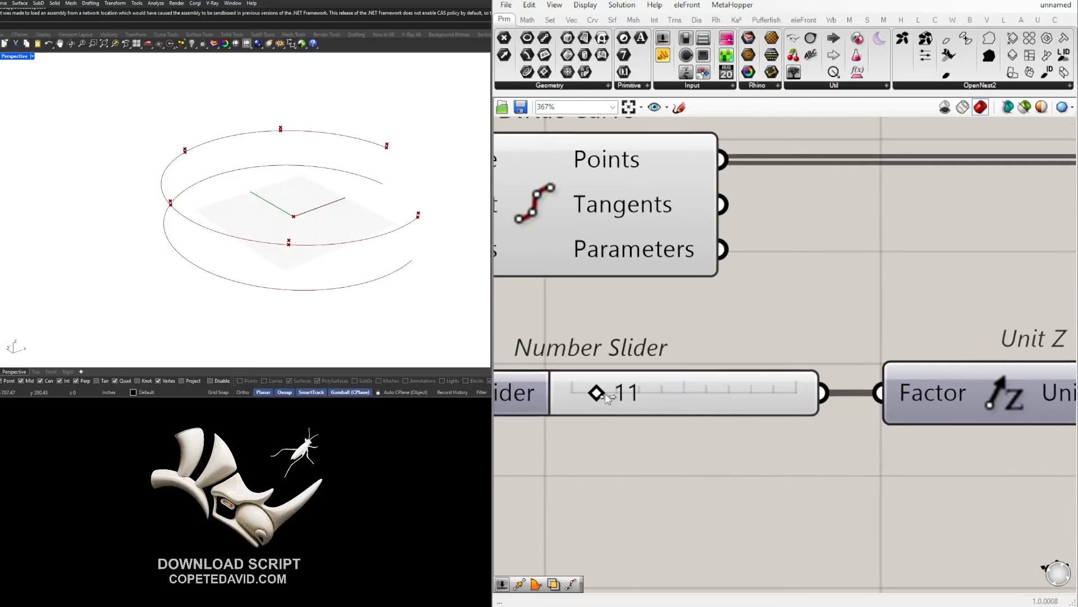
left_click_drag(598, 393, 709, 399)
scroll(685, 400, "down", 5)
left_click(952, 317)
left_click(955, 337)
right_click_drag(1073, 460, 987, 443)
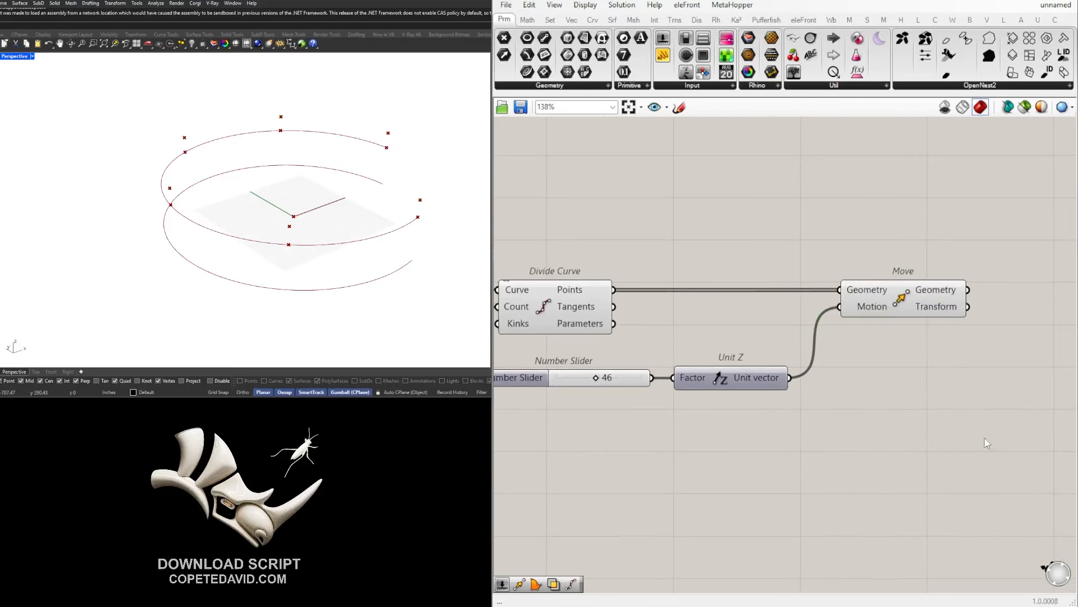
Shift the second Unit Z and Move components farther away from Divide Curve to free up canvas space.
scroll(970, 436, "down", 2)
left_click_drag(989, 442, 809, 307)
right_click_drag(809, 308, 742, 318)
left_click_drag(832, 351, 977, 351)
left_click(911, 448)
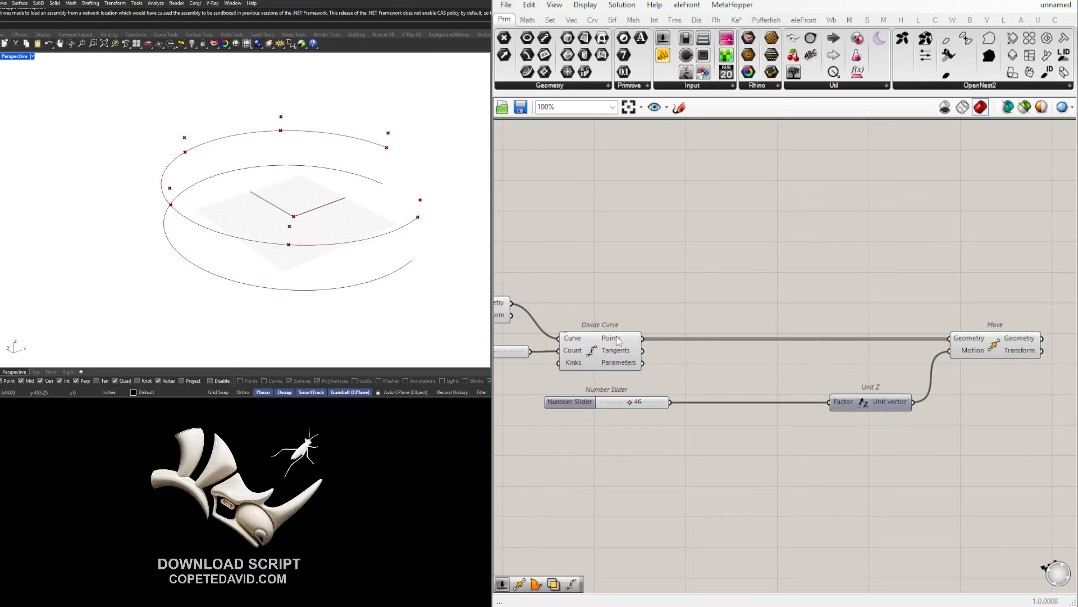
Check the division points list, and lower the 46 slider to make room beneath Divide Curve.
mouse_move(618, 340)
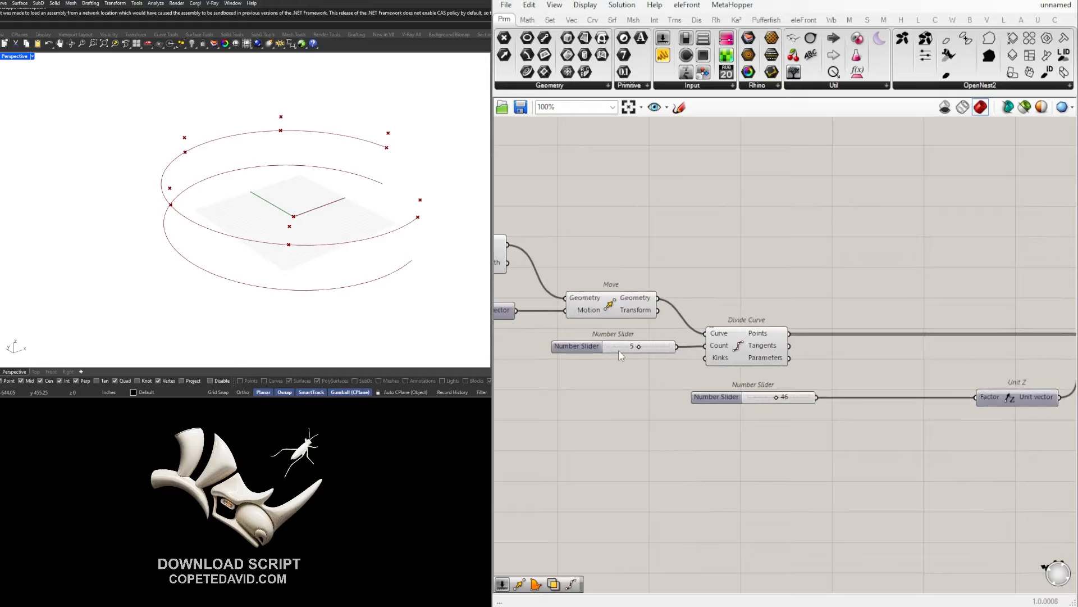
mouse_move(775, 338)
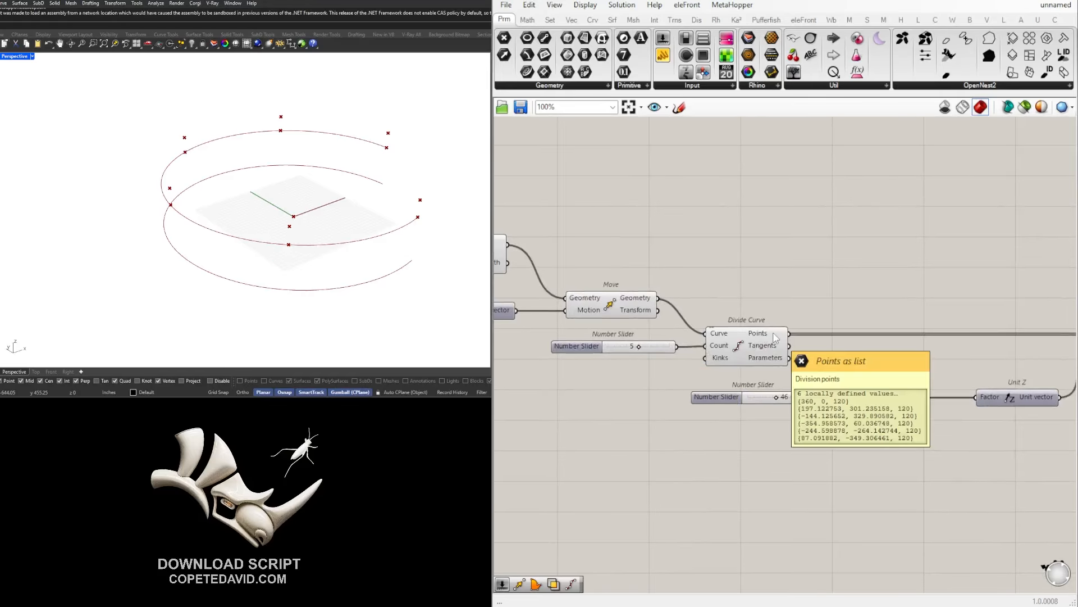
right_click_drag(840, 342, 744, 343)
double_click(781, 358)
left_click(693, 424)
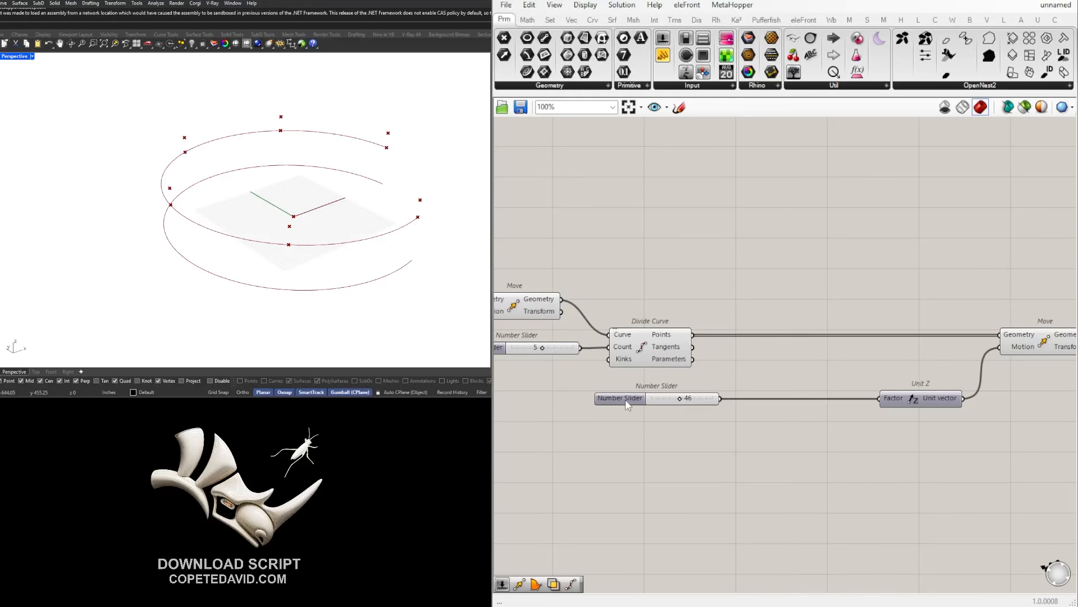
left_click_drag(627, 405, 640, 448)
Add an Addition component that adds 1, connect the Divide Curve count slider to input A, and check its result against the points list.
right_click_drag(554, 346, 617, 347)
left_click(616, 350)
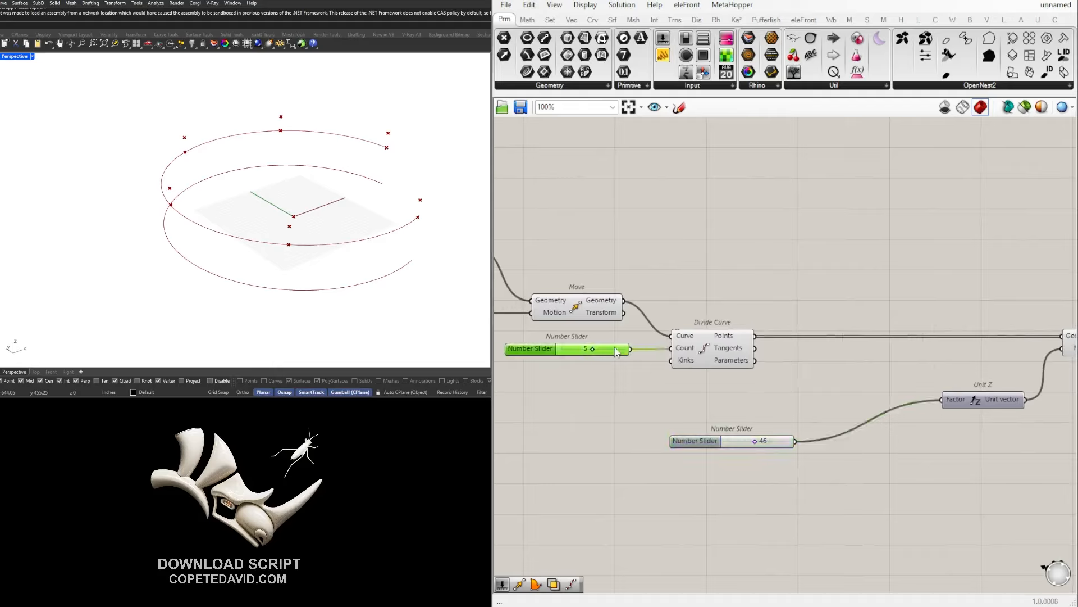
double_click(737, 384)
type("+")
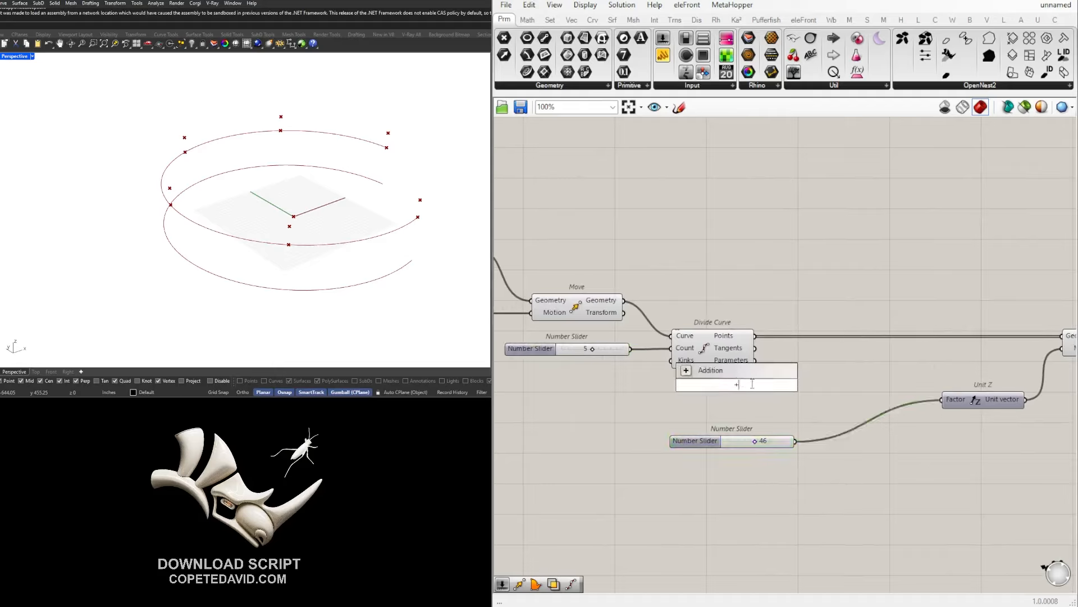
type("1")
key("Return")
left_click_drag(630, 349, 696, 389)
mouse_move(749, 339)
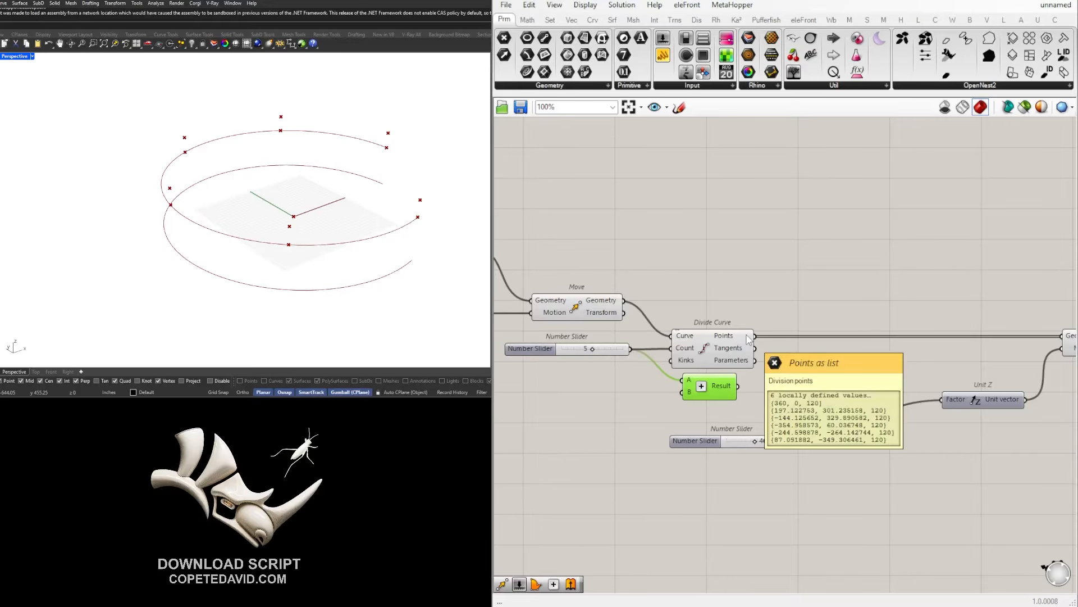
mouse_move(726, 392)
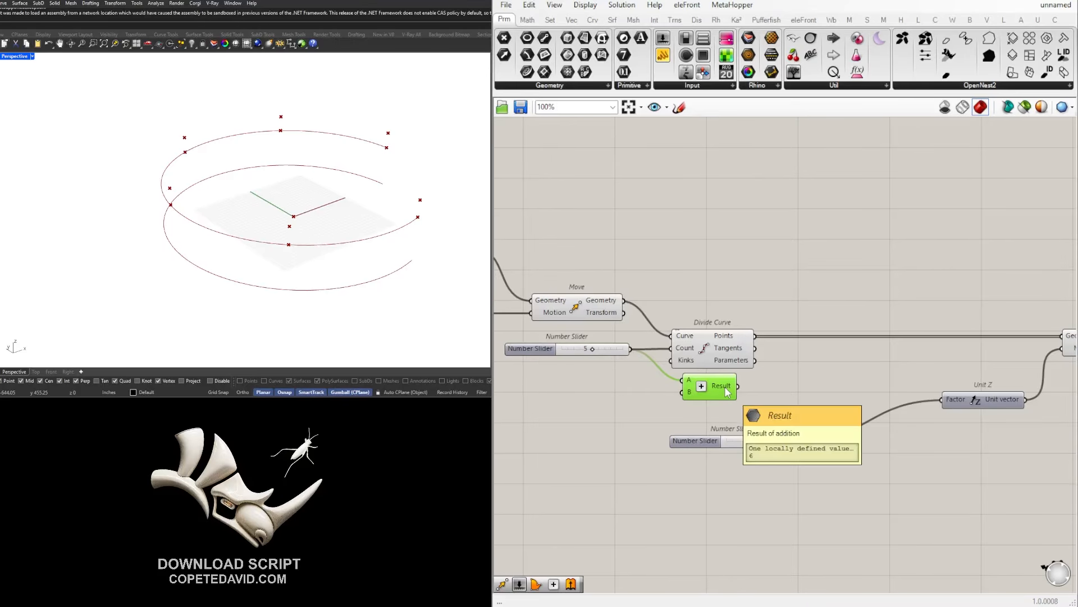
Move the 46 slider together with the second Unit Z and Move components farther away from the Addition component.
left_click(784, 395)
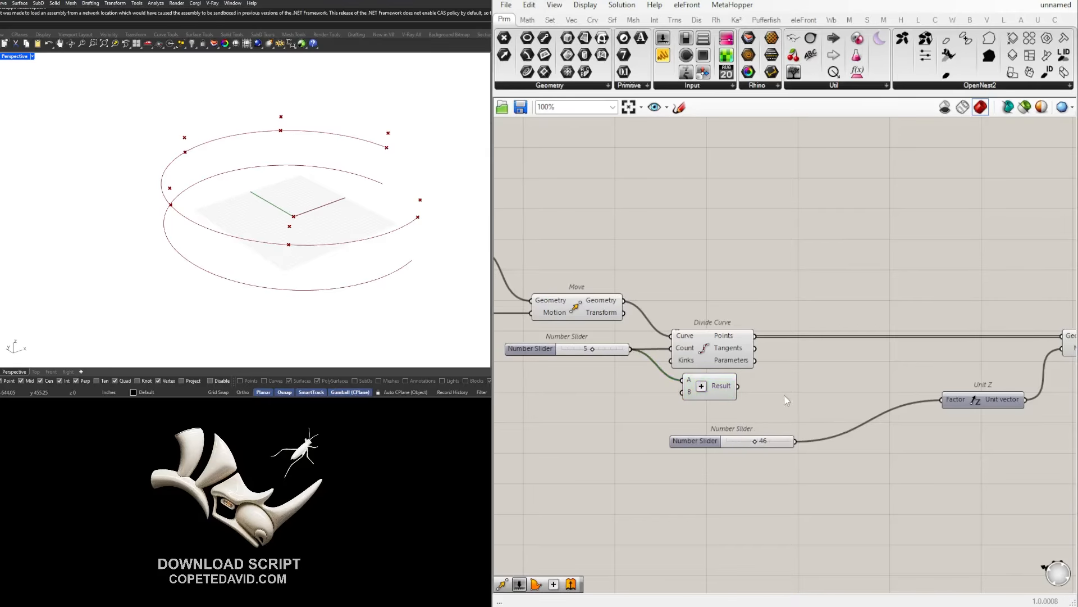
right_click_drag(1001, 414, 864, 410)
left_click_drag(864, 396, 876, 436)
left_click_drag(992, 477, 631, 302)
left_click_drag(853, 437, 966, 437)
left_click(657, 390)
right_click_drag(657, 390, 797, 385)
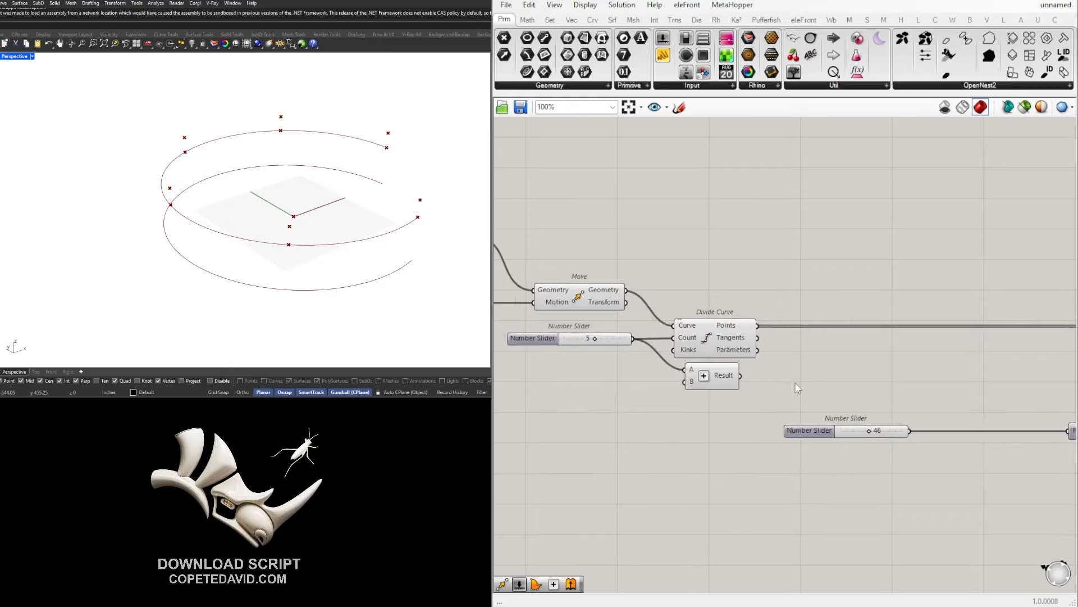
Add a List Length component beside Divide Curve and connect the Points output to its List input.
scroll(683, 362, "up", 2)
right_click_drag(682, 362, 736, 362)
left_click(758, 379)
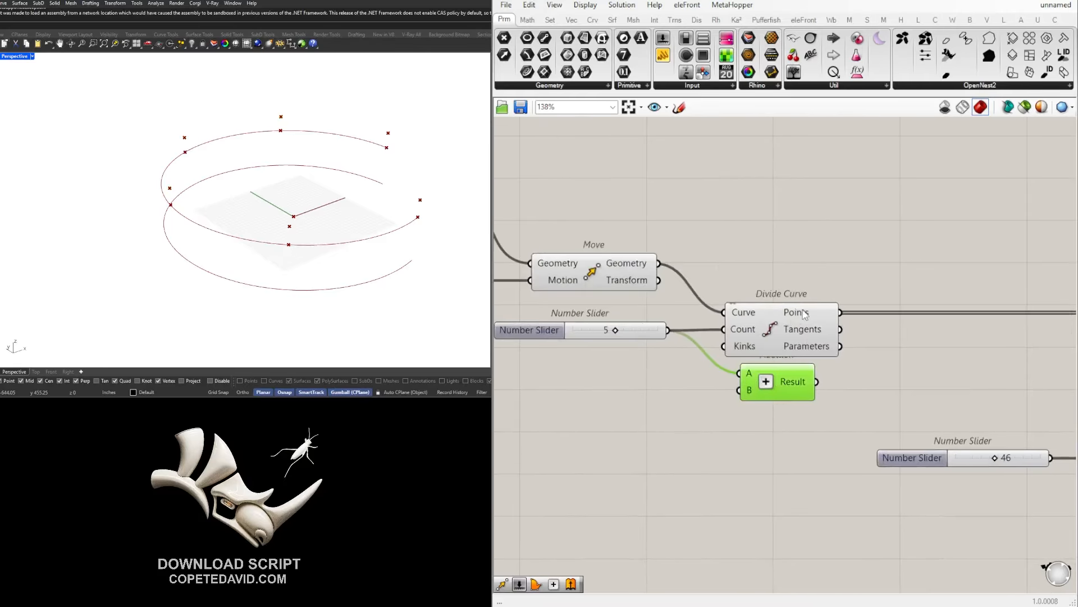
double_click(872, 413)
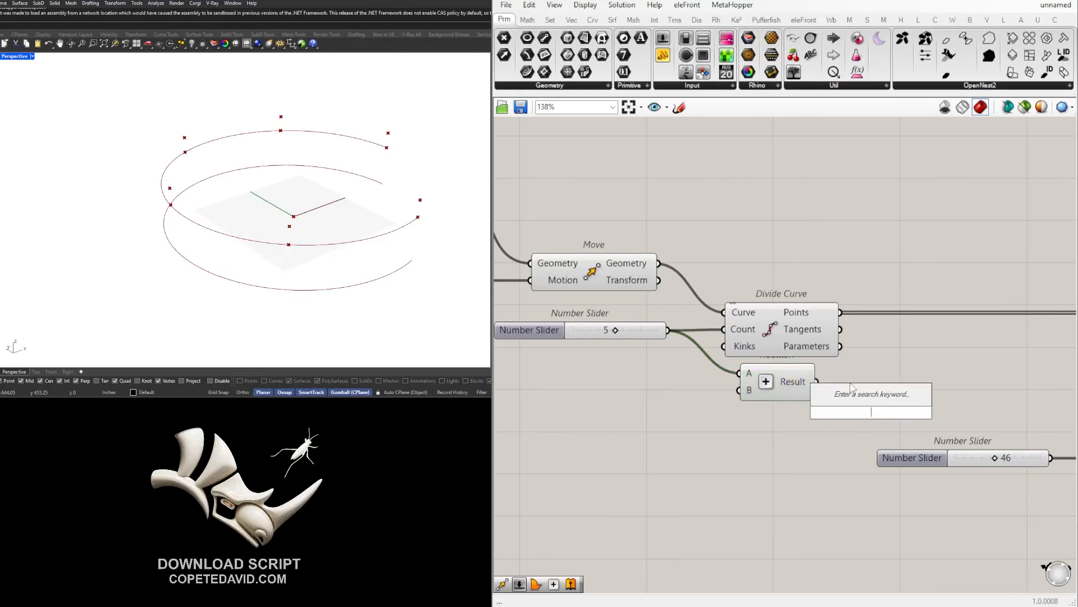
type("length")
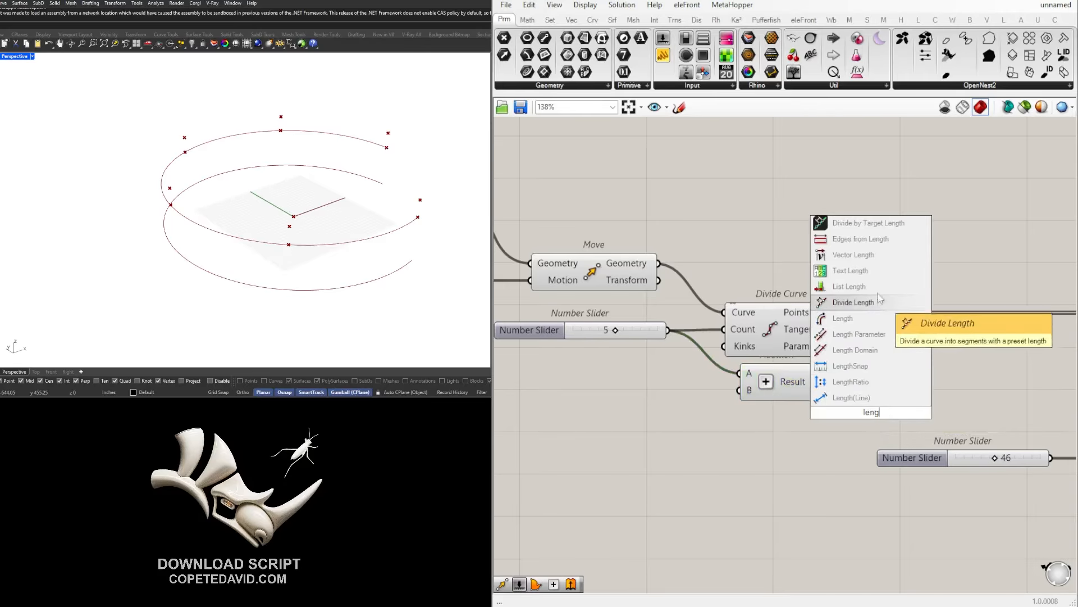
left_click(849, 287)
left_click_drag(840, 313, 830, 411)
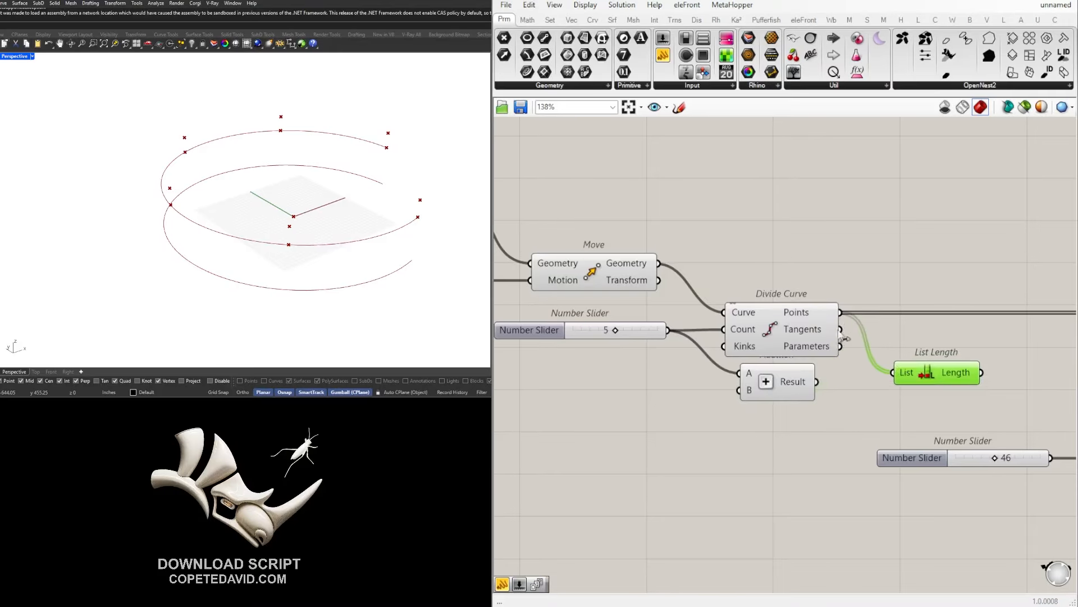
right_click_drag(924, 373, 791, 385)
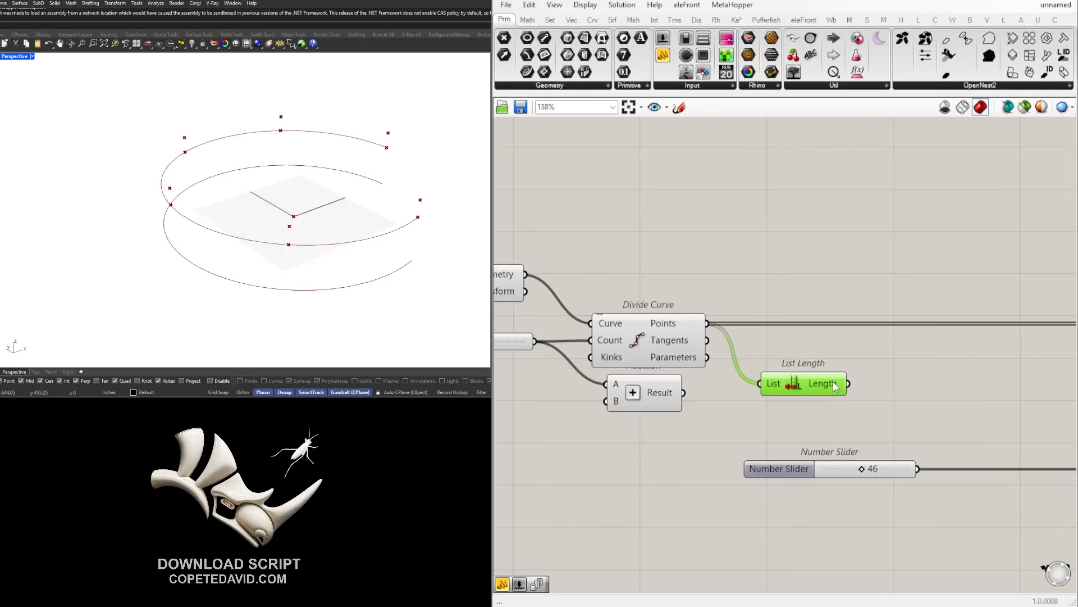
scroll(730, 385, "down", 2)
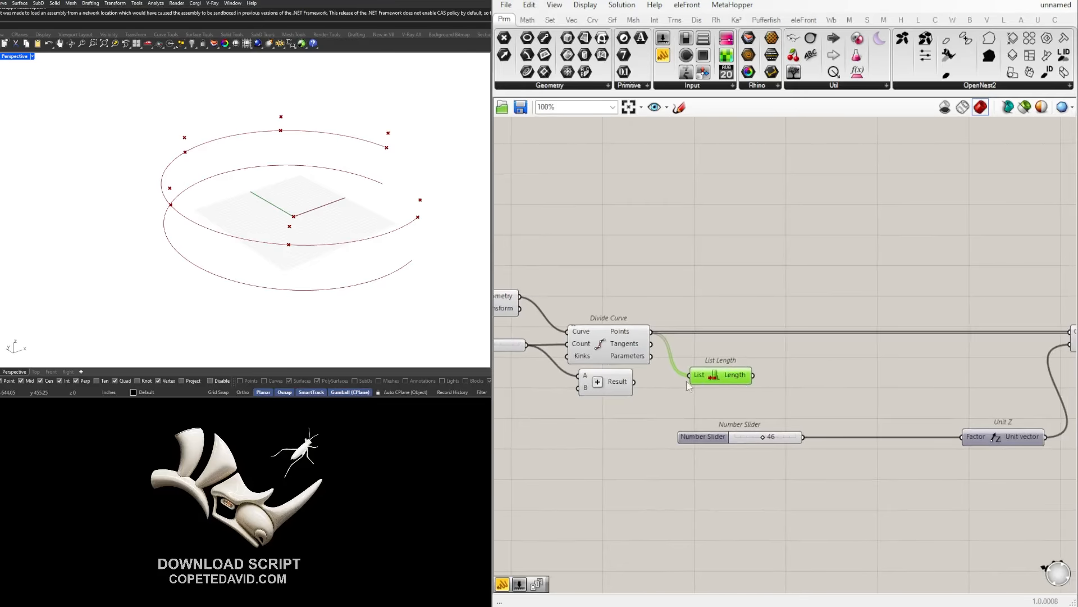
Delete the List Length component connected to the Divide Curve points.
left_click(618, 382)
left_click(720, 380)
left_click(616, 387)
left_click(719, 380)
key("Delete")
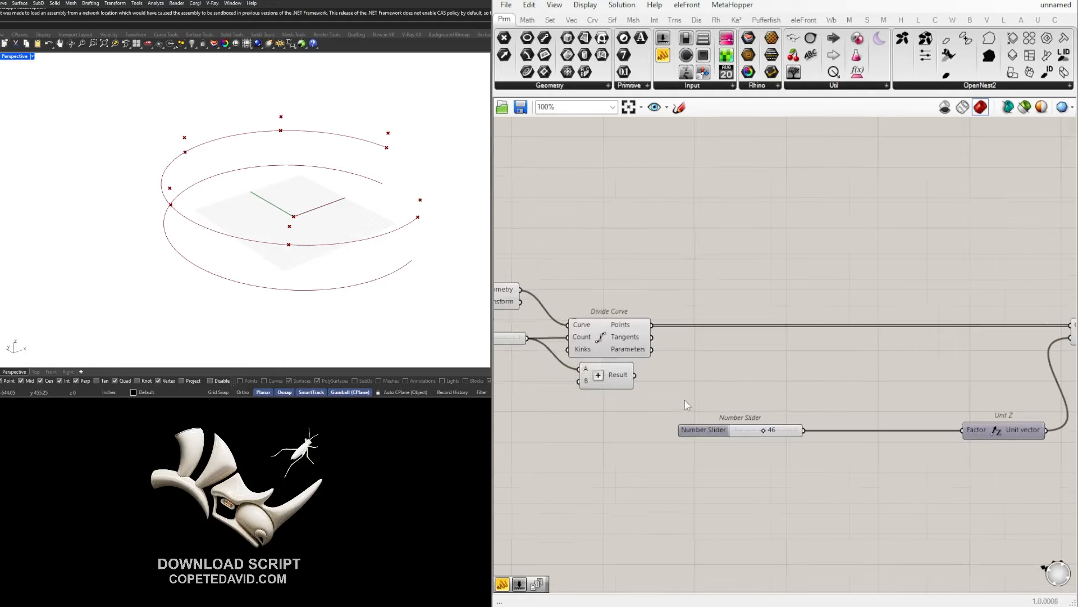
Add a Random component, making room above the 46 slider, and connect the Addition result to its Number input.
double_click(717, 411)
type("random")
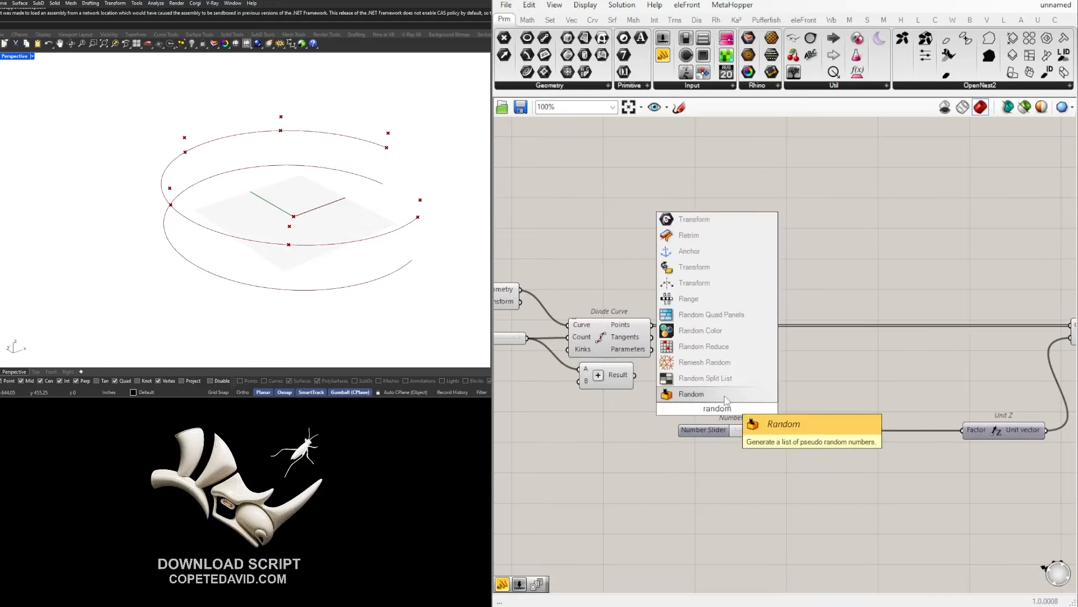
left_click(724, 396)
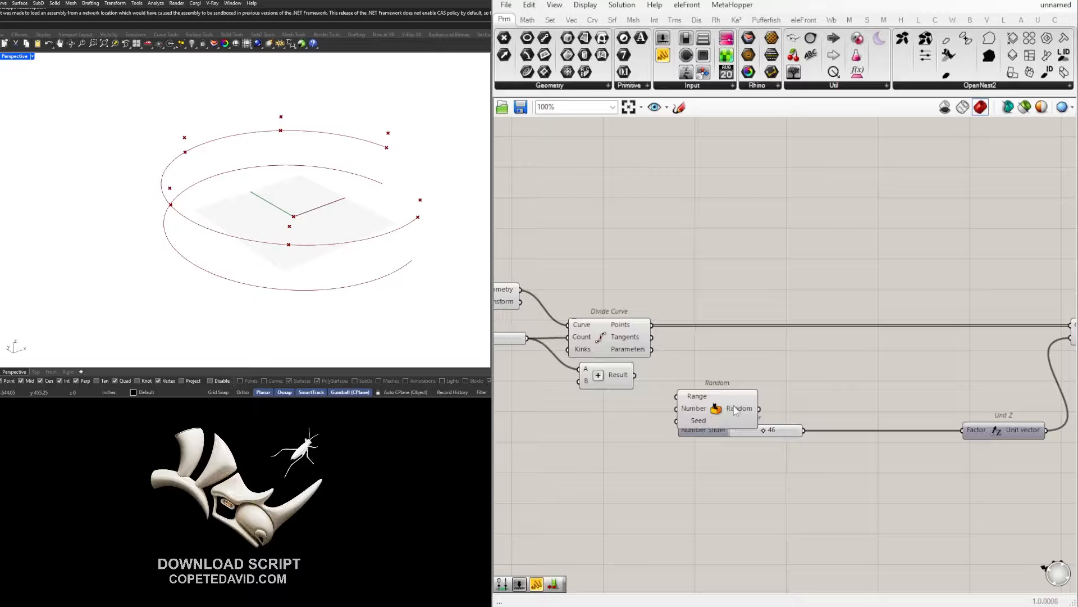
left_click_drag(726, 400, 811, 387)
left_click_drag(737, 430, 737, 511)
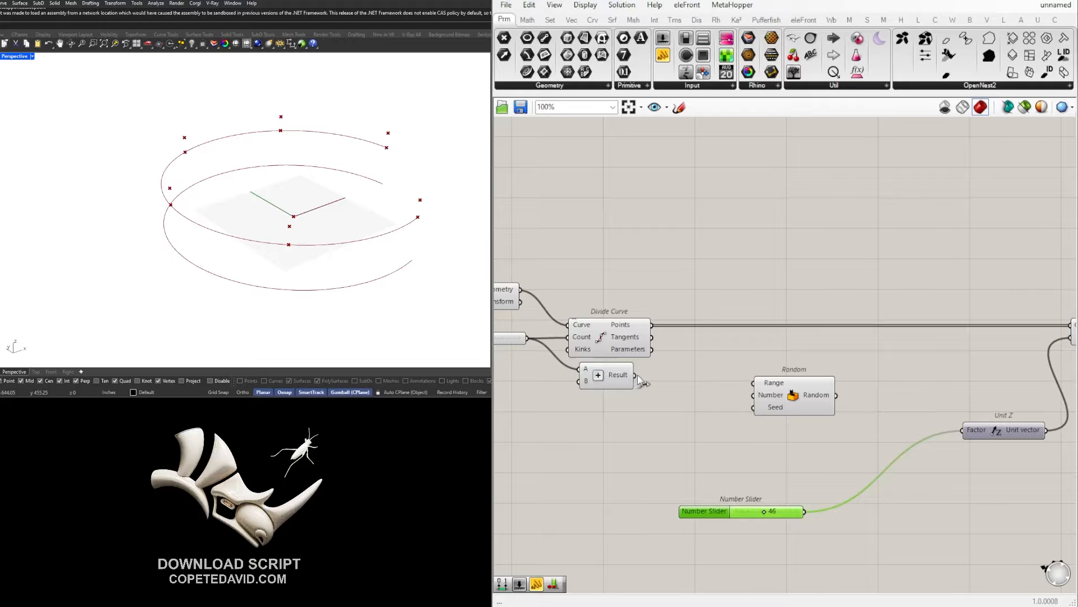
left_click_drag(635, 375, 753, 433)
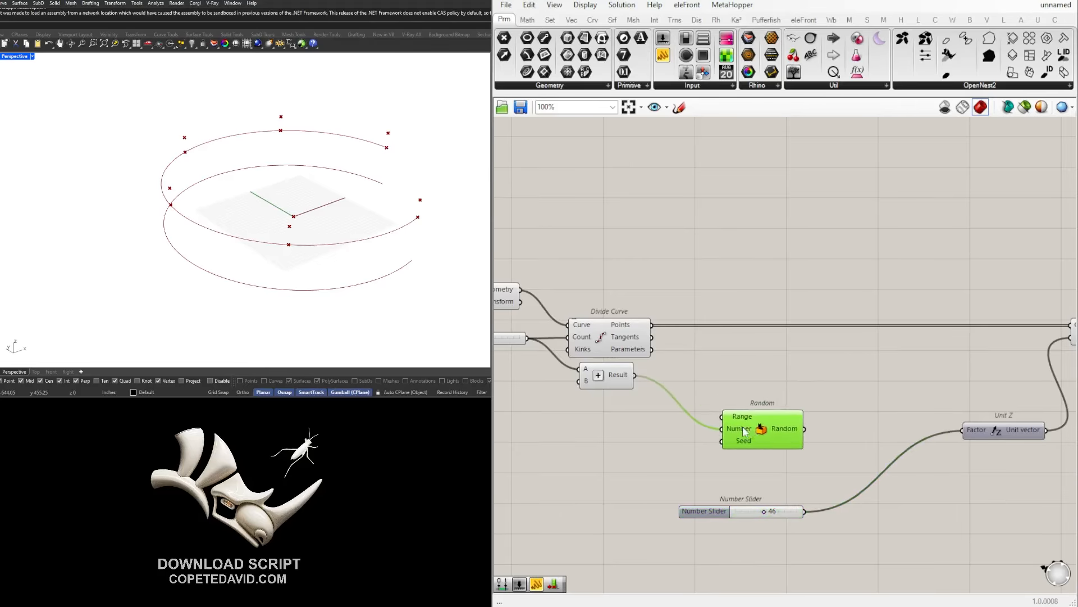
left_click(778, 466)
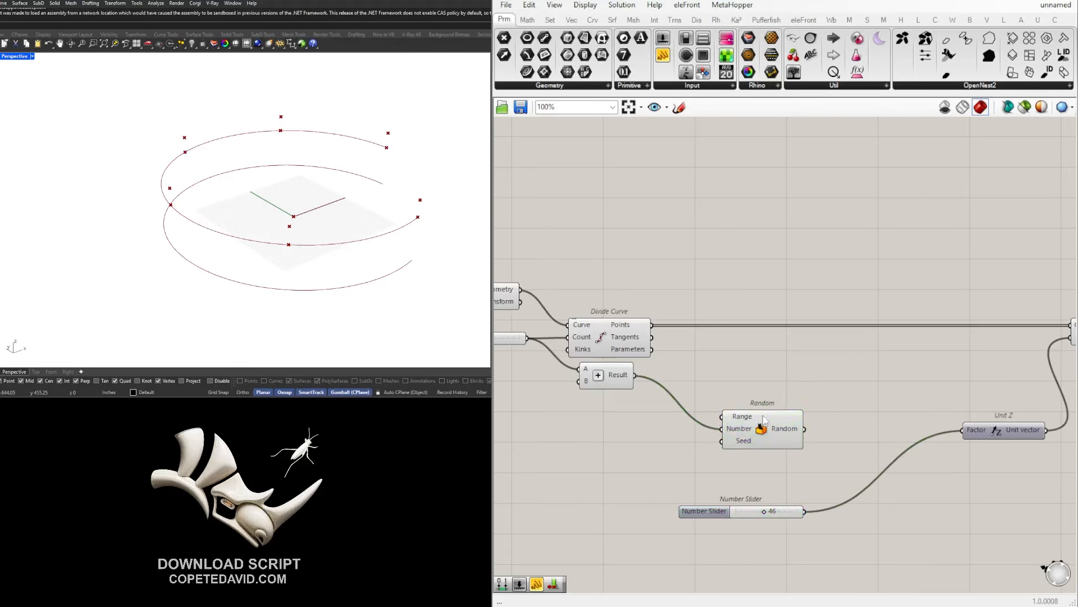
left_click(789, 431)
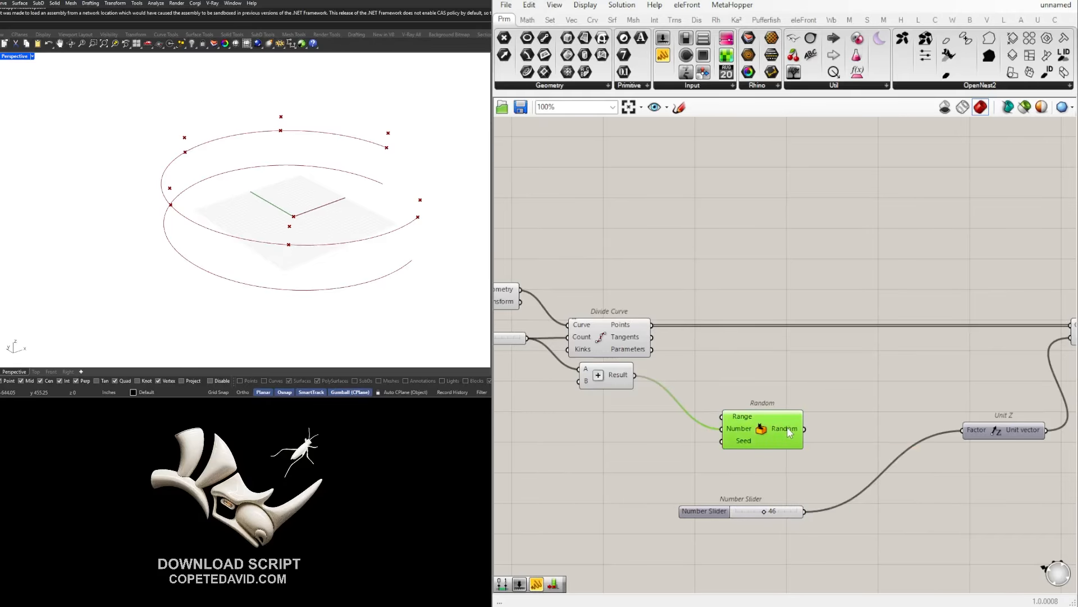
Add a Construct Domain component below the Addition and connect its Domain output to the Range input of Random.
left_click(710, 460)
right_click_drag(704, 469, 716, 458)
scroll(732, 444, "down", 2)
scroll(735, 459, "up", 2)
double_click(637, 437)
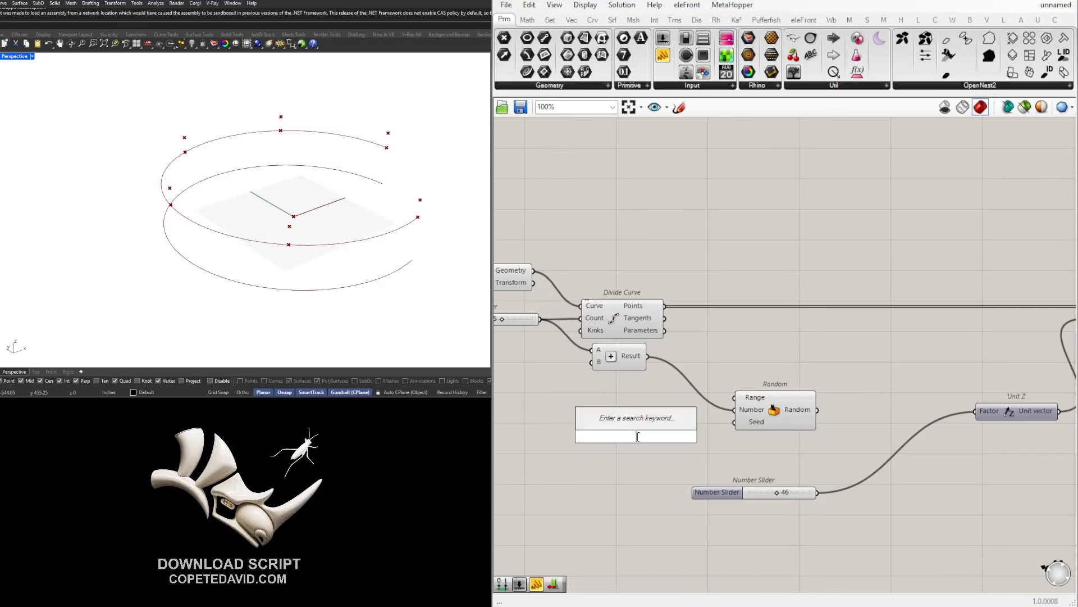
type("constru")
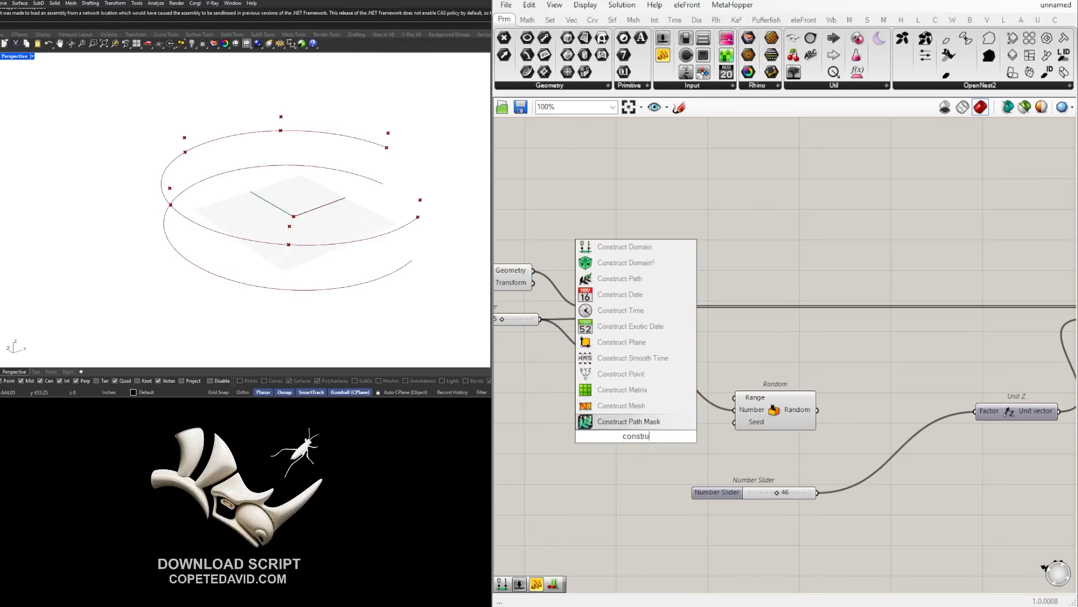
type("ctdomain")
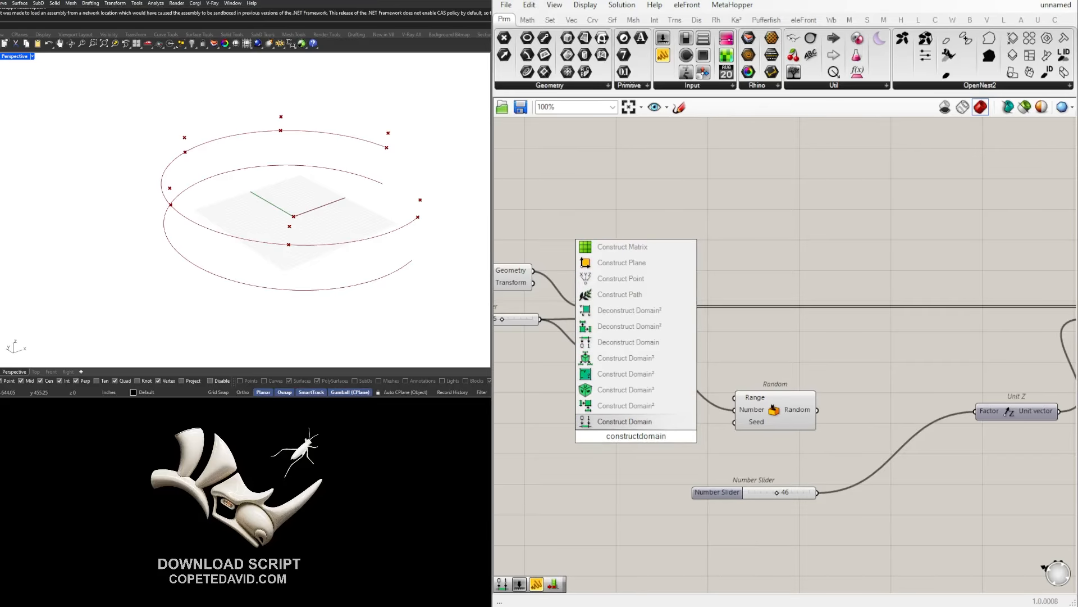
left_click(625, 421)
left_click_drag(625, 432, 732, 398)
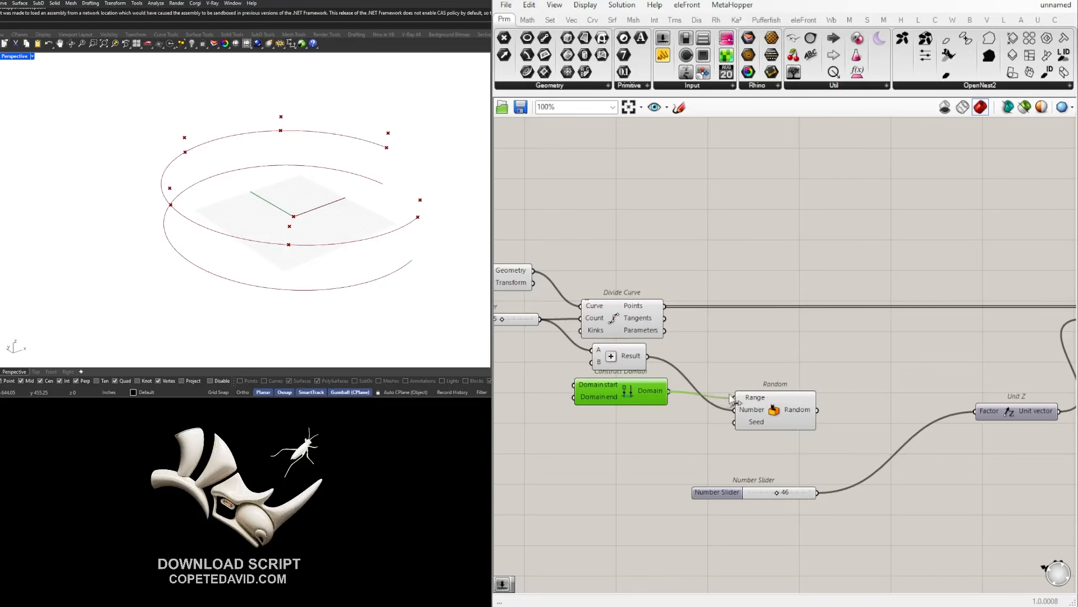
left_click_drag(631, 396, 634, 401)
left_click(638, 404)
Place two copies of the 46 slider and connect them to the Domain start and Domain end inputs of Construct Domain.
scroll(674, 416, "down", 2)
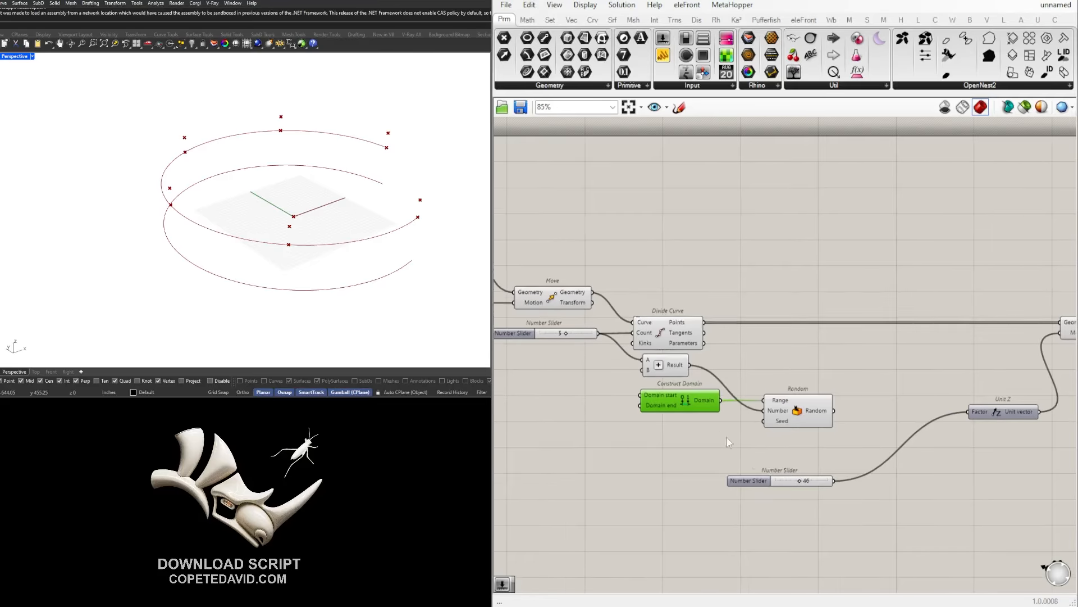
left_click(759, 481)
key("ctrl+c")
key("ctrl+v")
scroll(621, 407, "up", 3)
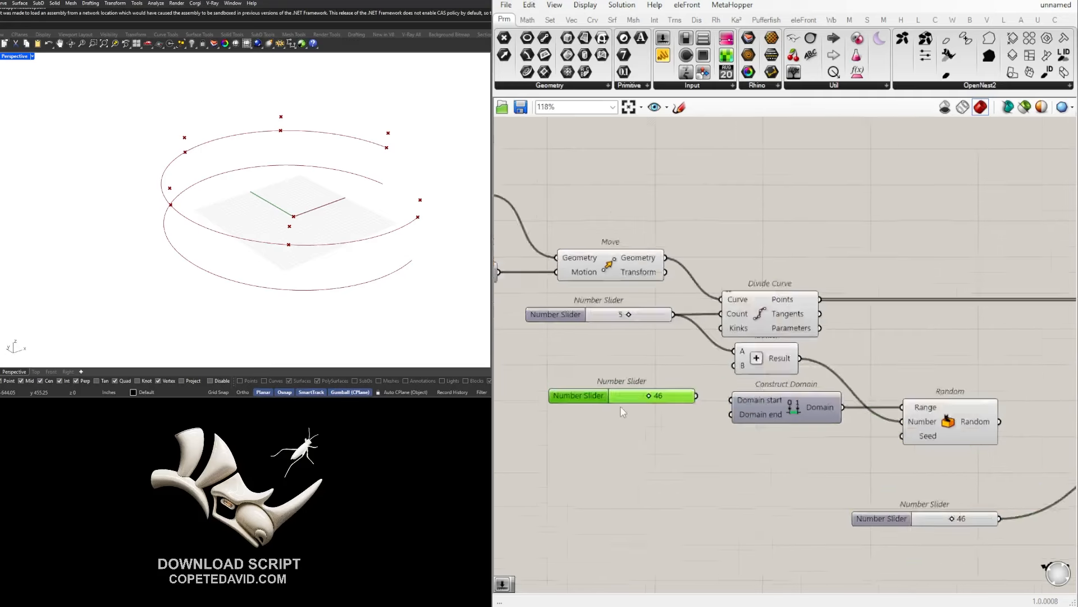
left_click_drag(687, 399, 749, 422)
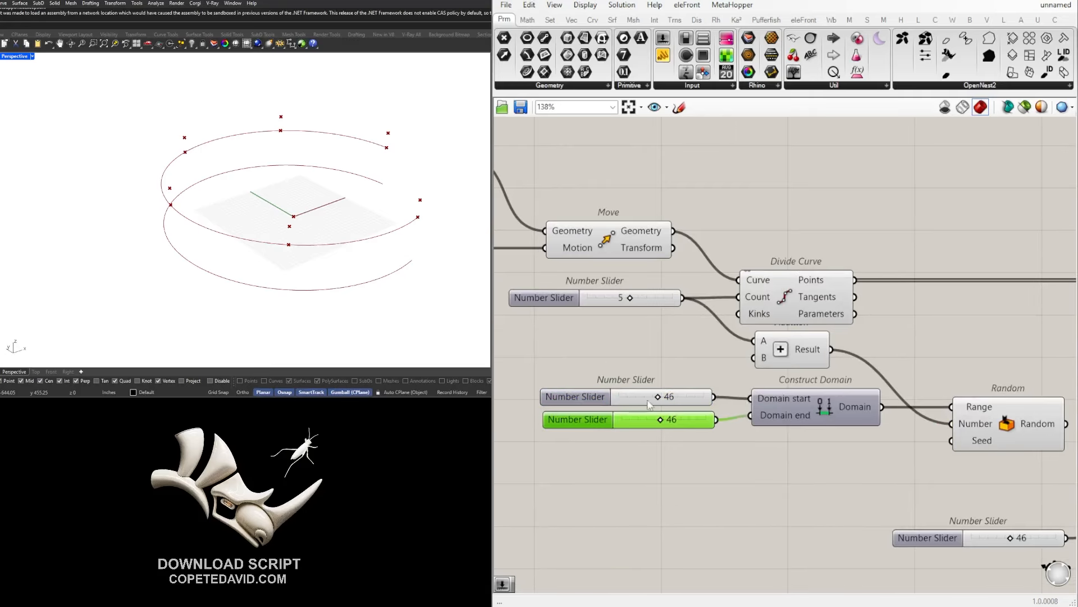
Set the Domain start slider to 0 and the Domain end slider to 48.
left_click_drag(657, 396, 657, 422)
double_click(664, 421)
type("4")
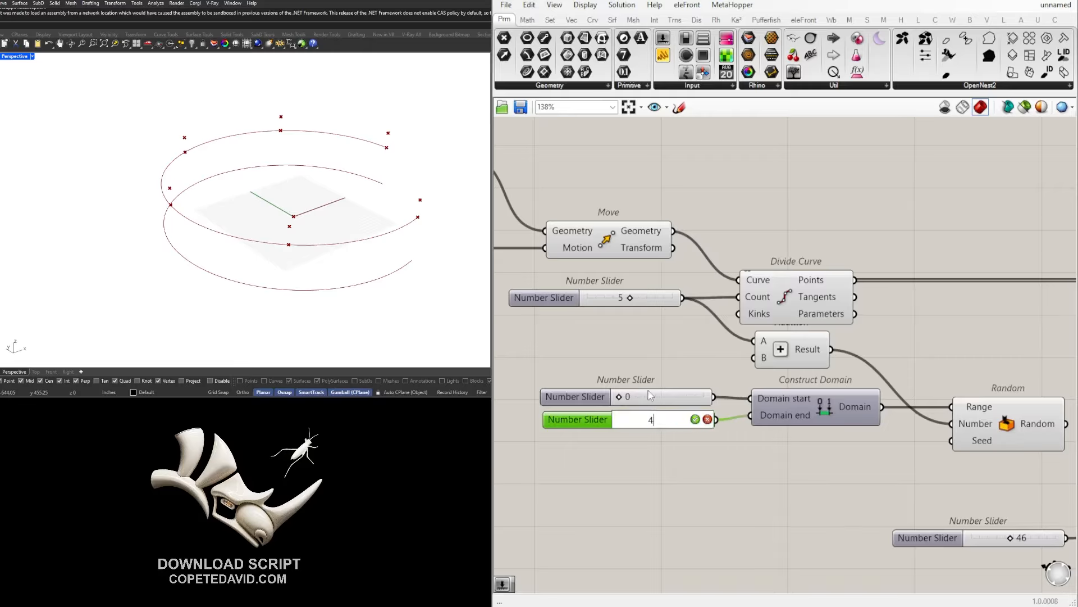
type("8")
key("Return")
Change the Domain start slider's minimum to -100 and set its value to -56.
double_click(576, 396)
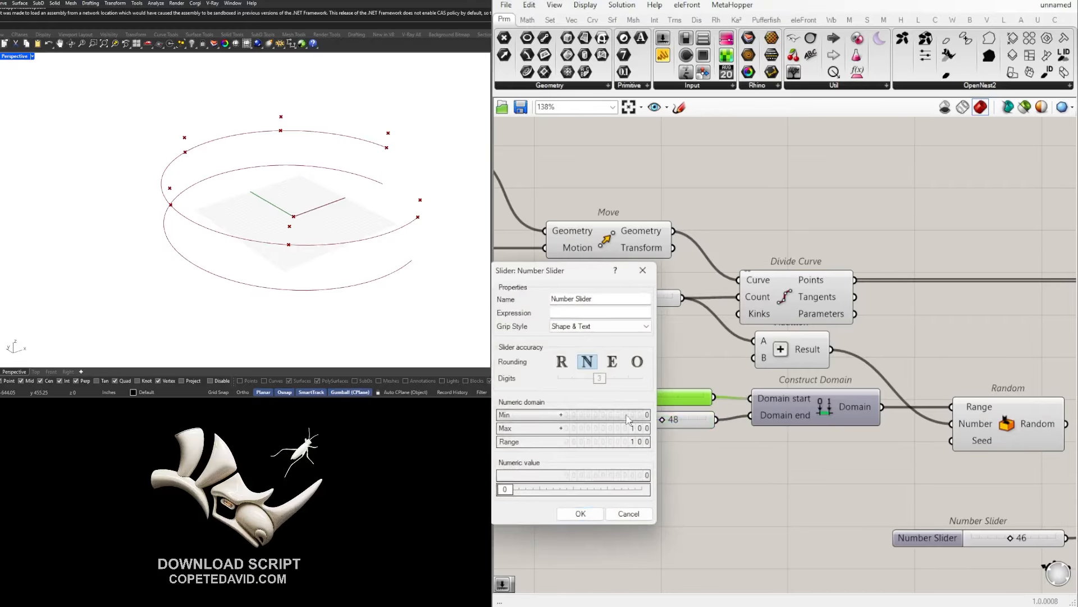
double_click(628, 419)
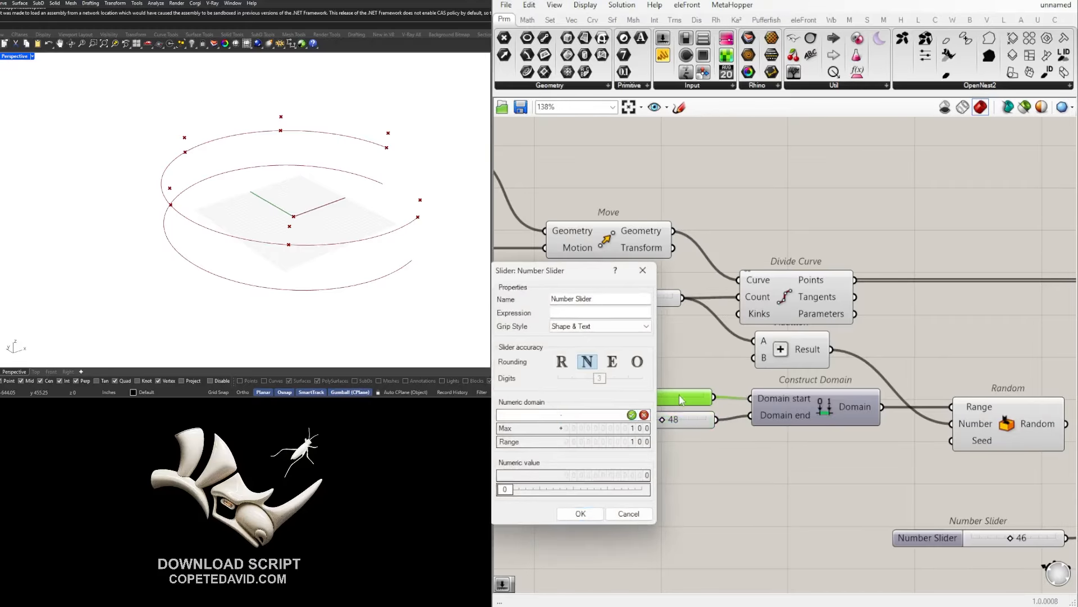
key("Return")
key("Return")
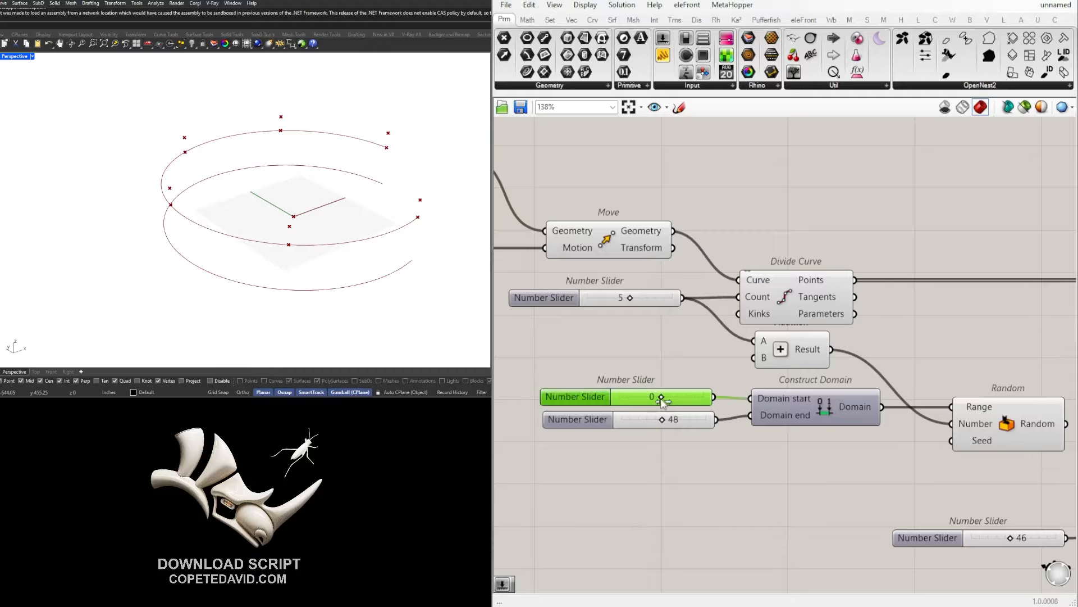
left_click_drag(662, 397, 636, 398)
Replace the Domain end slider with a connected copy of the -56 slider and set the copy to 42.
left_click_drag(659, 418, 644, 419)
left_click(611, 422)
key("Delete")
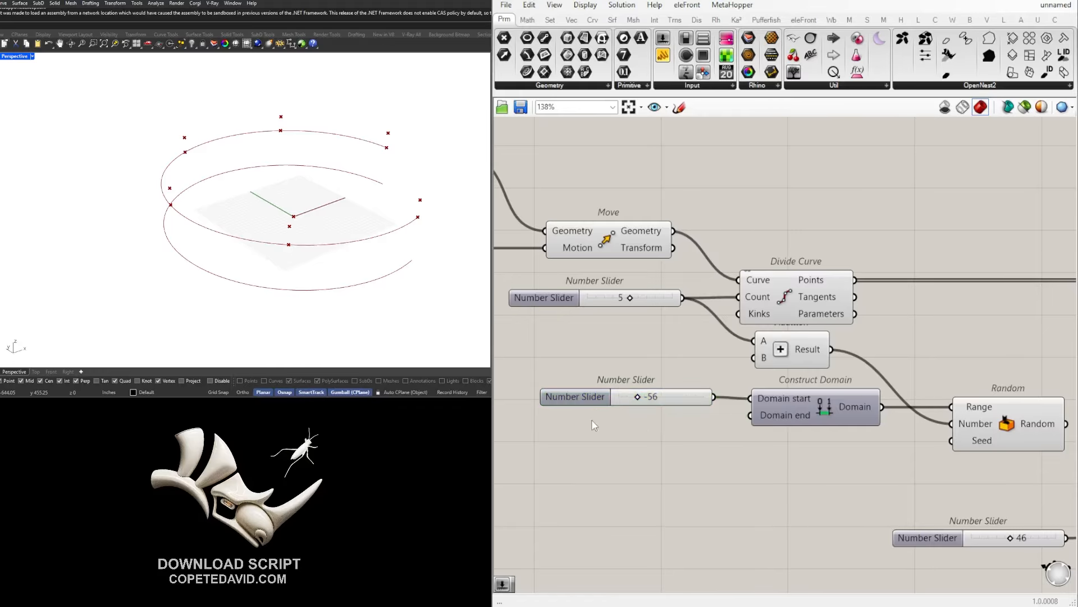
left_click_drag(600, 397, 604, 423, "alt")
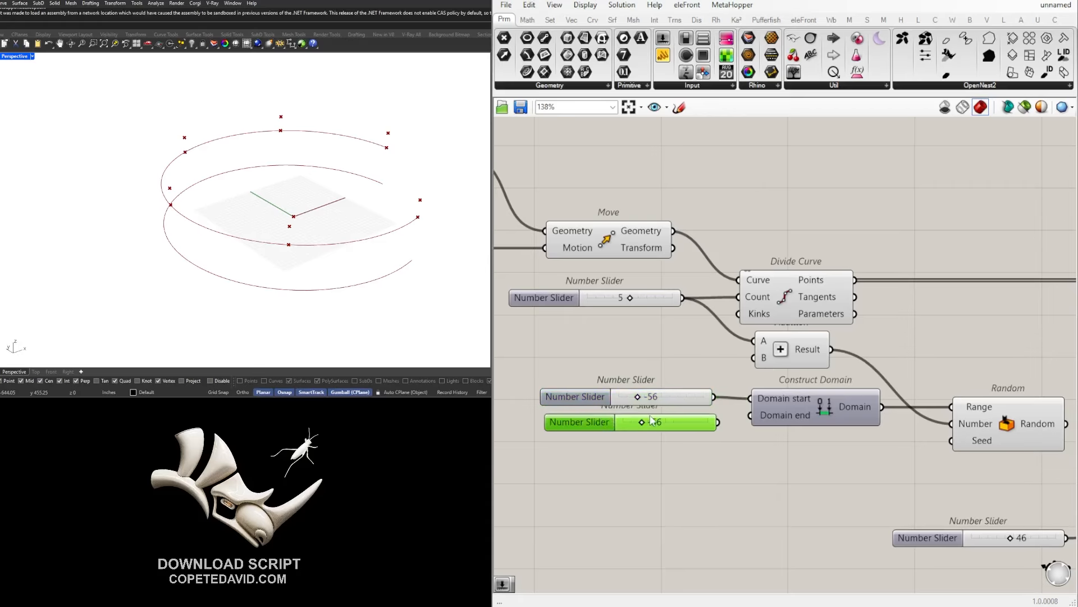
double_click(597, 423)
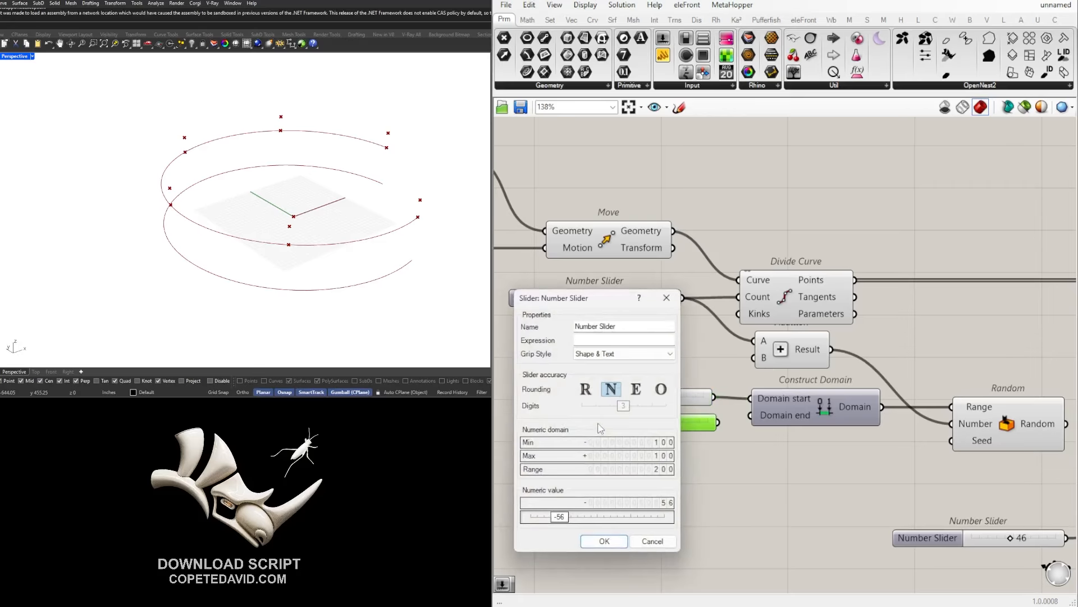
left_click(671, 298)
left_click_drag(719, 422, 731, 427)
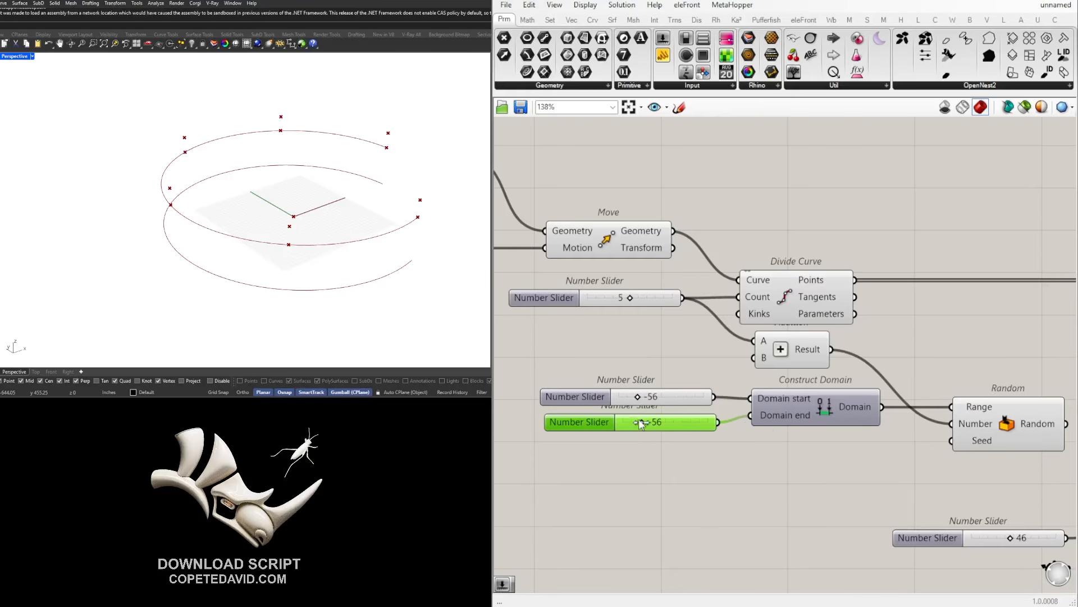
left_click_drag(641, 423, 675, 424)
left_click(770, 449)
Add a number slider set to 0 and connect it to the Seed input of Random.
scroll(778, 451, "down", 3)
scroll(902, 431, "up", 2)
right_click_drag(902, 430, 820, 422)
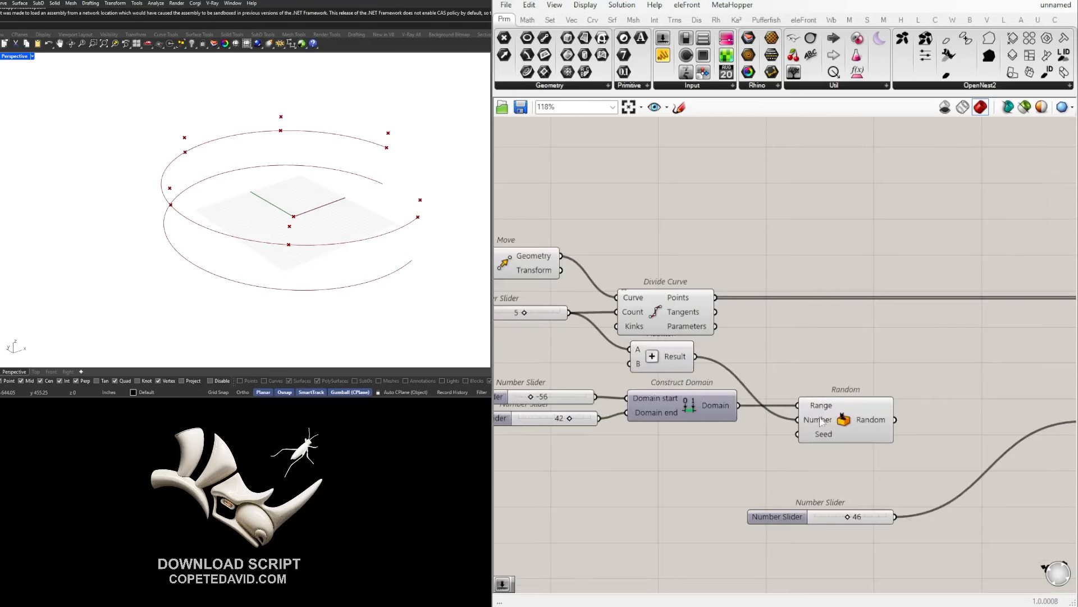
mouse_move(834, 437)
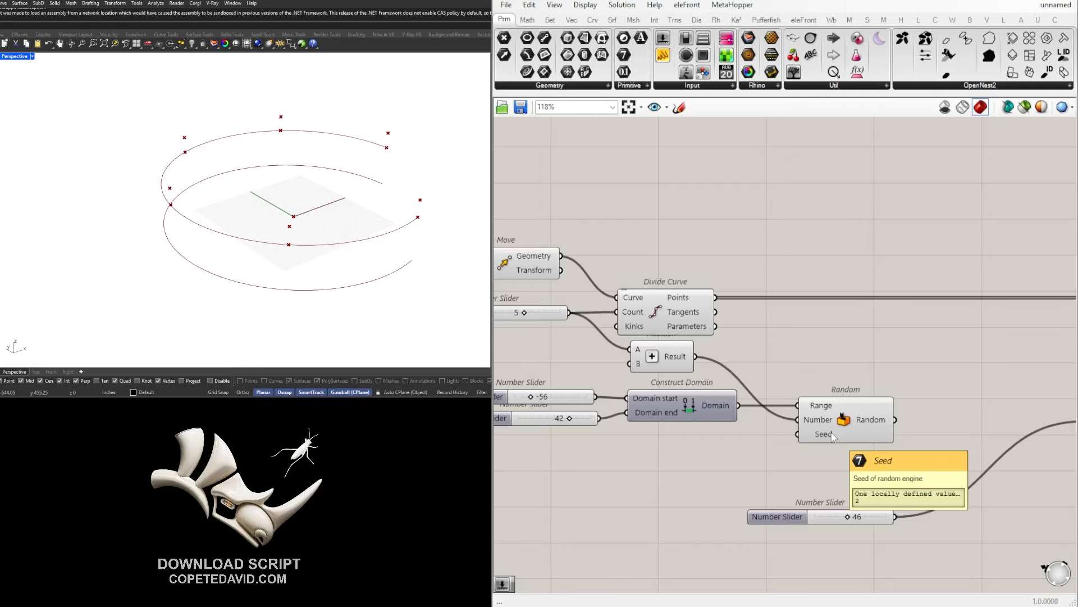
right_click_drag(792, 410, 735, 399)
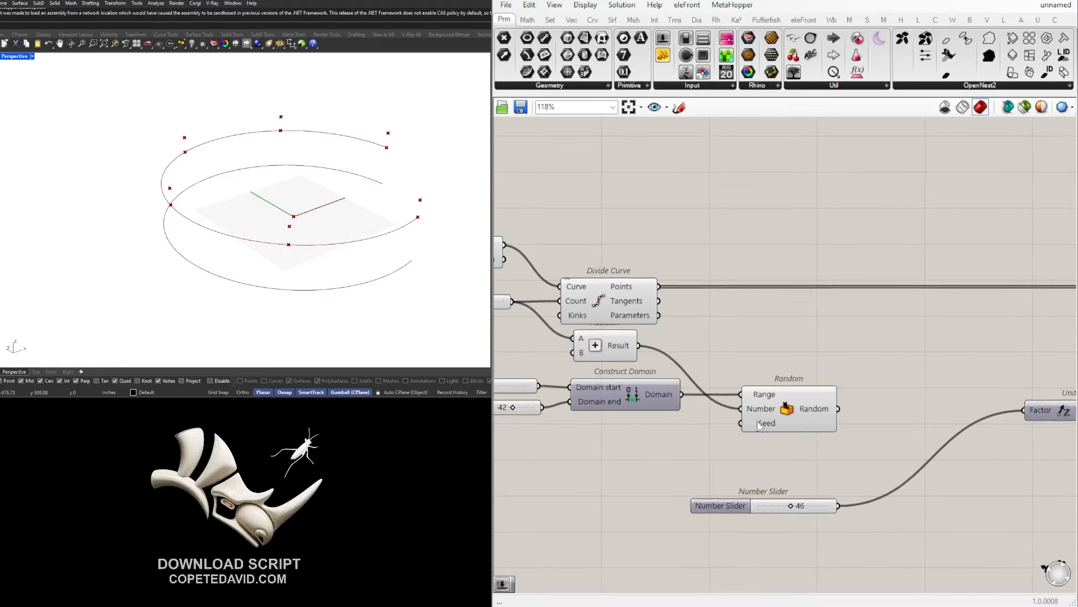
double_click(628, 436)
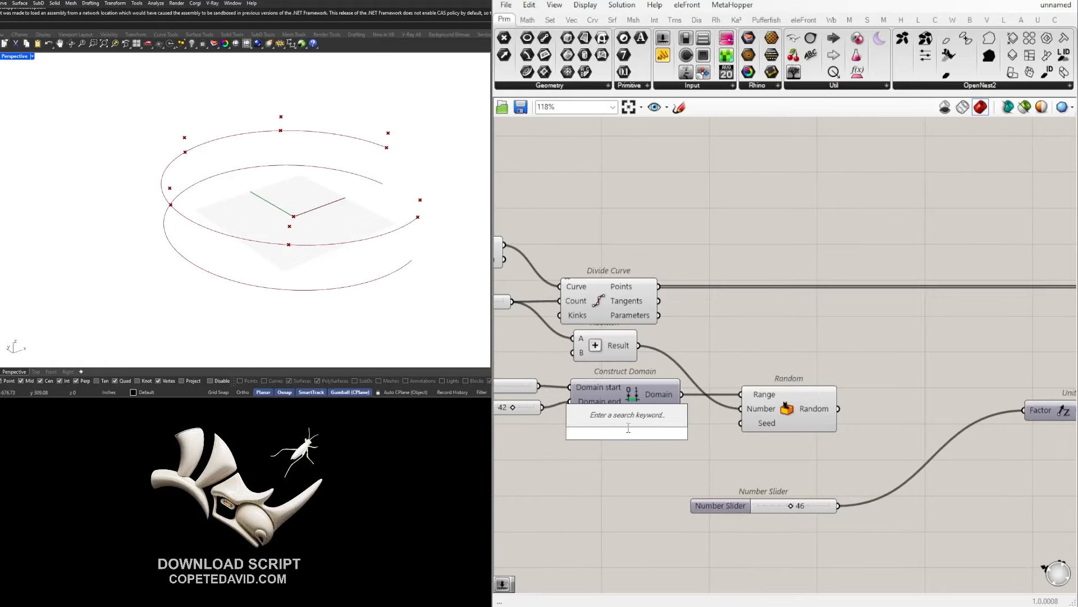
type("3")
key("Return")
scroll(628, 432, "up", 4)
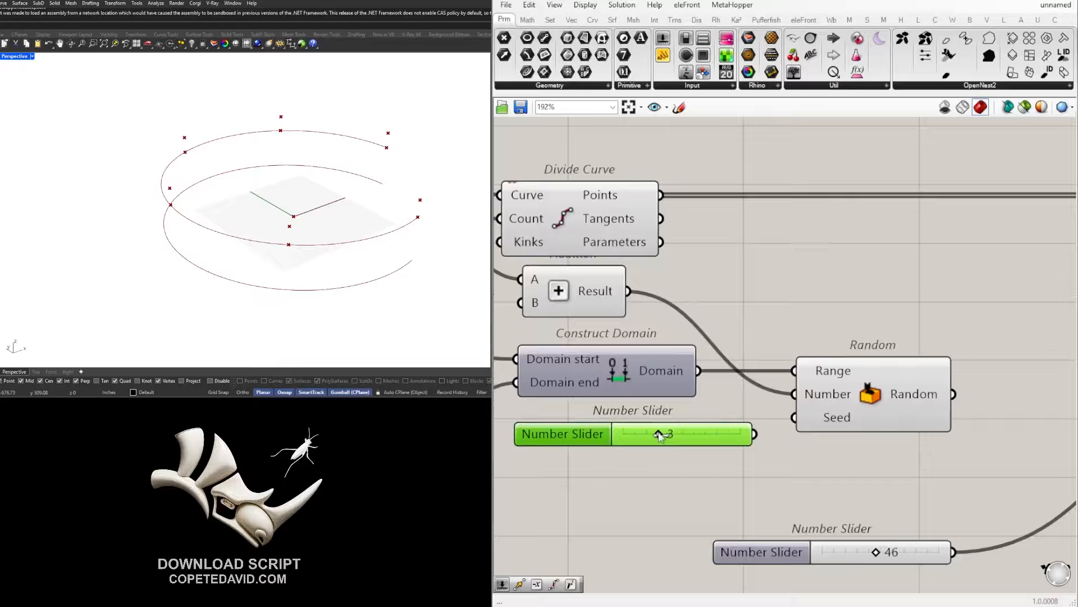
left_click_drag(660, 436, 609, 436)
left_click_drag(754, 435, 794, 416)
scroll(786, 416, "down", 4)
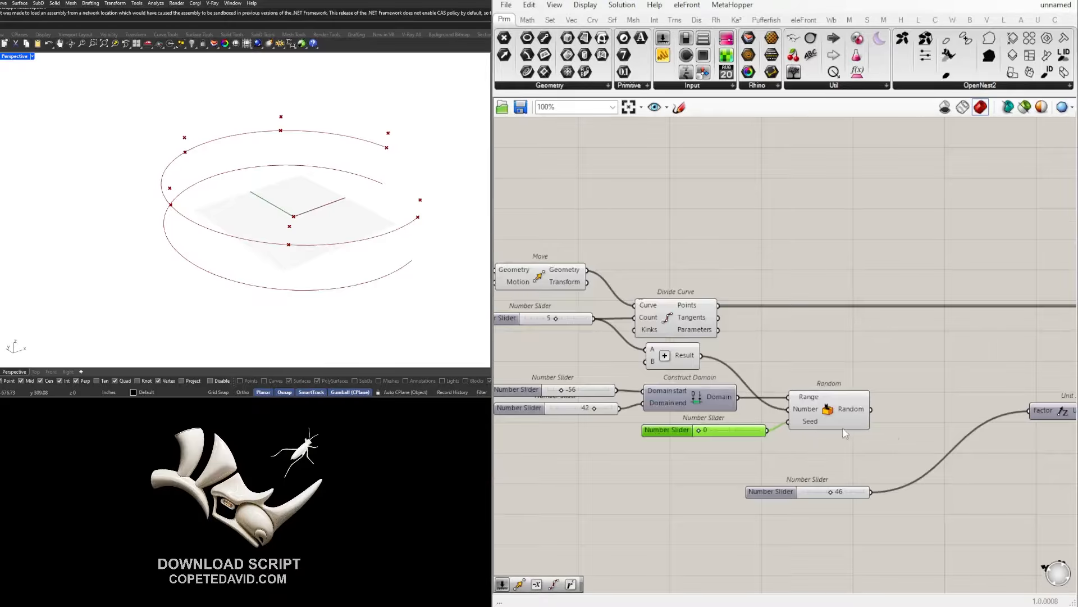
Set the seed slider to 3 and inspect the list of numbers output by Random.
mouse_move(765, 399)
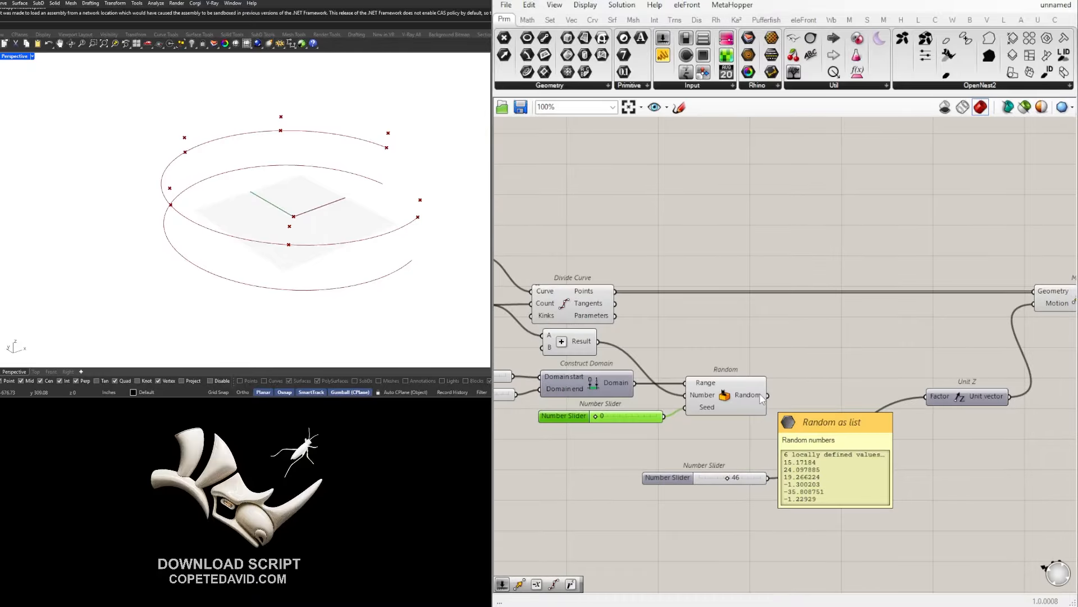
scroll(621, 415, "up", 3)
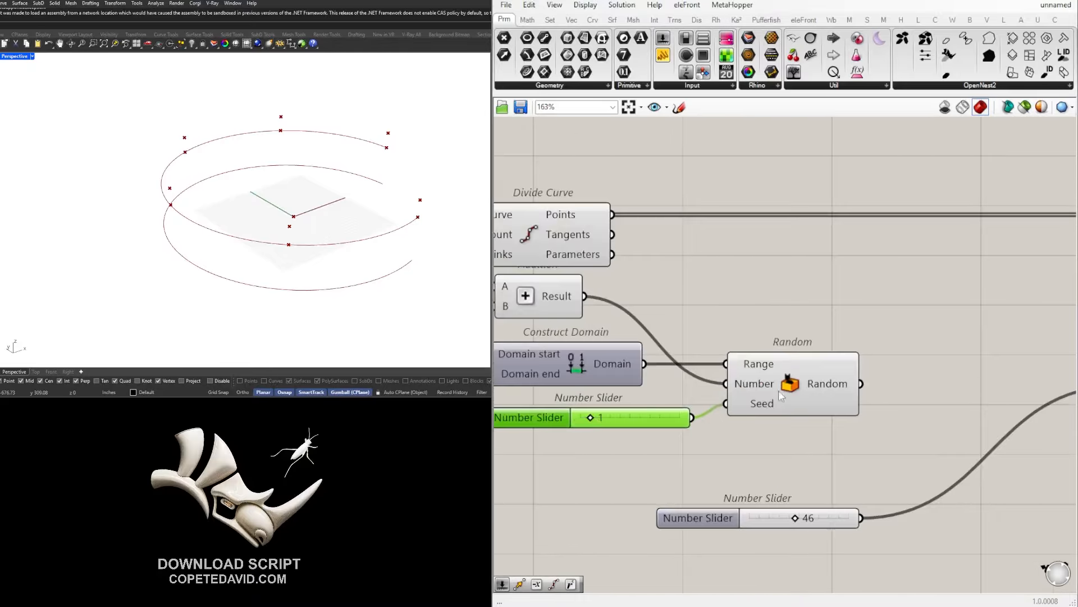
mouse_move(818, 388)
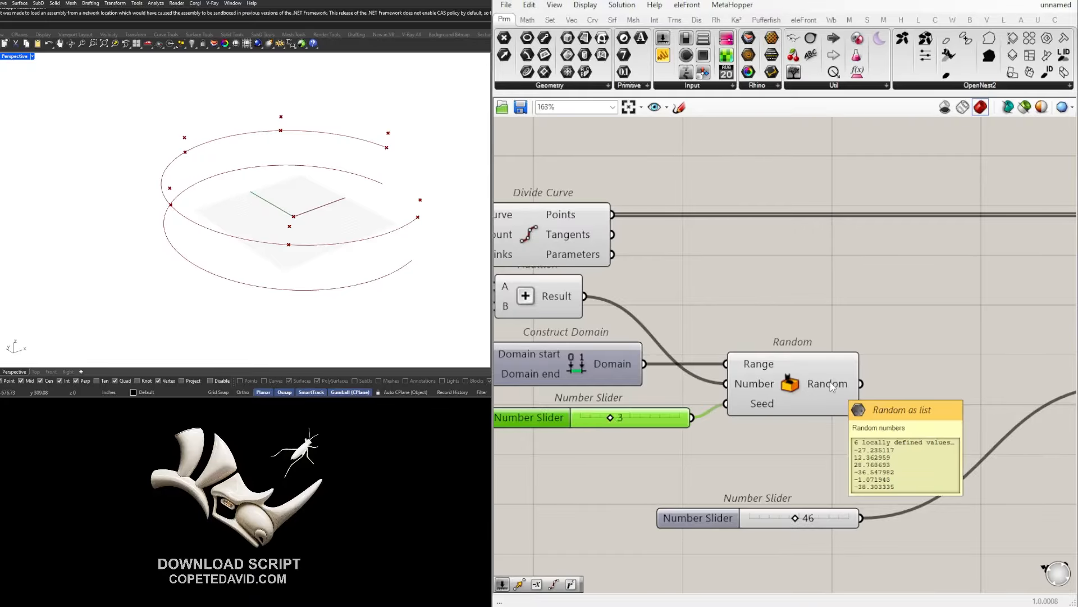
left_click(918, 427)
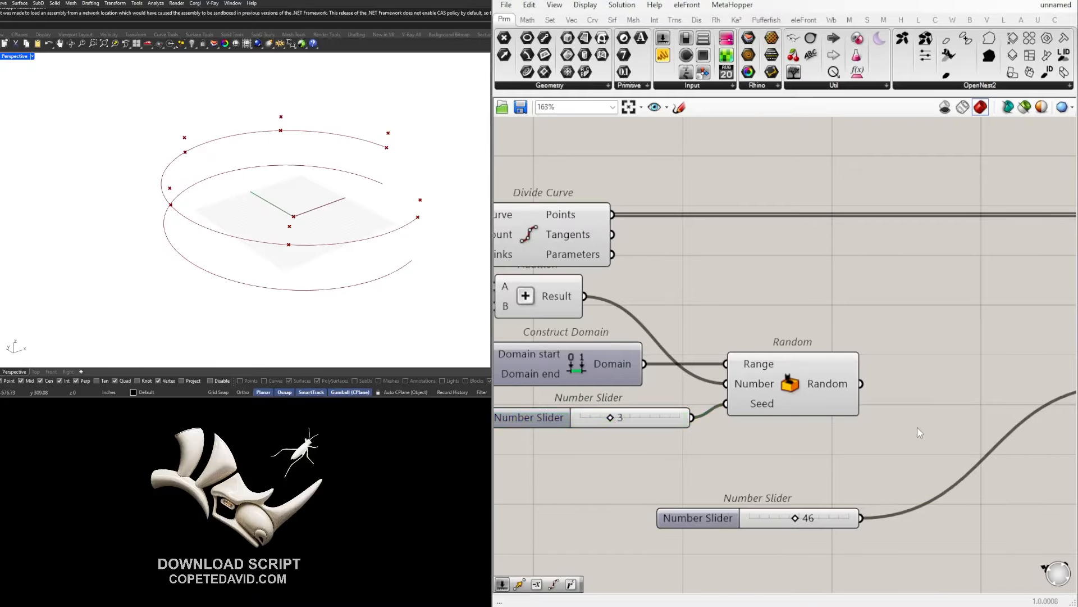
Connect the Random output to the Factor input of the Unit Z feeding the last Move, and delete the freed 46 slider.
scroll(918, 426, "down", 2)
right_click_drag(918, 426, 684, 421)
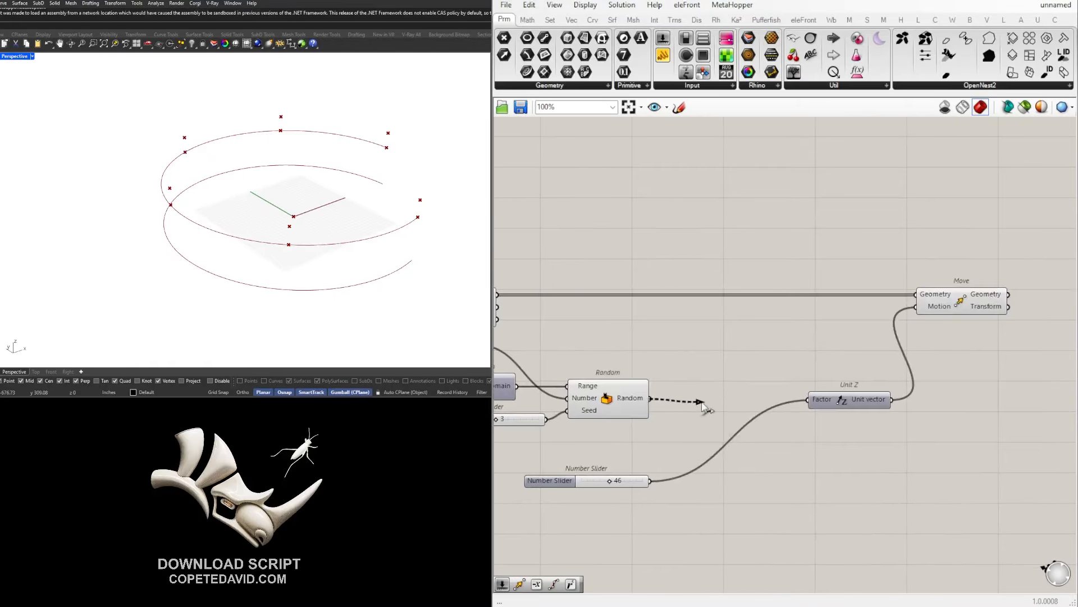
left_click_drag(806, 404, 809, 405)
right_click_drag(812, 444, 999, 433)
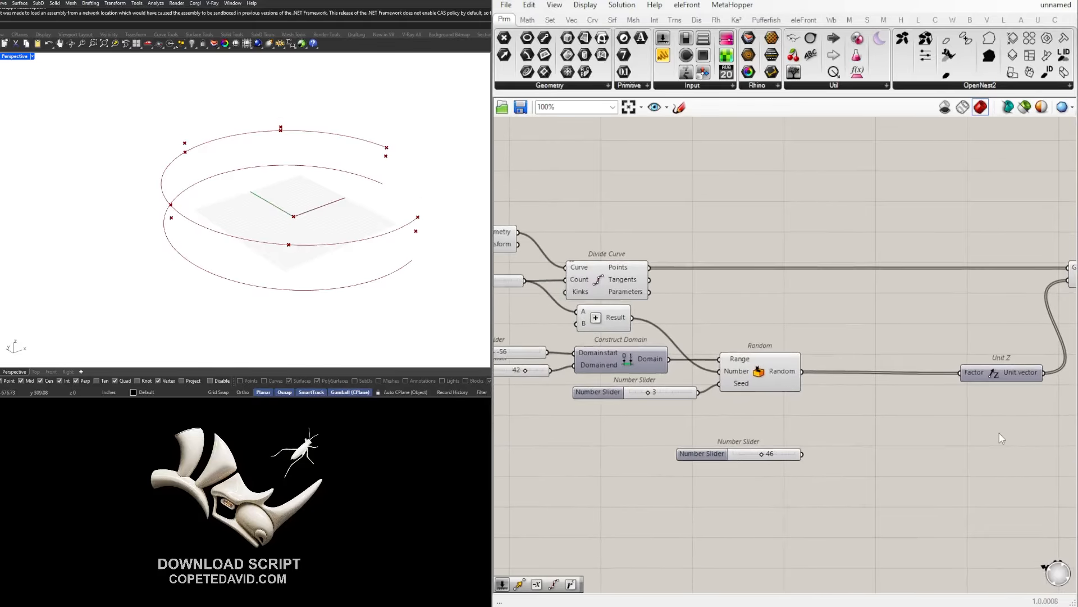
left_click_drag(829, 472, 728, 430)
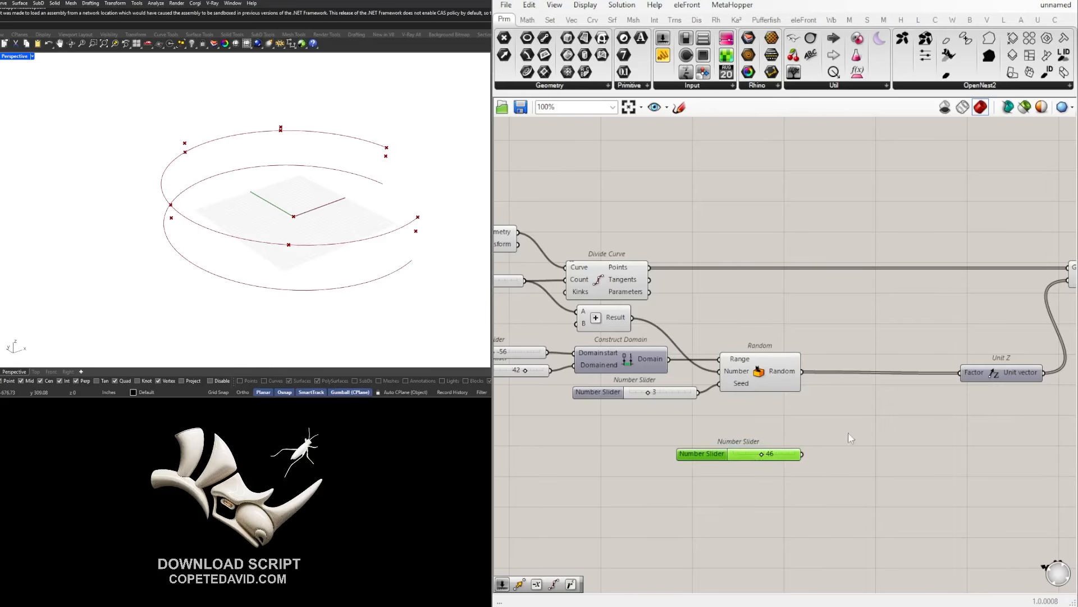
key("Delete")
Reposition the Unit Z and the last Move component closer to the Random component.
left_click_drag(997, 379, 875, 379)
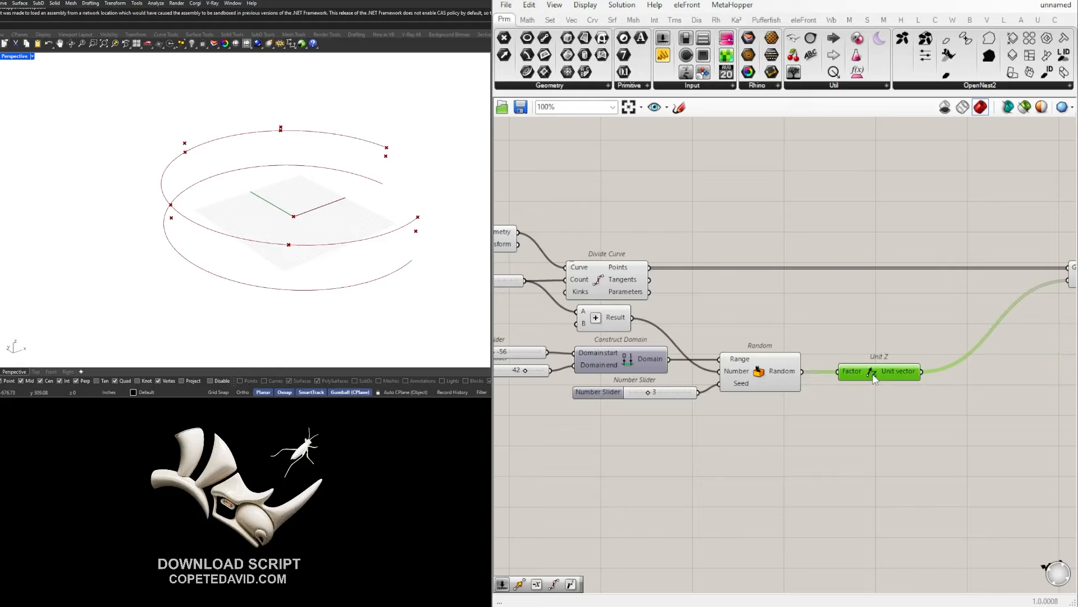
right_click_drag(892, 401, 762, 414)
left_click_drag(991, 283, 862, 283)
left_click(908, 373)
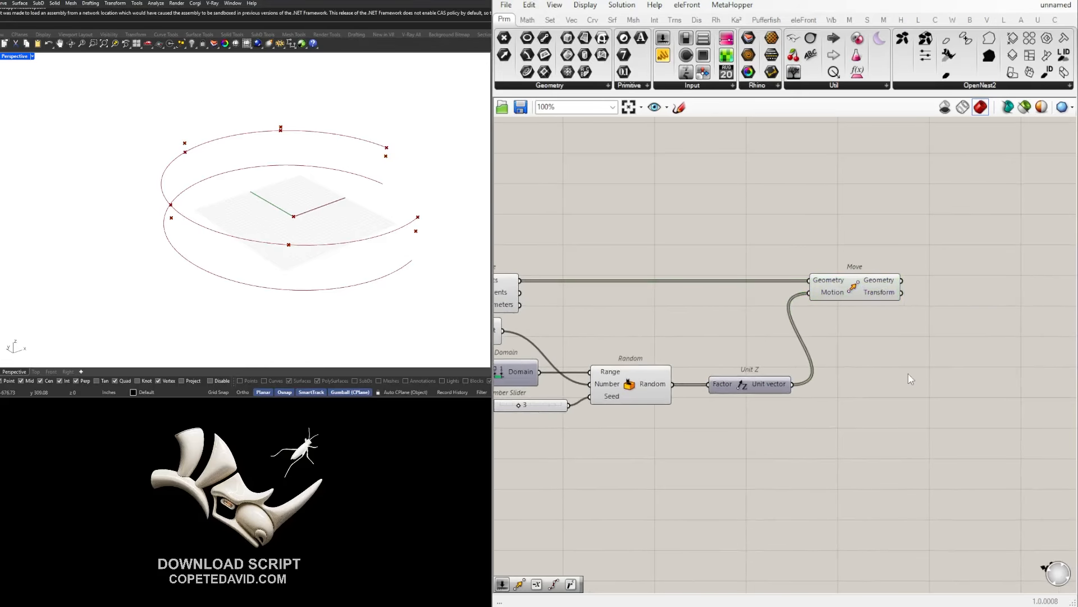
Check the randomly moved points in the viewport and hide the preview of the Divide Curve component.
right_click_drag(770, 327, 911, 328)
left_click(977, 281)
scroll(330, 144, "up", 5)
right_click_drag(330, 144, 354, 150)
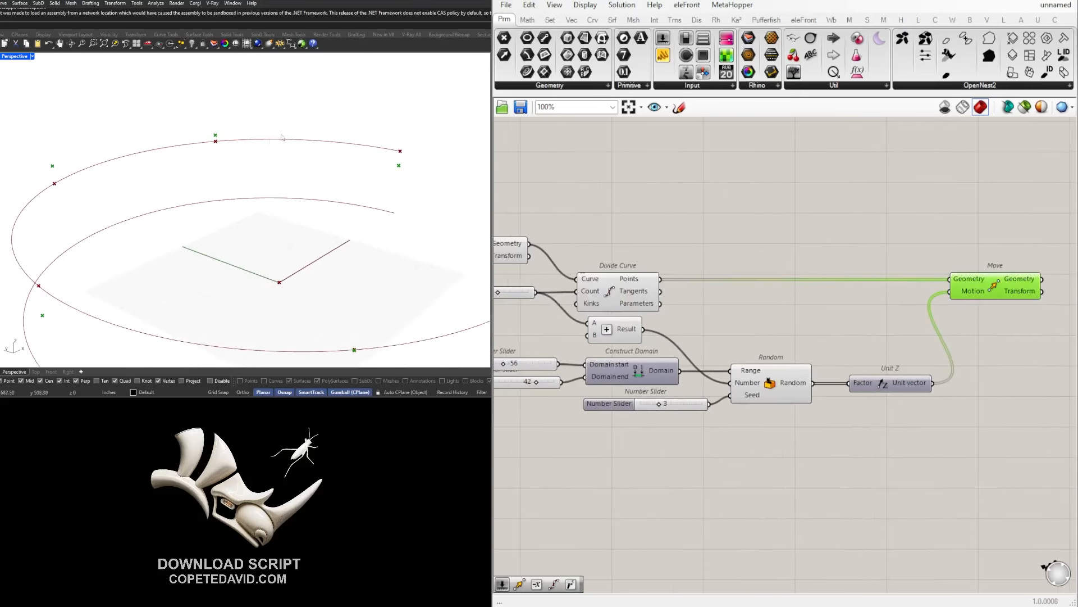
scroll(791, 297, "down", 1)
right_click_drag(791, 296, 849, 278)
left_click(709, 267)
scroll(712, 266, "down", 1)
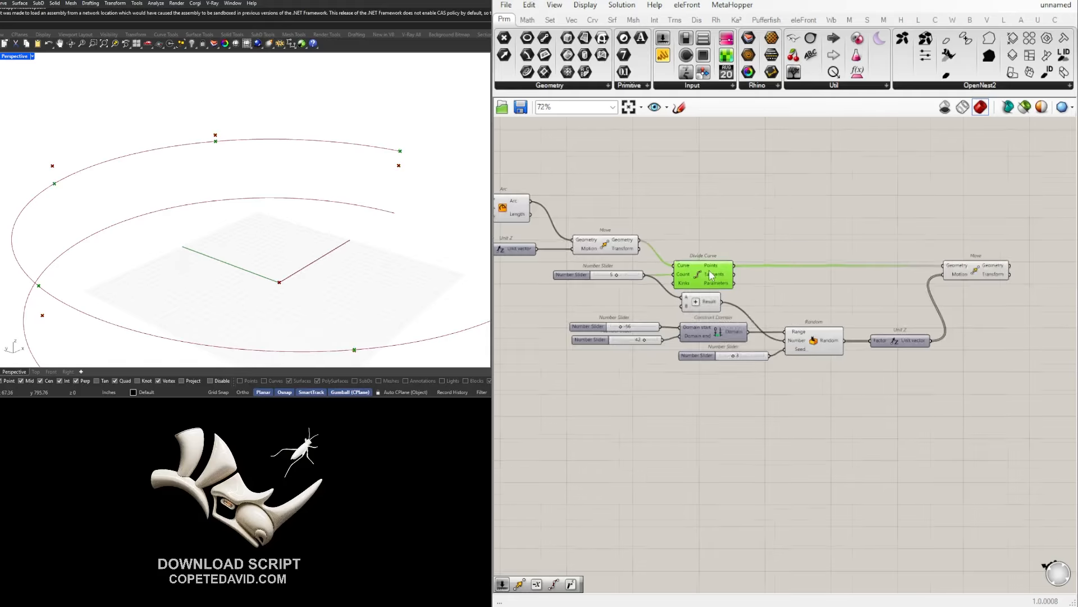
middle_click(709, 271)
left_click(750, 234)
Set the seed slider of Random to 8 while viewing the points from the side.
right_click_drag(262, 225, 281, 180)
scroll(730, 341, "up", 4)
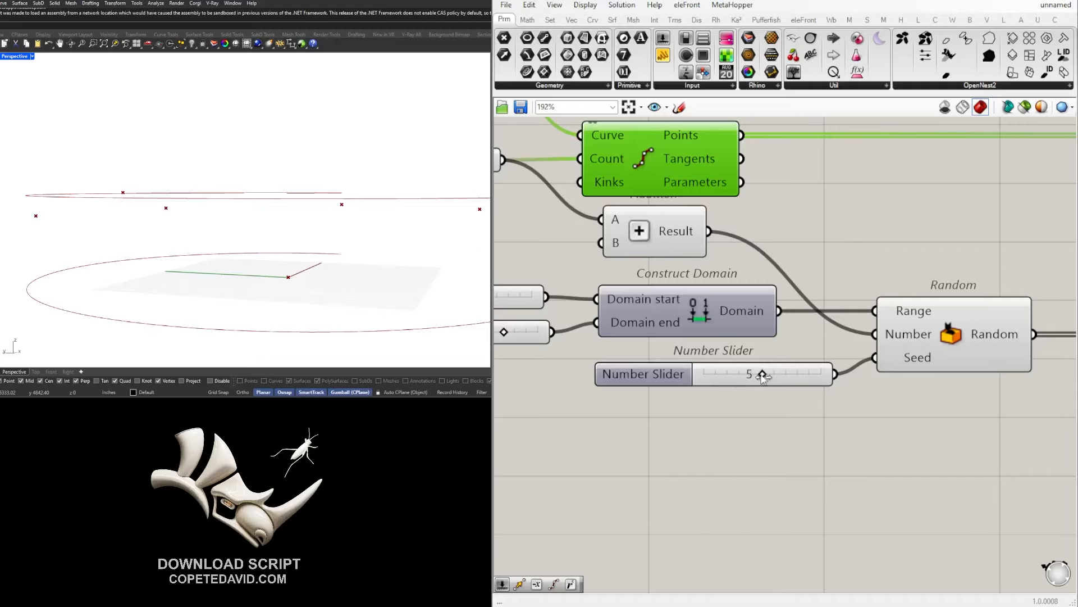
left_click_drag(792, 377, 799, 378)
scroll(774, 375, "down", 1)
left_click(955, 355)
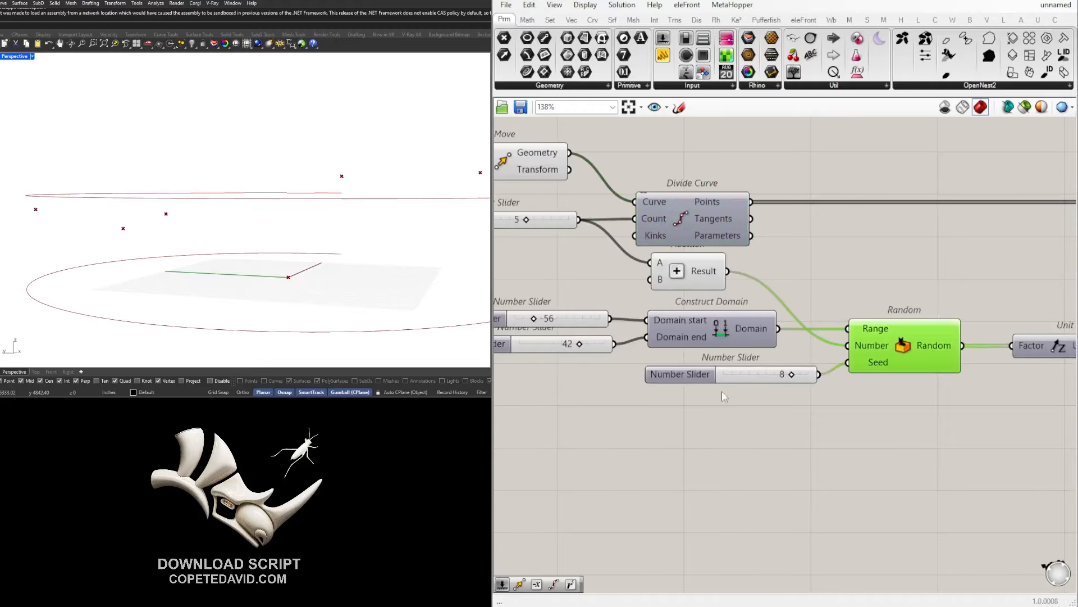
Shift the last Move component slightly farther away from its Unit Z component.
right_click_drag(569, 329, 618, 337)
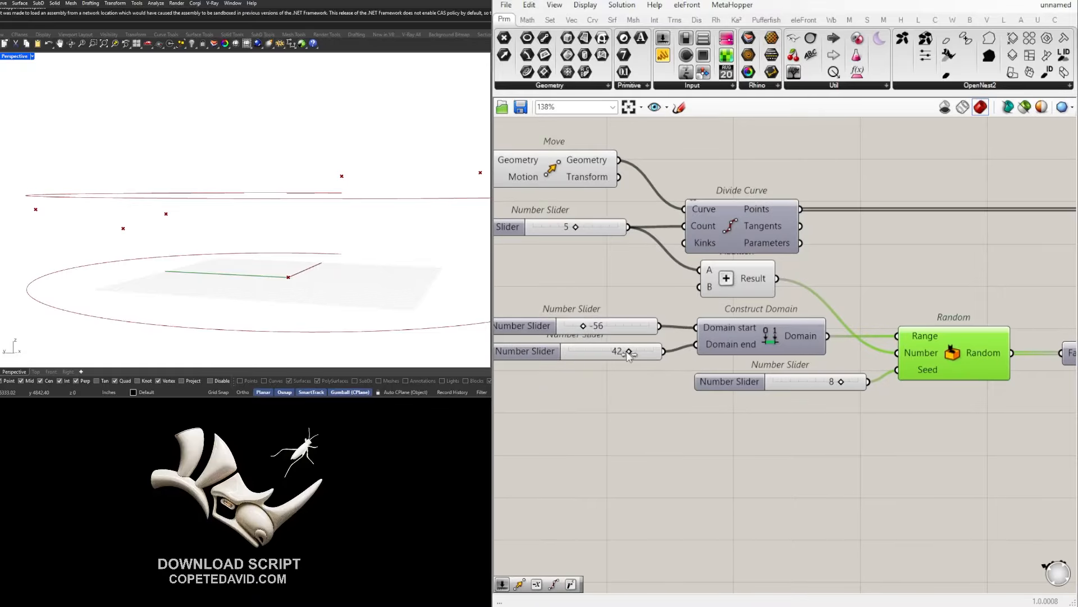
scroll(933, 407, "down", 2)
right_click_drag(938, 410, 847, 399)
right_click_drag(1005, 363, 803, 379)
scroll(902, 345, "up", 1)
left_click_drag(851, 274, 889, 275)
Set the Count slider of Divide Curve to 10 and examine the moved points in perspective.
right_click_drag(705, 349, 907, 332)
right_click_drag(636, 298, 730, 311)
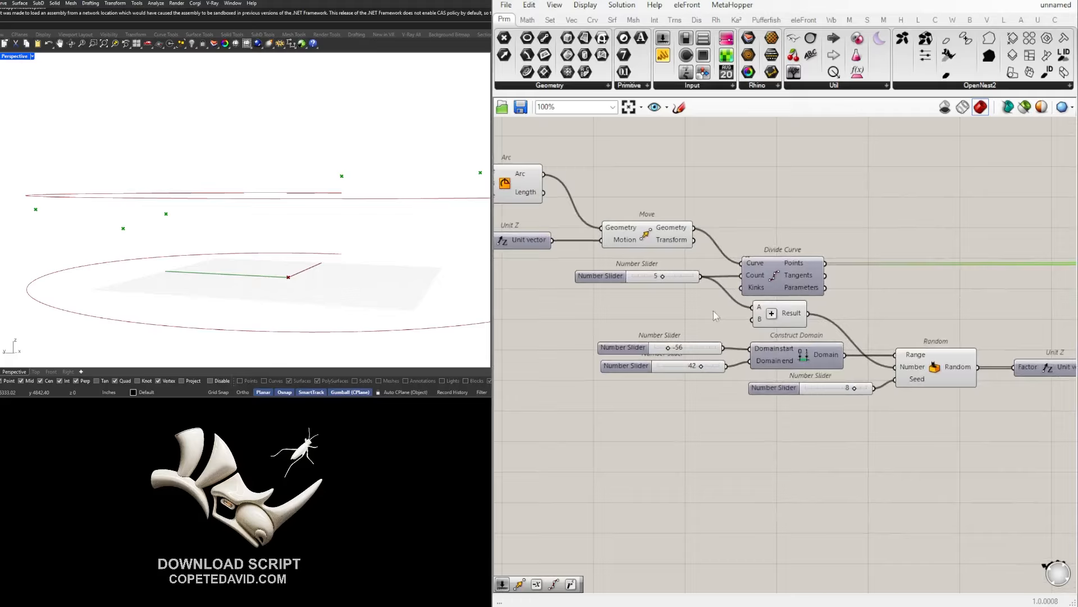
scroll(628, 281, "up", 2)
scroll(197, 204, "down", 6)
right_click_drag(197, 203, 110, 248)
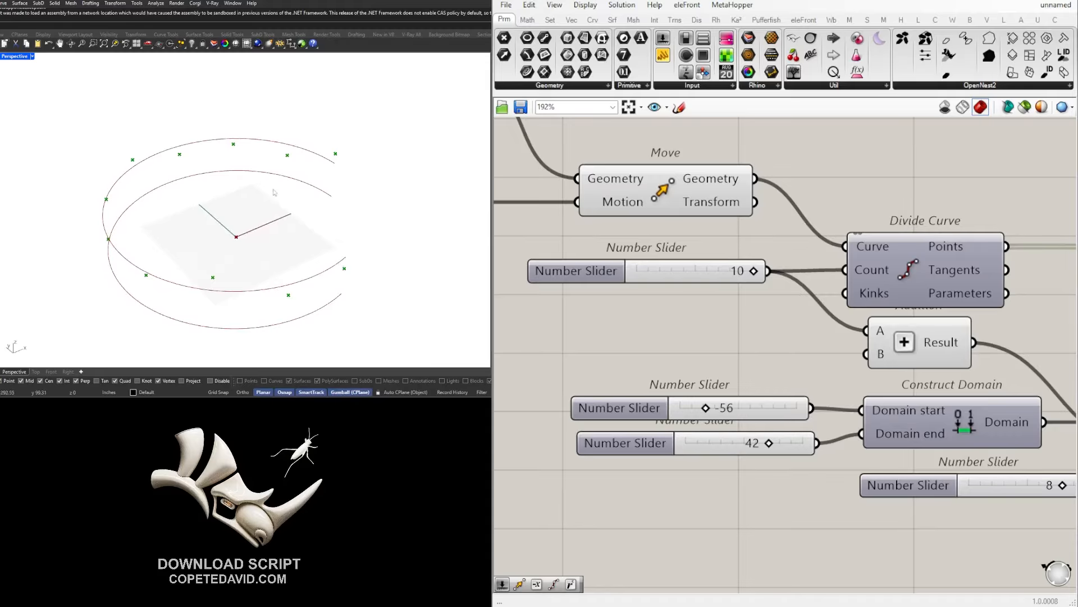
right_click_drag(336, 181, 175, 159)
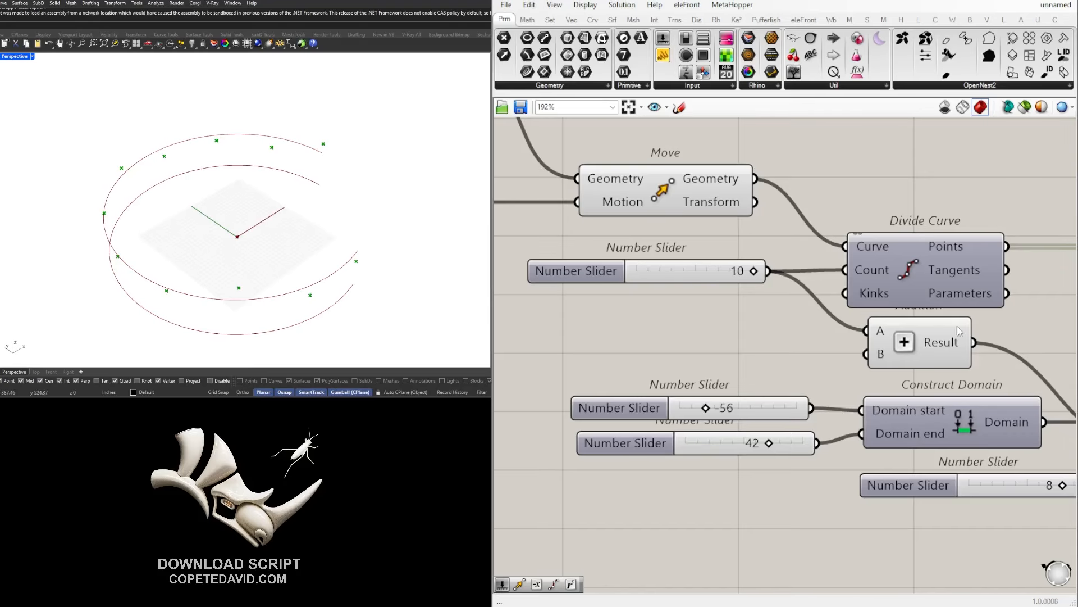
Hide the preview of the first Move component, which raises the arc.
scroll(958, 327, "down", 3)
right_click_drag(957, 327, 640, 323)
right_click_drag(975, 375, 745, 375)
scroll(745, 375, "down", 2)
left_click(833, 314)
scroll(834, 315, "up", 1)
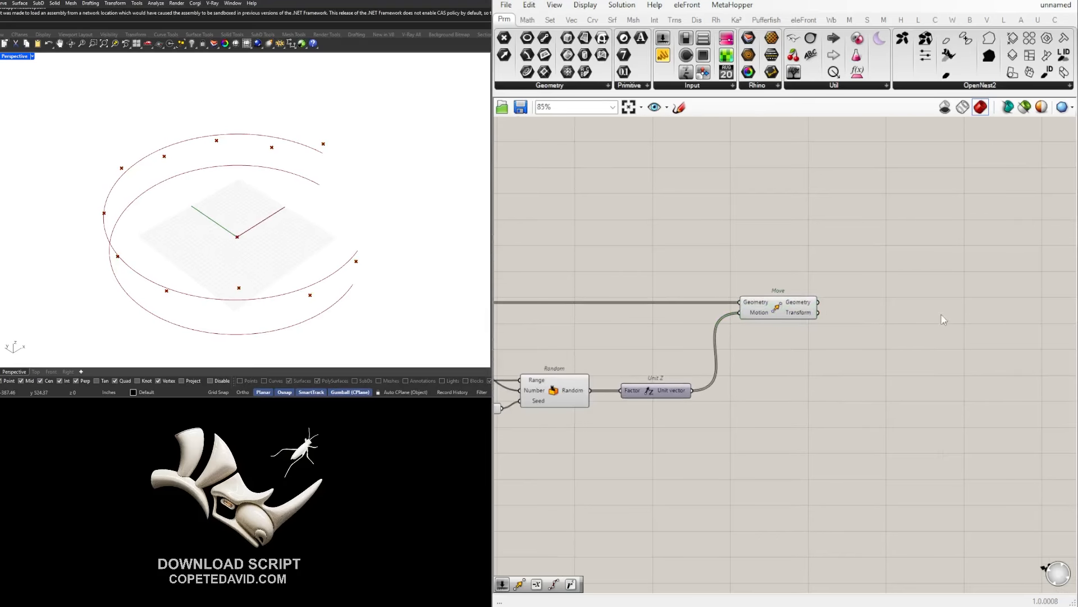
right_click_drag(261, 247, 251, 206)
right_click_drag(553, 344, 973, 351)
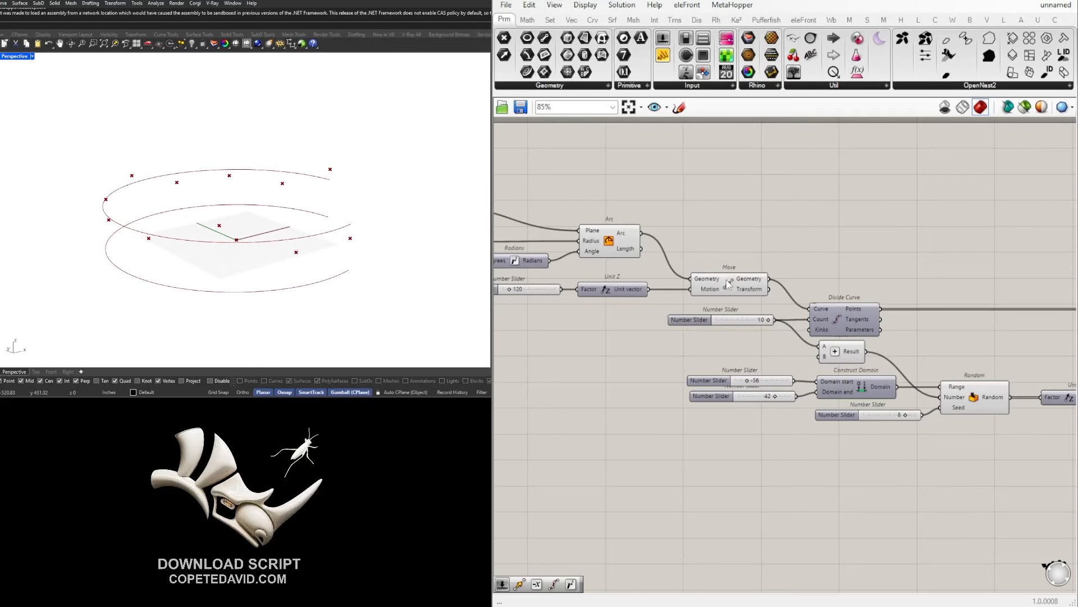
left_click(729, 284)
middle_click(724, 281)
left_click(767, 240)
Add an Interpolate component beside the last Move and connect the Move's Geometry output to its Vertices input.
right_click_drag(1076, 284, 759, 292)
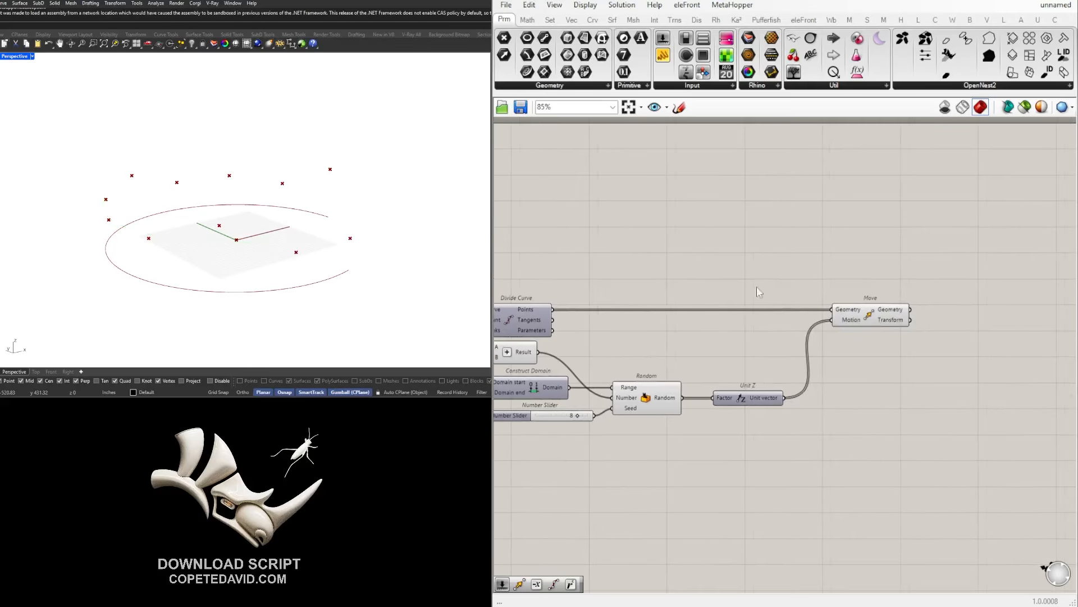
scroll(759, 291, "up", 3)
double_click(782, 296)
type("interpo")
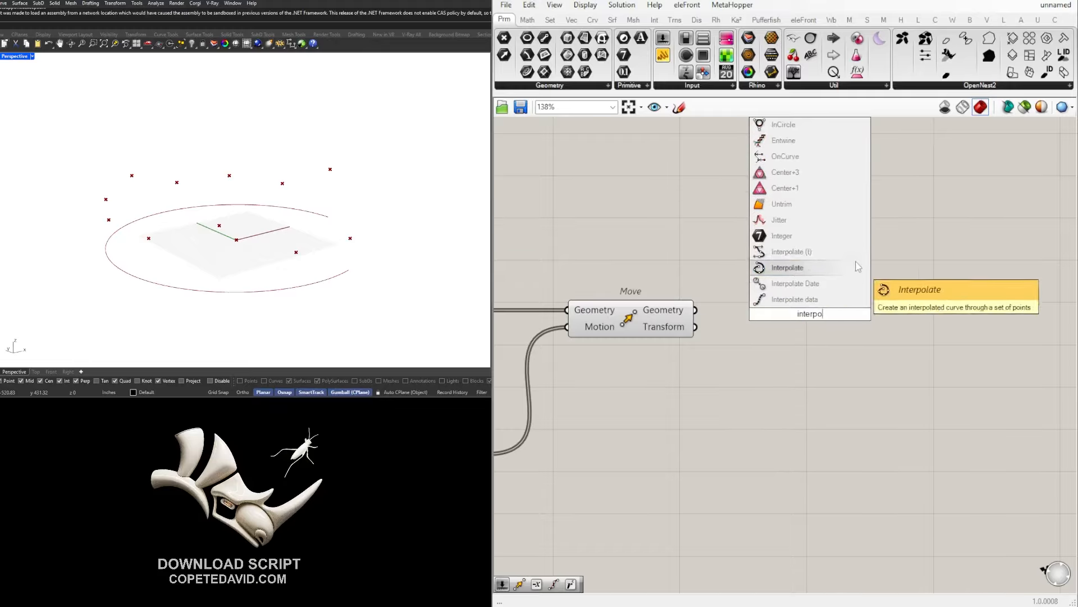
left_click(786, 268)
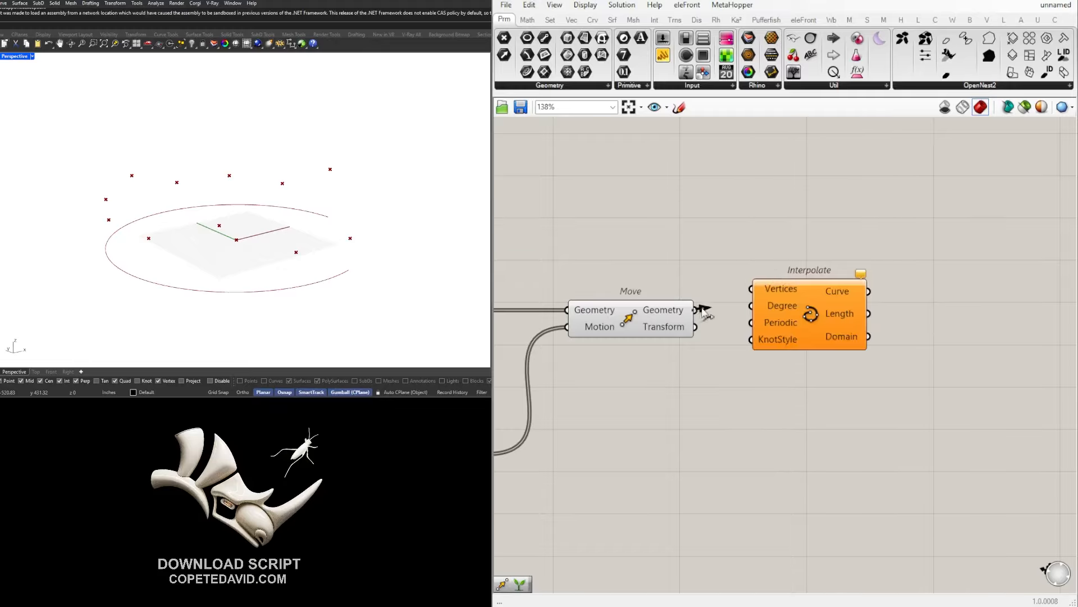
left_click_drag(756, 292, 753, 290)
left_click_drag(809, 314, 877, 336)
right_click_drag(225, 236, 403, 191)
left_click(946, 264)
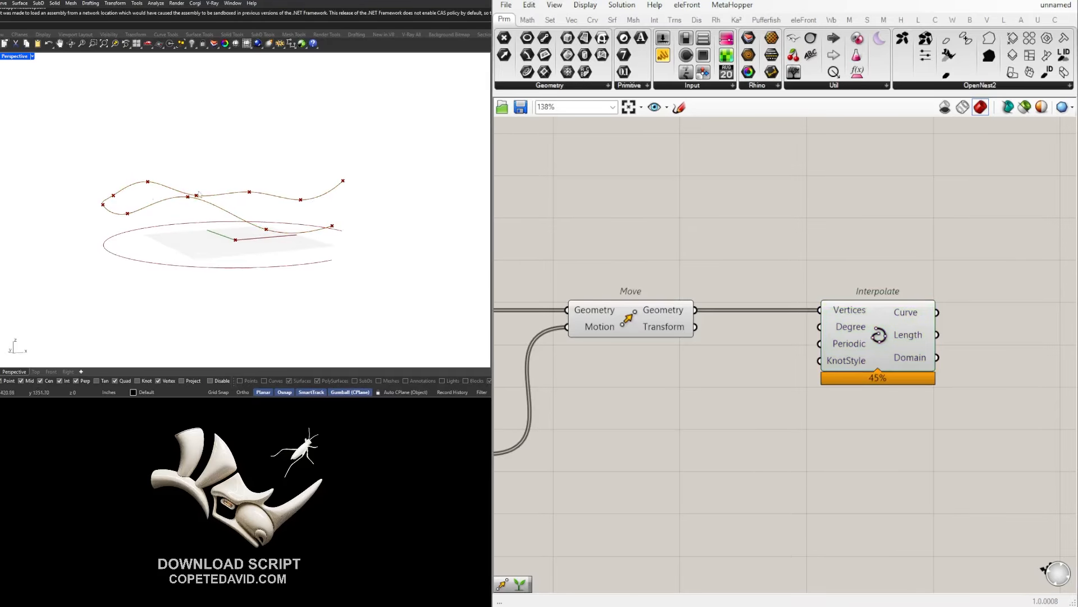
Try other seeds on the slider feeding Random and set it to 0.
scroll(919, 274, "down", 4)
right_click_drag(724, 341, 960, 317)
scroll(680, 351, "up", 6)
scroll(841, 383, "up", 4)
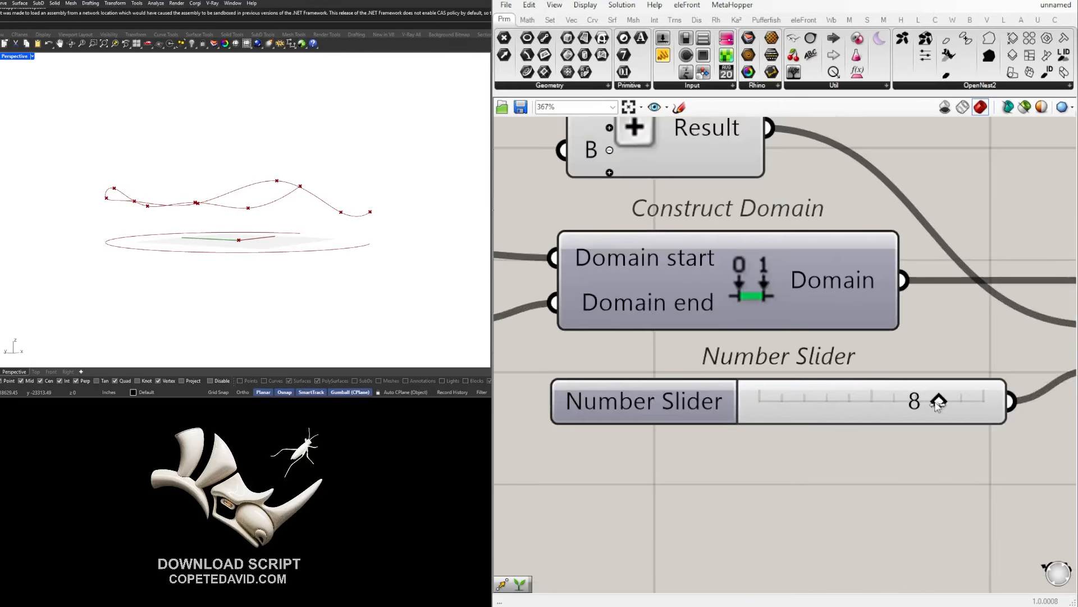
left_click_drag(938, 405, 767, 400)
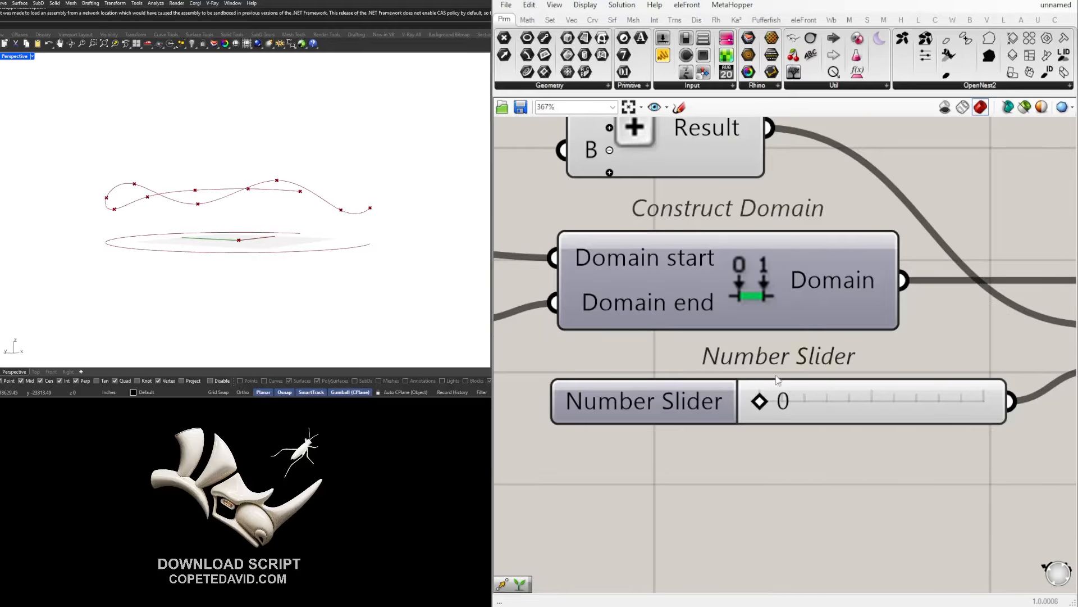
Try a Count of 3 for Divide Curve, inspect the interpolated curve, and set the slider back to 10.
scroll(759, 364, "down", 5)
scroll(634, 238, "up", 5)
left_click_drag(739, 277, 583, 274)
right_click_drag(239, 186, 221, 234)
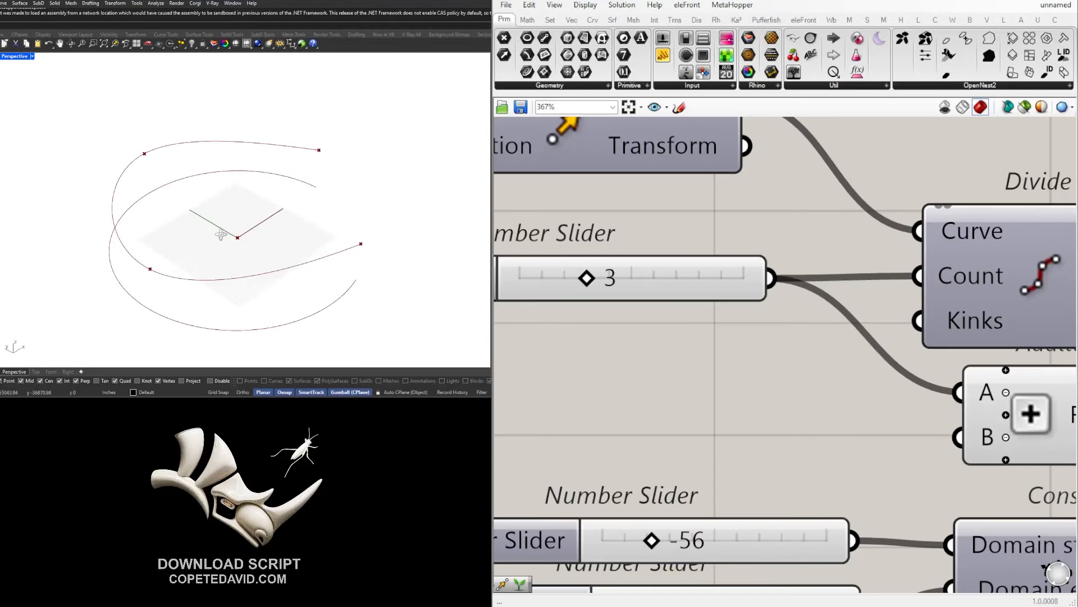
scroll(783, 311, "down", 2)
right_click_drag(730, 304, 878, 324)
right_click_drag(365, 292, 455, 206)
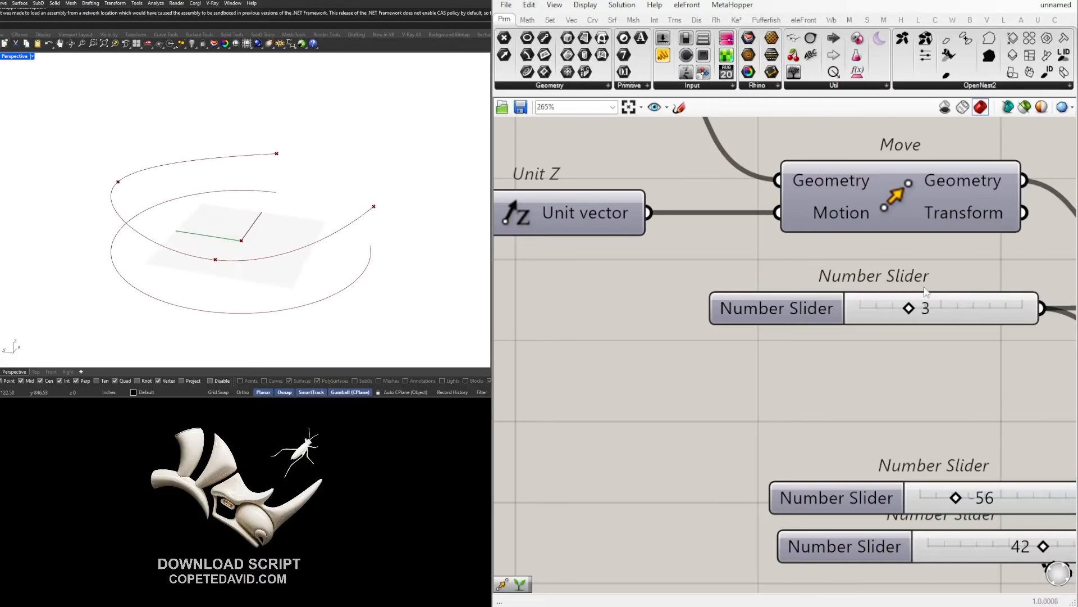
left_click_drag(910, 311, 1023, 309)
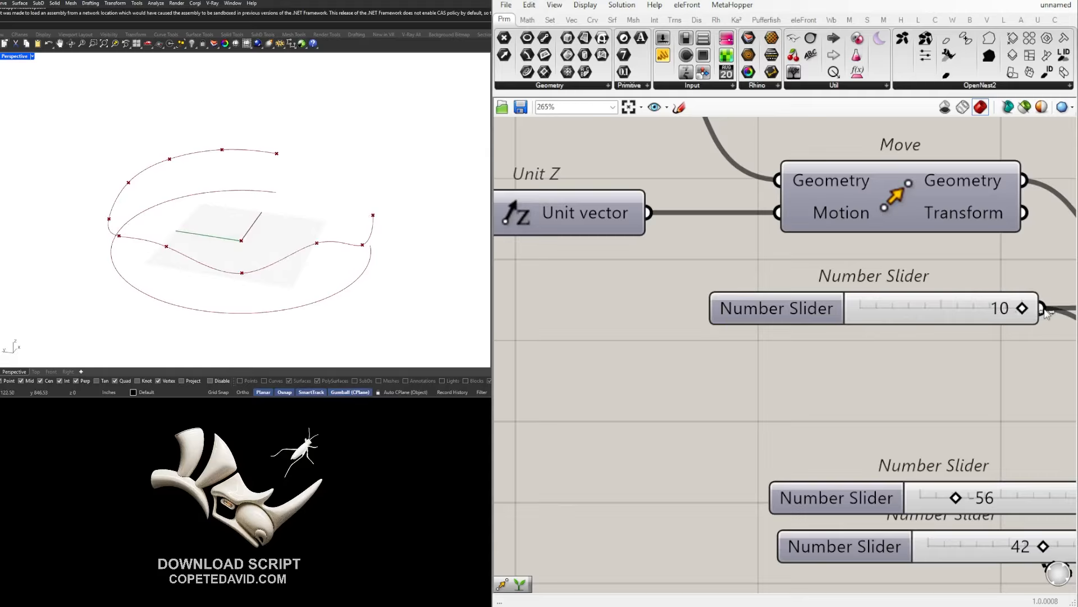
right_click_drag(334, 223, 326, 188)
Try 69 on the Domain start slider and -77 on the Domain end slider of Construct Domain, and inspect the curve.
scroll(648, 308, "down", 5)
scroll(776, 371, "up", 7)
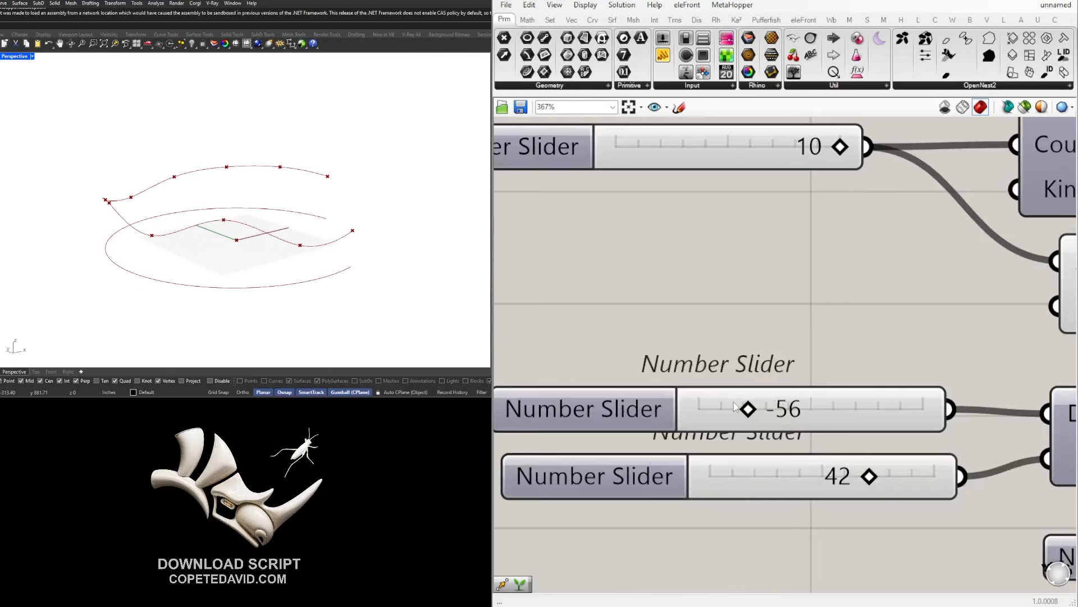
left_click_drag(748, 412, 680, 414)
left_click_drag(838, 475, 708, 478)
left_click_drag(699, 409, 887, 415)
left_click_drag(719, 484, 743, 484)
right_click_drag(264, 225, 70, 214)
Move the Interpolate component closer to the last Move component and check the wavy curve in the perspective view.
scroll(841, 308, "down", 10)
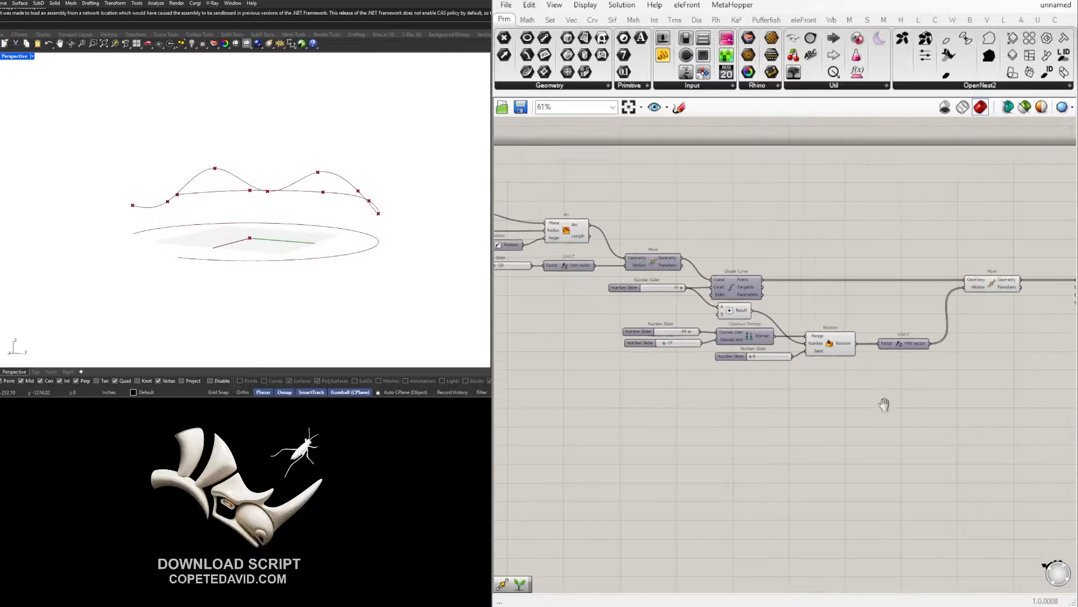
left_click(998, 306)
left_click_drag(998, 307, 963, 304)
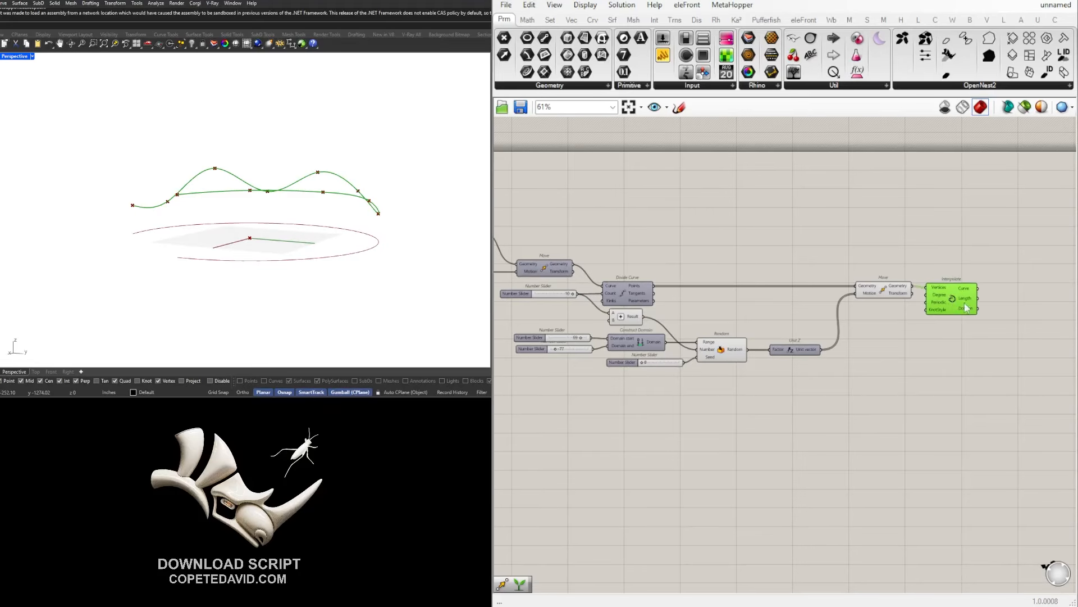
right_click_drag(306, 185, 272, 235)
scroll(843, 290, "down", 1)
scroll(607, 247, "up", 3)
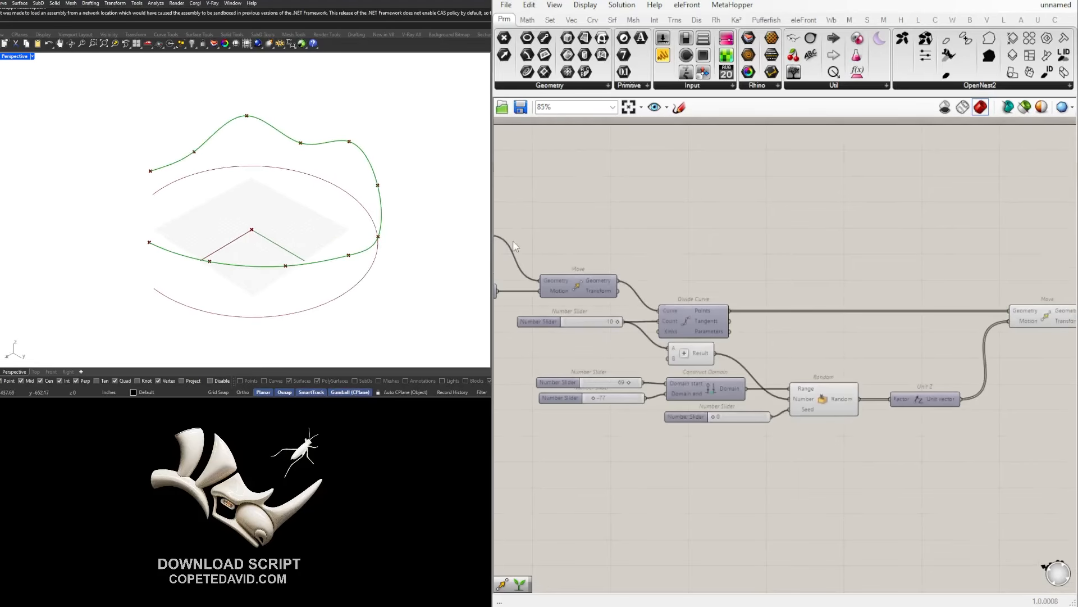
Add a Loft component and connect the Arc component's Arc output to its Curves input.
right_click_drag(515, 247, 625, 267)
left_click(681, 261)
double_click(826, 268)
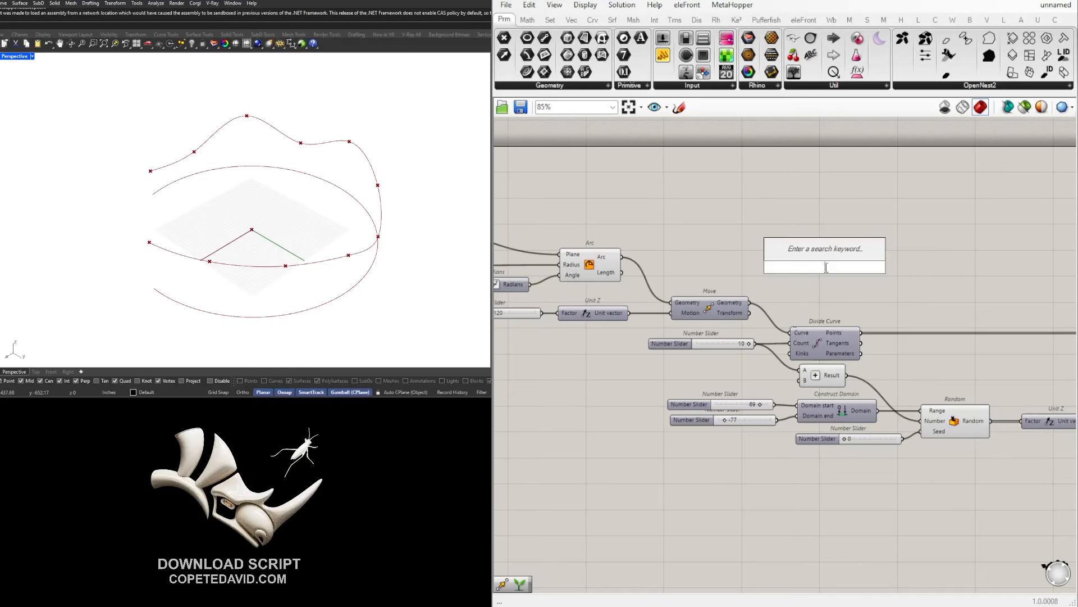
type("loft")
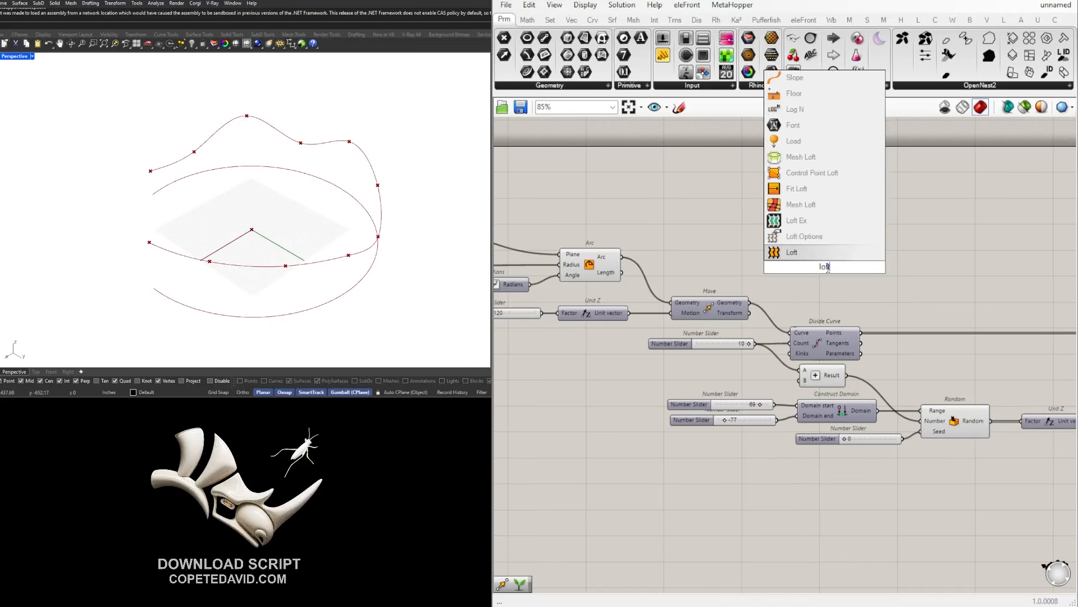
key("Return")
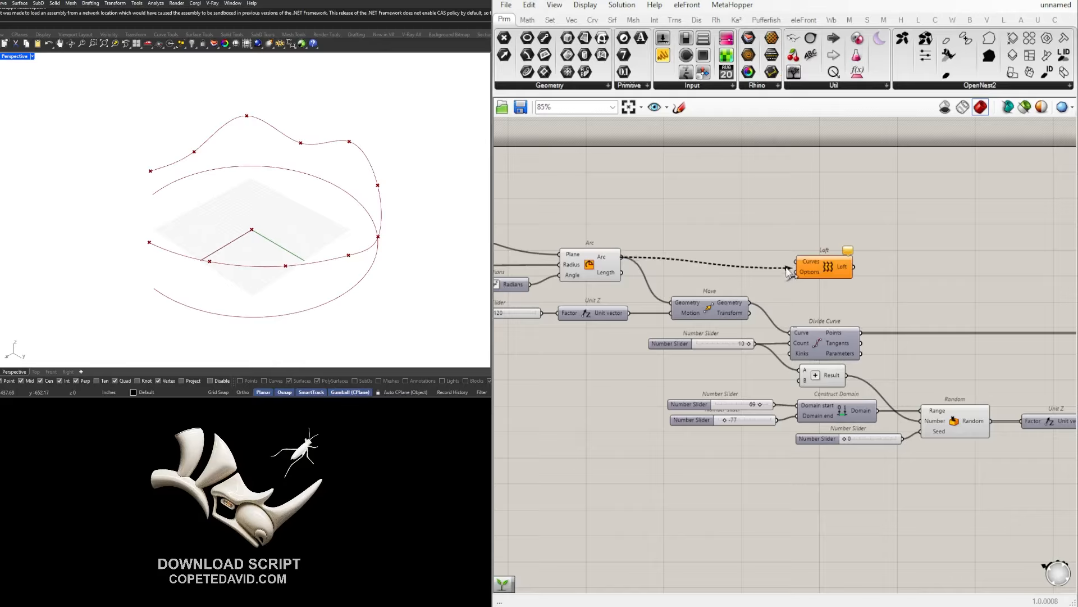
left_click_drag(788, 269, 798, 262)
Place Loft beyond Interpolate, add Interpolate's Curve output to Loft's Curves input, and flatten that input.
left_click_drag(814, 264, 1009, 266)
scroll(876, 271, "down", 5)
scroll(932, 274, "up", 4)
left_click(957, 325)
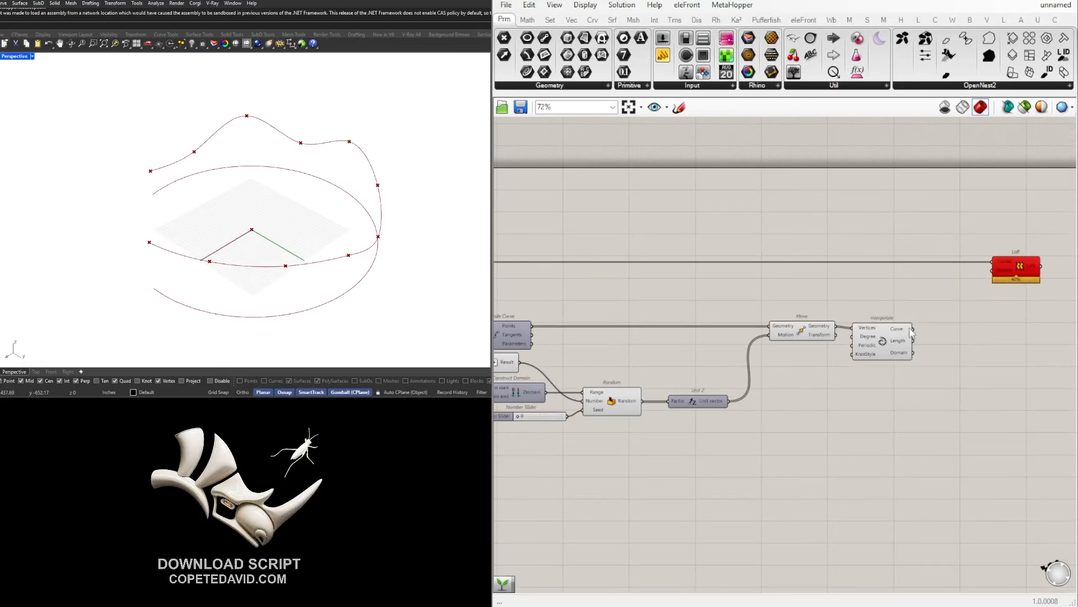
right_click(1000, 262)
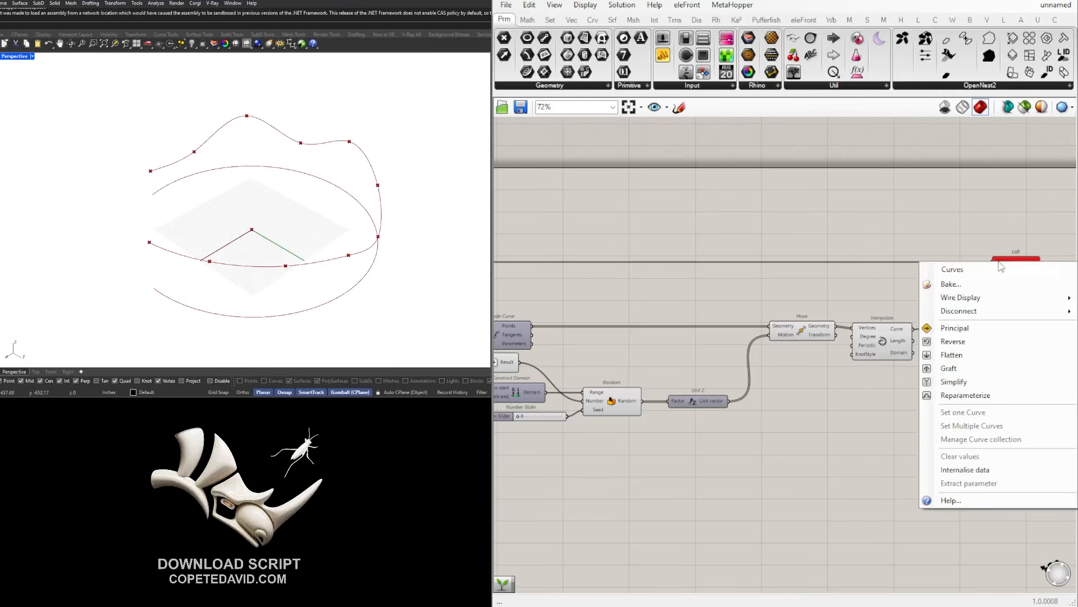
left_click(963, 366)
right_click_drag(328, 204, 373, 219)
scroll(939, 366, "up", 2)
Add a Rebuild Curve component and connect the Arc component's Arc output to its Curve input.
left_click(855, 332)
scroll(979, 321, "down", 1)
left_click(979, 321)
right_click_drag(827, 328, 730, 309)
scroll(725, 306, "up", 1)
double_click(715, 303)
type("reb")
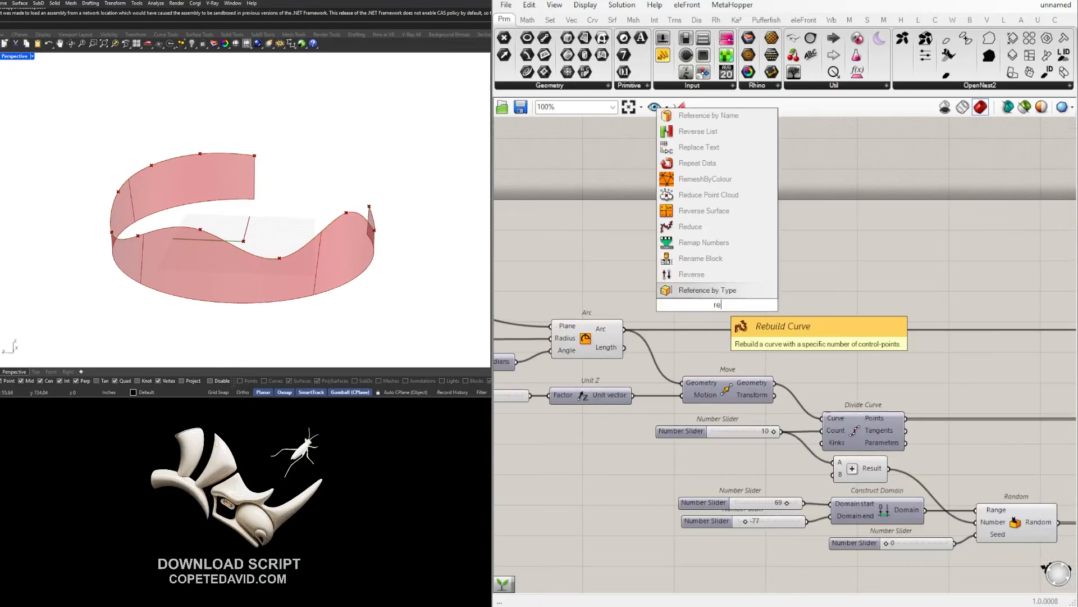
left_click(700, 290)
left_click_drag(624, 329, 678, 287)
Replace Loft's Curves inputs with the Rebuild Curve output and Interpolate's Curve output, and reposition Rebuild Curve.
right_click_drag(899, 252, 646, 253)
scroll(730, 337, "up", 1)
left_click_drag(669, 340, 832, 366)
left_click_drag(723, 473, 839, 366, "shift")
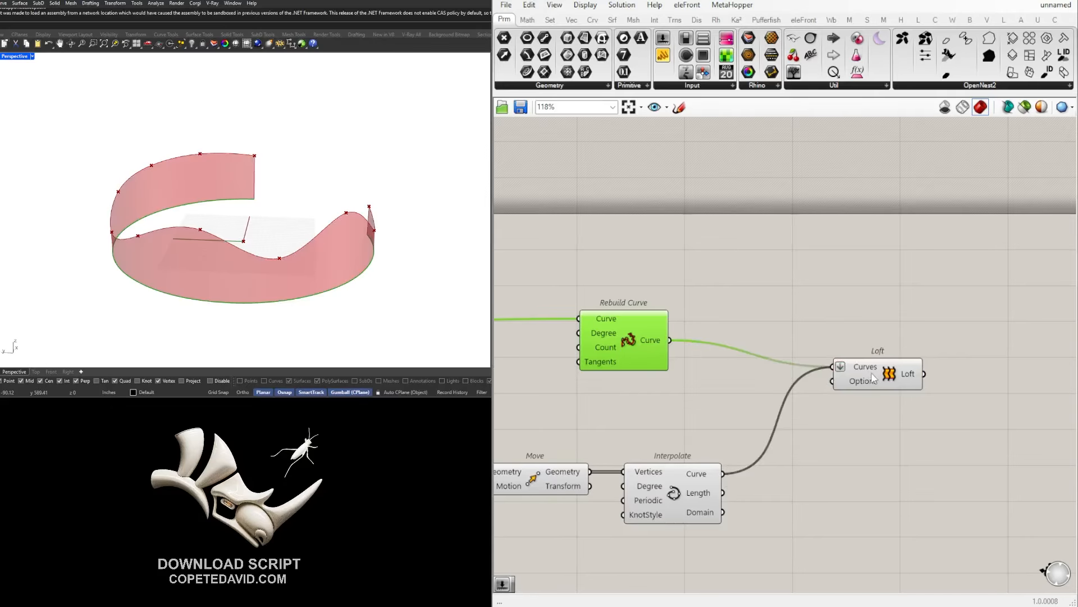
right_click_drag(292, 247, 403, 219)
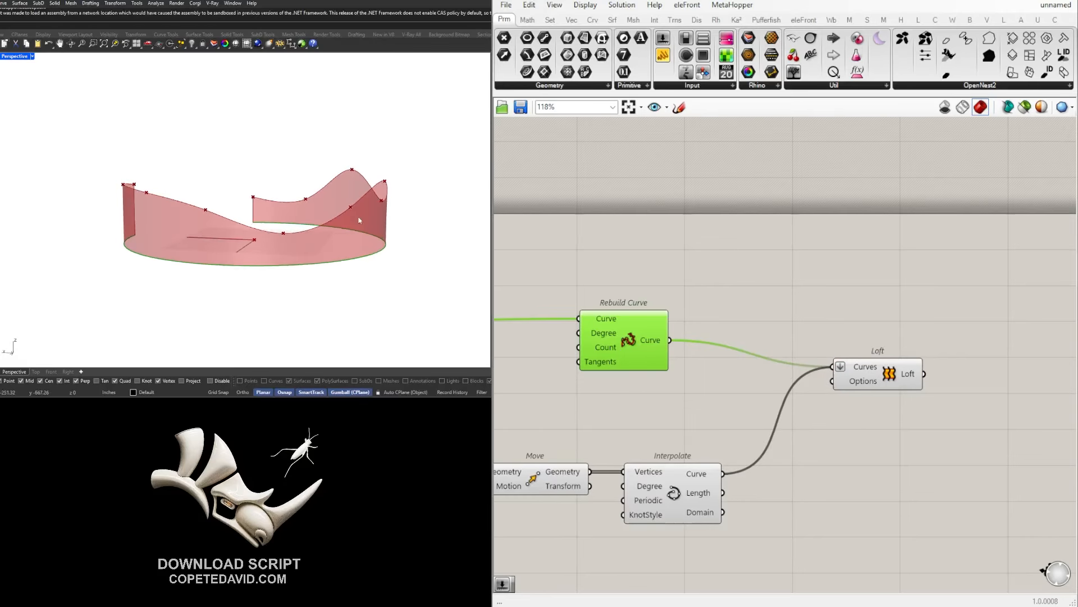
left_click(822, 264)
left_click_drag(593, 322, 644, 351)
Examine the Rebuild Curve inputs and trace the connection back to the Arc component, highlighting the base arc.
scroll(773, 336, "down", 5)
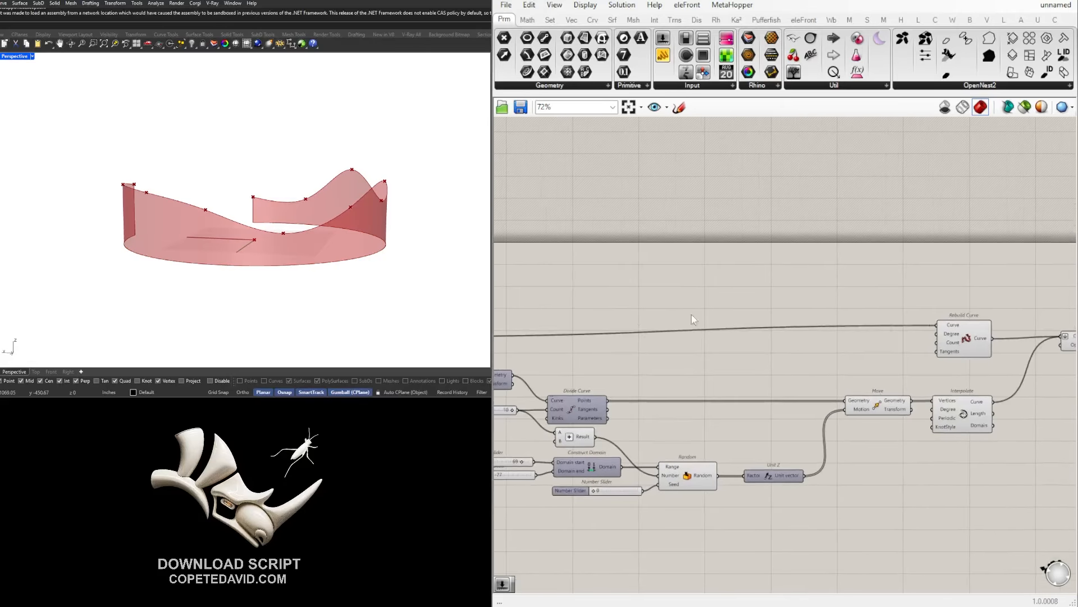
scroll(781, 337, "up", 6)
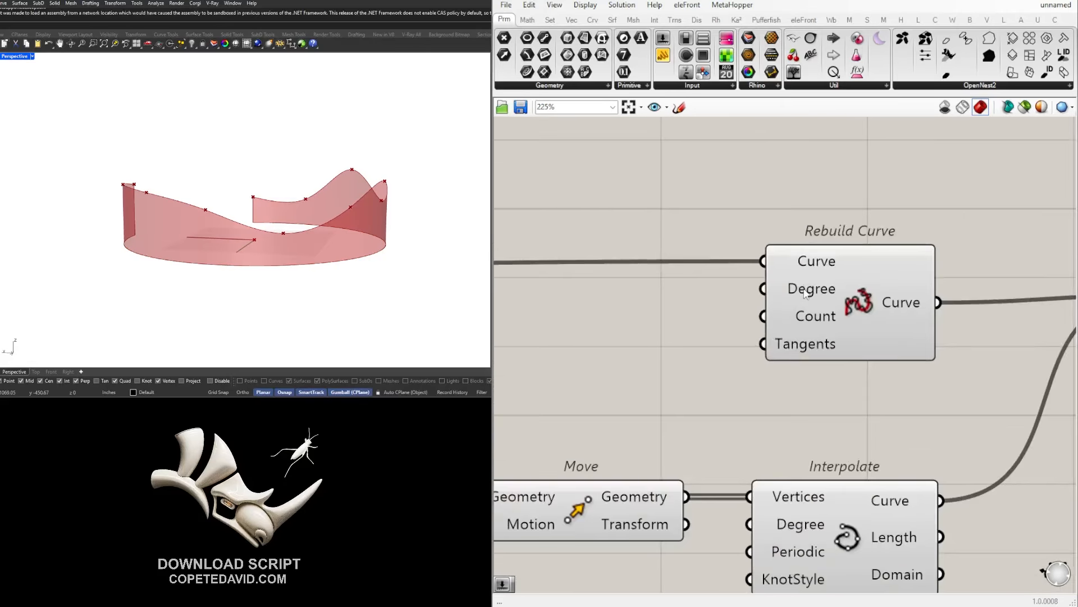
scroll(890, 315, "down", 3)
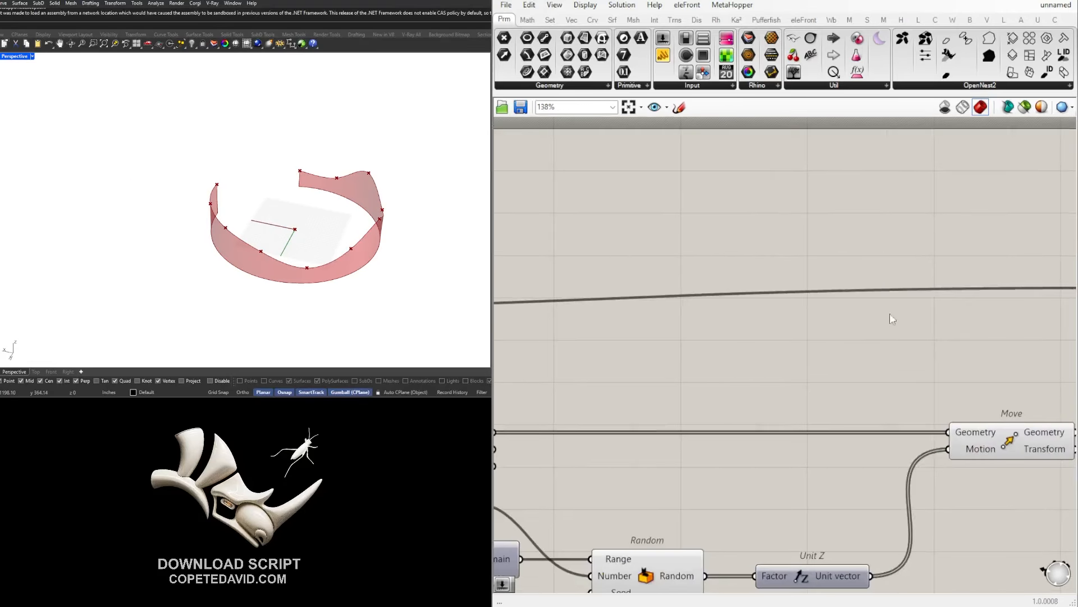
right_click_drag(767, 328, 897, 346)
left_click(727, 332)
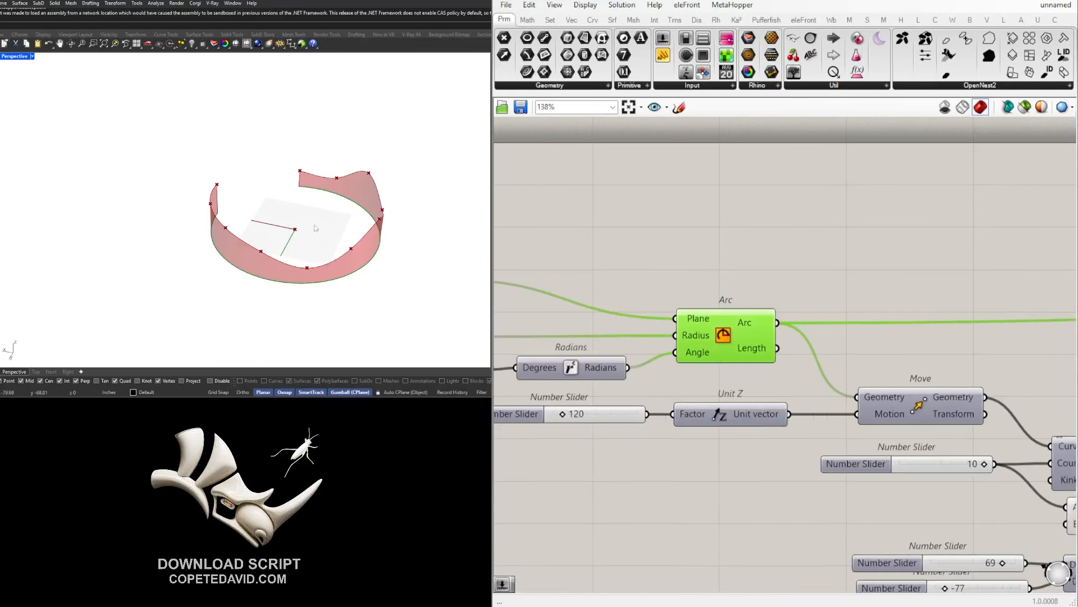
right_click_drag(976, 297, 668, 264)
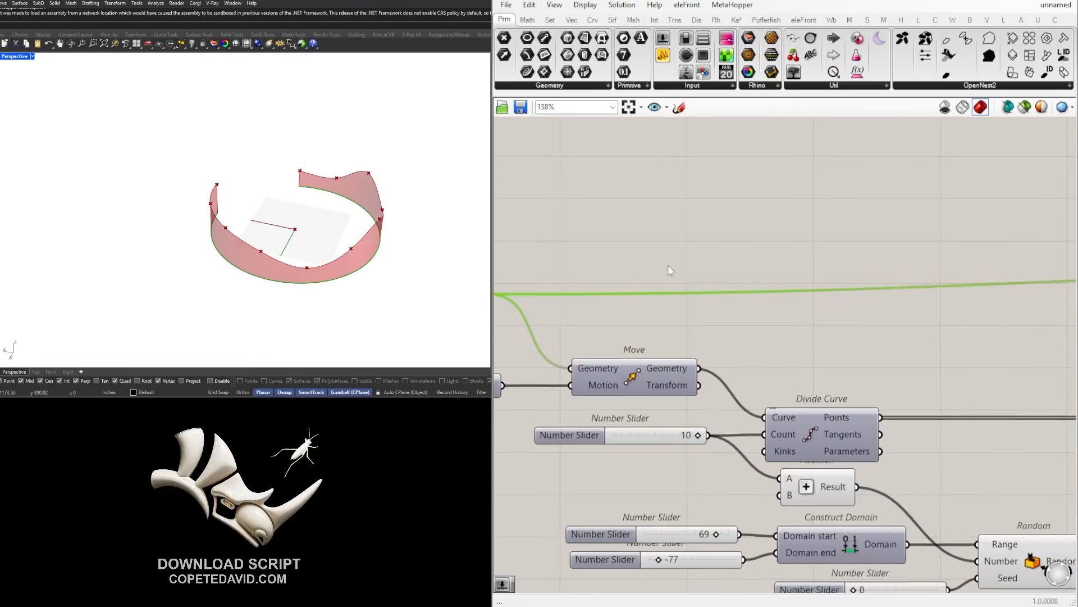
scroll(903, 305, "down", 3)
scroll(765, 275, "up", 4)
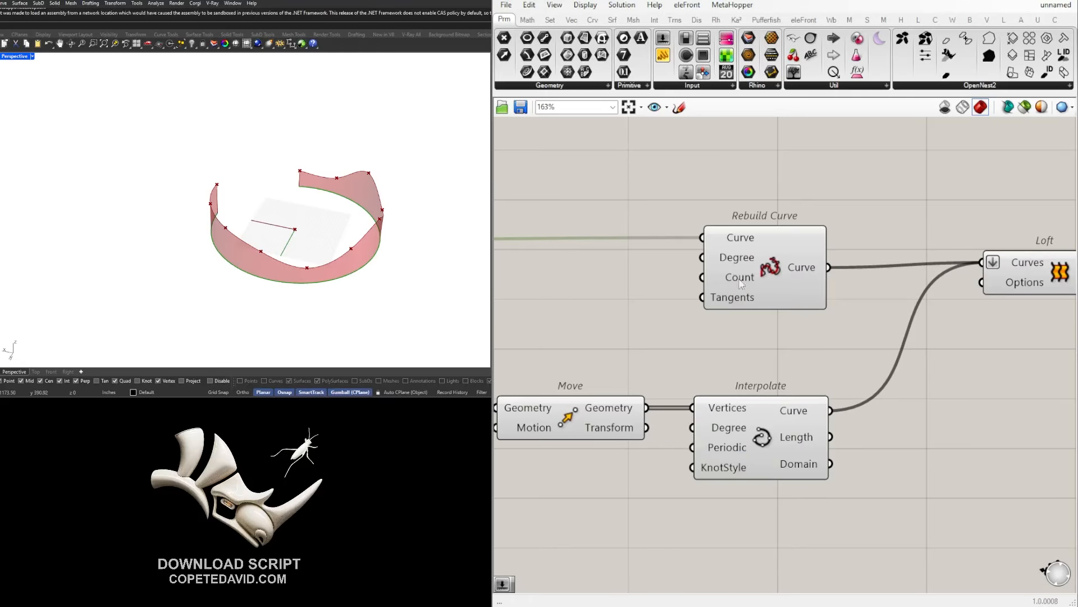
Line up Rebuild Curve and Loft around the Interpolate component and inspect the lofted surface.
left_click_drag(777, 266, 782, 291)
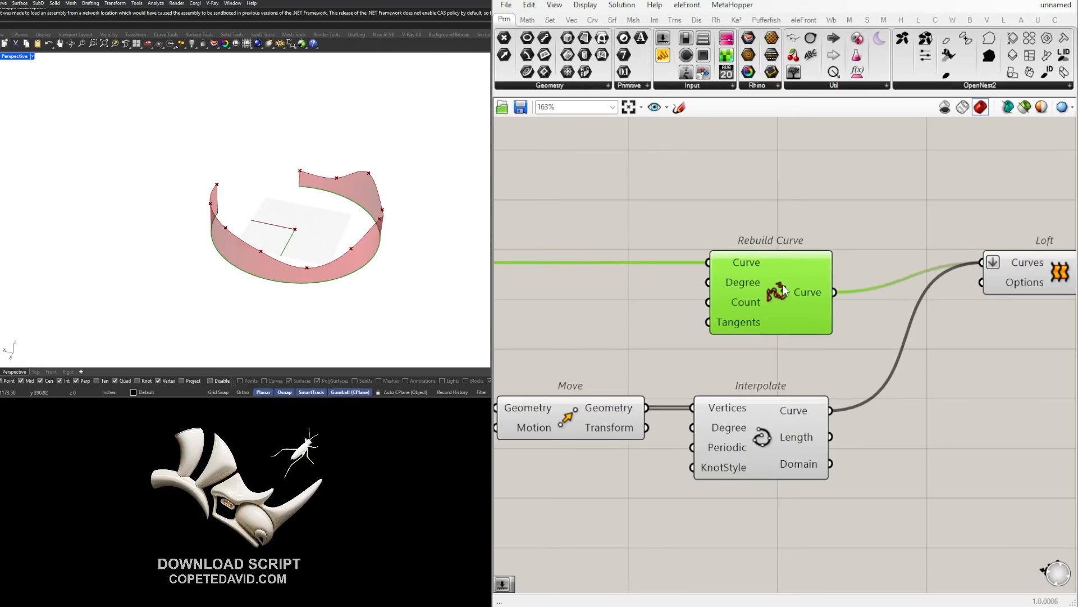
left_click(1037, 359)
right_click_drag(1036, 359, 861, 336)
left_click_drag(860, 255, 790, 284)
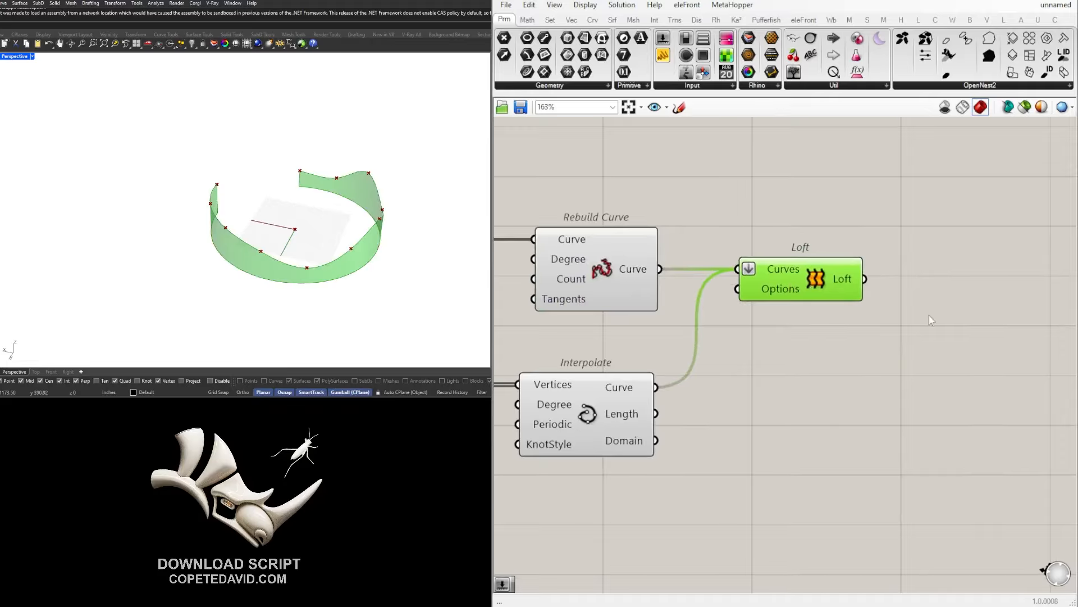
right_click_drag(281, 242, 361, 203)
left_click(744, 412)
Try a seed of 4 on the slider feeding Random.
scroll(745, 412, "down", 3)
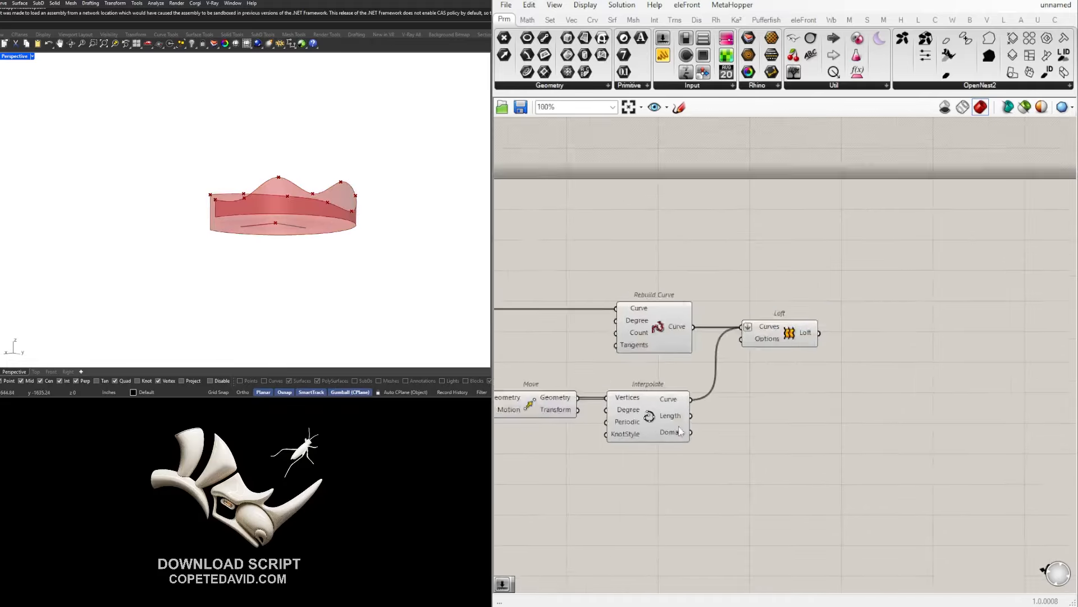
right_click_drag(508, 470, 932, 446)
scroll(730, 475, "up", 5)
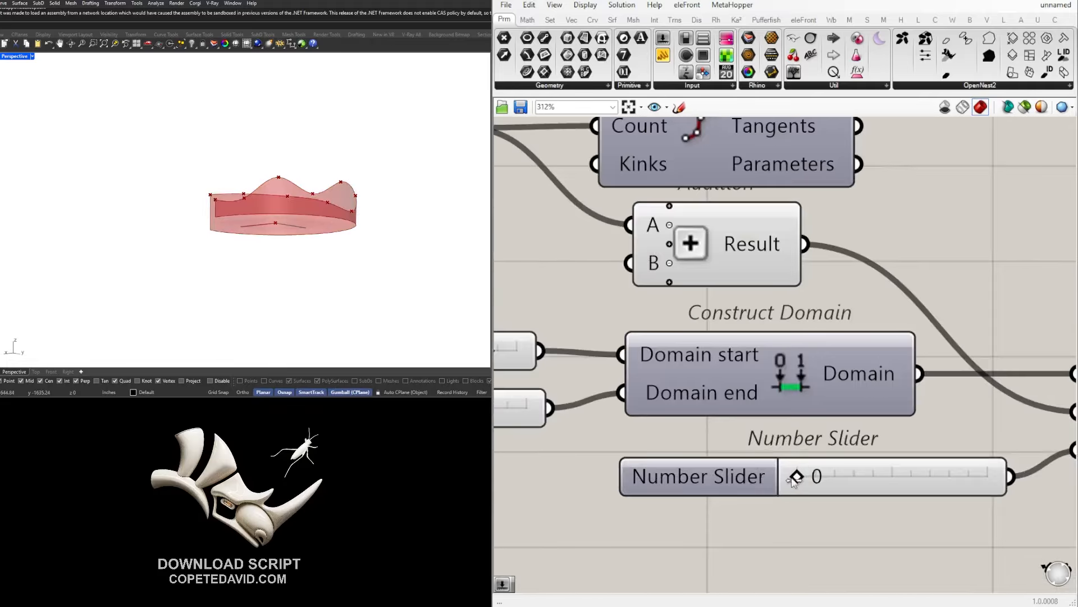
left_click_drag(794, 477, 886, 478)
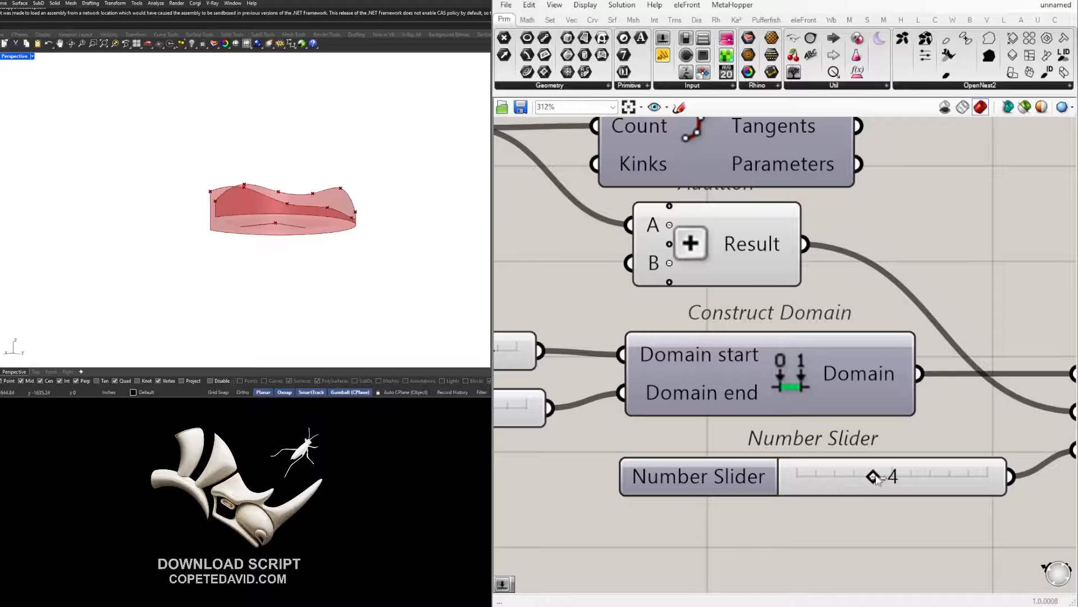
Try -32 as Domain start and 41 as Domain end on the Construct Domain sliders.
right_click_drag(518, 432, 775, 433)
scroll(599, 409, "up", 2)
left_click_drag(841, 313, 736, 309)
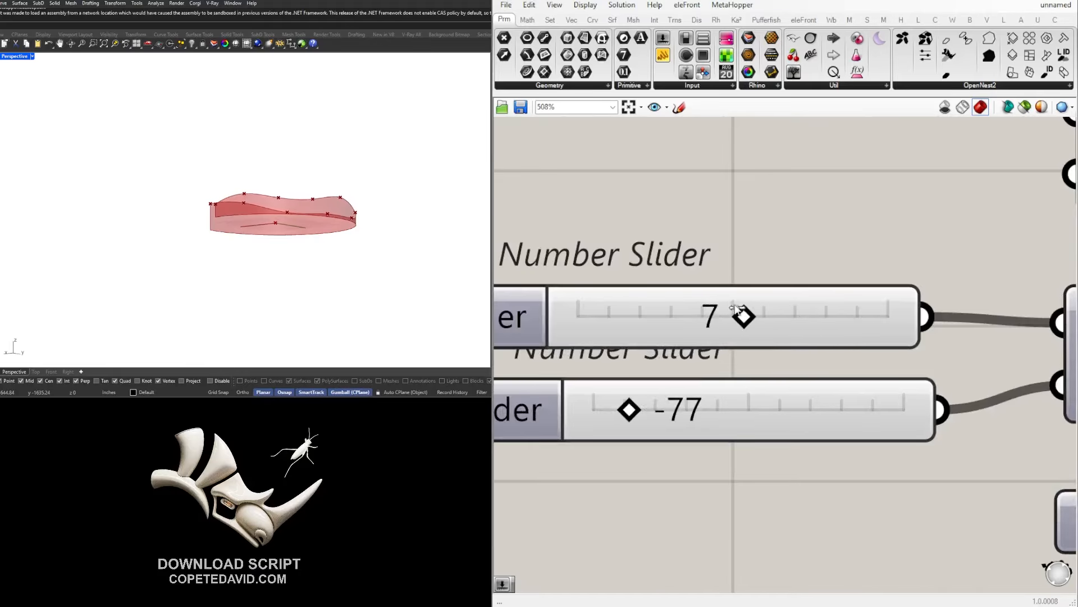
left_click_drag(618, 404, 806, 416)
left_click_drag(705, 337, 651, 336)
scroll(611, 460, "down", 3)
Extend the Divide Curve Count slider's upper limit to 20 and set its value to 20.
double_click(498, 247)
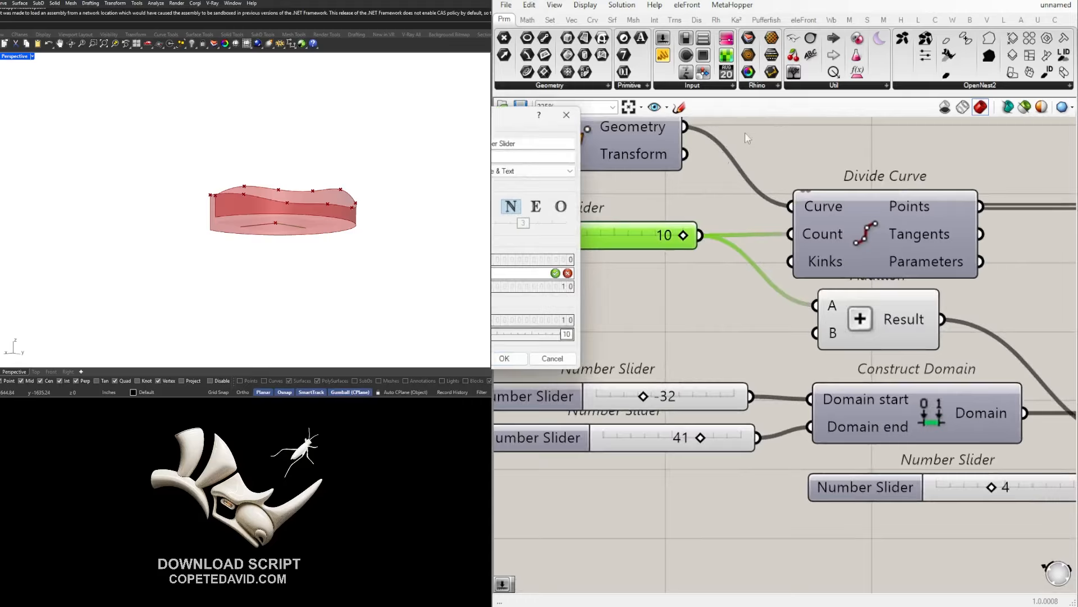
left_click(504, 358)
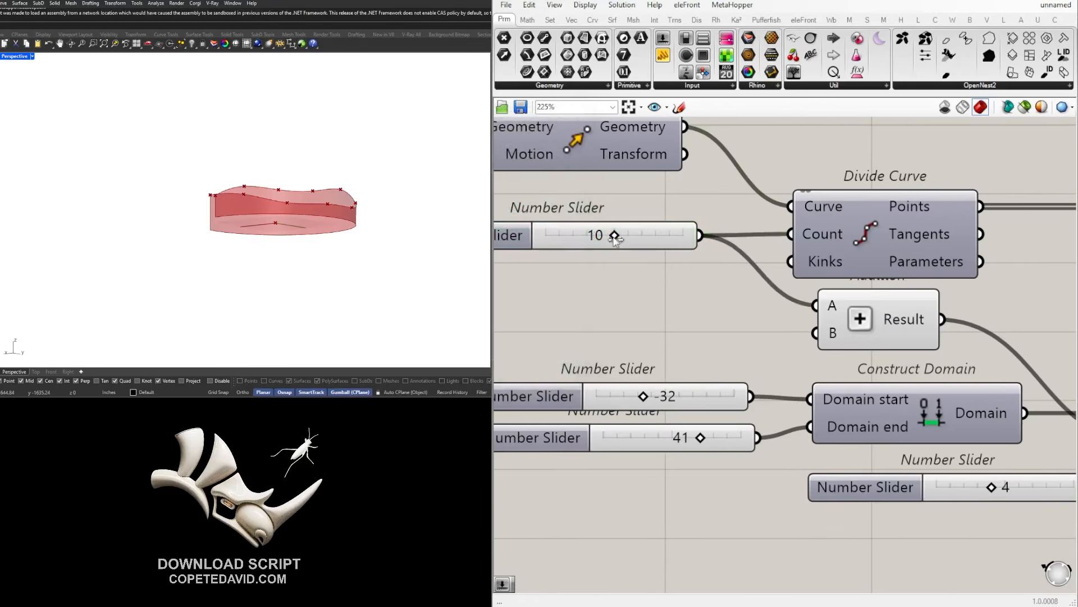
left_click_drag(614, 236, 677, 235)
Inspect the lofted surface and try another seed on the slider feeding Random.
right_click_drag(253, 173, 120, 173)
scroll(695, 453, "up", 2)
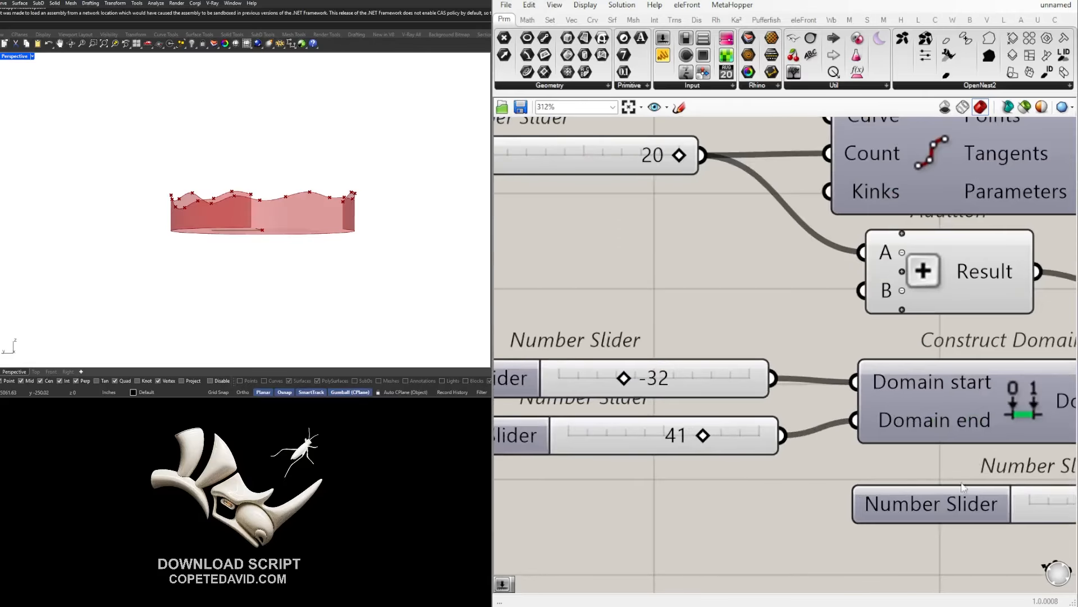
left_click_drag(878, 484, 921, 481)
scroll(723, 395, "down", 3)
scroll(661, 348, "up", 3)
Set the Divide Curve Count slider to 8 and inspect the smoother surface.
double_click(727, 337)
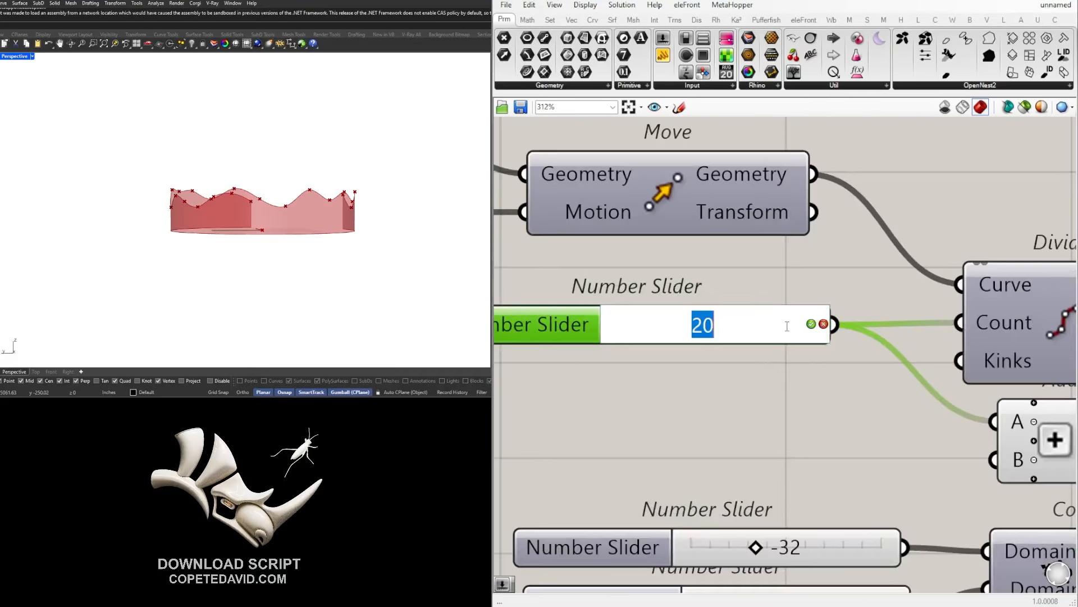
type("8")
key("Return")
right_click_drag(466, 269, 274, 264)
scroll(721, 412, "down", 2)
Set the Construct Domain sliders to -36 for Domain start and 82 for Domain end.
right_click_drag(720, 412, 768, 243)
scroll(865, 359, "up", 3)
right_click_drag(865, 359, 786, 331)
scroll(755, 365, "down", 2)
scroll(757, 366, "up", 1)
left_click_drag(764, 372, 789, 371)
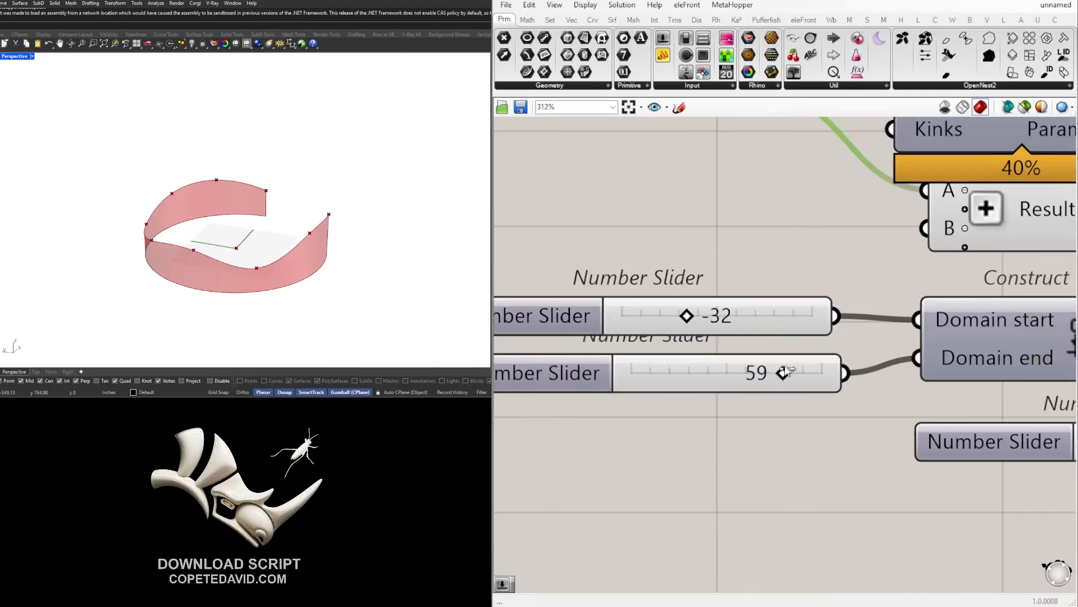
mouse_move(680, 318)
left_mouse_down()
mouse_move(746, 318)
mouse_move(690, 319)
left_mouse_up()
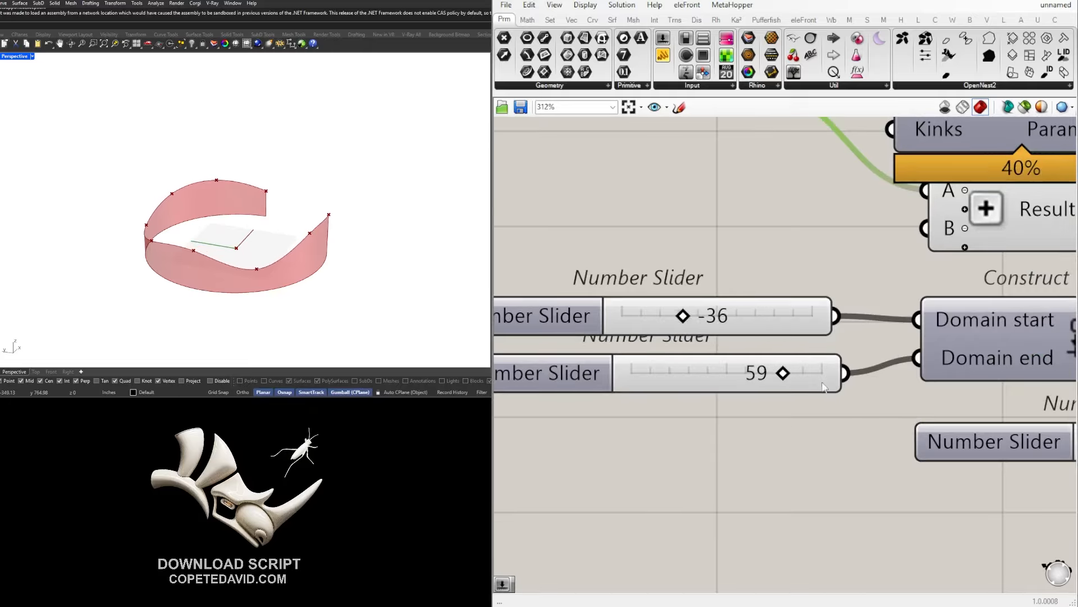
left_click_drag(783, 373, 797, 373)
right_click_drag(49, 230, 258, 185)
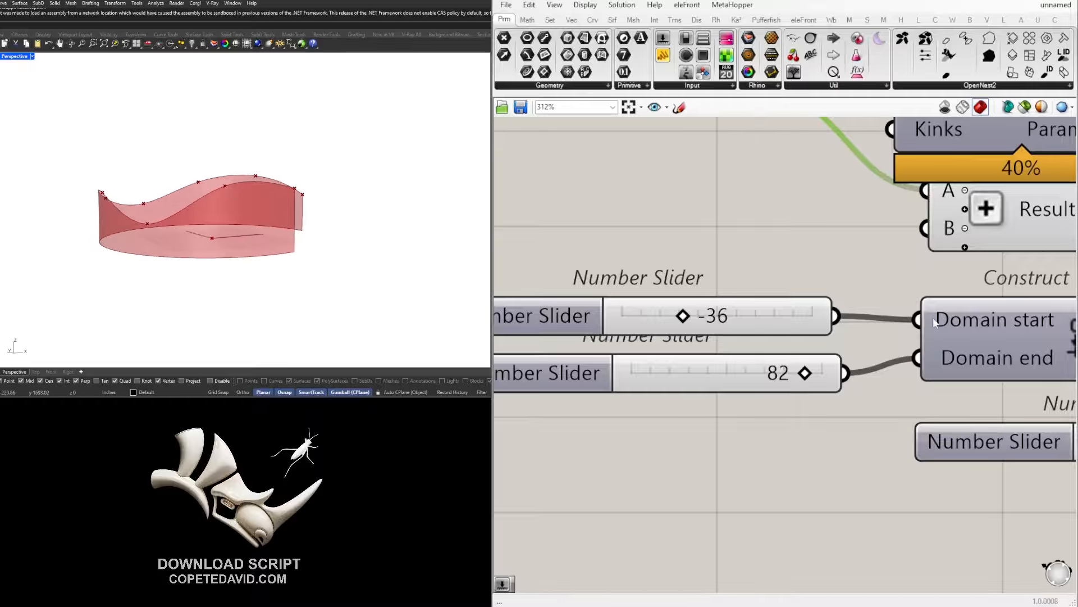
Set the seed slider feeding Random to 1 and inspect the lofted surface from several sides.
scroll(500, 325, "down", 3)
scroll(848, 385, "up", 3)
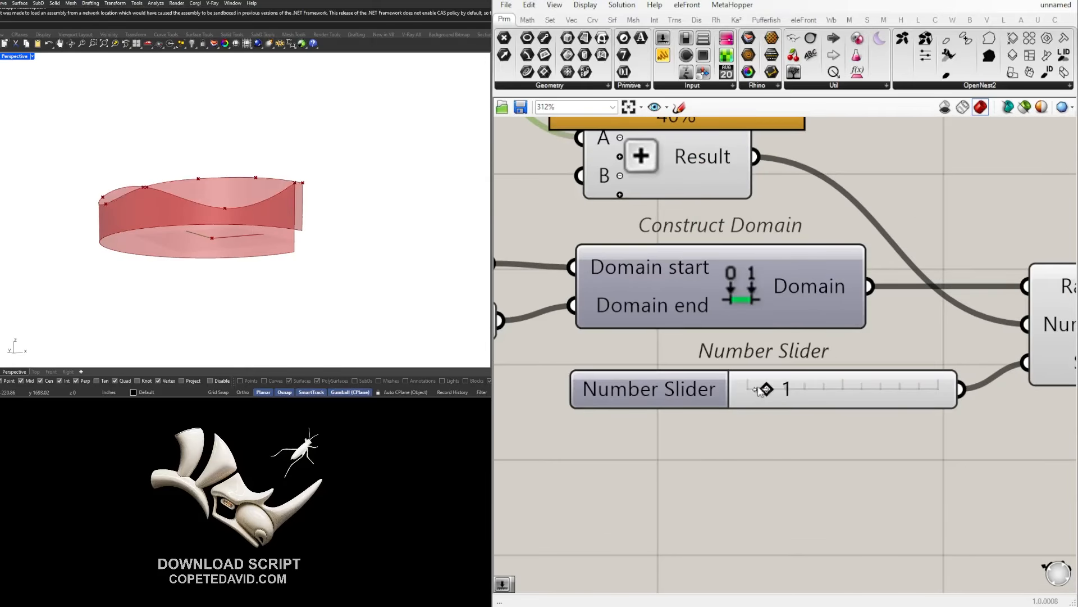
right_click_drag(315, 222, 177, 209)
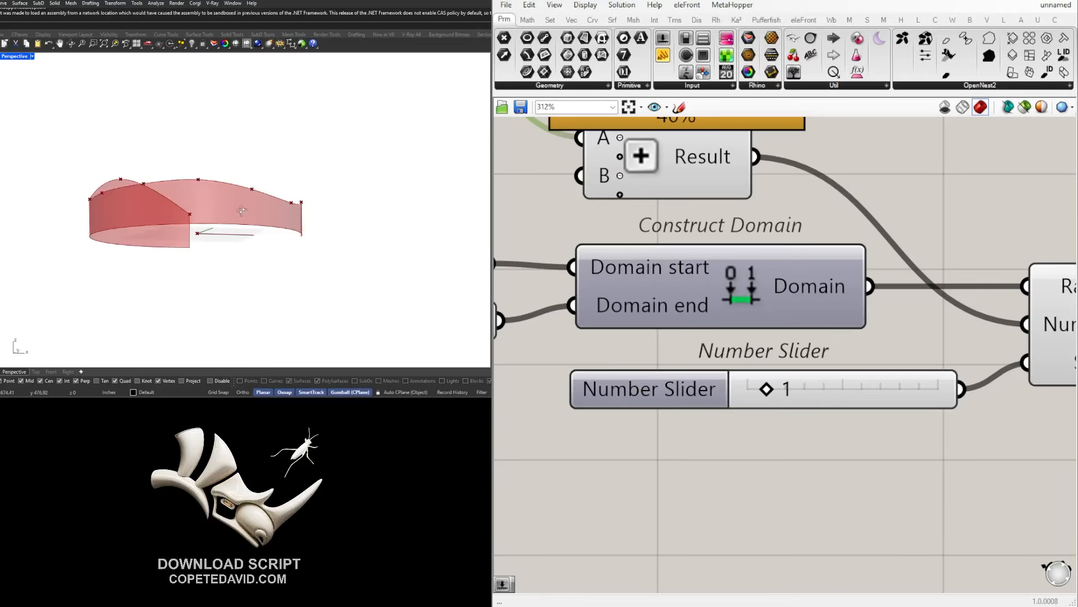
right_click_drag(242, 211, 234, 213)
scroll(926, 382, "down", 10)
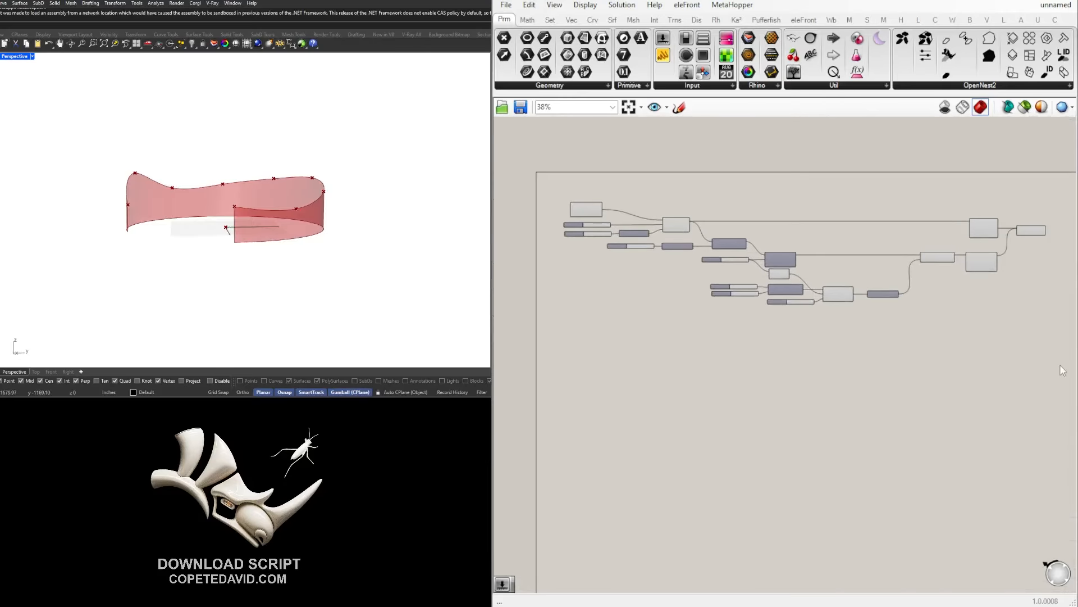
left_click_drag(1034, 373, 556, 185)
left_click(565, 168)
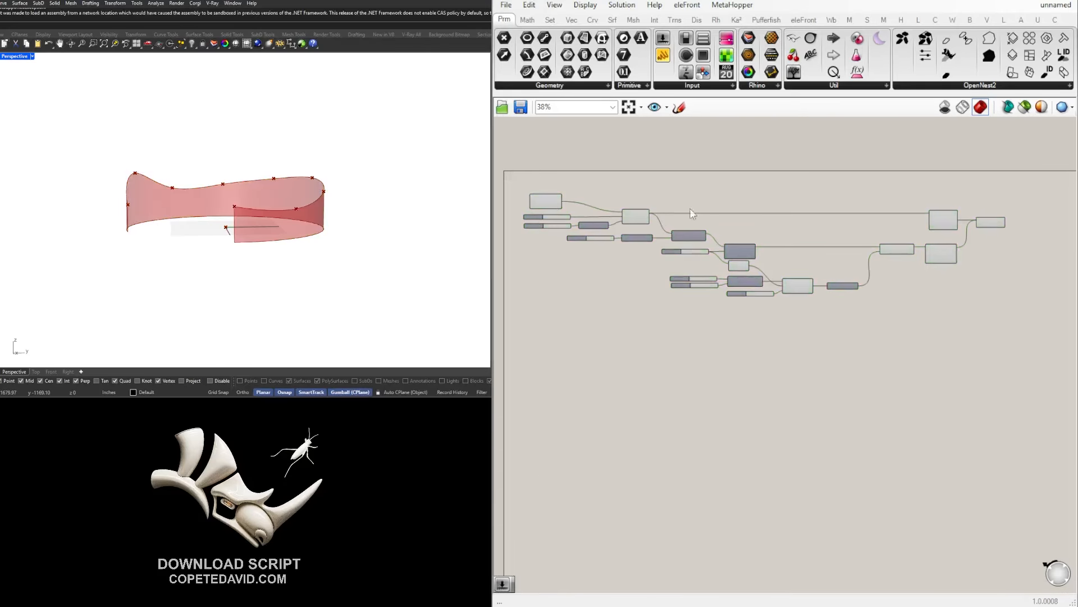
Set the Arc radius slider to 485 and raise the arc angle slider feeding Radians to 329.
scroll(692, 213, "up", 5)
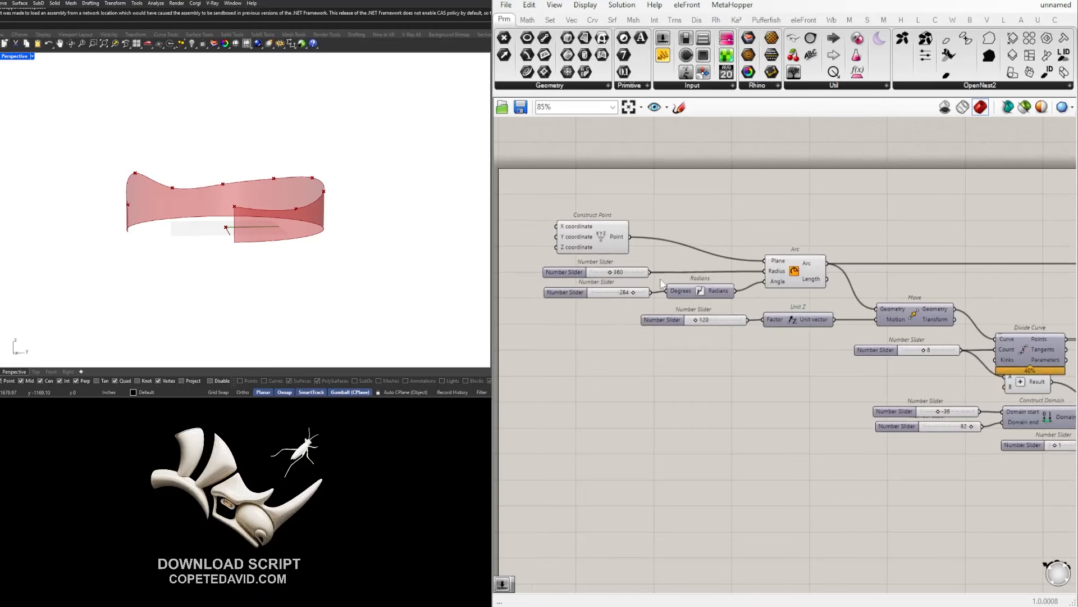
scroll(661, 283, "up", 4)
mouse_move(633, 292)
left_mouse_down()
mouse_move(583, 295)
mouse_move(656, 293)
mouse_move(657, 305)
mouse_move(633, 306)
mouse_move(658, 306)
mouse_move(617, 291)
mouse_move(635, 292)
left_mouse_up()
mouse_move(583, 252)
left_mouse_down()
mouse_move(641, 253)
mouse_move(573, 254)
mouse_move(600, 253)
left_mouse_up()
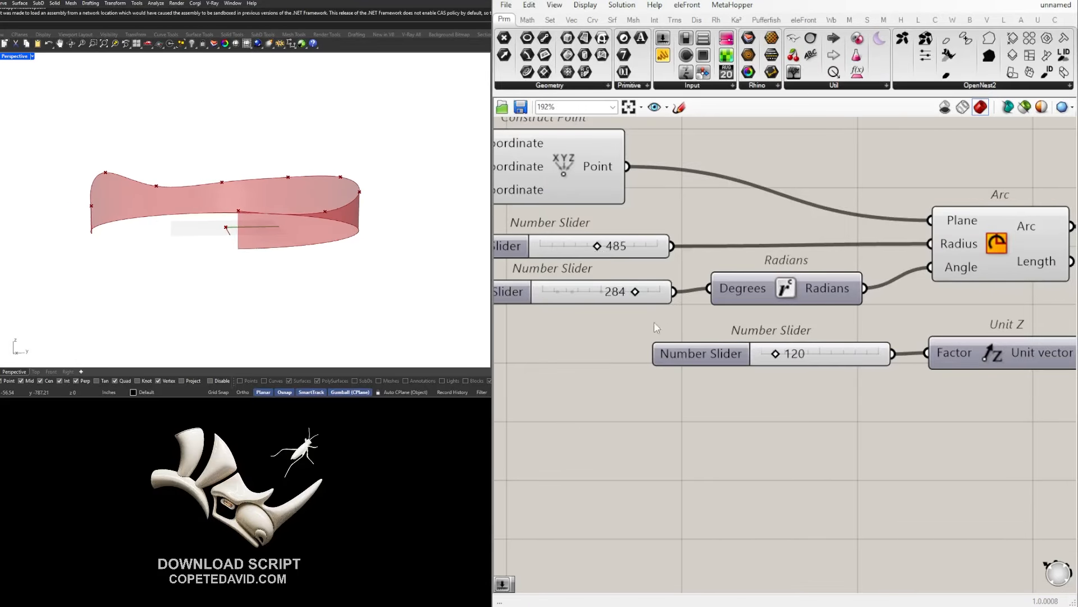
mouse_move(640, 294)
left_mouse_down()
mouse_move(616, 294)
mouse_move(661, 294)
mouse_move(650, 294)
left_mouse_up()
Move the Loft component slightly farther away from Rebuild Curve and Interpolate.
scroll(807, 187, "down", 4)
right_click_drag(871, 261, 684, 314)
right_click_drag(974, 371, 688, 299)
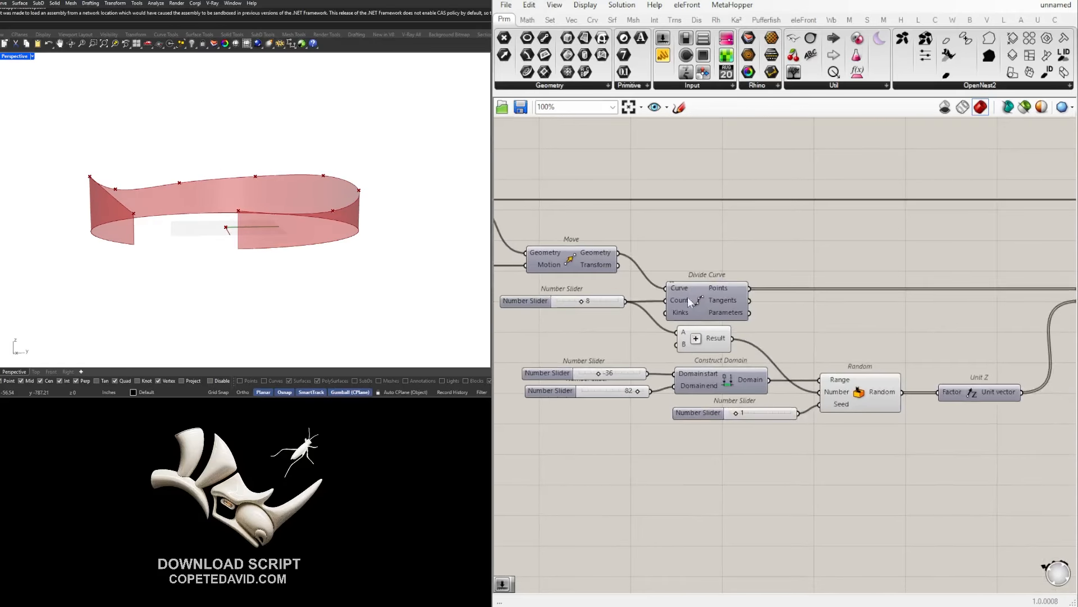
scroll(882, 368, "down", 1)
right_click_drag(891, 371, 644, 348)
right_click_drag(926, 292, 764, 307)
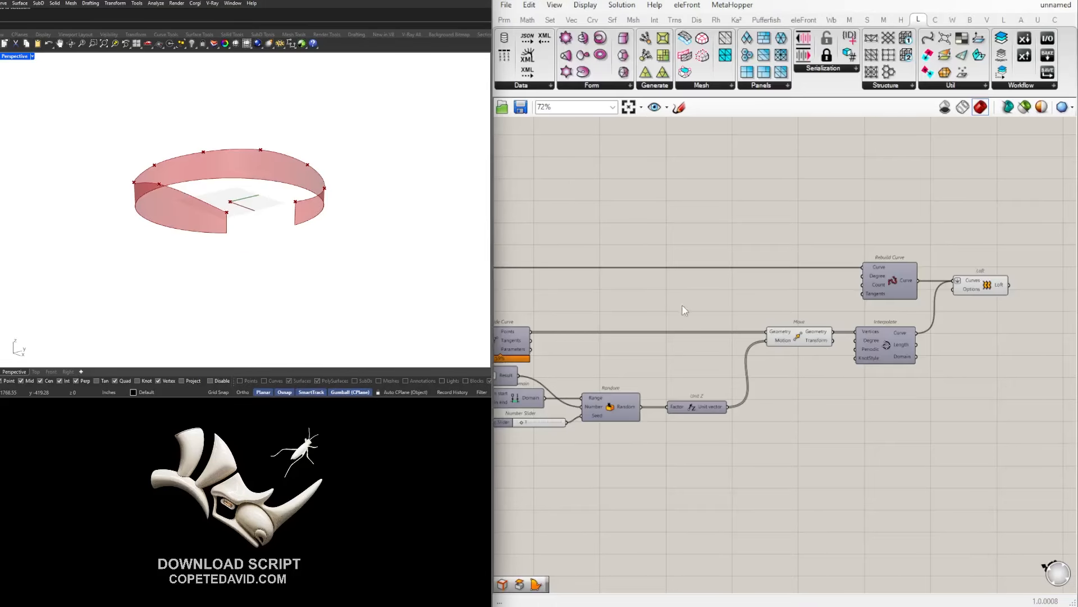
scroll(832, 240, "down", 2)
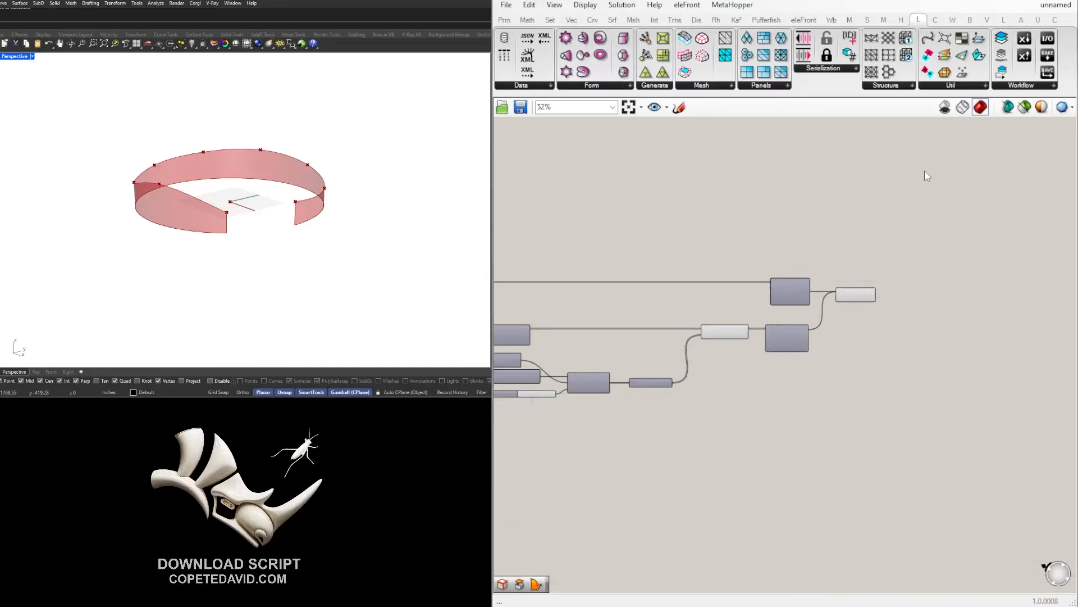
right_click_drag(810, 240, 856, 241)
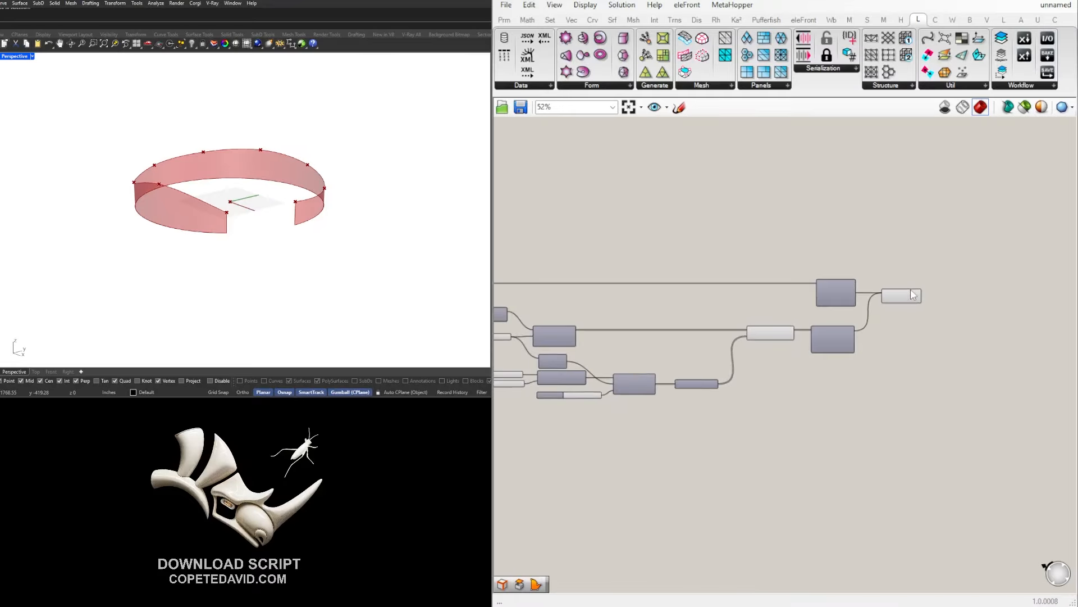
left_click_drag(913, 295, 927, 298)
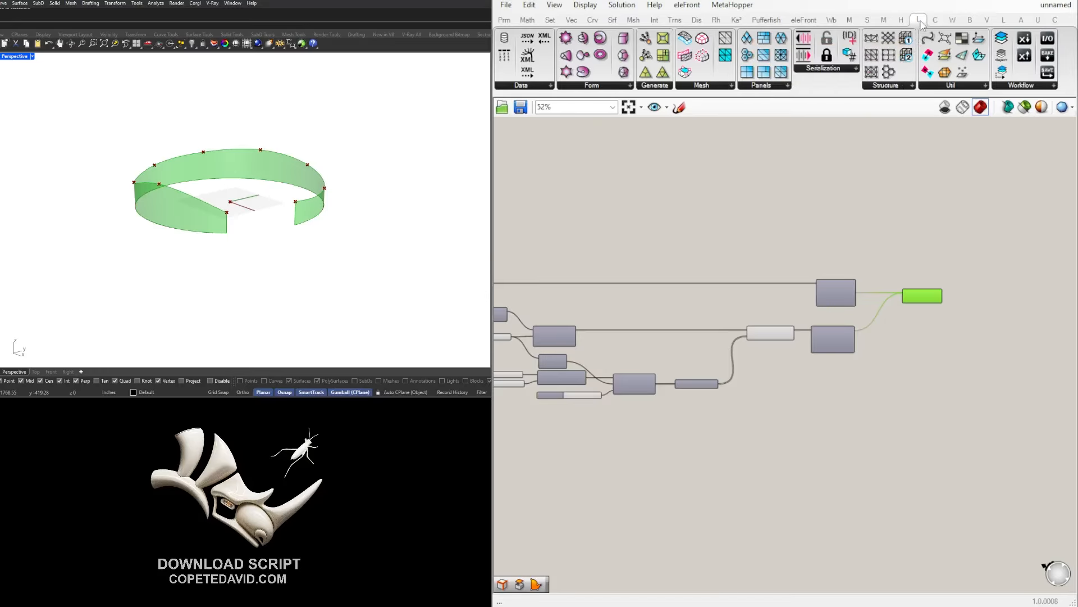
Add a Hexagon Cells component beyond Loft and connect the Loft output to its Surface input.
mouse_move(921, 26)
left_click(768, 86)
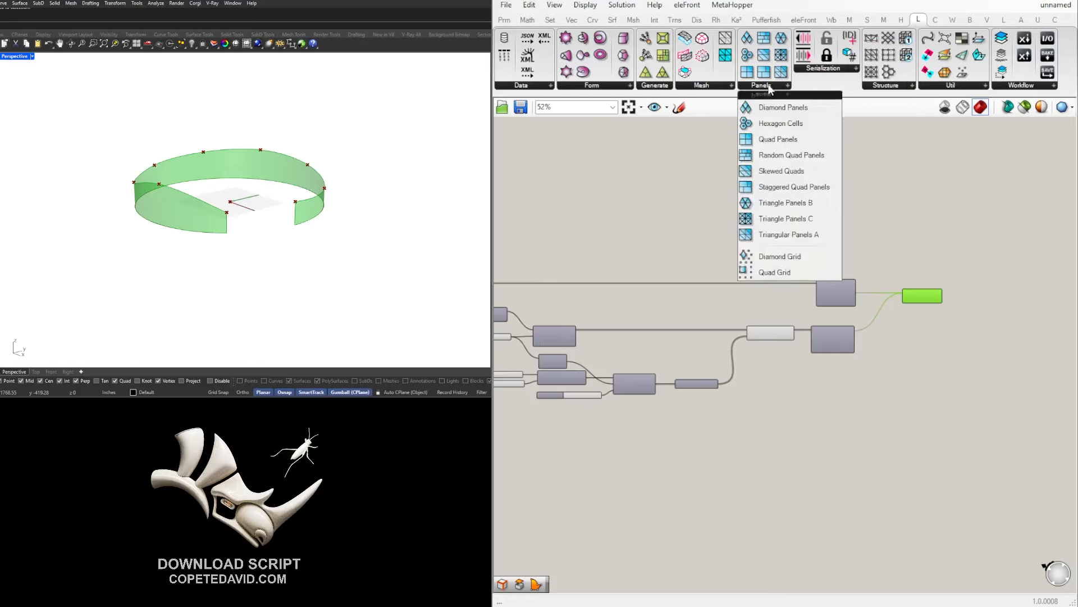
left_click(785, 124)
left_click(982, 349)
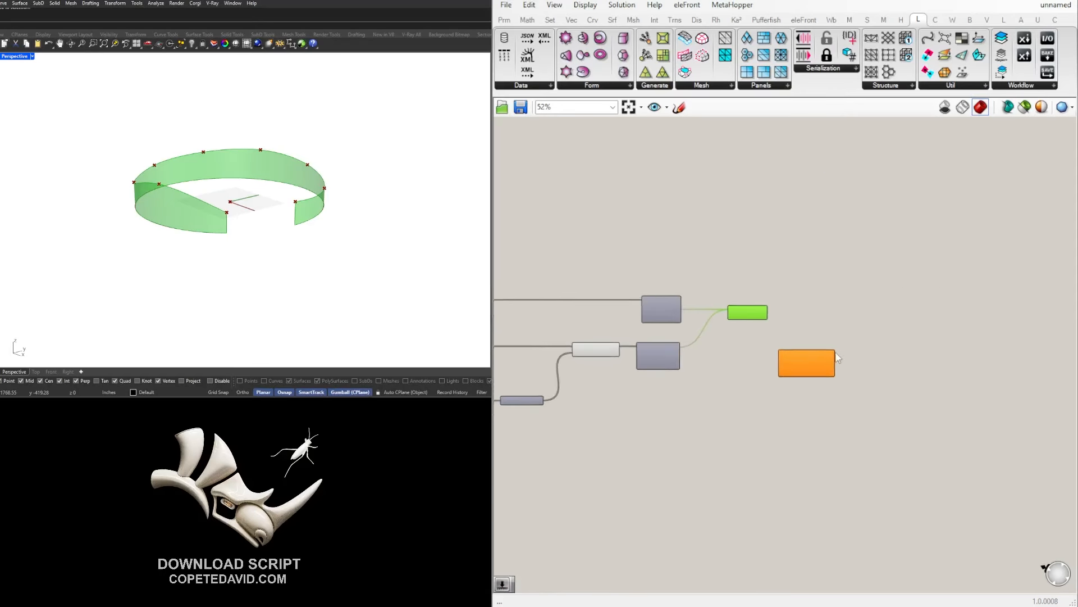
scroll(905, 330, "up", 2)
left_click_drag(720, 264, 814, 313)
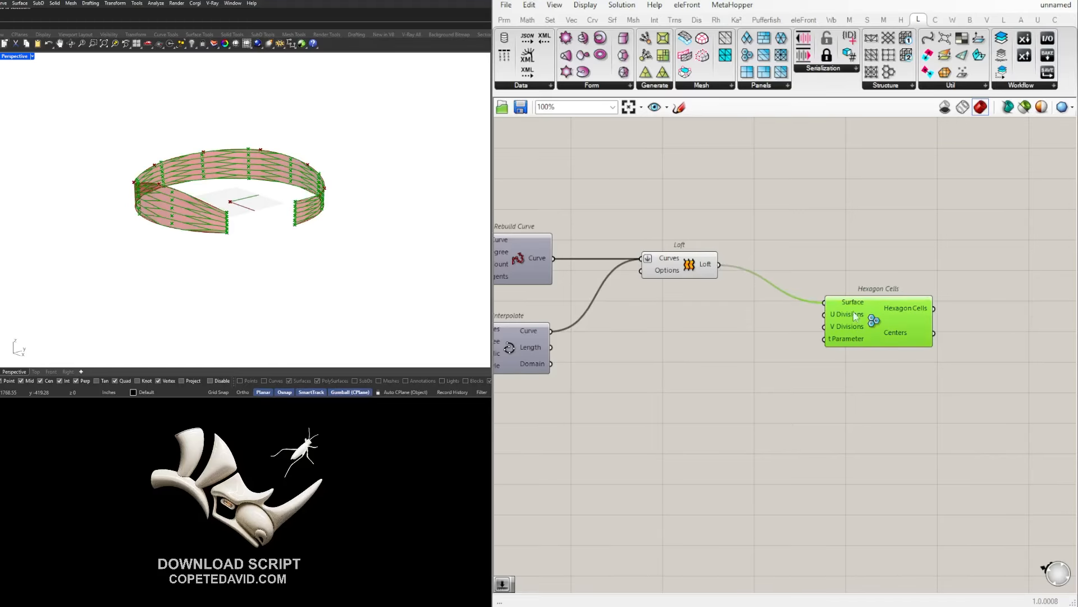
left_click_drag(868, 337, 926, 321)
Create two number sliders with value 12 and connect them to U Divisions and V Divisions of Hexagon Cells.
left_click(854, 333)
double_click(827, 330)
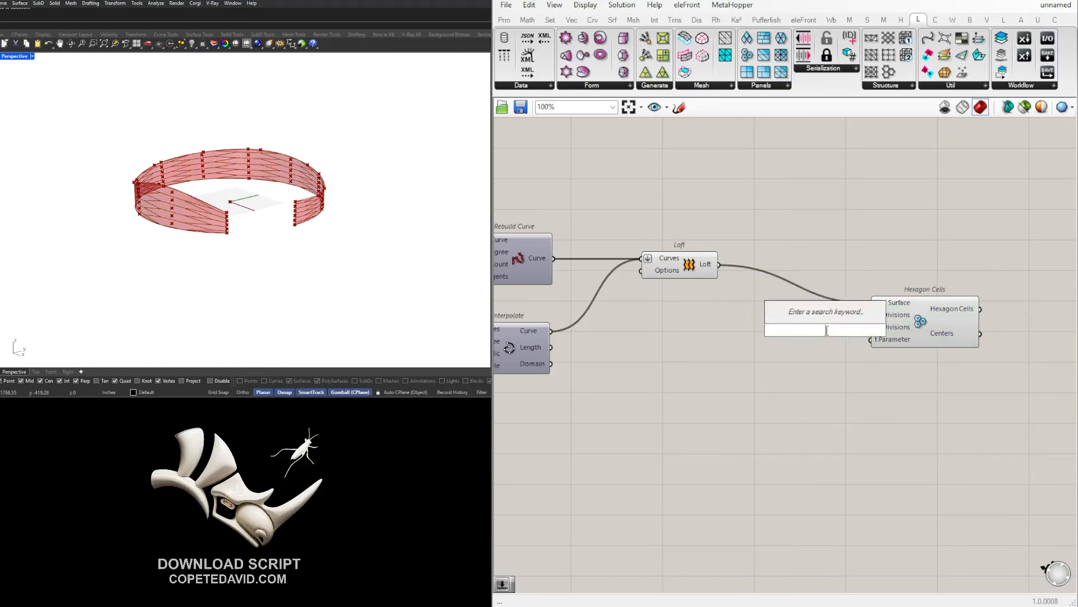
double_click(796, 329)
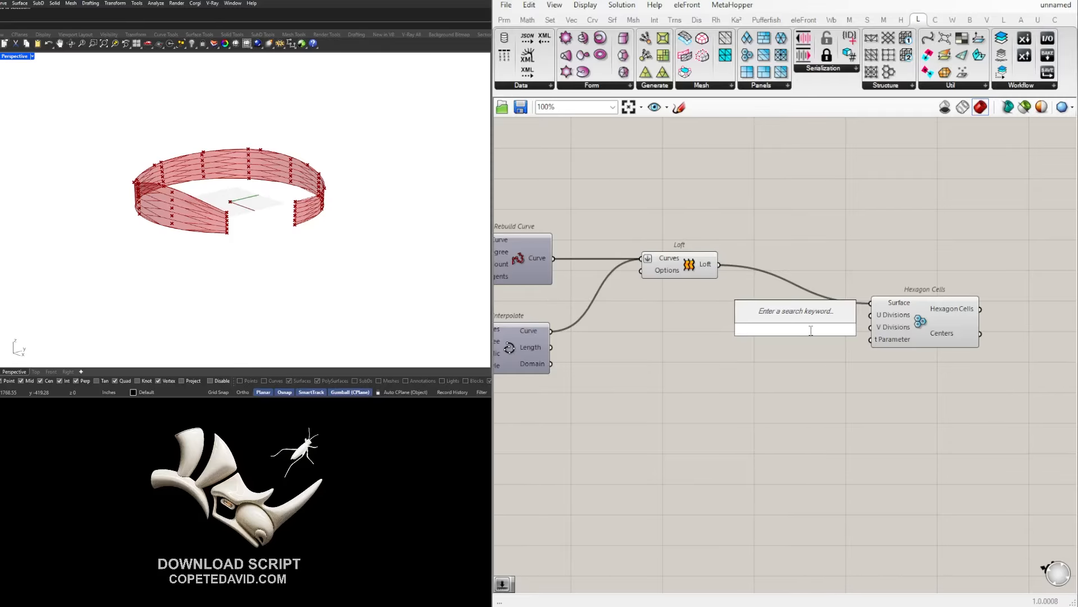
type("12")
key("Return")
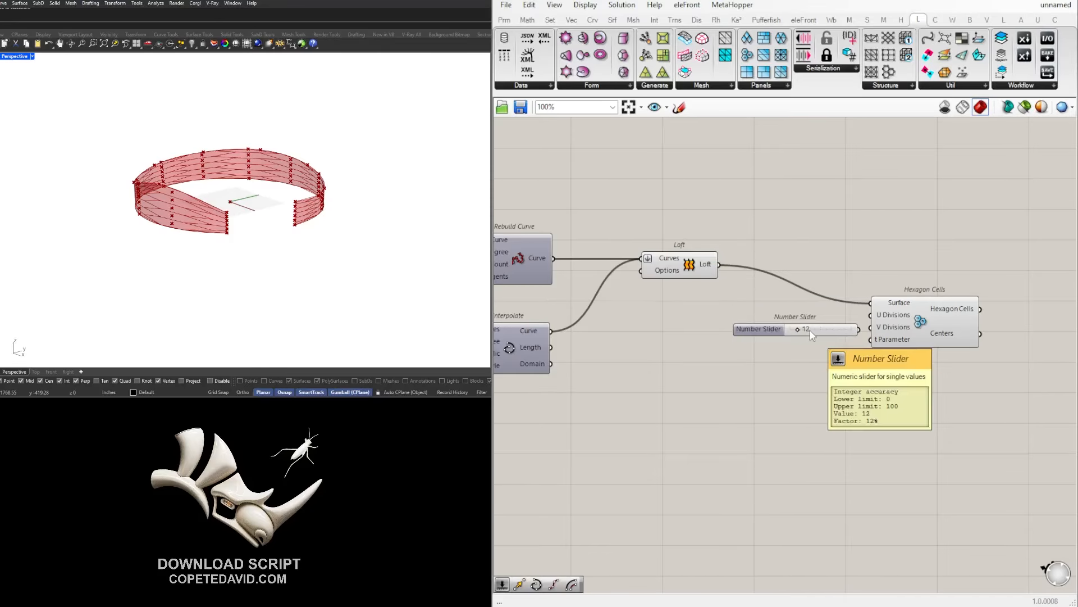
scroll(811, 335, "up", 5)
left_click_drag(881, 330, 875, 298)
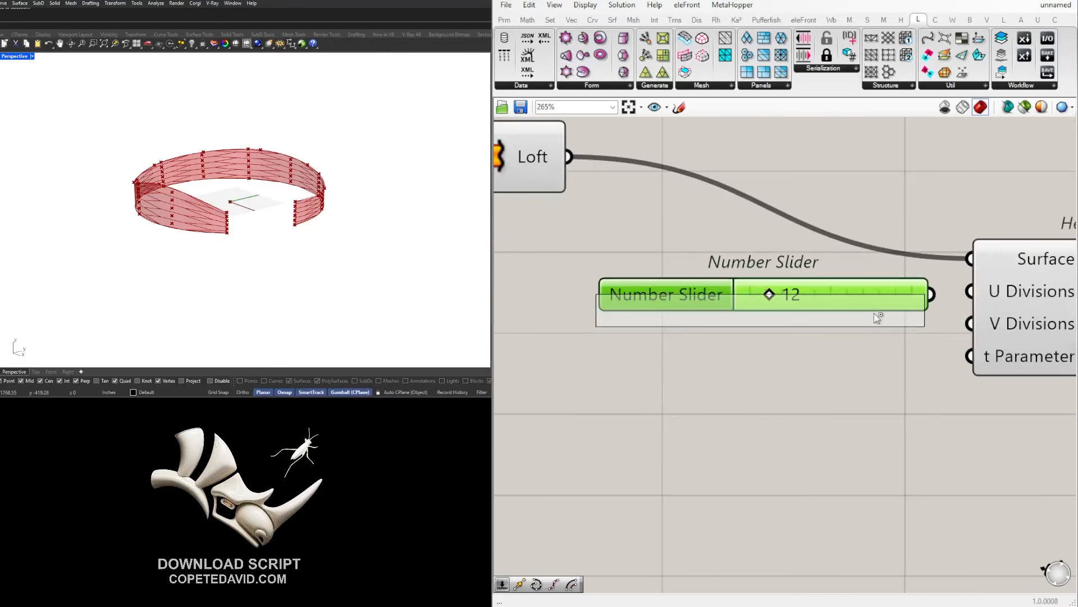
left_click_drag(882, 336, 879, 338, "alt")
left_click_drag(931, 294, 970, 291)
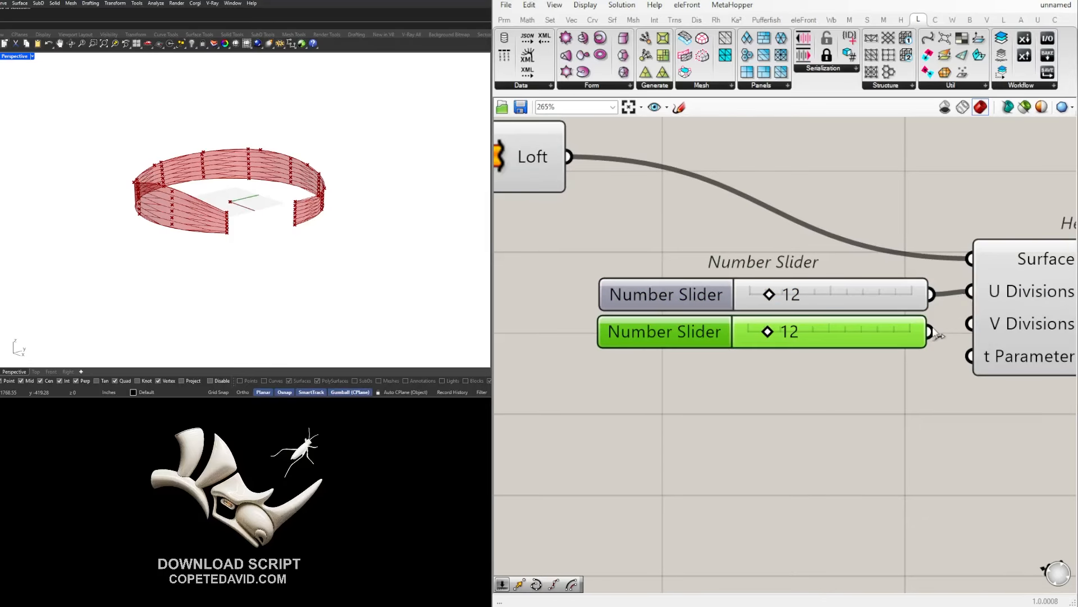
left_click_drag(929, 331, 1007, 341)
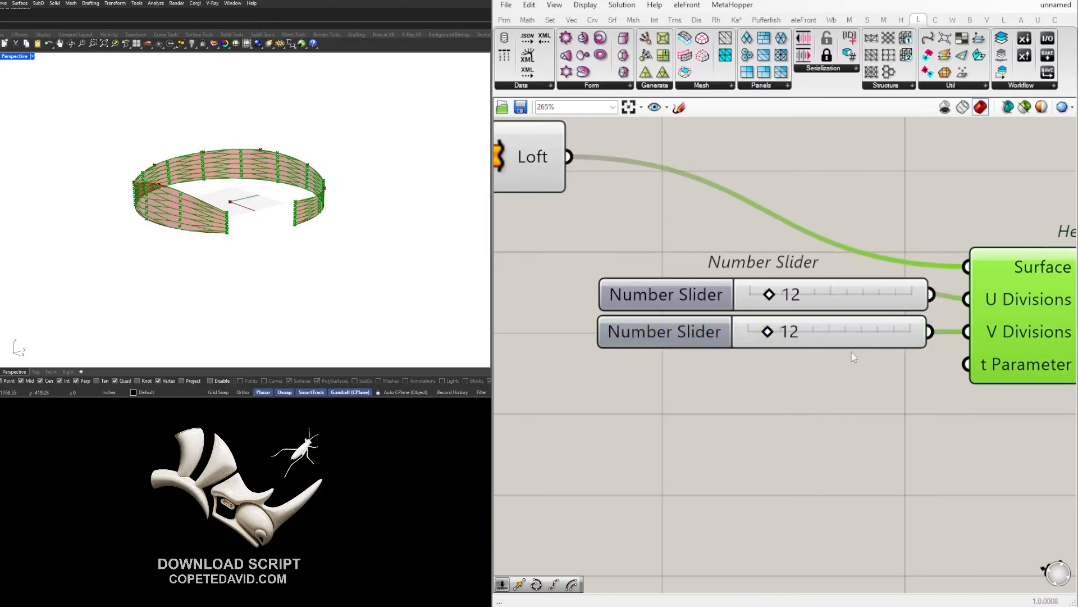
Try 5 for the U Divisions slider and 20 for the V Divisions slider, and inspect the cells.
scroll(764, 298, "up", 2)
left_click_drag(769, 294, 758, 295)
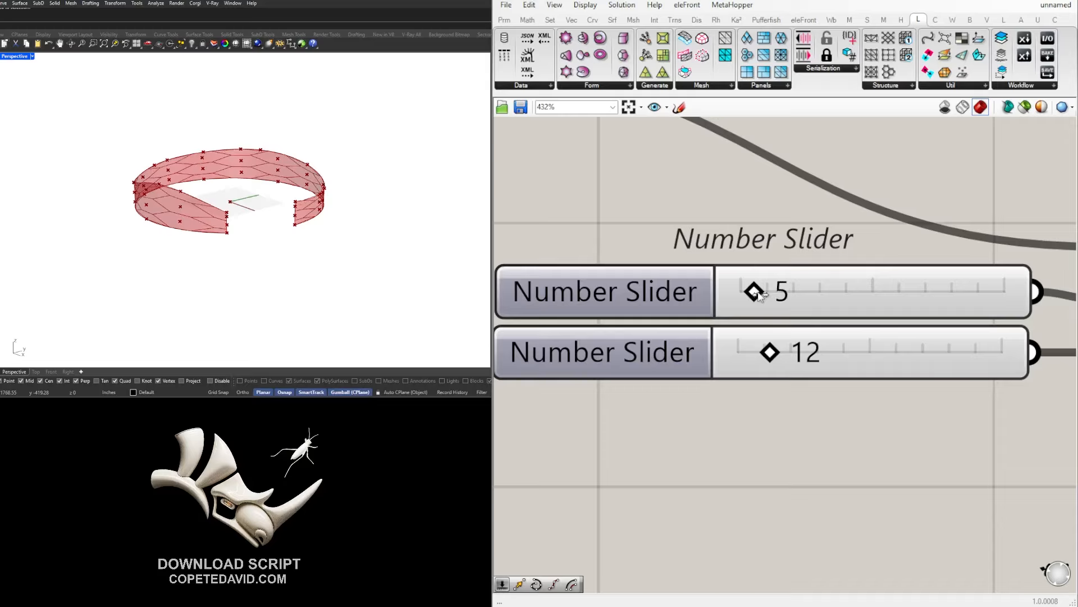
left_click_drag(770, 352, 809, 358)
double_click(843, 360)
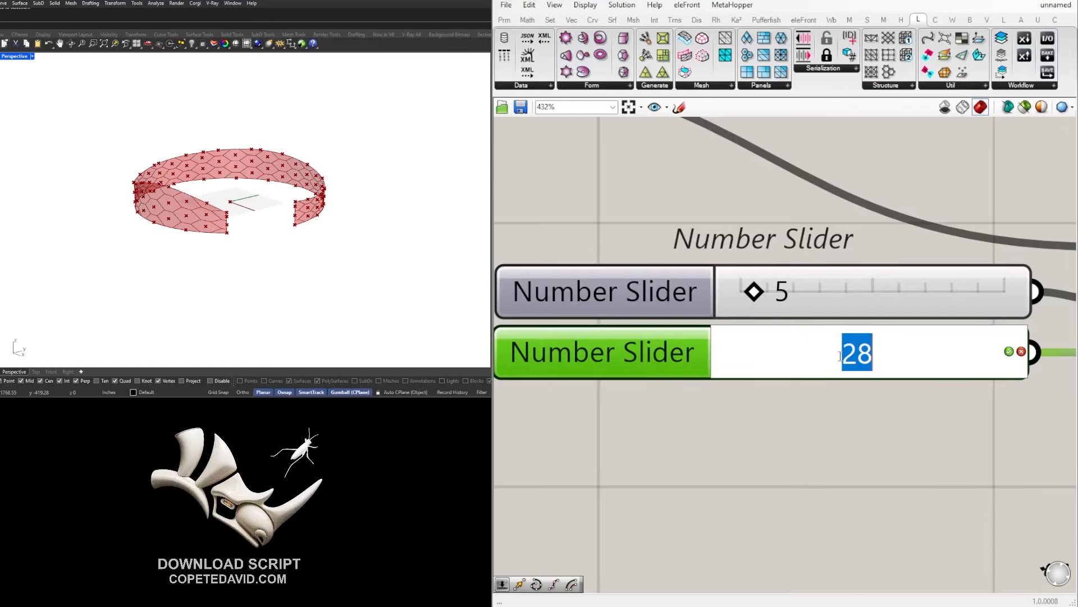
type("20")
key("Return")
right_click_drag(439, 242, 348, 231)
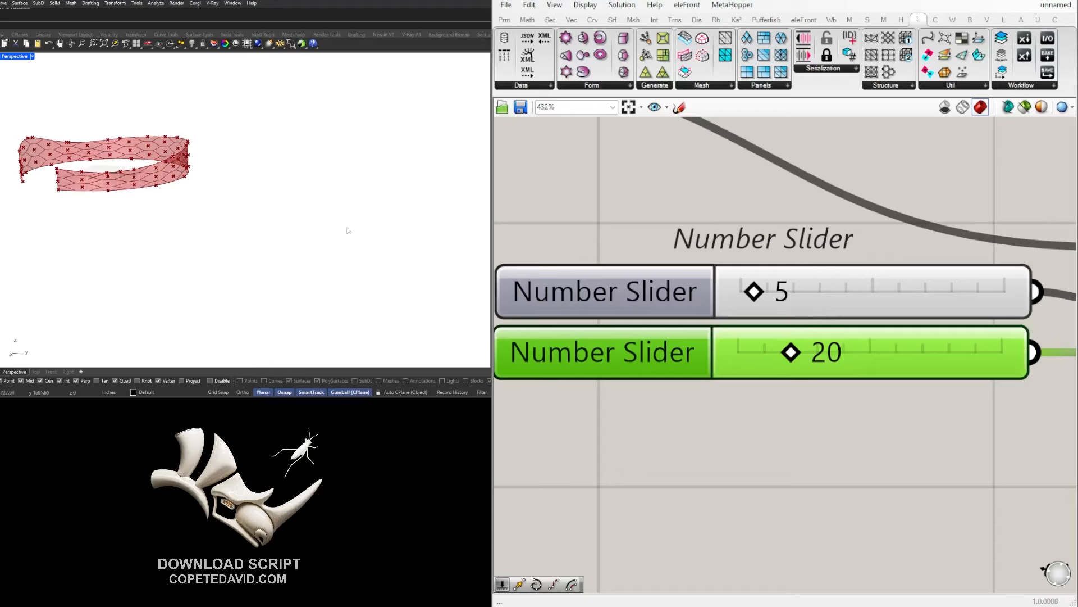
Set the U Divisions slider to 4 and the V Divisions slider to 30, then view the cell pattern.
scroll(744, 302, "up", 2)
left_click_drag(764, 294, 763, 295)
double_click(773, 295)
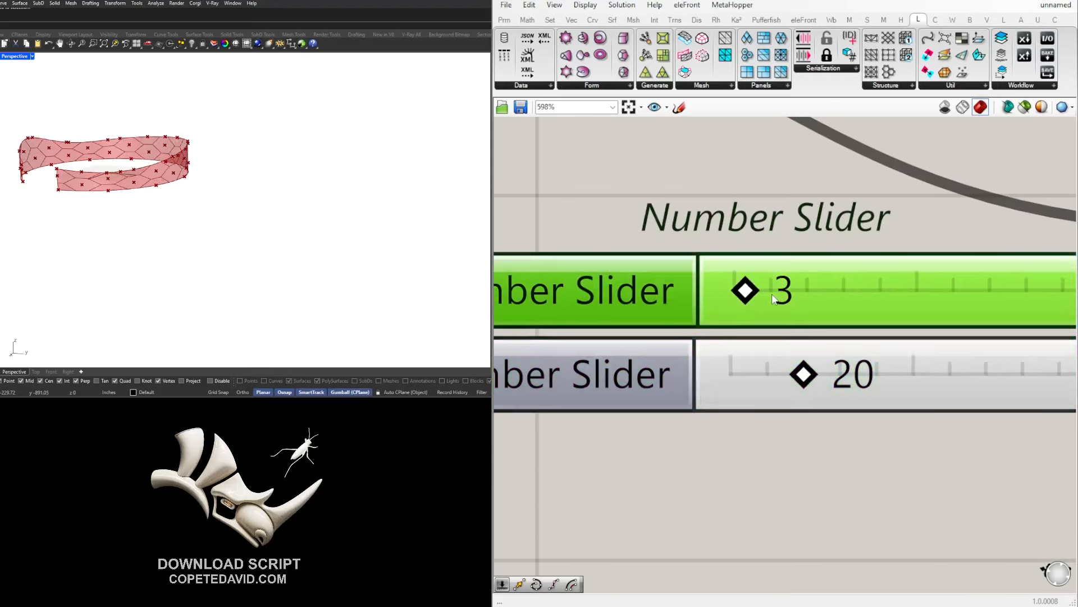
type("4")
key("Return")
double_click(826, 363)
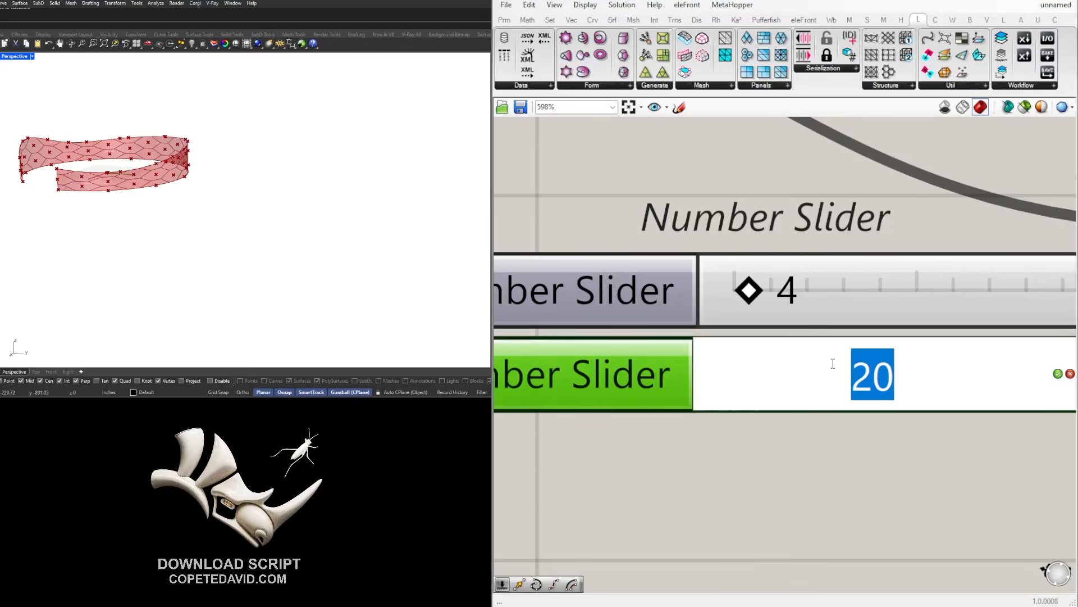
type("30")
key("Return")
right_click_drag(241, 234, 264, 224)
left_click(864, 464)
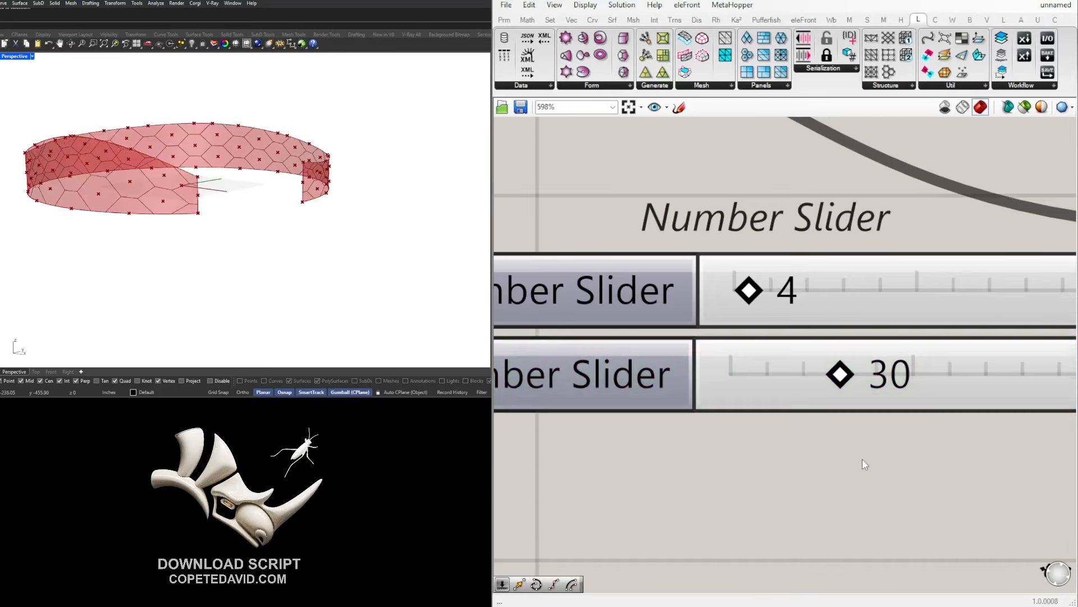
Rearrange Hexagon Cells and its two division sliders so they sit closer to the Loft component.
scroll(861, 459, "down", 6)
left_click(980, 392)
left_click(1043, 468)
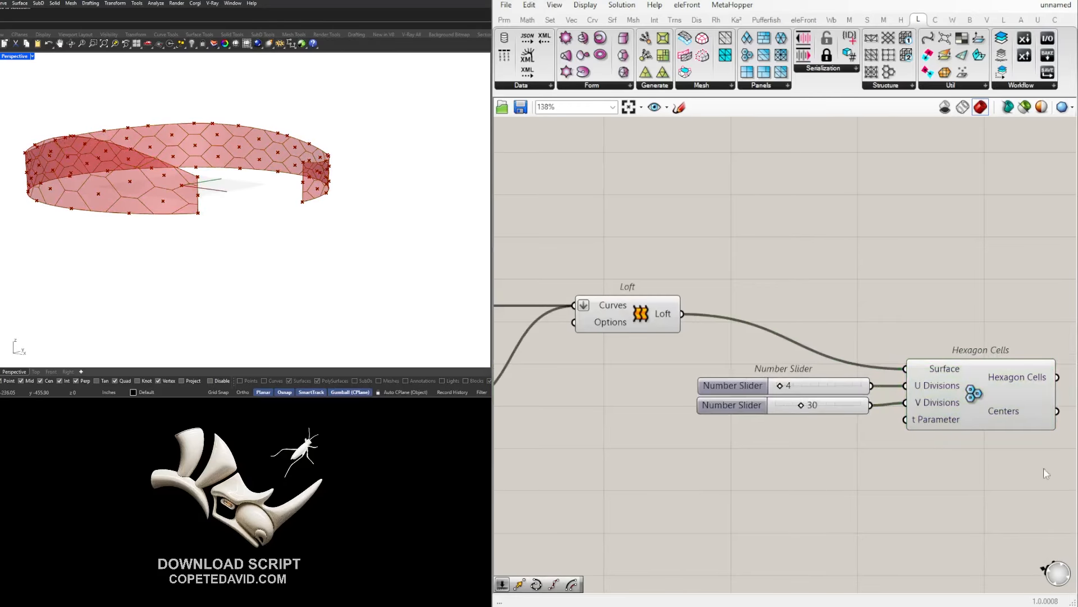
left_click_drag(1038, 474, 801, 366)
left_click_drag(996, 404, 867, 355)
left_click(867, 442)
left_click(1022, 400)
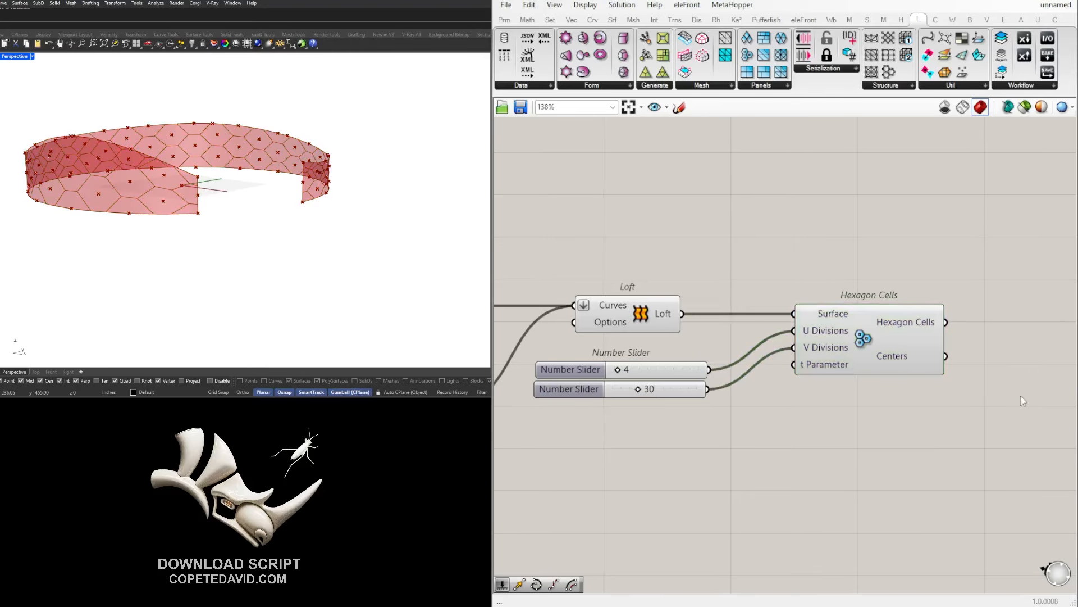
Turn off the preview of Move, Rebuild Curve, Interpolate and Loft so only the hexagon cells display.
scroll(1012, 366, "down", 3)
right_click_drag(819, 411, 911, 389)
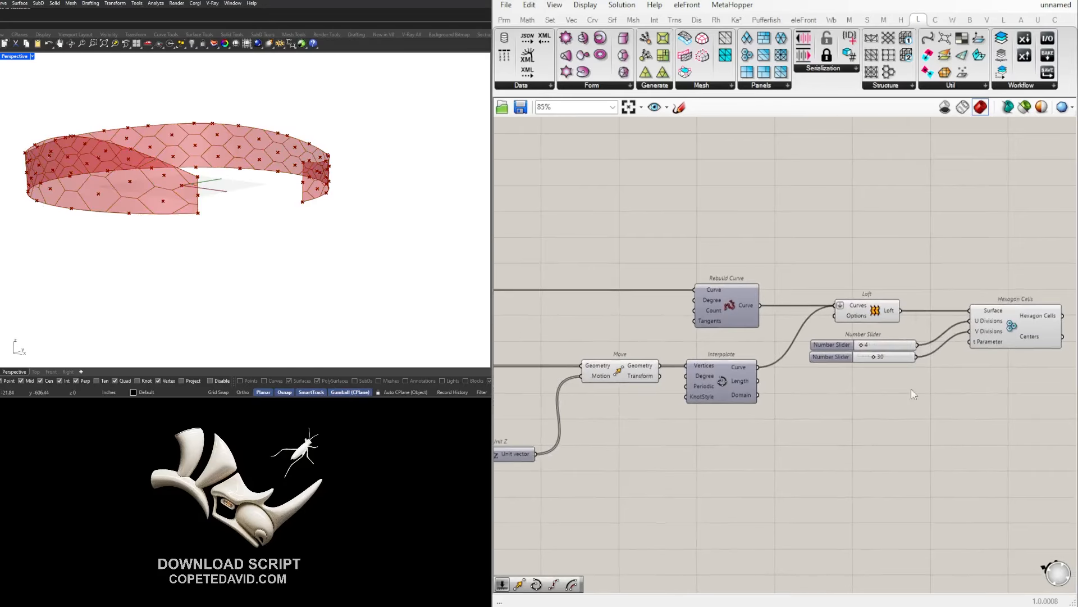
scroll(909, 388, "down", 3)
left_click_drag(887, 428, 737, 288)
middle_click(758, 280)
left_click(781, 257)
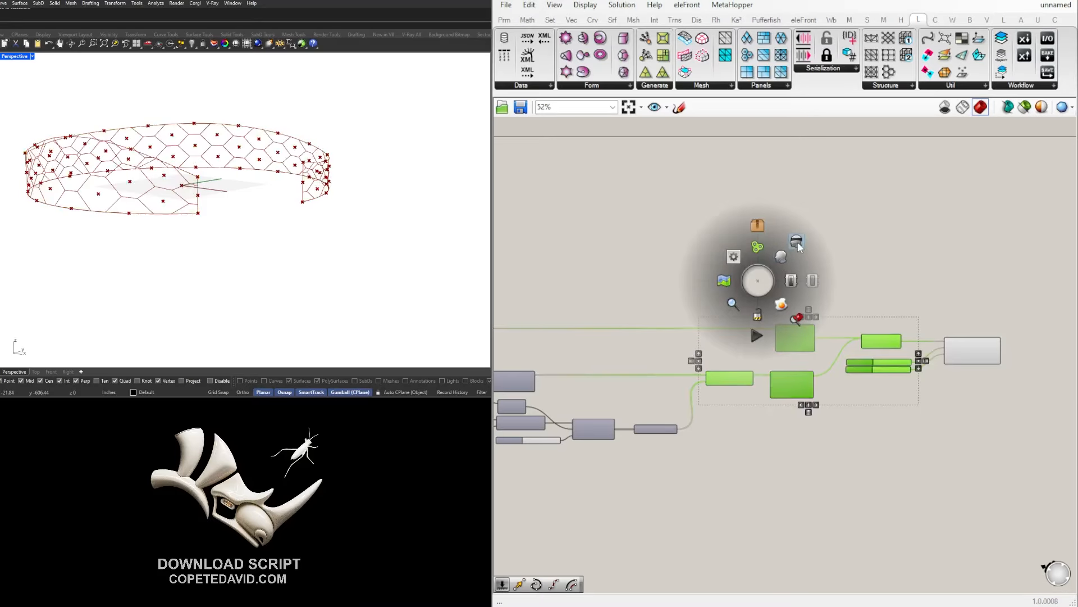
Inspect the hexagonal cell pattern around the wall from several sides.
scroll(1042, 391, "up", 3)
right_click_drag(179, 240, 335, 239)
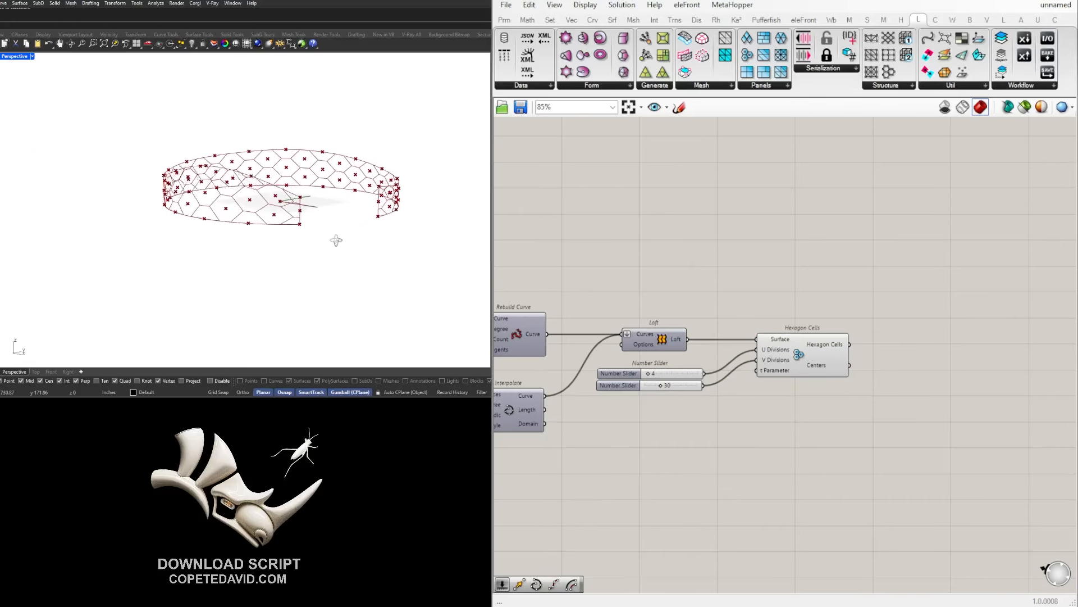
scroll(286, 200, "up", 3)
scroll(786, 388, "down", 5)
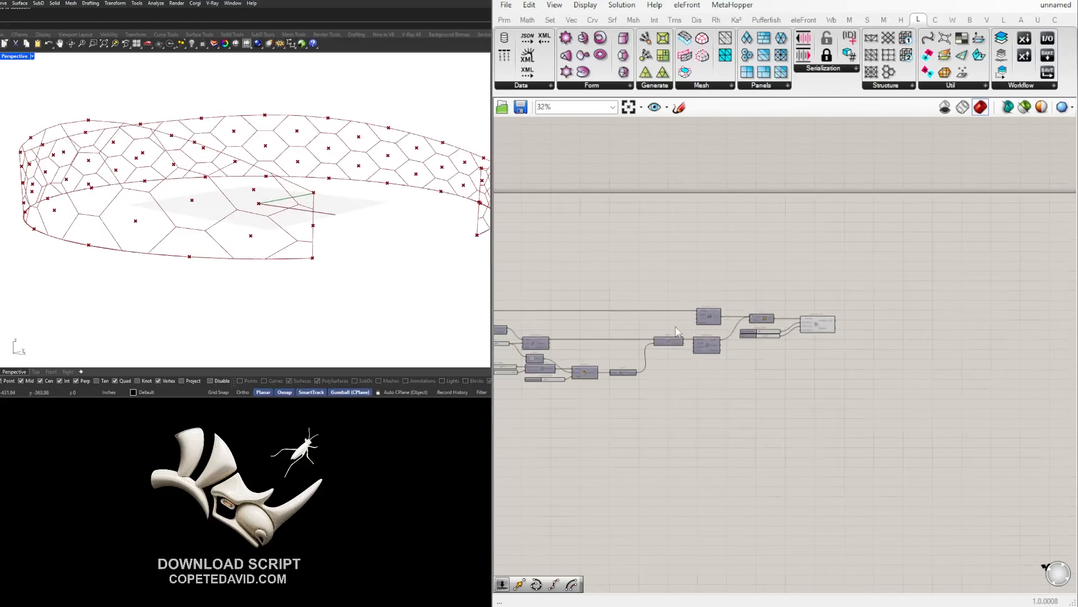
scroll(609, 313, "up", 3)
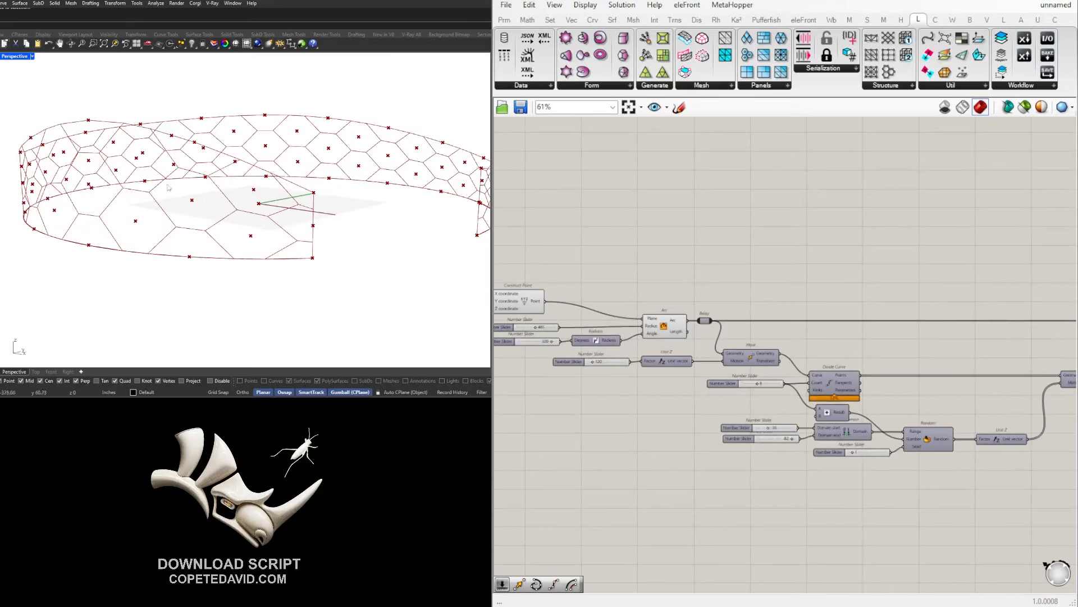
right_click_drag(236, 213, 148, 166)
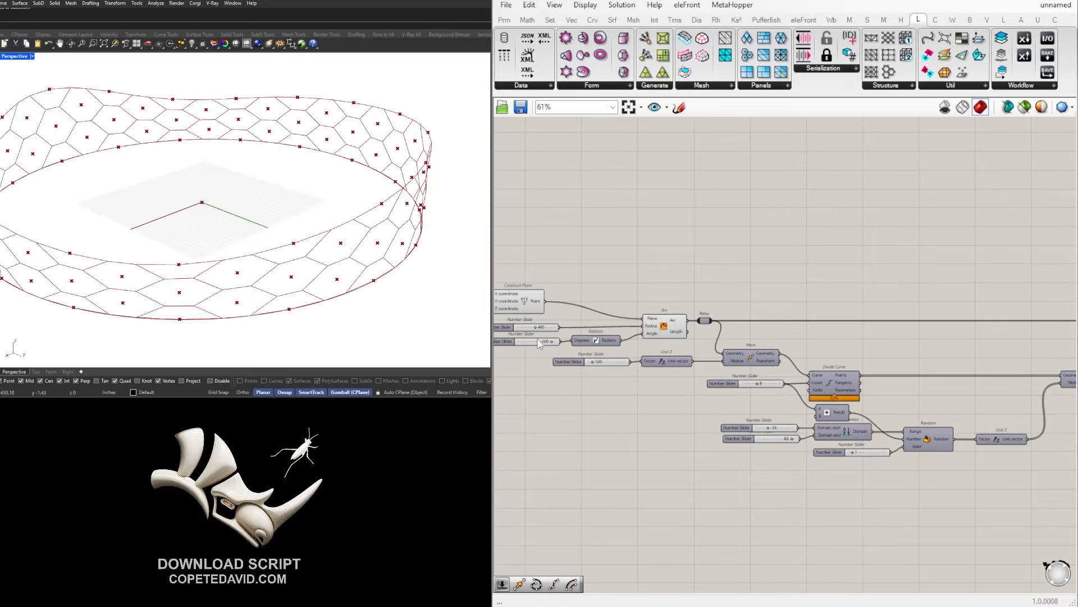
Set the Construct Domain sliders to 100 for Domain end and -19 for Domain start.
scroll(759, 417, "up", 5)
left_click_drag(876, 481, 897, 489)
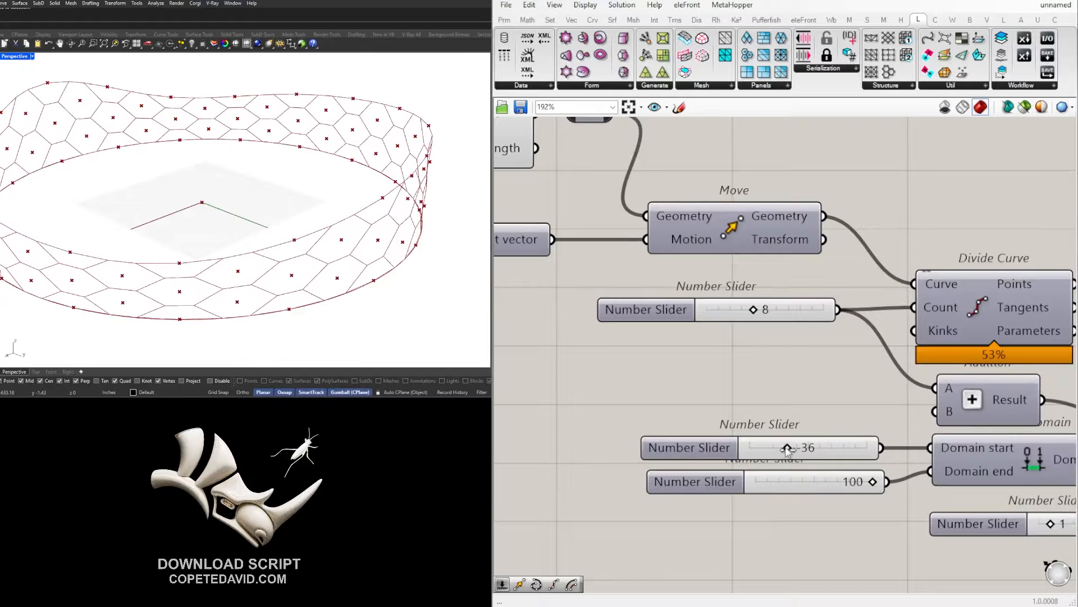
mouse_move(787, 448)
left_mouse_down()
mouse_move(840, 449)
mouse_move(799, 460)
left_mouse_up()
scroll(810, 365, "down", 4)
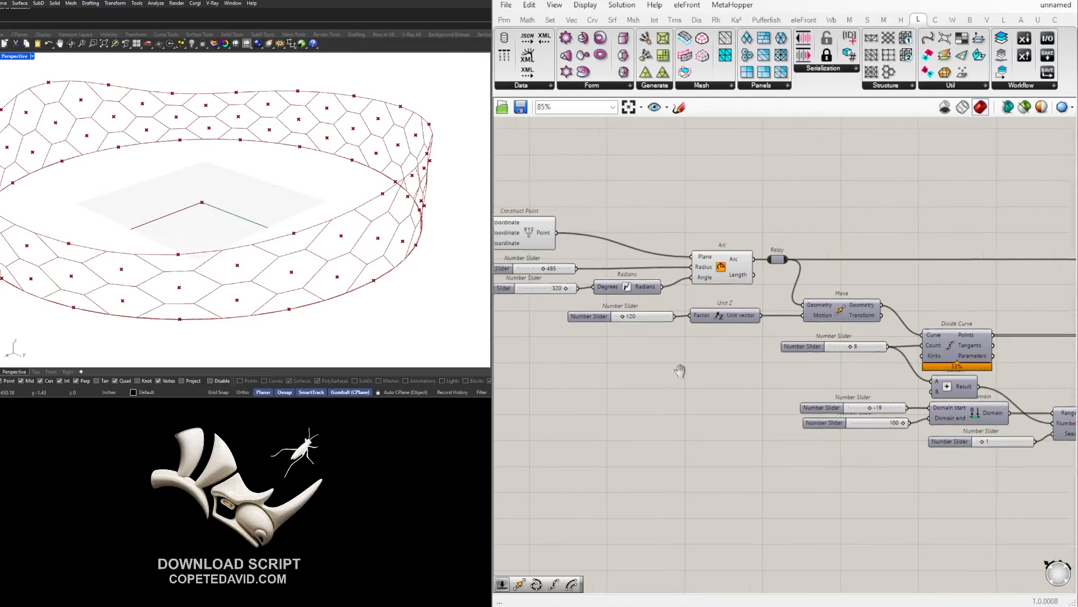
Check the seed slider feeding Random, keep it at 1, and inspect the hexagon wall and the definition.
right_click_drag(682, 366, 572, 332)
scroll(837, 461, "up", 4)
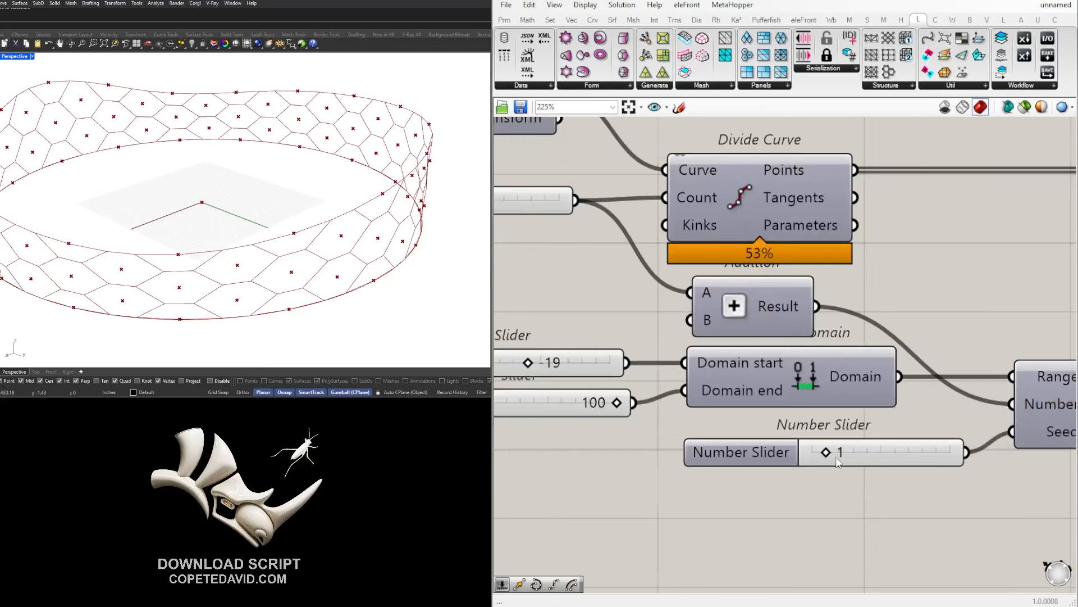
mouse_move(827, 455)
left_mouse_down()
mouse_move(815, 456)
mouse_move(827, 455)
left_mouse_up()
scroll(314, 225, "down", 3)
mouse_move(315, 225)
right_mouse_down()
mouse_move(352, 226)
mouse_move(323, 238)
right_mouse_up()
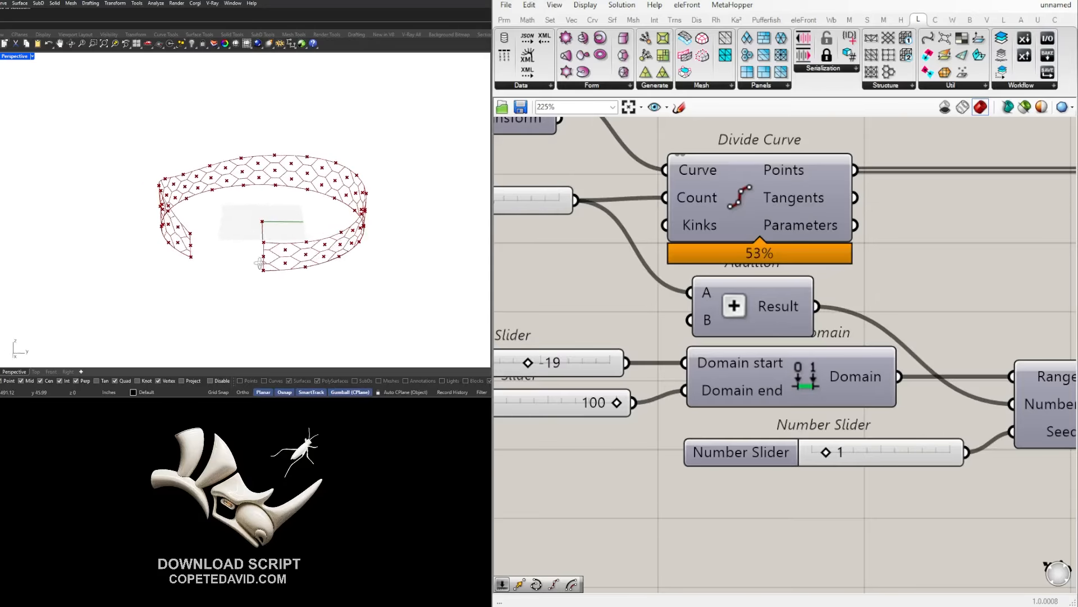
scroll(792, 374, "down", 4)
right_click_drag(944, 419, 1042, 439)
scroll(1042, 438, "down", 2)
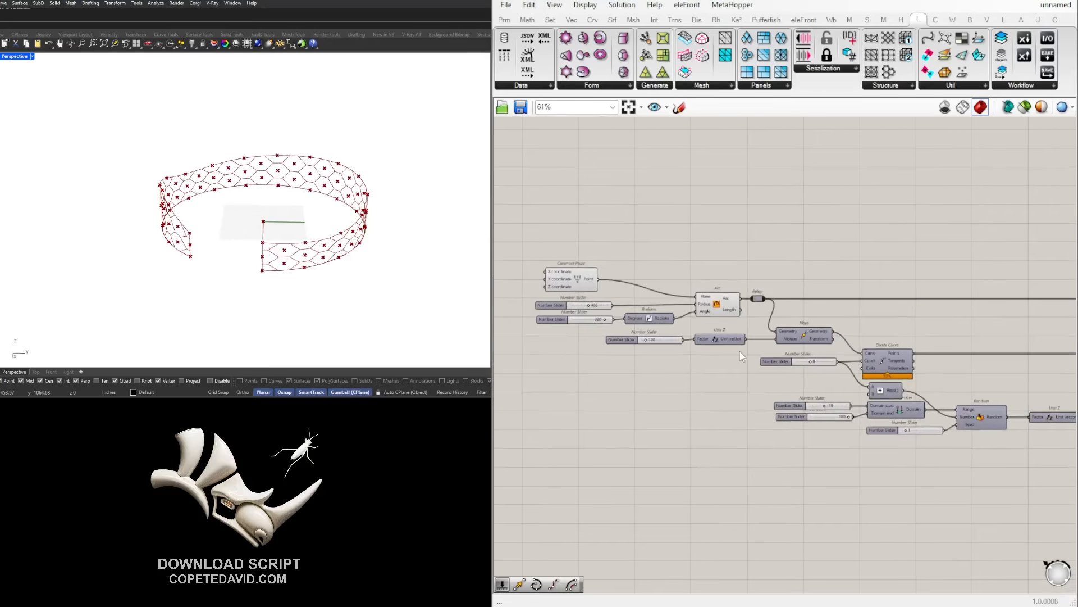
Inspect the hexagon wall from several sides with the Hexagon Cells component highlighted.
scroll(606, 287, "up", 7)
right_click_drag(612, 352, 702, 354)
left_click_drag(702, 354, 682, 353)
right_click_drag(281, 241, 200, 237)
scroll(657, 362, "down", 5)
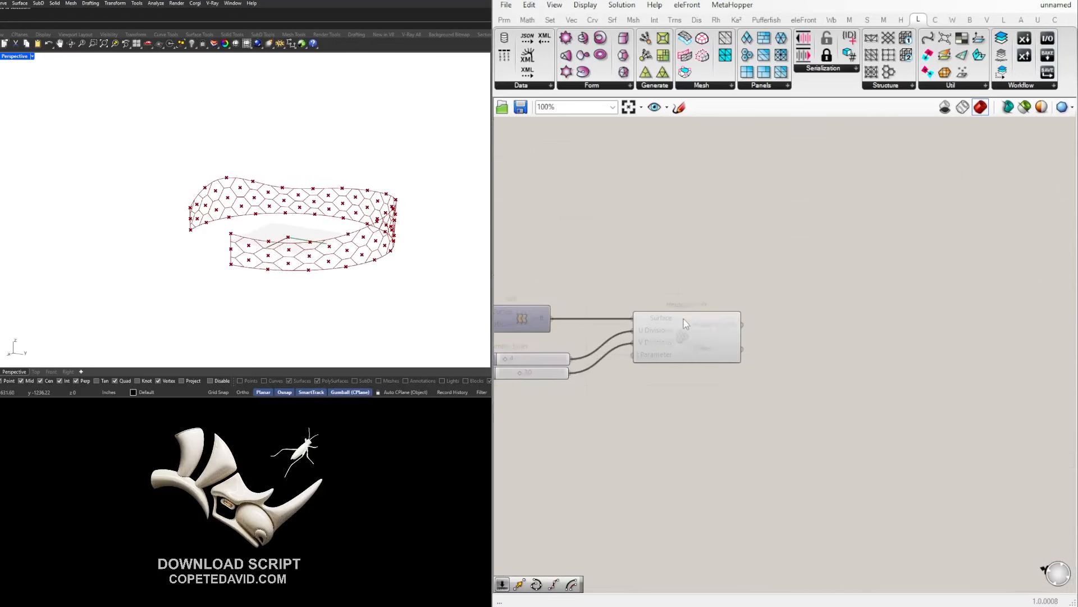
left_click(684, 324)
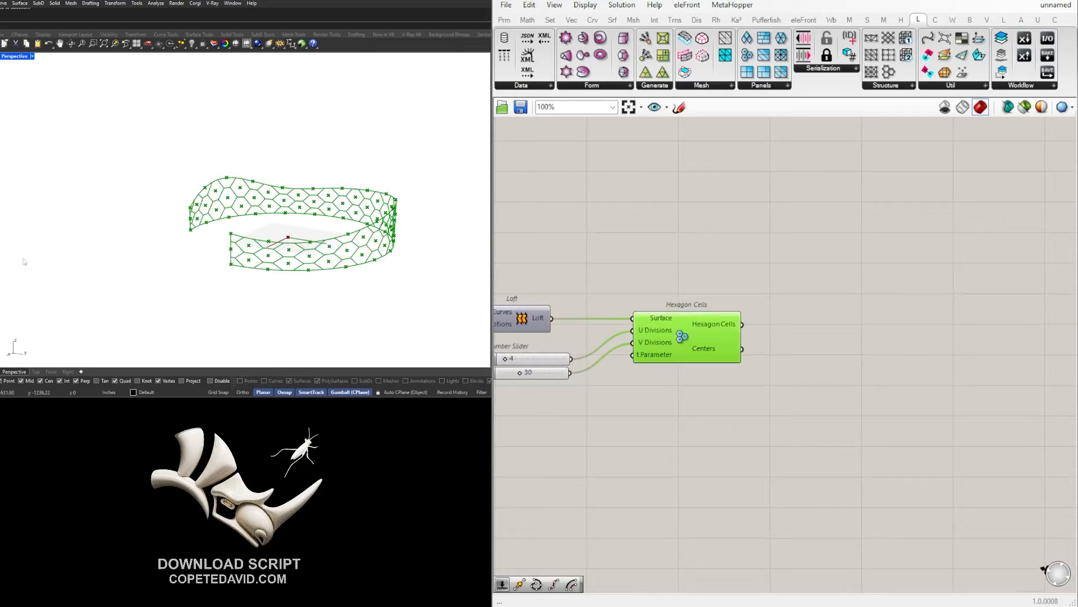
scroll(228, 251, "up", 4)
left_click(866, 365)
right_click_drag(152, 277, 266, 206)
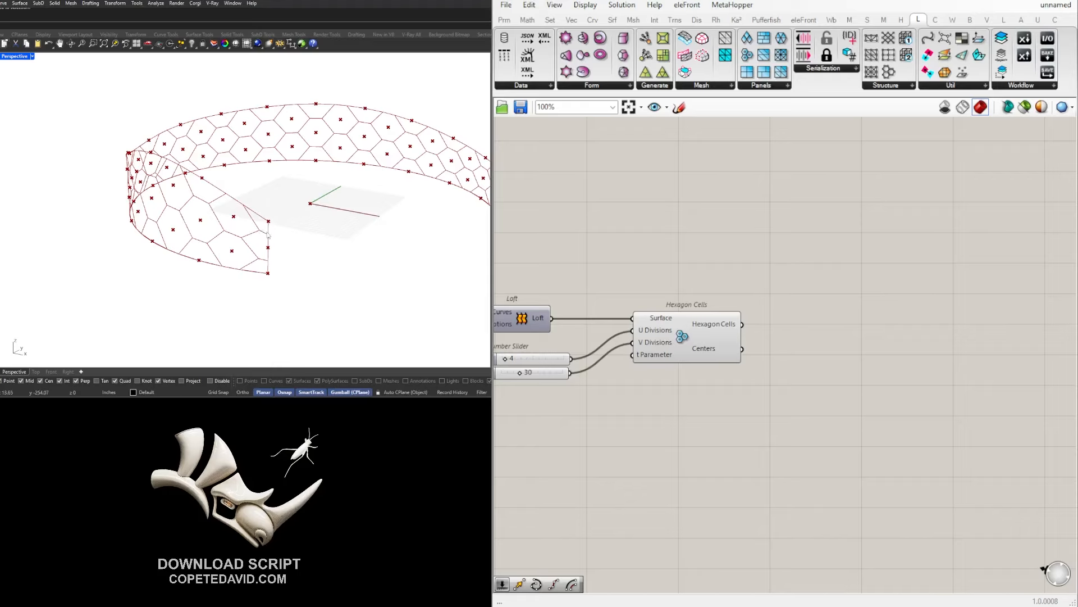
left_click(709, 339)
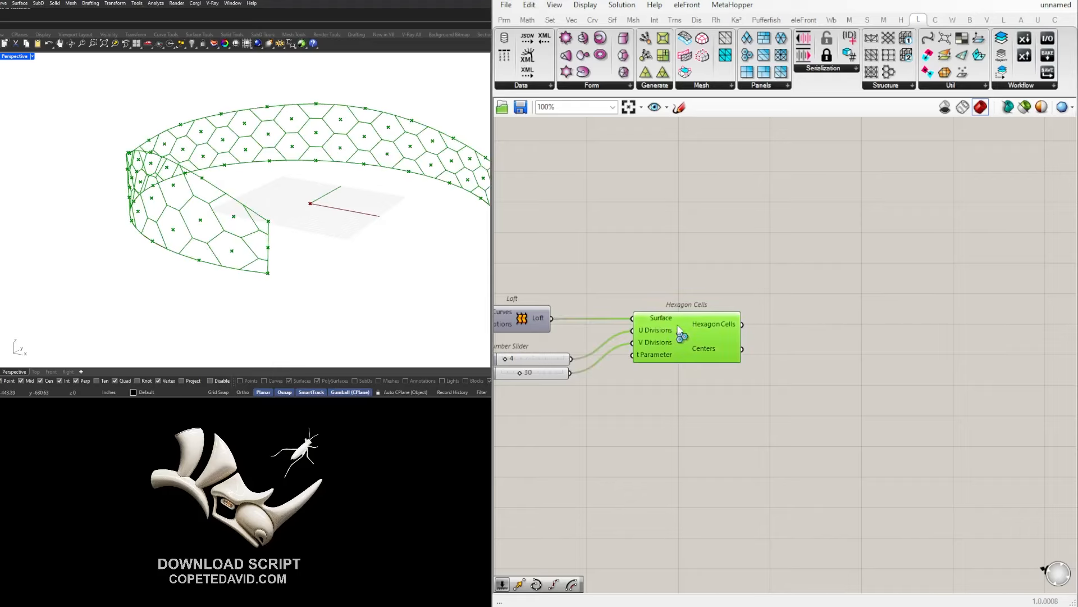
scroll(678, 323, "up", 2)
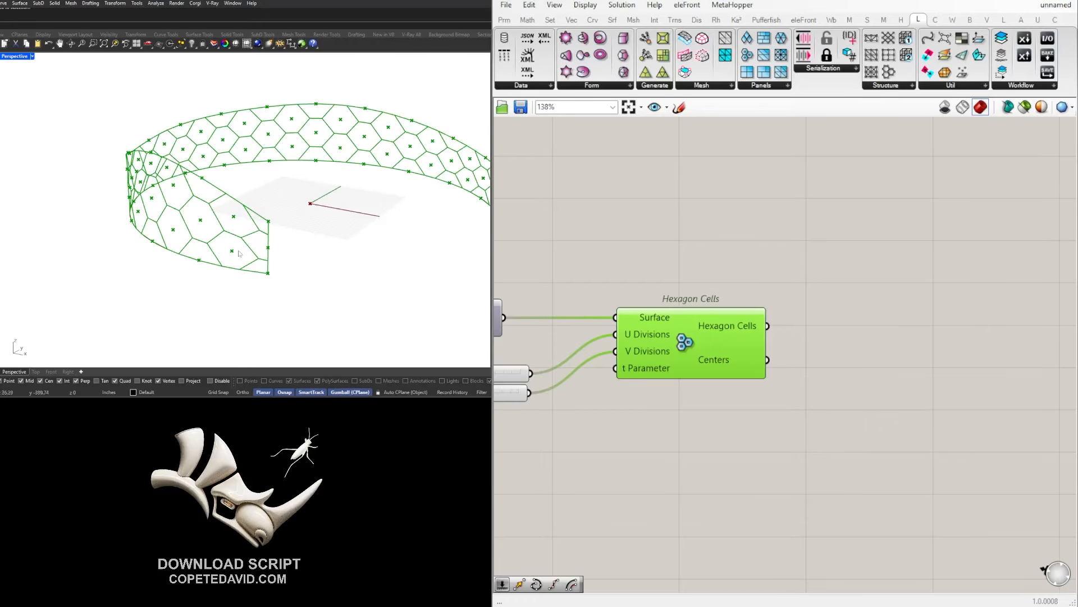
Add a Scale component and feed it Hexagon Cells as Geometry and the cell Centers as Center.
double_click(933, 387)
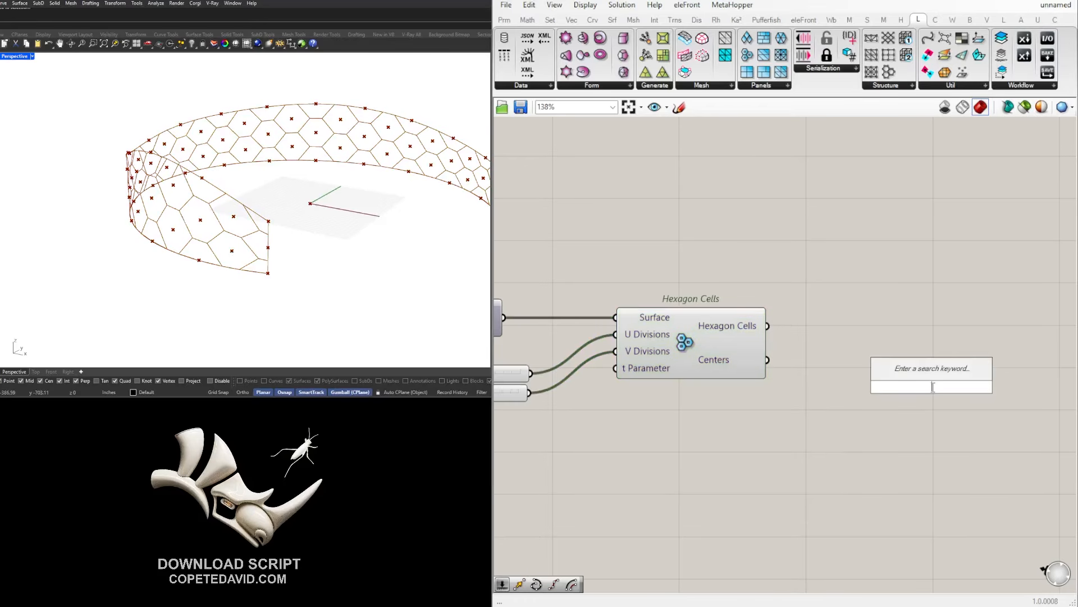
type("SCALE")
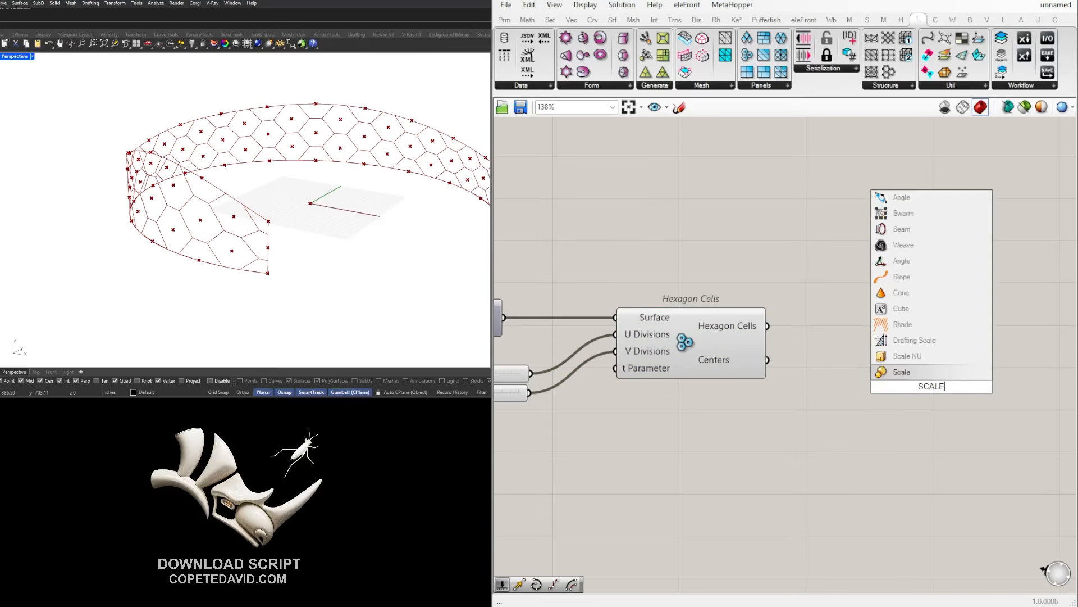
key("Return")
right_click_drag(865, 375, 677, 385)
left_click_drag(709, 393, 809, 393)
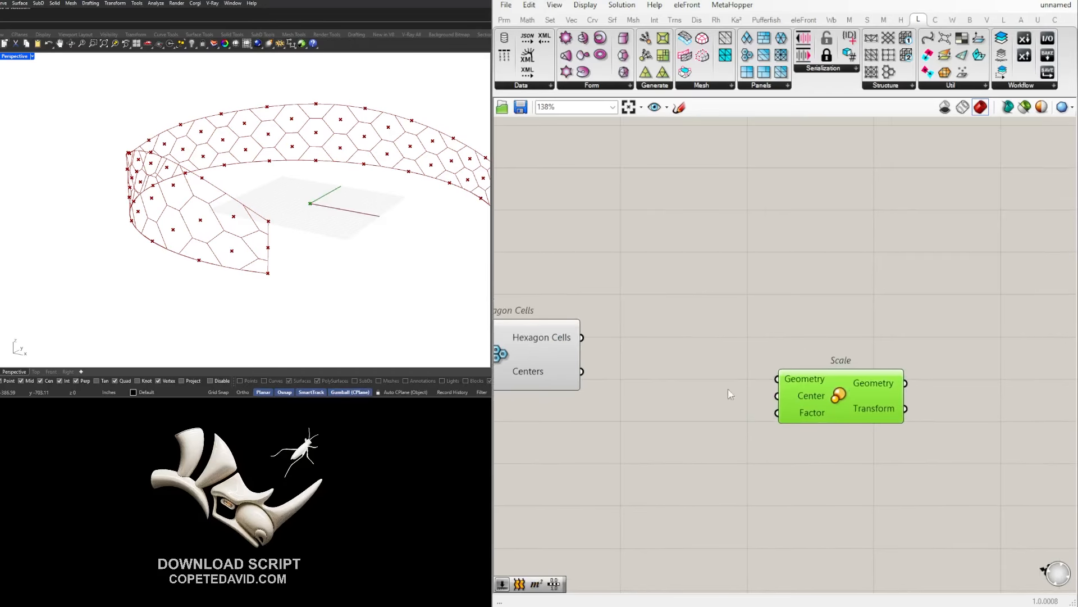
right_click_drag(587, 391, 670, 374)
left_click_drag(662, 356, 829, 357)
left_click_drag(664, 324, 818, 339)
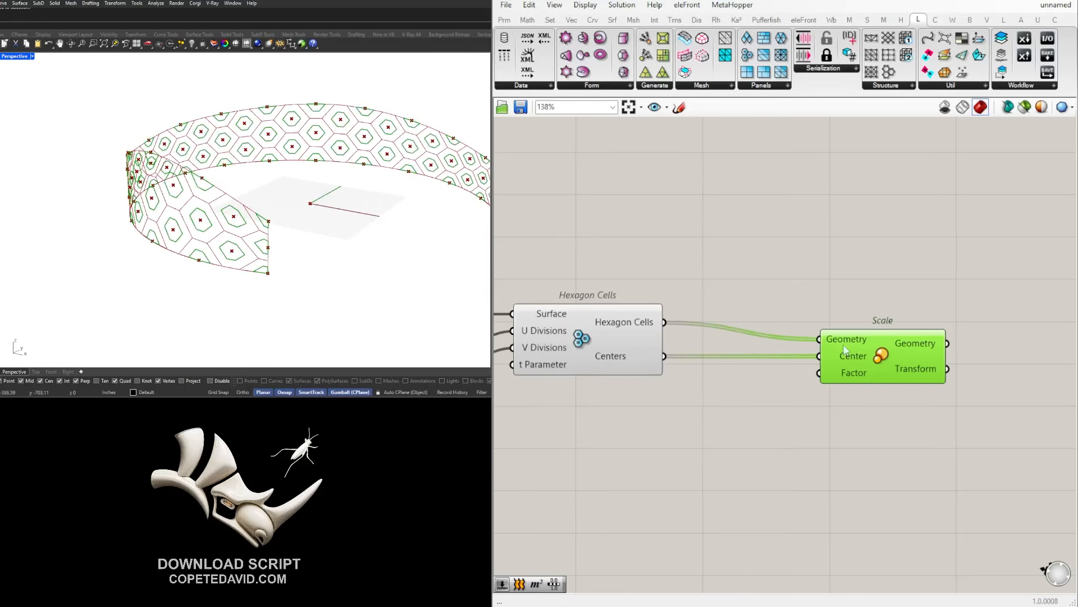
left_click(1011, 398)
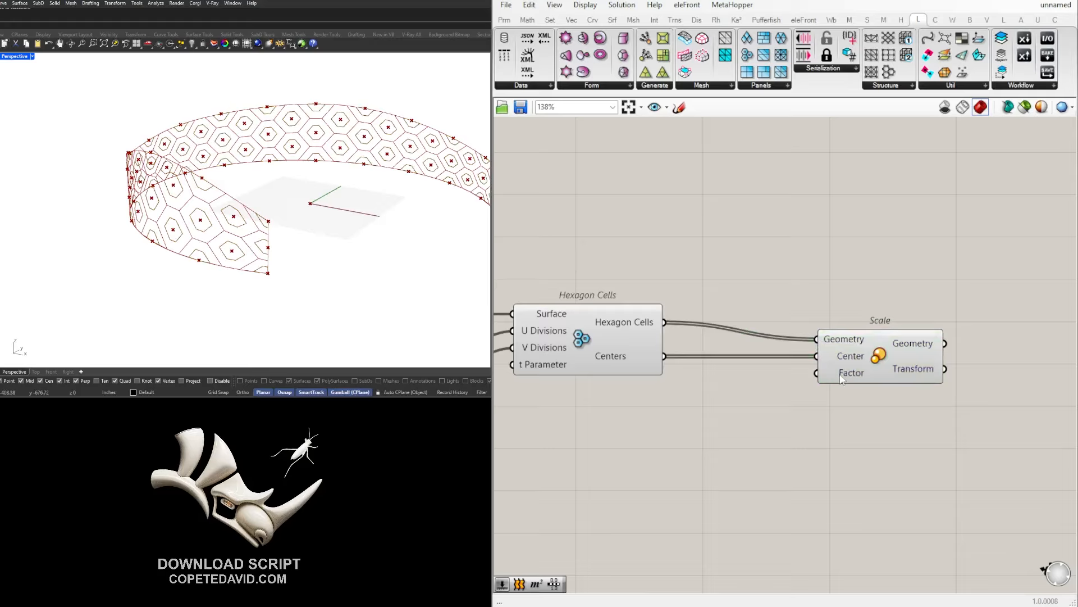
Add a 0 to 1.000 number slider, set it to 1.000 and connect it to the Scale's Factor.
mouse_move(833, 377)
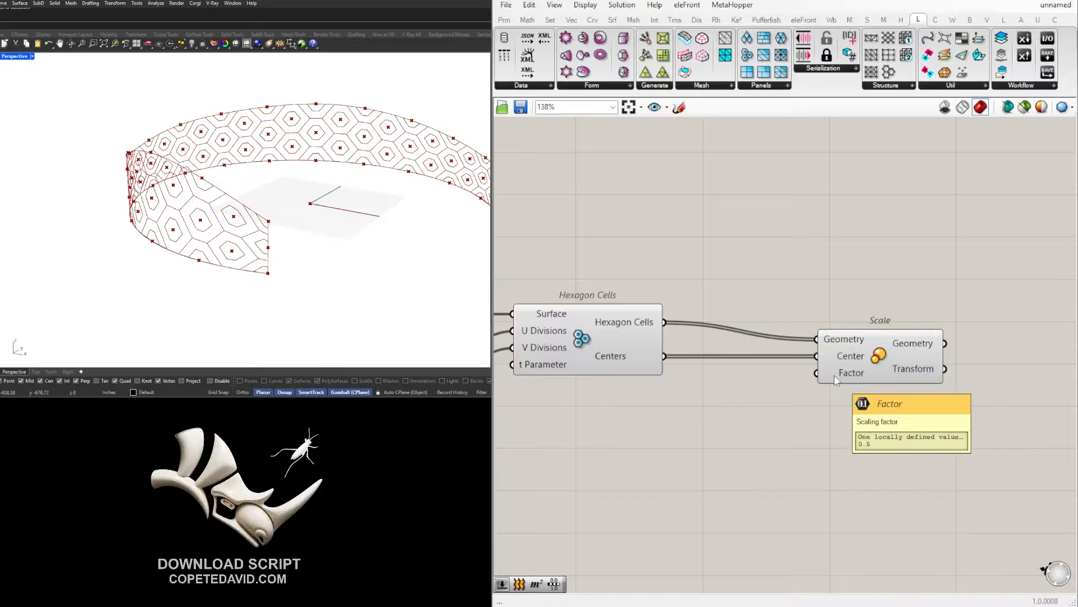
double_click(612, 418)
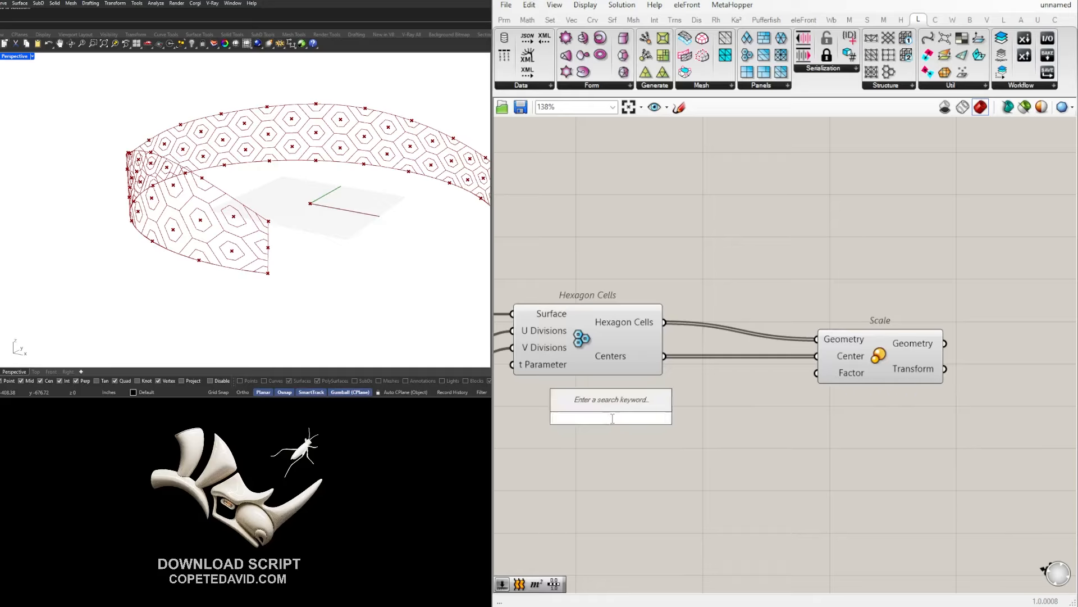
type("0<1.000")
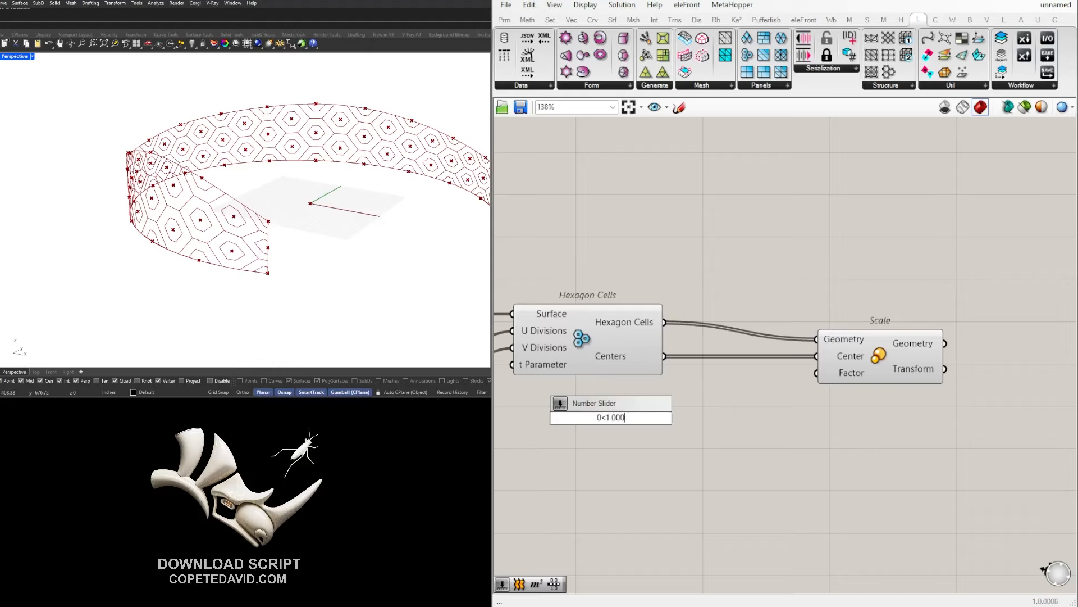
key("Return")
scroll(675, 416, "up", 1)
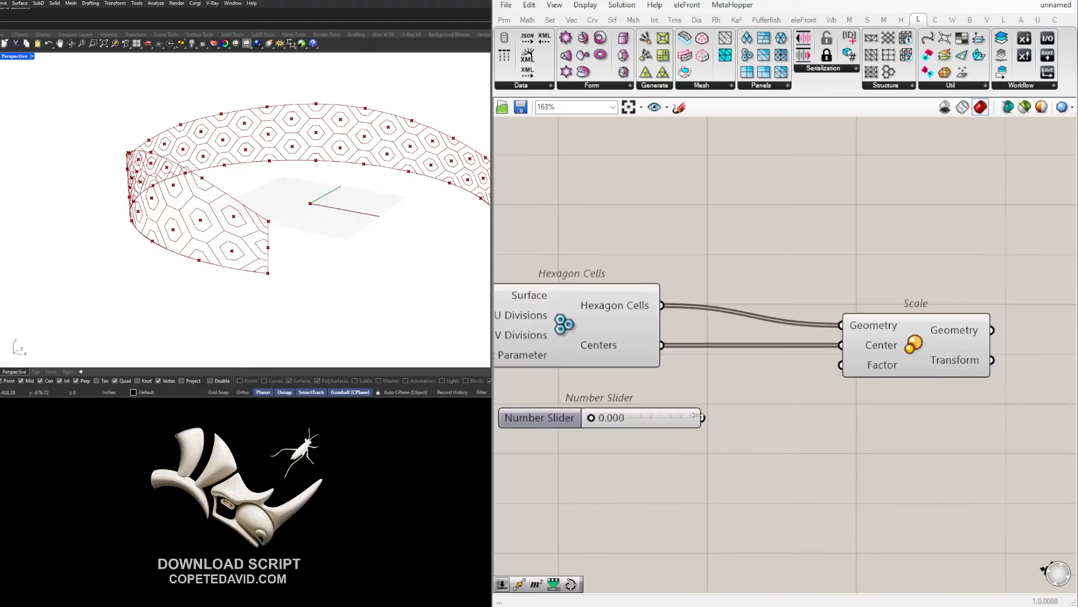
left_click_drag(697, 416, 726, 410)
left_click_drag(621, 412, 853, 365)
left_click(910, 348)
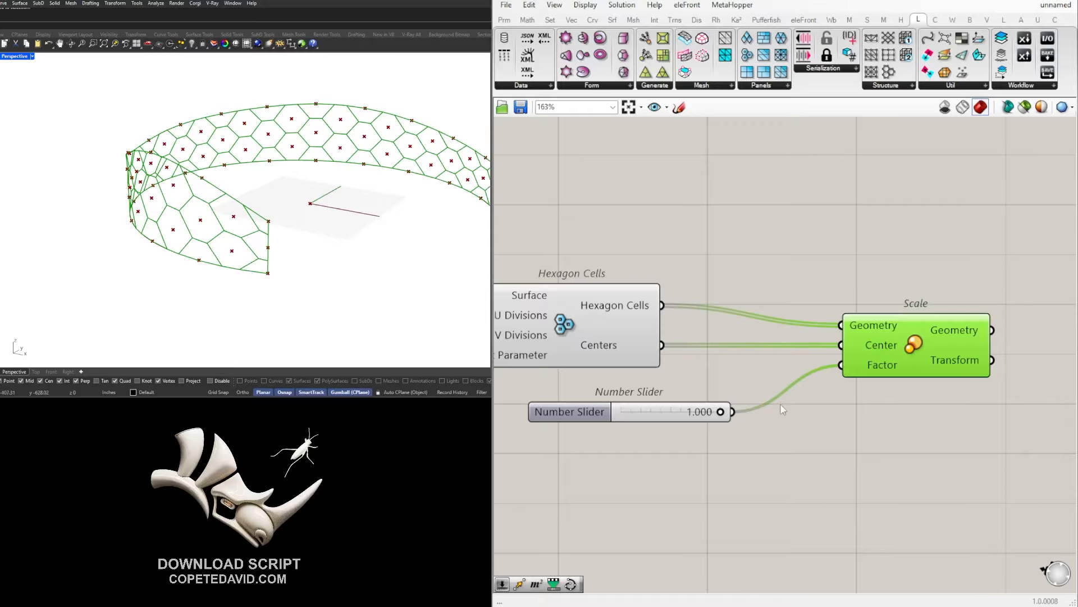
mouse_move(631, 416)
left_mouse_down()
mouse_move(568, 392)
mouse_move(625, 406)
left_mouse_up()
left_click(866, 419)
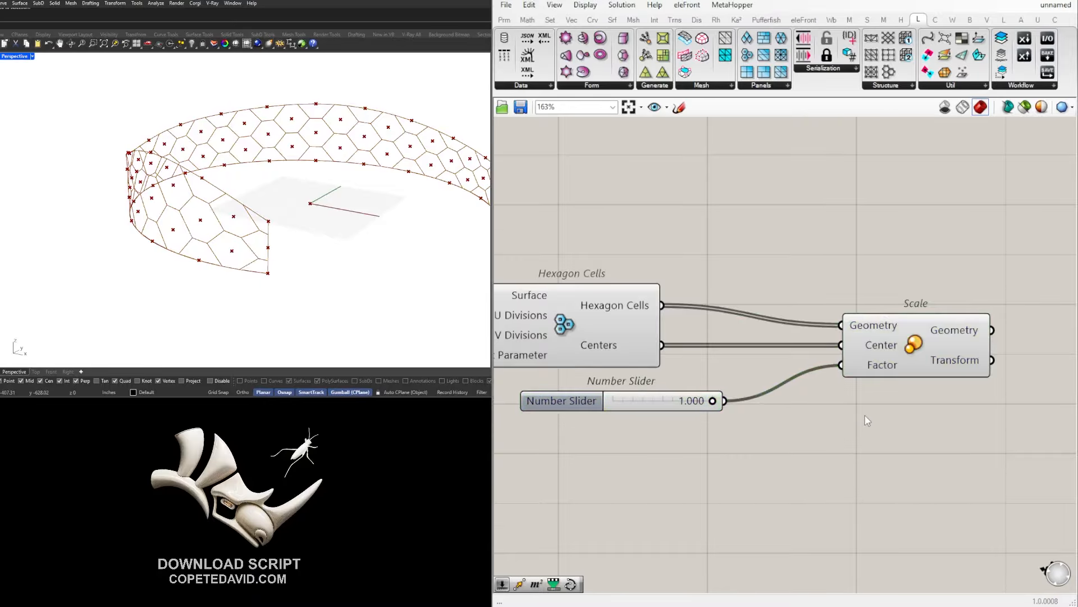
Duplicate the Scale component with its factor slider and place the copies below the originals.
scroll(867, 419, "down", 1)
right_click_drag(866, 419, 846, 372)
left_click_drag(932, 421, 756, 291)
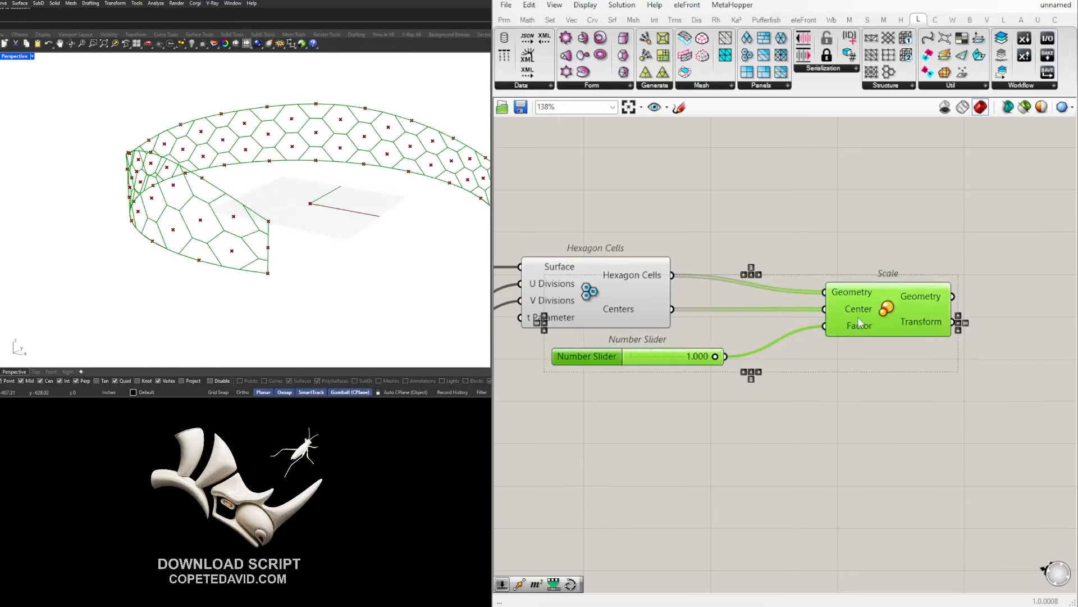
left_click_drag(858, 317, 858, 380, "alt")
left_click(875, 460)
left_click_drag(652, 421, 658, 396)
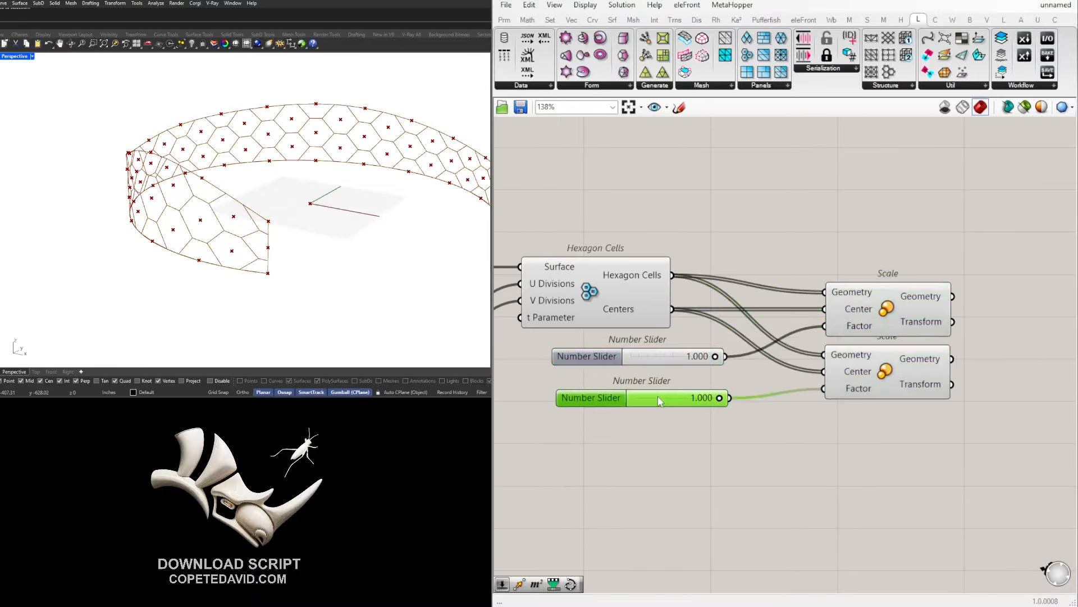
Set the duplicated Scale's factor slider to 0.823 and space the two Scale components apart.
scroll(714, 393, "up", 2)
left_click_drag(716, 392, 693, 392)
scroll(847, 370, "down", 4)
left_click_drag(925, 324, 925, 311)
left_click_drag(927, 377, 921, 376)
left_click(927, 312)
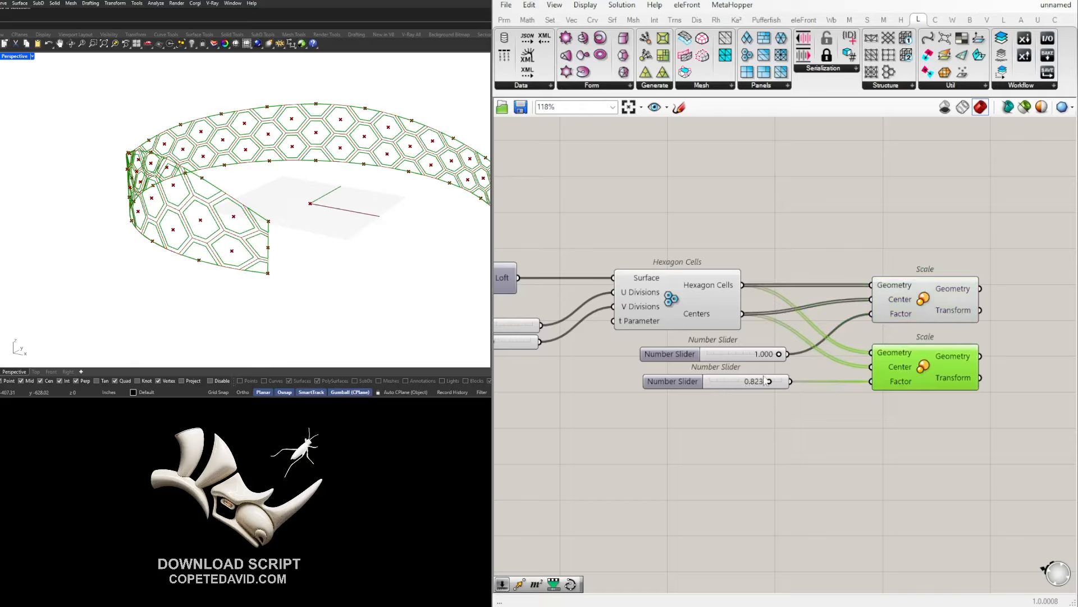
left_click(944, 301)
left_click(935, 359)
left_click(869, 420)
Turn off the preview of Hexagon Cells so only the scaled hexagons display.
scroll(865, 422, "down", 3)
left_click_drag(853, 422, 639, 268)
middle_click(656, 260)
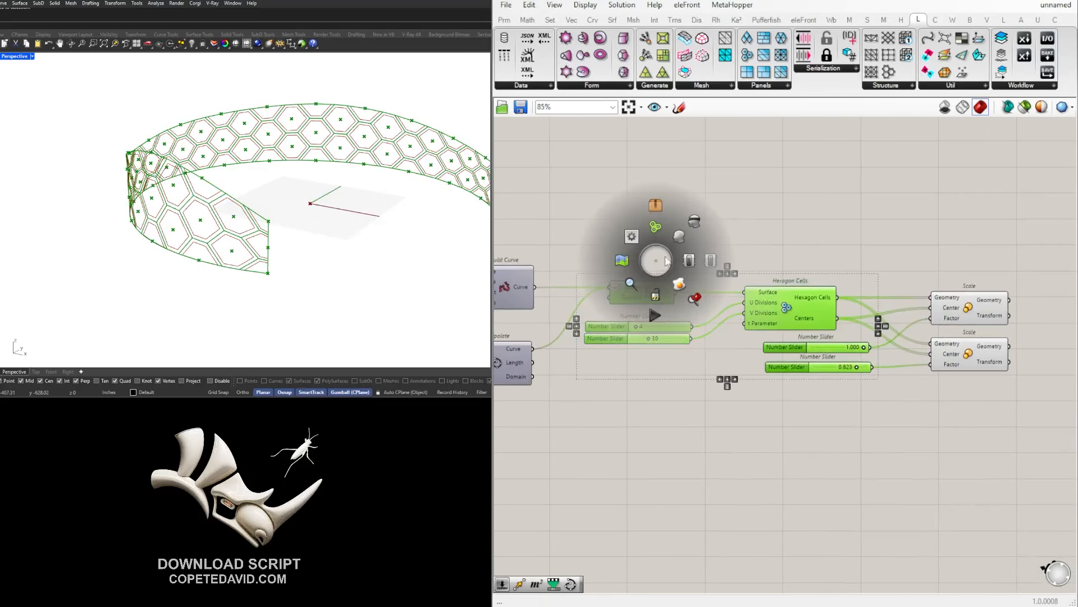
left_click(695, 221)
Highlight both Scale components and examine the outer and inner hexagon outlines up close on the wall.
right_click_drag(949, 307, 726, 335)
scroll(726, 334, "up", 3)
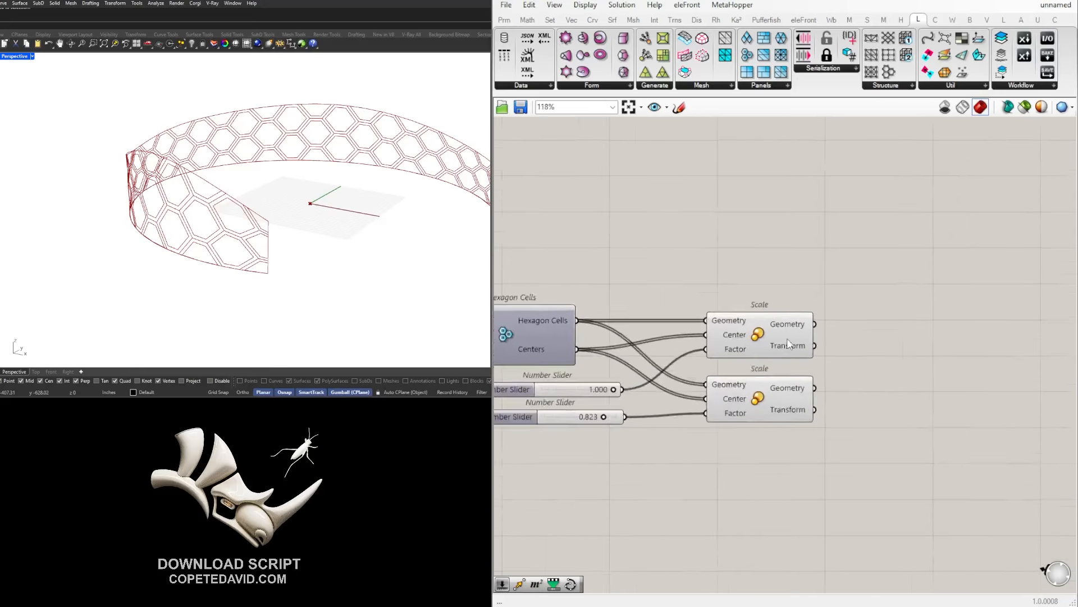
left_click(786, 342)
left_click(790, 408, "shift")
right_click_drag(153, 284, 172, 276)
left_click(963, 376)
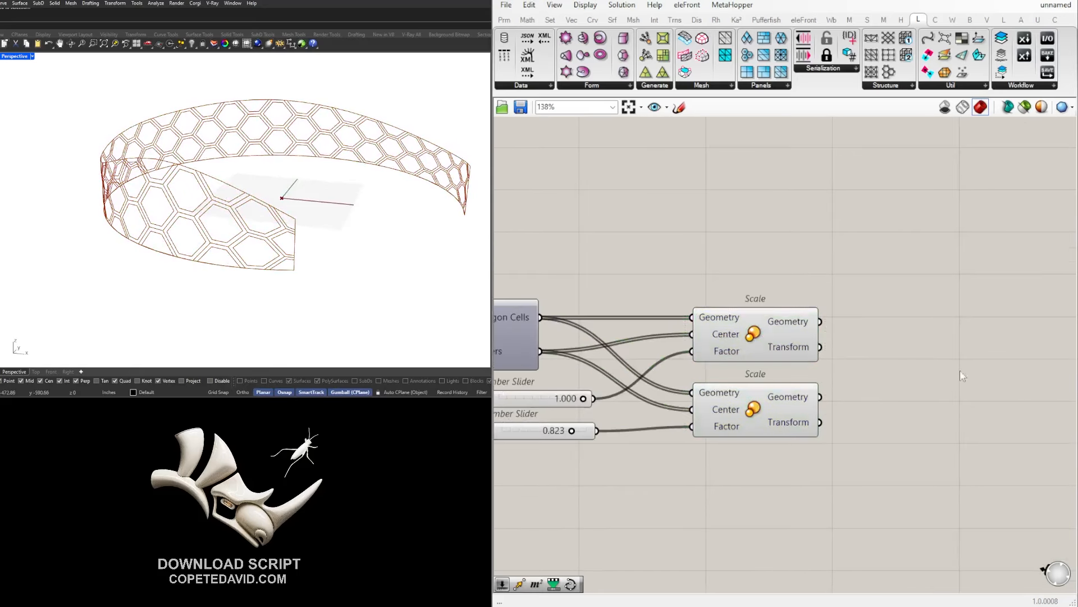
right_click_drag(865, 375, 803, 375)
left_click(710, 355)
left_click(719, 420, "shift")
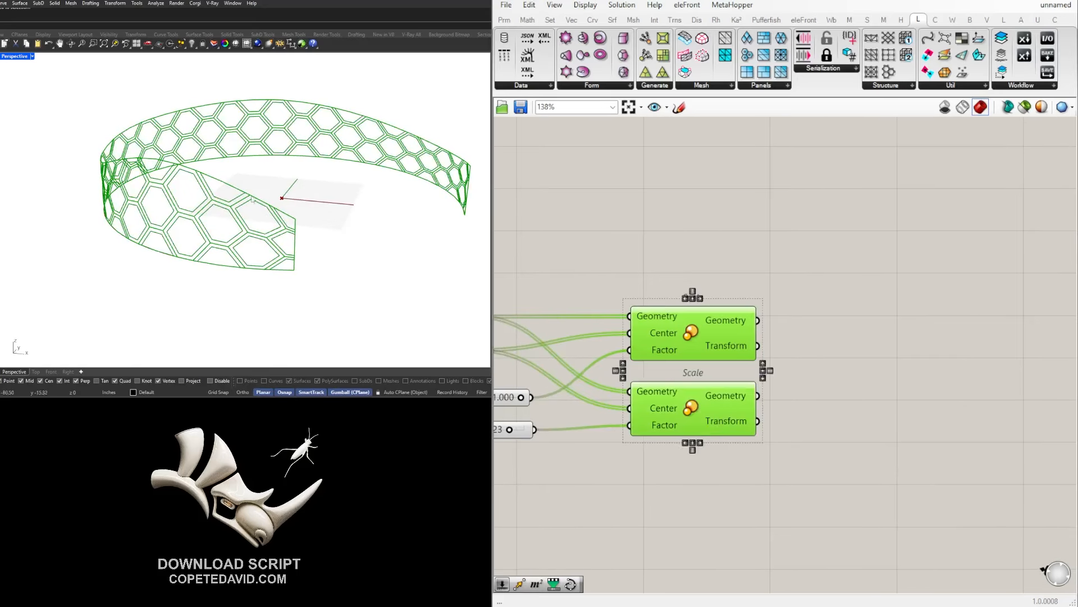
scroll(253, 199, "up", 5)
right_click_drag(929, 372, 847, 372)
Add a Loft component and connect the Geometry outputs of both Scale components to its Curves input.
double_click(849, 372)
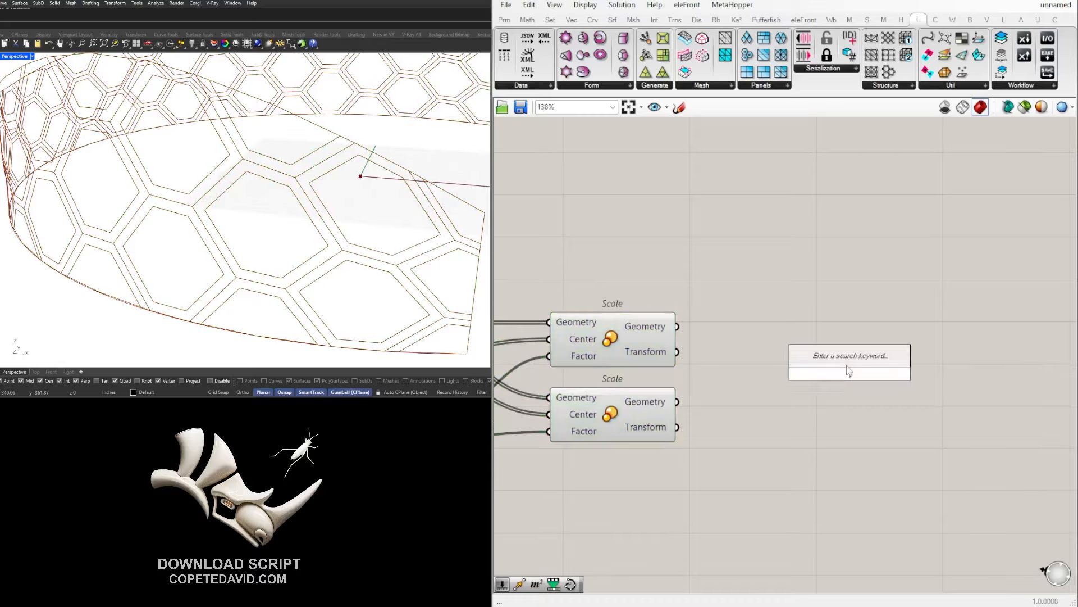
type("loft")
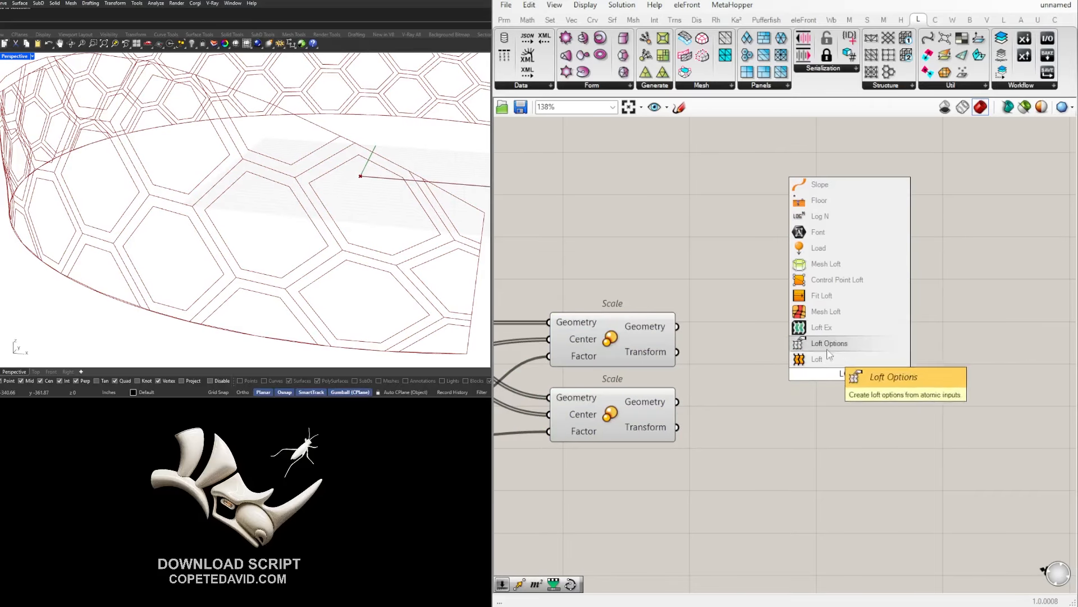
left_click(819, 358)
left_click(648, 333)
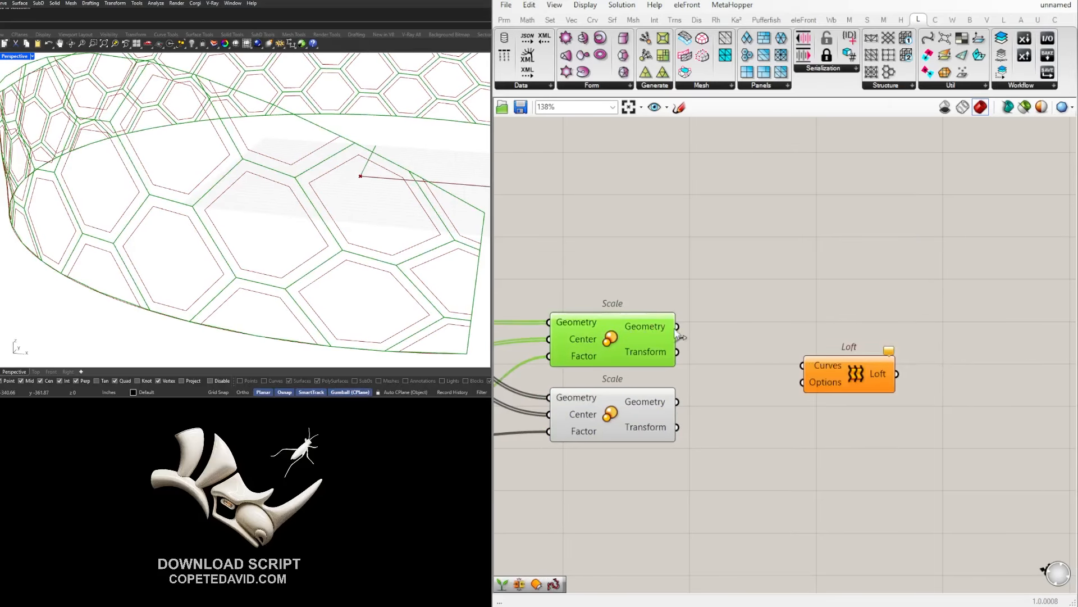
left_click_drag(676, 326, 802, 365)
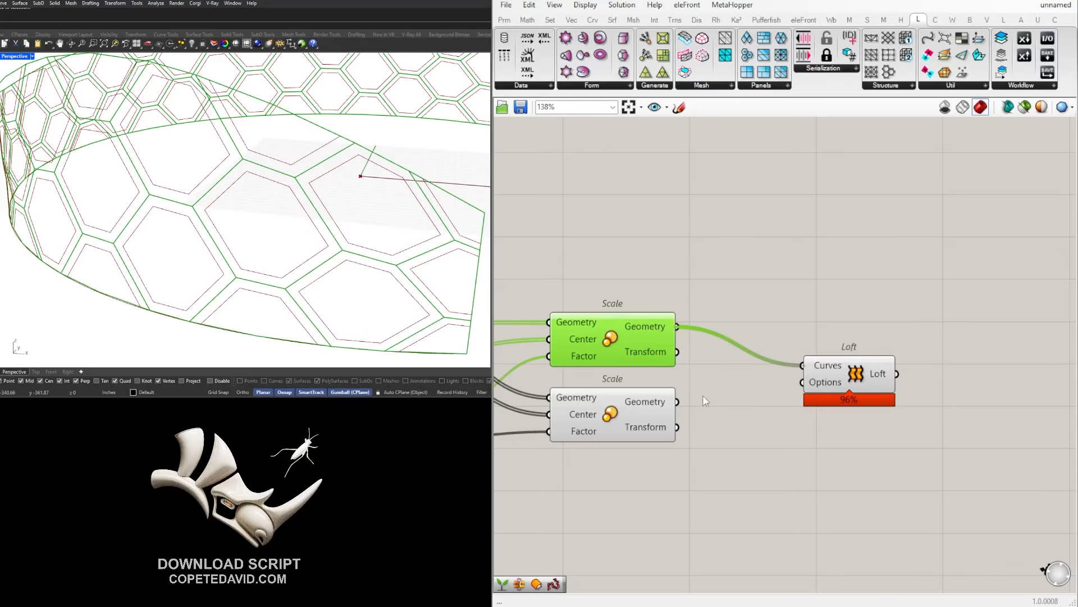
left_click_drag(677, 402, 803, 364, "shift")
left_click(792, 391)
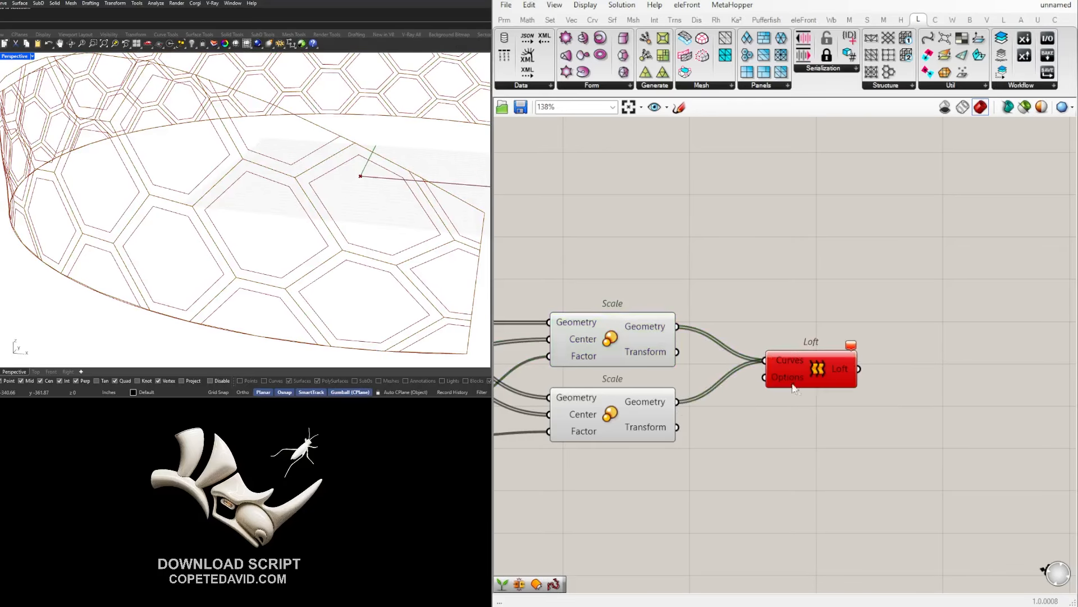
Graft the Geometry outputs of both Scale components so each hexagon pair lofts separately.
left_click(659, 399)
left_click(666, 328)
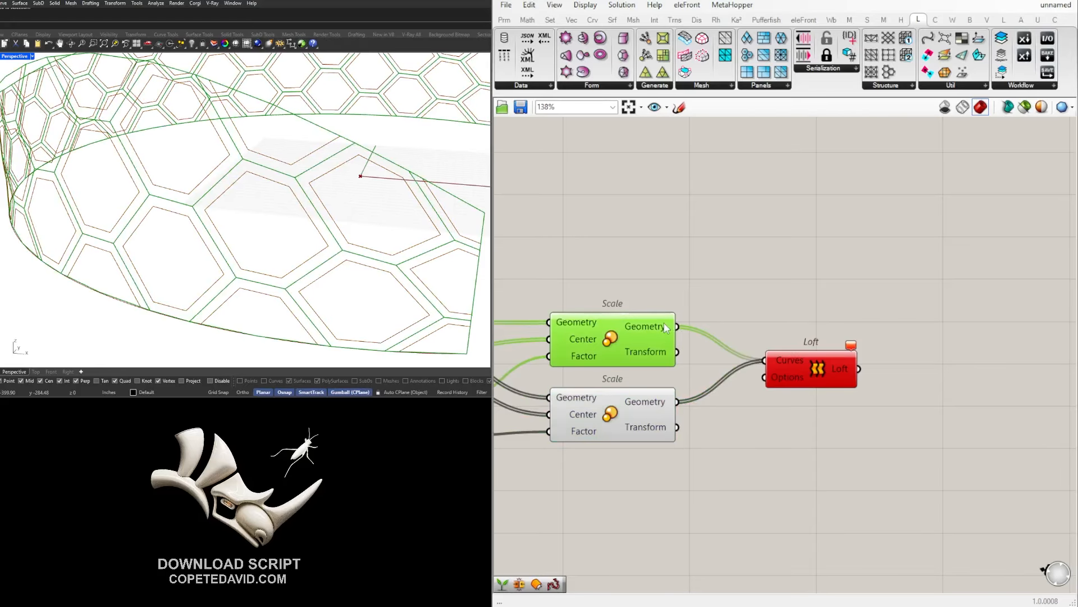
mouse_move(669, 331)
left_click(650, 407)
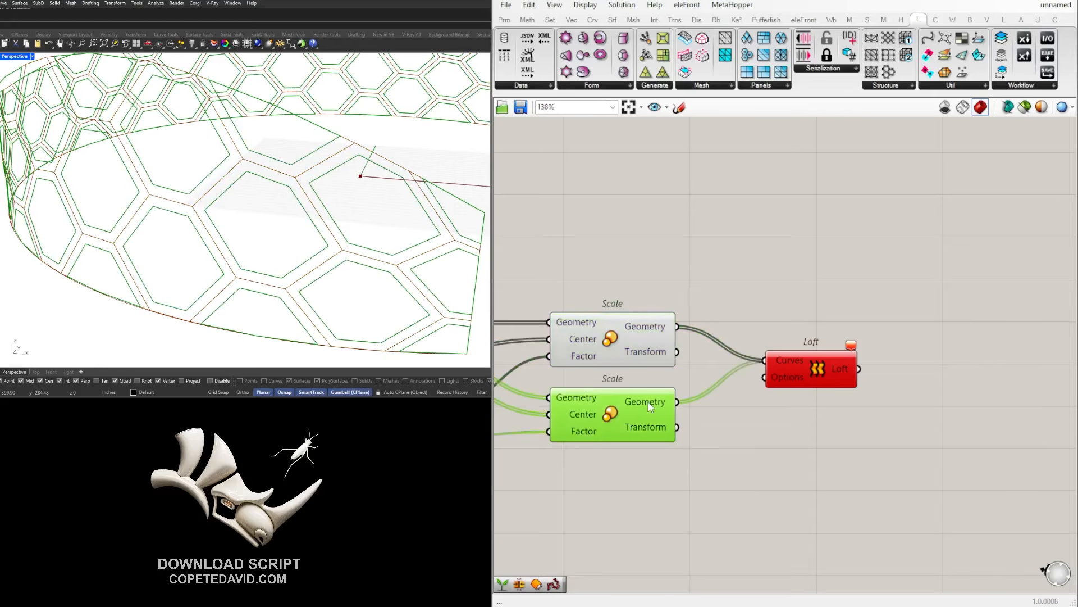
right_click(659, 328)
left_click(685, 403)
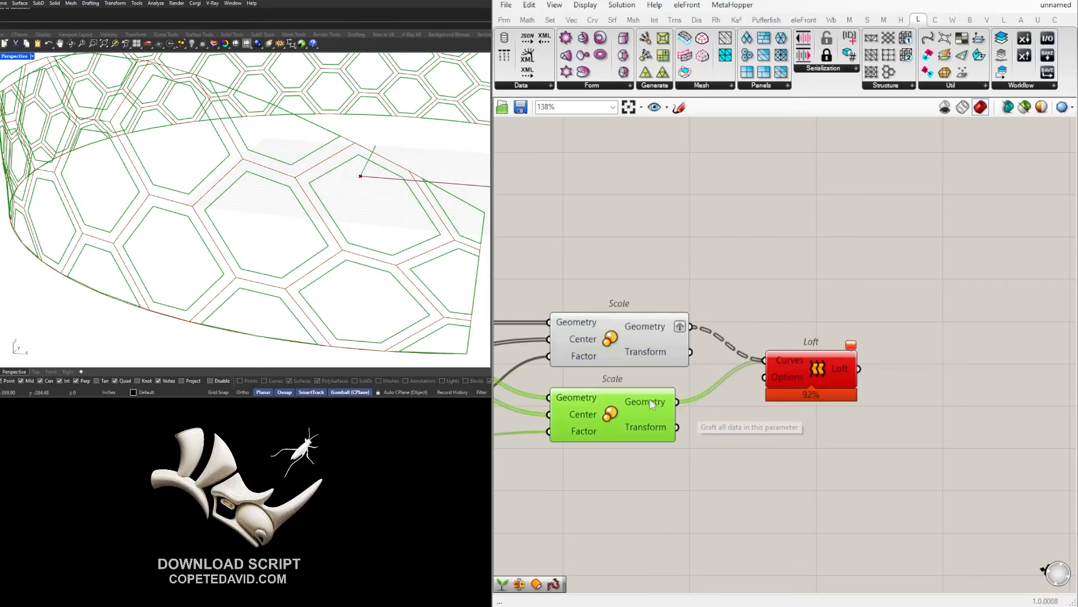
right_click(651, 401)
left_click(697, 479)
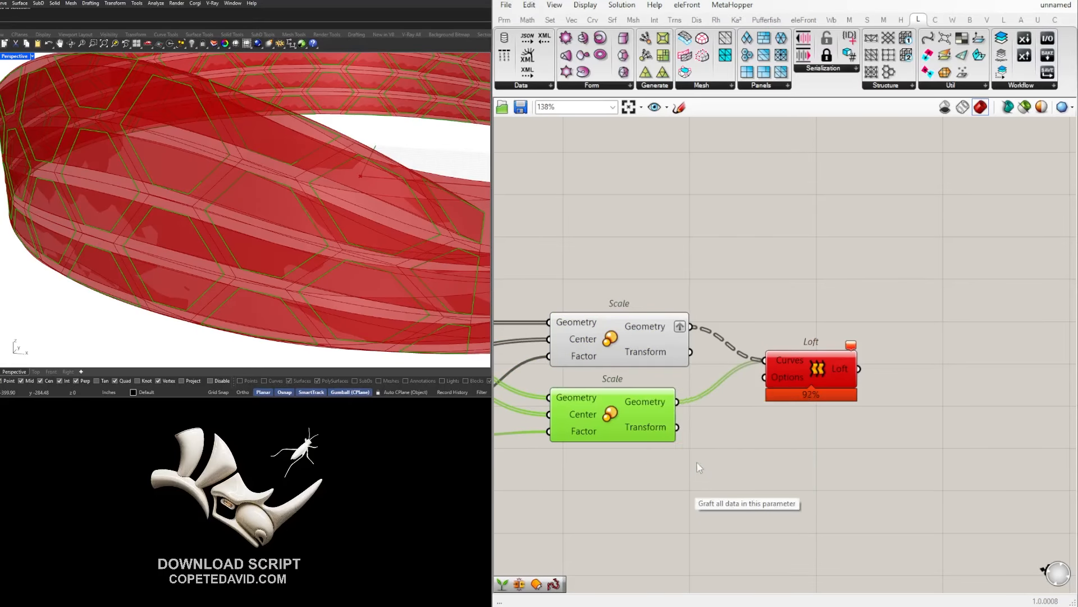
Highlight both Scale components and the Loft in turn to examine the lofted hexagon frames, and nudge the Loft into place.
left_click(660, 329)
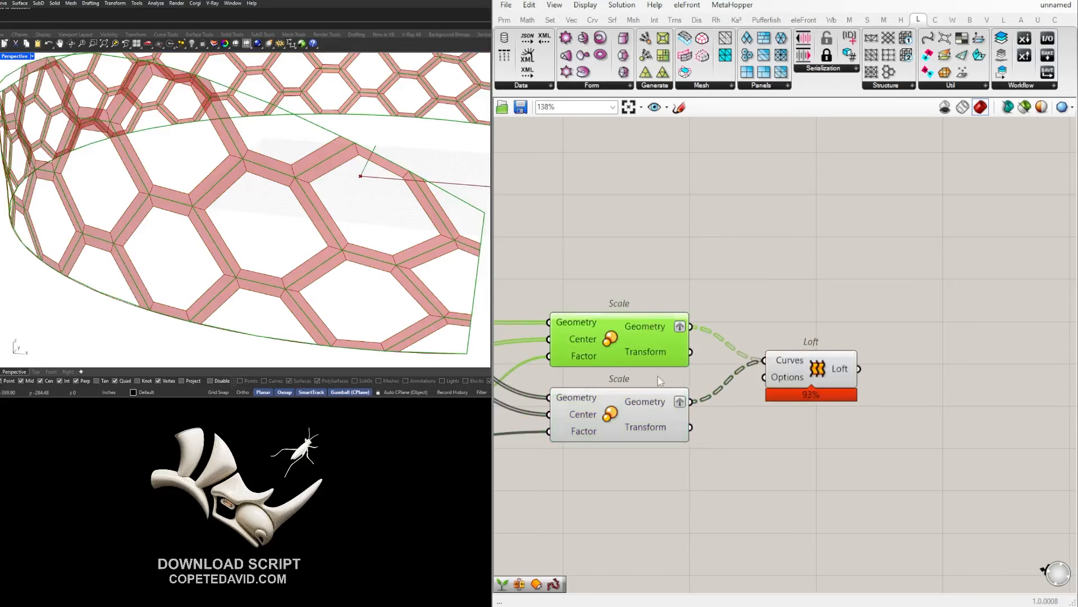
left_click(661, 405)
left_click(850, 375)
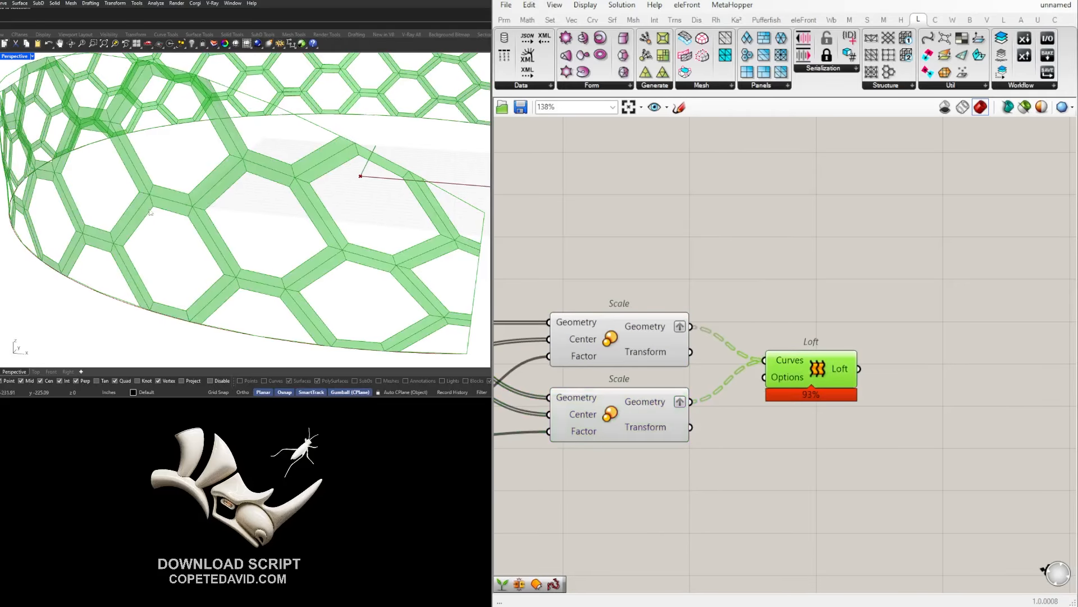
left_click(928, 340)
left_click_drag(803, 364, 810, 363)
left_click(790, 431)
scroll(789, 431, "down", 2)
right_click_drag(789, 431, 919, 393)
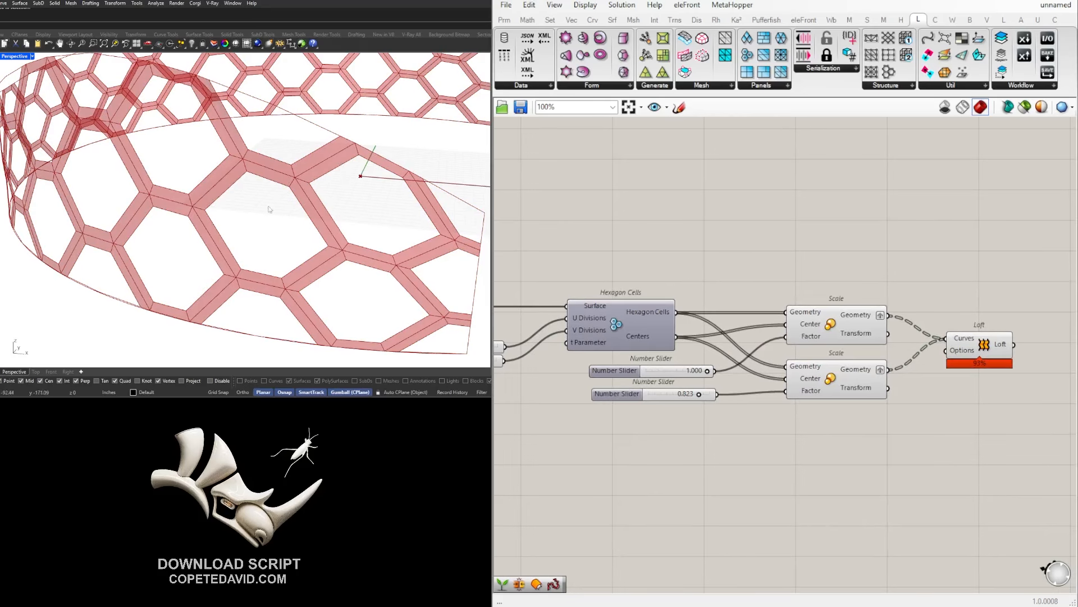
Set the inner hexagons' scale factor to 0.853 and examine the frames across the whole wall.
scroll(711, 400, "up", 3)
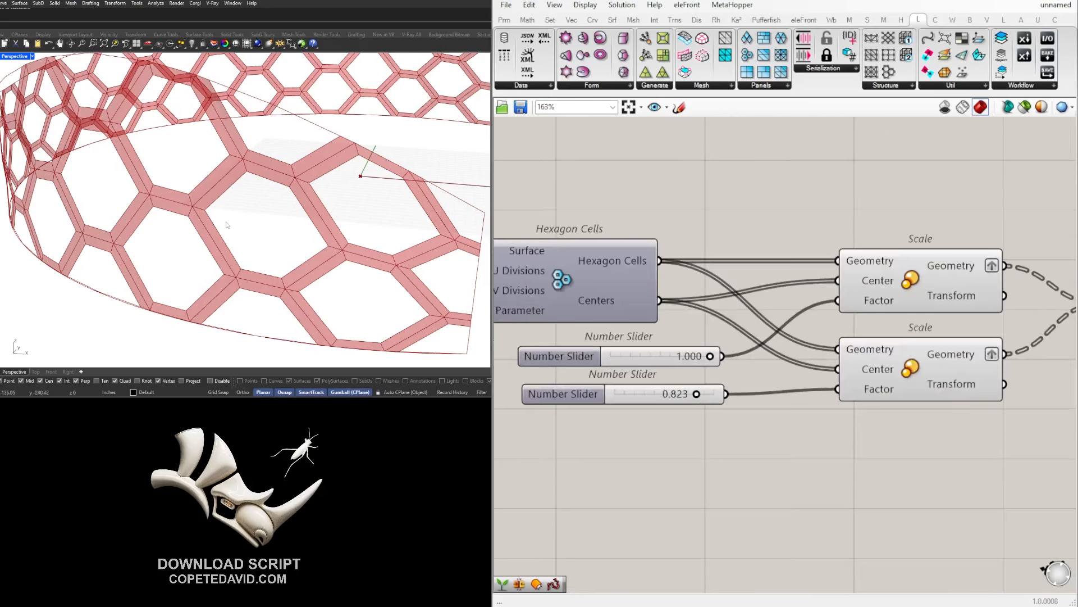
scroll(674, 391, "up", 5)
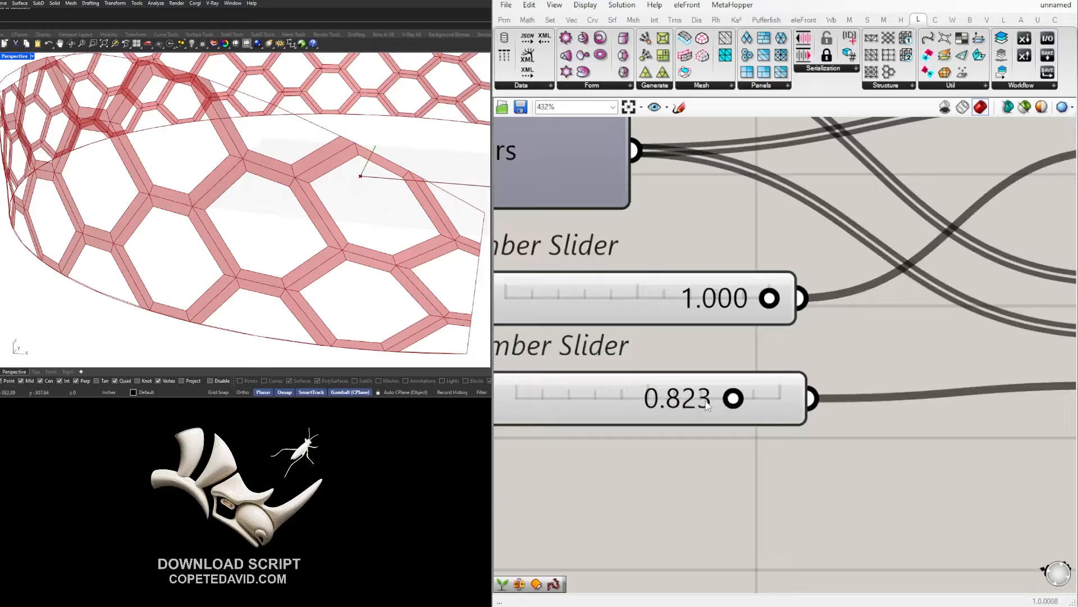
left_click_drag(786, 397, 741, 397)
scroll(228, 225, "down", 6)
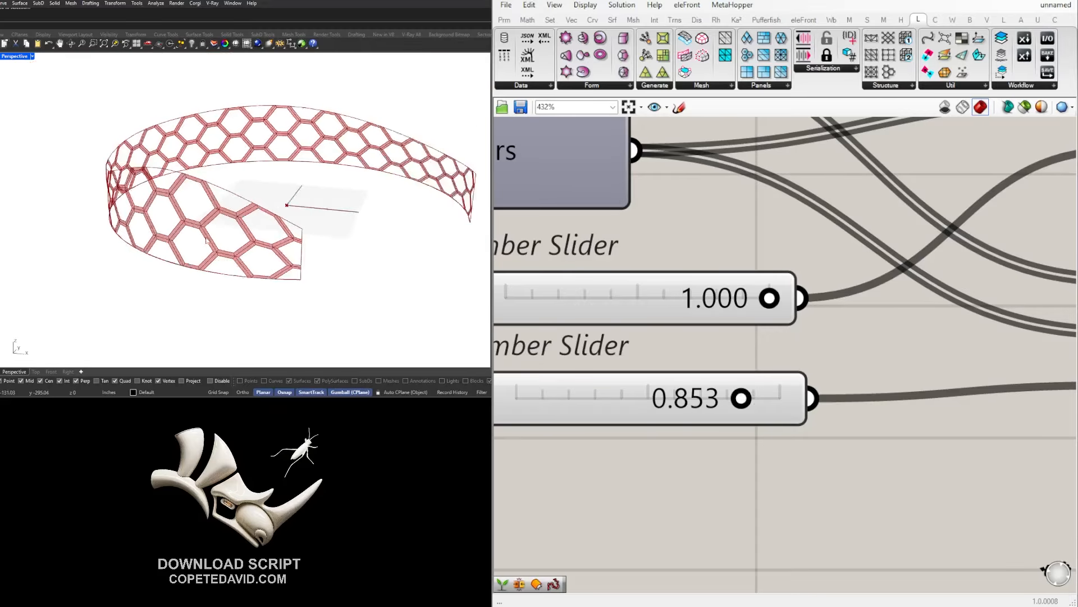
mouse_move(228, 224)
right_mouse_down()
mouse_move(162, 227)
mouse_move(225, 228)
right_mouse_up()
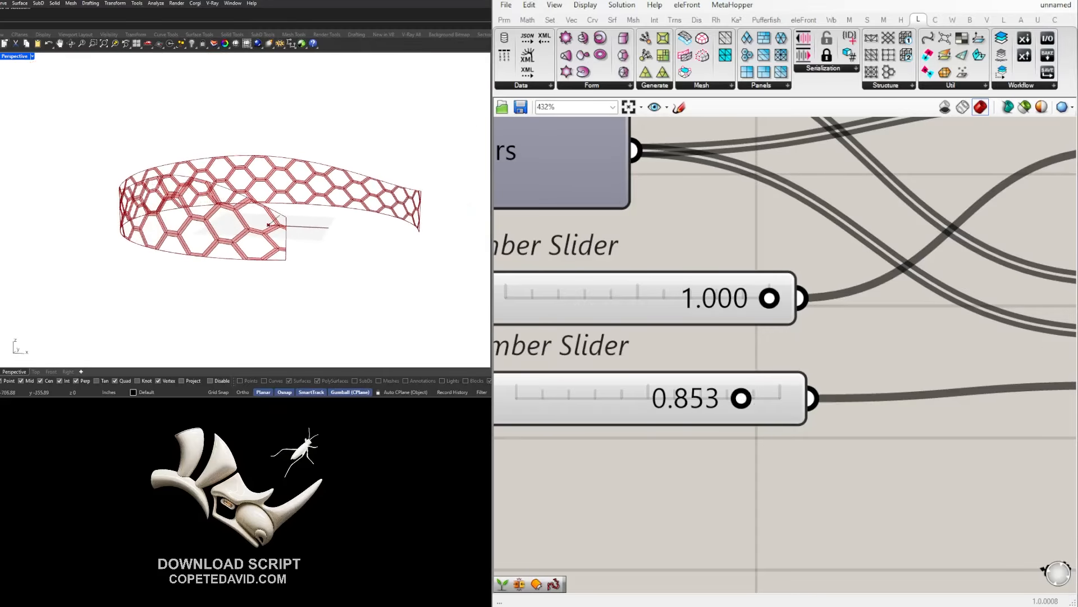
scroll(149, 213, "down", 4)
right_click_drag(157, 216, 208, 217)
scroll(809, 462, "down", 5)
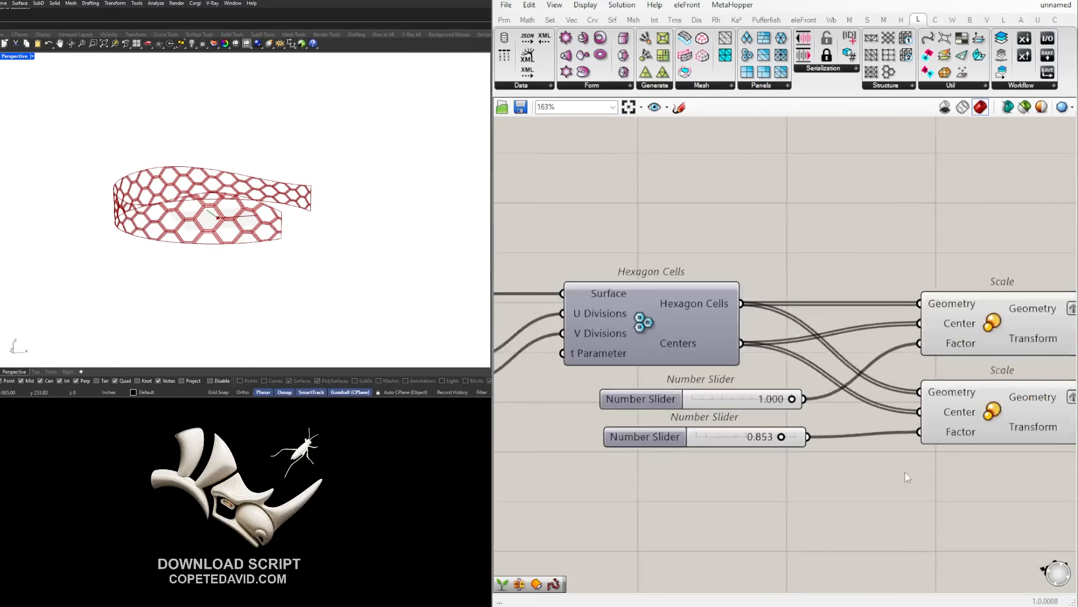
Nudge the lower Scale component into line with its factor slider and examine the lofted frames on the wall.
right_click_drag(905, 471, 666, 440)
left_click(786, 380)
left_click(853, 388)
left_click(803, 305)
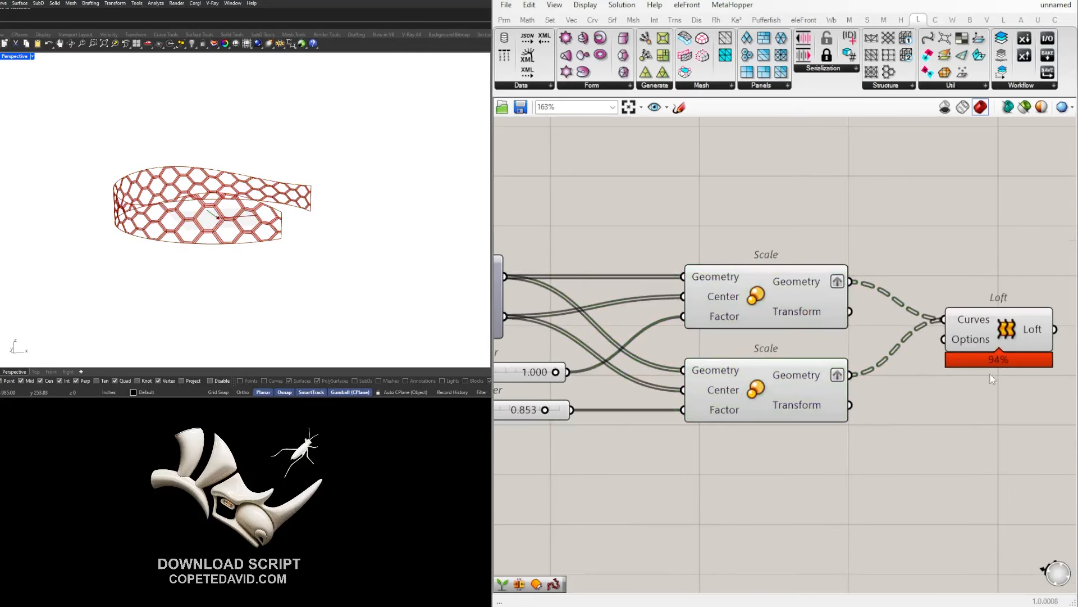
left_click(989, 337)
right_click_drag(314, 236, 252, 298)
left_click(1024, 450)
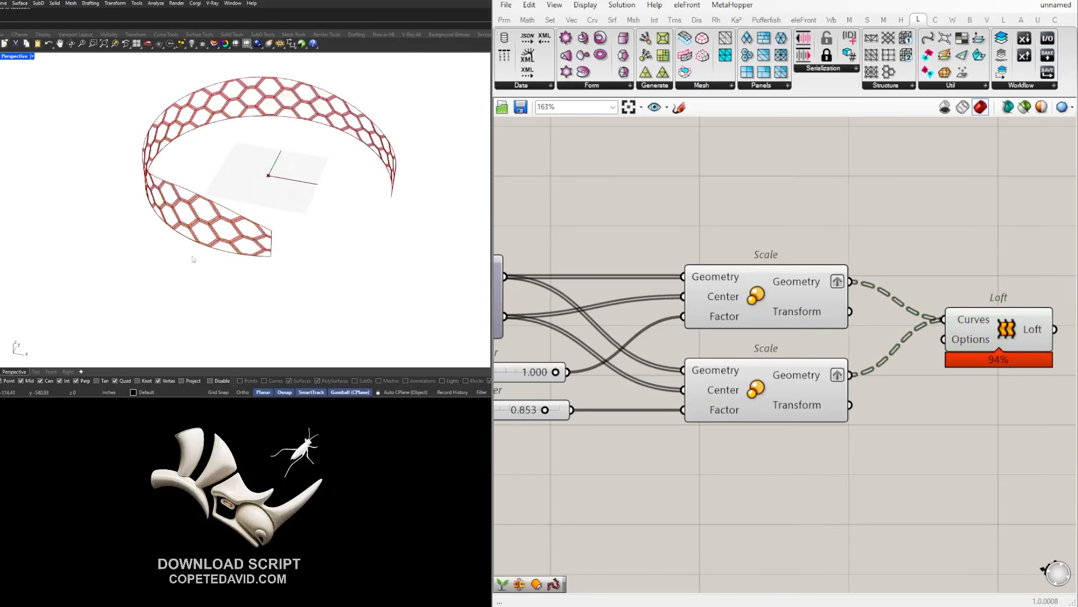
scroll(339, 257, "up", 4)
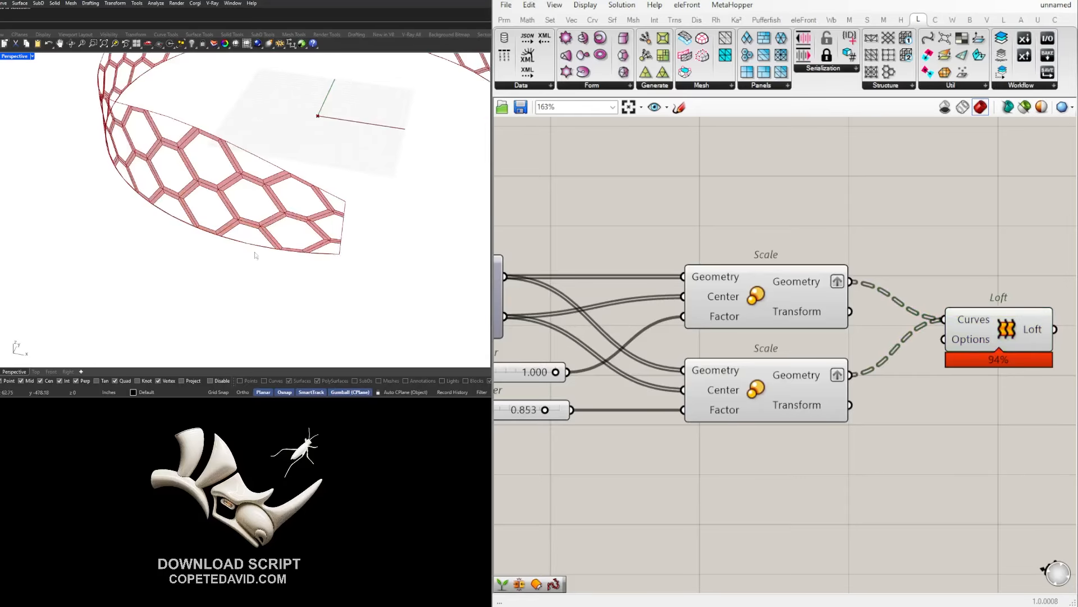
scroll(929, 340, "down", 2)
Shift the Construct Point, radius and angle sliders, Radians and Arc components slightly away from the Relay.
scroll(834, 301, "down", 5)
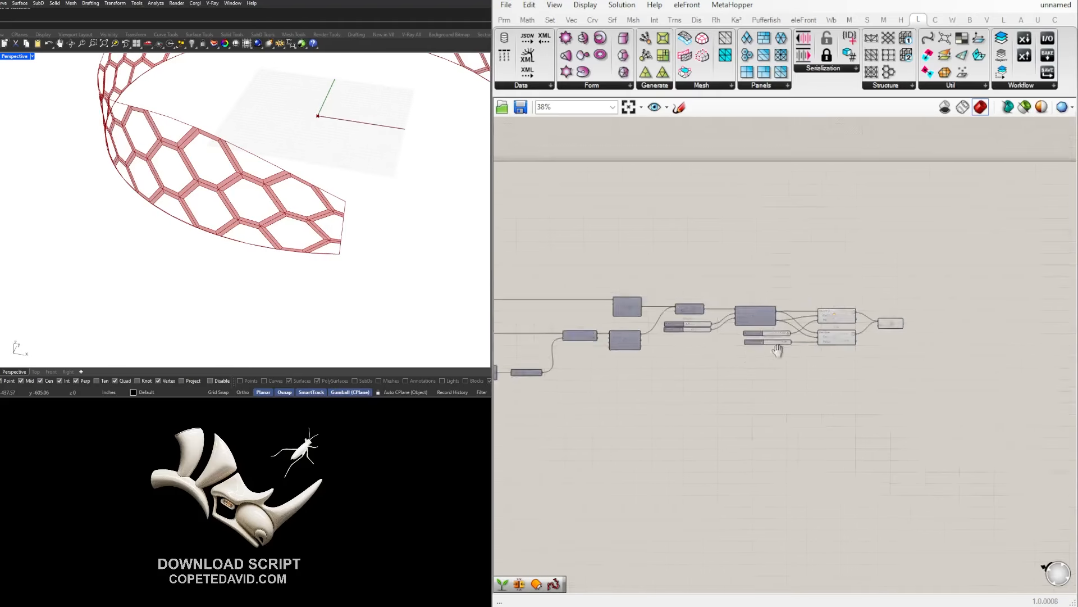
scroll(705, 323, "up", 5)
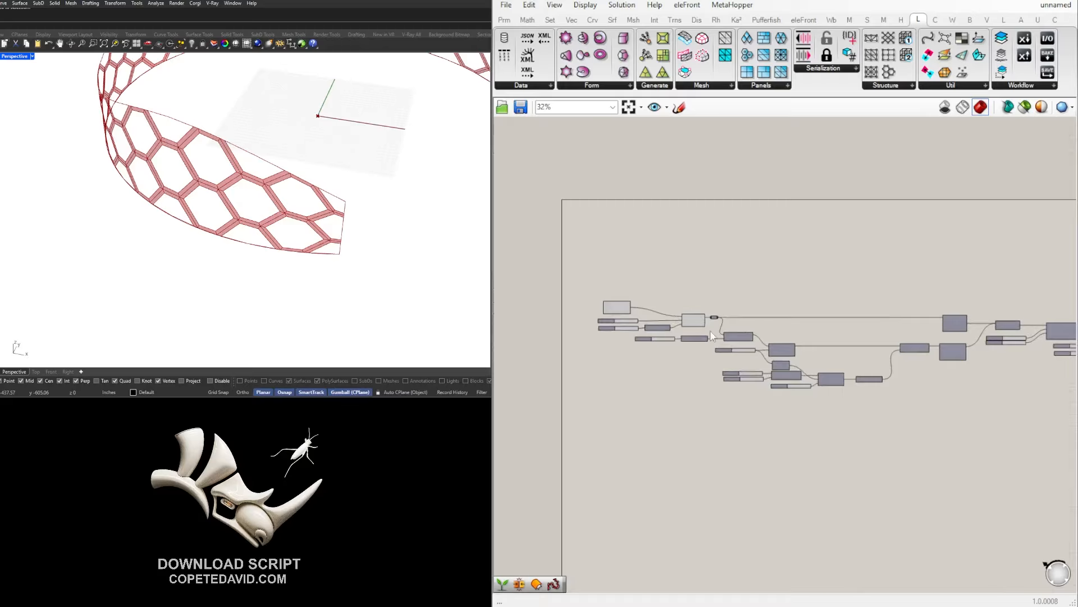
left_click(687, 312)
left_click(707, 343)
scroll(702, 321, "down", 3)
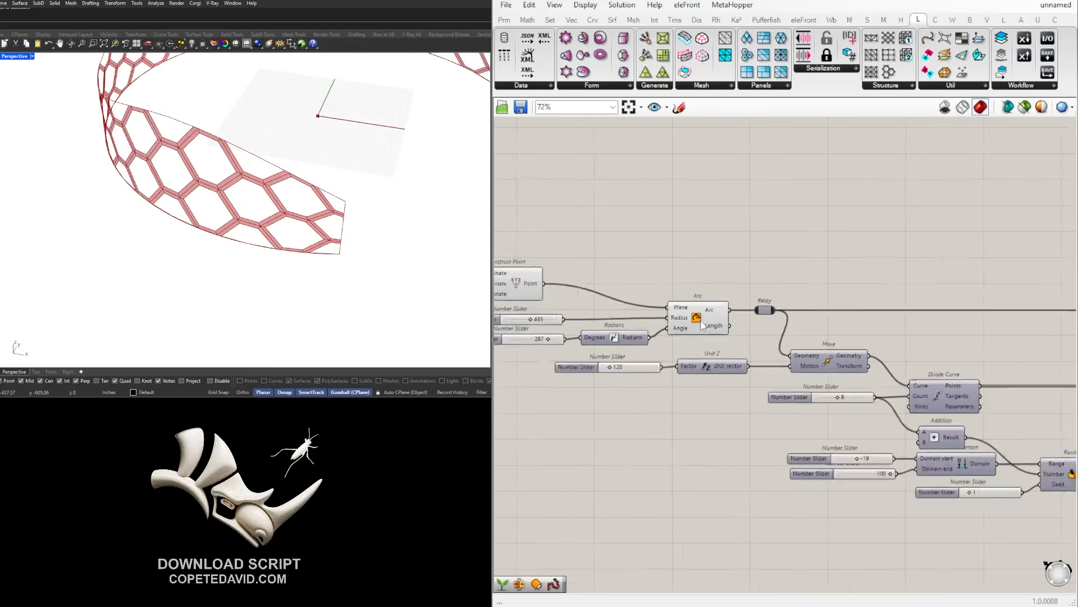
left_click_drag(706, 339, 538, 236)
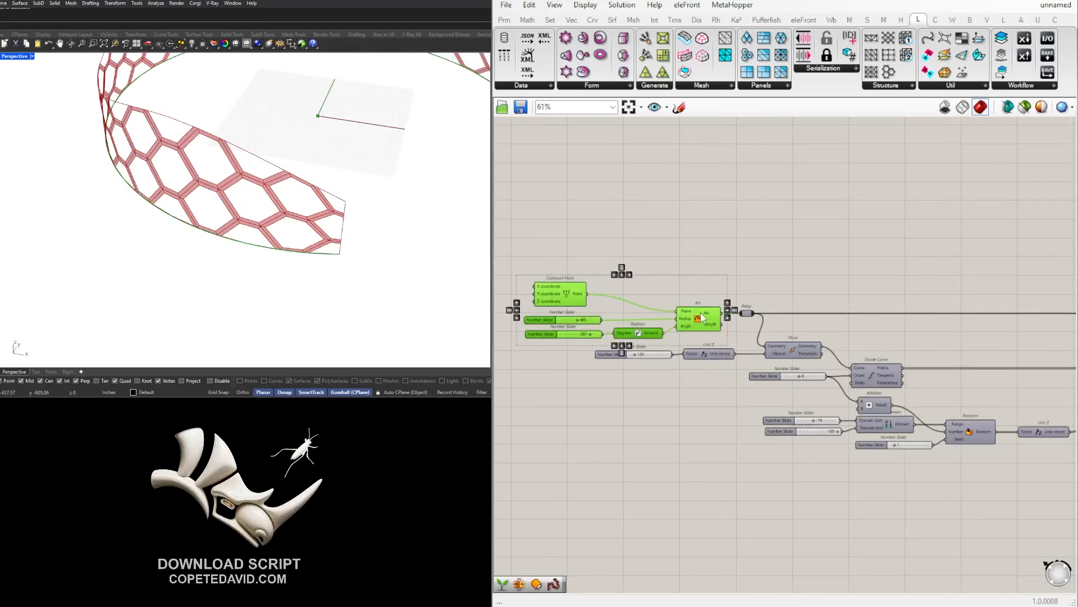
left_click_drag(706, 318, 696, 318)
left_click(589, 264)
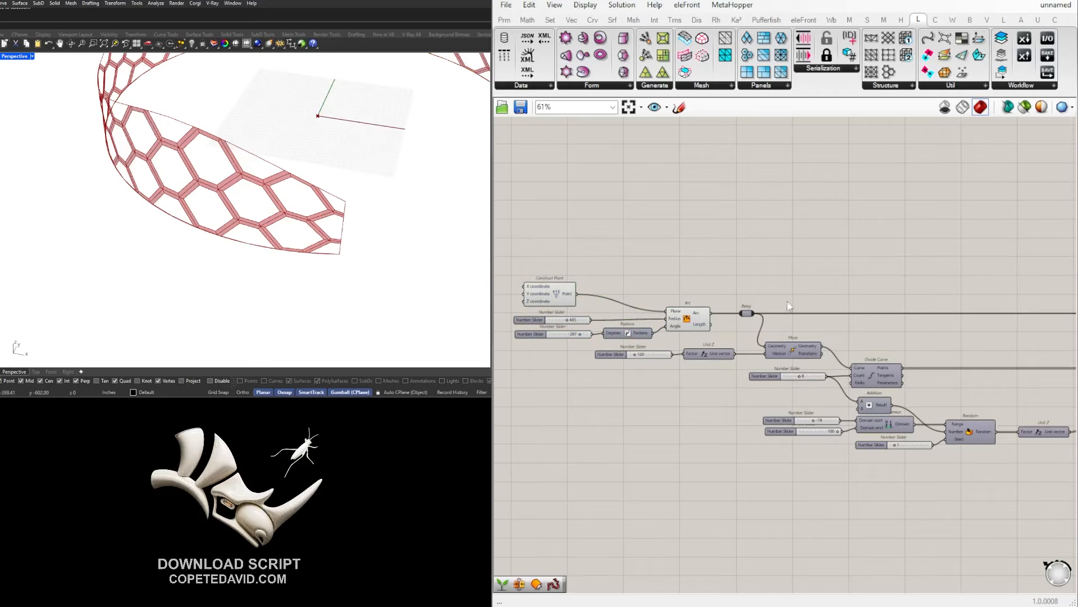
Add an Offset Curve component above the Relay and connect the Arc output to its Curve input.
scroll(792, 315, "up", 3)
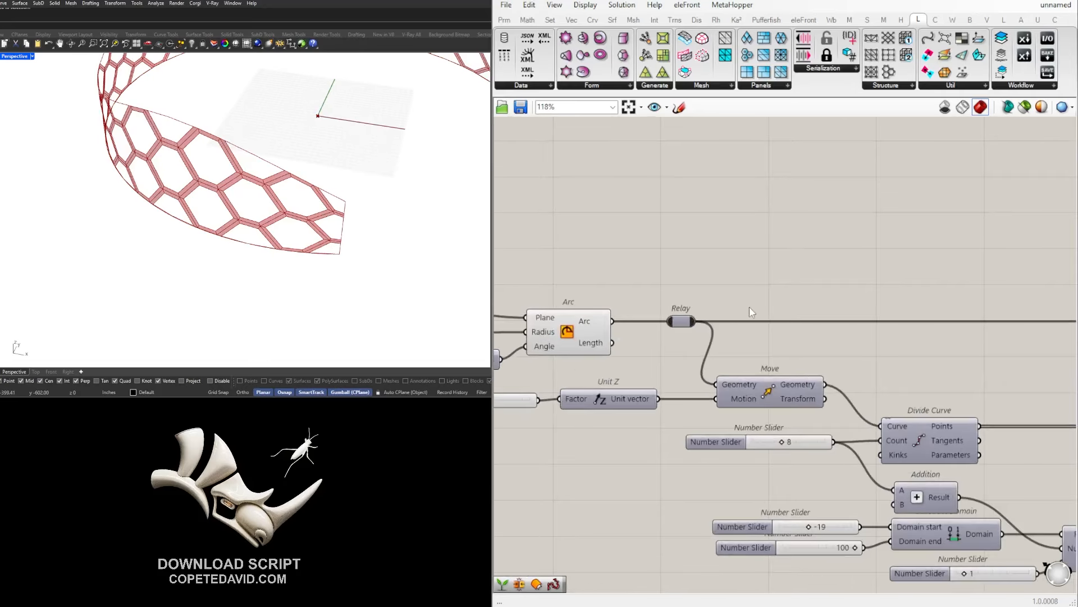
double_click(740, 272)
type("OFF")
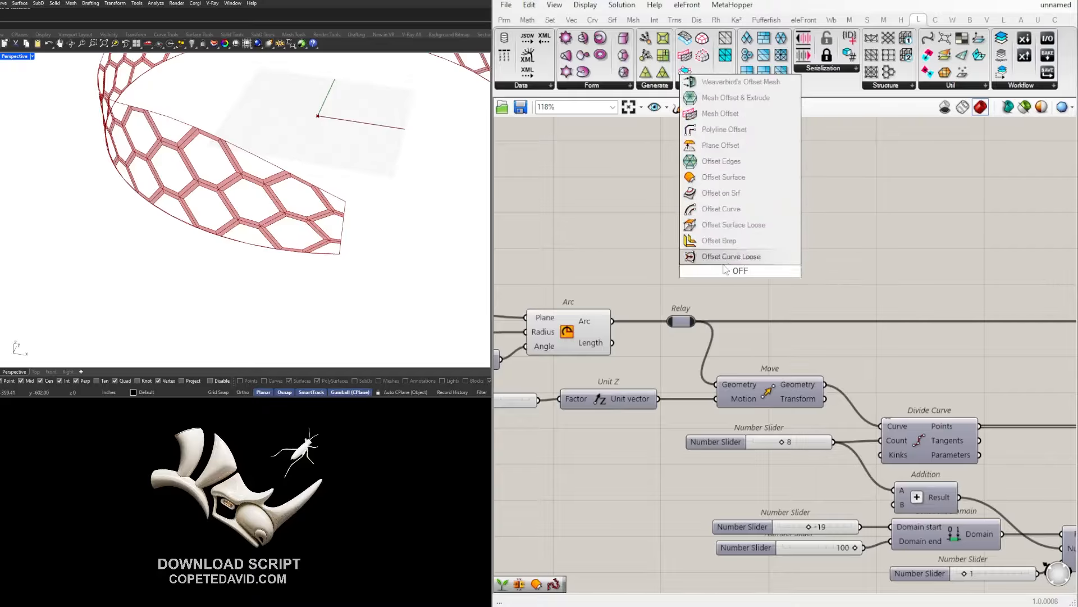
left_click(721, 209)
left_click_drag(613, 324, 697, 249)
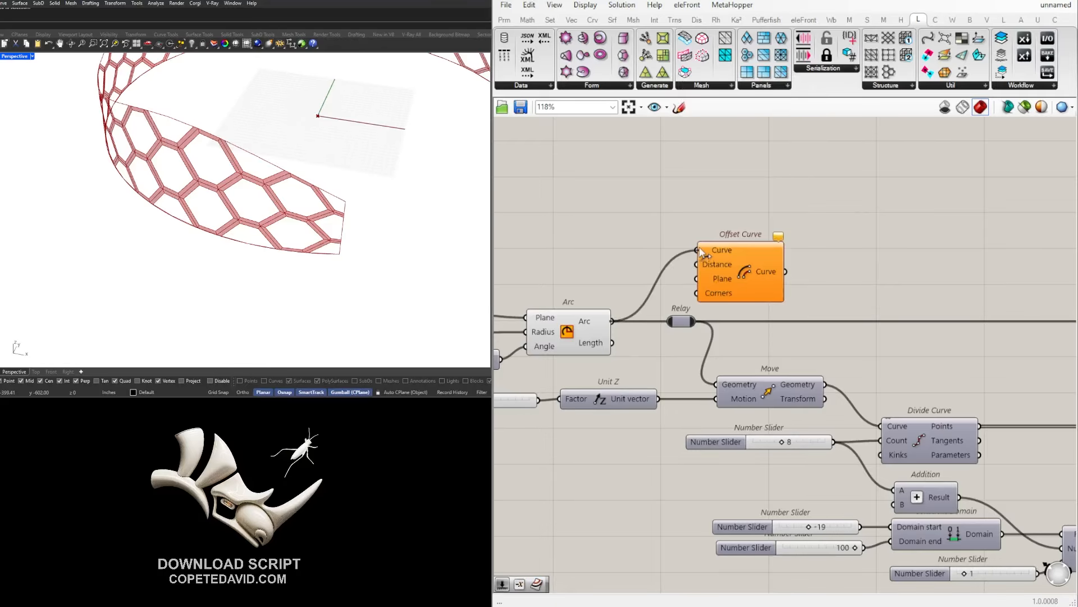
left_click_drag(741, 281, 757, 244)
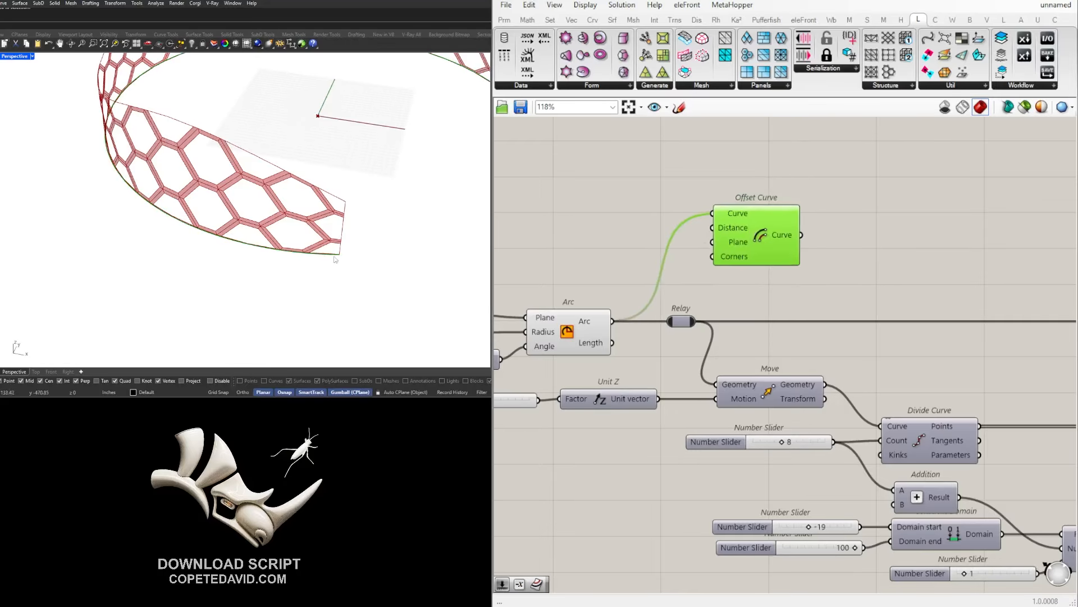
Add a Negative component beside the Offset Curve and connect its Result to the Distance input.
double_click(585, 235)
type("NEG")
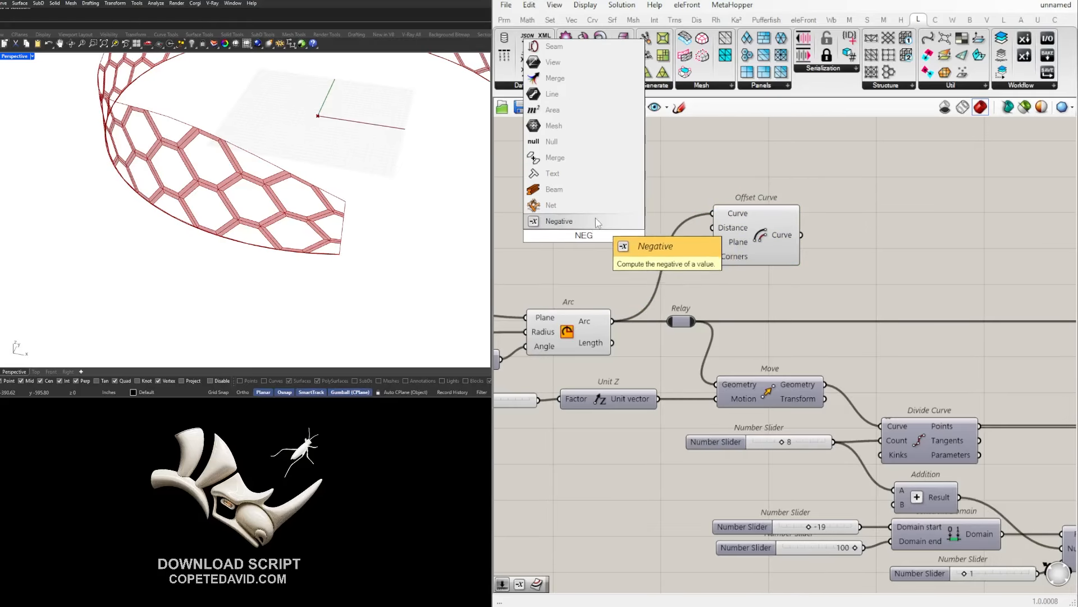
left_click(602, 225)
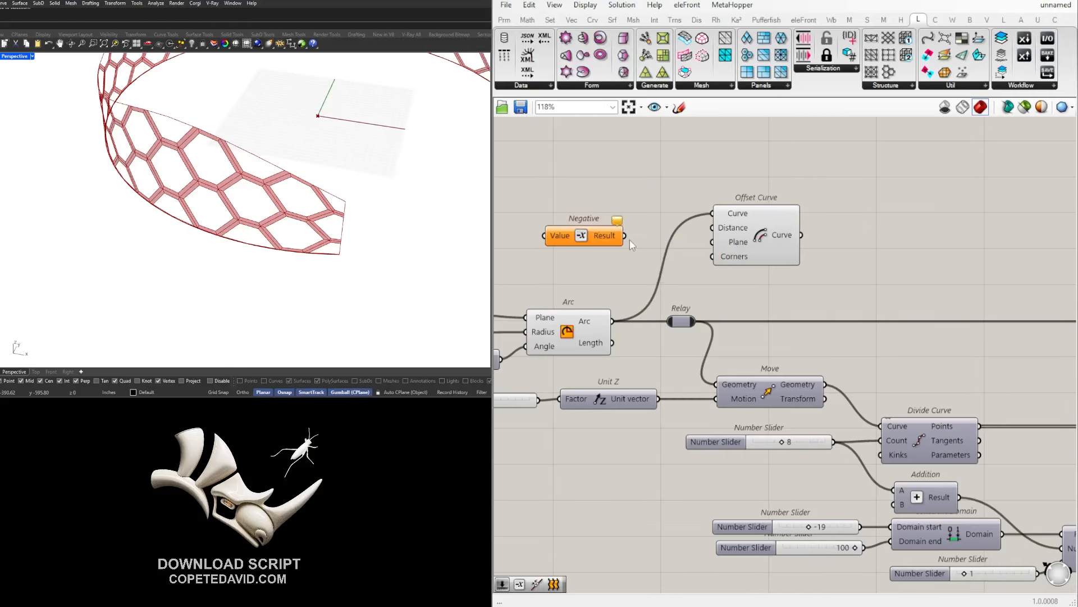
left_click_drag(629, 240, 716, 223)
mouse_move(625, 235)
left_mouse_down()
mouse_move(713, 227)
mouse_move(618, 233)
left_mouse_up()
scroll(219, 192, "down", 5)
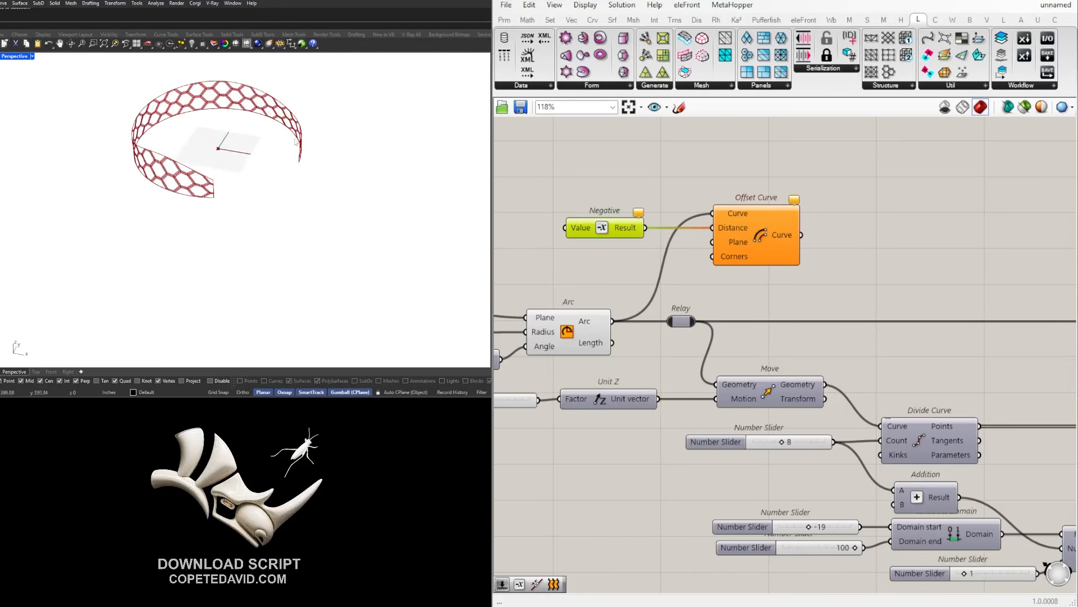
right_click_drag(627, 236, 712, 268)
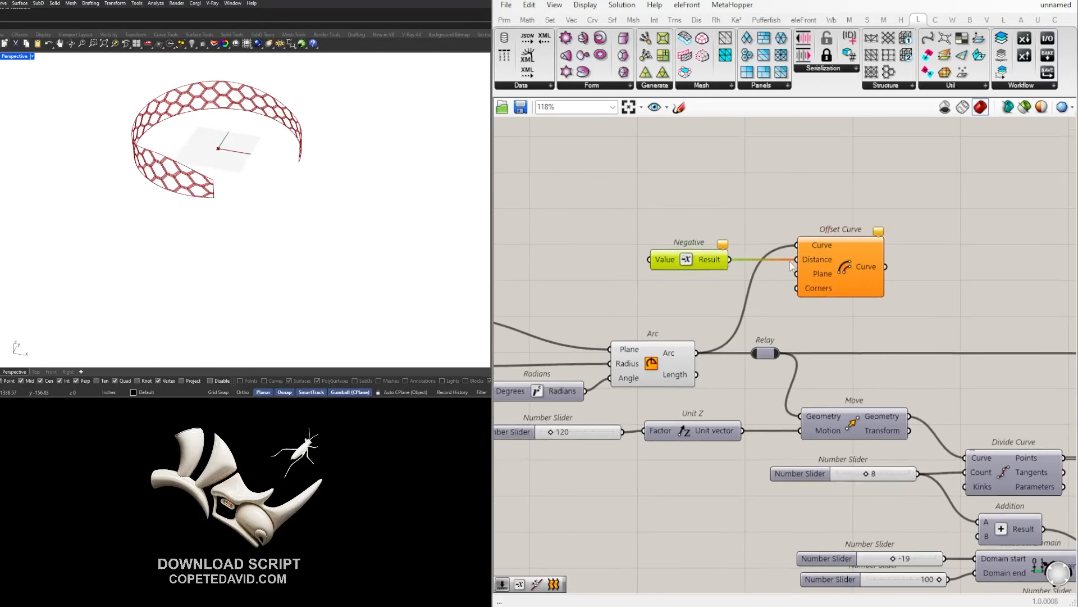
left_click_drag(708, 259, 724, 260)
Create a number slider with the value 24 and connect it to the Negative component's Value input.
double_click(582, 258)
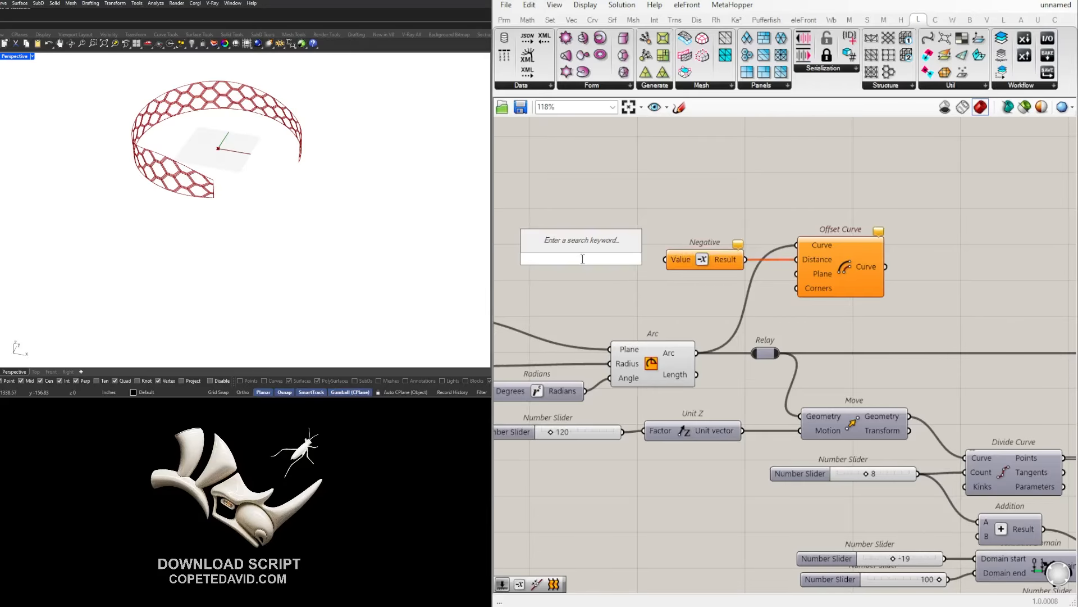
type("24")
key("Return")
scroll(621, 250, "up", 4)
left_click_drag(686, 266, 692, 267)
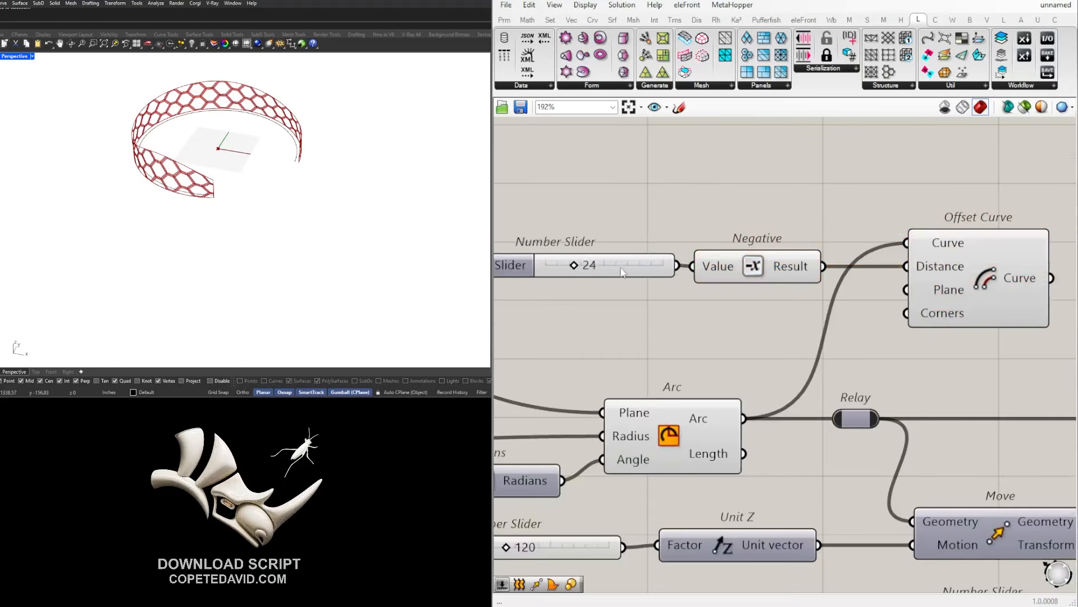
Set the offset distance slider to 20.
left_click(573, 265)
scroll(574, 265, "up", 5)
mouse_move(577, 266)
left_mouse_down()
mouse_move(720, 265)
mouse_move(576, 271)
left_mouse_up()
left_click(621, 229)
scroll(620, 229, "down", 5)
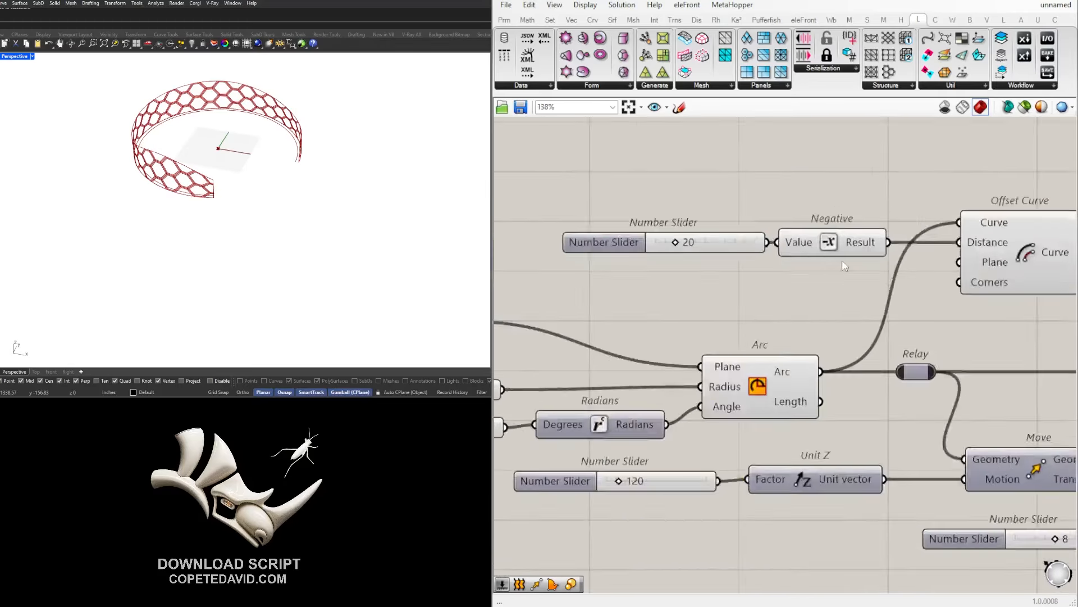
Highlight the Offset Curve component and examine the offset arc inside the hexagon wall.
right_click_drag(841, 261, 710, 285)
left_click(893, 275)
scroll(231, 195, "up", 3)
scroll(227, 183, "down", 3)
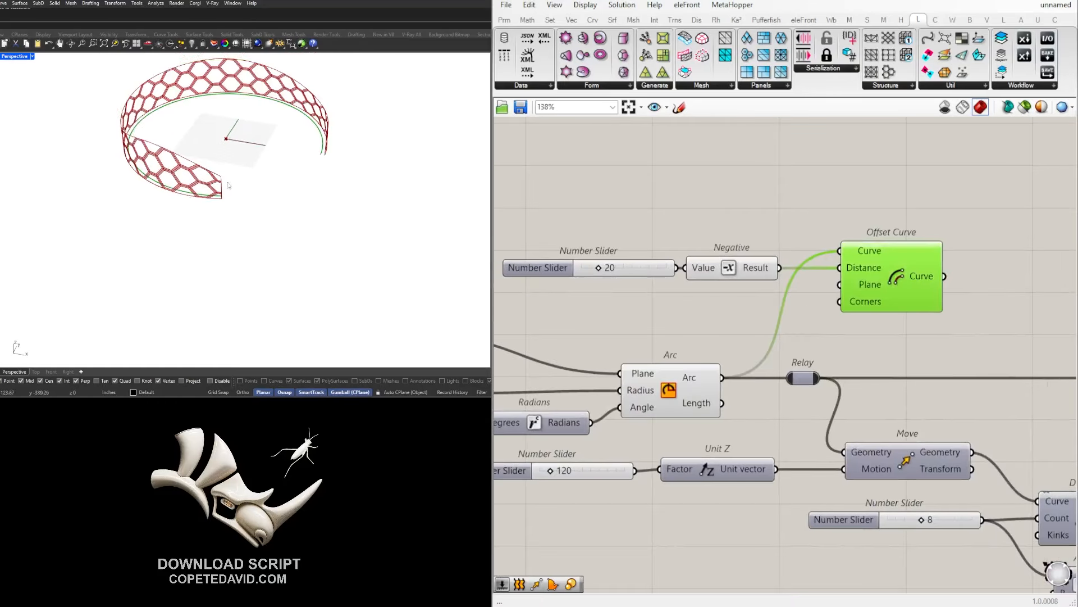
scroll(302, 99, "up", 3)
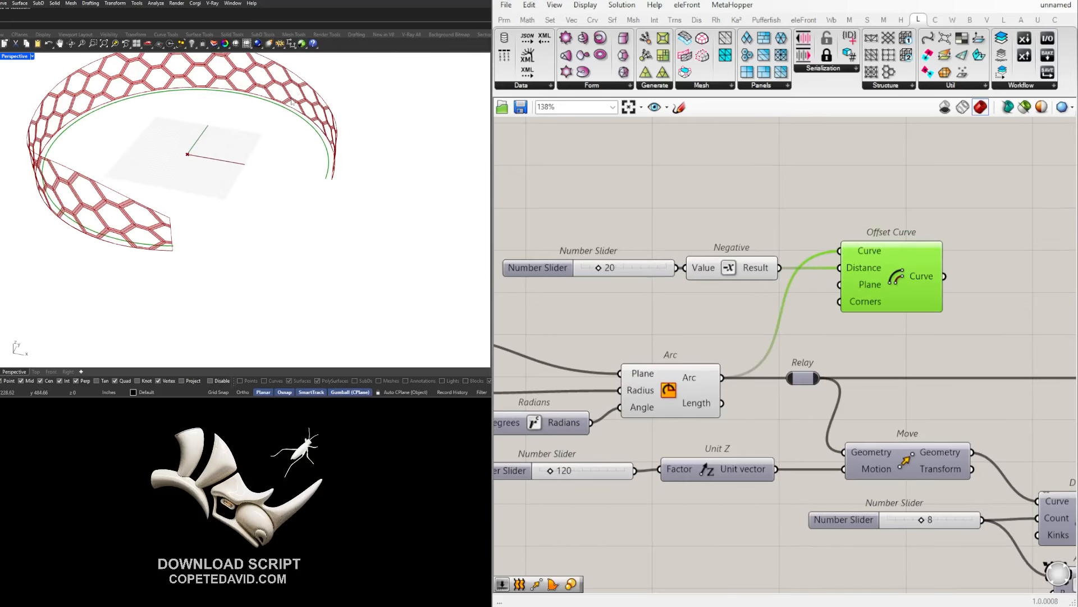
left_click(838, 194)
Review the definition from the arc through to the final Loft, highlighting the Loft and the Offset Curve.
scroll(746, 234, "down", 5)
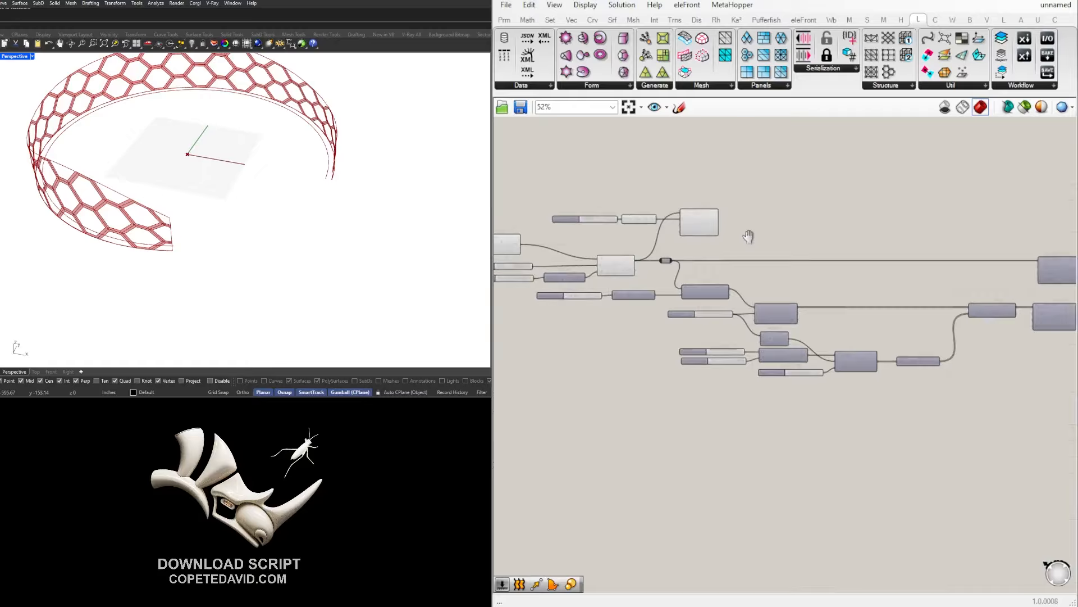
scroll(665, 288, "up", 2)
scroll(666, 287, "down", 1)
mouse_move(642, 315)
right_mouse_down()
mouse_move(651, 321)
mouse_move(662, 309)
right_mouse_up()
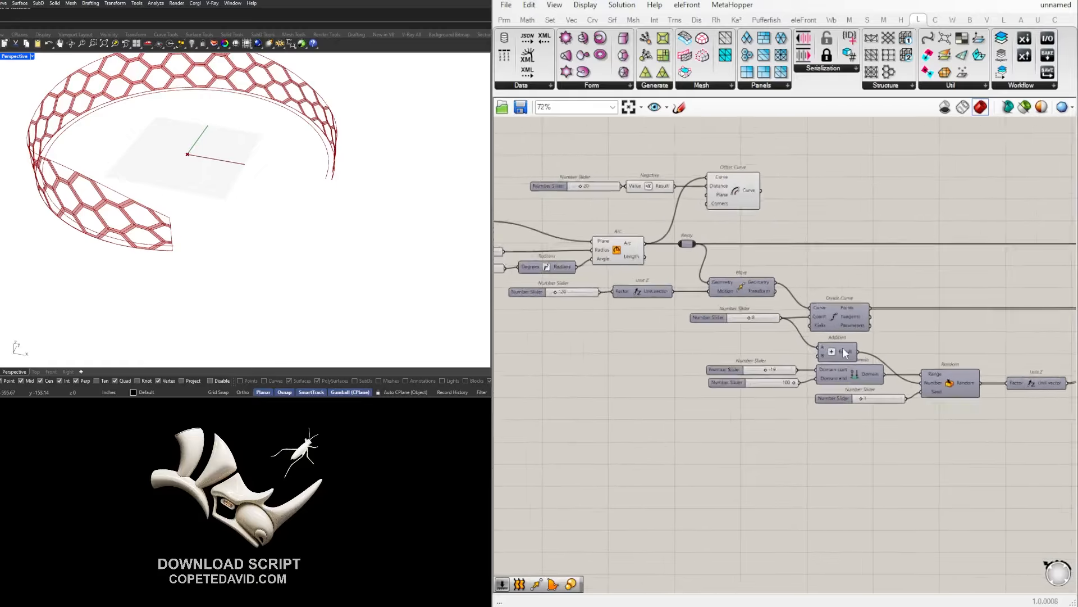
scroll(865, 331, "up", 1)
right_click_drag(876, 323, 736, 377)
scroll(736, 377, "down", 1)
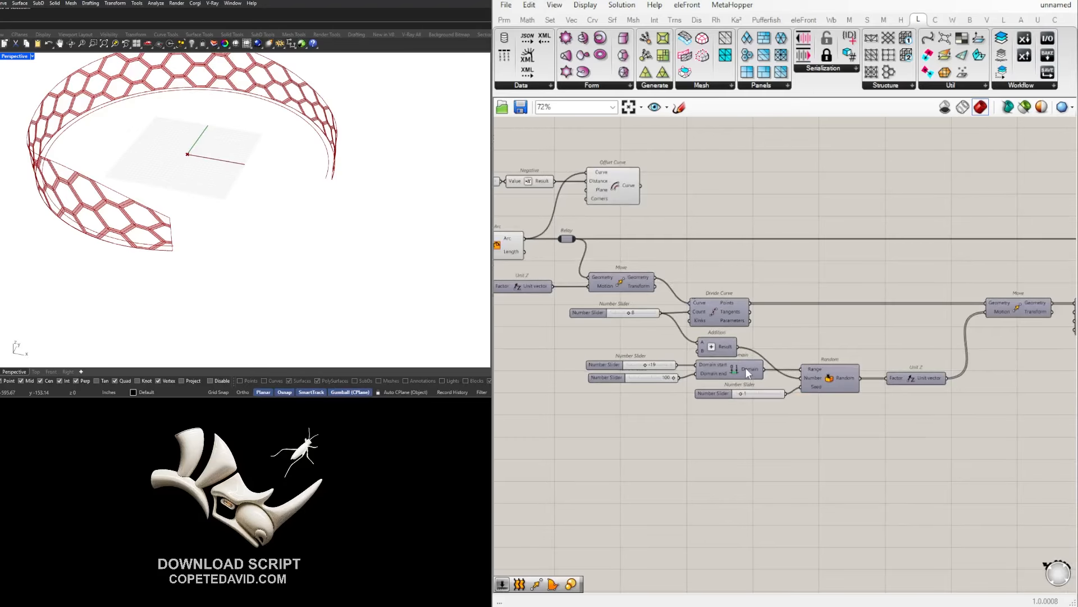
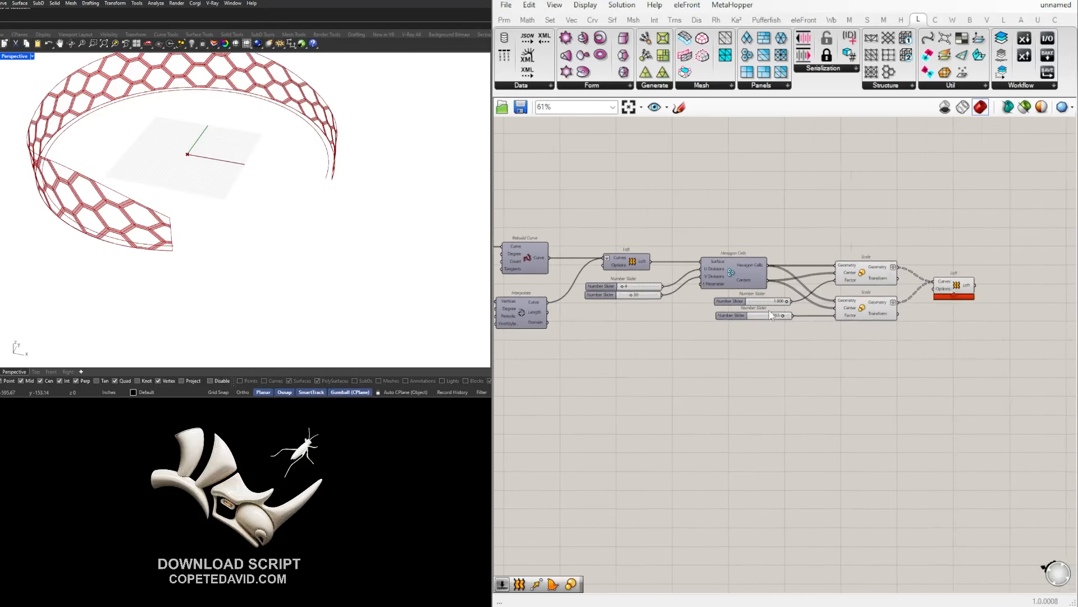
left_click_drag(987, 348, 911, 256)
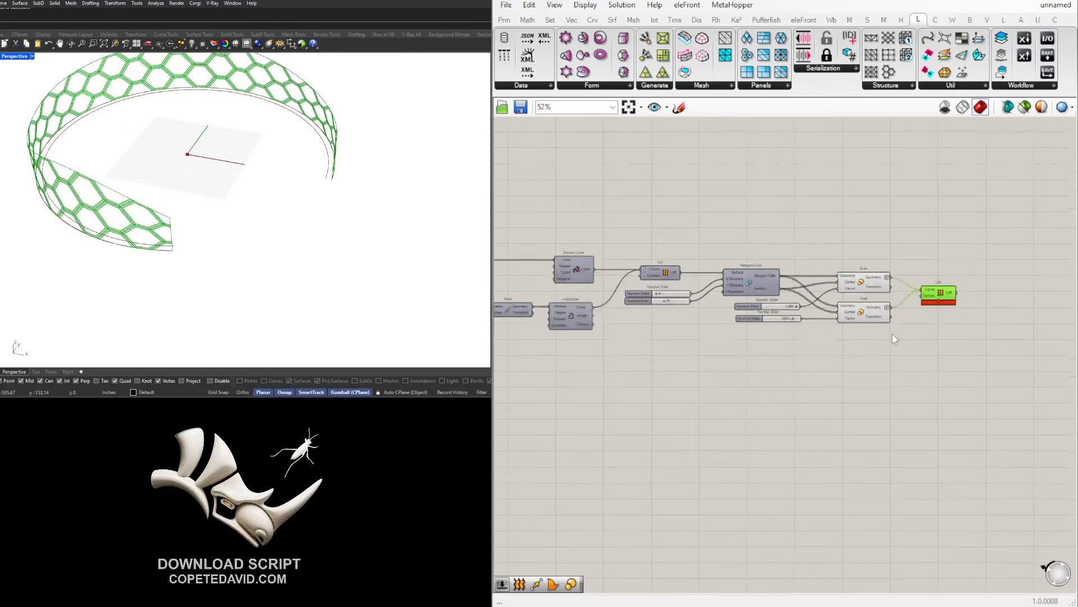
left_click(582, 265)
left_click(616, 273)
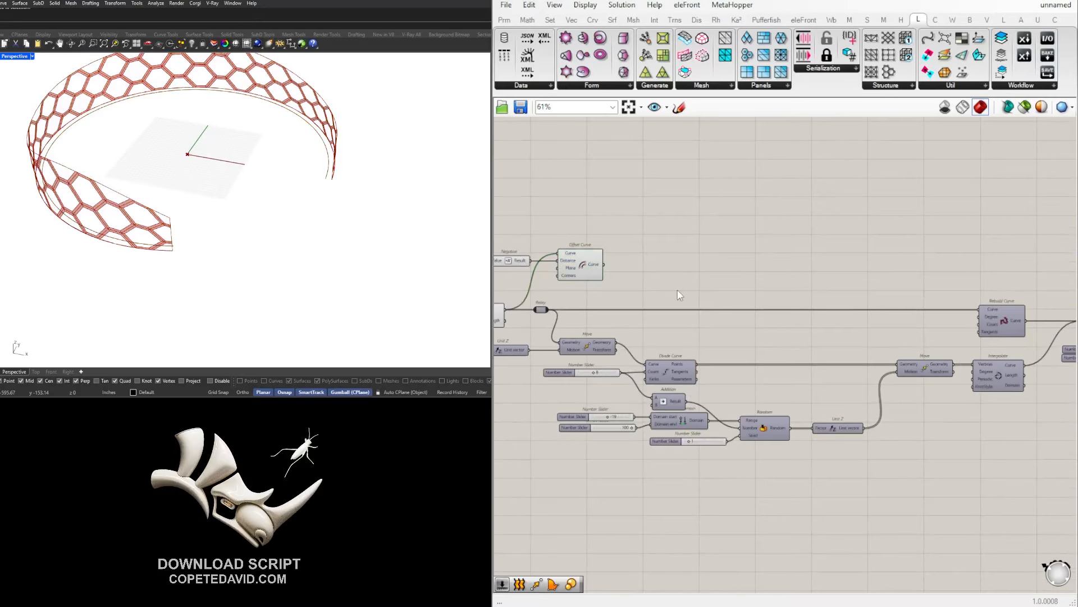
Move the Relay and the components after it lower on the canvas, making room beside the Offset Curve.
scroll(677, 290, "down", 3)
scroll(848, 327, "down", 1)
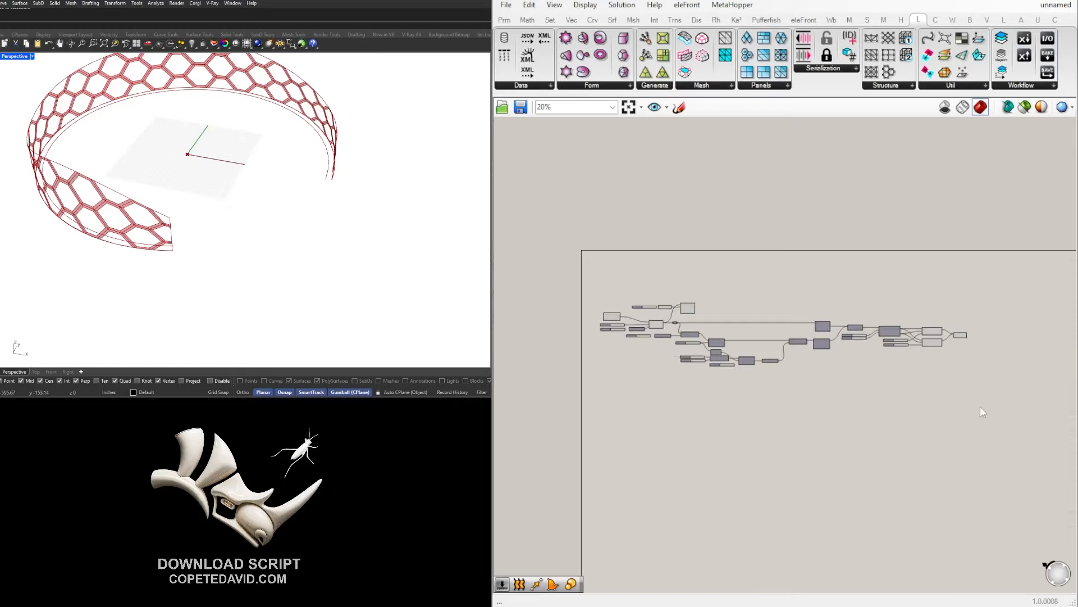
left_click_drag(992, 424, 673, 318)
scroll(660, 368, "up", 4)
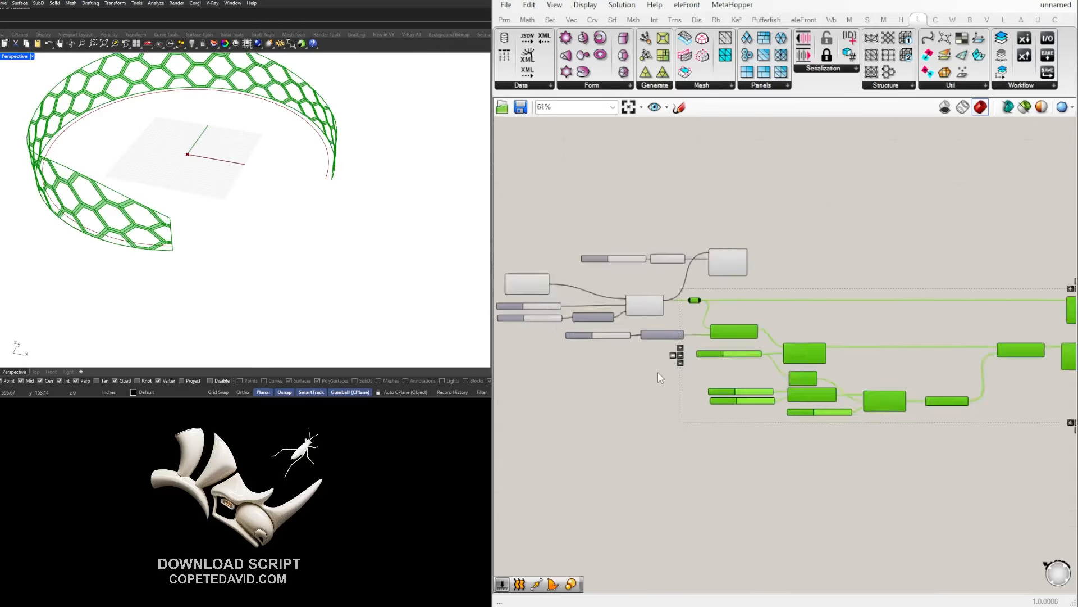
scroll(595, 316, "down", 2)
right_click_drag(713, 348, 744, 322)
left_click(744, 323)
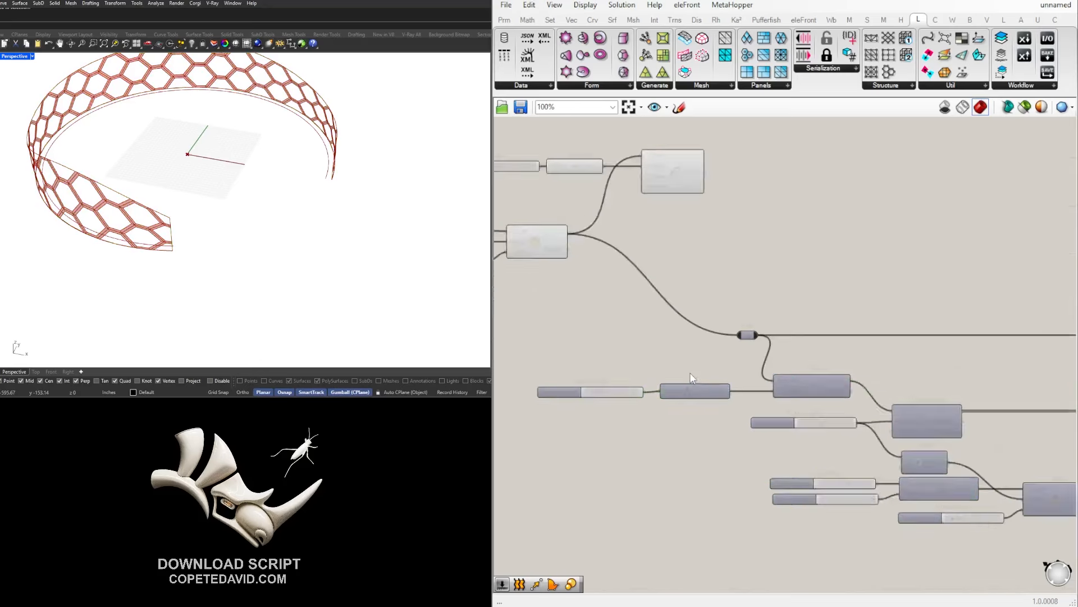
Review the start of the wall chain around the Relay, Move and Divide Curve components, including their input sliders.
scroll(683, 370, "up", 4)
left_click_drag(608, 396, 560, 389)
scroll(582, 396, "up", 5)
left_click(649, 332)
scroll(709, 340, "down", 7)
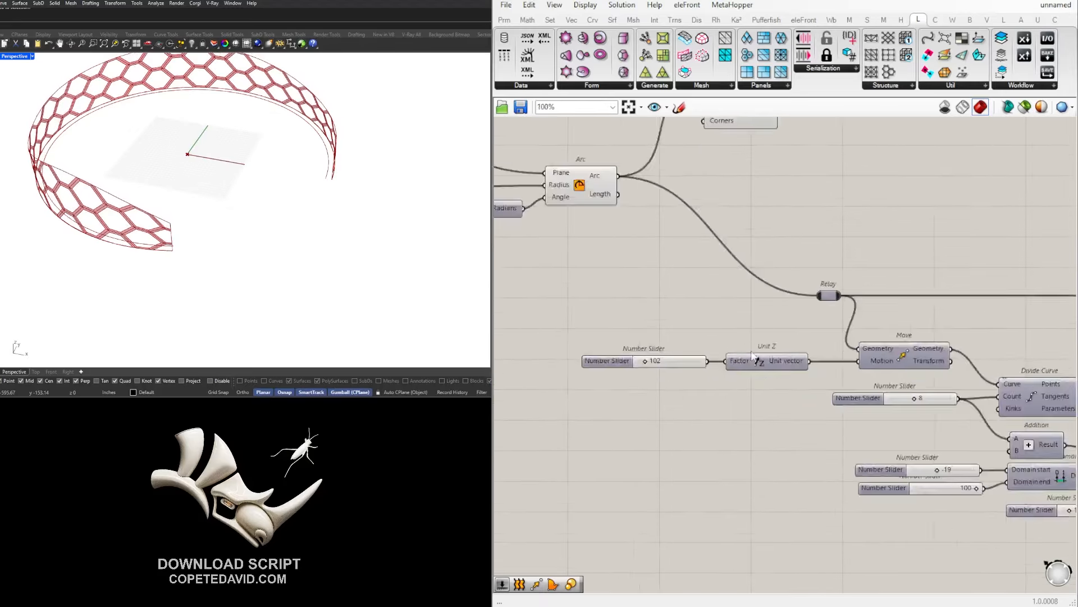
right_click_drag(916, 393, 750, 389)
scroll(750, 389, "up", 4)
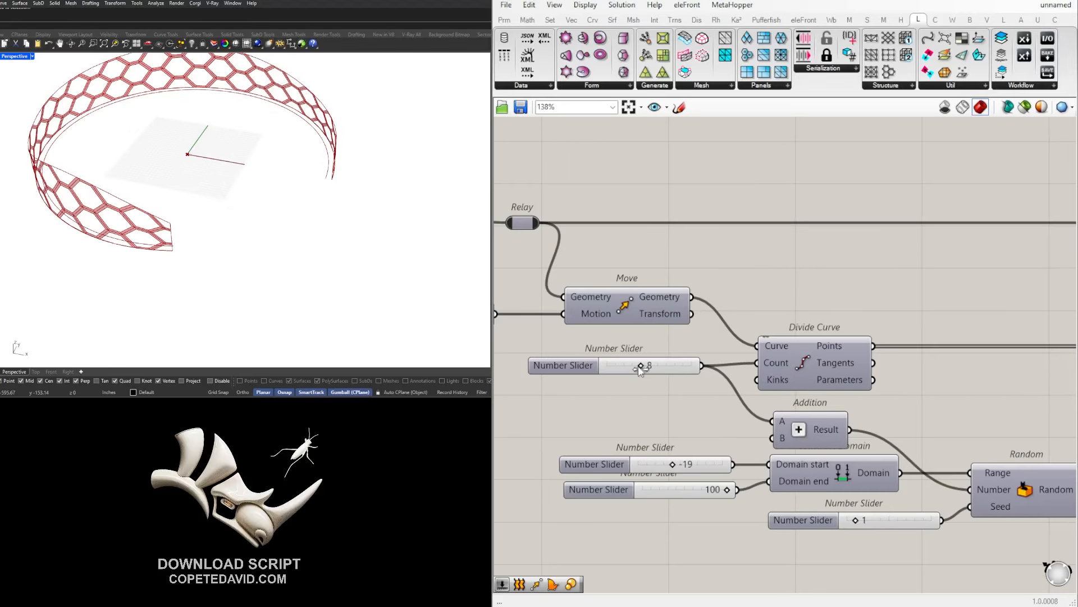
scroll(651, 371, "down", 14)
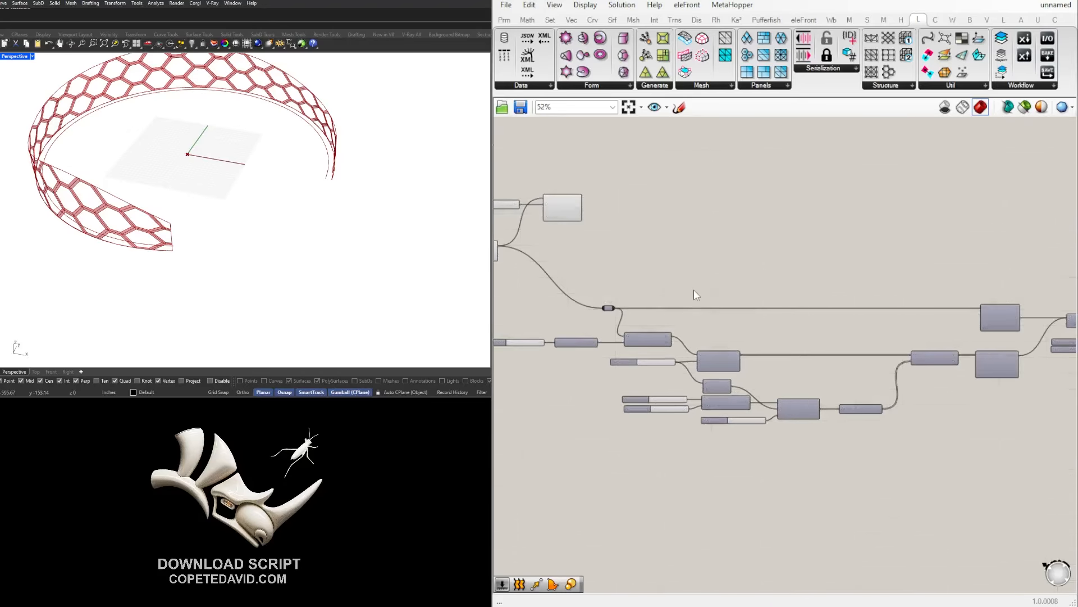
Select the chain from the Relay to the final Loft, leaving out the height, division count, domain and seed sliders.
left_click_drag(968, 393, 725, 330)
scroll(729, 331, "up", 8)
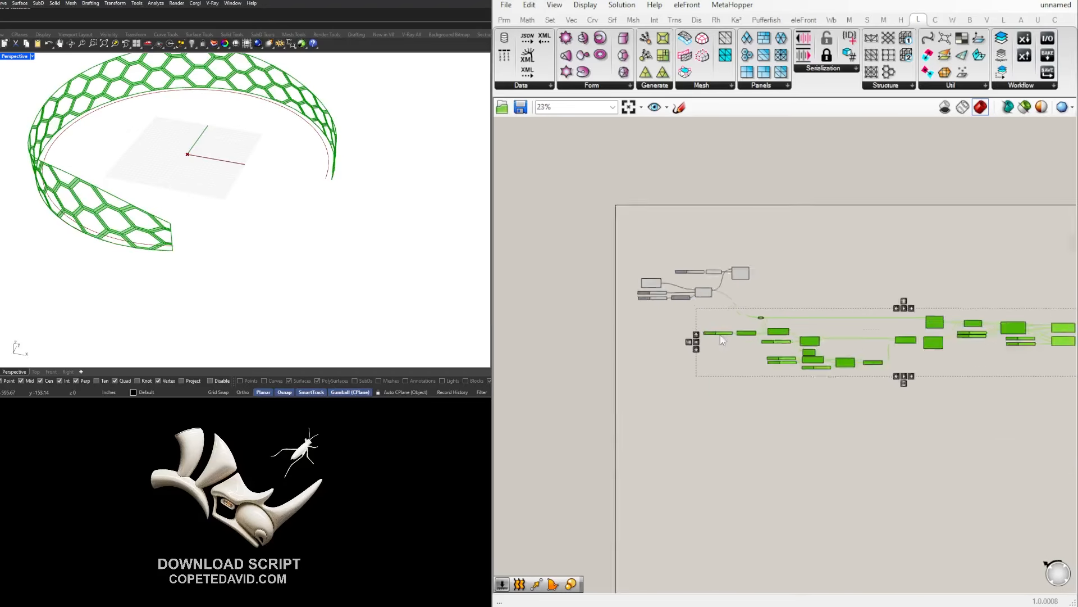
scroll(768, 332, "up", 4)
left_click(645, 331, "ctrl")
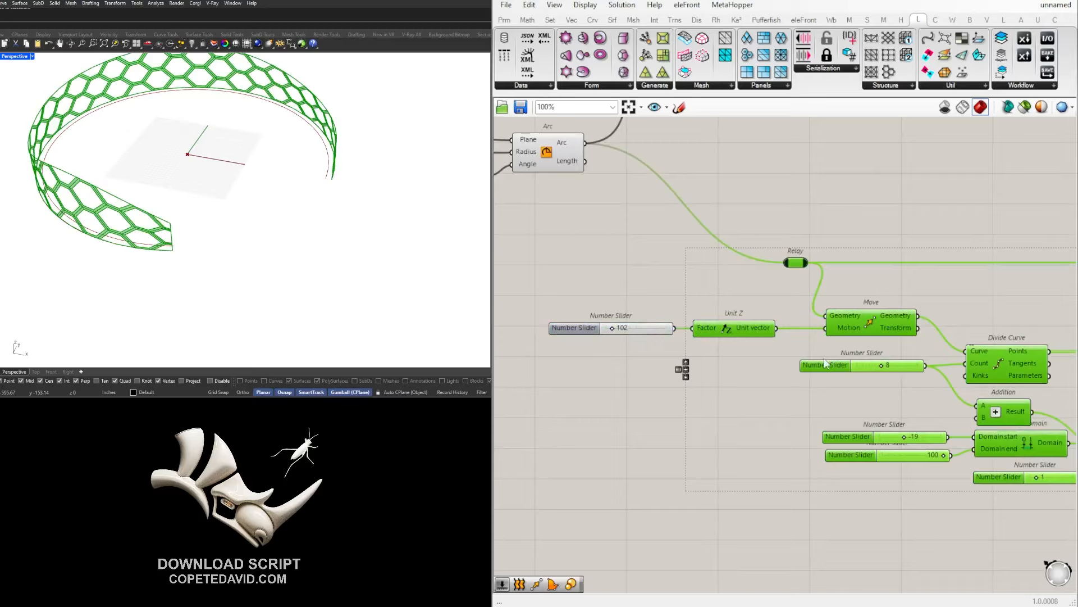
left_click(855, 366, "ctrl")
left_click_drag(892, 473, 853, 411, "ctrl")
right_click_drag(1023, 464, 719, 418)
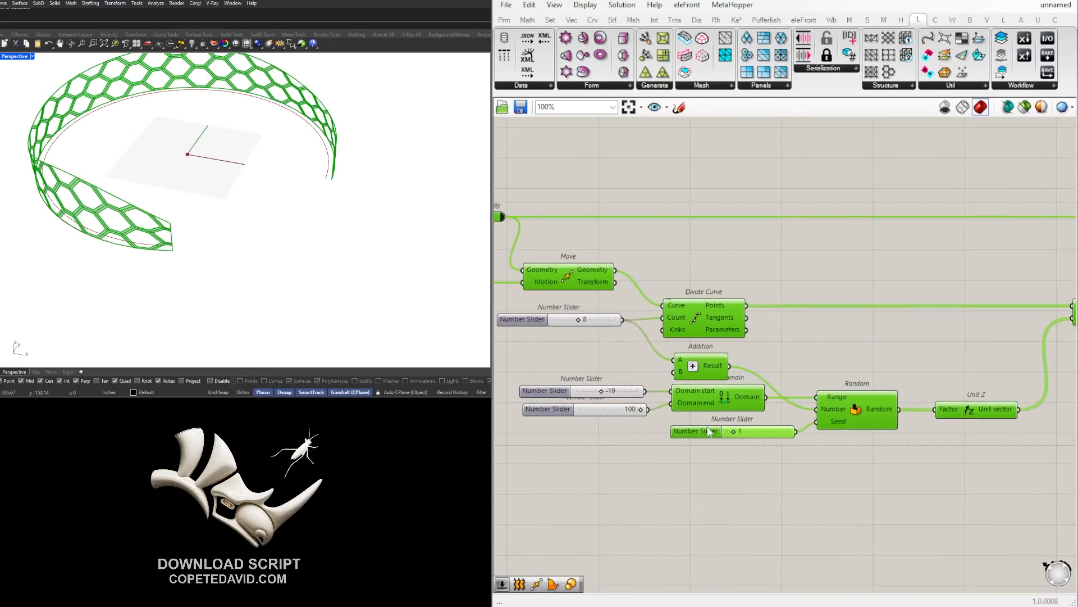
left_click(708, 429, "ctrl")
Exclude the hexagon division and scale factor sliders from the selection too, and place a copy of the selected chain below the original.
scroll(767, 425, "down", 3)
right_click_drag(979, 379, 828, 372)
right_click_drag(1043, 360, 771, 355)
left_click_drag(762, 368, 731, 328, "ctrl")
left_click_drag(910, 375, 877, 343, "ctrl")
right_click_drag(973, 372, 702, 336)
scroll(883, 362, "down", 5)
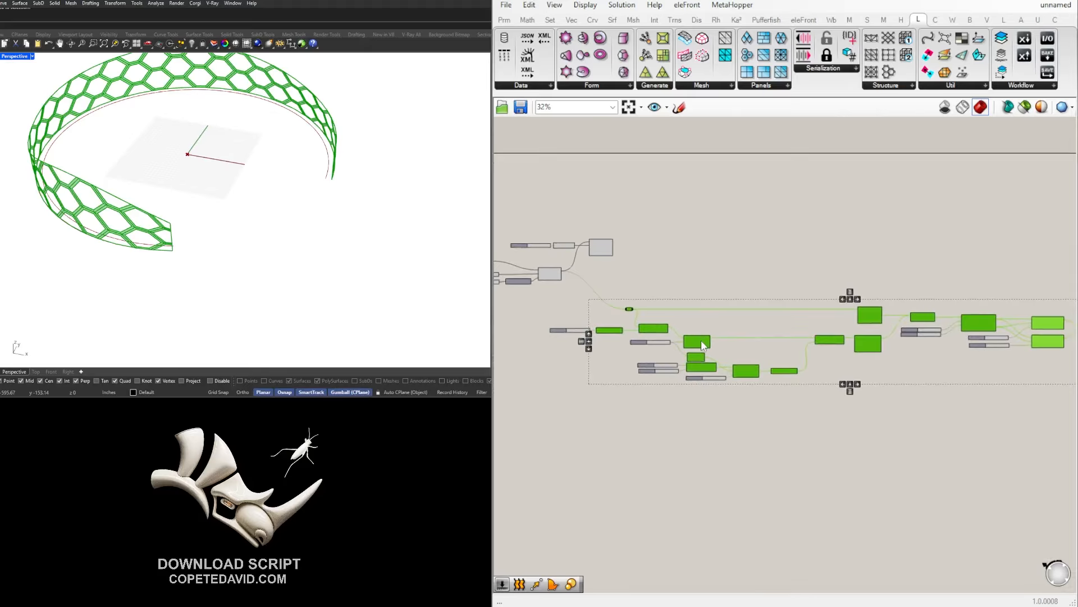
left_click_drag(701, 342, 709, 423)
Highlight the Arc, the copied Loft and the original Loft to compare the two chains in the viewport.
scroll(681, 390, "up", 3)
right_click_drag(616, 296, 673, 277)
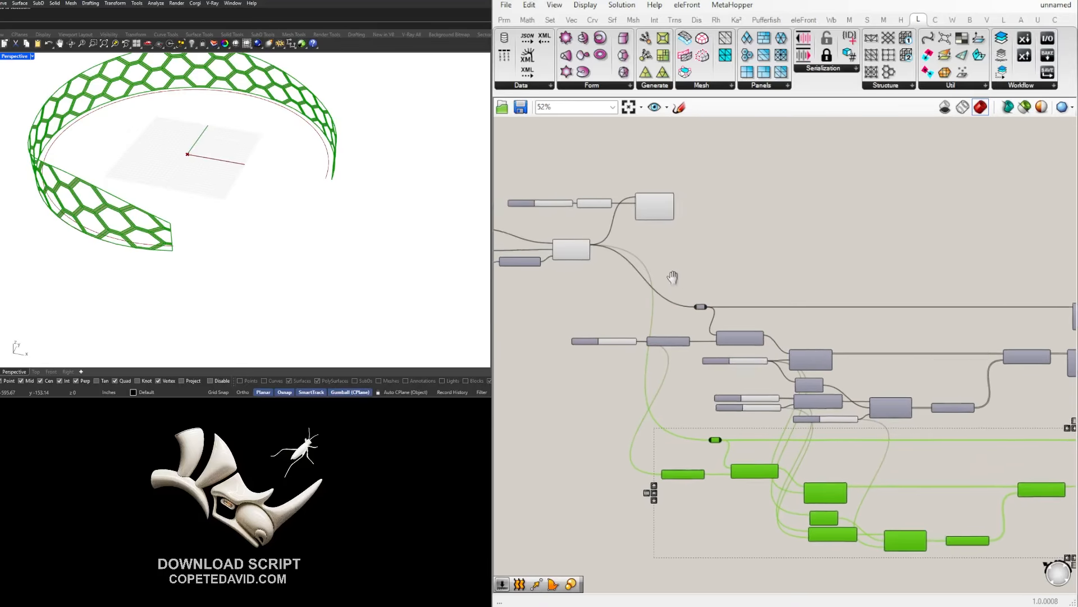
scroll(579, 250, "up", 4)
left_click(591, 246)
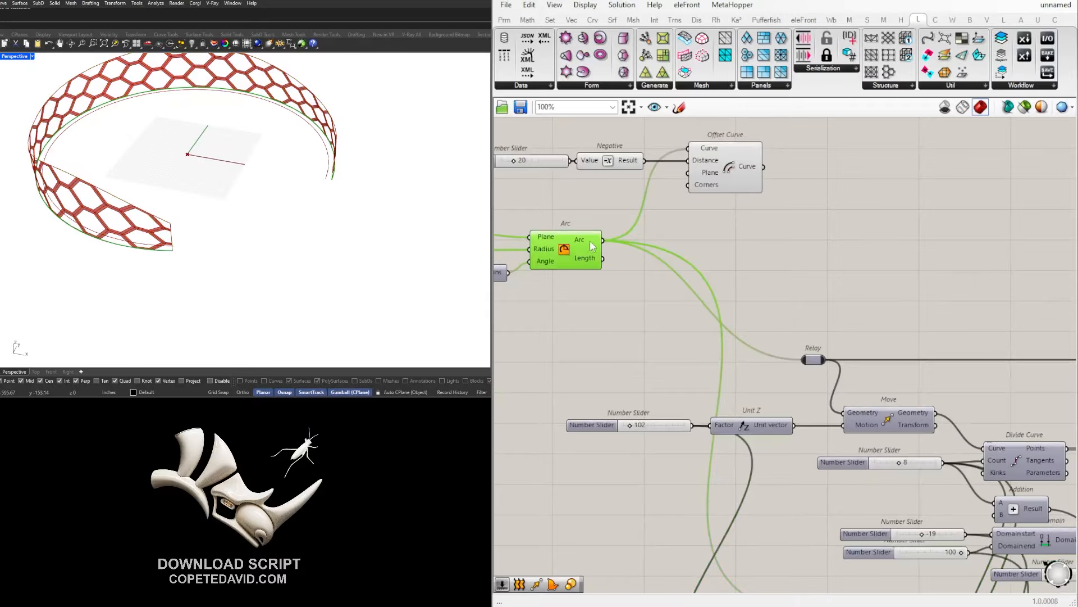
scroll(591, 245, "down", 5)
scroll(696, 389, "up", 2)
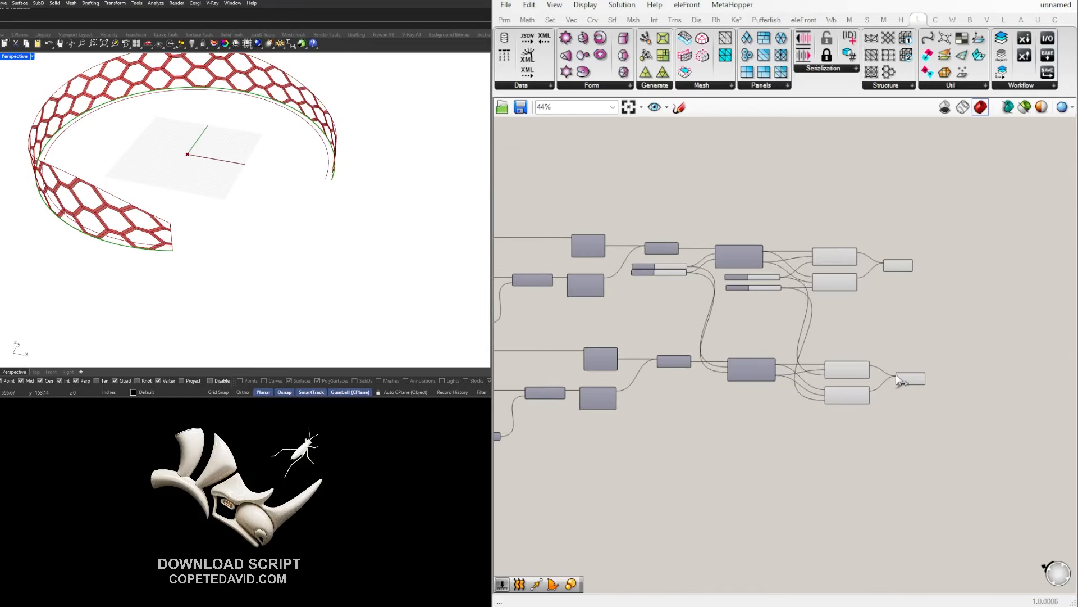
left_click(910, 375)
left_click(902, 268)
right_click_drag(698, 288, 833, 306)
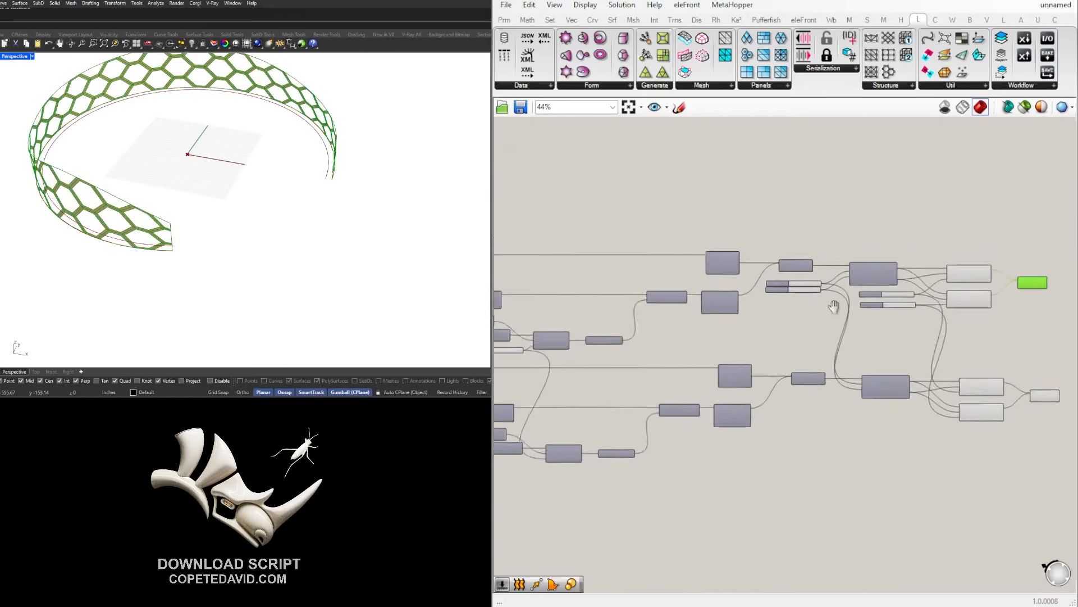
Trace the copied chain from the Offset Curve area to its end and highlight the copied Loft.
left_click(512, 207)
right_click_drag(512, 207, 897, 216)
scroll(744, 187, "up", 5)
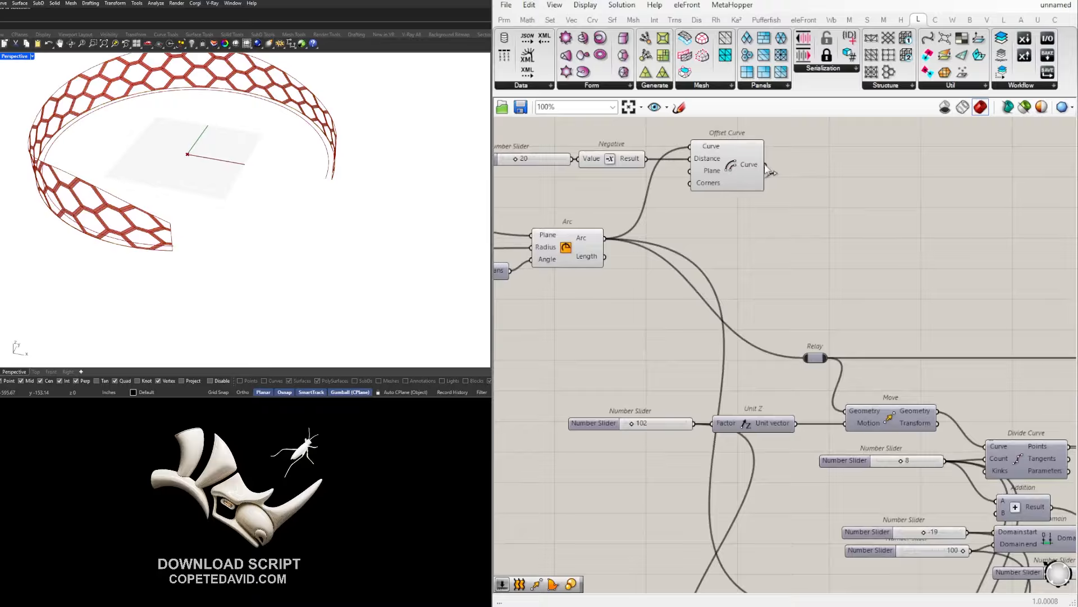
scroll(771, 171, "down", 3)
scroll(818, 418, "up", 2)
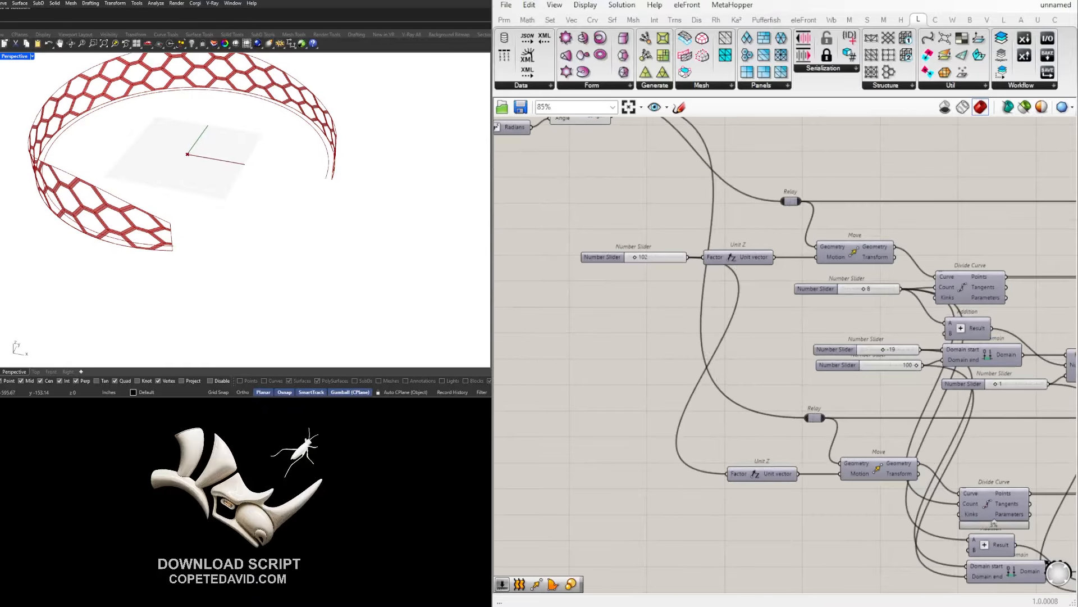
scroll(987, 353, "down", 3)
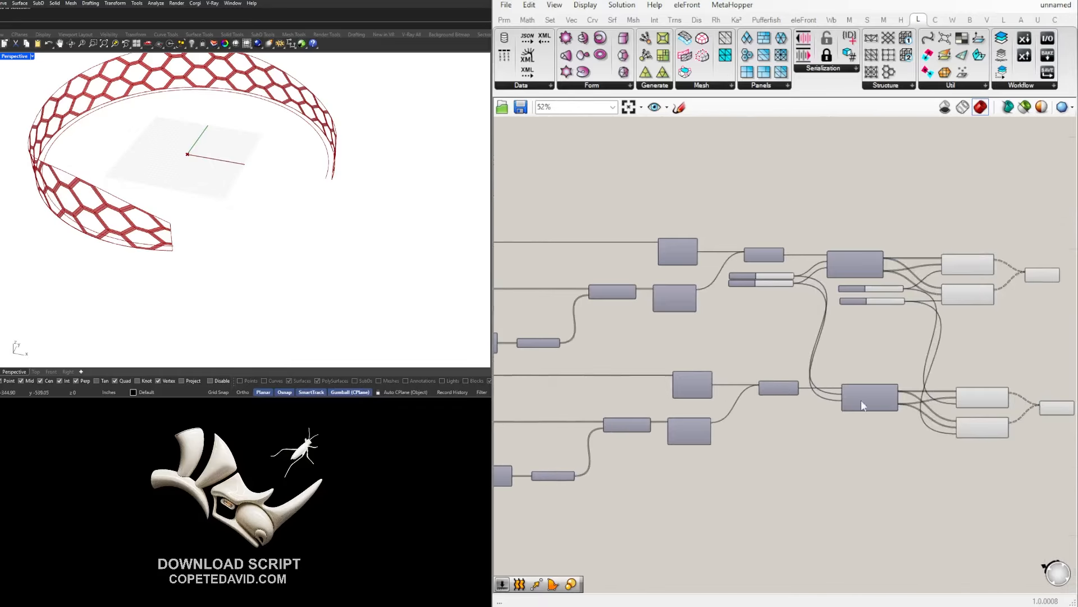
scroll(871, 396, "up", 2)
left_click(816, 378)
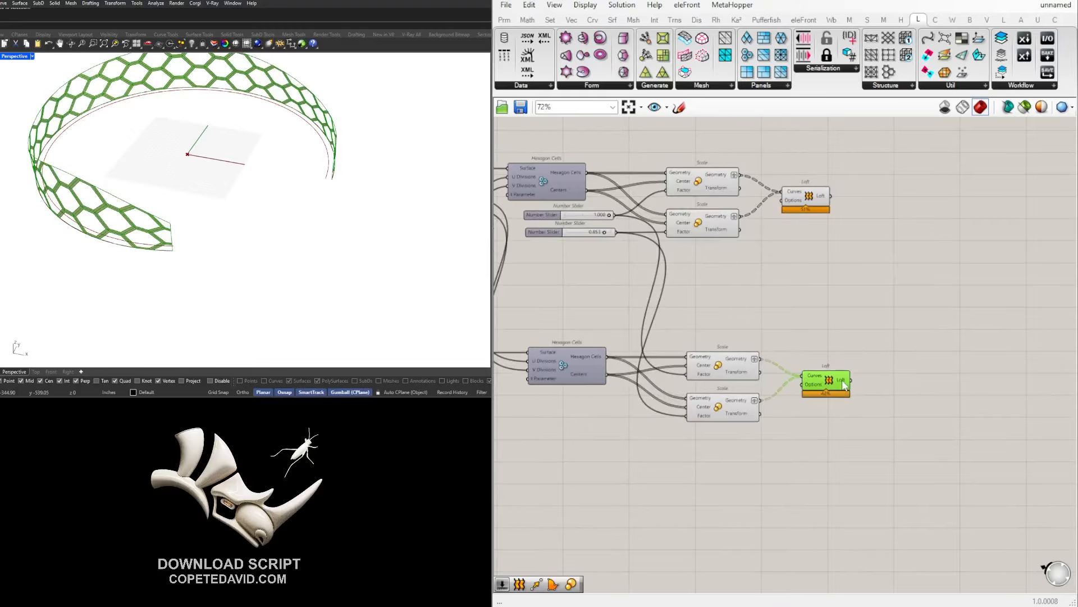
Feed the Offset Curve output into the copied Relay, replacing its connection from the Arc.
scroll(597, 220, "down", 2)
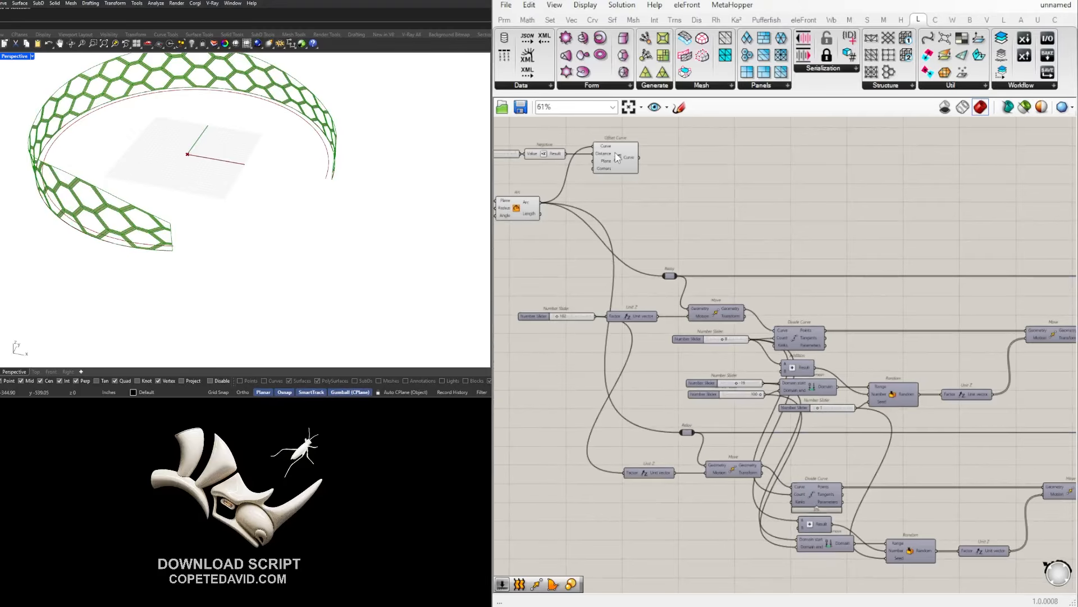
left_click(637, 161)
left_click_drag(644, 157, 685, 434)
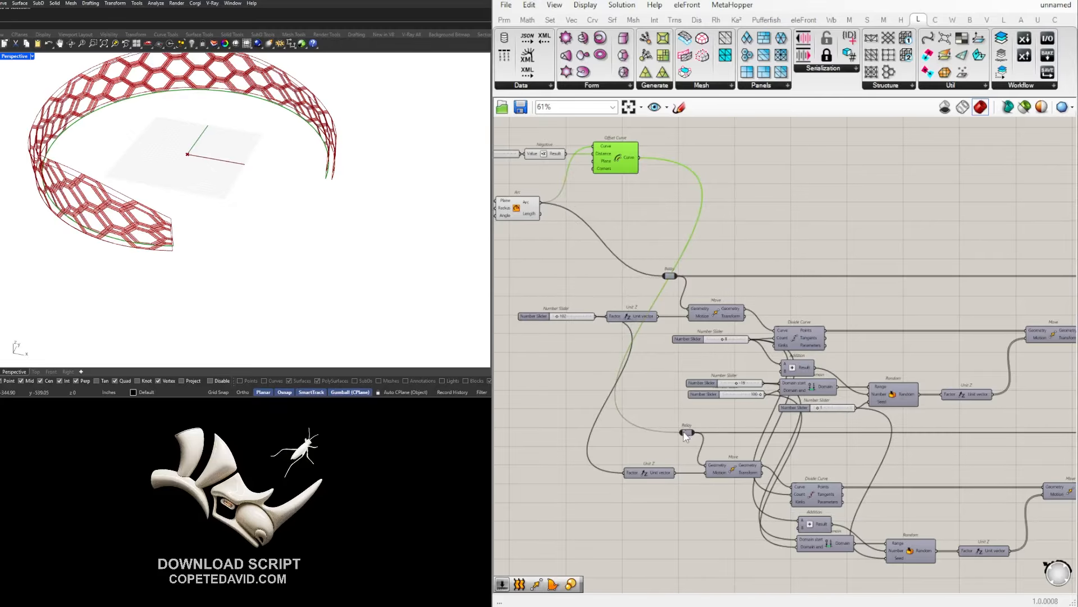
Examine the inner and outer hexagon walls up close, highlighting the Arc and the Offset Curve to compare their base curves.
right_click_drag(223, 233, 144, 191)
right_click_drag(231, 201, 151, 251)
scroll(803, 356, "down", 2)
scroll(566, 270, "up", 3)
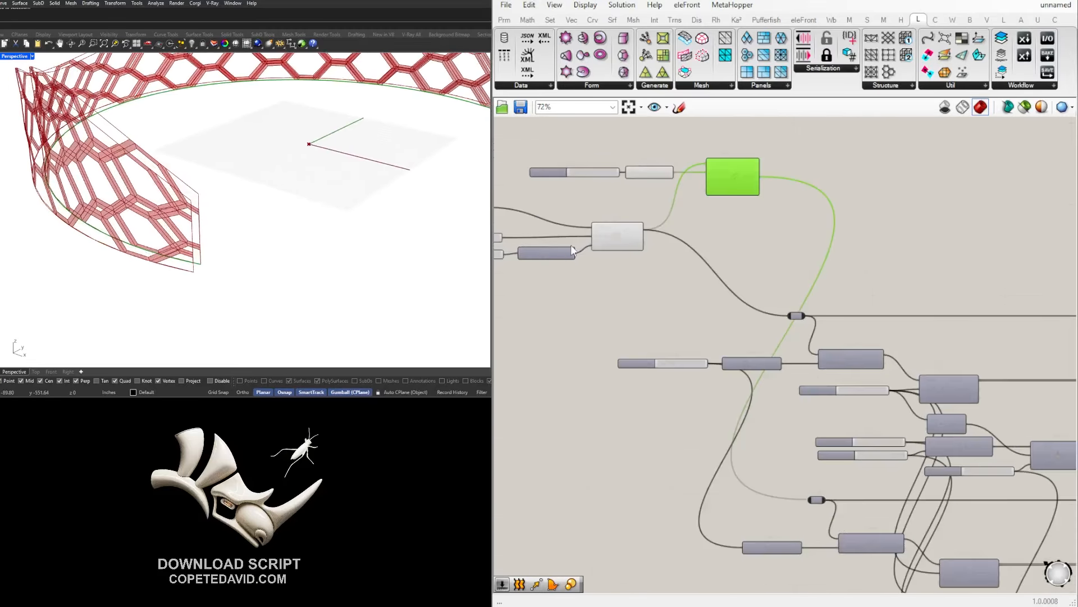
left_click(636, 242)
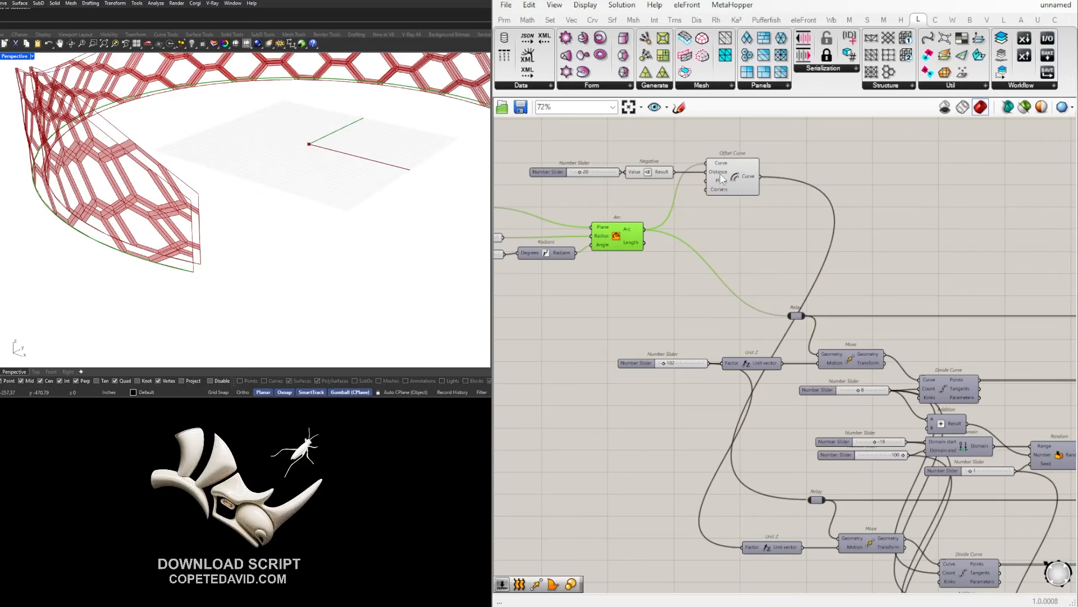
left_click(740, 176)
right_click_drag(236, 224, 152, 186)
left_click(897, 265)
Set the wire display of the copied Construct Domain's Domain end and Domain start inputs to Hidden.
scroll(904, 283, "down", 4)
right_click_drag(928, 340, 615, 332)
scroll(749, 450, "up", 2)
right_click_drag(532, 361, 727, 342)
scroll(789, 438, "up", 5)
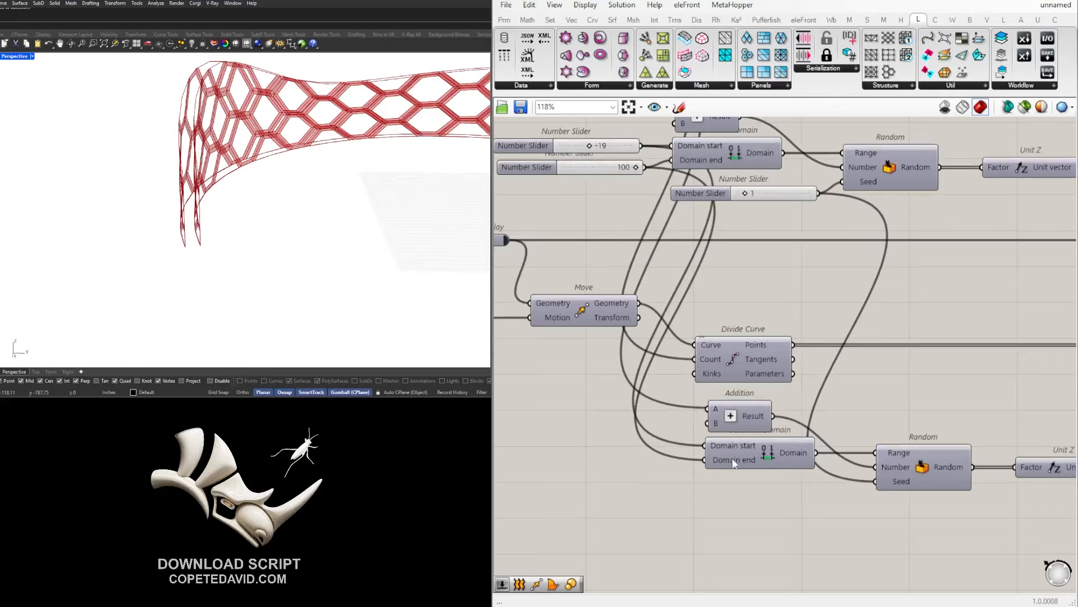
right_click(732, 458)
mouse_move(819, 397)
left_click(927, 424)
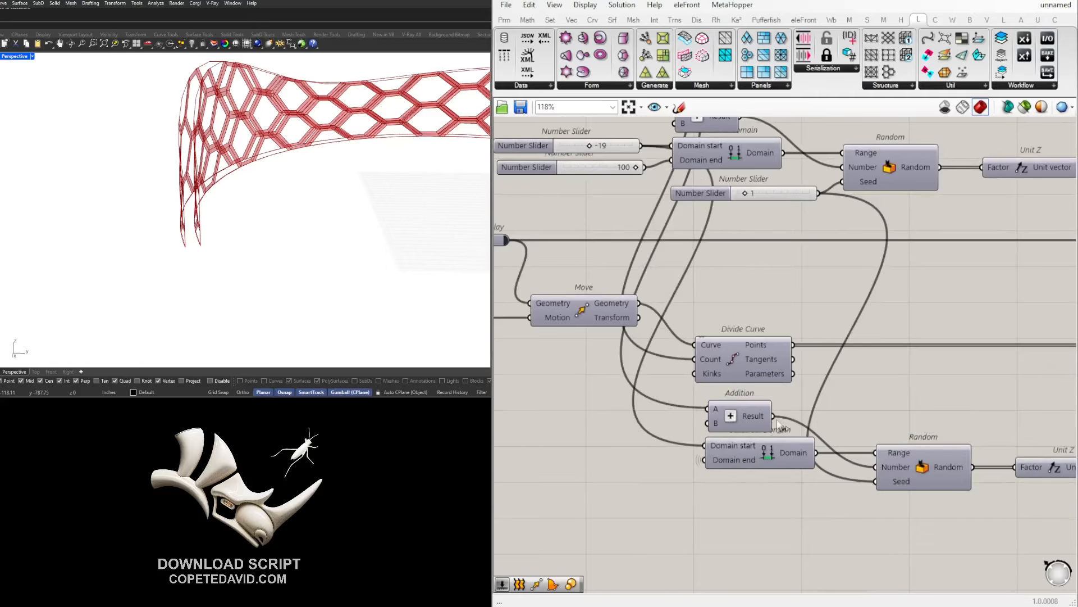
right_click(715, 445)
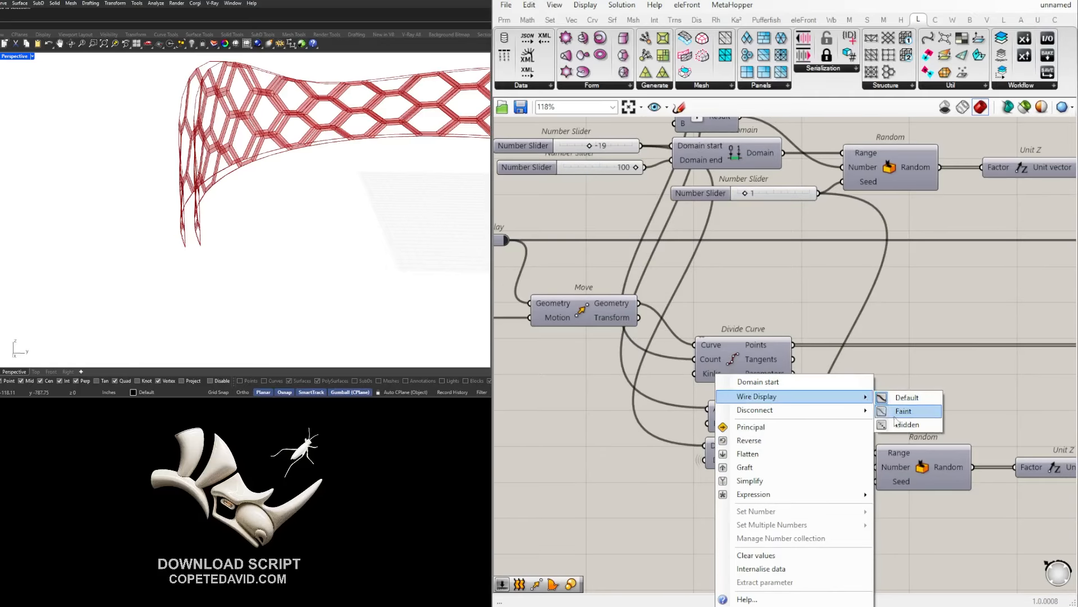
left_click(906, 424)
Hide the wires entering the A input of the copied Addition and the Count input of the copied Divide Curve.
right_click(716, 413)
mouse_move(747, 409)
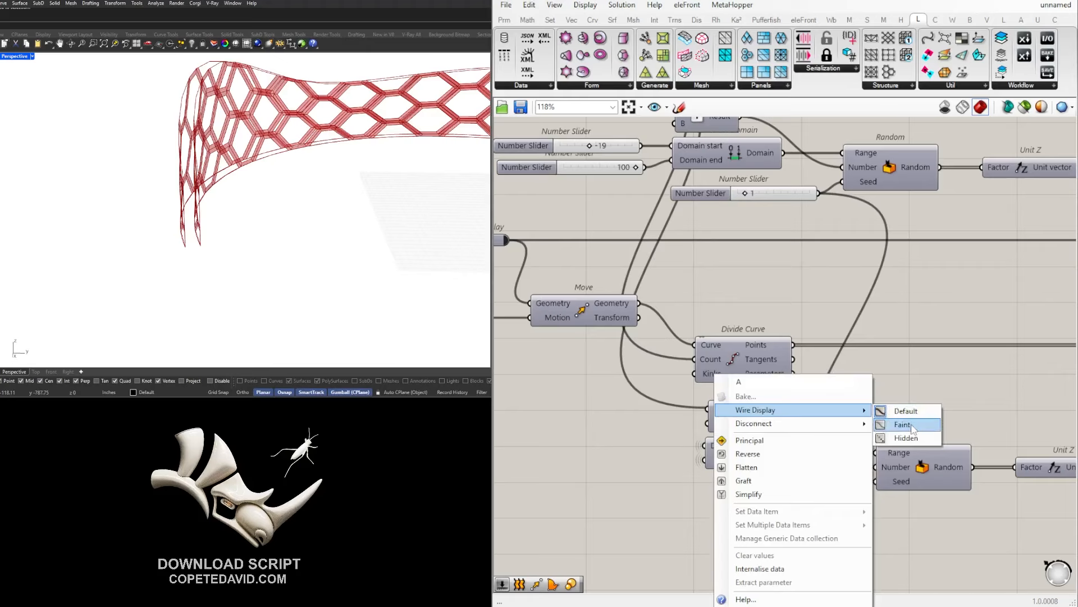
left_click(899, 435)
right_click(706, 364)
mouse_move(731, 378)
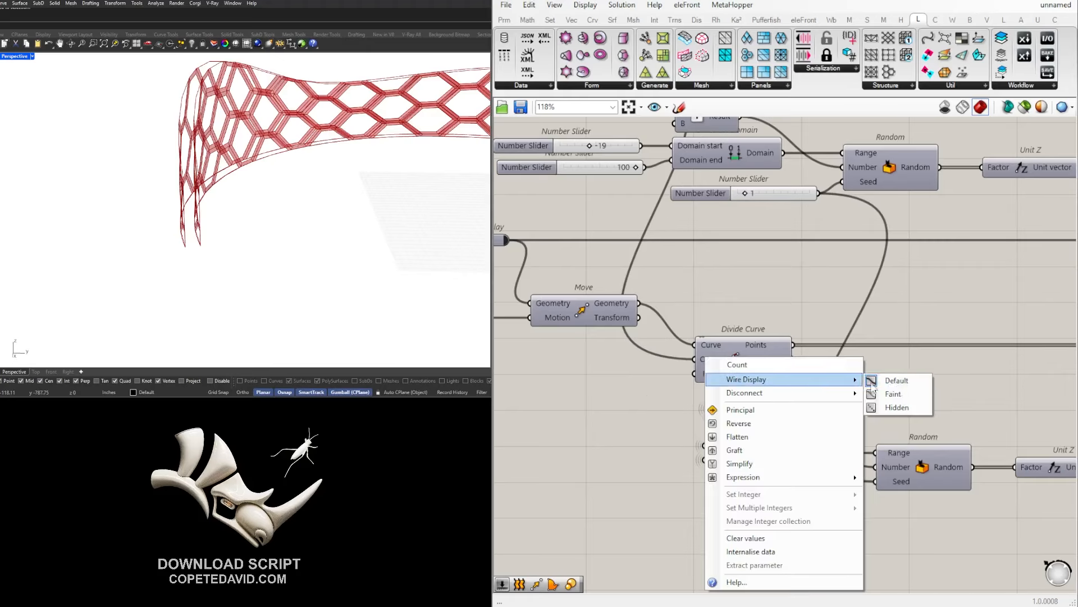
left_click(899, 407)
Hide the wire entering the Seed input of the copied Random component.
right_click(899, 483)
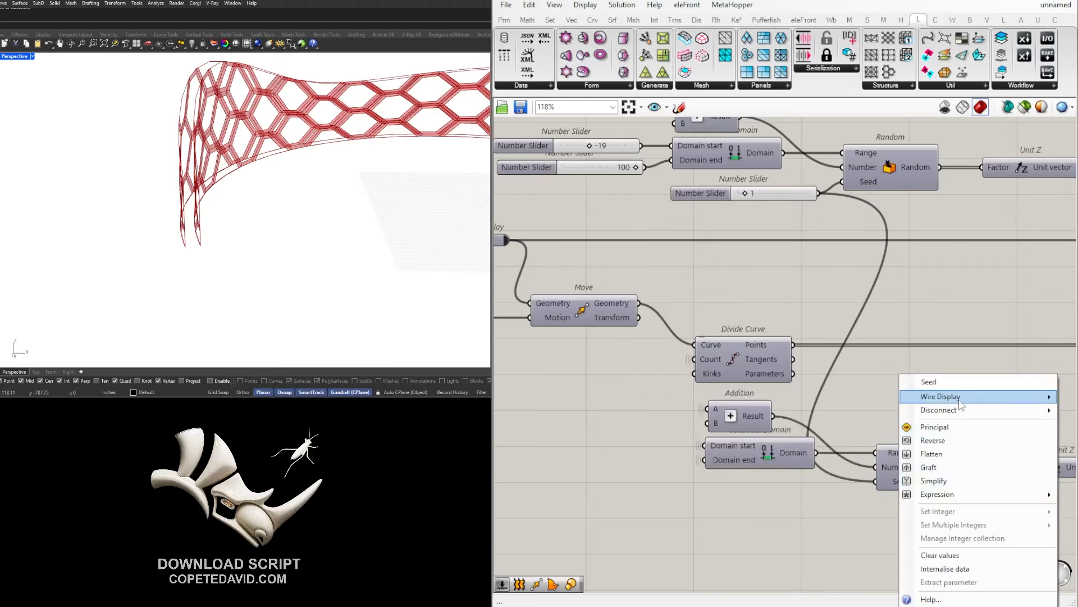
mouse_move(955, 396)
left_click(868, 423)
Hide the wires entering the U Divisions and V Divisions inputs of the copied Hexagon Cells component.
scroll(725, 356, "down", 5)
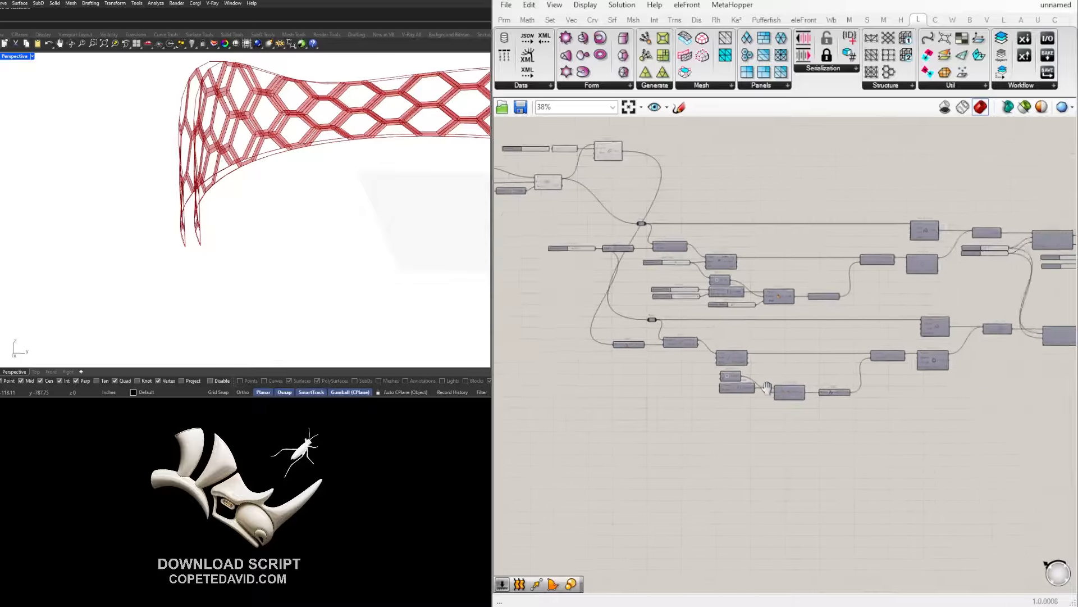
right_click_drag(832, 390, 585, 430)
scroll(817, 394, "up", 7)
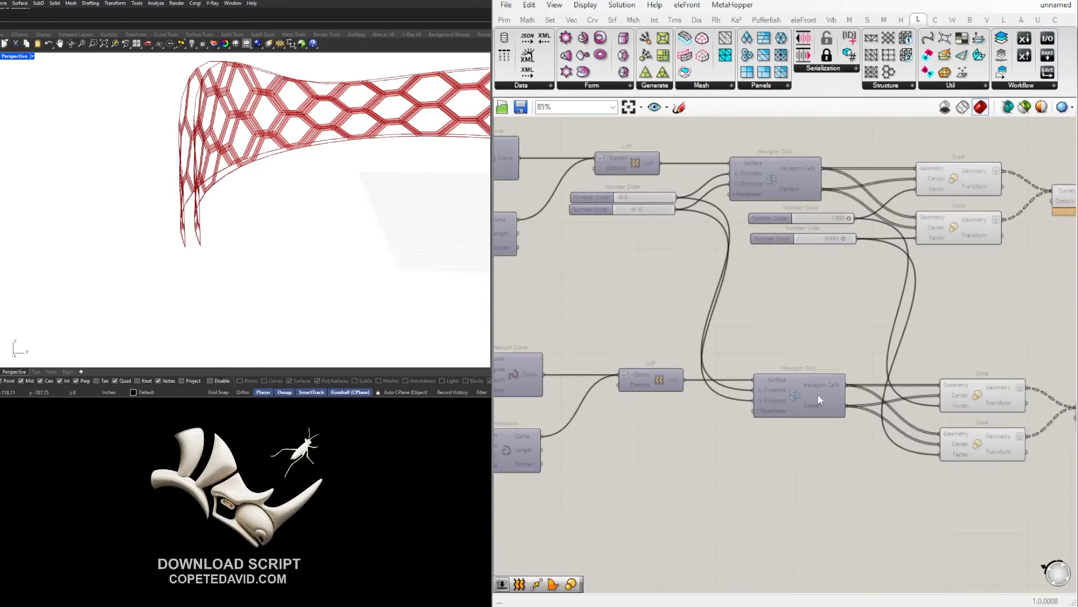
right_click(743, 377)
mouse_move(876, 396)
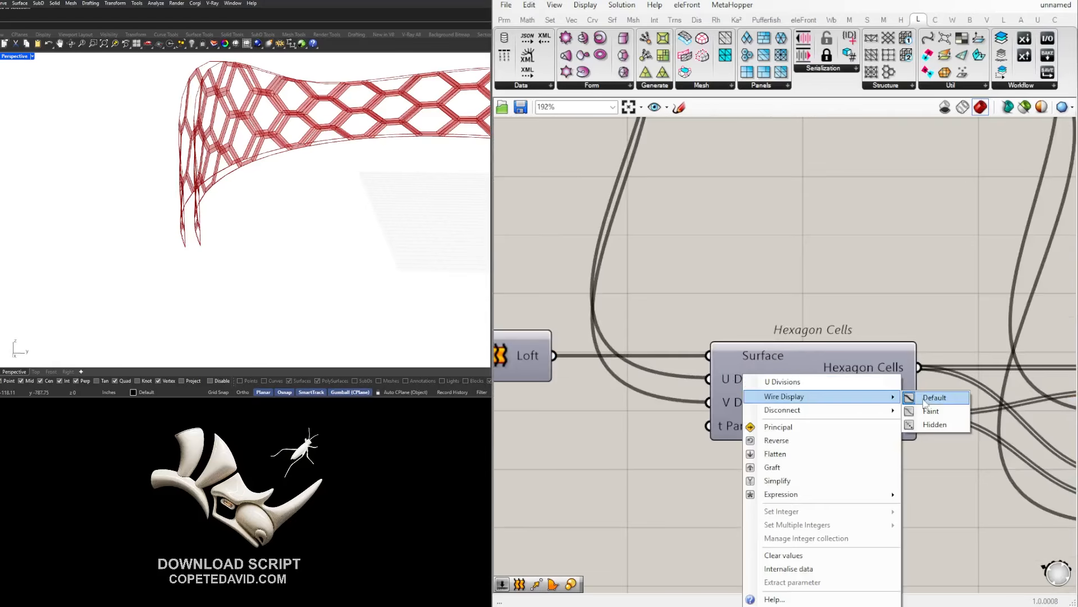
left_click(946, 423)
right_click(736, 399)
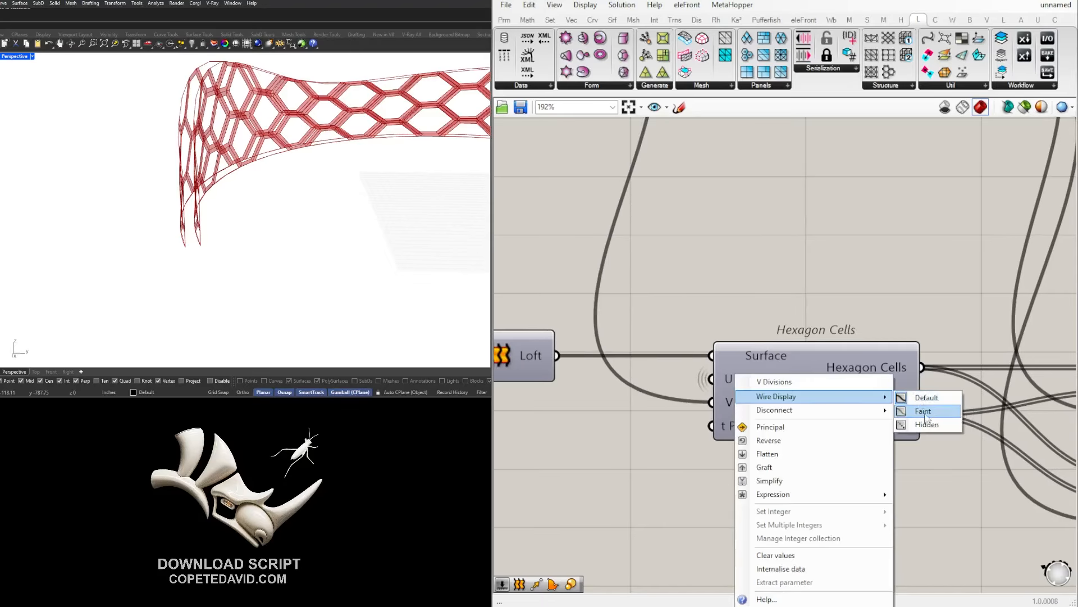
left_click(929, 423)
Set the wire display of the Factor inputs on both copied Scale components to Hidden.
scroll(667, 405, "down", 4)
scroll(668, 406, "up", 4)
scroll(693, 400, "down", 5)
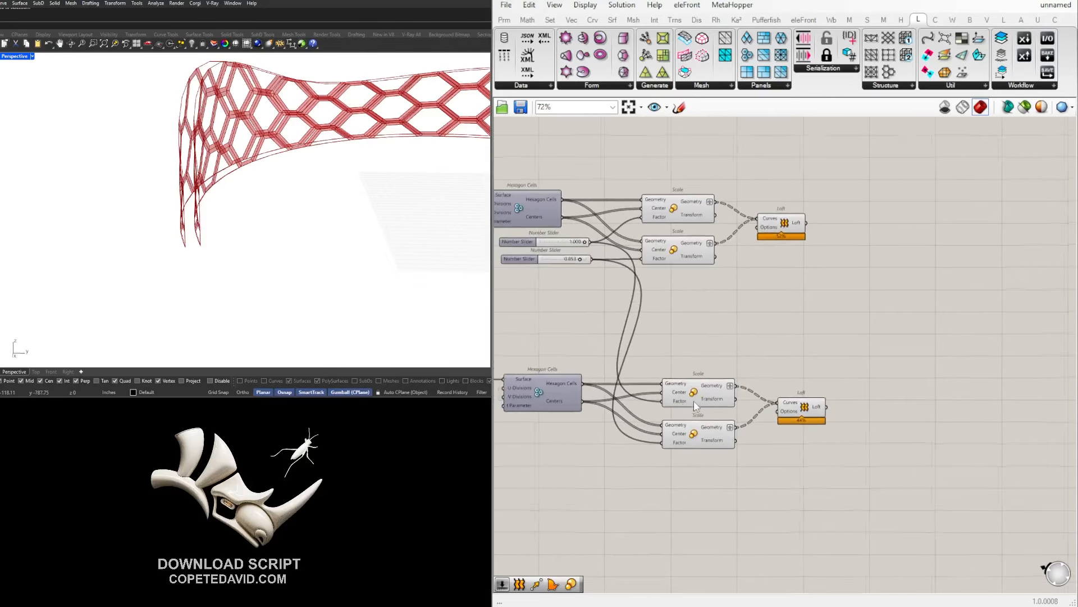
scroll(693, 400, "up", 5)
right_click(653, 373)
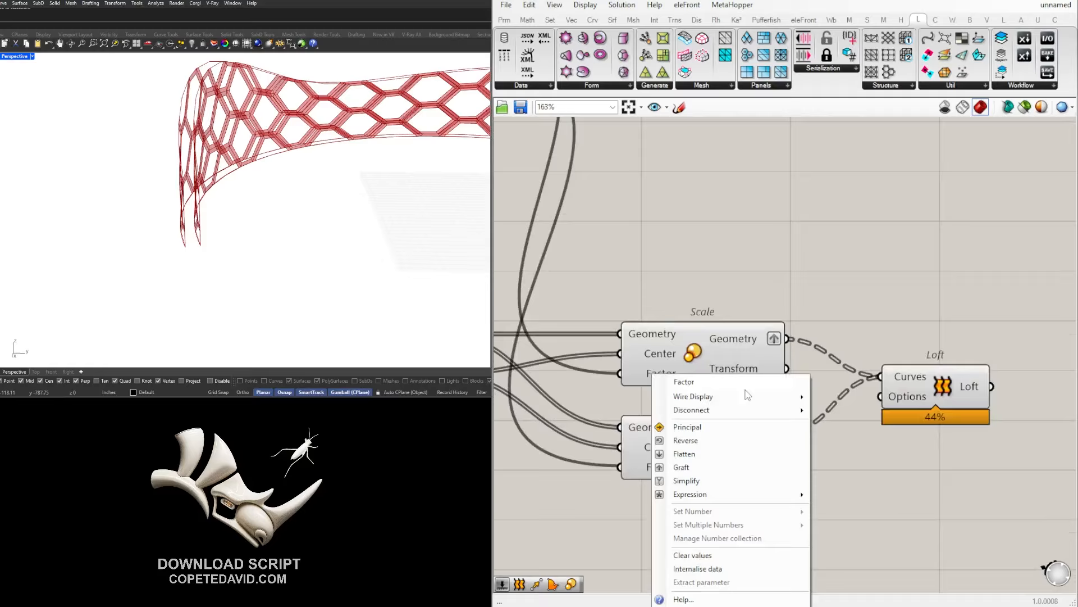
mouse_move(748, 396)
left_click(849, 424)
right_click(649, 466)
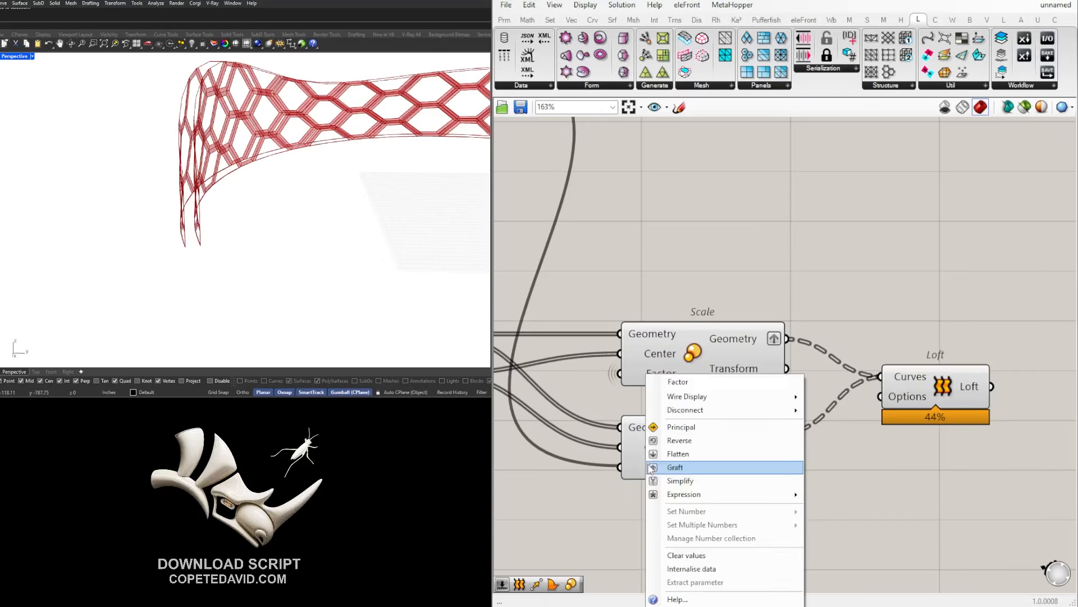
left_click(846, 424)
Open the wire display options for the Factor input of the copied Unit Z that drives the copied Move.
scroll(865, 441, "down", 5)
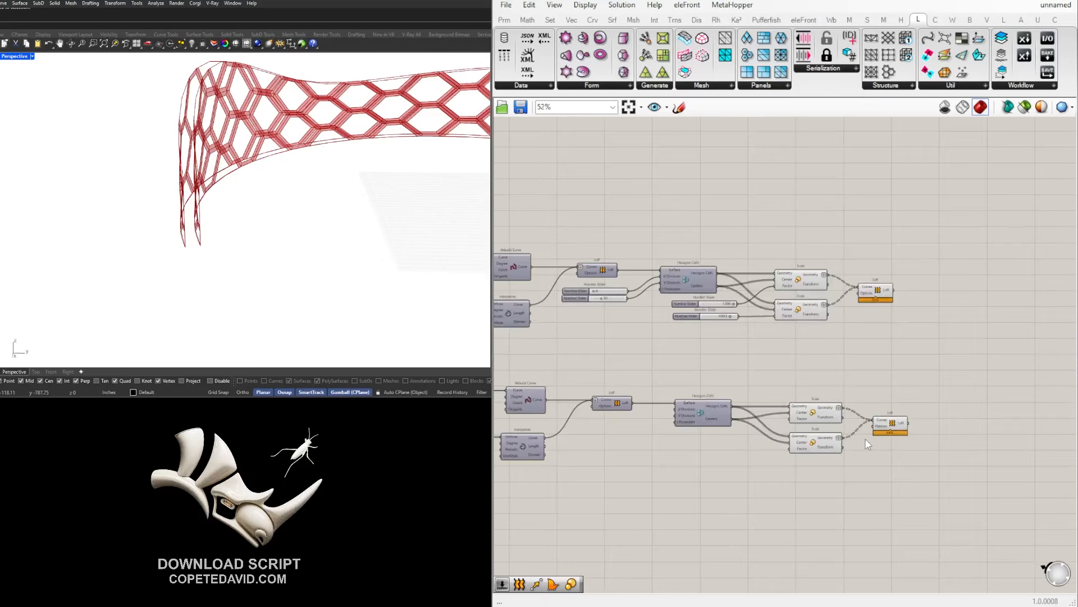
scroll(921, 397, "down", 5)
left_click_drag(947, 469, 575, 391)
scroll(607, 396, "up", 3)
left_click(623, 395)
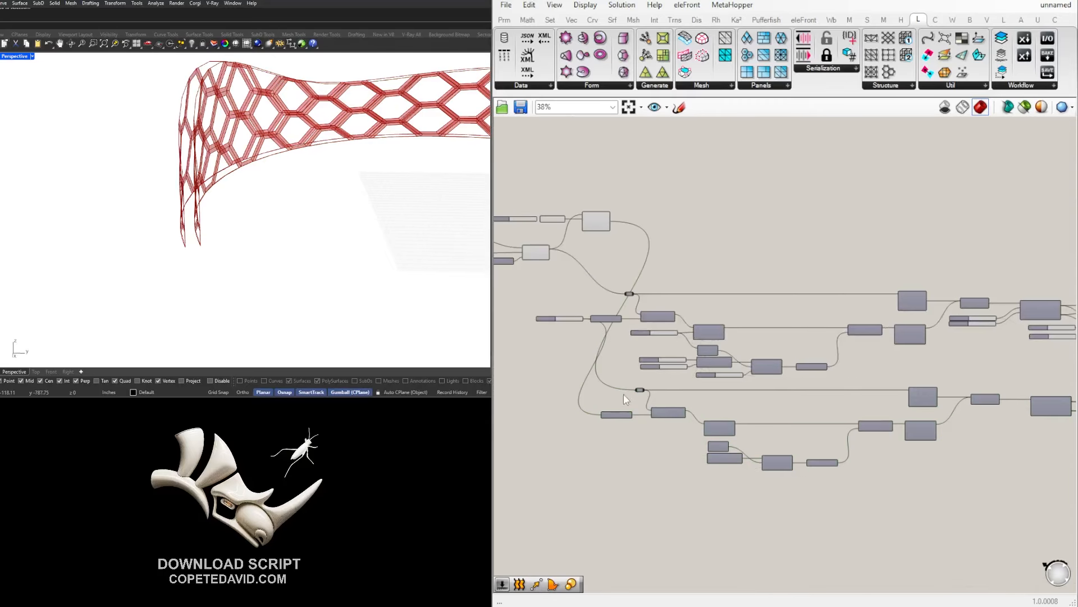
scroll(623, 394, "up", 3)
right_click(604, 425)
mouse_move(747, 396)
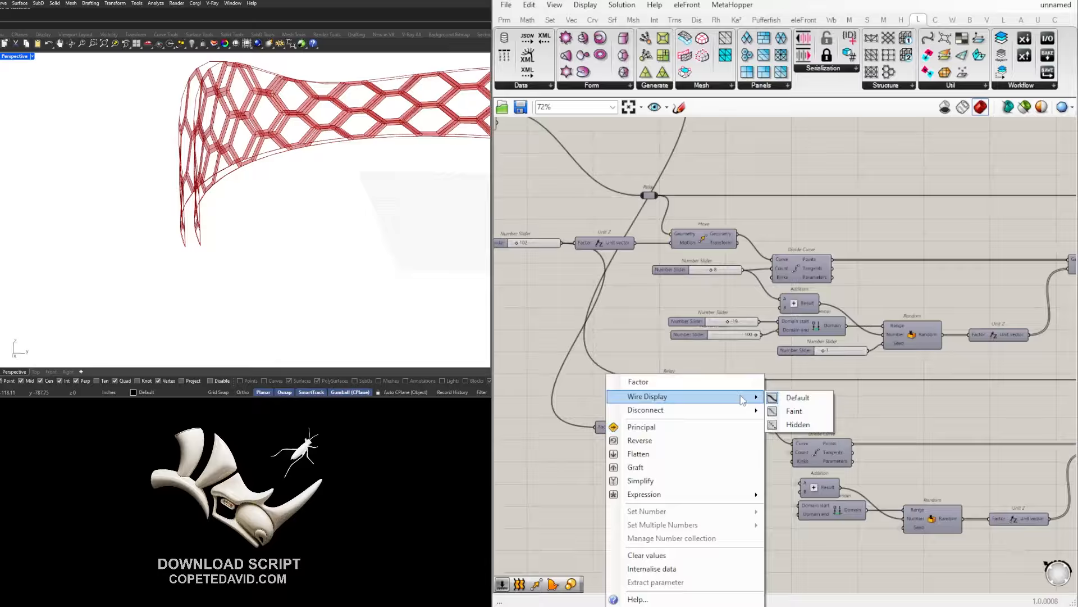
Hide the wire feeding the Factor input of the lower branch's unit vector component.
left_click(799, 425)
scroll(662, 370, "down", 3)
right_click_drag(970, 430, 817, 407)
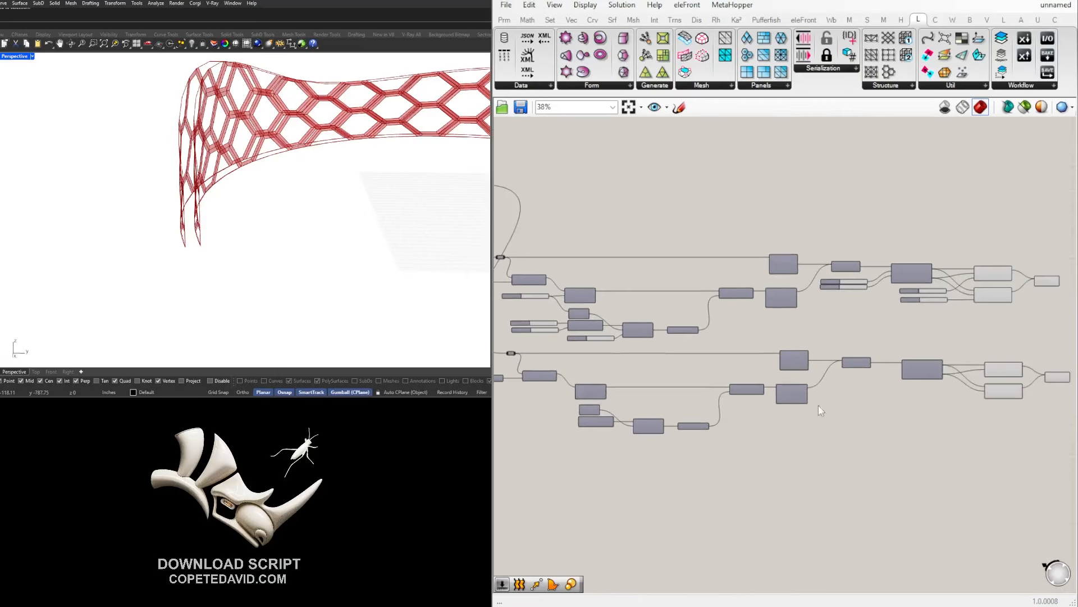
Move both Loft components farther from the Scale components to make room on the canvas.
scroll(818, 406, "down", 2)
right_click_drag(940, 396, 792, 389)
scroll(812, 349, "up", 3)
left_click_drag(850, 268, 851, 267)
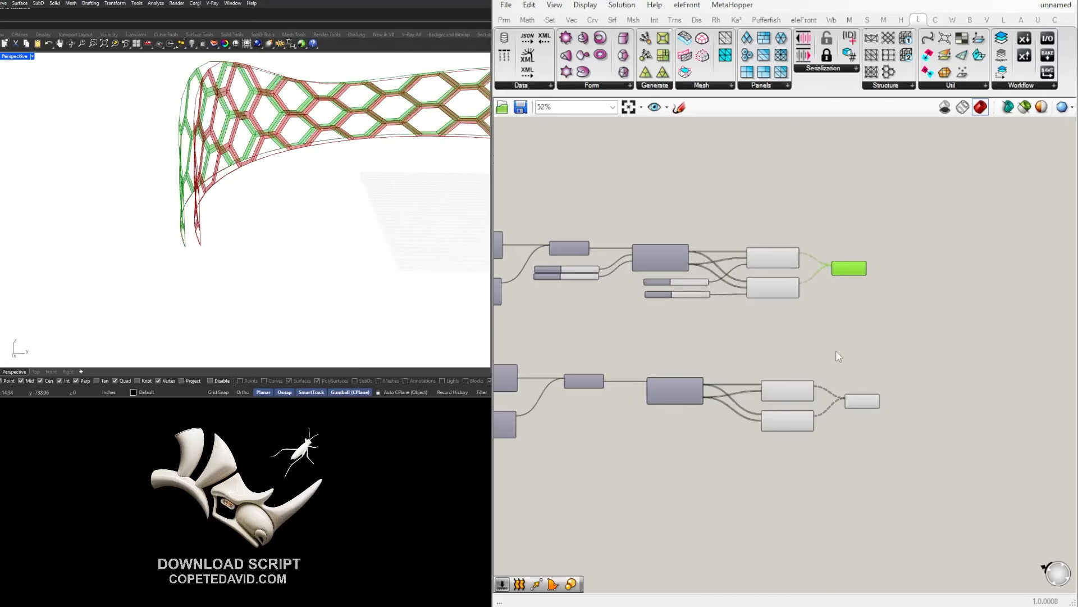
left_click(867, 322)
scroll(868, 322, "up", 3)
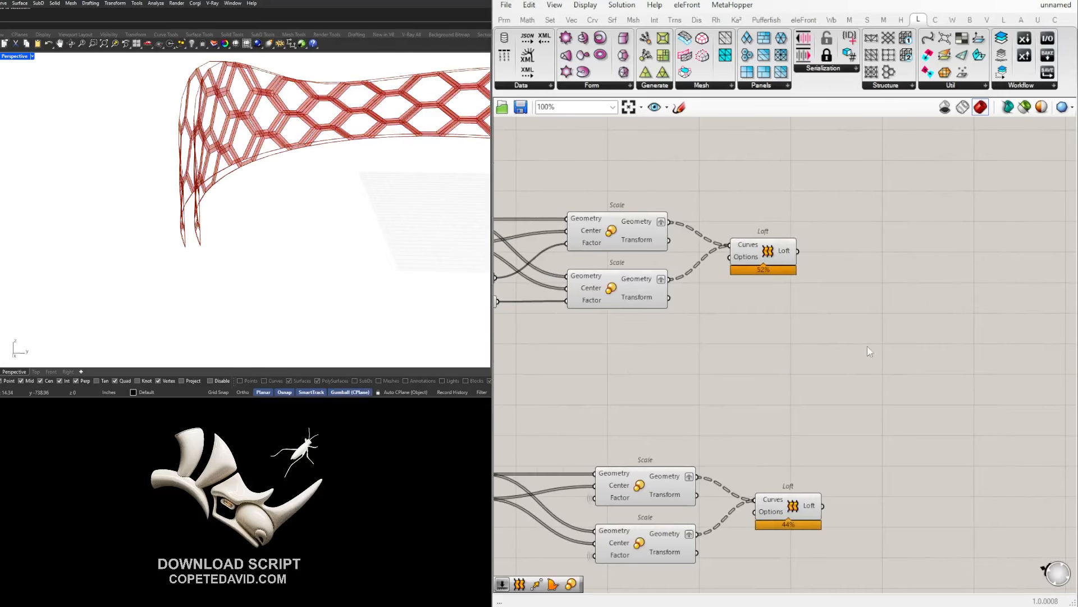
left_click_drag(890, 540, 914, 236)
left_click(902, 332)
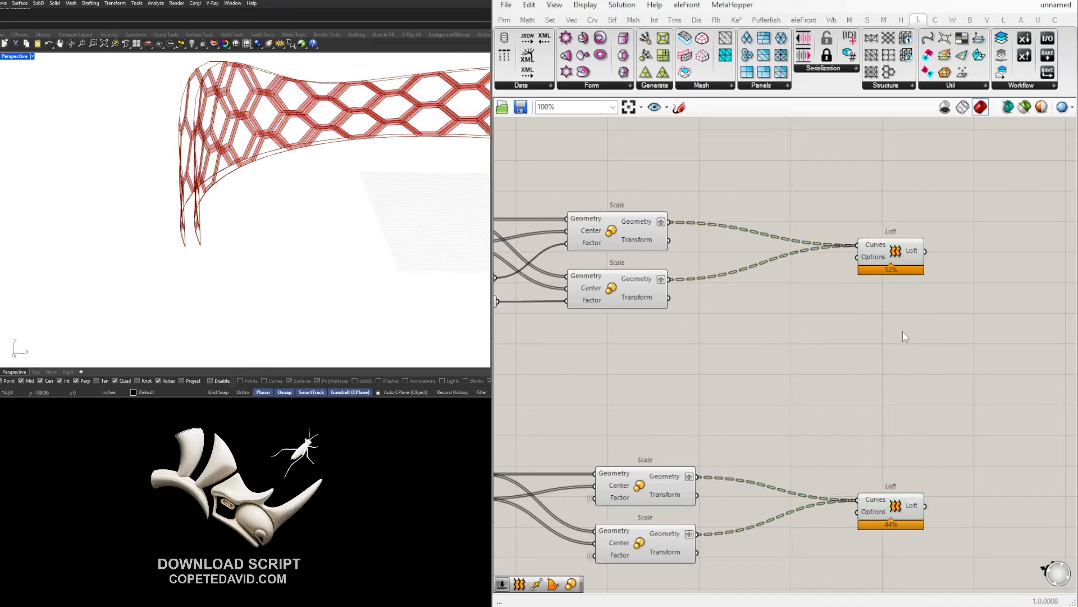
Add a new Loft component between the two existing Lofts.
double_click(902, 332)
type("LOFT")
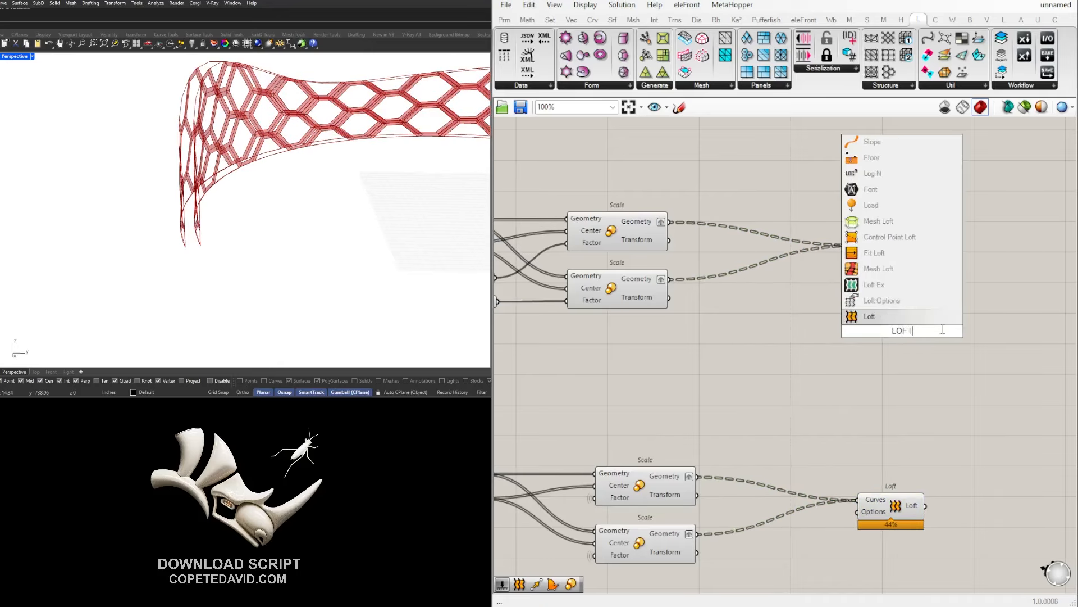
left_click(869, 315)
Select the first Scale component of each branch and examine its highlighted curves at the band's end.
left_click(640, 229)
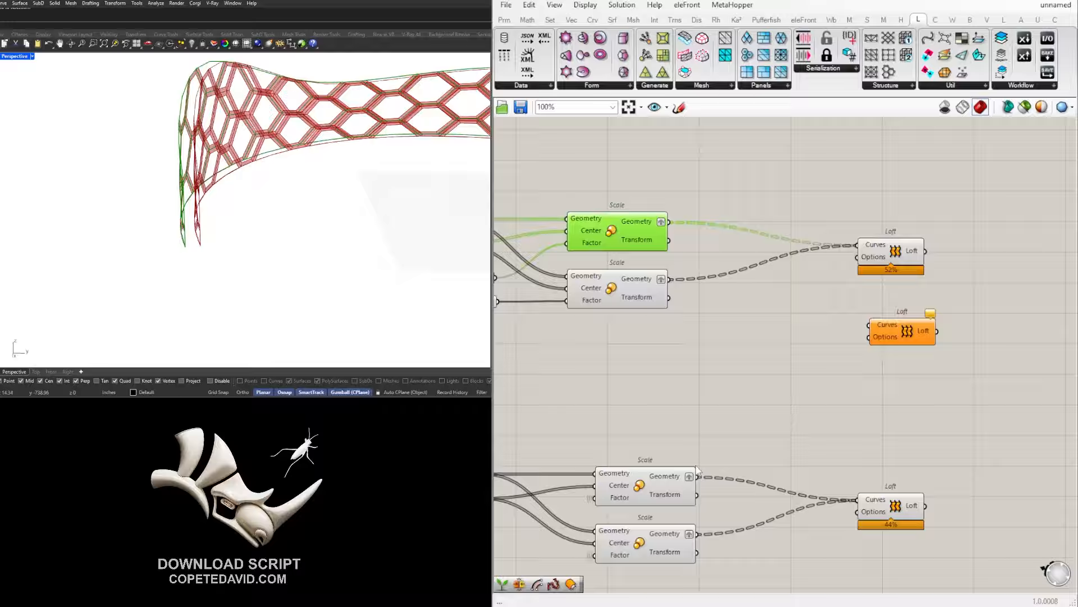
left_click(655, 492, "shift")
right_click_drag(314, 205, 426, 221)
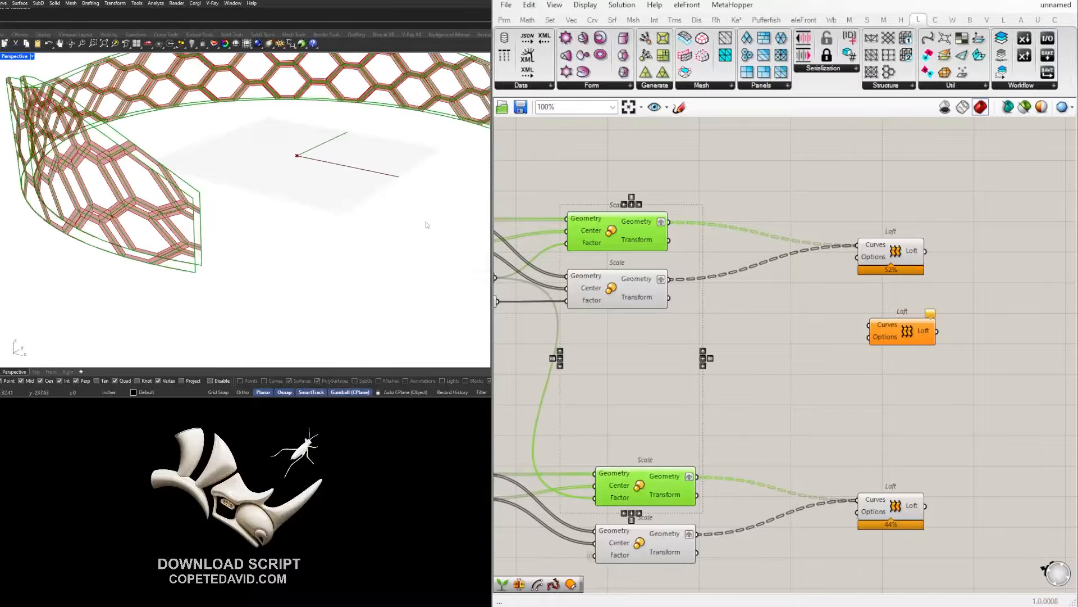
scroll(185, 257, "up", 6)
right_click_drag(186, 258, 224, 244)
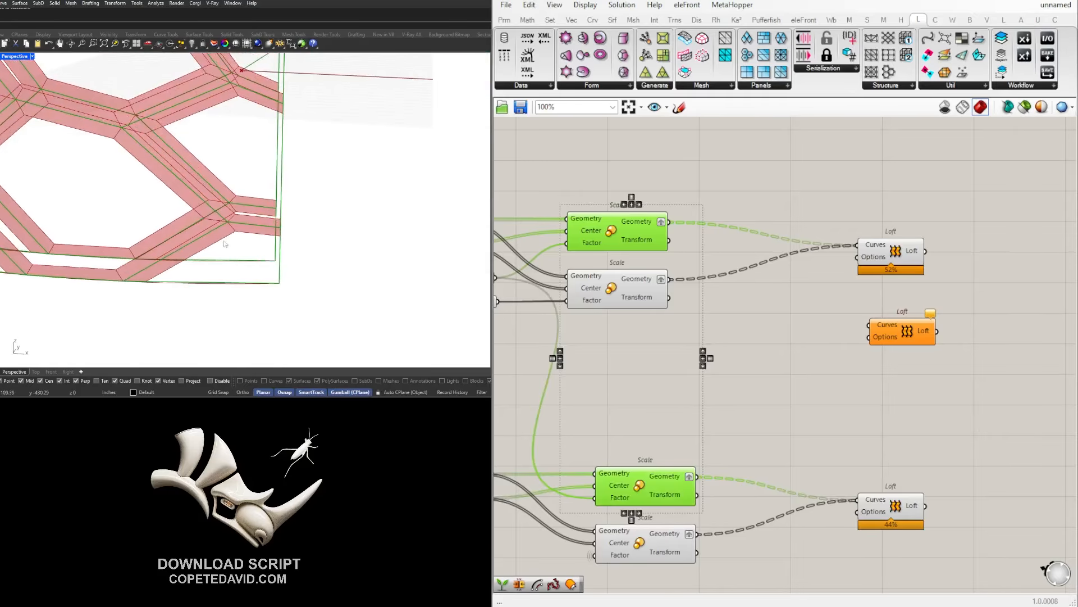
Connect the Geometry outputs of the first Scale in both branches to the new Loft's Curves input.
left_click(705, 408)
left_click_drag(671, 225, 874, 324)
left_click_drag(697, 476, 898, 331, "shift")
scroll(258, 230, "down", 3)
scroll(257, 230, "down", 10)
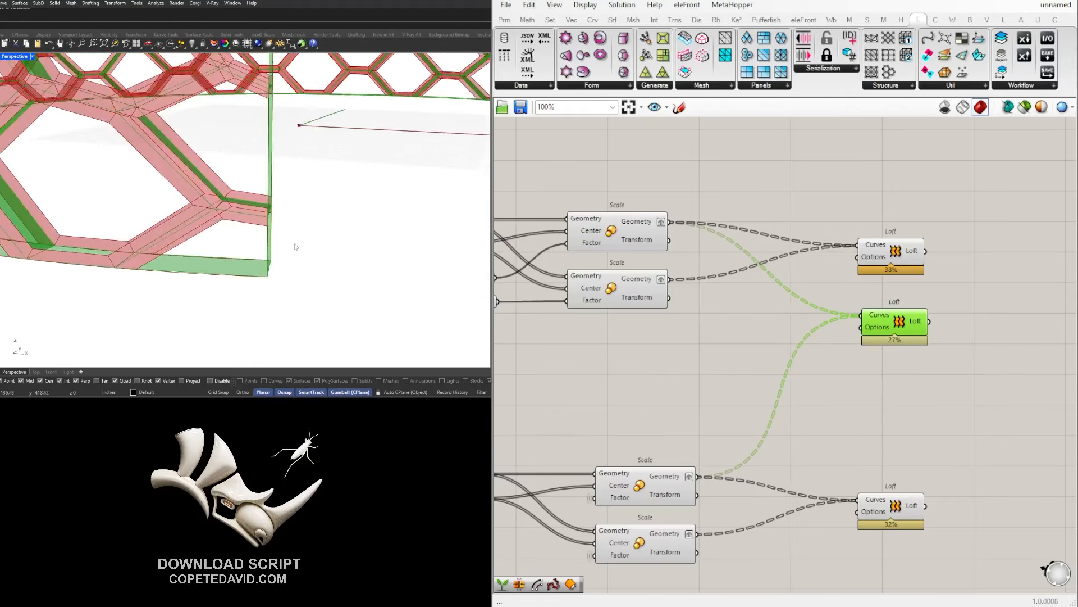
right_click_drag(371, 242, 282, 254)
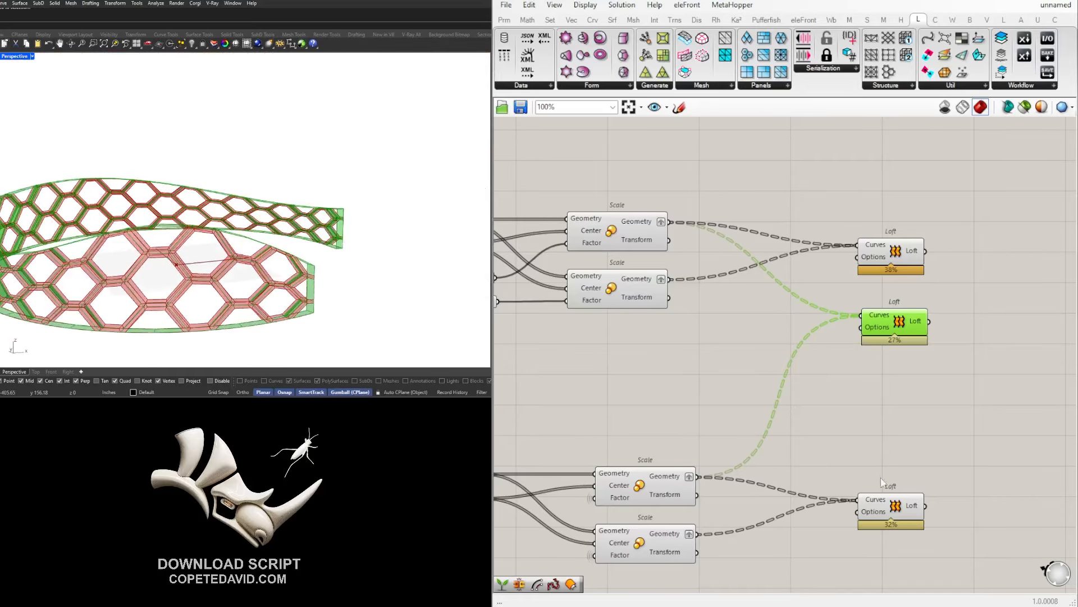
Duplicate the middle Loft below itself and rewire its Curves input to the second Scale of each branch.
right_click_drag(882, 482, 834, 476)
mouse_move(856, 501)
left_mouse_down()
mouse_move(869, 477)
mouse_move(859, 483)
left_mouse_up()
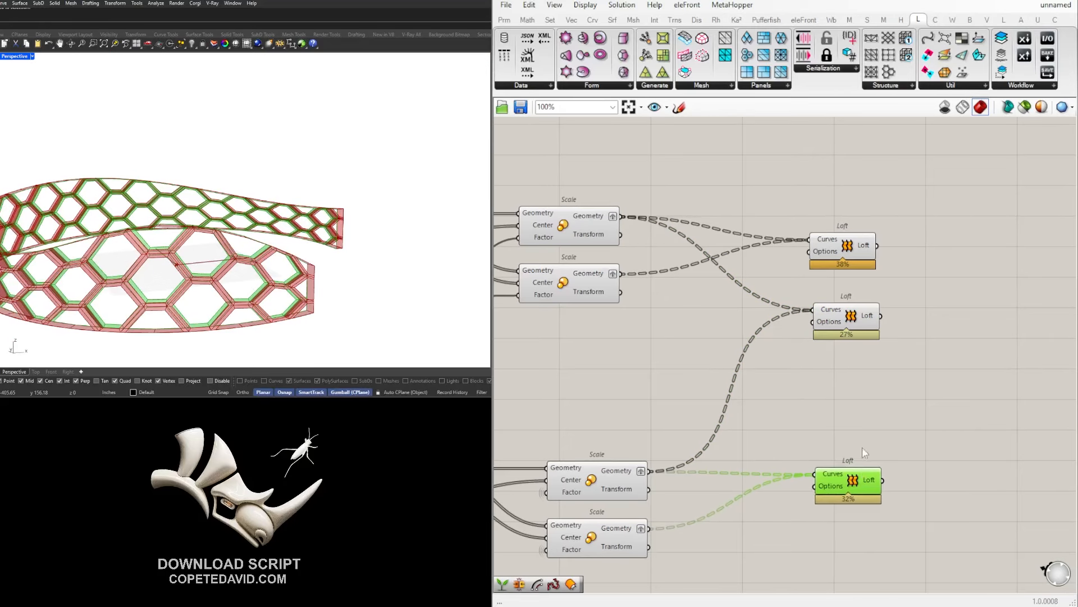
left_click(847, 324)
key("ctrl+shift+v")
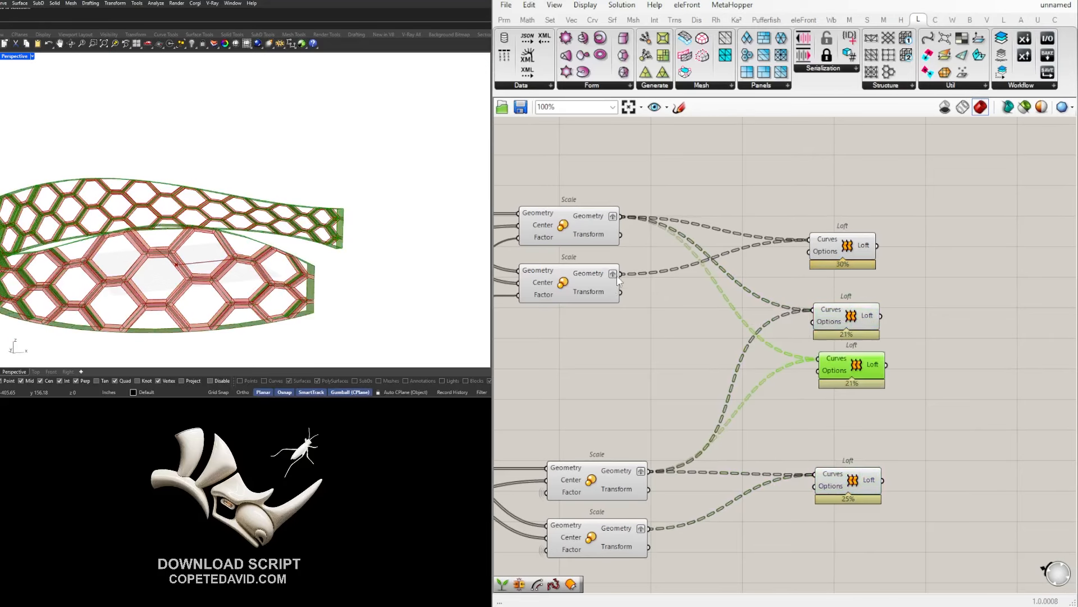
left_click_drag(823, 351, 846, 368)
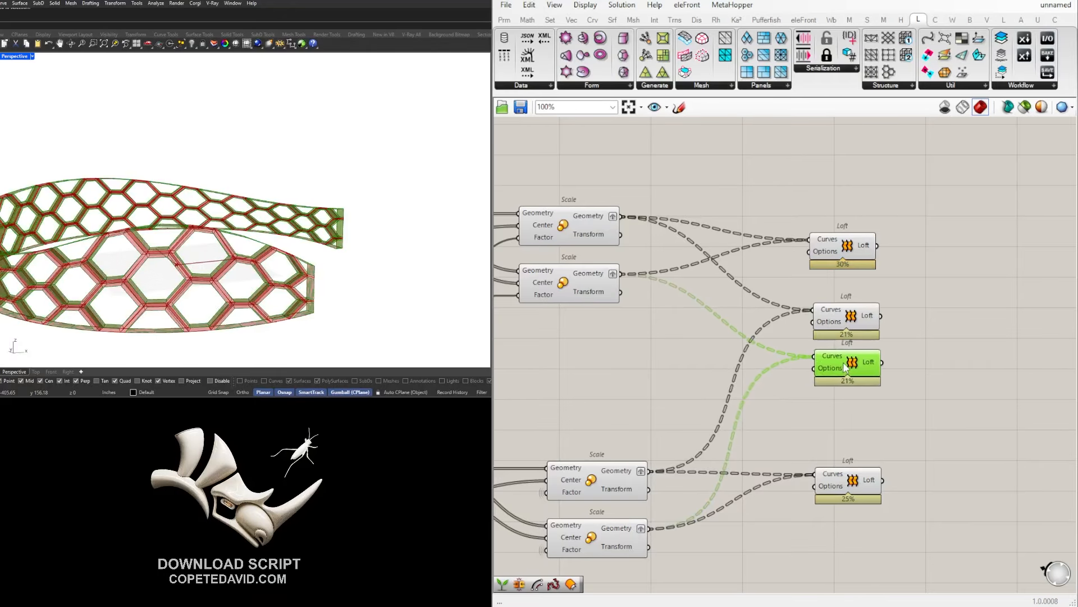
Reposition the two middle Lofts together so they sit midway between the upper and lower Lofts.
left_click_drag(973, 510, 830, 208)
left_click_drag(916, 330, 840, 414)
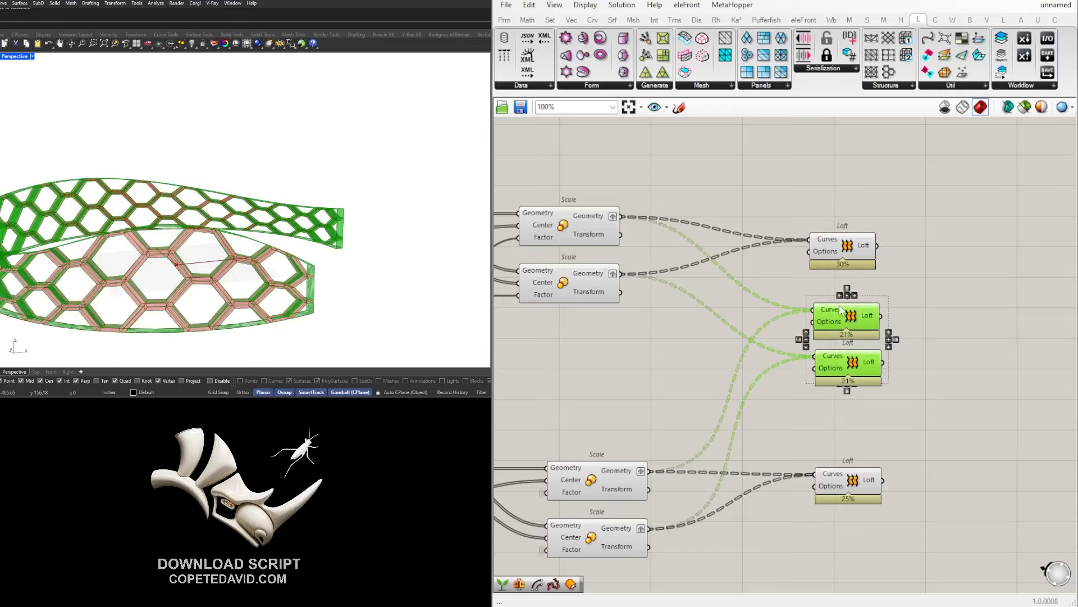
mouse_move(846, 321)
left_mouse_down()
mouse_move(842, 348)
mouse_move(843, 339)
left_mouse_up()
left_click(951, 378)
Add a Brep Join component and connect all four Loft outputs to its Breps input.
right_click_drag(951, 378, 808, 377)
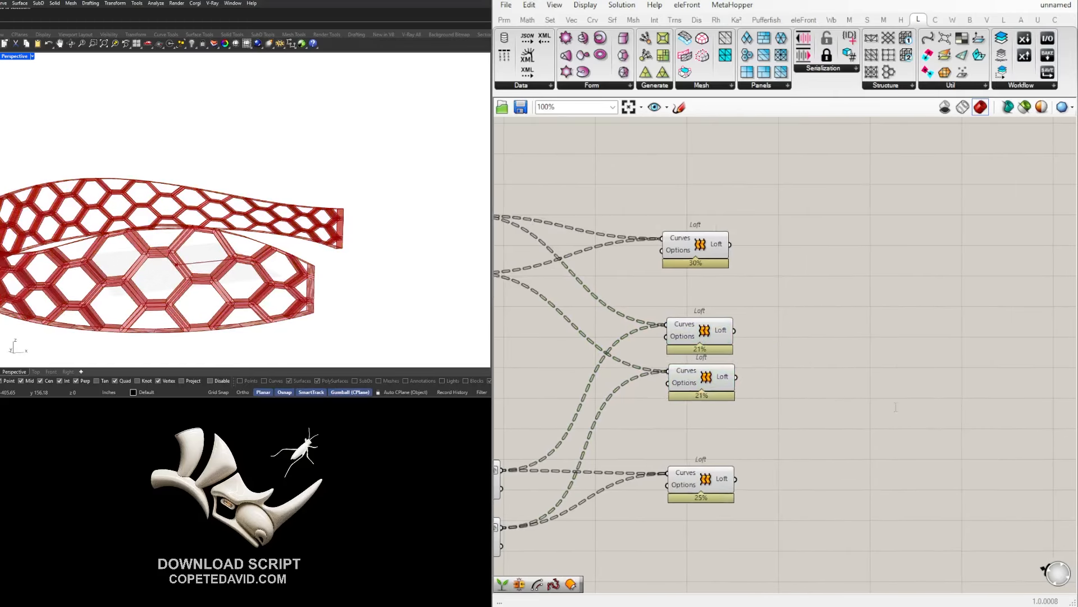
double_click(898, 406)
type("join")
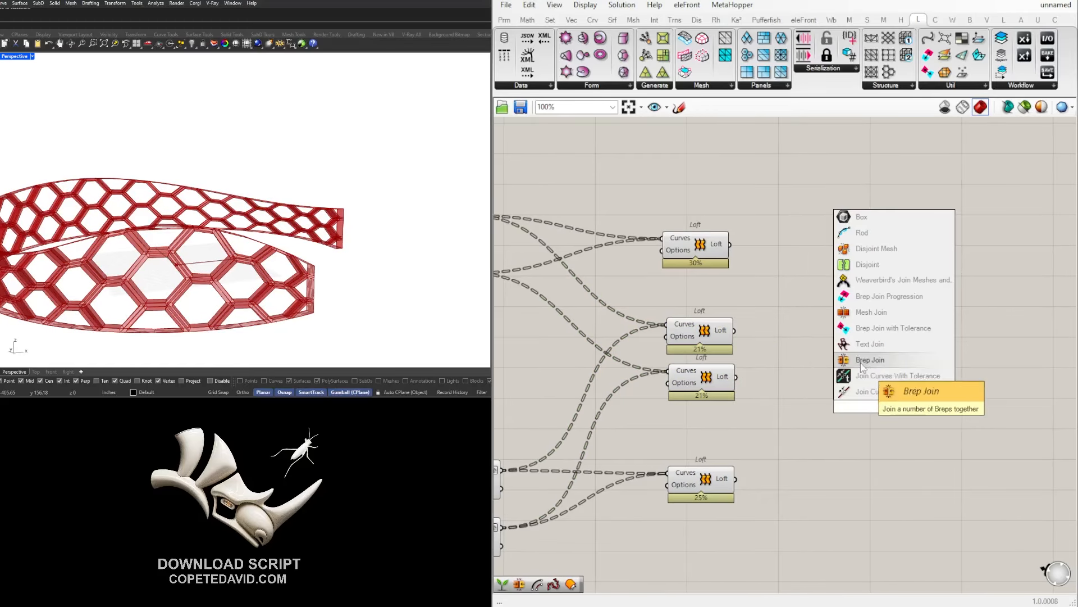
left_click(860, 362)
left_click_drag(833, 362, 860, 406)
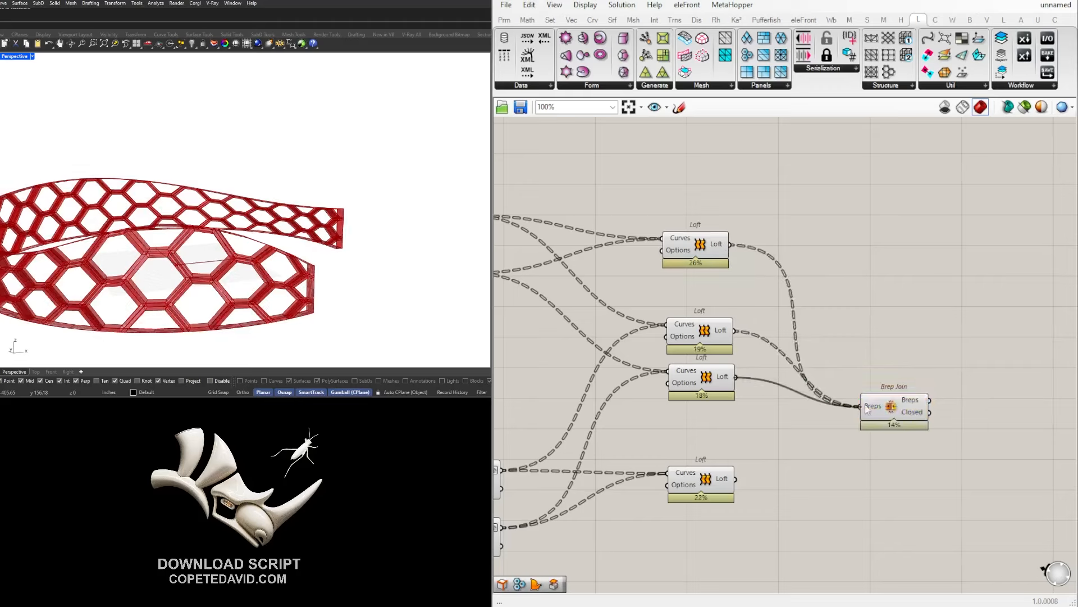
left_click_drag(735, 478, 862, 369, "shift")
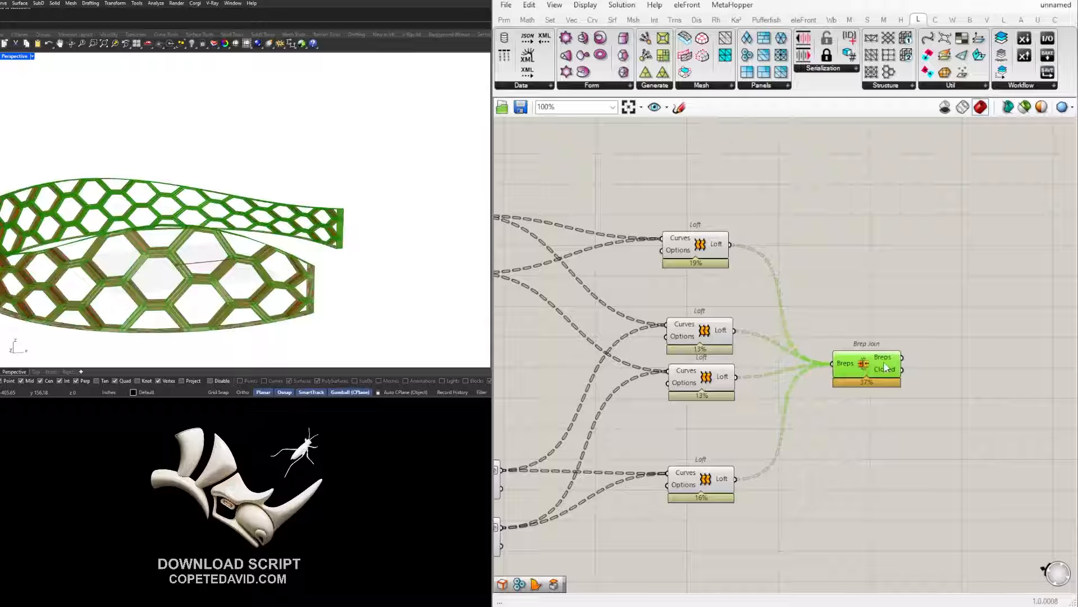
left_click(845, 488)
Turn off the preview of the branch components up to and including the four Lofts, leaving Brep Join visible.
scroll(799, 493, "down", 5)
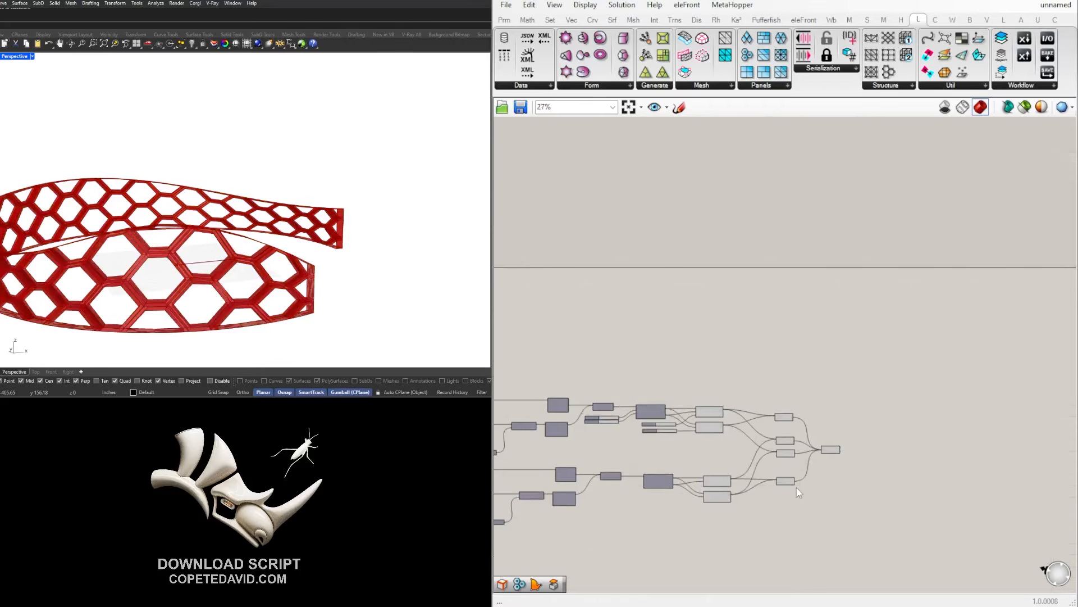
right_click_drag(800, 492, 888, 396)
left_click_drag(888, 396, 761, 264)
key("space")
left_click(806, 204)
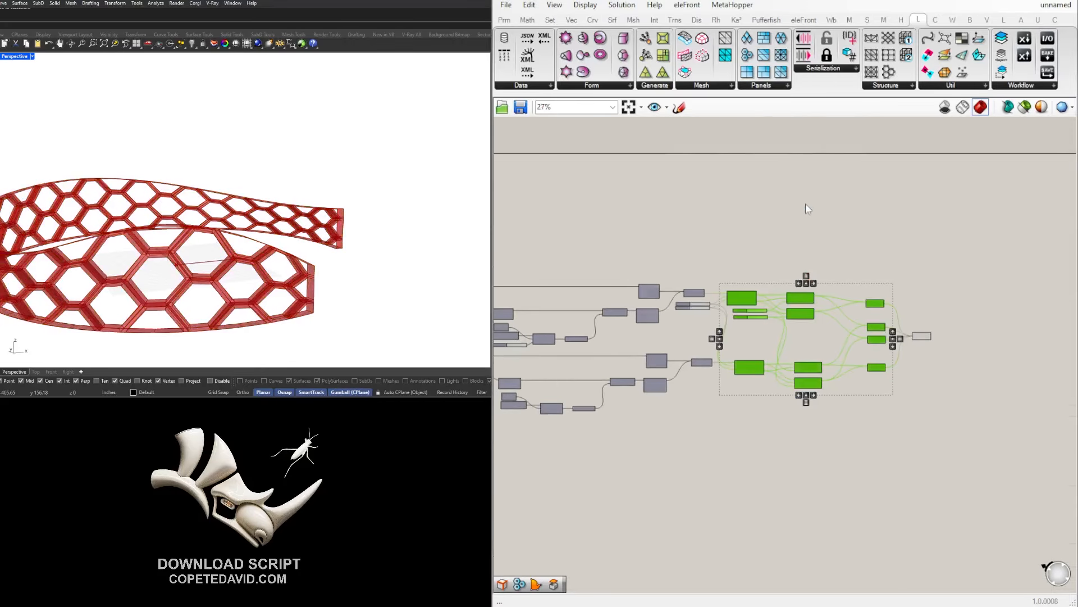
left_click(806, 203)
Bake the Brep Join result into the Rhino document.
scroll(912, 342, "up", 8)
right_click_drag(912, 342, 752, 374)
left_click(788, 350)
scroll(788, 349, "up", 1)
middle_click(789, 349)
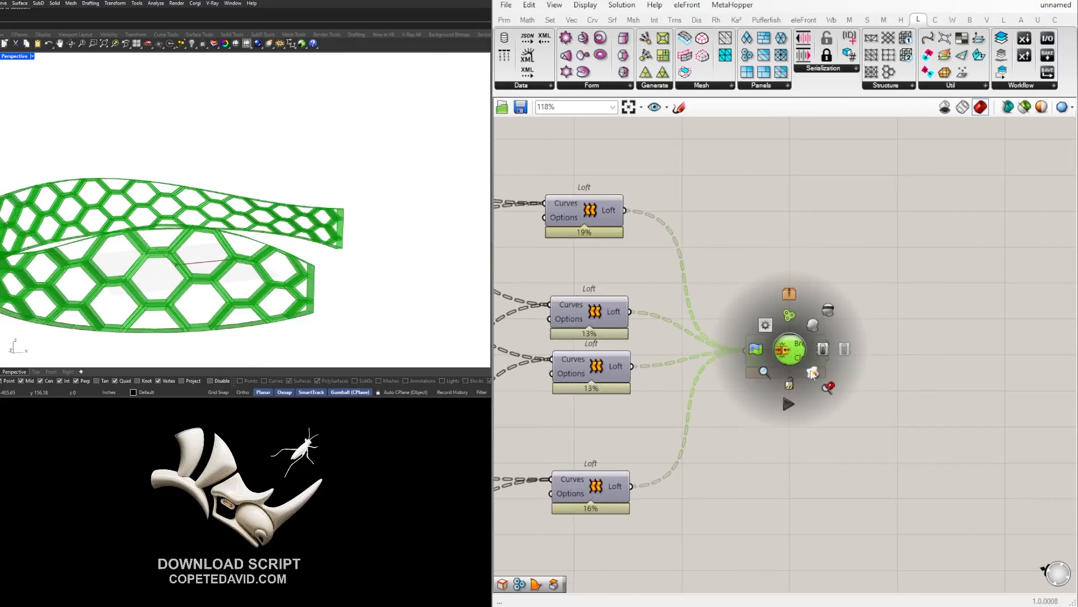
left_click(812, 372)
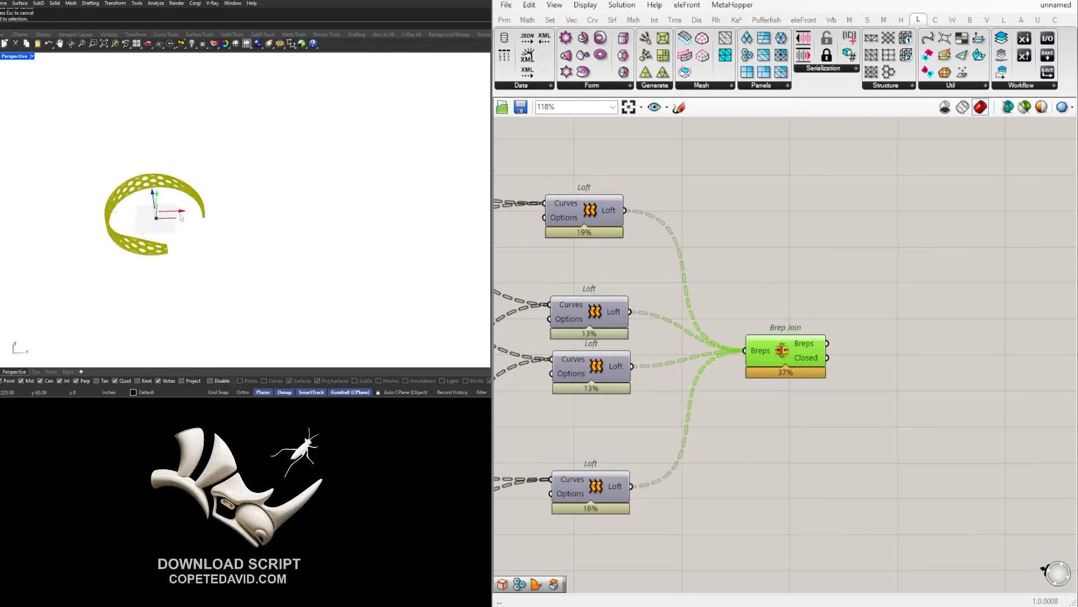
Move the baked band along the red axis away from the Grasshopper preview and deselect it.
left_click_drag(180, 218, 427, 216)
key("Escape")
scroll(339, 257, "up", 5)
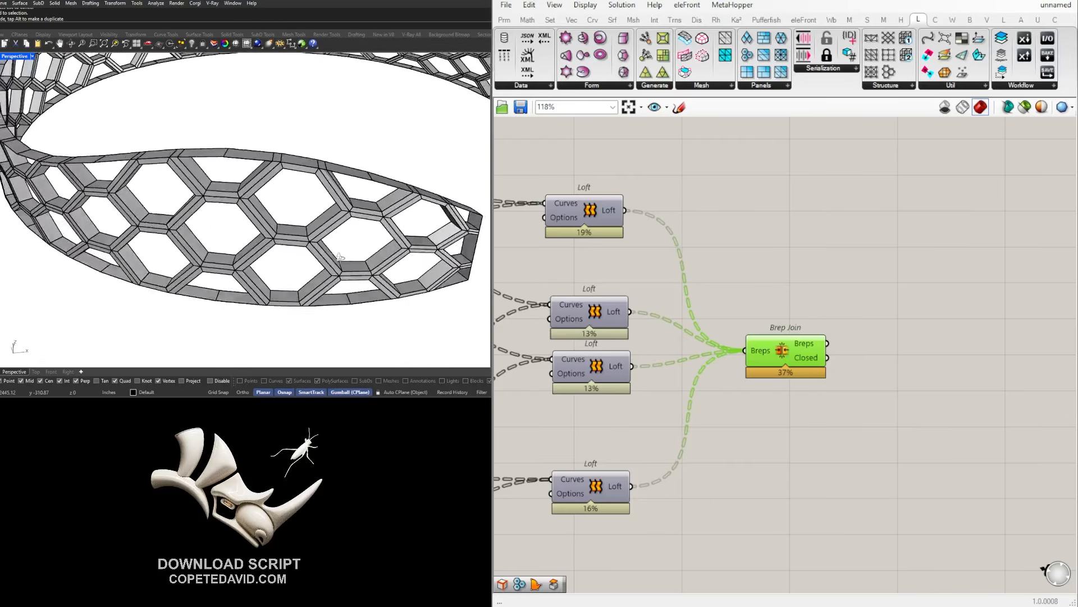
Examine the baked band's hexagonal frames from several angles and select one cell to check its geometry.
right_click_drag(340, 256, 303, 236)
scroll(290, 185, "down", 8)
right_click_drag(290, 185, 252, 200)
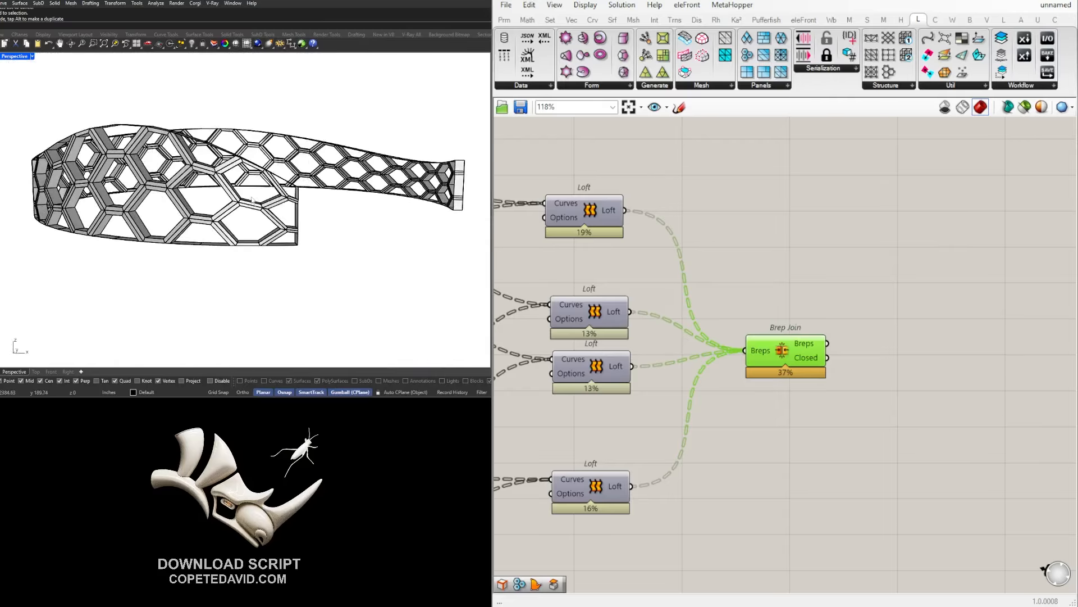
right_click_drag(322, 257, 251, 246)
scroll(250, 246, "up", 5)
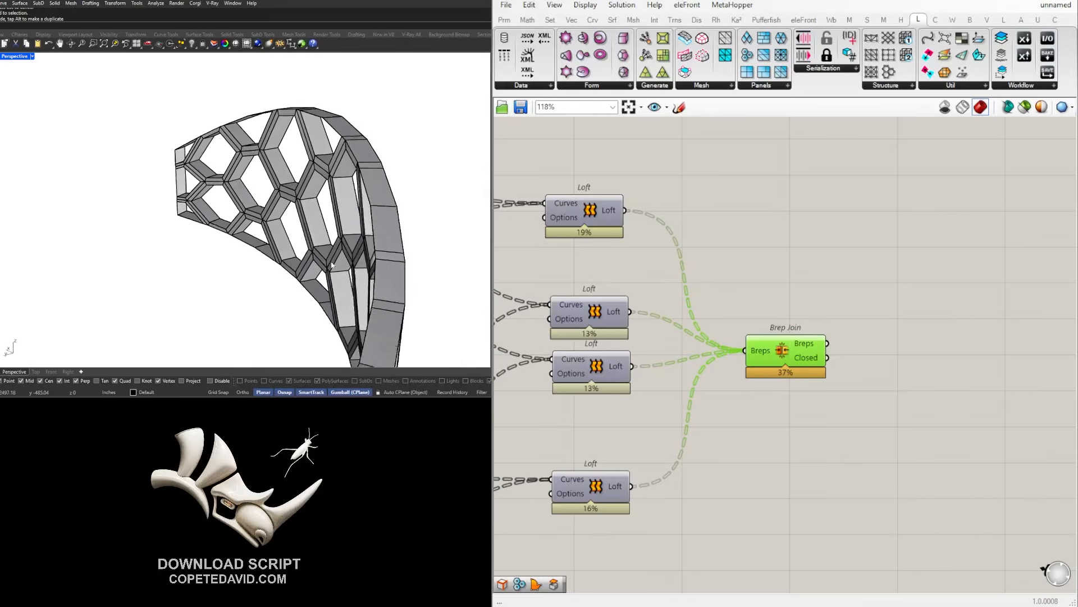
left_click(322, 247)
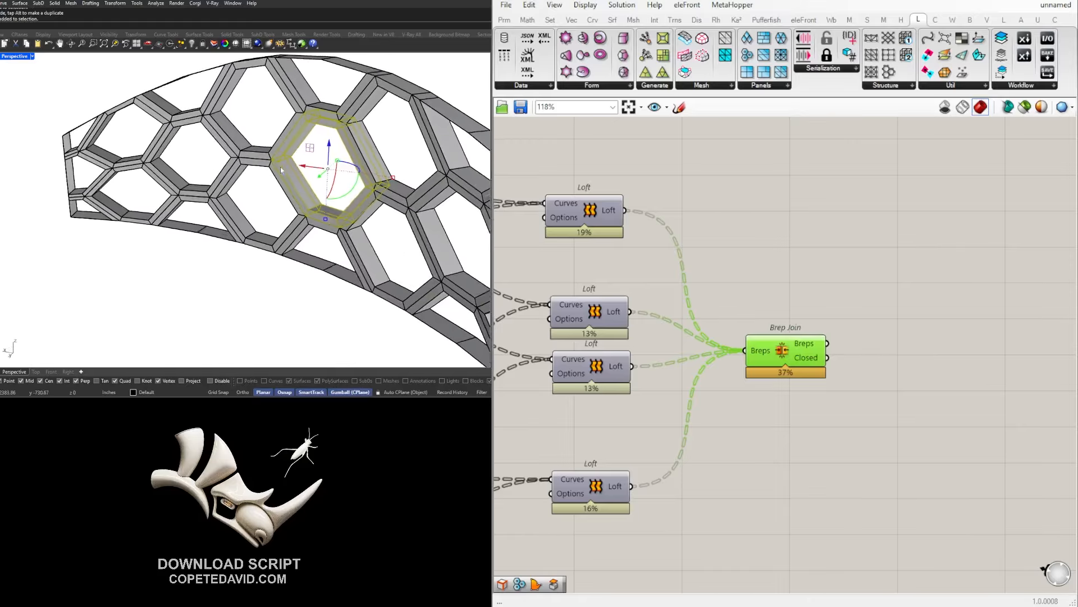
View the baked band in Rendered display mode, and return the Perspective viewport to Shaded.
left_click(32, 56)
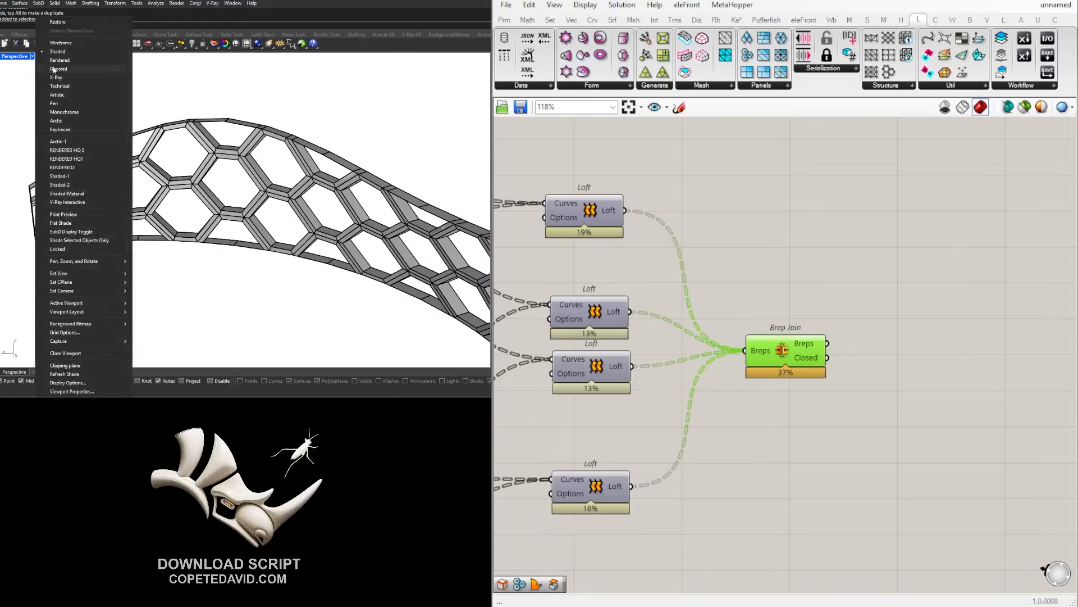
left_click(60, 61)
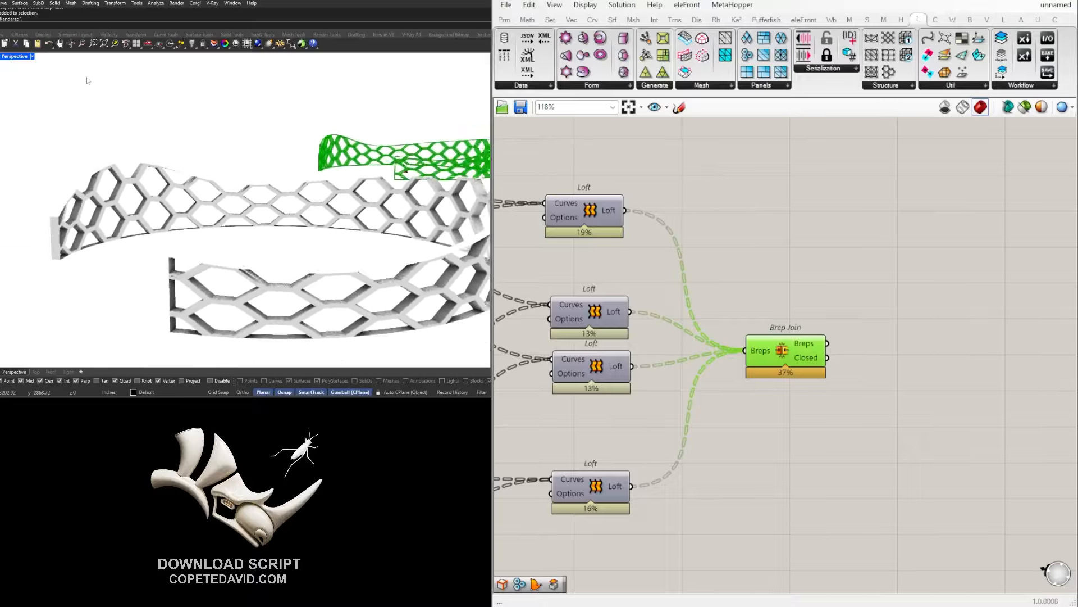
left_click(24, 58)
left_click(56, 52)
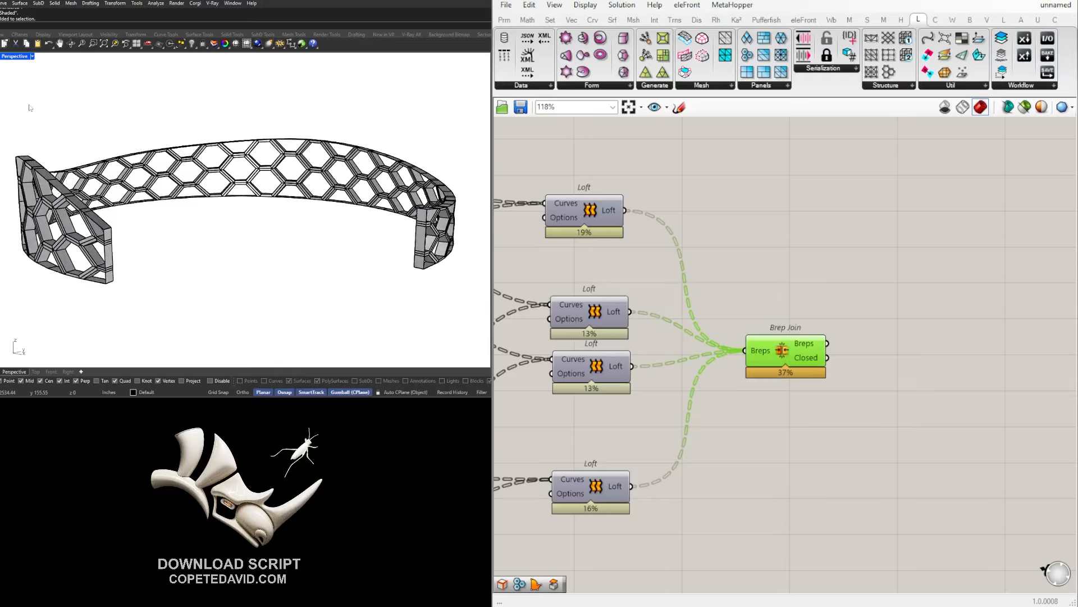
Delete the baked band from the Rhino model.
scroll(326, 207, "down", 8)
left_click_drag(409, 269, 215, 162)
left_click(262, 126)
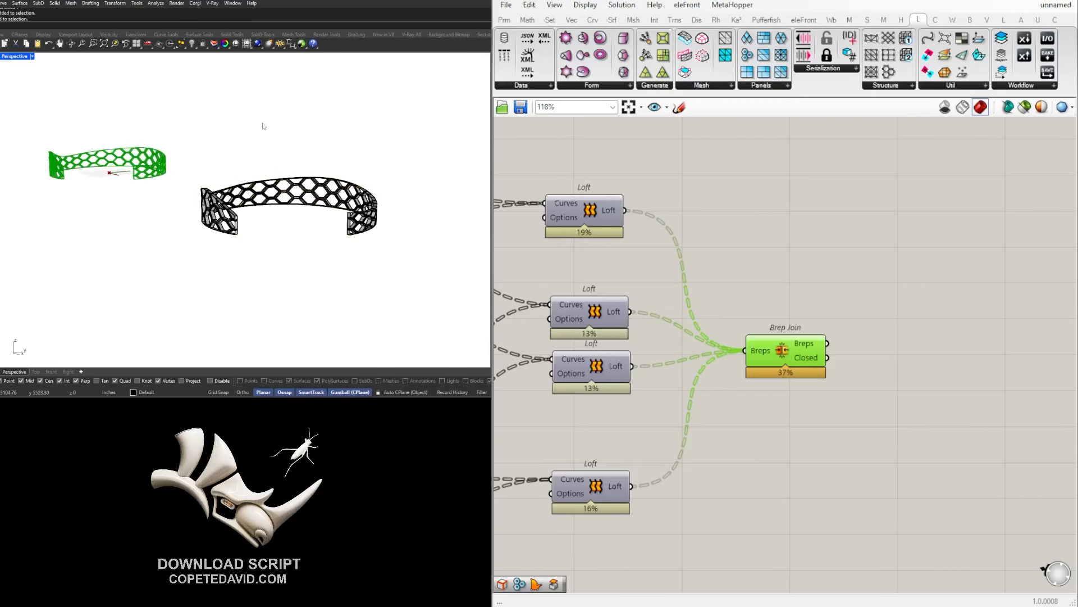
left_click_drag(406, 281, 162, 123)
key("Delete")
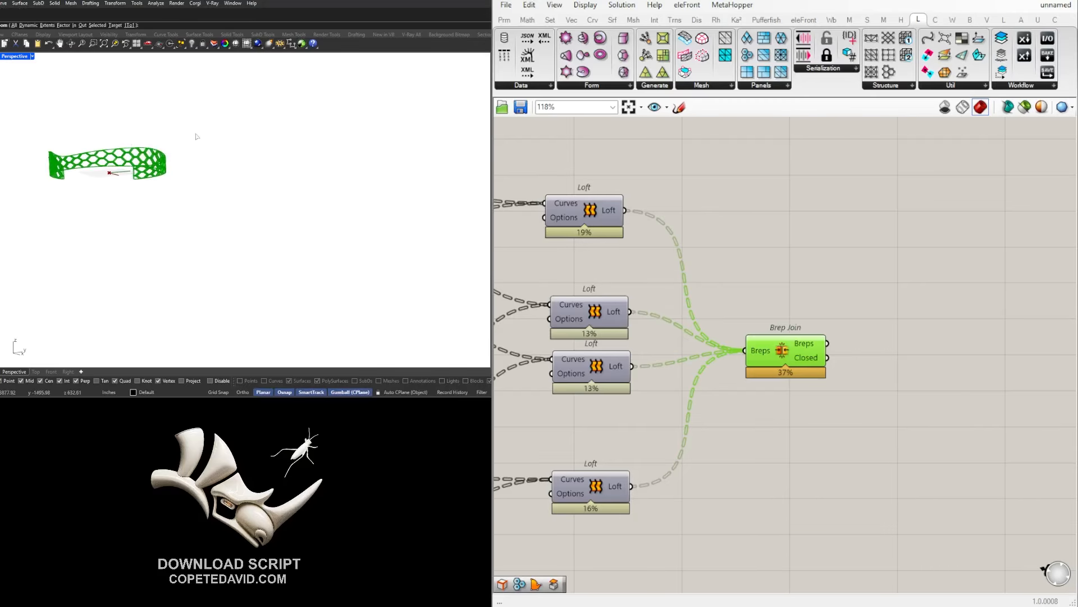
Zoom to the model's extents and examine the joined hexagonal band preview up close.
type("e")
key("Return")
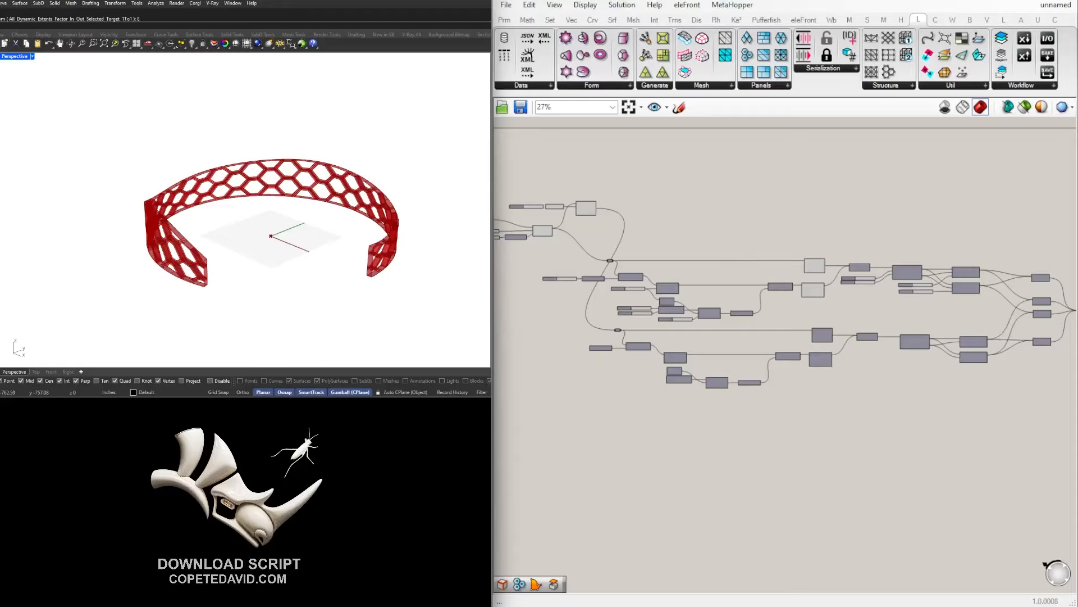
scroll(252, 193, "up", 5)
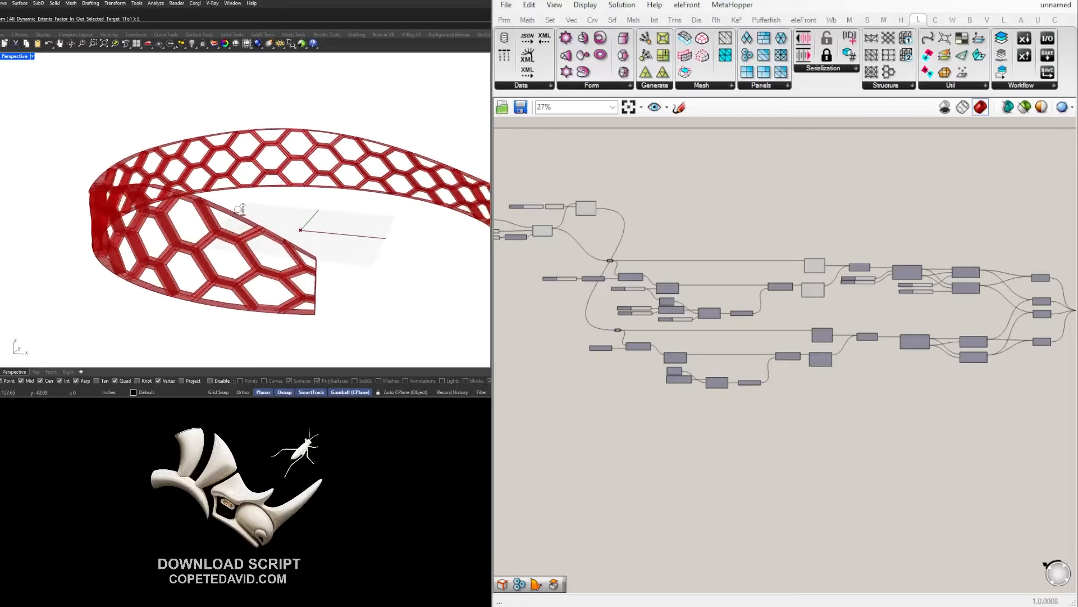
right_click_drag(251, 193, 289, 232)
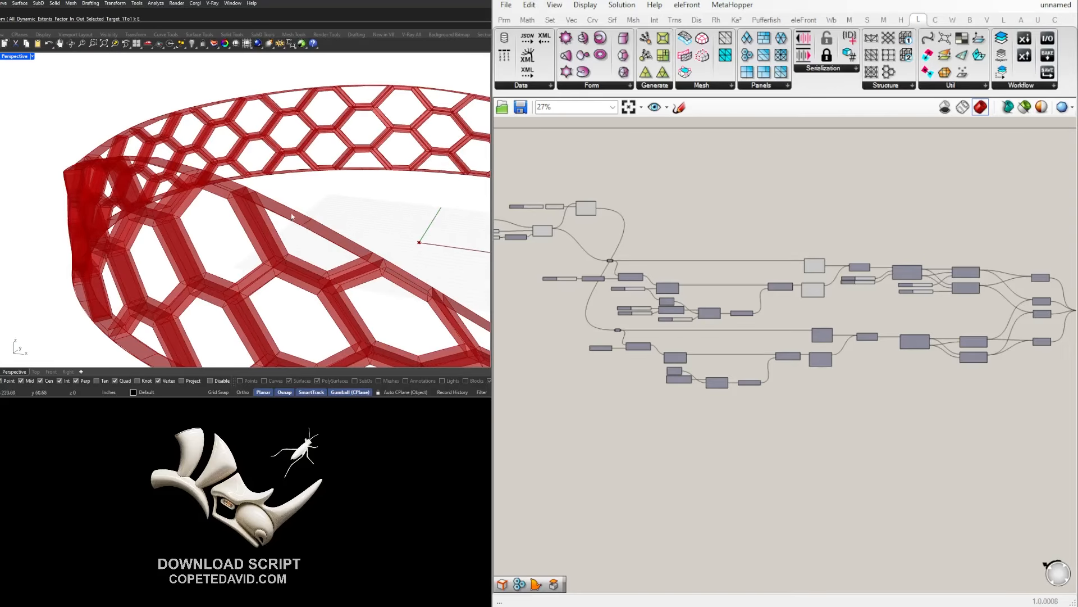
right_click_drag(291, 216, 349, 241)
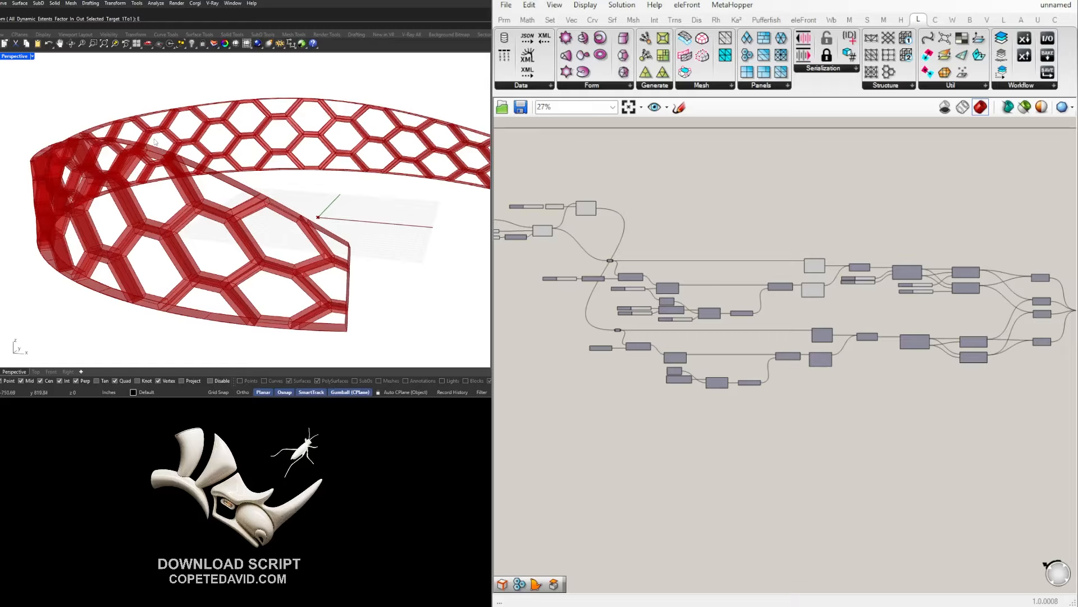
Add an Extend Curve component above the upper Rebuild Curve component and feed the rebuilt curve into its Curve input.
scroll(832, 368, "down", 2)
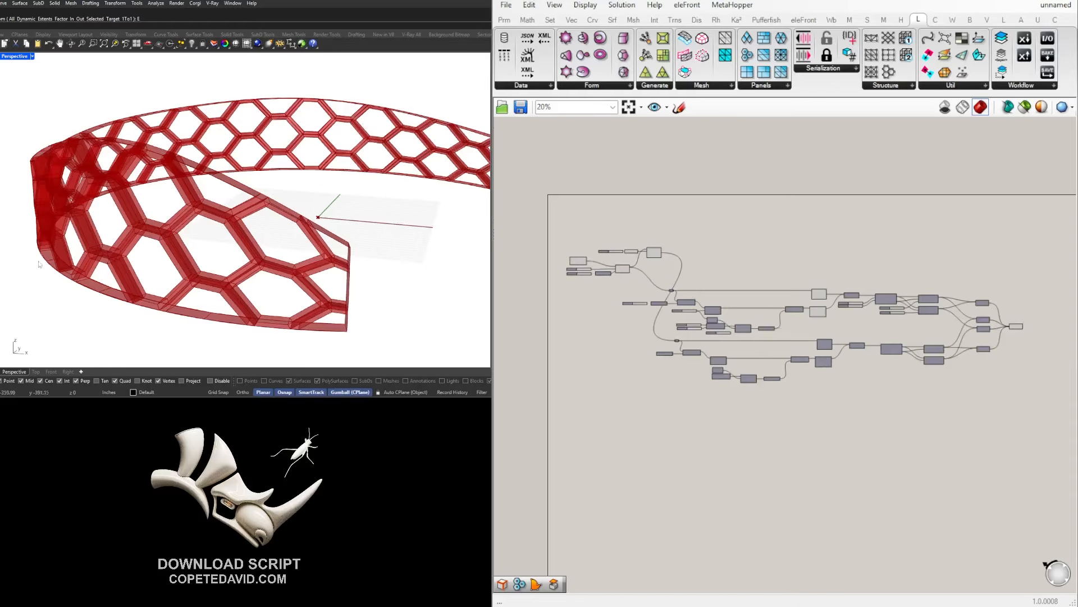
scroll(189, 208, "down", 6)
right_click_drag(297, 256, 261, 263)
scroll(199, 247, "up", 4)
scroll(767, 304, "up", 4)
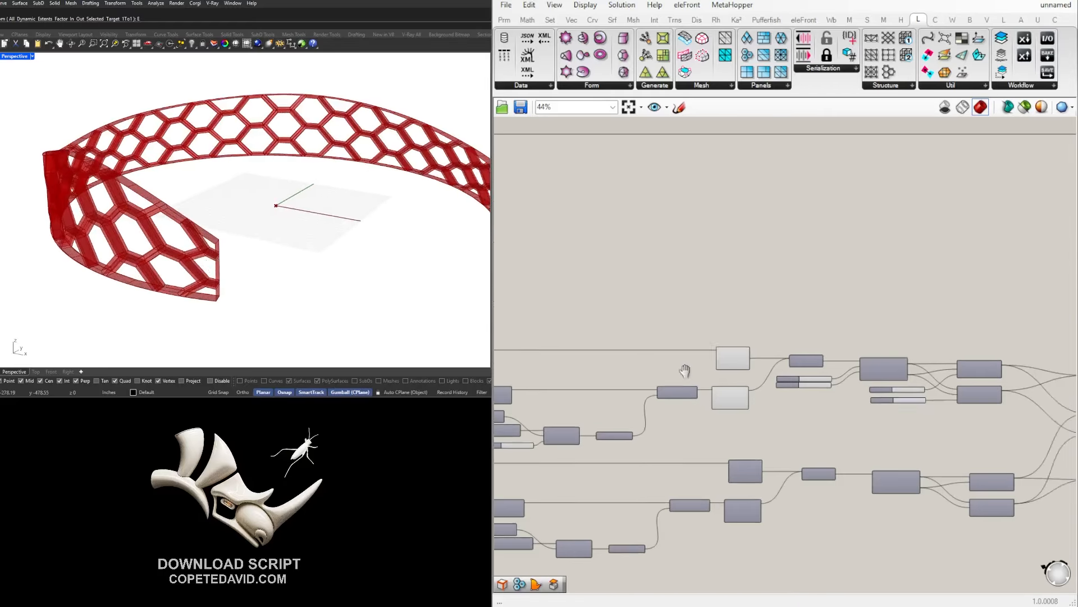
left_click_drag(713, 342, 715, 343)
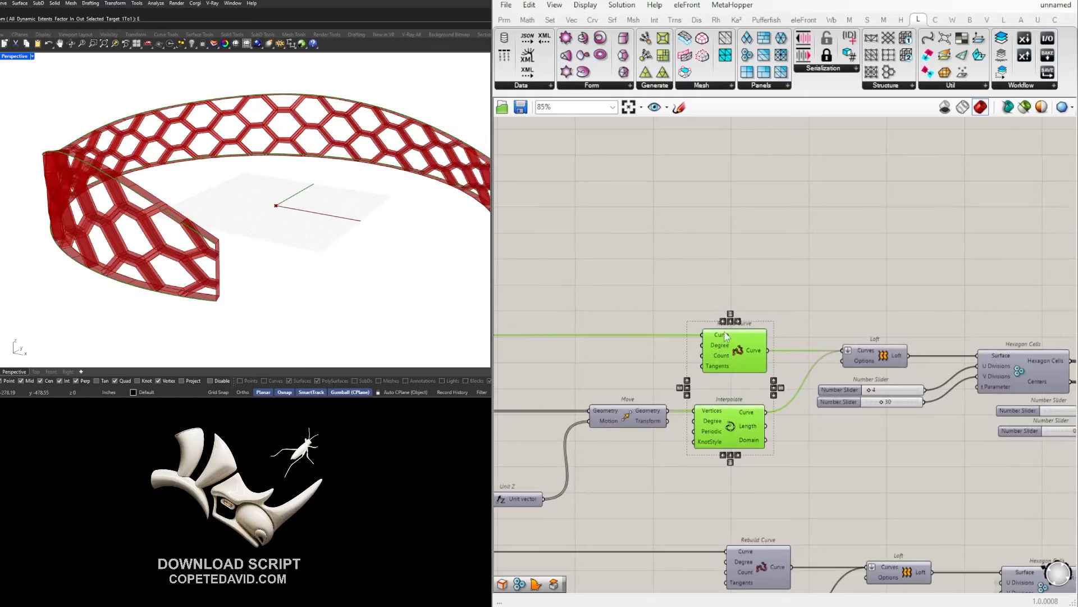
left_click(751, 254)
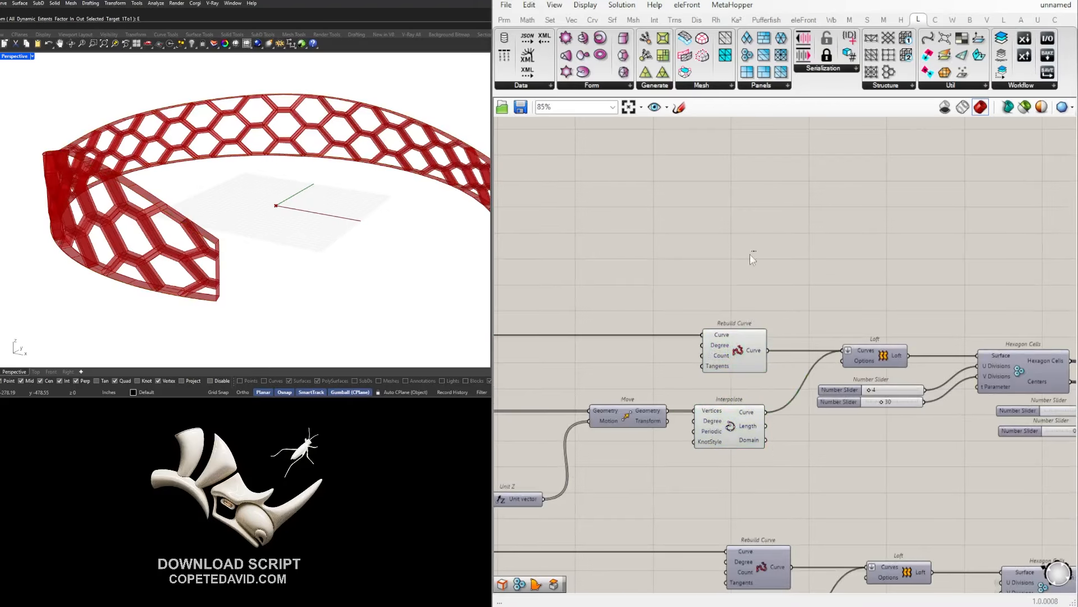
left_click(742, 428)
double_click(753, 262)
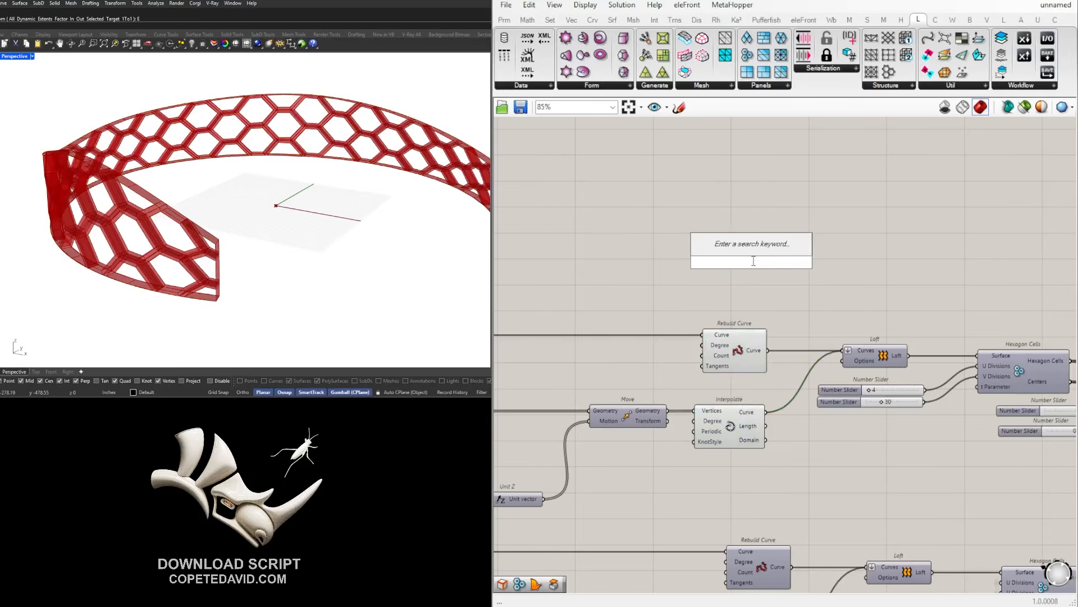
type("EXTEND")
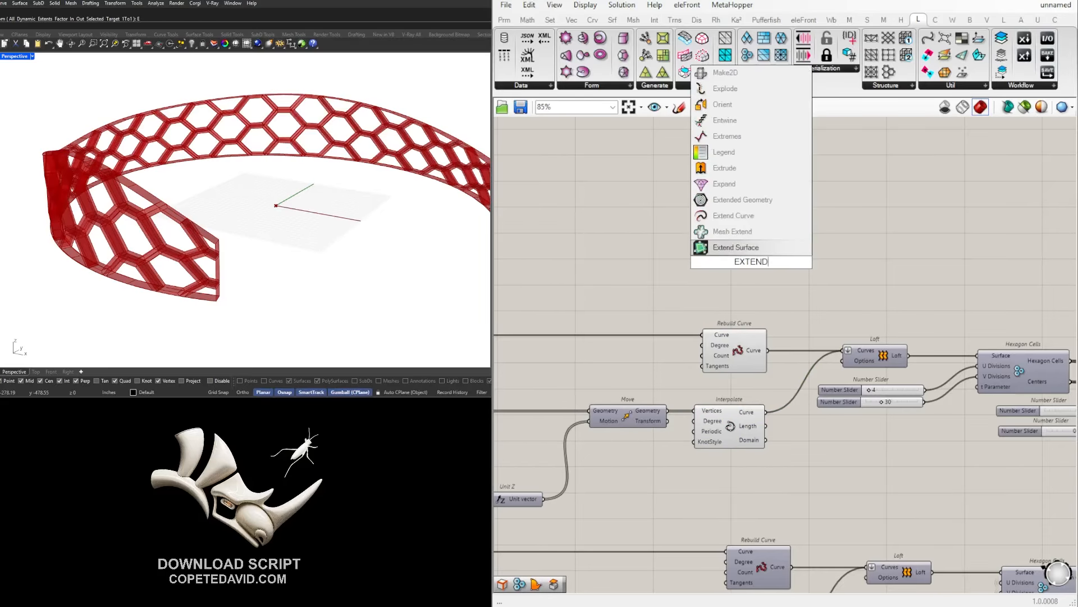
left_click(733, 216)
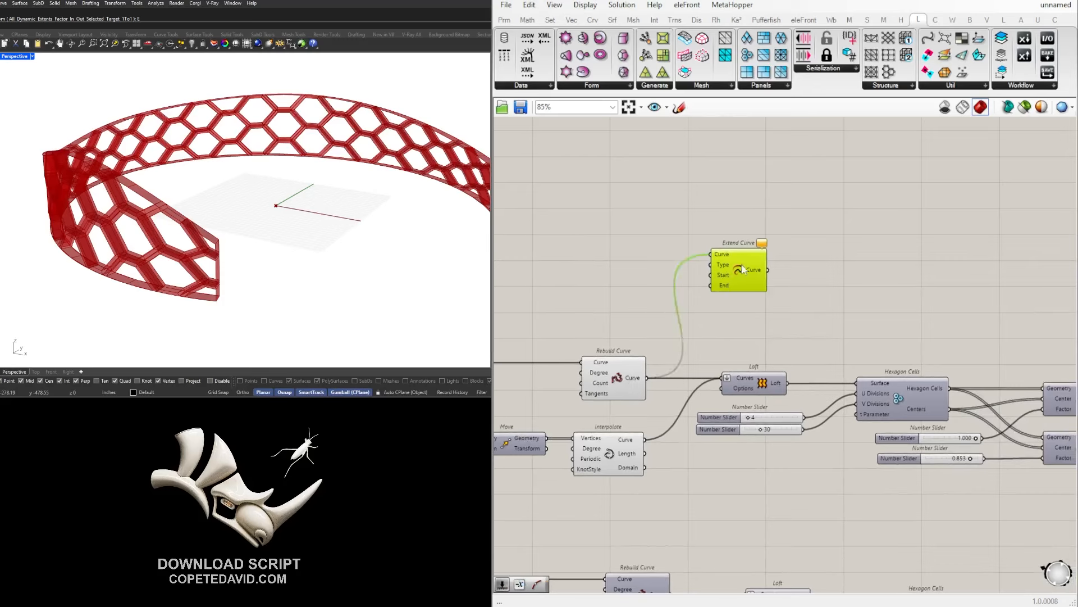
Duplicate the Extend Curve component below the first and connect the Interpolate curve to the copy's Curve input.
left_click_drag(742, 269, 810, 285)
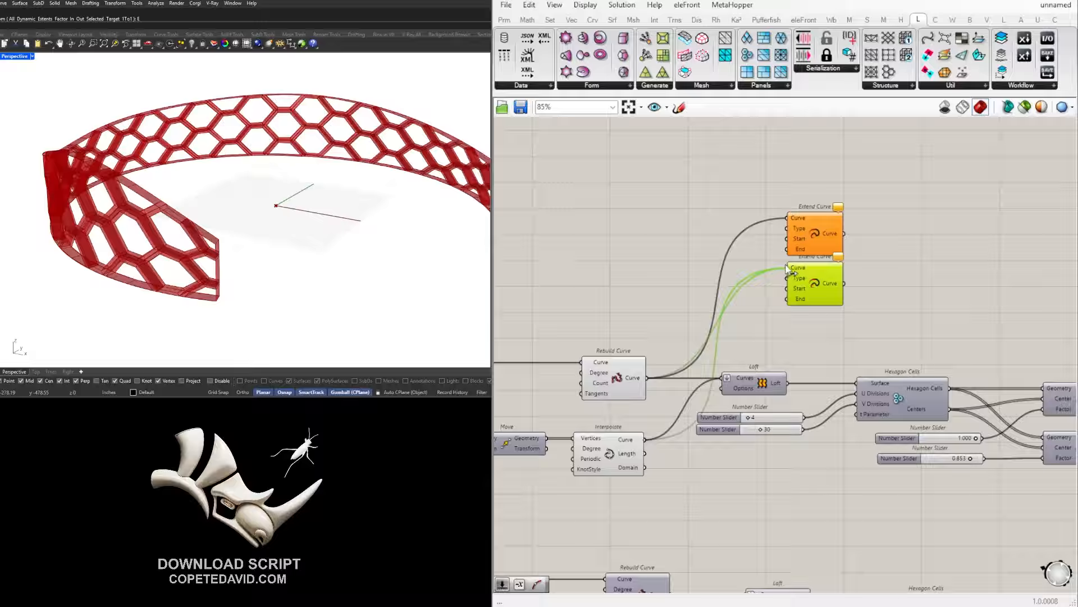
left_click(815, 212)
left_click(694, 257)
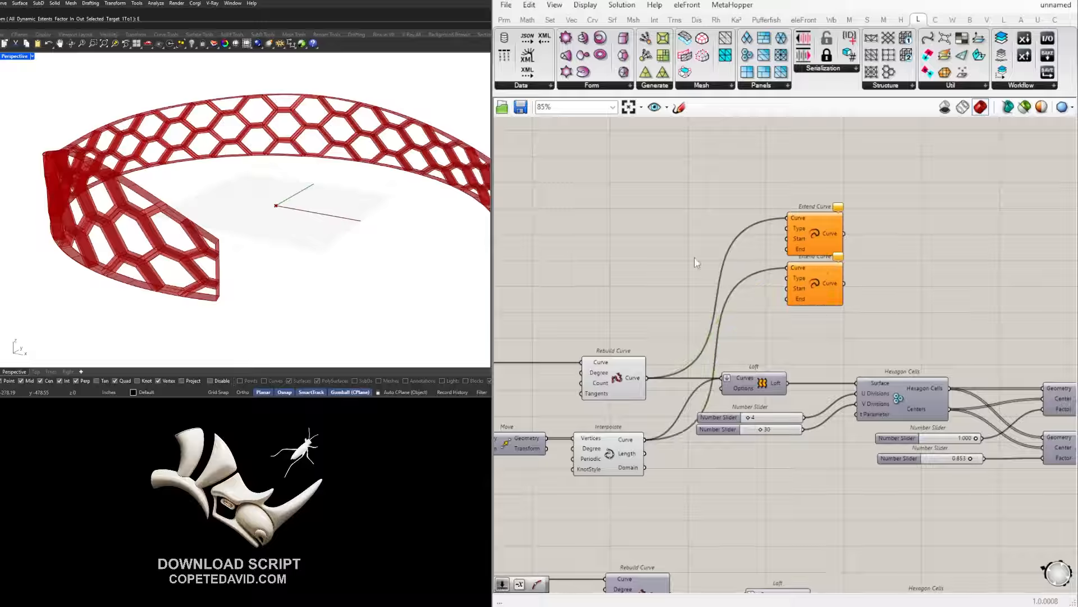
Add a number slider set to 24 and connect it to the Start and End inputs of both Extend Curve components.
double_click(656, 225)
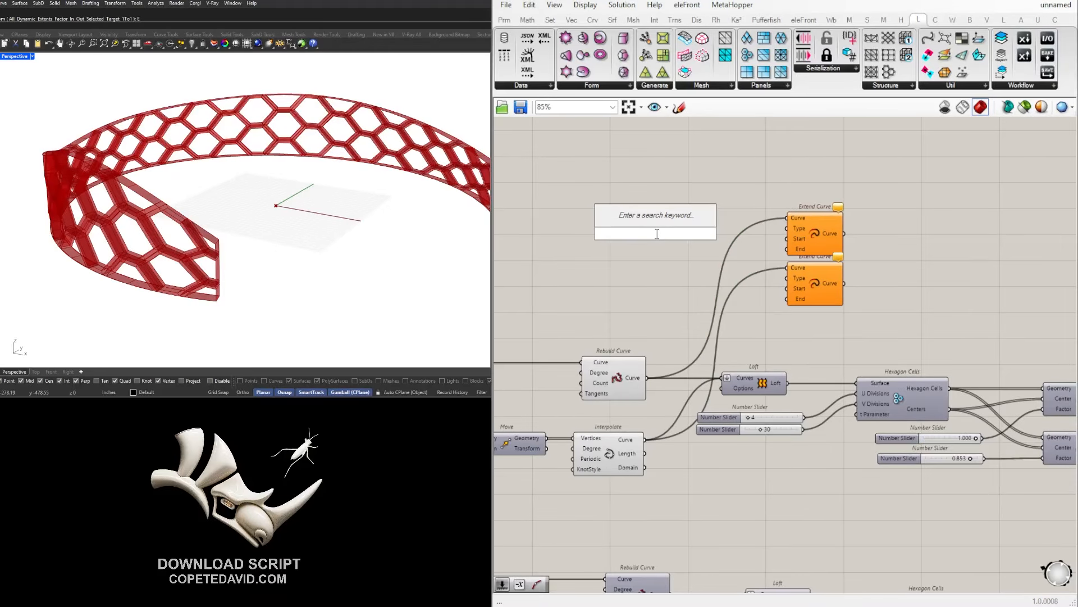
type("12")
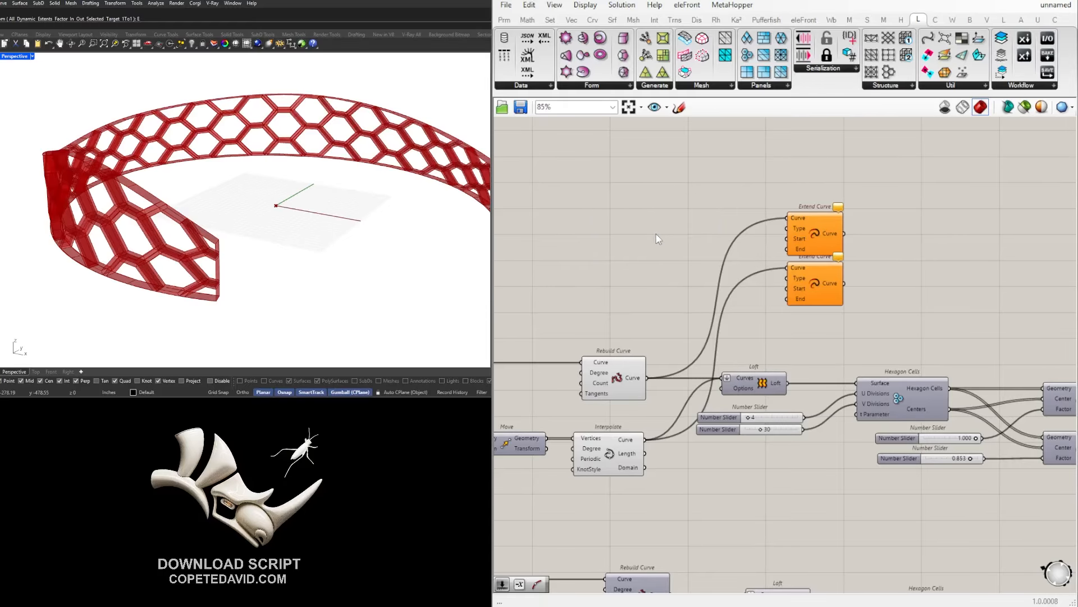
double_click(656, 233)
type("4")
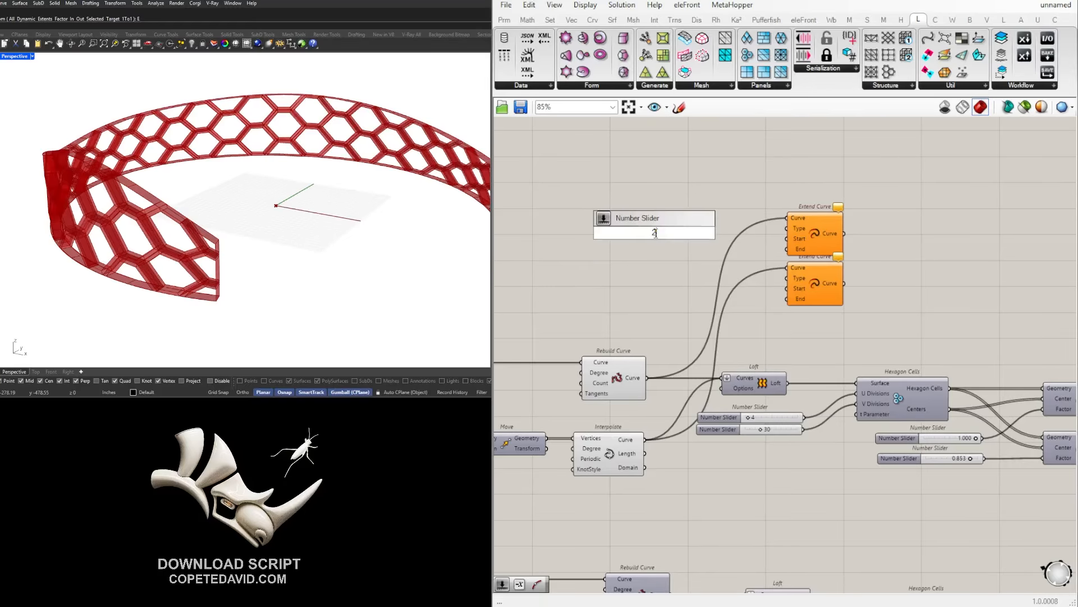
key("Return")
scroll(713, 235, "up", 2)
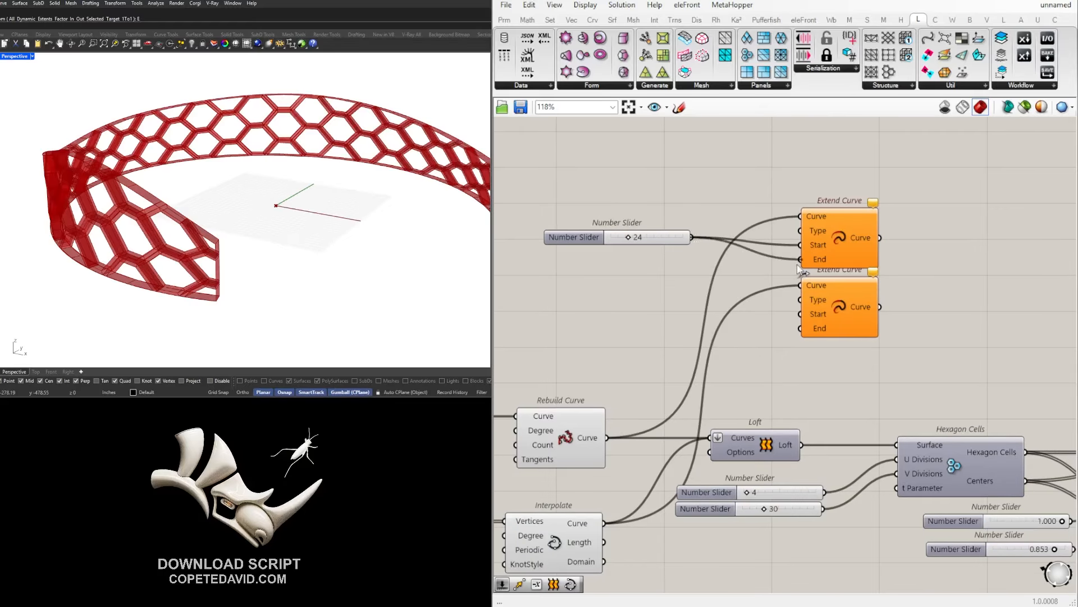
left_click_drag(798, 265, 800, 260)
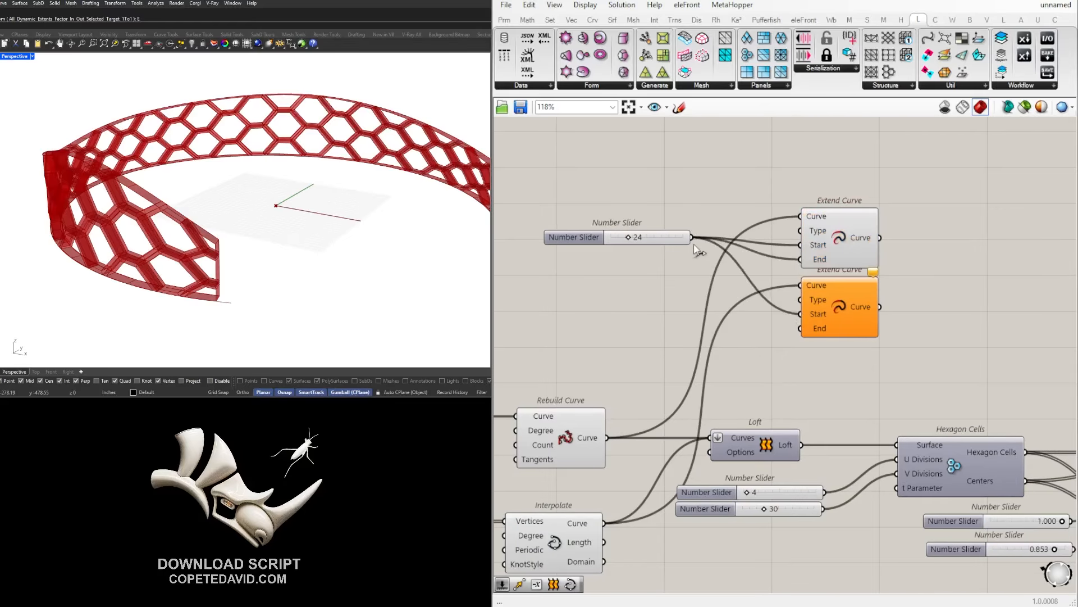
left_click_drag(802, 328, 801, 328)
Set the extension Type of both Extend Curve components to Arc and inspect the extended curve ends in the Rhino viewport.
right_click(818, 232)
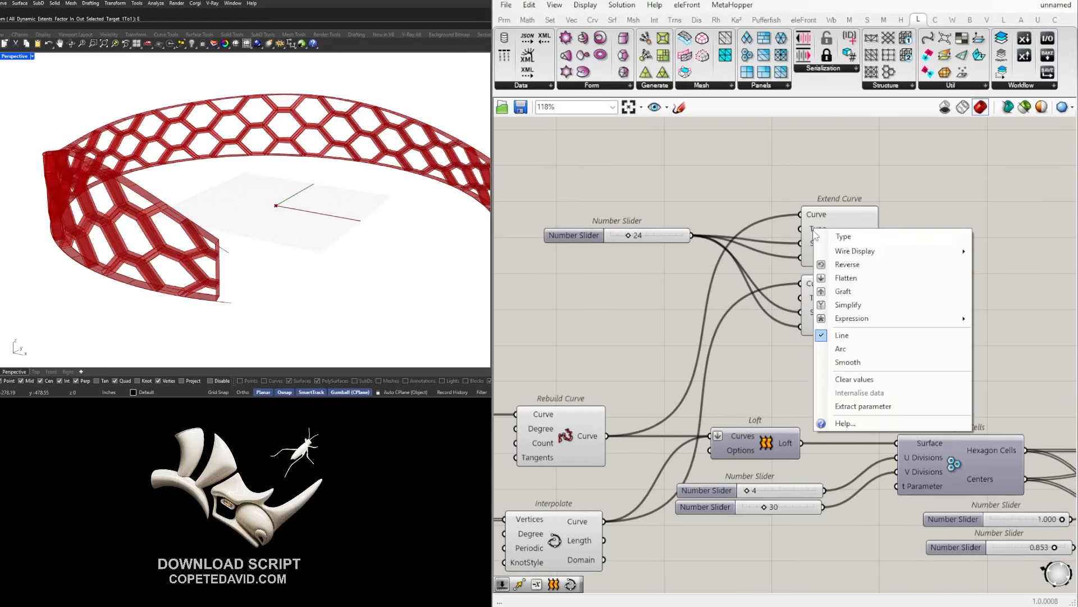
left_click(857, 349)
right_click(816, 312)
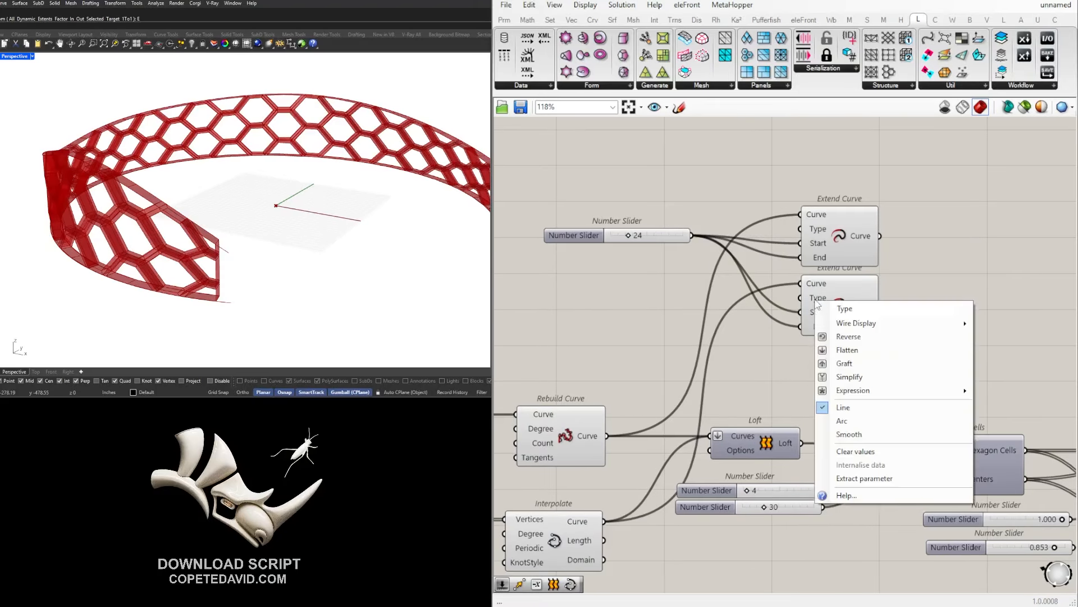
left_click(857, 424)
left_click(834, 223)
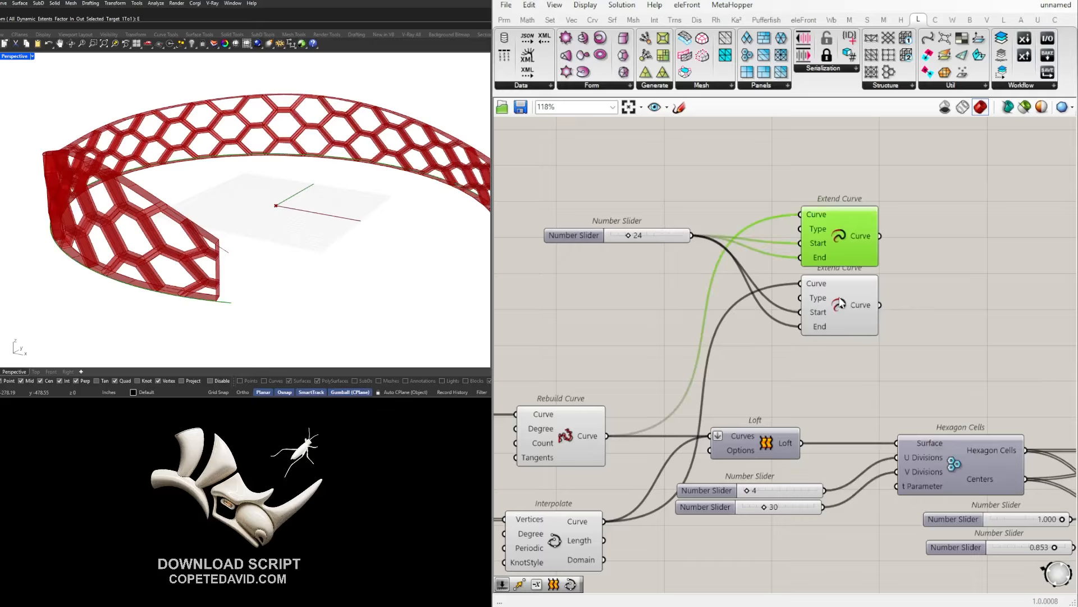
left_click(839, 299, "shift")
right_click_drag(173, 209, 289, 197)
scroll(989, 277, "down", 1)
Move the extension slider and both Extend Curve components together into the empty area above the Hexagon Cells component.
right_click_drag(994, 280, 771, 319)
scroll(786, 370, "down", 2)
left_click_drag(772, 366, 505, 247)
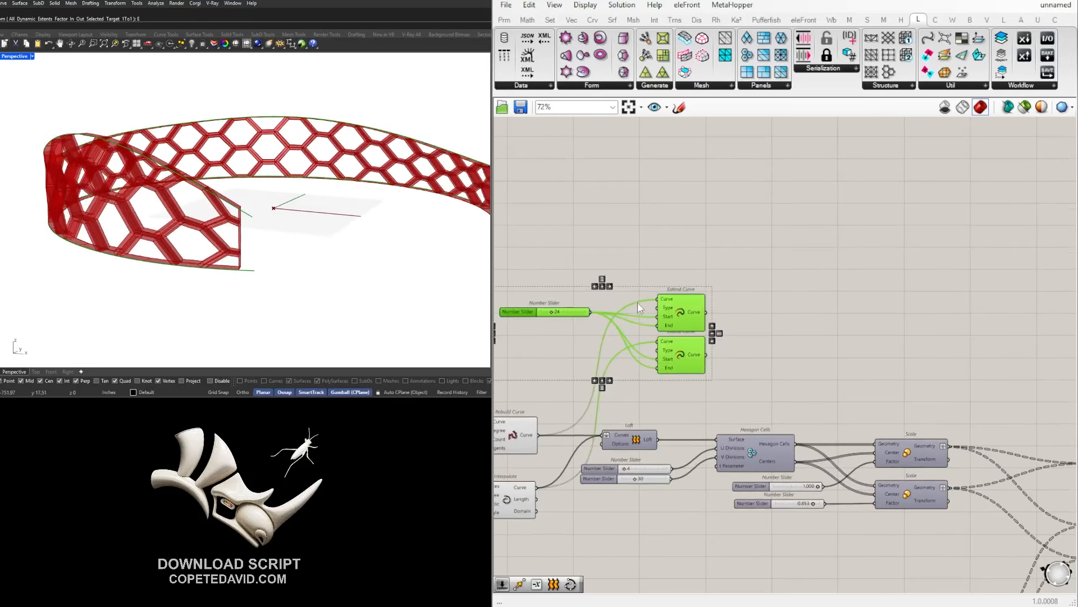
left_click_drag(691, 299, 811, 228)
Add an Extrude component, stack the two Extend Curve components neatly, and connect the lower extended curve to the Extrude Base input.
double_click(922, 299)
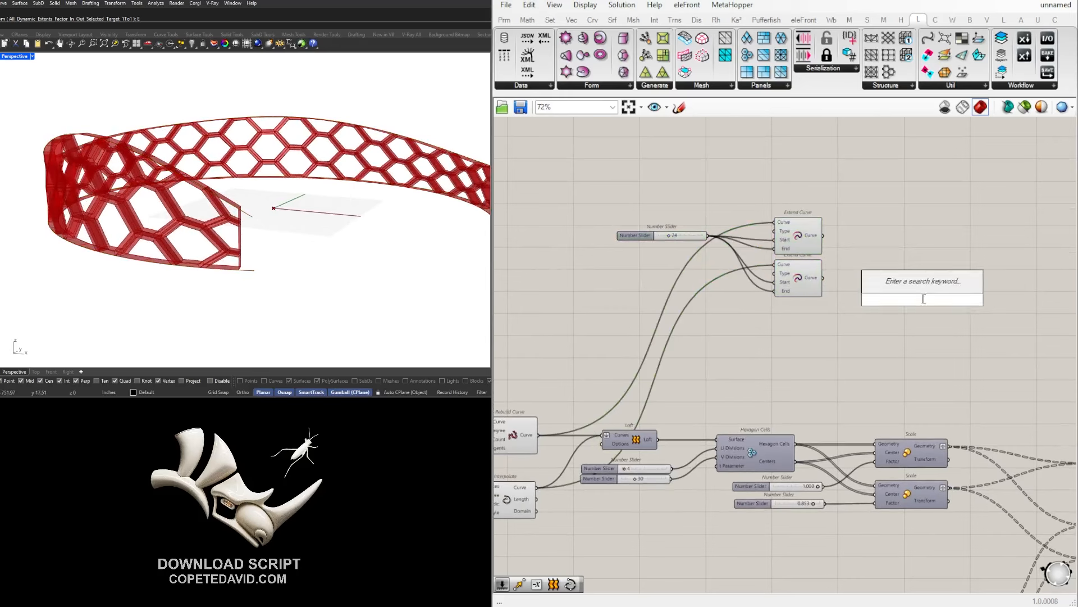
type("8XTR")
left_click(899, 285)
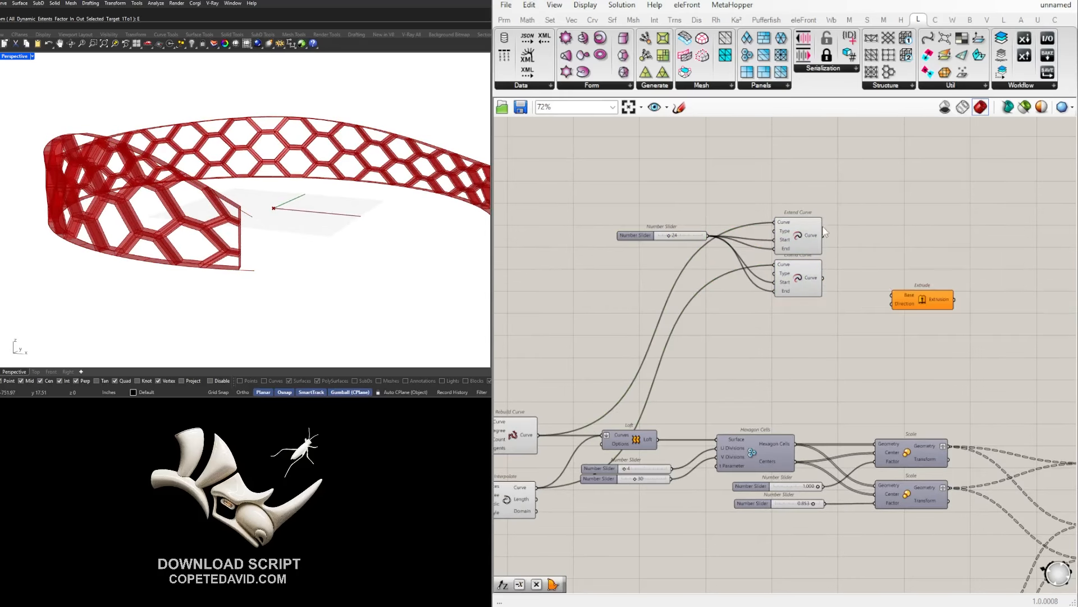
left_click_drag(823, 236, 797, 222)
left_click(809, 242)
left_click(812, 256)
mouse_move(809, 232)
left_mouse_down()
mouse_move(811, 315)
mouse_move(791, 276)
mouse_move(802, 232)
left_mouse_up()
left_click(846, 276)
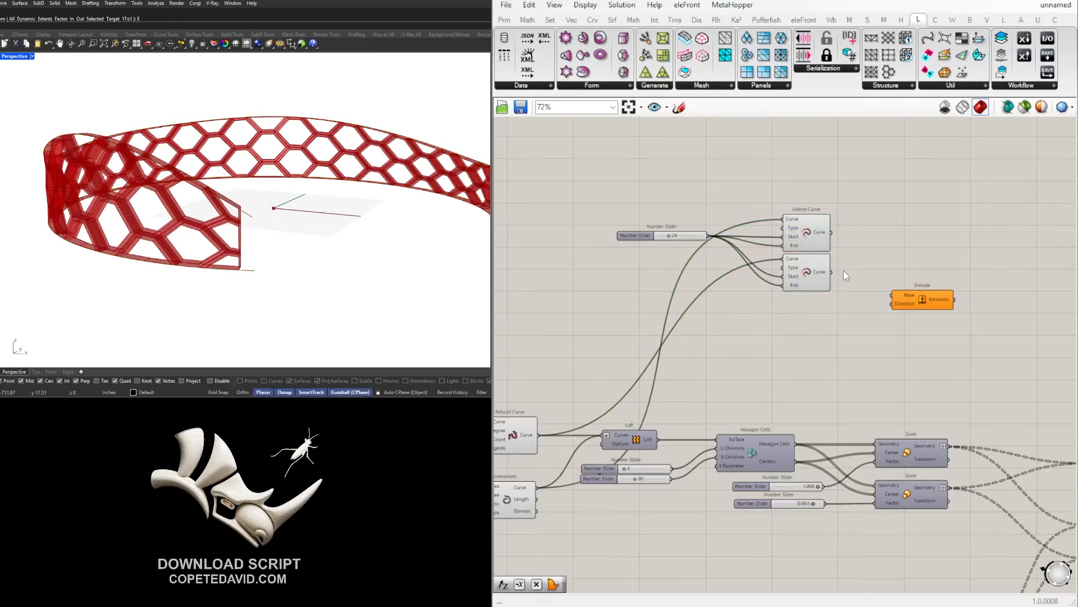
left_click_drag(839, 268, 897, 295)
left_click_drag(832, 272, 876, 301)
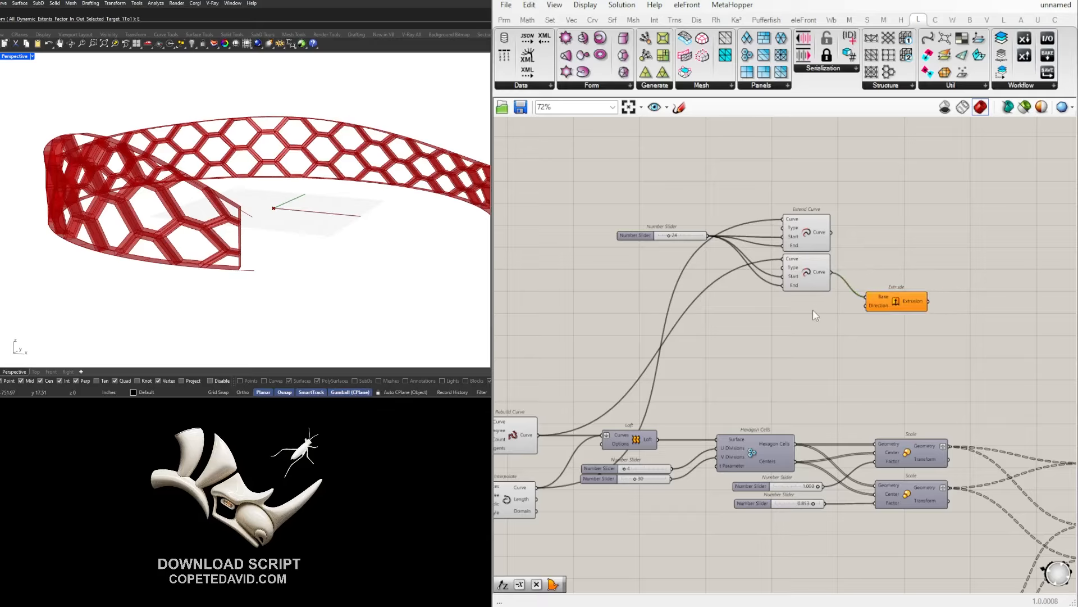
Add a Negative component in front of Extrude and connect its Result to the Direction input.
double_click(813, 310)
type("neg")
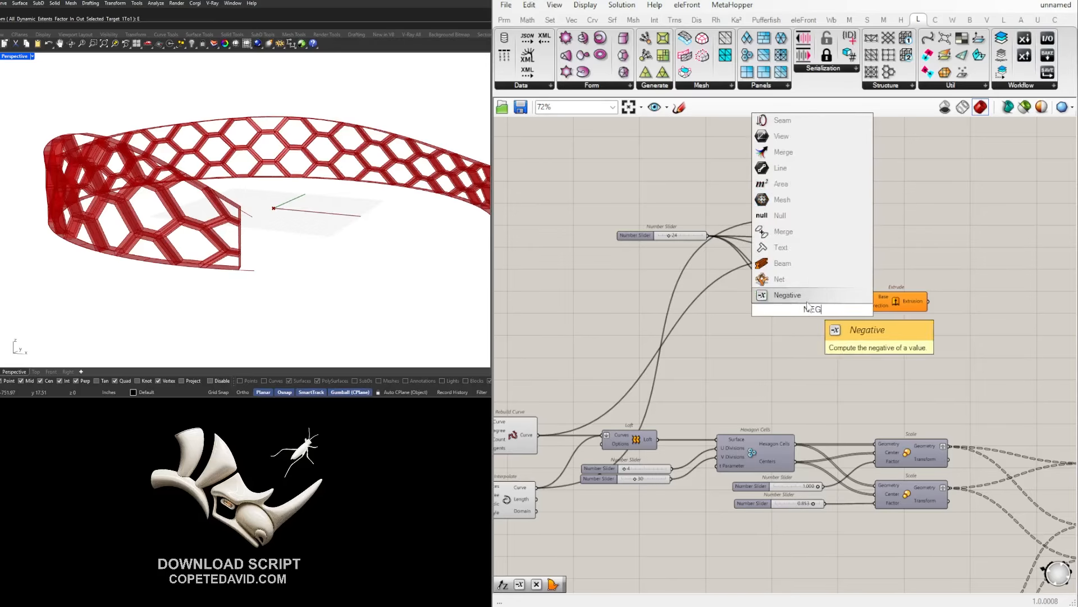
key("Return")
mouse_move(836, 310)
left_mouse_down()
mouse_move(866, 305)
mouse_move(820, 309)
left_mouse_up()
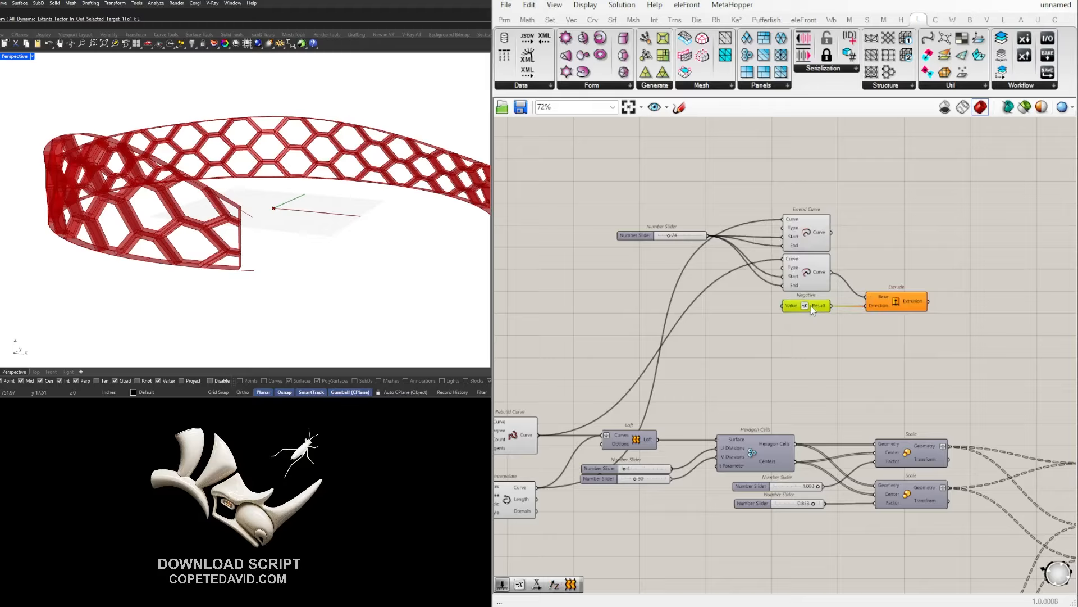
Add a Unit Z component, connect its vector to the Negative Value input, and line it up with the Extrude chain.
left_click(730, 306)
double_click(730, 305)
type("z")
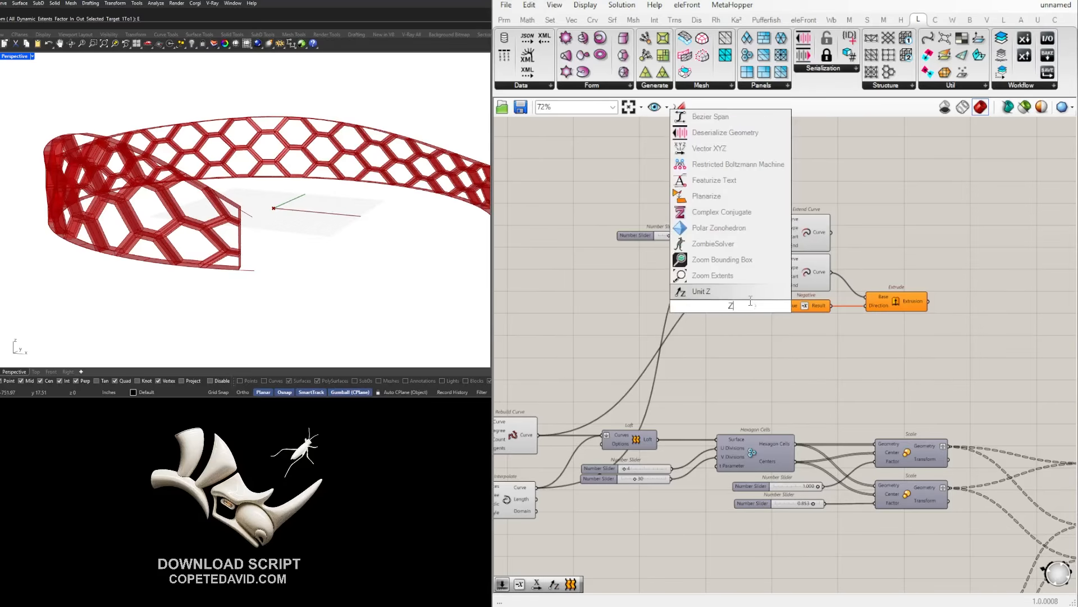
left_click(757, 296)
scroll(761, 304, "up", 2)
mouse_move(762, 306)
left_mouse_down()
mouse_move(791, 306)
mouse_move(766, 308)
left_mouse_up()
left_click_drag(862, 339, 766, 309)
left_click_drag(815, 309, 837, 308)
left_click(767, 309)
left_click_drag(768, 309, 758, 309)
Duplicate the extension slider, connect the copy to the Unit Z Factor, and set it to 36.
left_click_drag(602, 208, 607, 304, "alt")
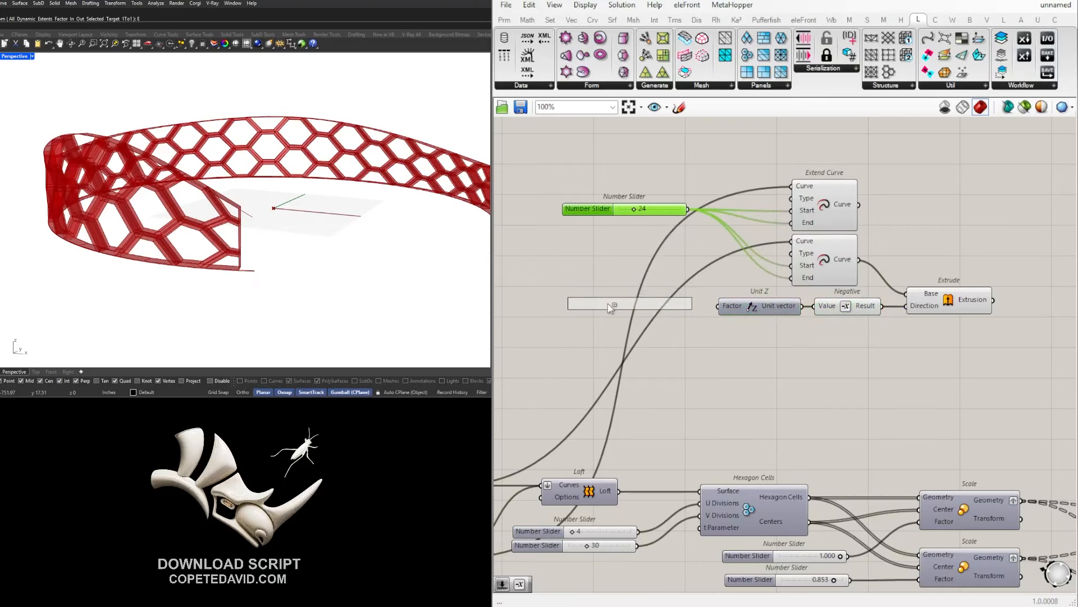
mouse_move(695, 308)
left_mouse_down()
mouse_move(721, 306)
mouse_move(674, 309)
left_mouse_up()
scroll(653, 305, "up", 3)
double_click(651, 306)
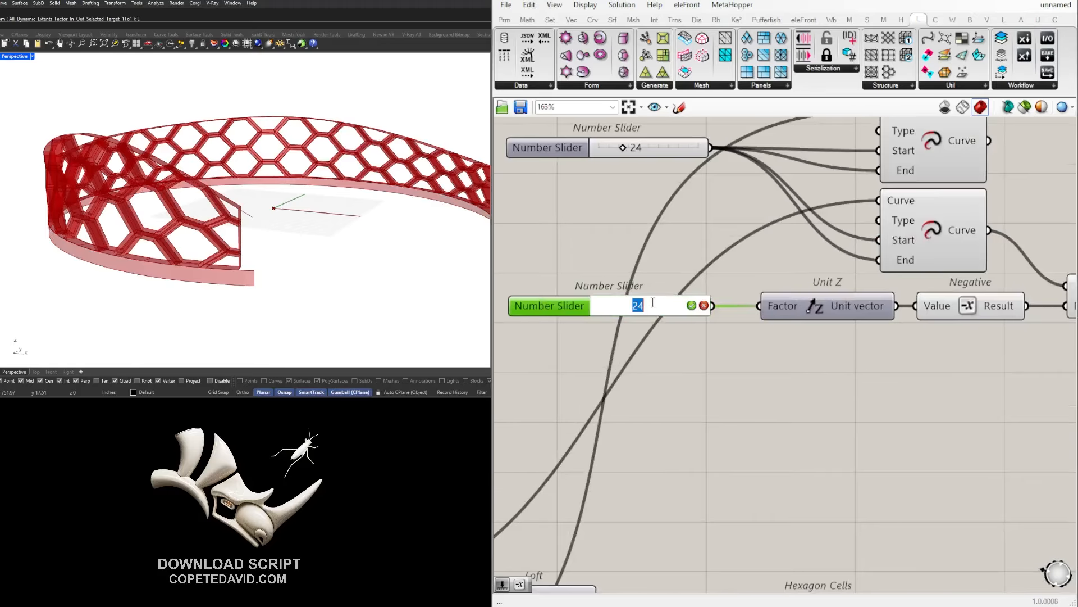
type("36")
key("Return")
left_click(697, 330)
Move the Extrude component farther from the Extend Curve pair and disconnect the lower extended curve from its Base input.
scroll(814, 377, "down", 3)
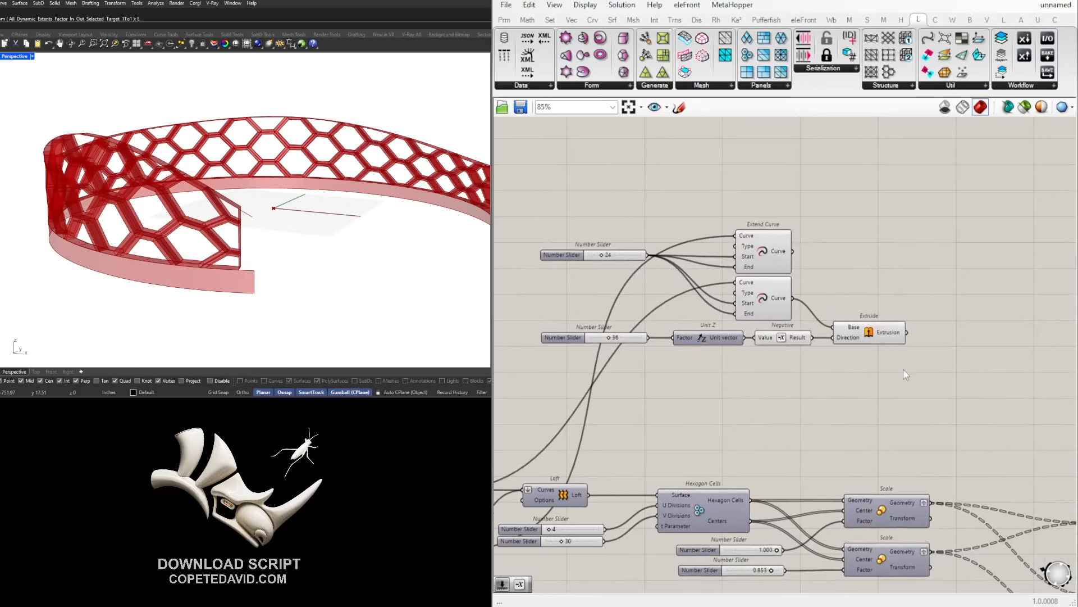
left_click_drag(934, 368, 590, 325)
left_click(933, 391)
right_click_drag(938, 393, 804, 389)
left_click_drag(731, 327, 771, 327)
right_click_drag(799, 340, 907, 354)
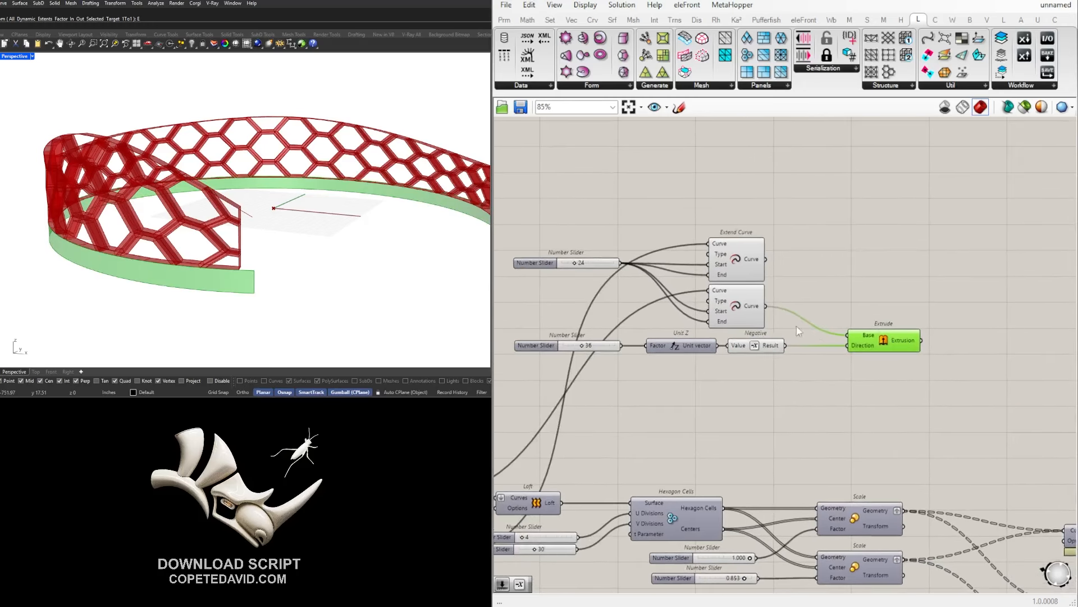
left_click_drag(765, 306, 853, 339, "ctrl")
Move the slider, Unit Z, Negative and Extrude chain down to leave a gap below the two Extend Curve components.
left_click_drag(779, 327, 730, 258)
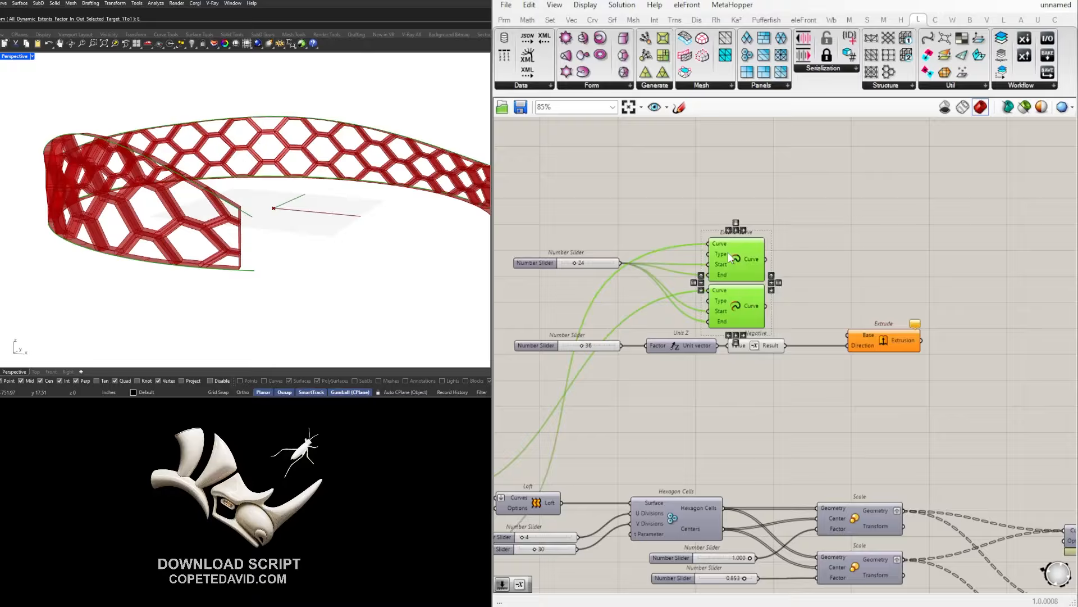
double_click(854, 287)
left_click_drag(988, 418, 557, 322)
left_click_drag(849, 353, 850, 443)
left_click(869, 345)
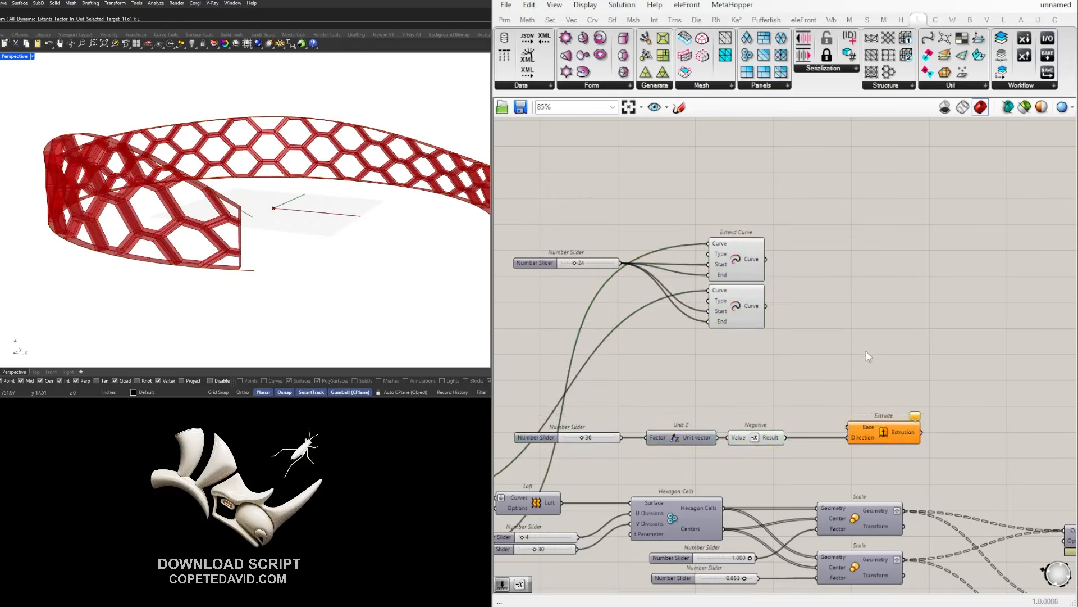
double_click(866, 351)
left_click_drag(948, 476, 589, 401)
left_click_drag(874, 431, 874, 380)
left_click(864, 325)
left_click(878, 382)
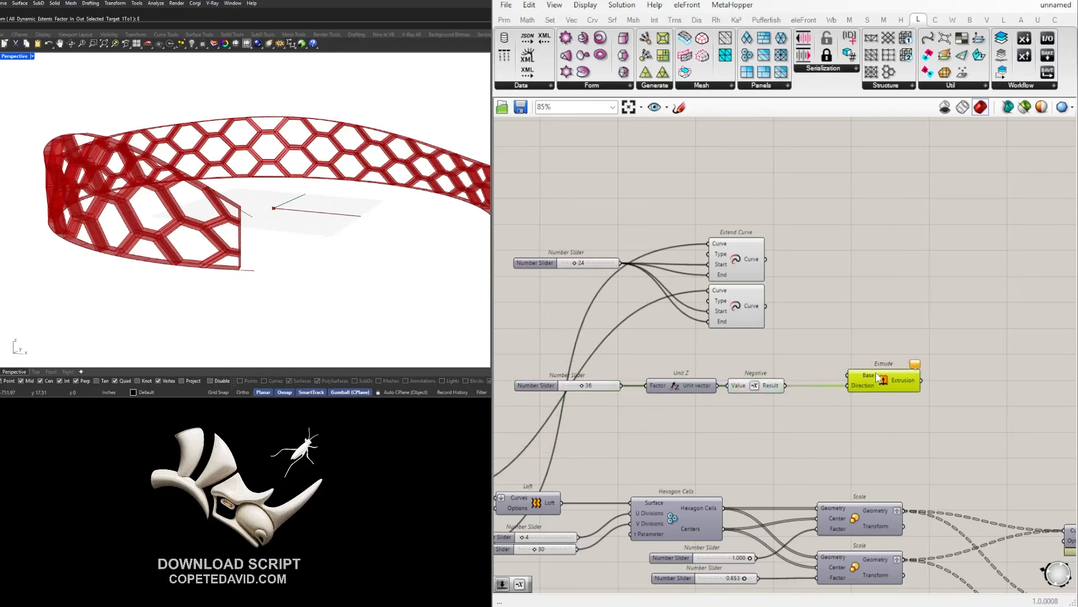
mouse_move(879, 377)
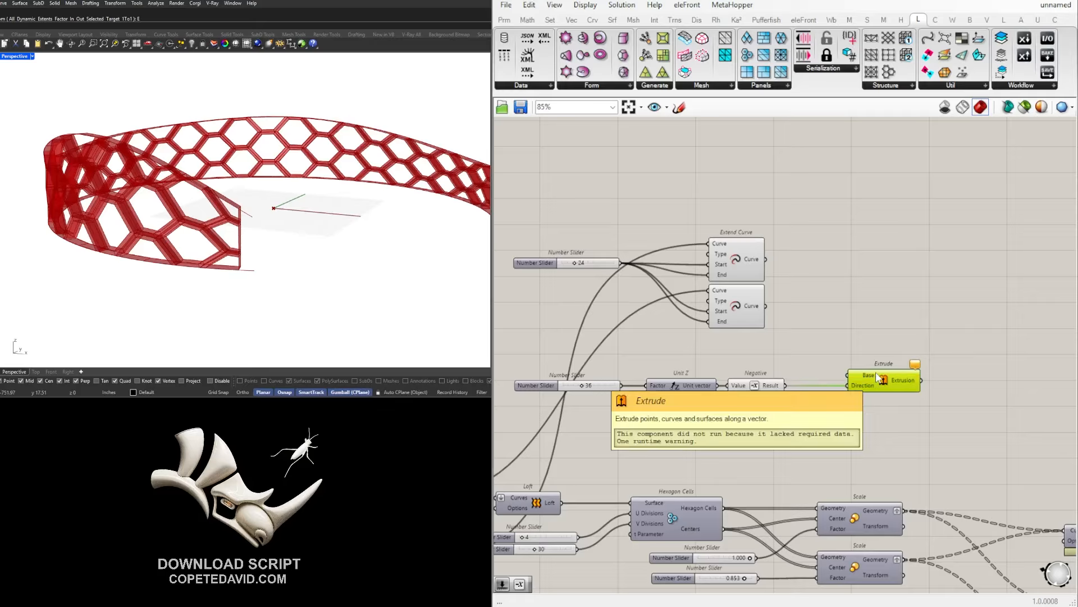
left_click(875, 346)
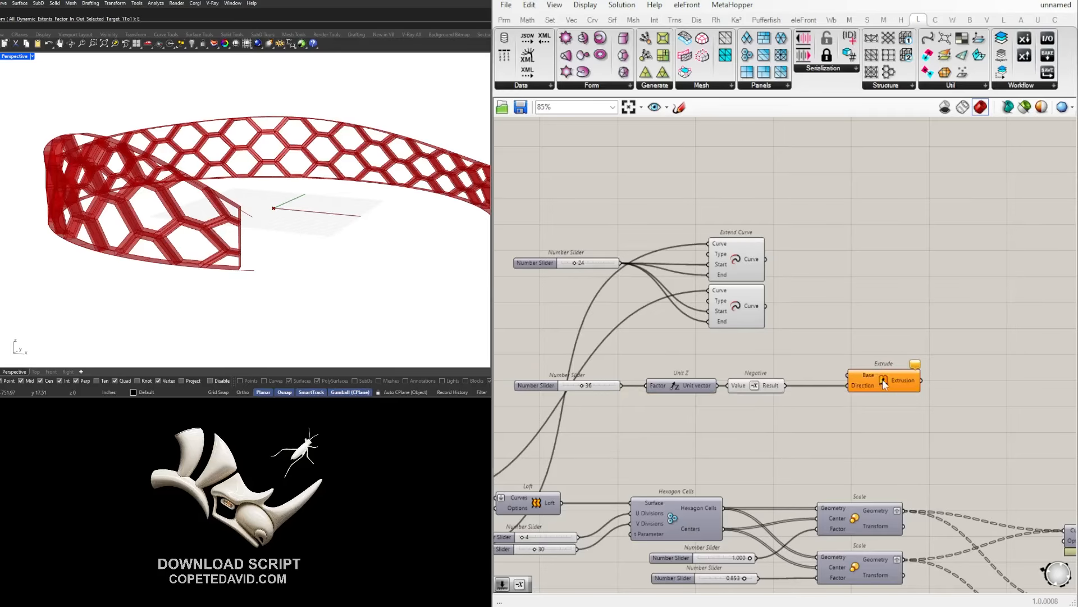
left_click(882, 380)
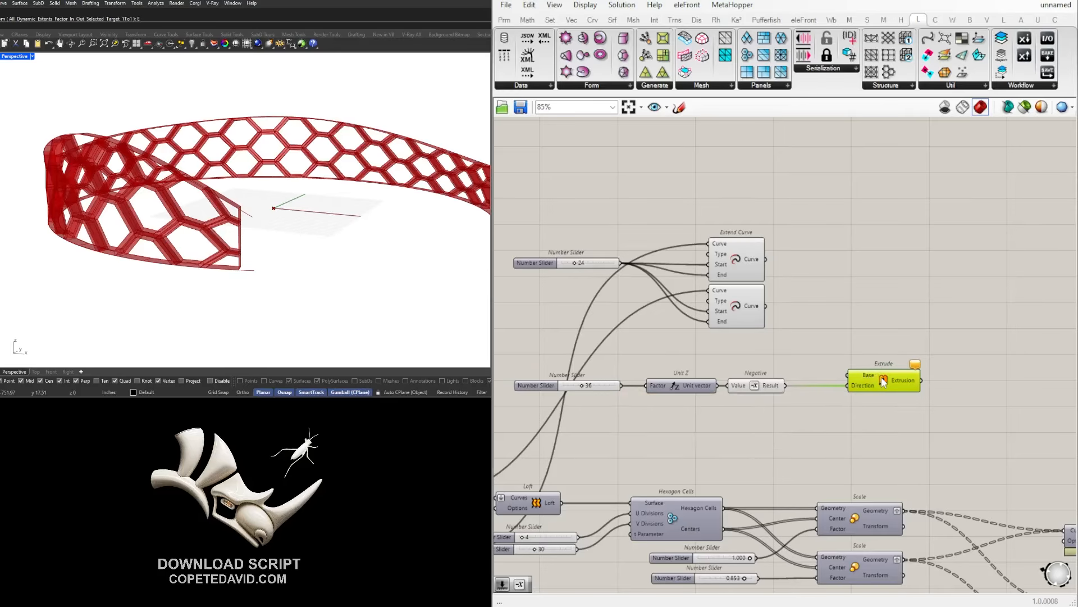
Replace the Extrude component with a Move component that takes the lower extended curve as Geometry and the negated vector as Motion.
key("Delete")
double_click(881, 377)
type("Move")
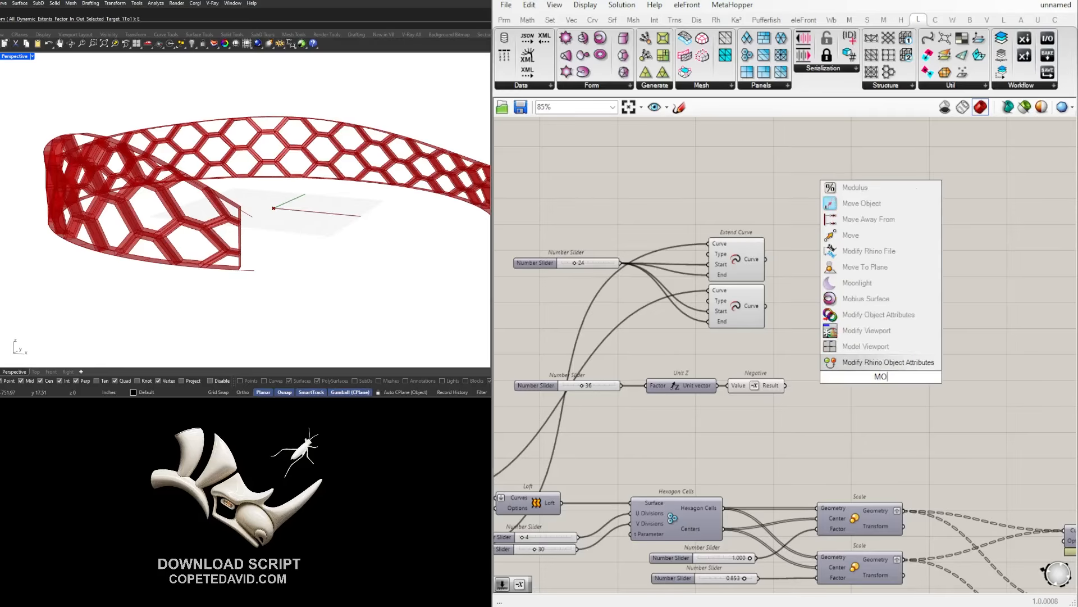
key("Return")
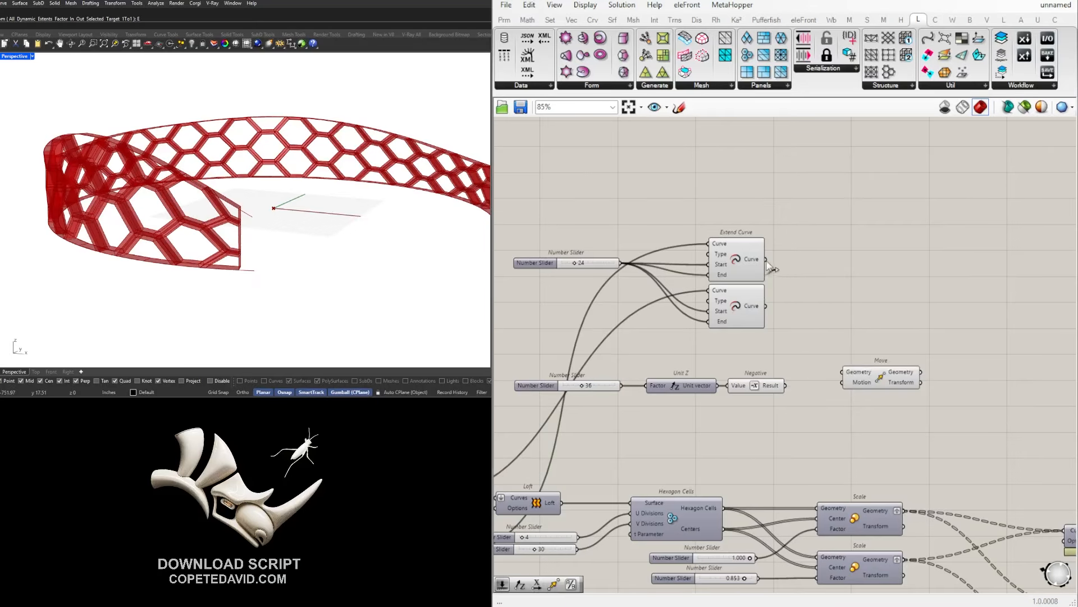
left_click_drag(766, 259, 892, 377)
Duplicate the Move, slider and Unit Z components, feeding the copied Move the upper extended curve and the positive Unit Z vector.
left_click_drag(778, 311, 880, 329)
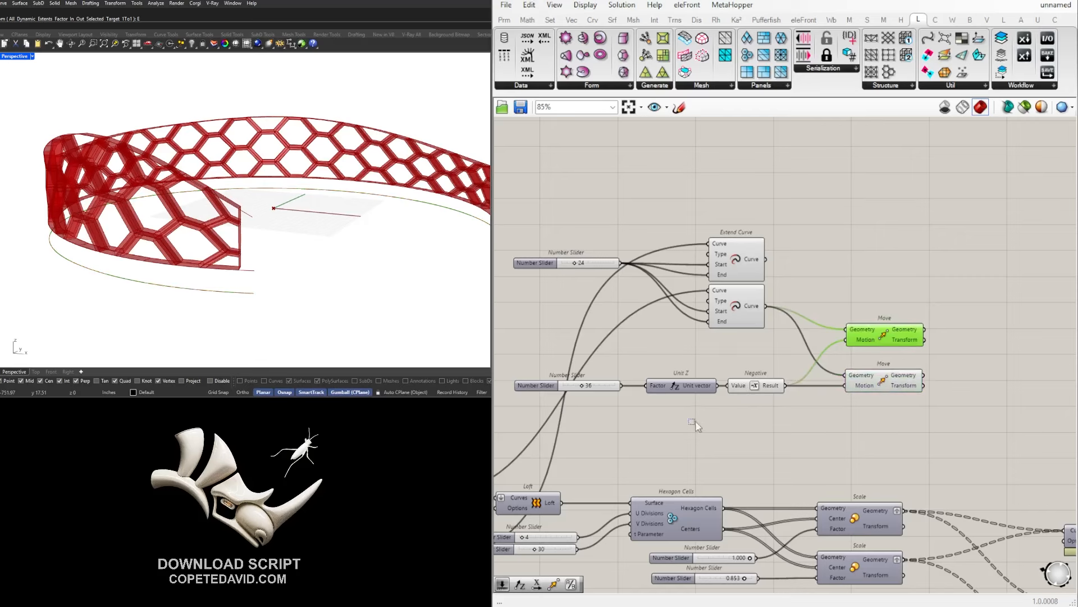
left_click_drag(696, 425, 509, 375)
left_click_drag(702, 386, 847, 339, "alt")
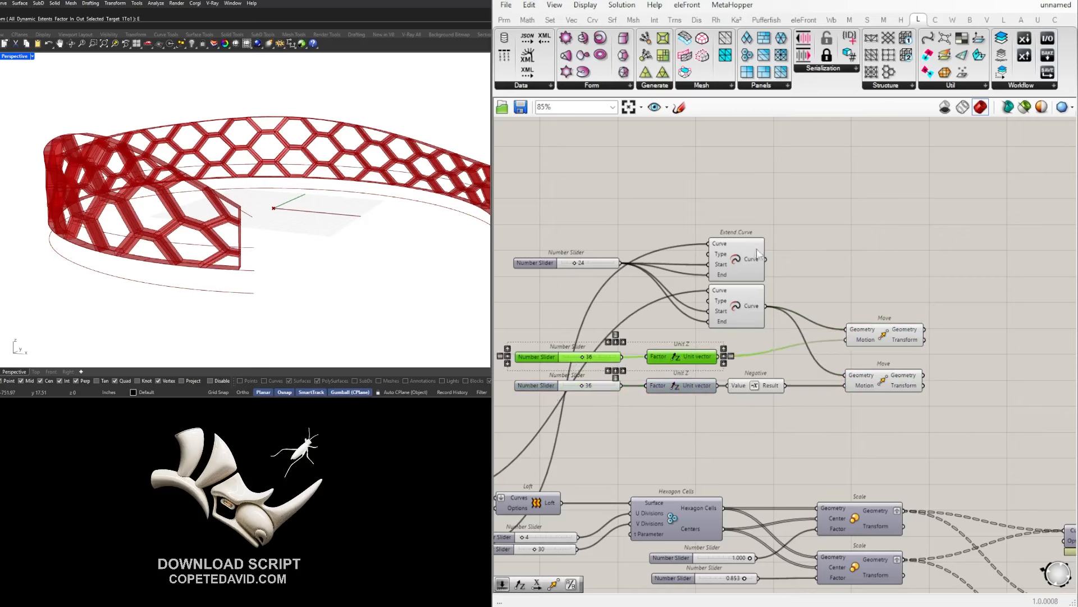
left_click_drag(766, 259, 846, 329)
left_click(885, 335)
Set the copied slider that drives the upper Unit Z to 24.
scroll(556, 366, "up", 5)
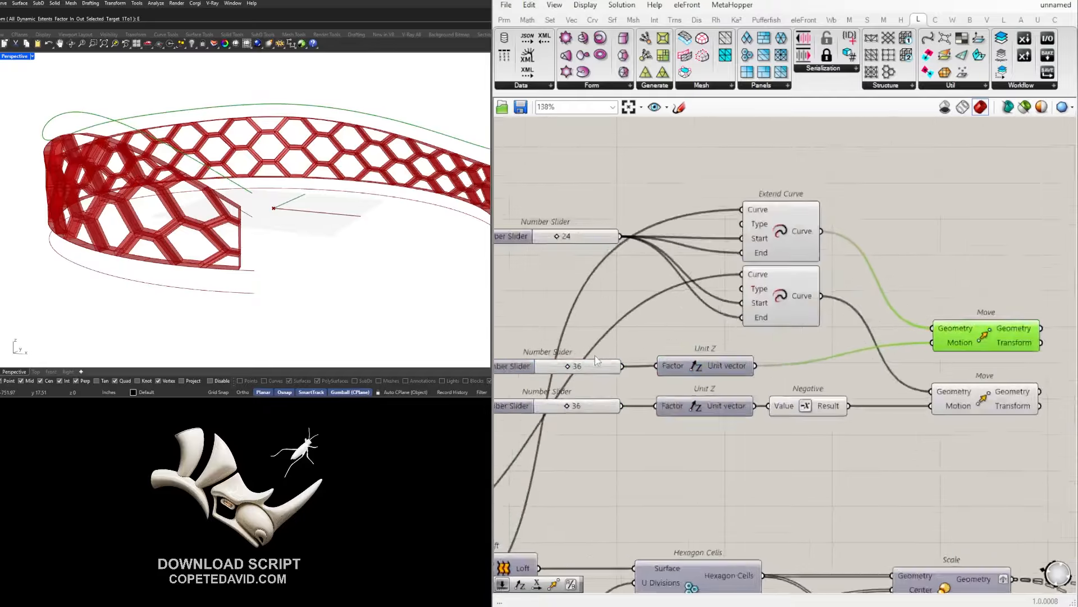
left_click_drag(558, 376, 537, 381)
scroll(536, 380, "down", 1)
double_click(536, 379)
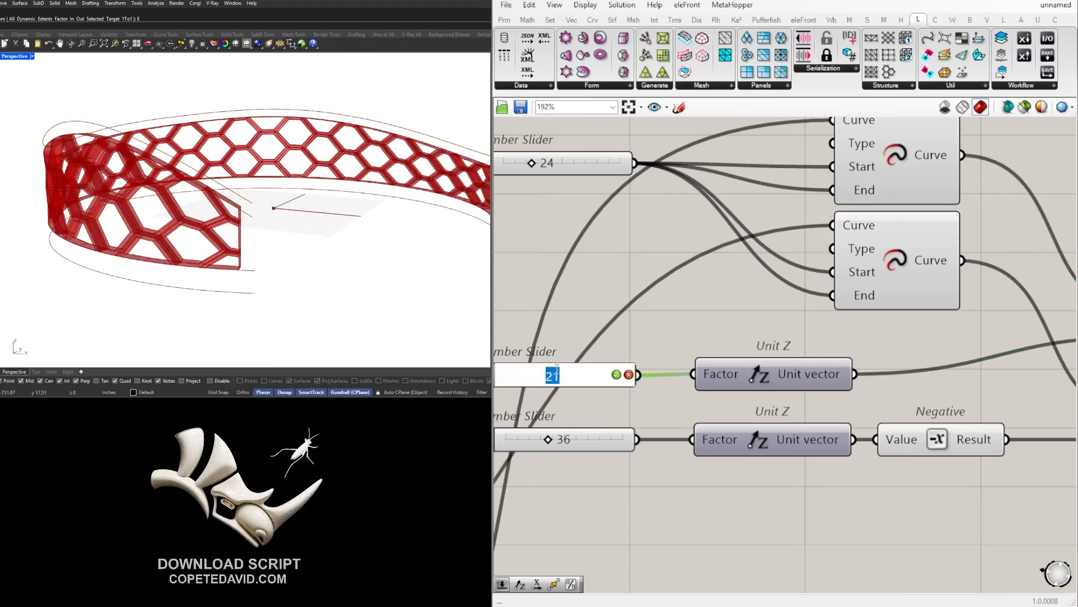
type("24")
key("Return")
scroll(713, 373, "down", 3)
double_click(842, 373)
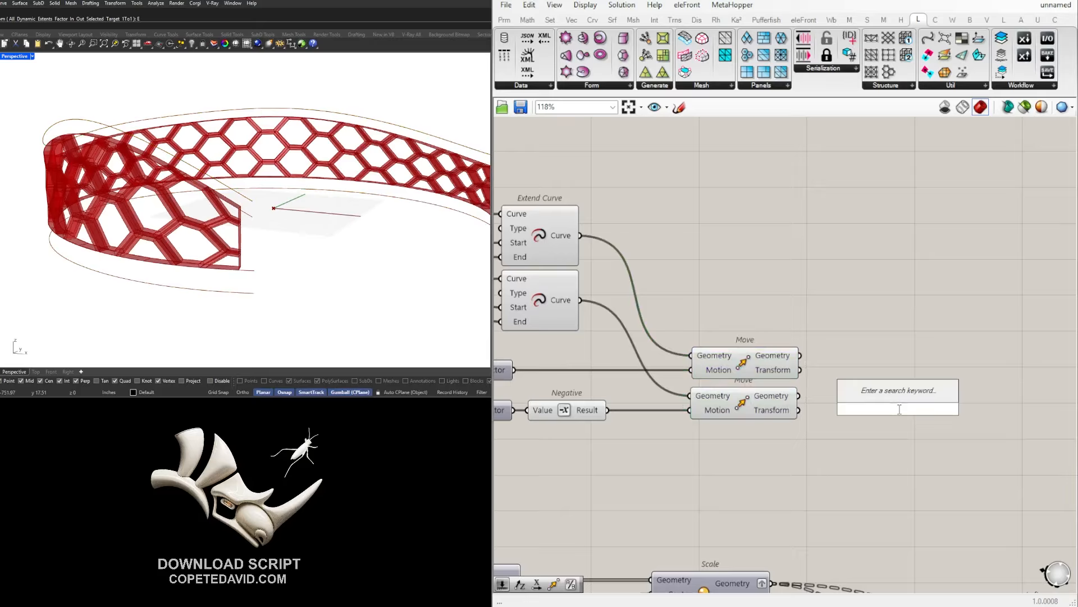
type("ex")
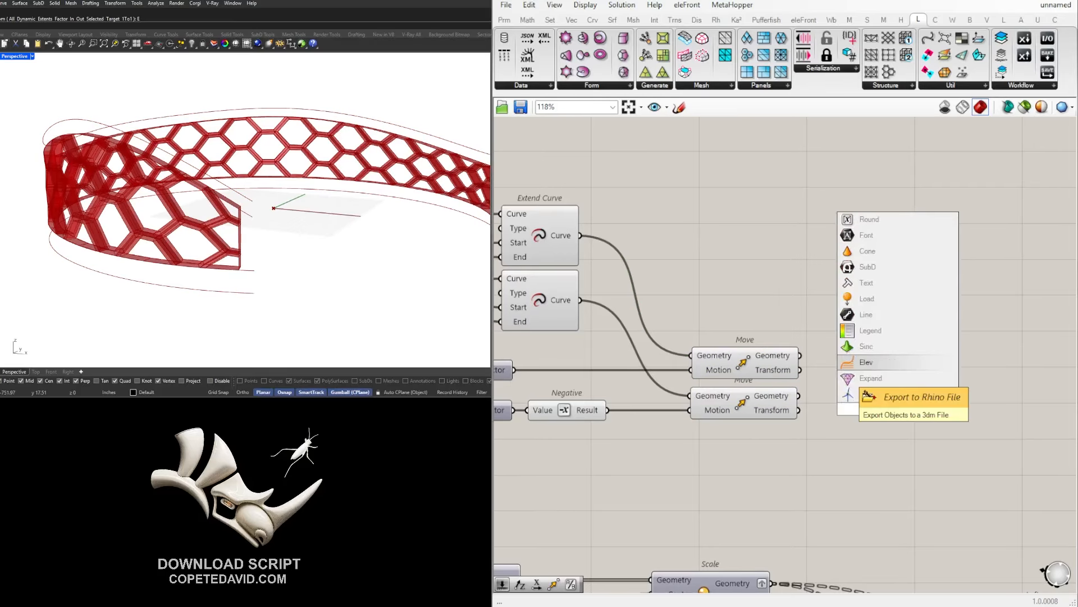
left_click(917, 400)
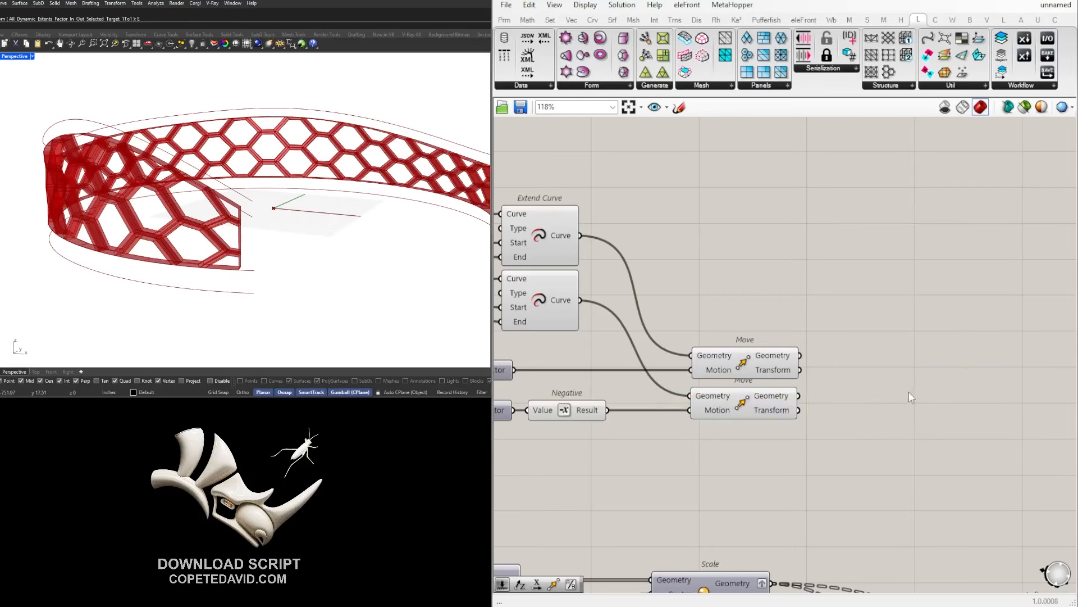
Add two End Points components and connect the Geometry output of each Move to its own End Points Curve input.
double_click(893, 380)
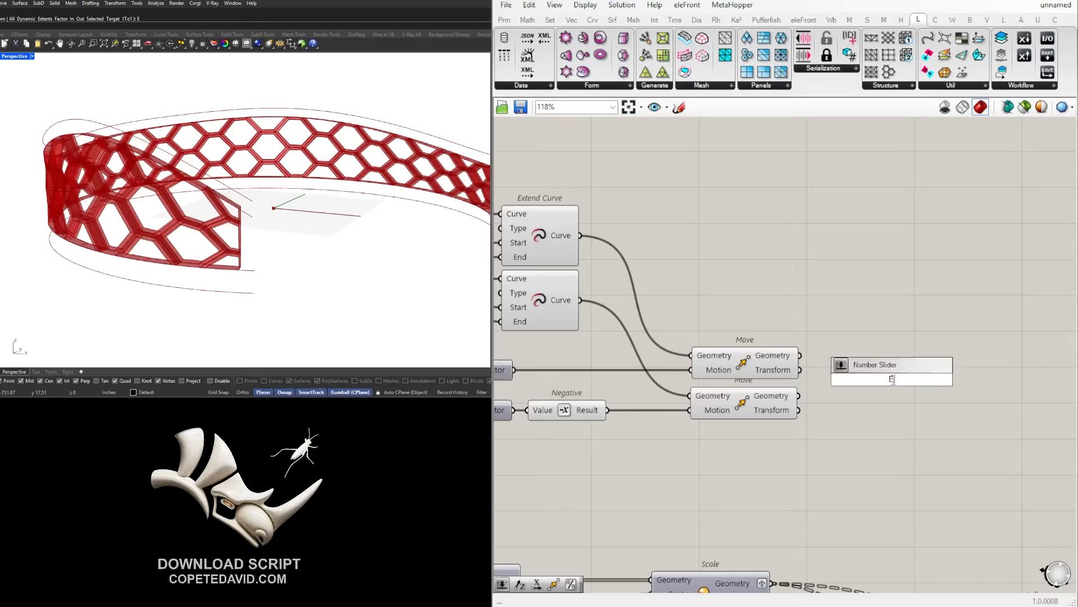
type("end")
key("Return")
left_click_drag(800, 355, 900, 408)
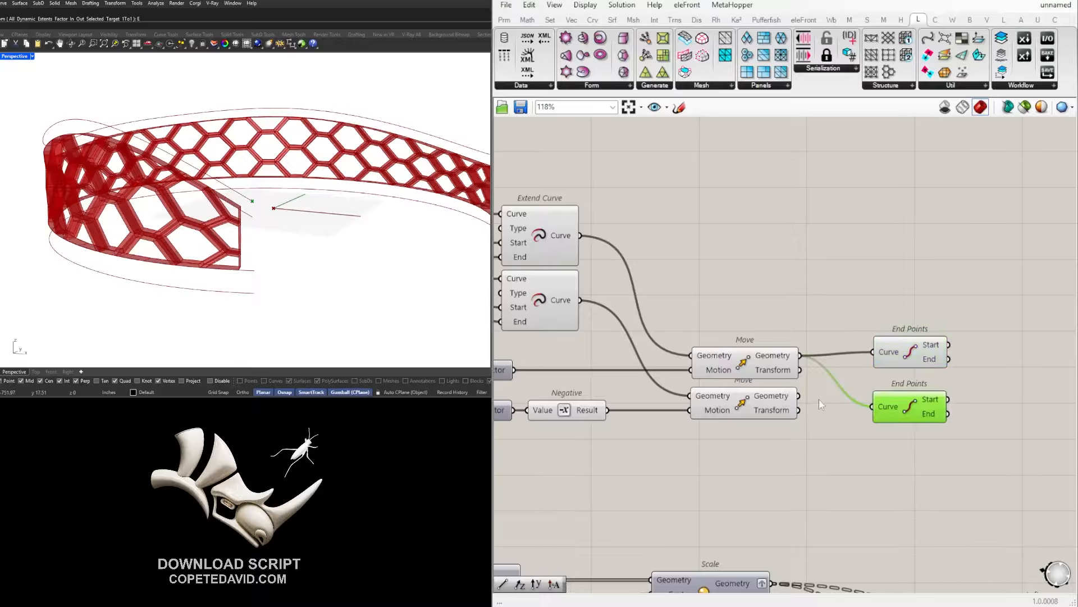
left_click_drag(826, 400, 912, 393)
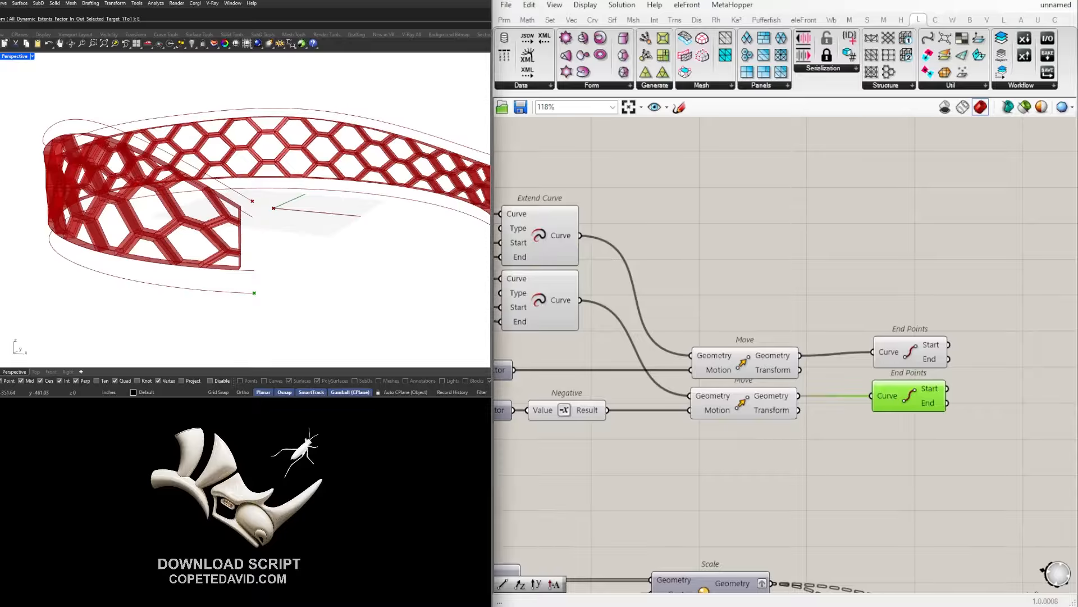
Connect the upper Unit Z's slider to the lower Unit Z Factor as well, and delete the slider set to 36.
left_click(787, 333)
right_click_drag(787, 333, 970, 320)
right_click_drag(587, 370, 680, 370)
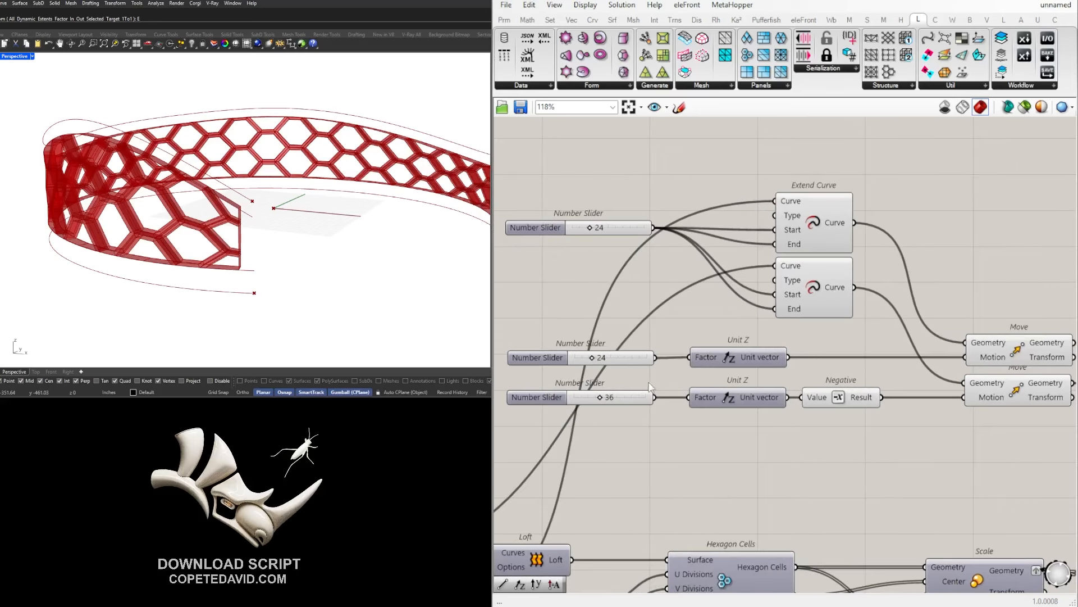
left_click_drag(663, 362, 688, 397)
left_click_drag(655, 431, 652, 399)
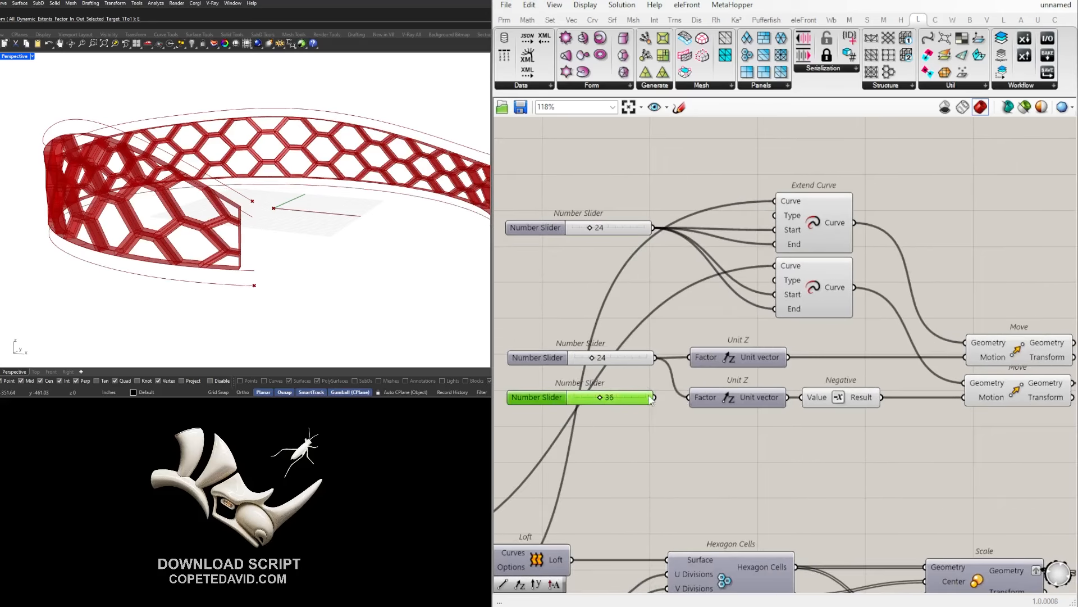
key("Delete")
left_click_drag(638, 355, 624, 355)
Align the two End Points components and add a Line component beside them.
right_click_drag(885, 382, 835, 383)
scroll(898, 384, "down", 1)
left_click(898, 347)
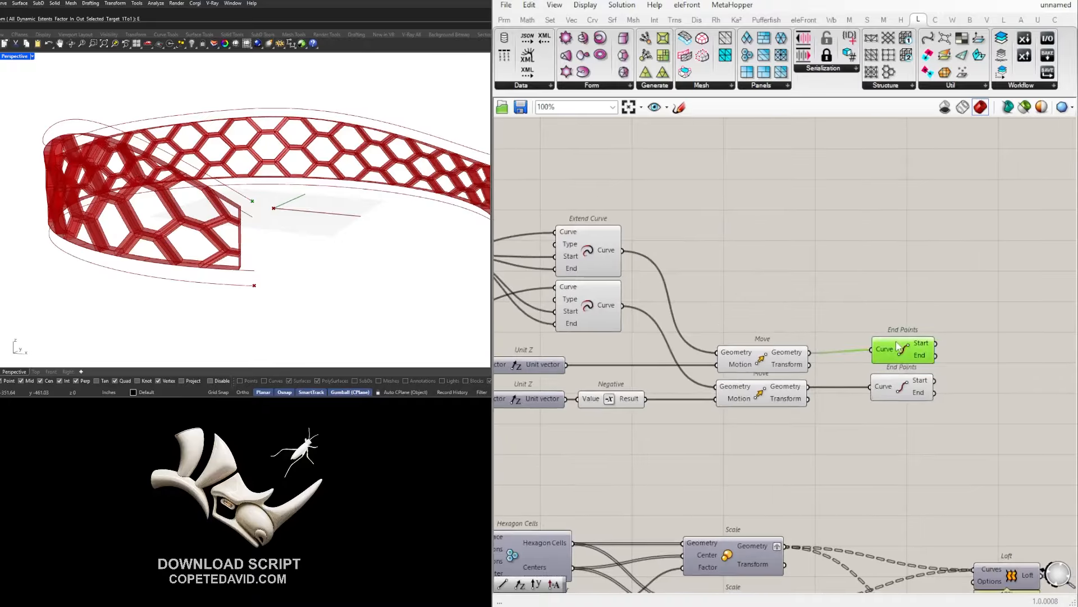
left_click(894, 394)
double_click(1007, 385)
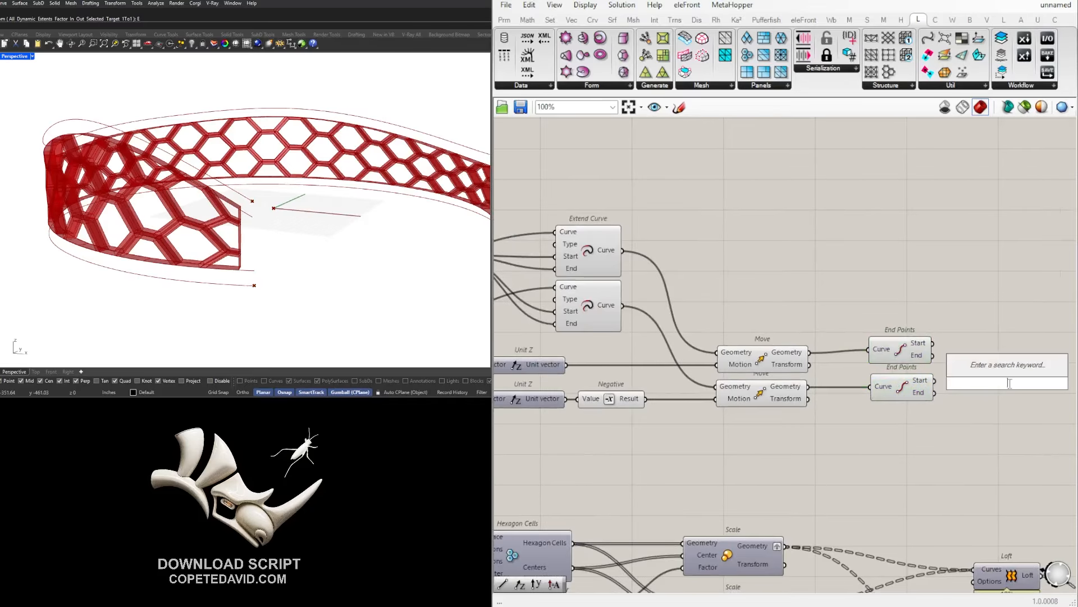
type("LINE")
left_click(975, 352)
left_click_drag(1007, 385, 1017, 353)
Connect the Start outputs of the upper and lower End Points to the Line's Start Point and End Point inputs.
scroll(1011, 354, "up", 3)
left_click_drag(818, 348, 893, 356)
left_click_drag(821, 410, 937, 375)
scroll(304, 264, "down", 3)
right_click_drag(427, 207, 297, 198)
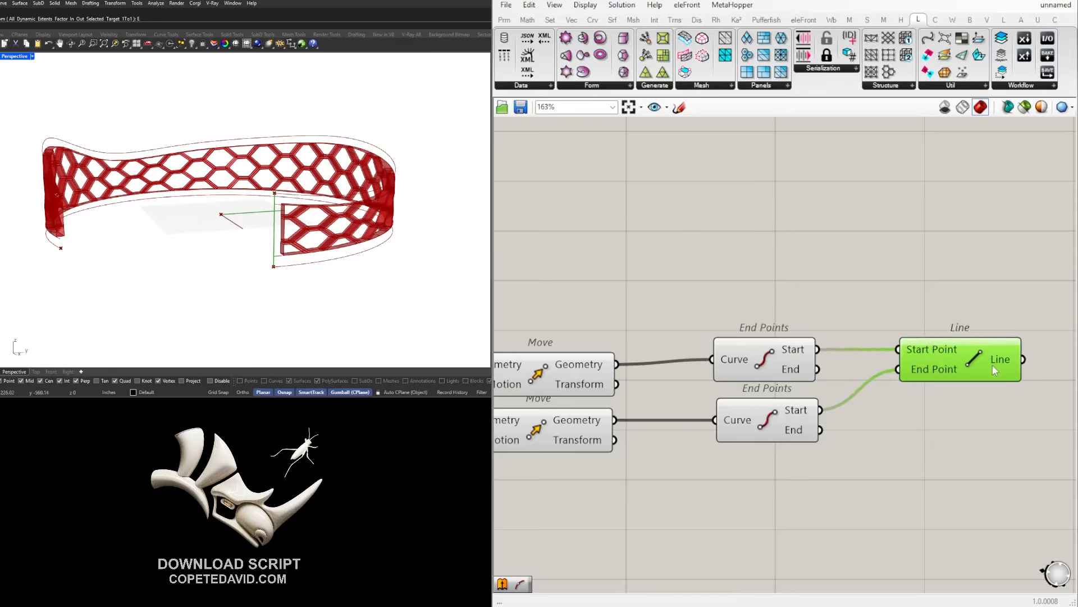
Duplicate the Line component and connect the End outputs of both End Points to the copy.
left_click_drag(993, 365, 994, 424, "alt")
left_click_drag(818, 369, 901, 409)
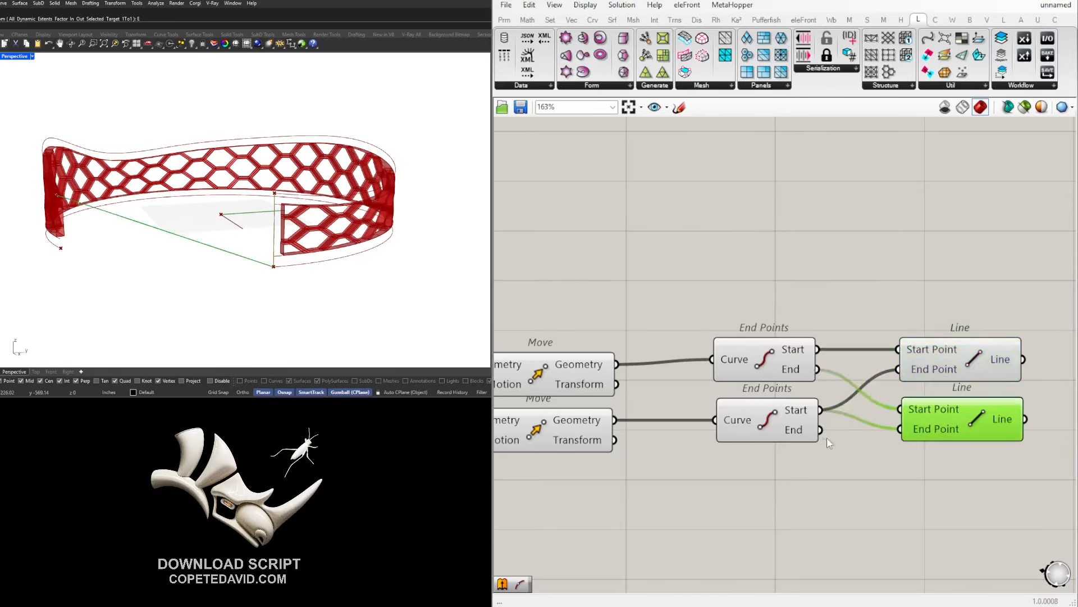
left_click_drag(820, 429, 902, 429)
right_click_drag(70, 239, 298, 228)
Turn off the preview of the Rebuild Curve, Interpolate and two Move components.
left_click_drag(1007, 483, 770, 347)
left_click(676, 491)
scroll(677, 491, "down", 1)
right_click_drag(676, 491, 921, 427)
scroll(876, 421, "down", 2)
left_click_drag(842, 441, 812, 331)
right_click_drag(533, 426, 1010, 327)
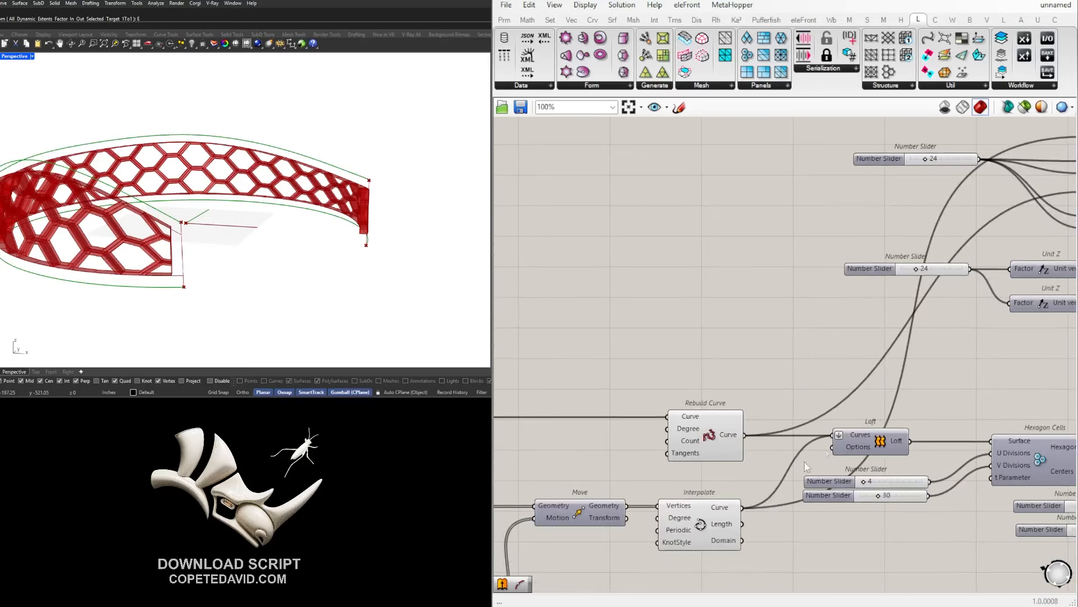
left_click_drag(743, 578, 689, 386)
middle_click(708, 378)
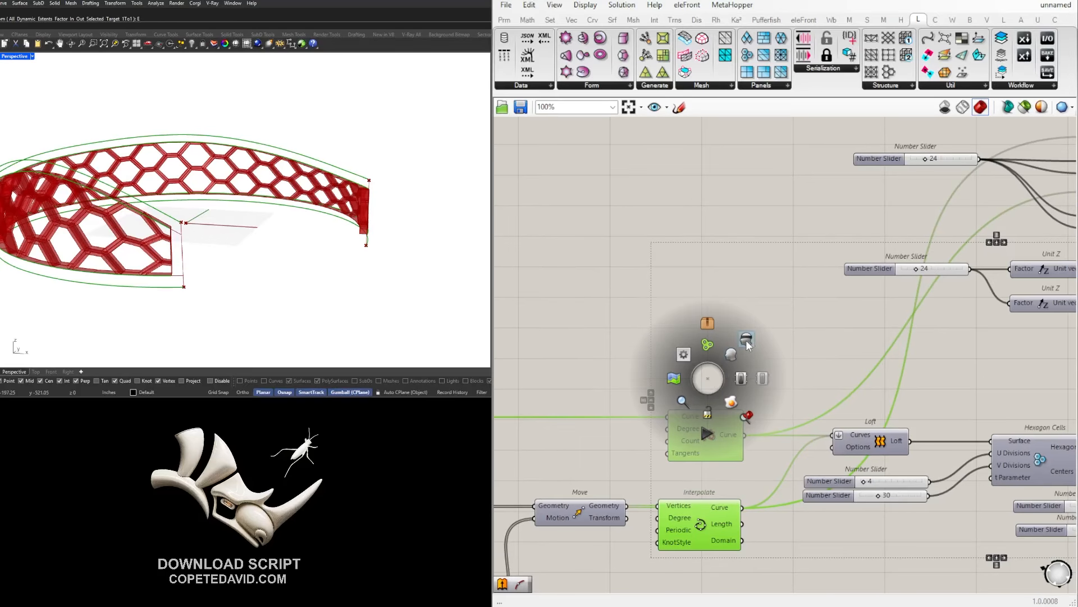
left_click(746, 341)
Turn off the preview of the two Extend Curve components.
right_click_drag(958, 371, 643, 448)
left_click(788, 456)
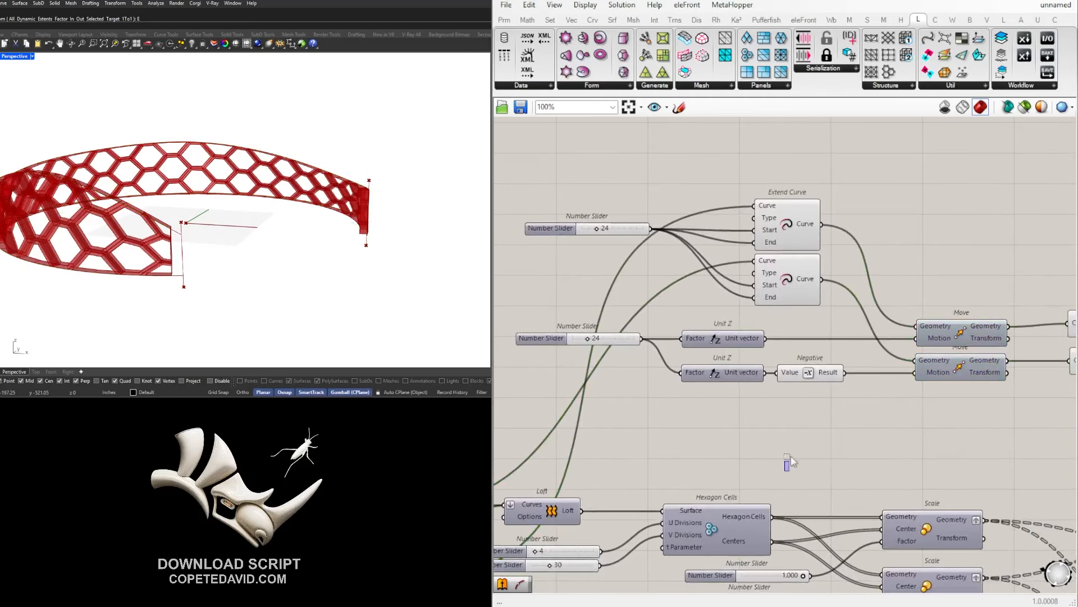
left_click_drag(880, 314, 747, 193)
middle_click(810, 213)
left_click(848, 171)
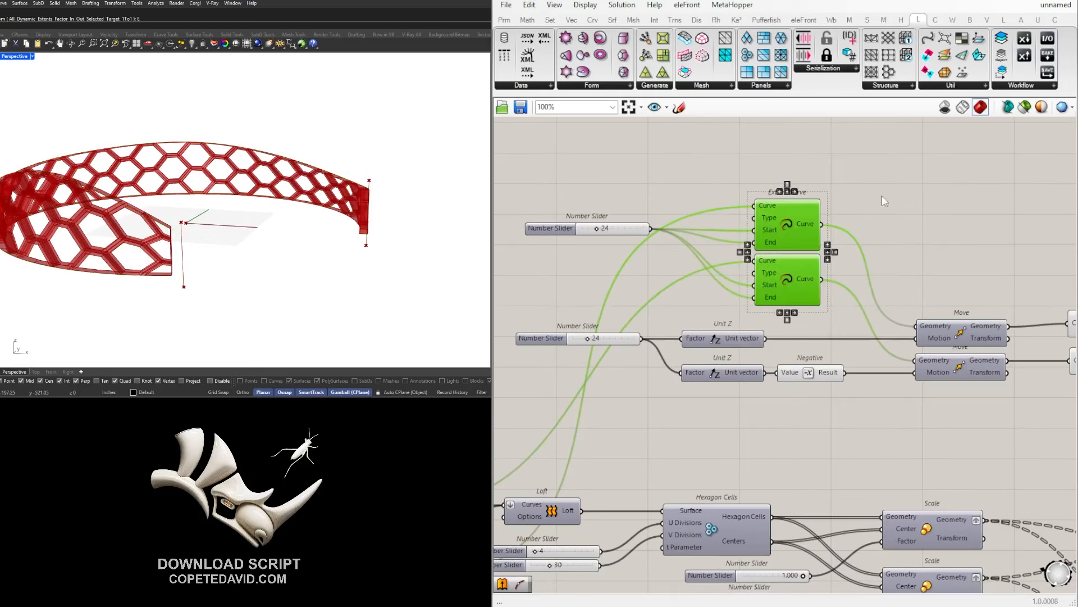
Turn the preview of the two Move components back on.
right_click_drag(885, 201, 633, 221)
left_click(980, 395)
left_click_drag(764, 430, 724, 312)
middle_click(724, 312)
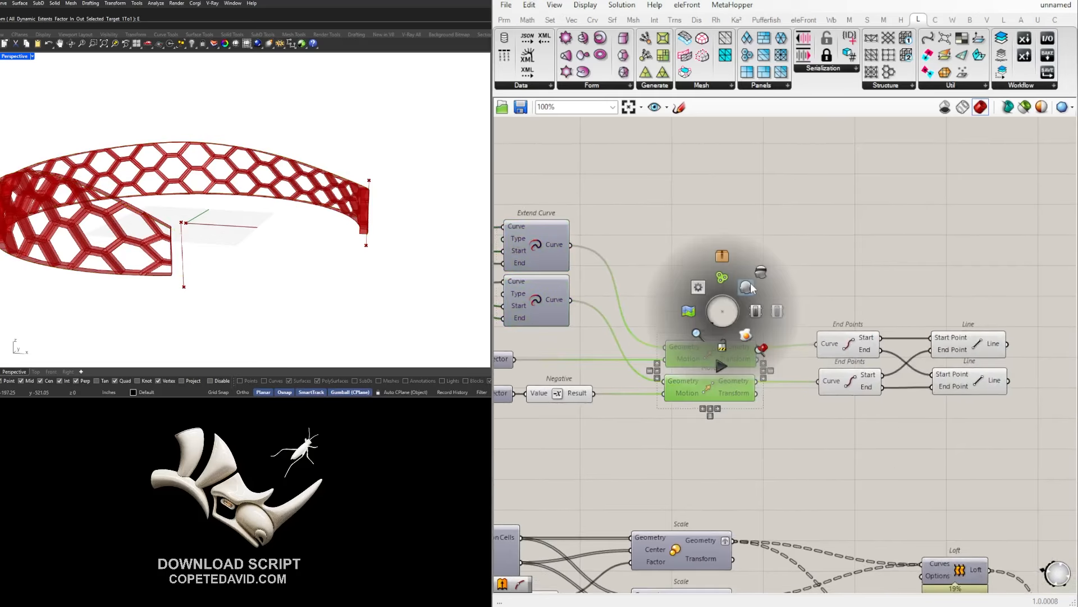
left_click(749, 286)
Add a Join Curves component above the End Points and Line components.
left_click(870, 285)
double_click(902, 288)
type("join curves")
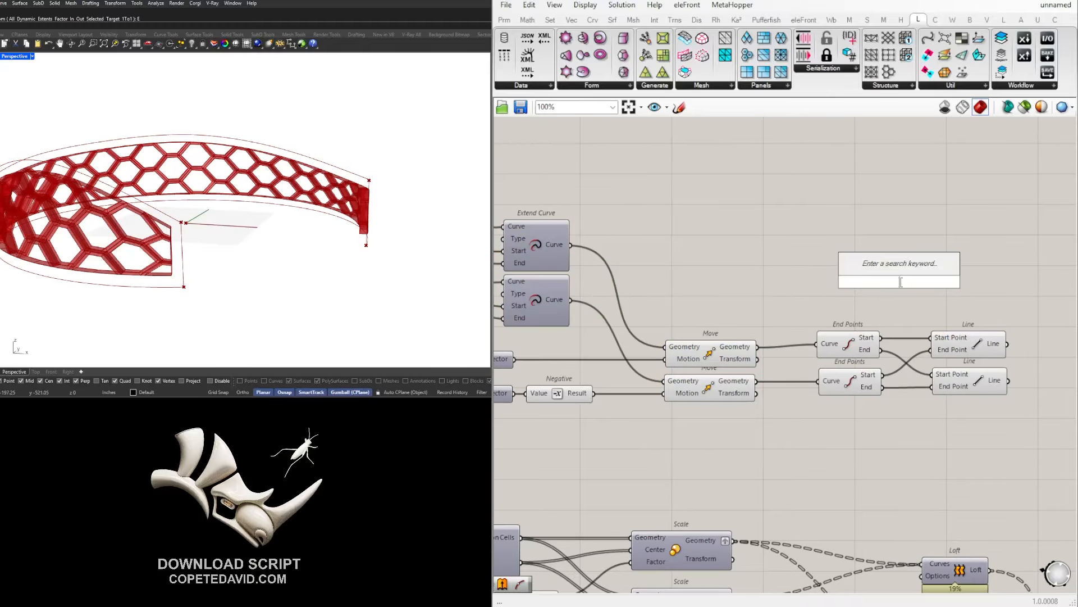
key("Return")
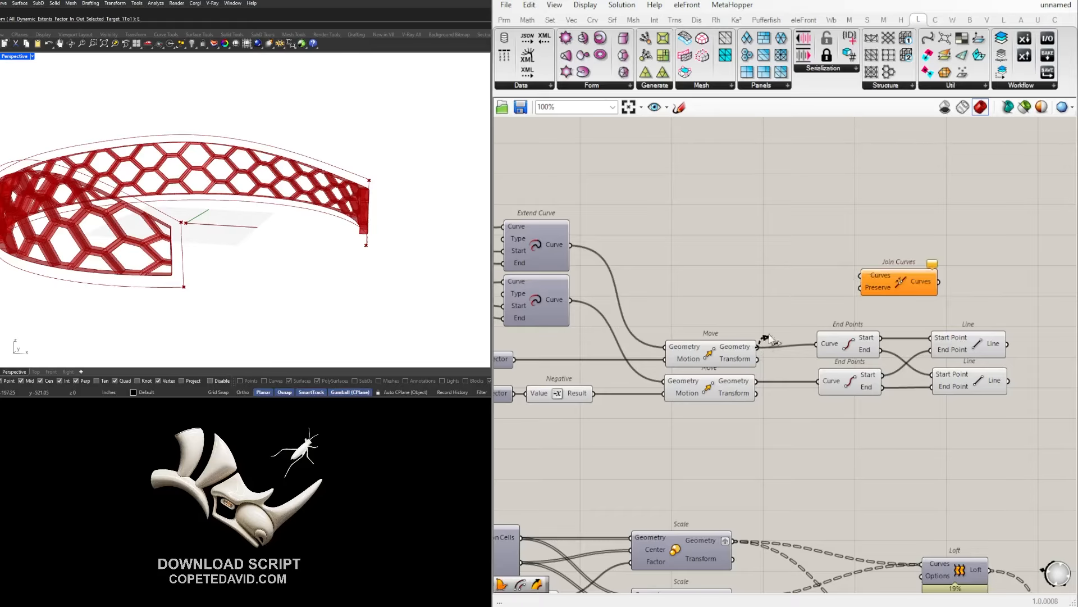
Delete the Join Curves component together with the End Points and Line components.
left_click(899, 281)
right_click_drag(1038, 340, 921, 316)
key("Delete")
left_click(853, 346)
left_click_drag(969, 395, 761, 277)
key("Delete")
Add a Loft component beside the two Move components.
left_click(667, 321)
left_click(649, 369)
right_click_drag(686, 353, 794, 340)
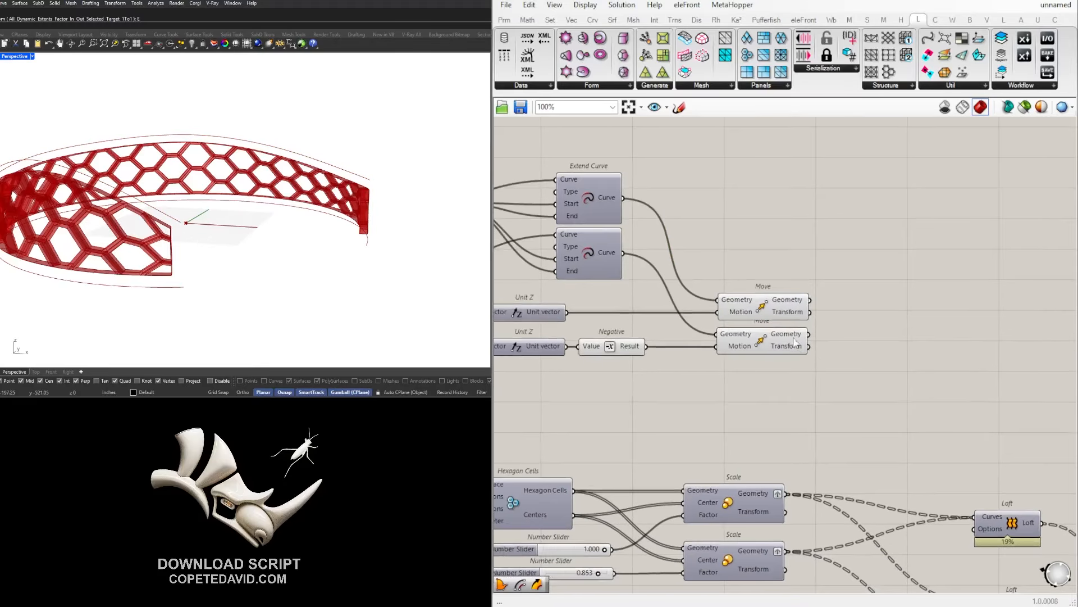
left_click(765, 340)
left_click(769, 308)
double_click(952, 336)
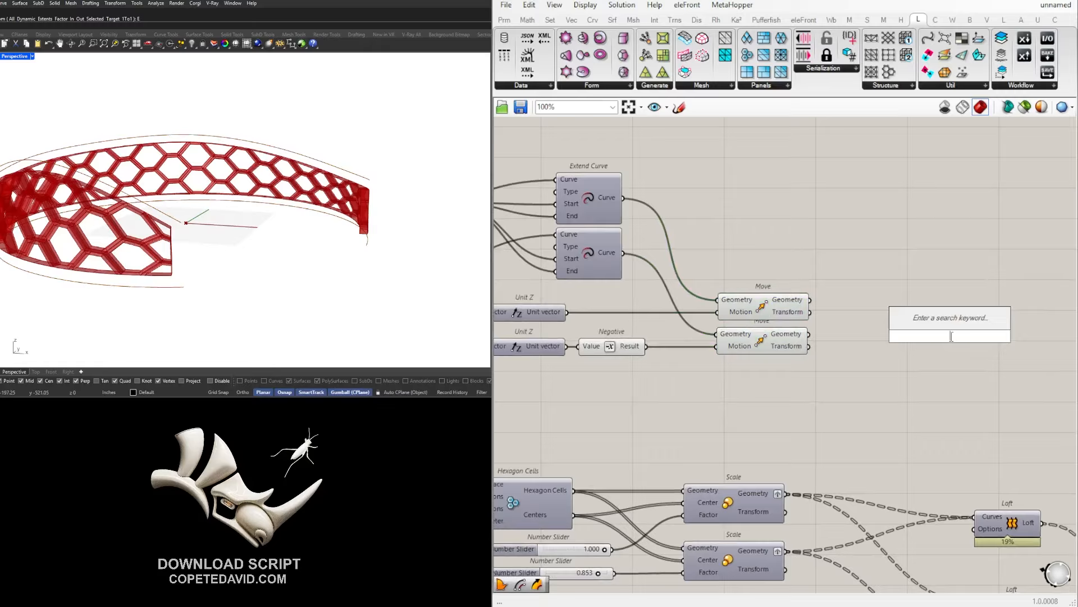
double_click(894, 336)
type("LOFT")
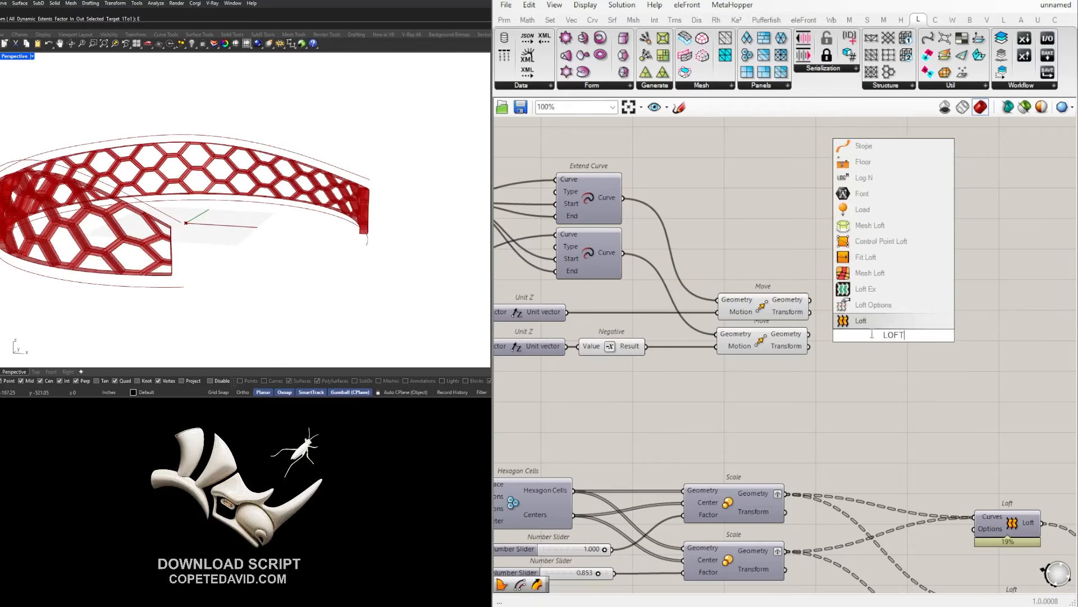
key("Return")
Connect the Geometry outputs of both Move components to the Loft's Curves input and flatten that input.
left_click_drag(809, 299, 904, 343)
right_click(862, 329)
left_click(889, 426)
right_click_drag(331, 216, 303, 216)
Turn off the preview of every component feeding the new border Loft, from the Extend Curve pair to the two Moves.
right_click_drag(797, 372, 952, 363)
scroll(951, 363, "down", 4)
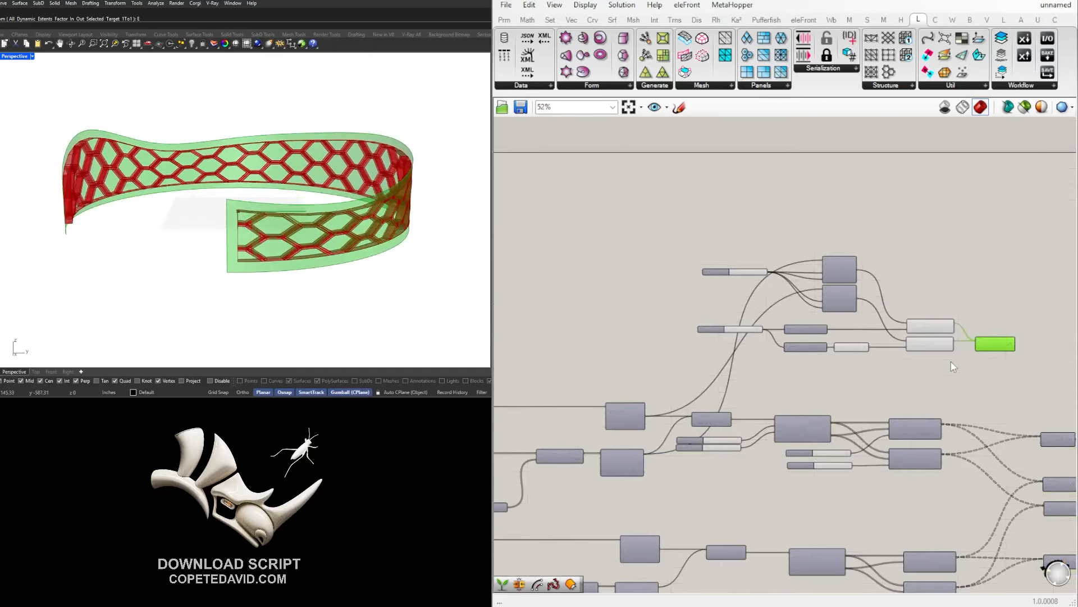
scroll(950, 361, "up", 2)
left_click_drag(947, 366, 619, 189)
middle_click(677, 183)
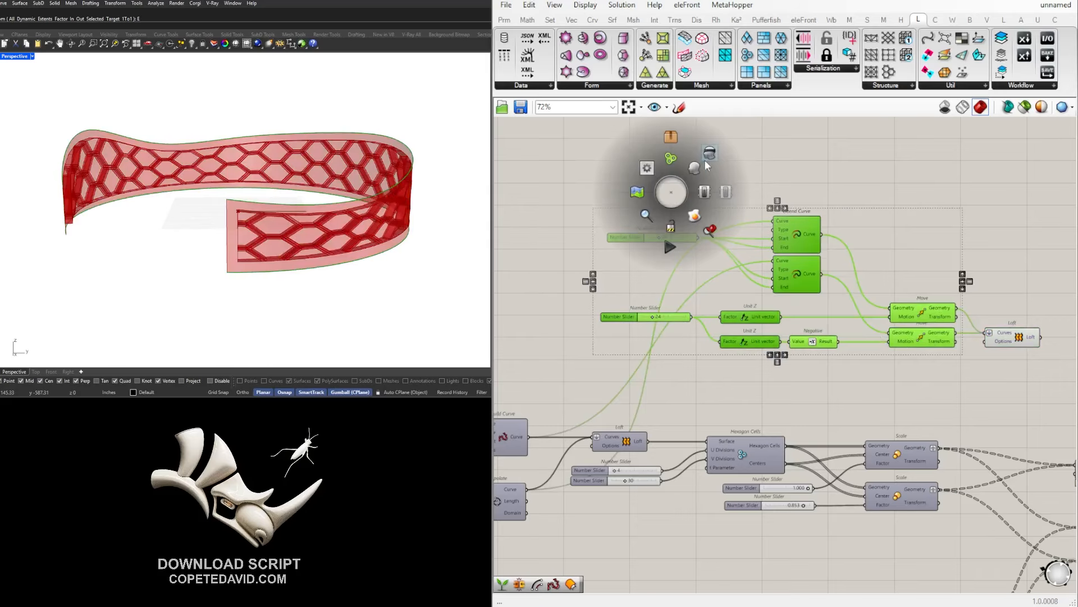
left_click(754, 153)
Insert vertical space on the canvas between the border Loft chain and the Hexagon Cells chain.
left_click_drag(755, 376, 754, 272, "alt")
scroll(730, 365, "down", 2)
right_click_drag(730, 365, 652, 386)
right_click_drag(45, 209, 131, 218)
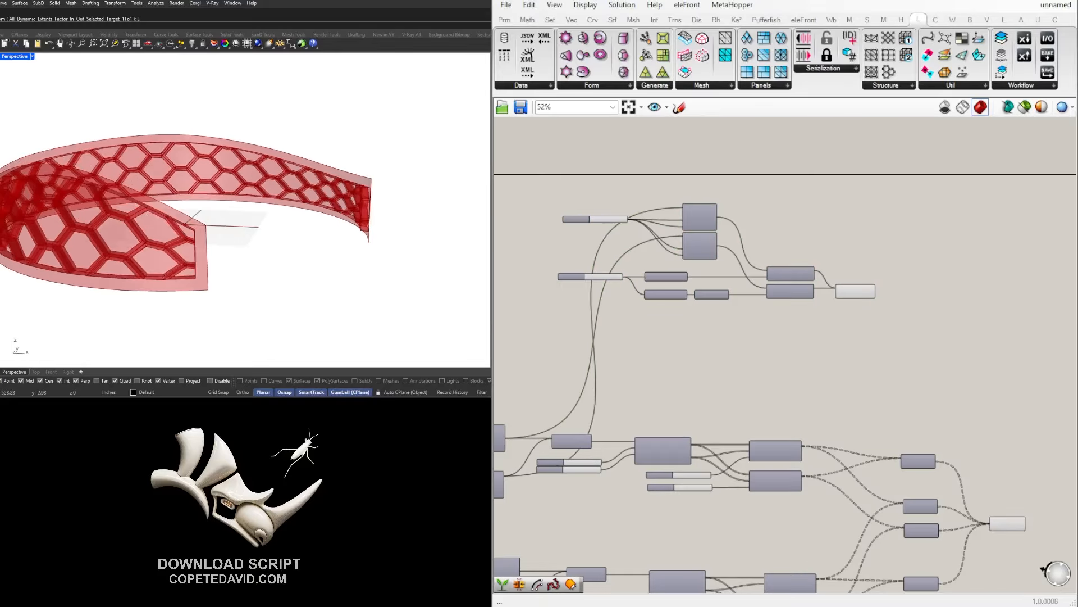
Add an Offset on Srf component and connect the border Loft's output to its Curve input.
scroll(905, 319, "up", 3)
left_click(731, 385)
scroll(877, 387, "up", 1)
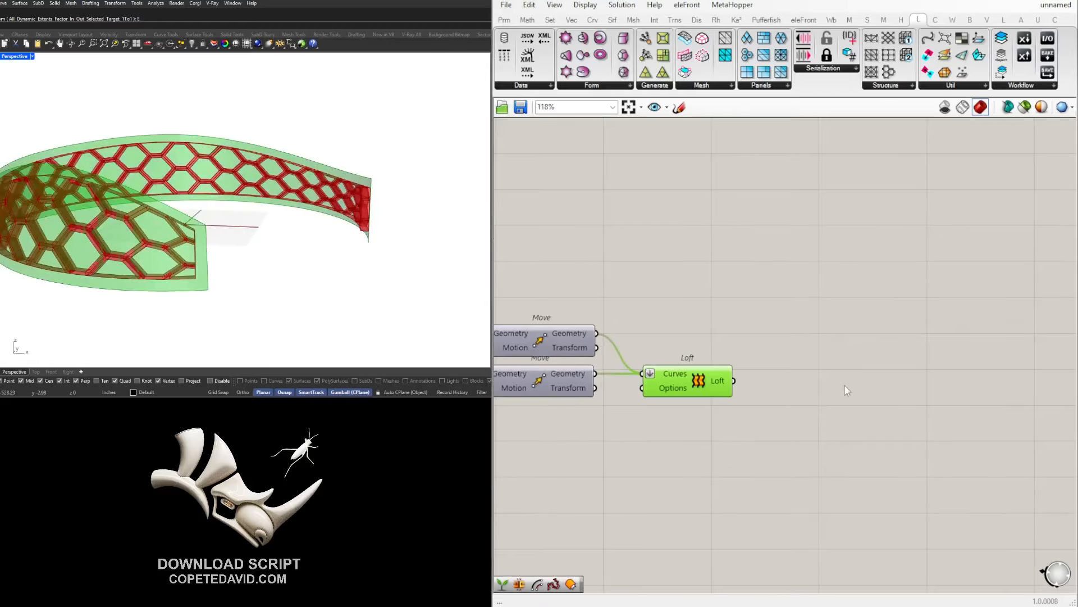
double_click(826, 400)
type("OFF")
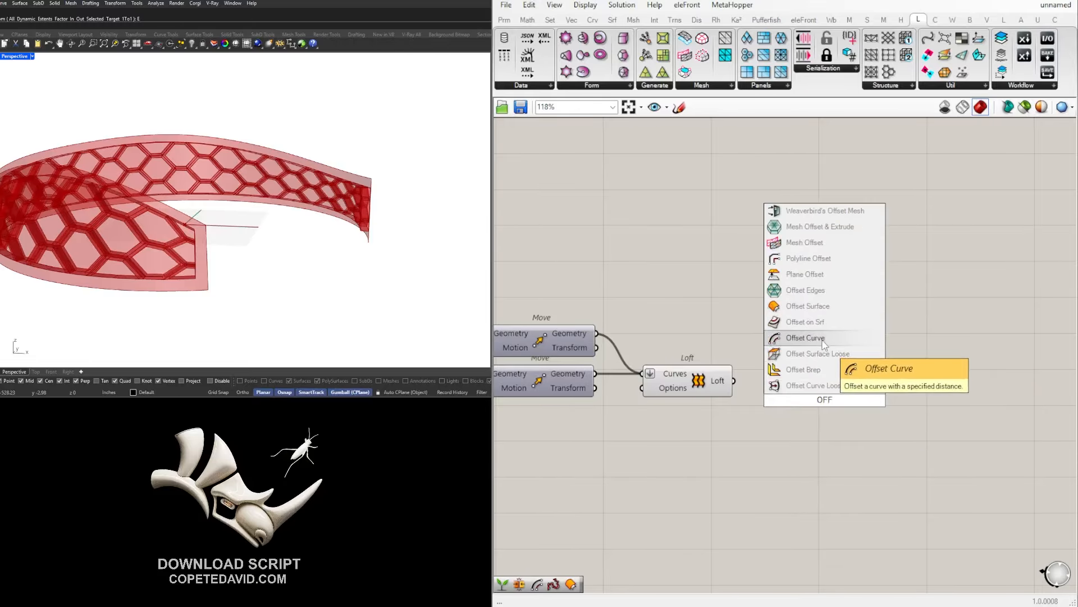
left_click(821, 326)
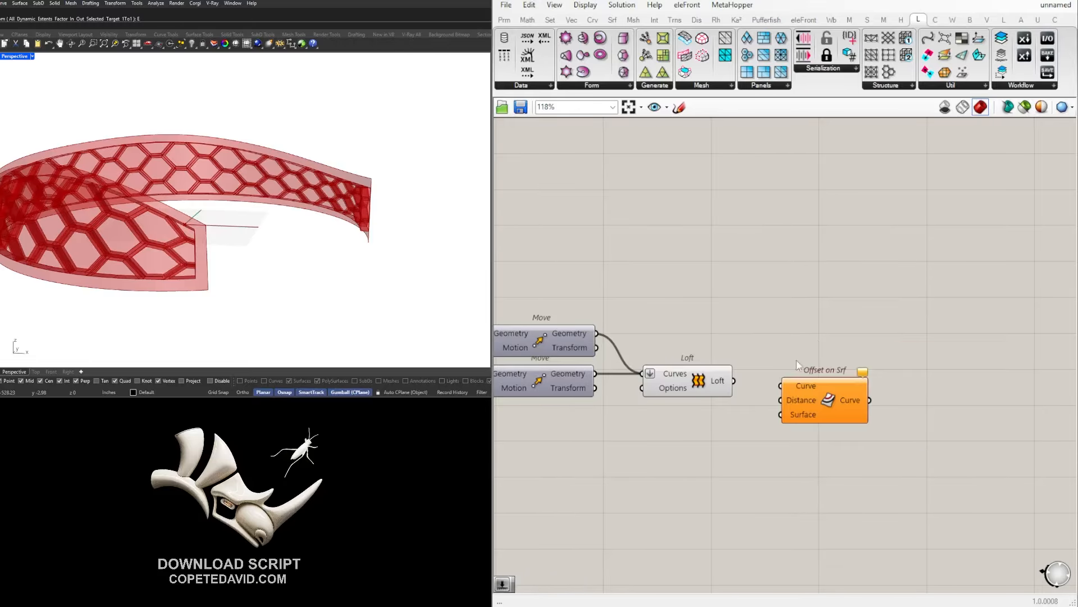
left_click_drag(738, 382, 861, 388)
left_click(743, 385)
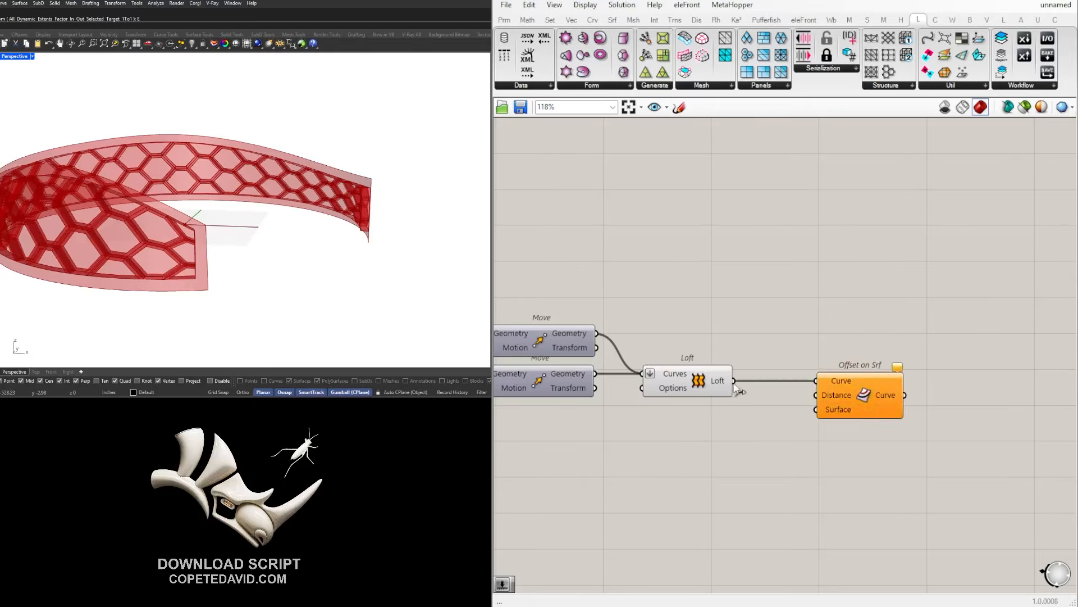
Connect the border Loft's output to the Surface input of the Offset on Srf component.
left_click_drag(735, 382, 827, 411)
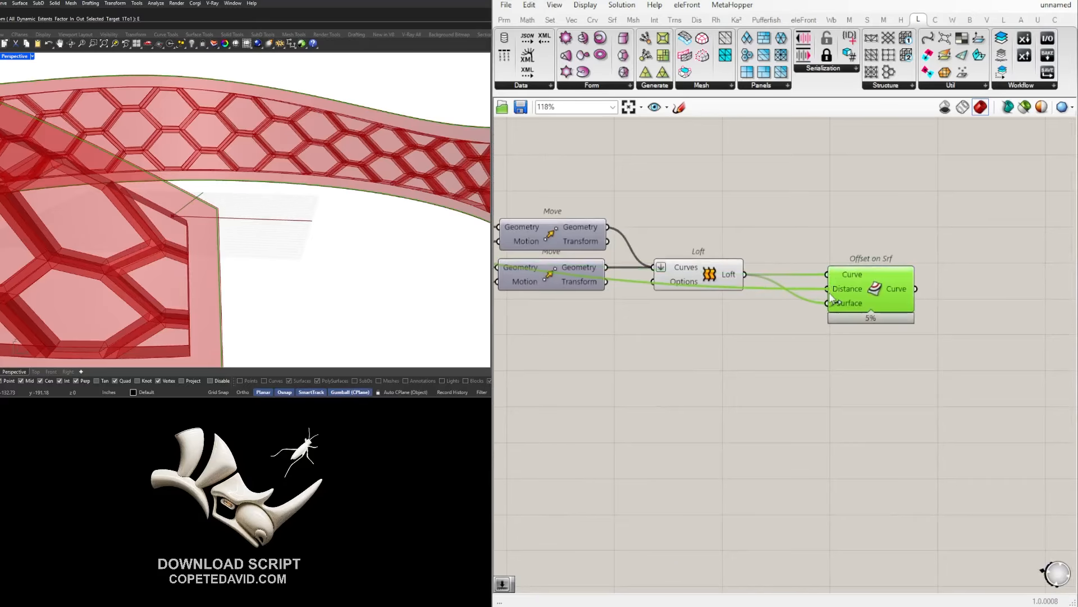
left_click_drag(831, 294, 829, 289)
right_click_drag(158, 218, 239, 242)
left_click(704, 362)
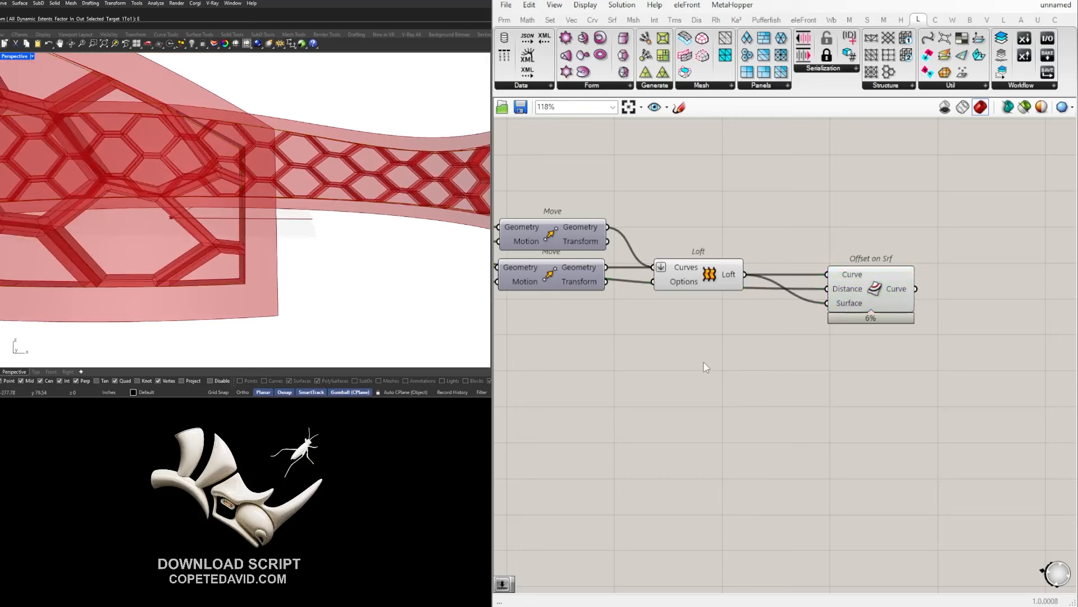
Add a number slider set to 24 and connect it to the Distance input of Offset on Srf.
double_click(703, 367)
type("24")
key("Return")
scroll(689, 340, "up", 3)
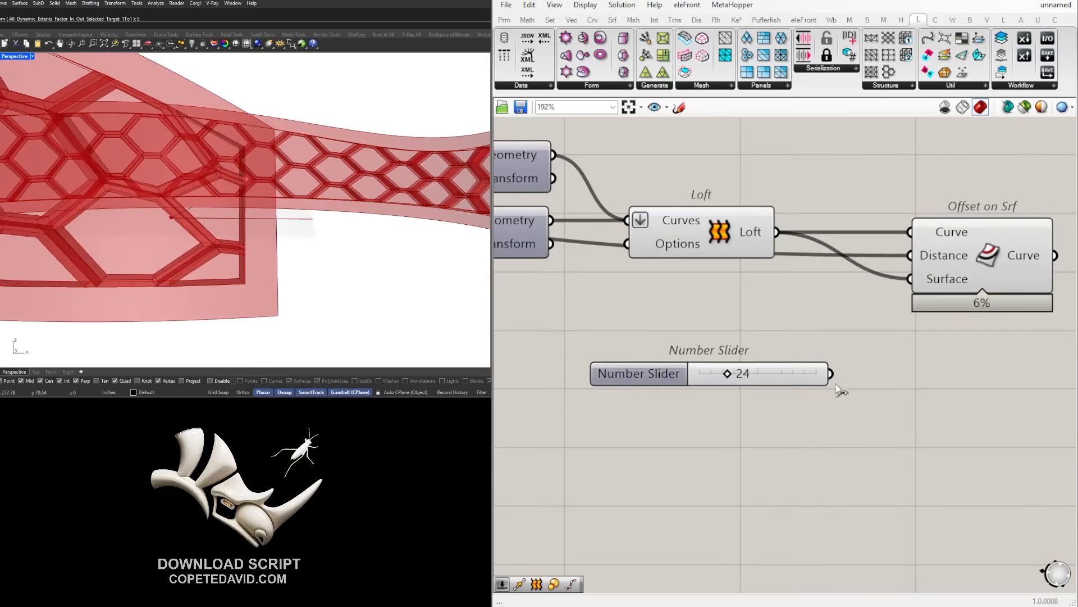
left_click_drag(658, 373, 625, 313)
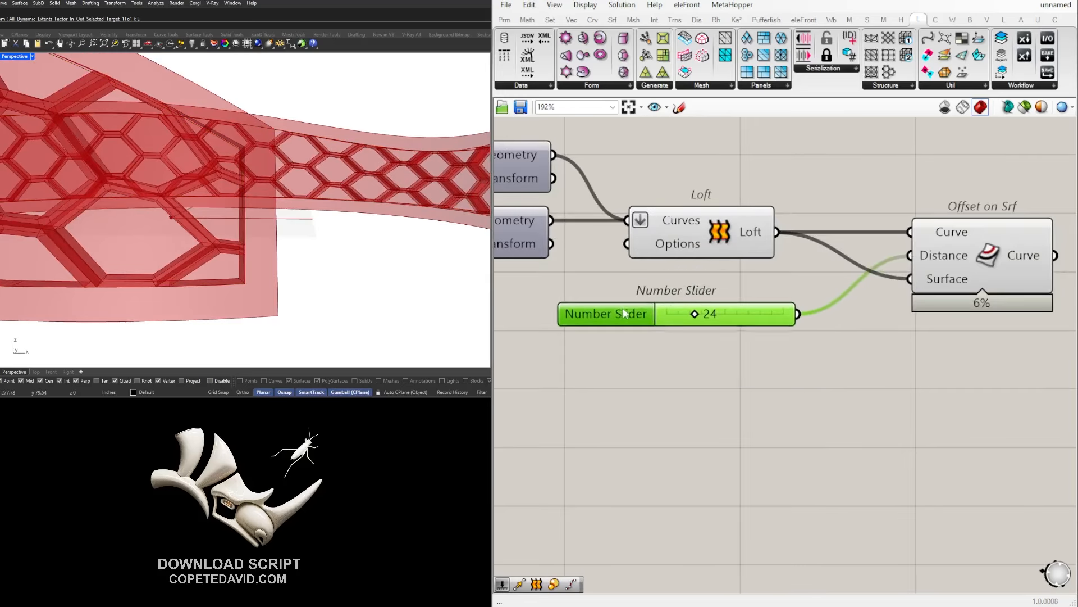
mouse_move(714, 316)
left_mouse_down()
mouse_move(688, 313)
mouse_move(702, 314)
left_mouse_up()
double_click(716, 317)
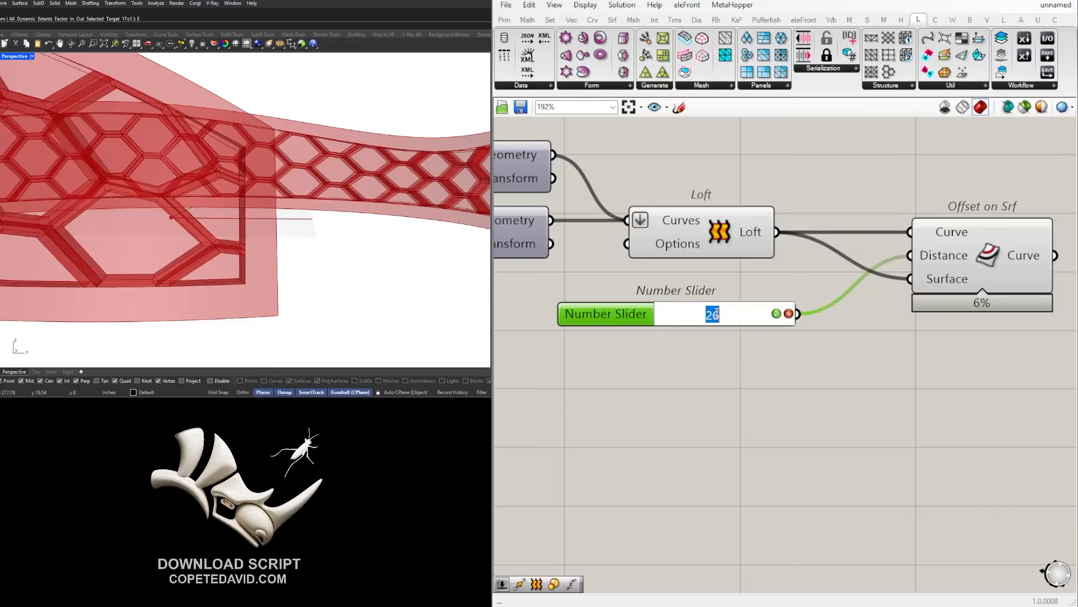
type("24")
key("Return")
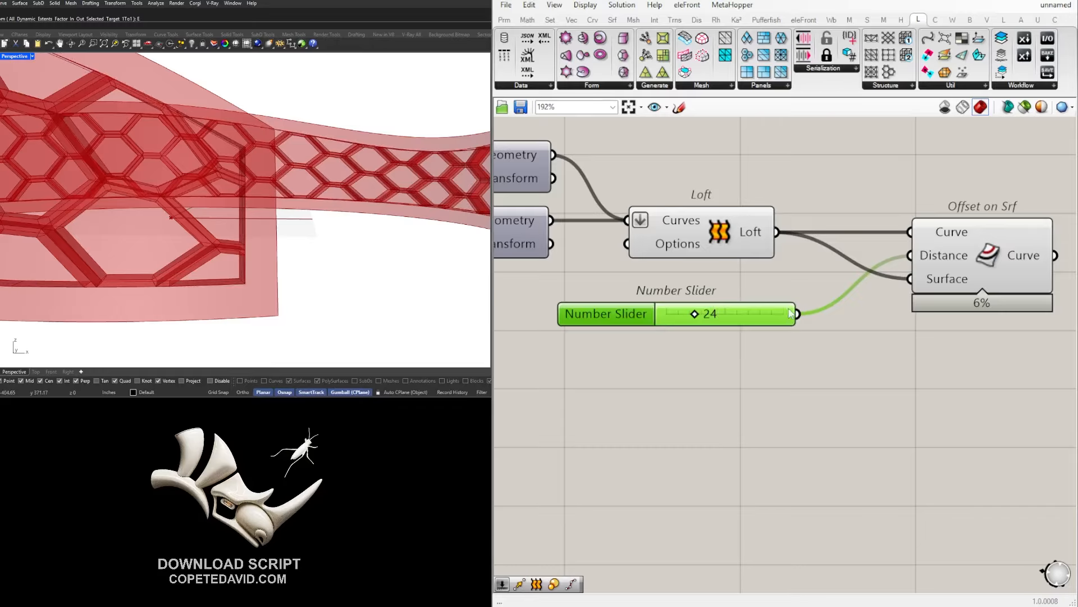
Examine the offset curve against the lofted border surface by highlighting the Offset on Srf and Loft components.
scroll(789, 309, "down", 2)
right_click_drag(930, 296, 759, 306)
left_click(759, 303)
right_click_drag(315, 236, 255, 238)
scroll(250, 230, "down", 5)
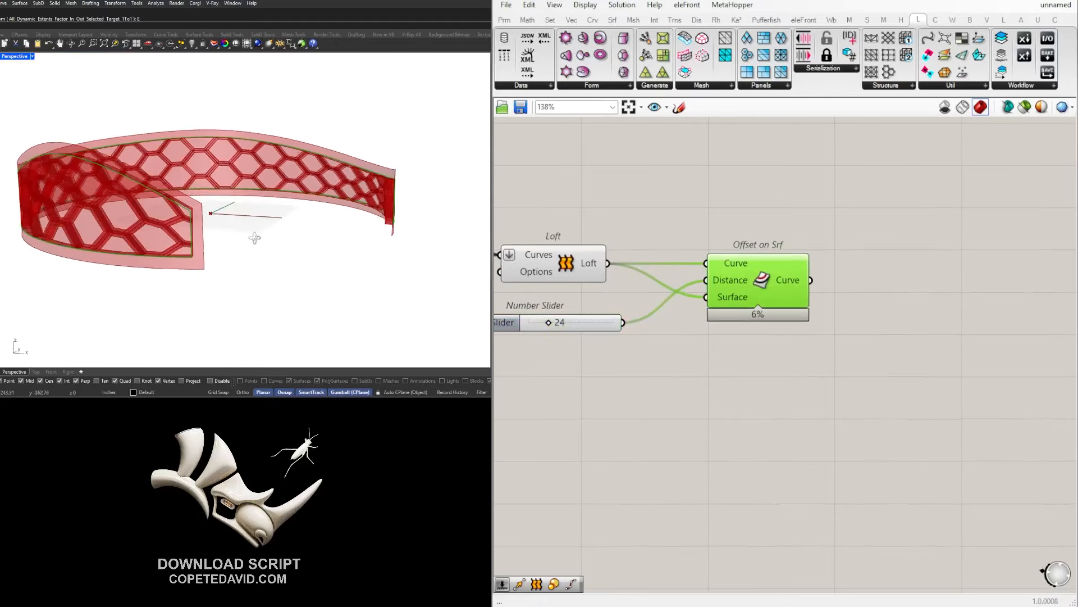
scroll(726, 337, "down", 2)
right_click_drag(593, 277, 759, 274)
left_click(759, 275)
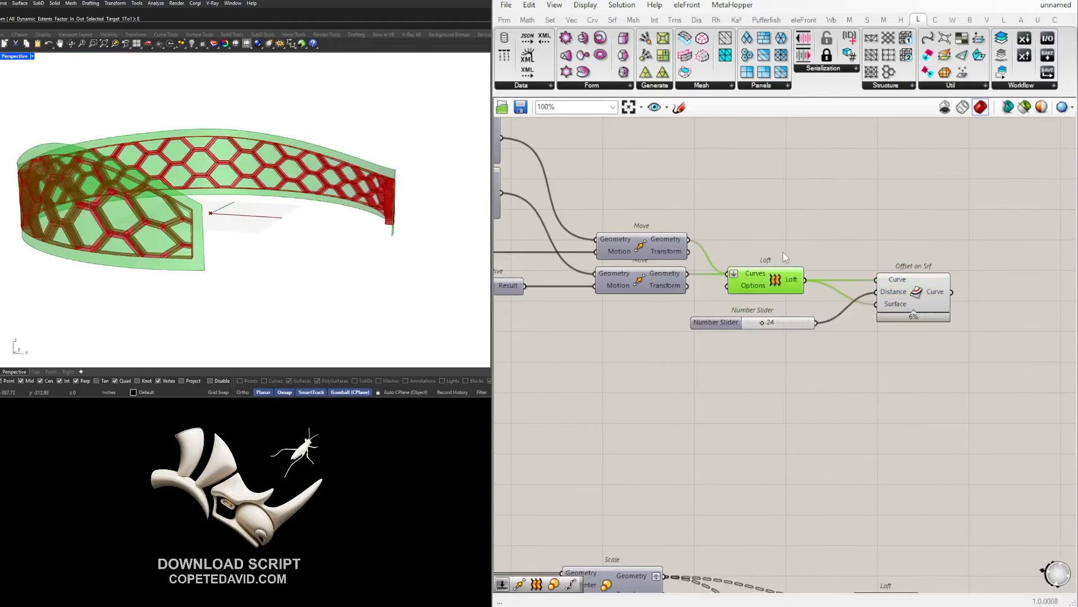
left_click(785, 256)
left_click(932, 295)
right_click_drag(781, 365, 852, 351)
left_click(865, 264)
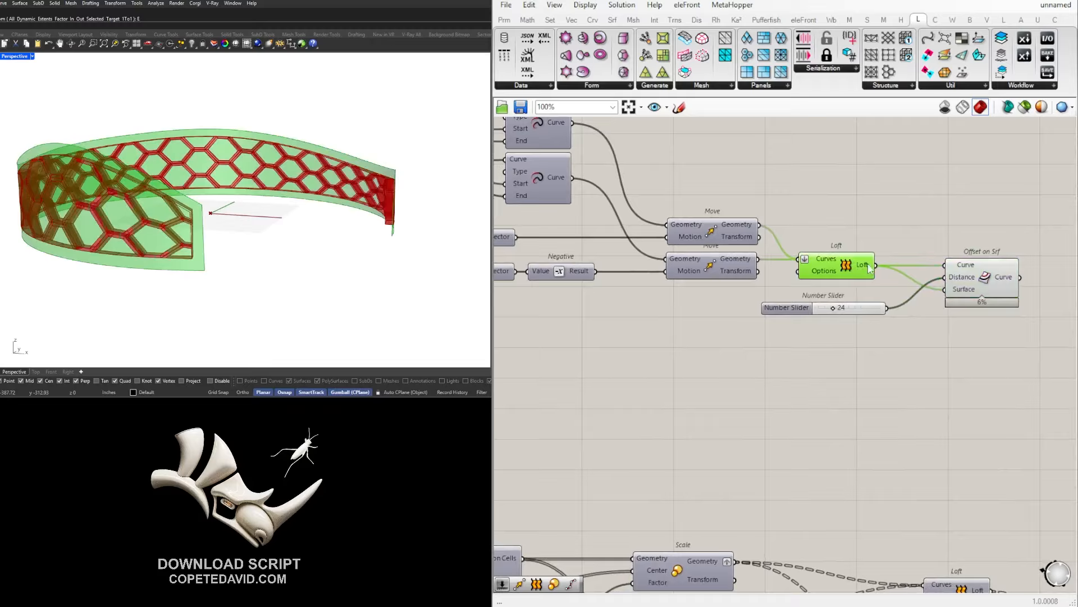
scroll(929, 267, "up", 3)
right_click_drag(930, 267, 839, 272)
left_click(931, 288)
right_click_drag(930, 288, 867, 297)
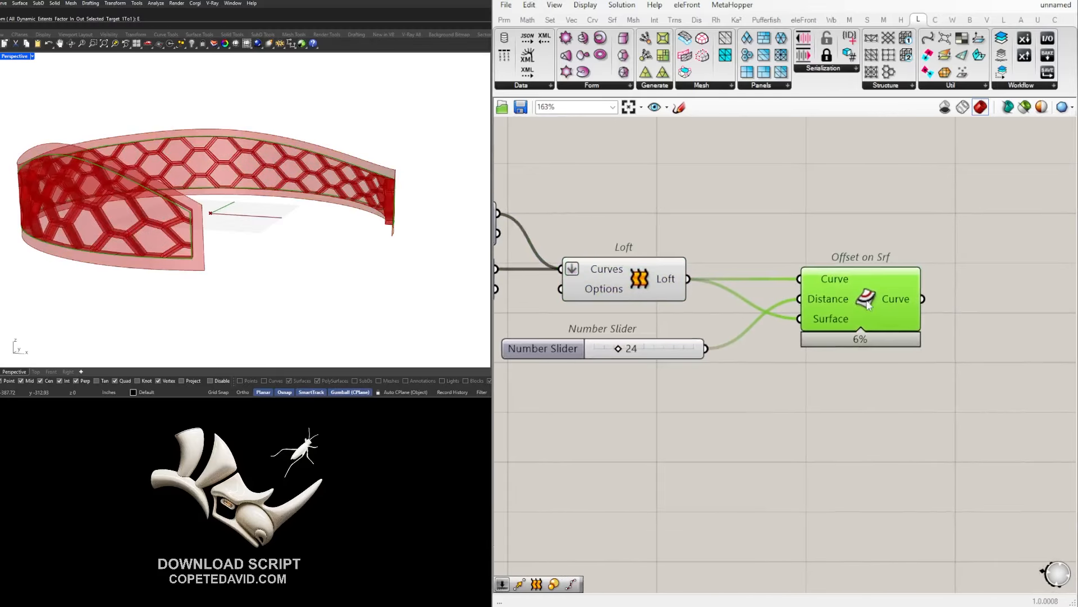
Add a Surface Split component, feeding the border Loft into Surface and the Offset on Srf curve into Curves.
left_click_drag(867, 298, 862, 349)
left_click(987, 271)
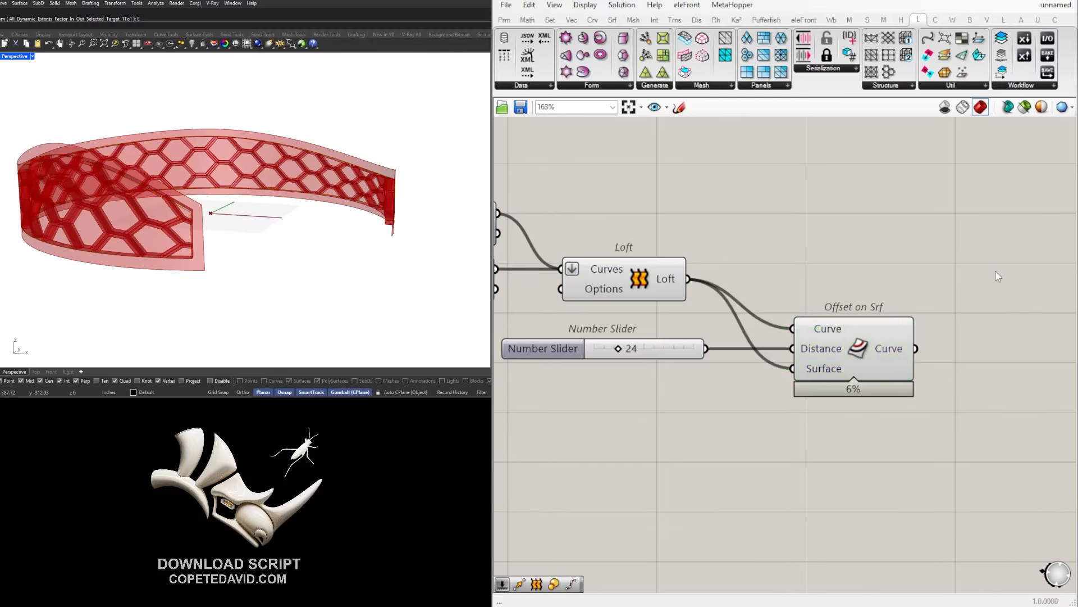
double_click(979, 268)
type("SURFACESPLIT")
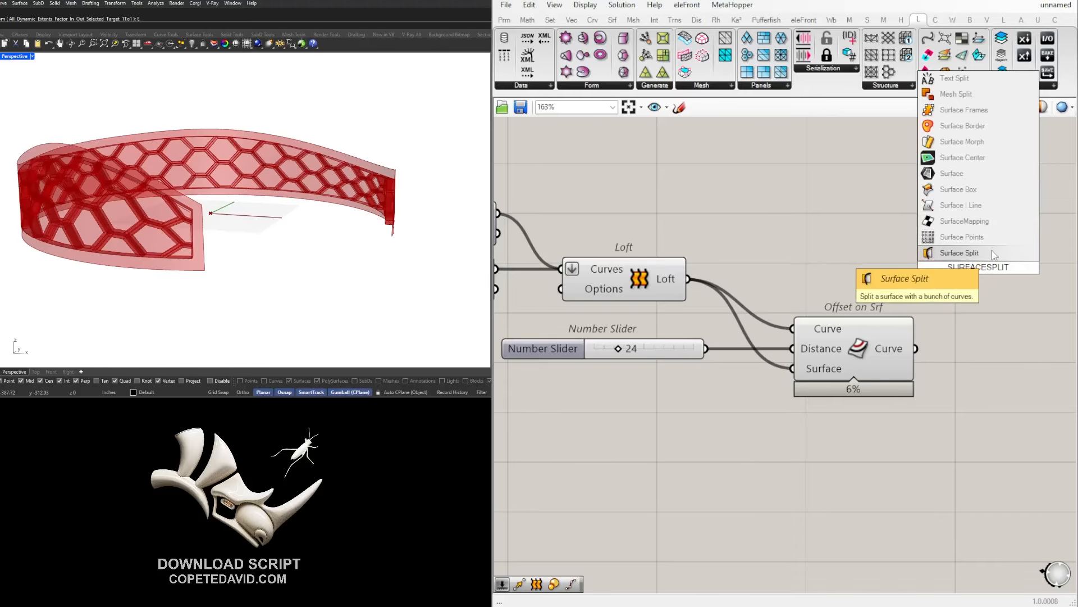
left_click(1019, 252)
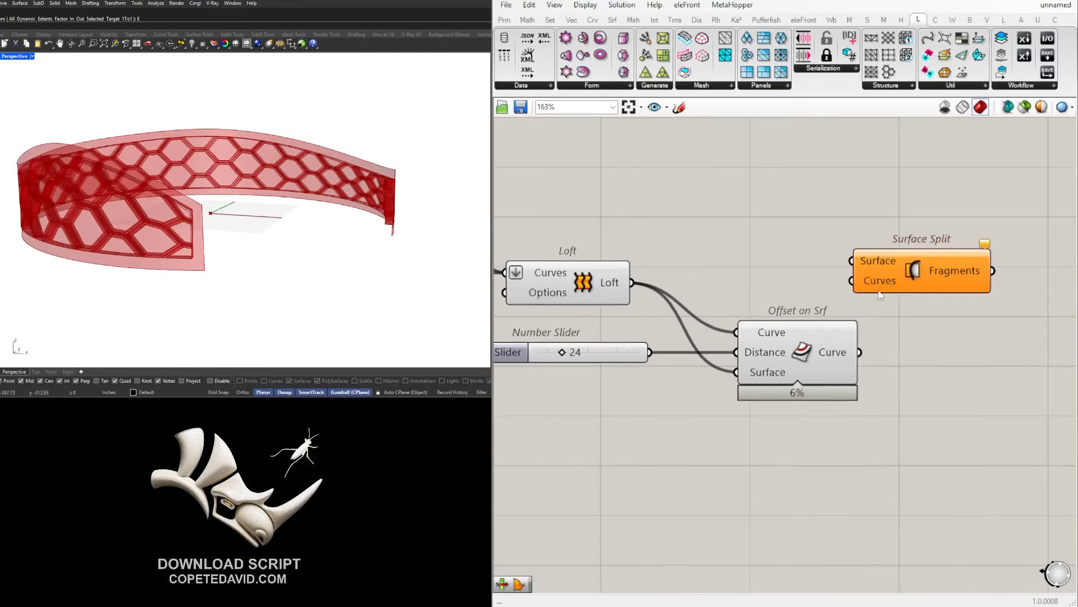
left_click_drag(891, 268, 981, 291)
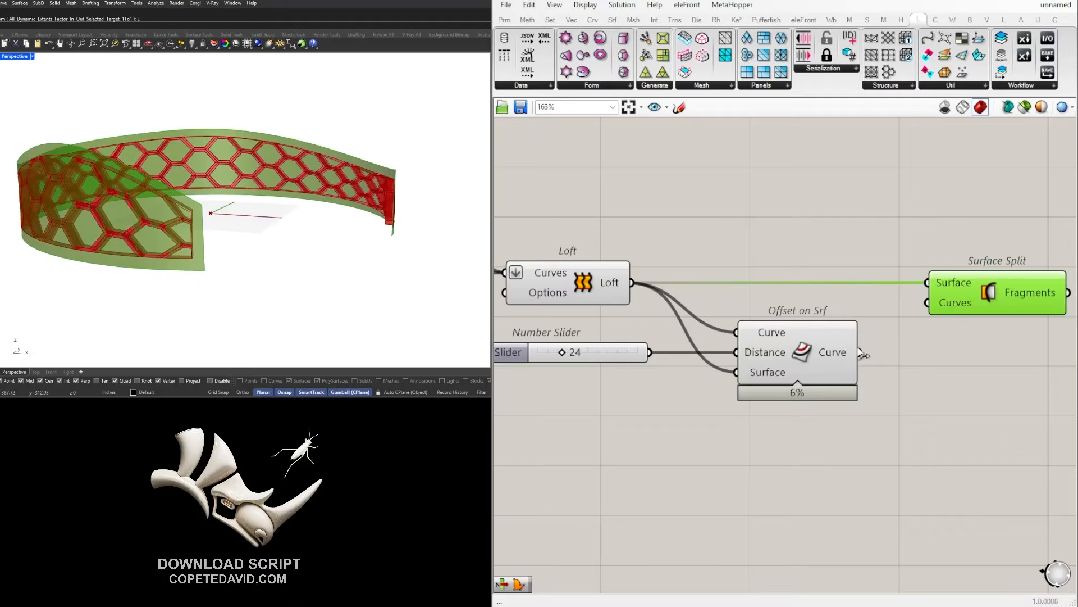
scroll(856, 325, "down", 2)
Turn off the preview of the border Loft and the Offset on Srf component.
left_click_drag(828, 391, 651, 236)
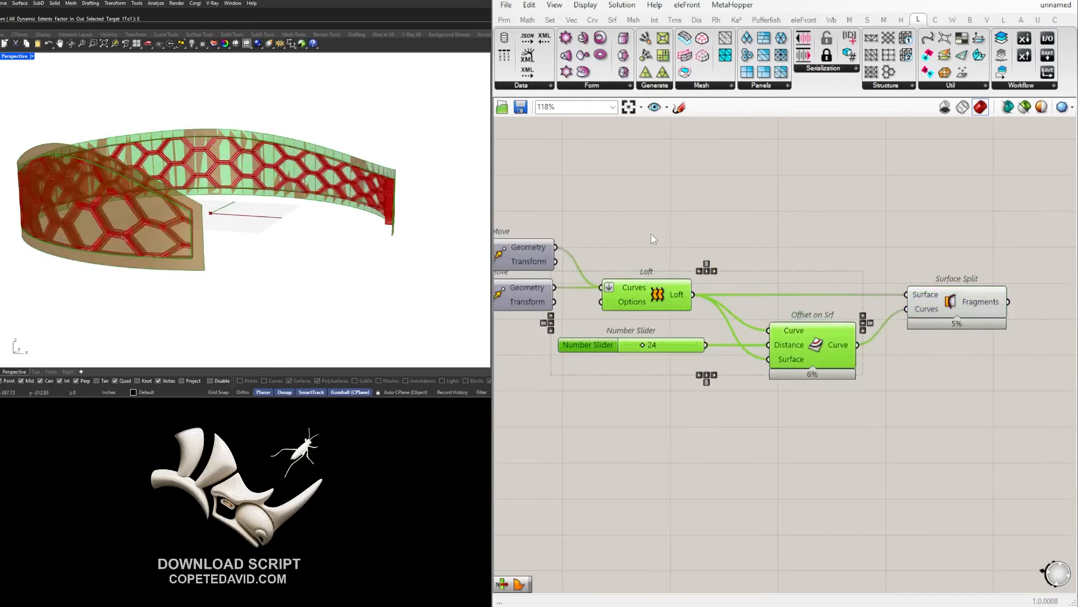
middle_click(658, 233)
left_click(696, 194)
right_click_drag(911, 244, 747, 251)
left_click(818, 313)
Add a List Item component and connect the Surface Split's Fragments output to its List input.
left_click(938, 329)
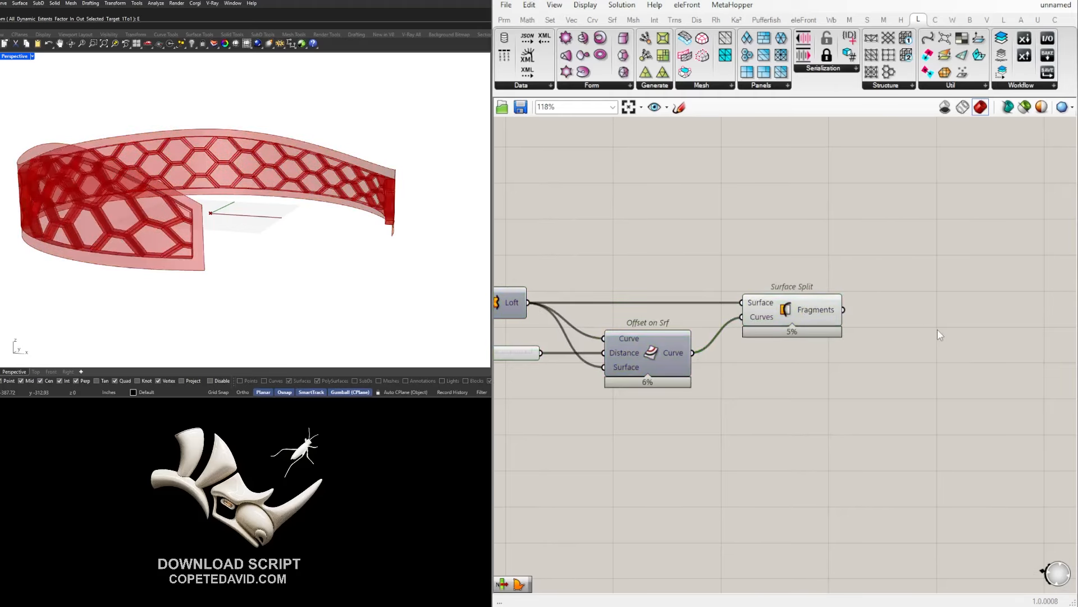
type("item")
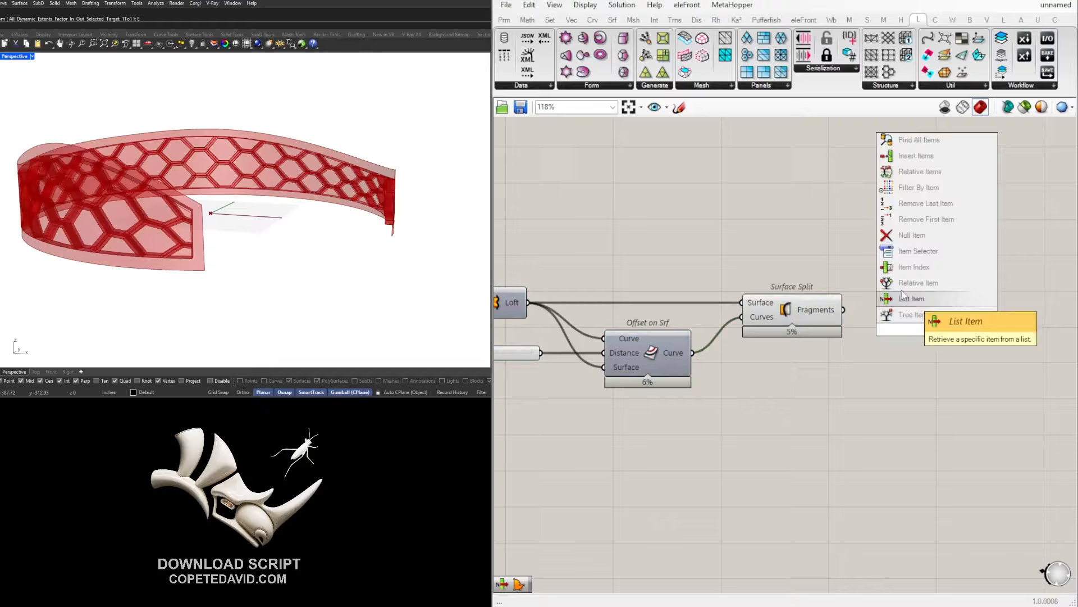
left_click(907, 299)
left_click_drag(901, 315, 877, 313)
Turn off the preview of the Surface Split component.
left_click_drag(795, 372, 751, 287)
middle_click(780, 281)
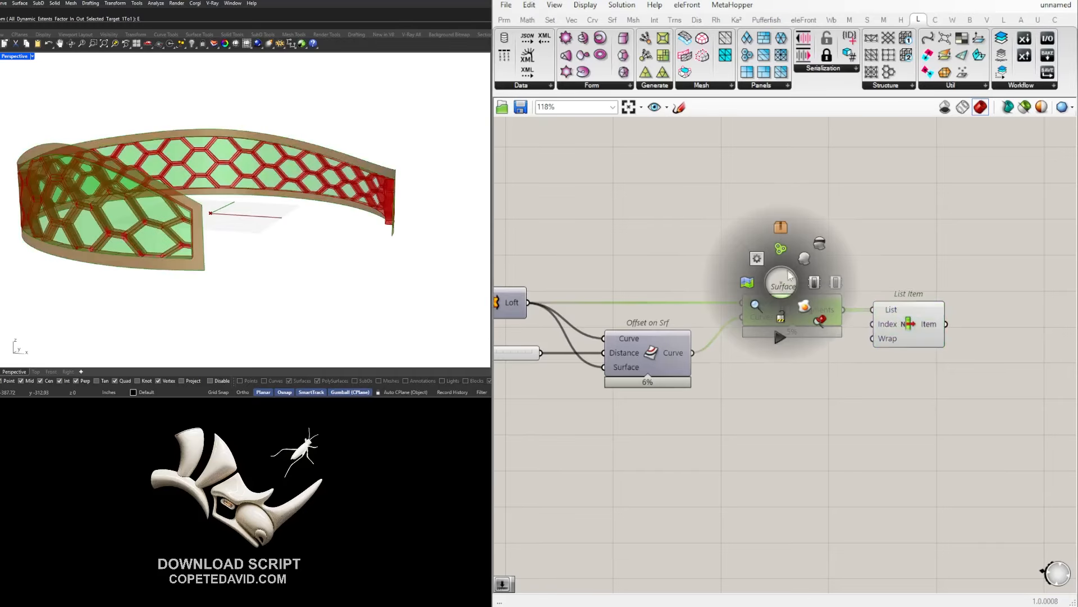
left_click(820, 247)
Examine the extracted border strip around the hexagonal lattice from several angles with the List Item highlighted.
right_click_drag(196, 236, 202, 203)
scroll(67, 235, "up", 3)
left_click(897, 320)
scroll(897, 323, "down", 3)
scroll(142, 220, "down", 3)
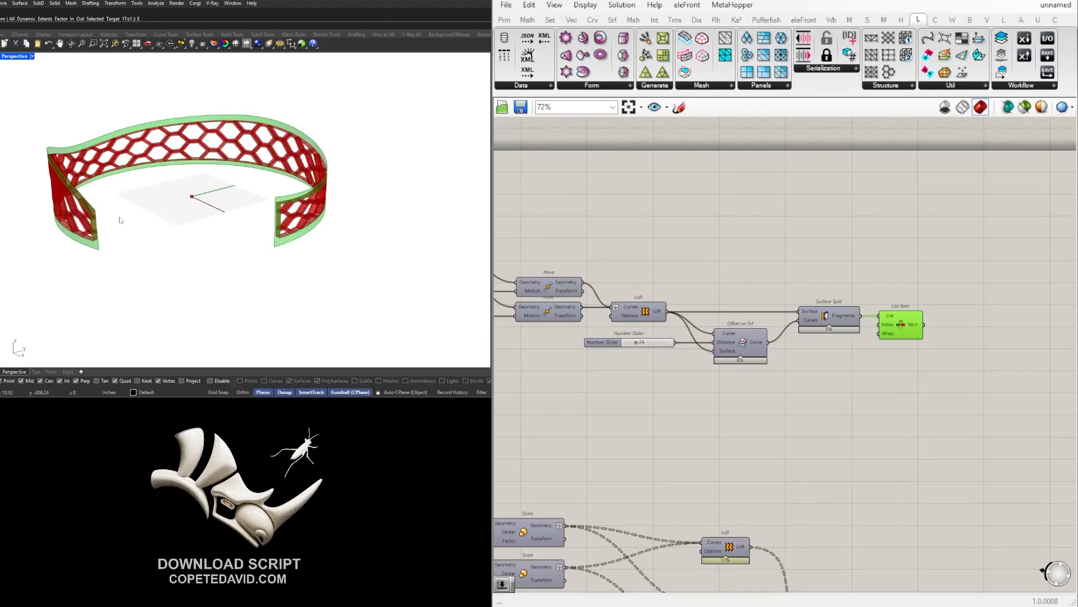
scroll(120, 220, "up", 4)
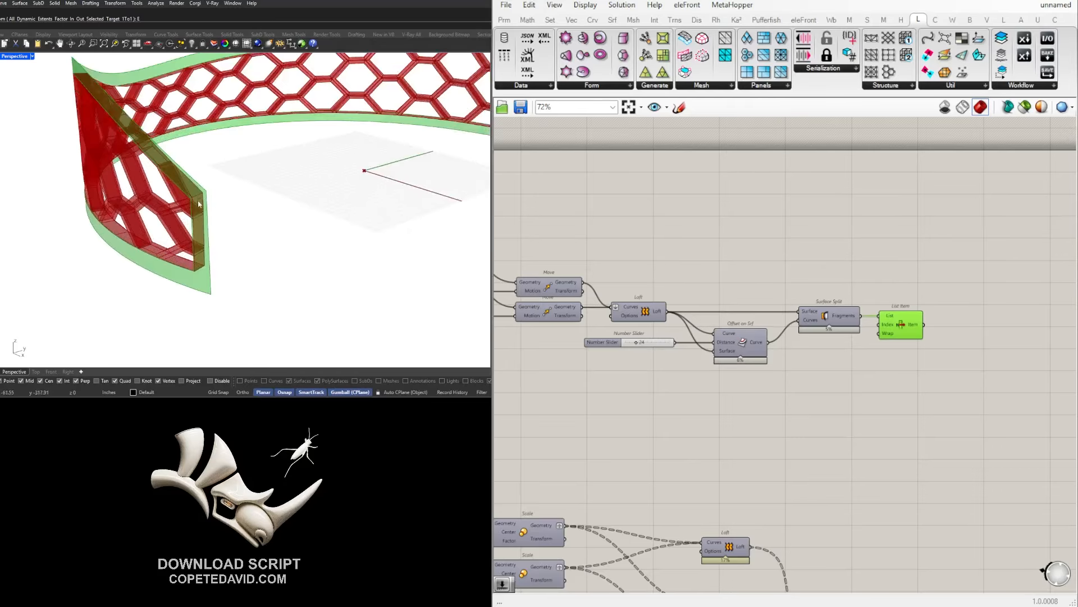
right_click_drag(229, 218, 160, 208)
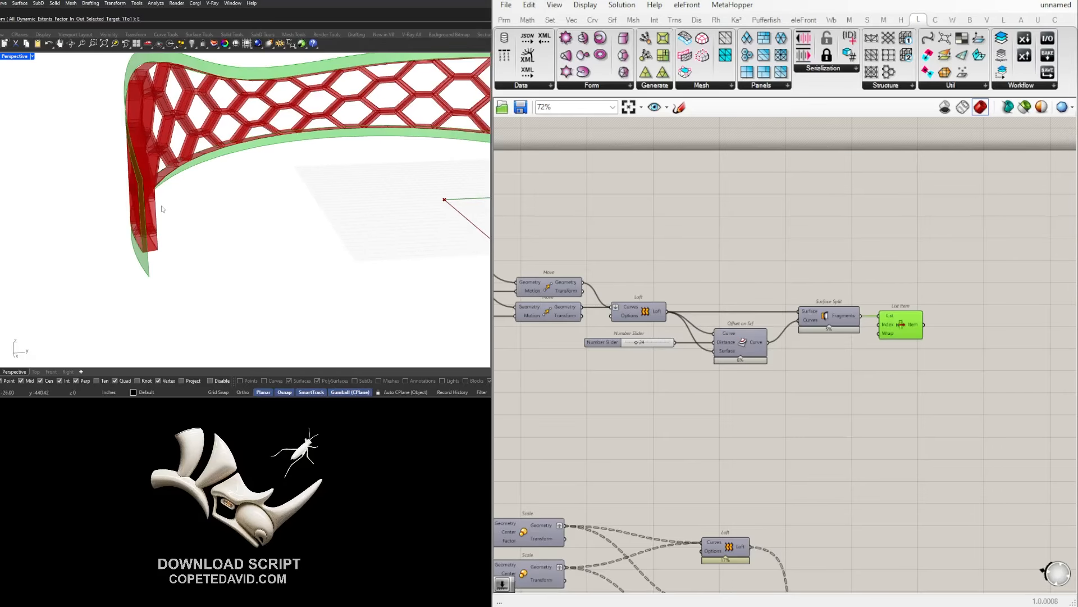
Review the border component chain and the curve connections feeding the Extend Curve pair on the canvas.
scroll(917, 362, "down", 4)
right_click_drag(854, 364, 1011, 337)
right_click_drag(774, 399, 663, 363)
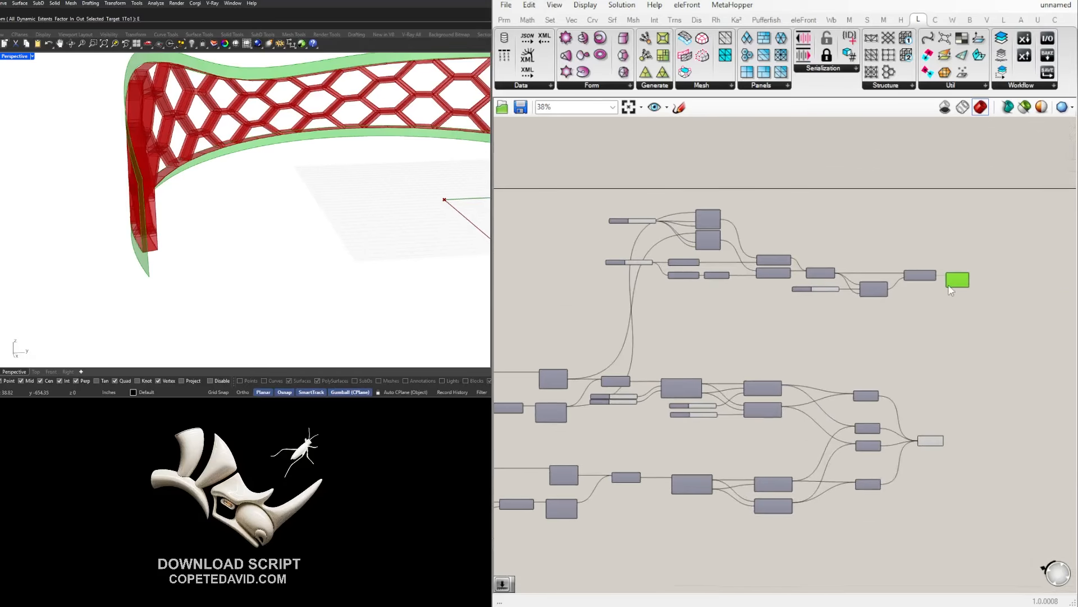
scroll(949, 286, "up", 2)
left_click(940, 324)
scroll(568, 240, "up", 3)
right_click_drag(584, 253, 781, 297)
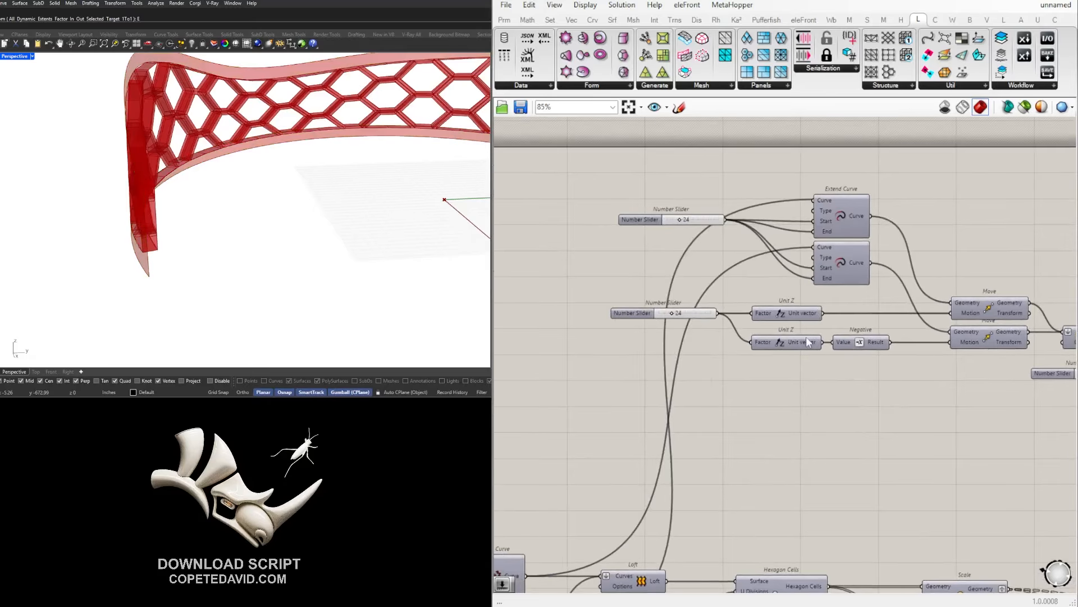
right_click_drag(978, 370, 672, 298)
scroll(671, 299, "down", 1)
scroll(672, 298, "down", 4)
right_click_drag(615, 397, 794, 354)
scroll(794, 354, "up", 3)
left_click_drag(655, 540, 606, 414)
scroll(652, 460, "down", 3)
right_click_drag(780, 190, 780, 250)
scroll(779, 250, "up", 4)
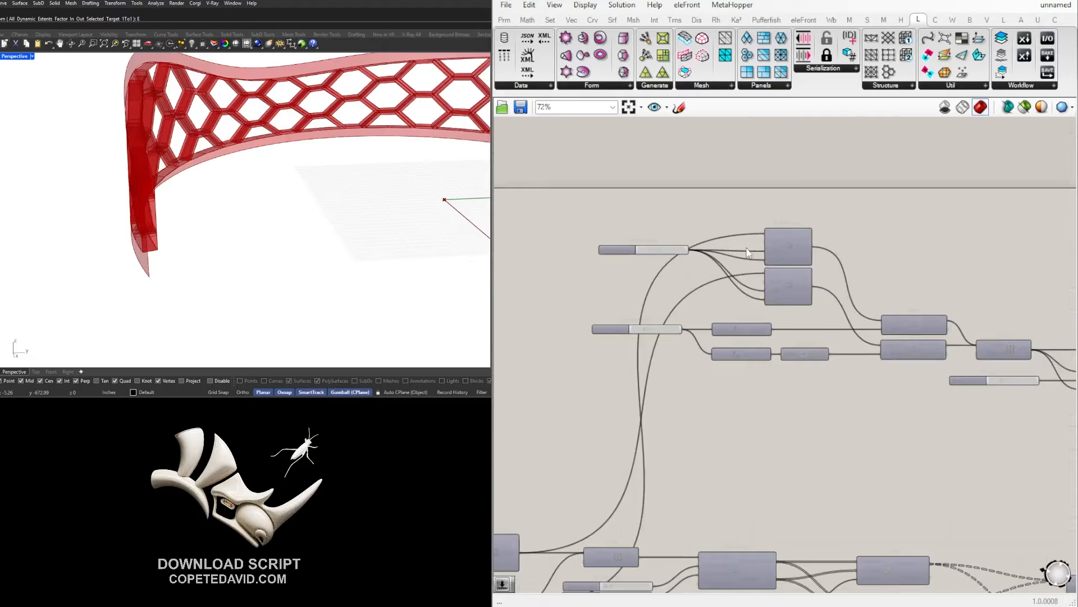
left_click(779, 248)
scroll(854, 396, "down", 4)
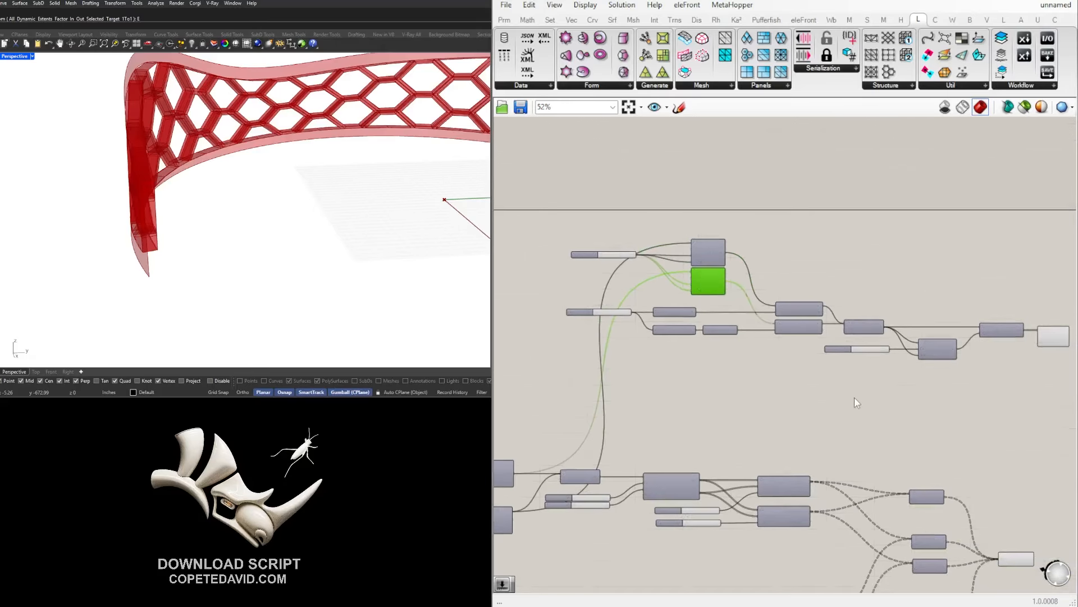
Move the whole definition down the canvas and shift the border chain up to make room between the chains.
left_click_drag(1014, 391, 649, 237)
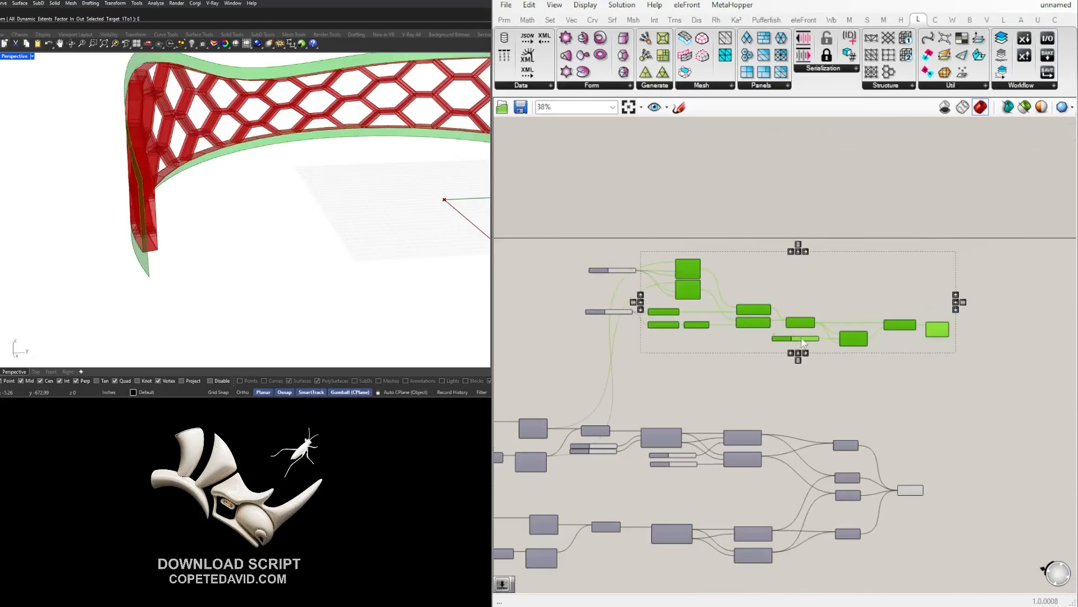
scroll(973, 399, "down", 5)
left_click_drag(988, 497, 629, 306)
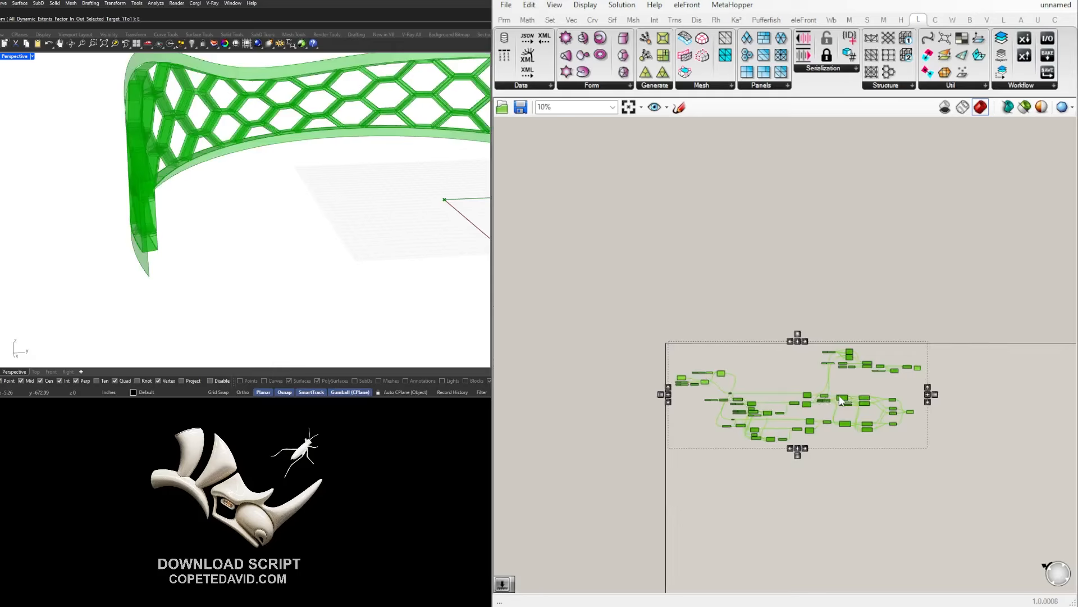
left_click_drag(840, 398, 838, 432)
left_click(883, 414)
scroll(921, 420, "up", 5)
left_click_drag(935, 421, 572, 251)
left_click_drag(704, 317, 716, 270)
Duplicate the border chain from the Extend Curve pair to the List Item below the original, excluding the number sliders.
scroll(708, 273, "up", 3)
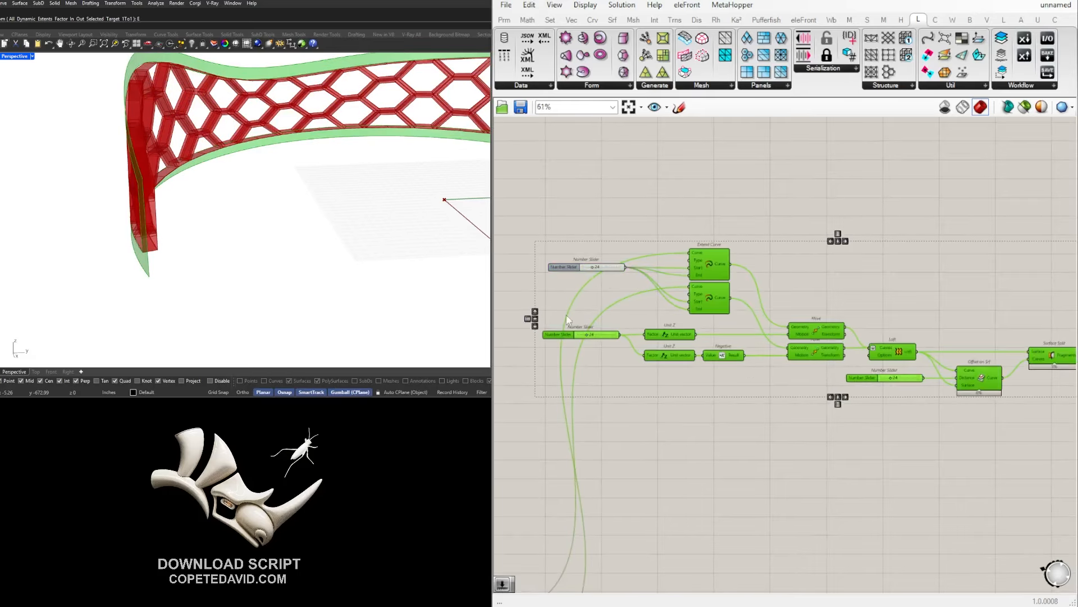
left_click(563, 336, "ctrl")
scroll(922, 376, "down", 1)
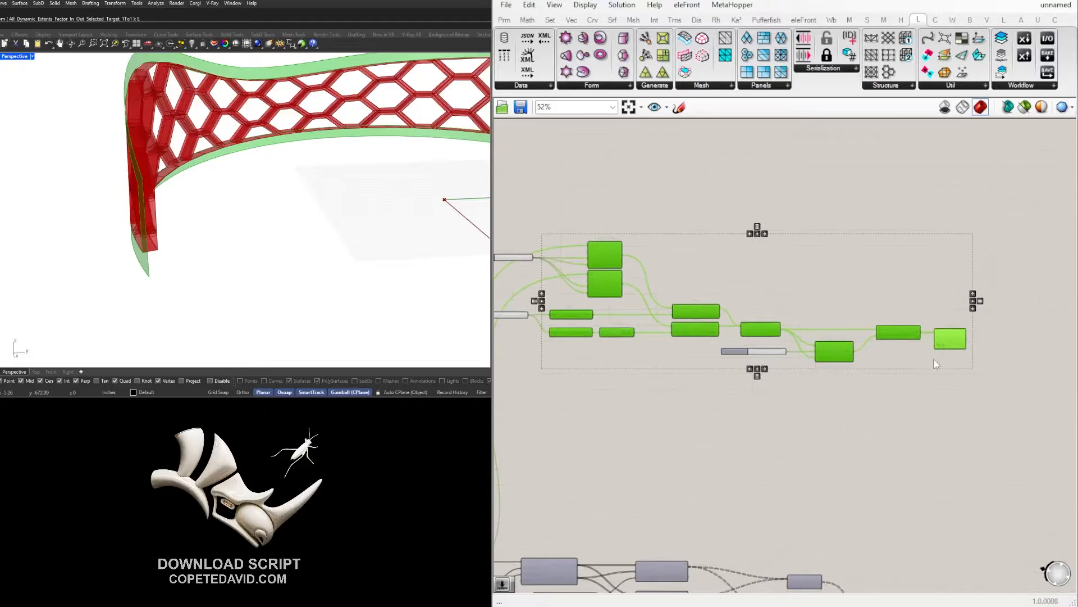
left_click_drag(898, 332, 901, 449, "alt")
right_click_drag(692, 506, 911, 223)
scroll(709, 478, "up", 3)
scroll(826, 375, "down", 2)
scroll(708, 440, "down", 2)
Connect the lower Rebuild Curve's output to the Curve input of the first duplicated Extend Curve.
left_click(577, 464)
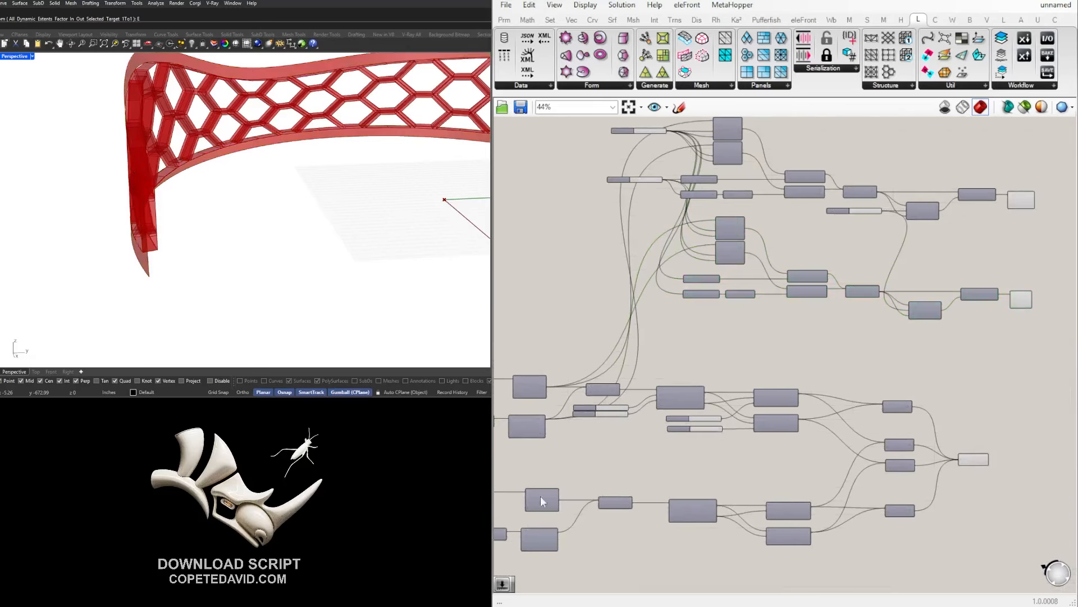
scroll(642, 236, "up", 4)
left_click_drag(603, 294, 813, 203)
scroll(719, 360, "down", 6)
scroll(697, 425, "up", 3)
scroll(595, 579, "up", 4)
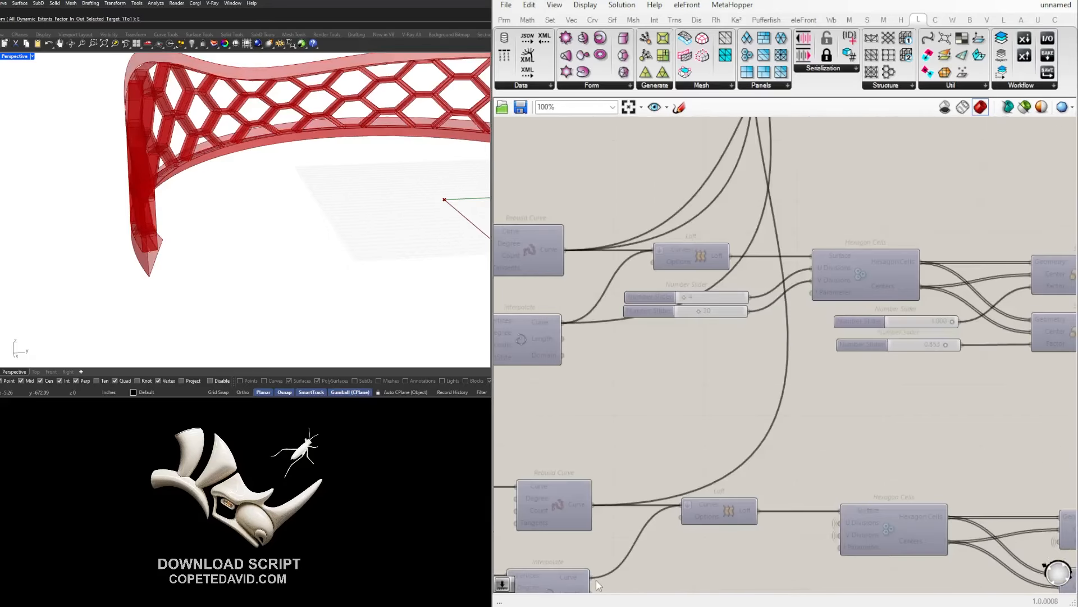
Connect the lower Interpolate component's curve output to the Curve input of the second duplicated Extend Curve.
scroll(614, 556, "down", 5)
left_click_drag(593, 579, 816, 197)
scroll(705, 342, "up", 2)
scroll(756, 307, "up", 3)
Inspect the duplicated border strip in the viewport and trace its component chain through to the List Item.
mouse_move(315, 213)
right_mouse_down()
mouse_move(270, 195)
mouse_move(310, 212)
right_mouse_up()
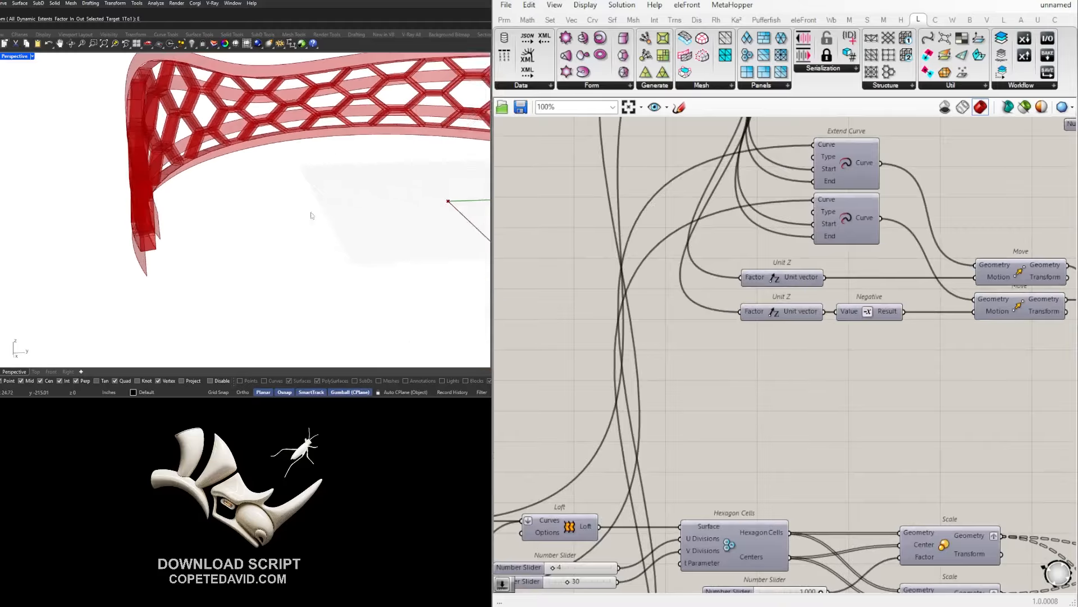
scroll(935, 344, "down", 5)
scroll(743, 322, "up", 3)
scroll(702, 330, "up", 2)
left_click(702, 330)
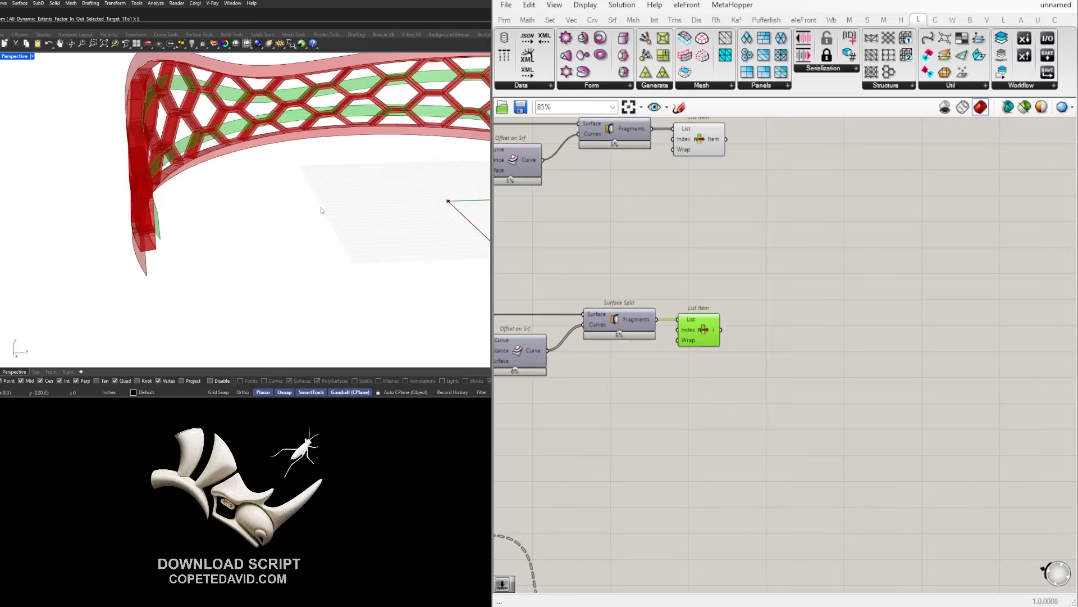
scroll(868, 292, "down", 3)
right_click_drag(868, 292, 1072, 316)
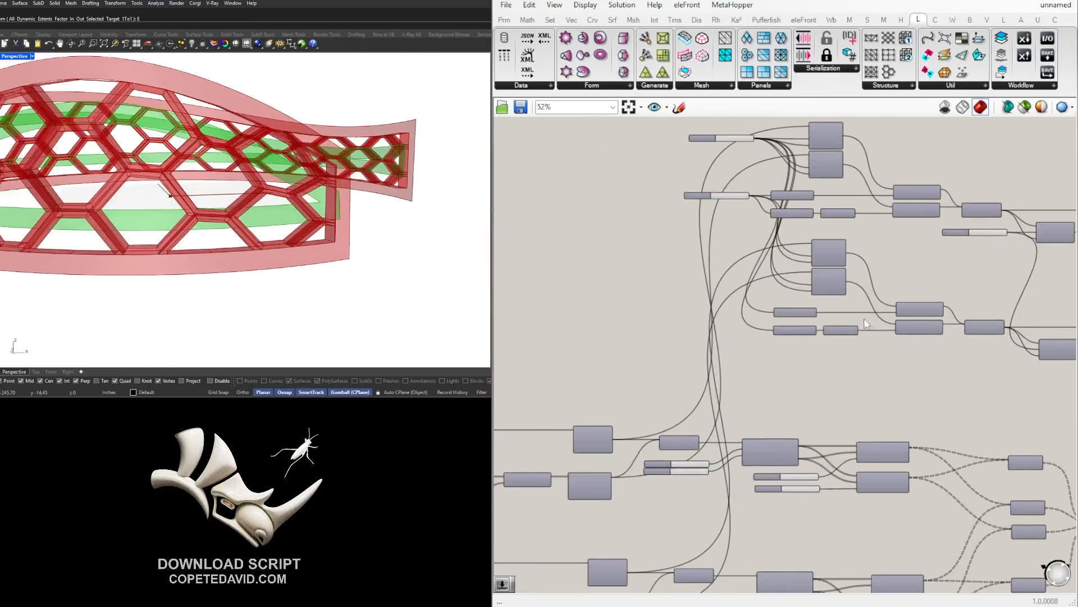
scroll(954, 226, "up", 3)
right_click_drag(886, 357, 882, 399)
scroll(882, 398, "down", 1)
right_click_drag(727, 382, 649, 382)
right_click_drag(1014, 393, 755, 375)
left_click(755, 375)
scroll(830, 398, "up", 3)
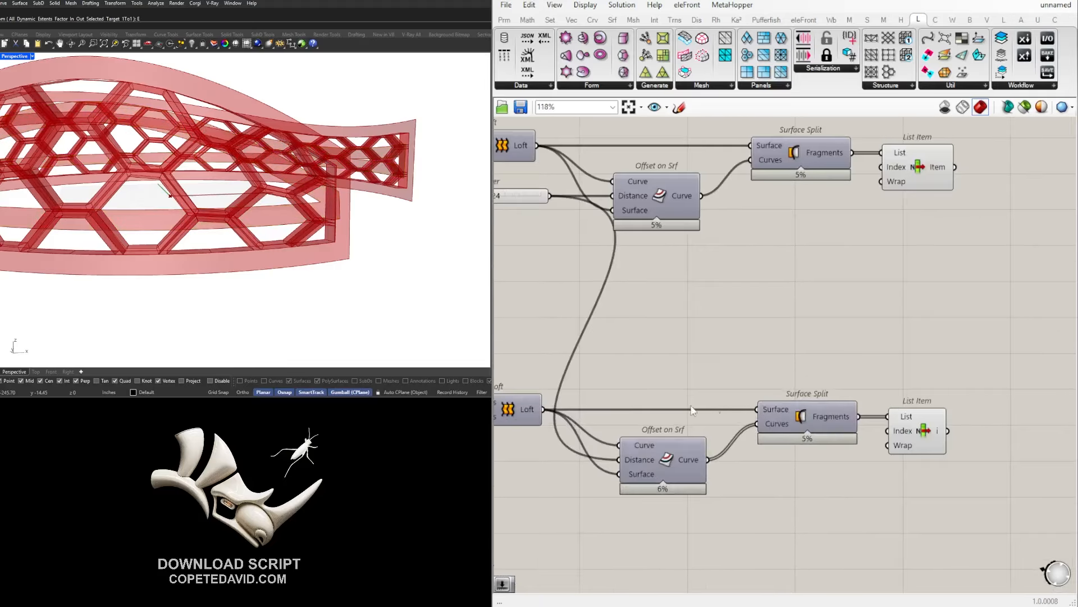
Turn on the preview of the lower chain's Loft and view its surface in the viewport from another angle.
right_click_drag(643, 410, 902, 409)
left_click(765, 406)
middle_click(767, 406)
left_click(744, 380)
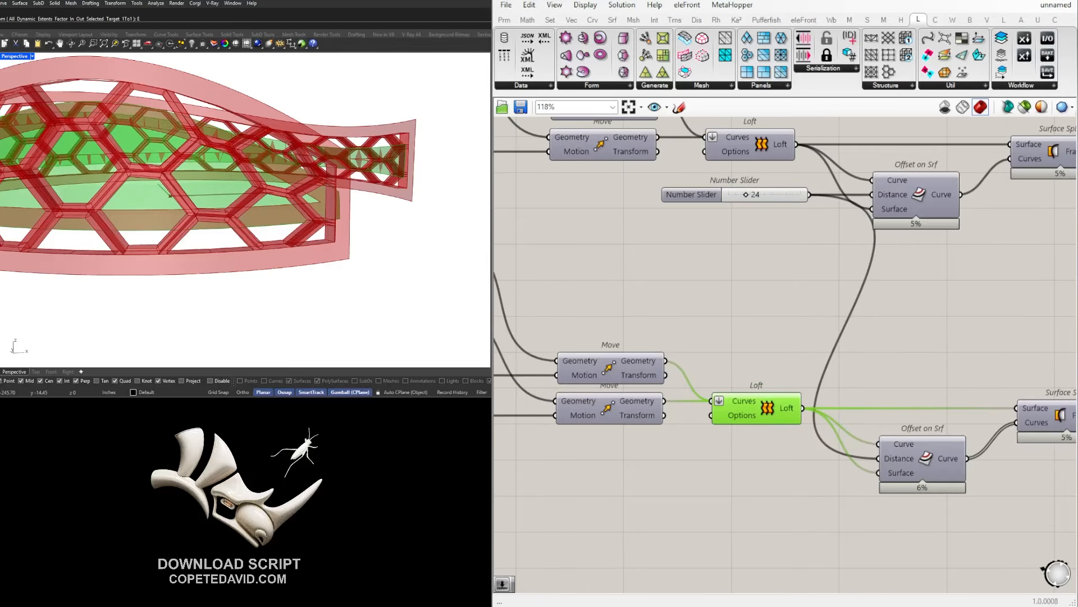
right_click_drag(348, 241, 51, 251)
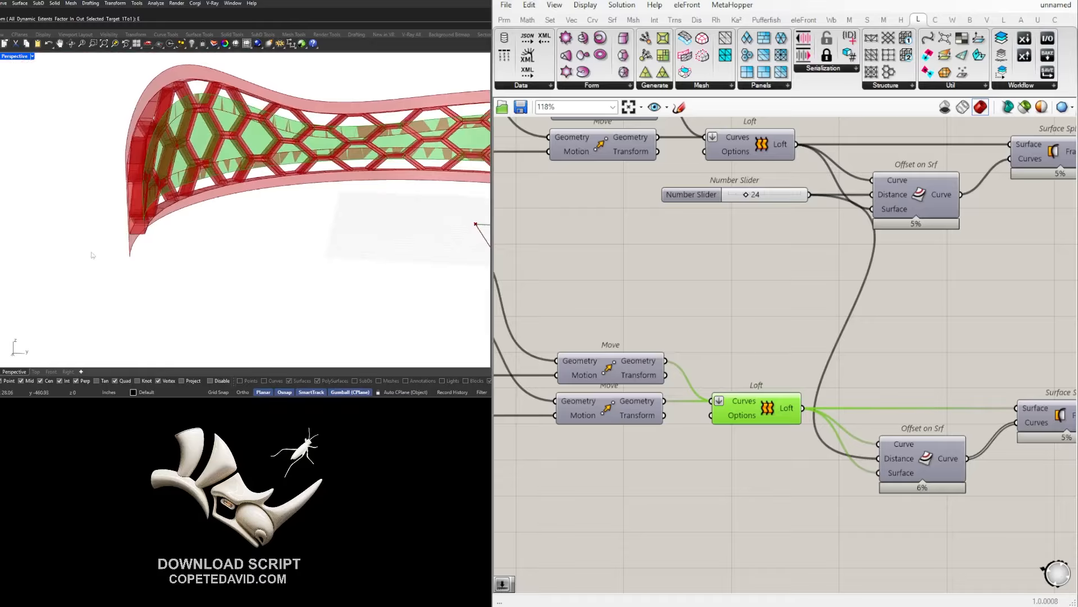
Trace the lower Rebuild Curve's output wire up to the duplicated Extend Curve pair.
scroll(861, 369, "down", 4)
scroll(720, 232, "up", 2)
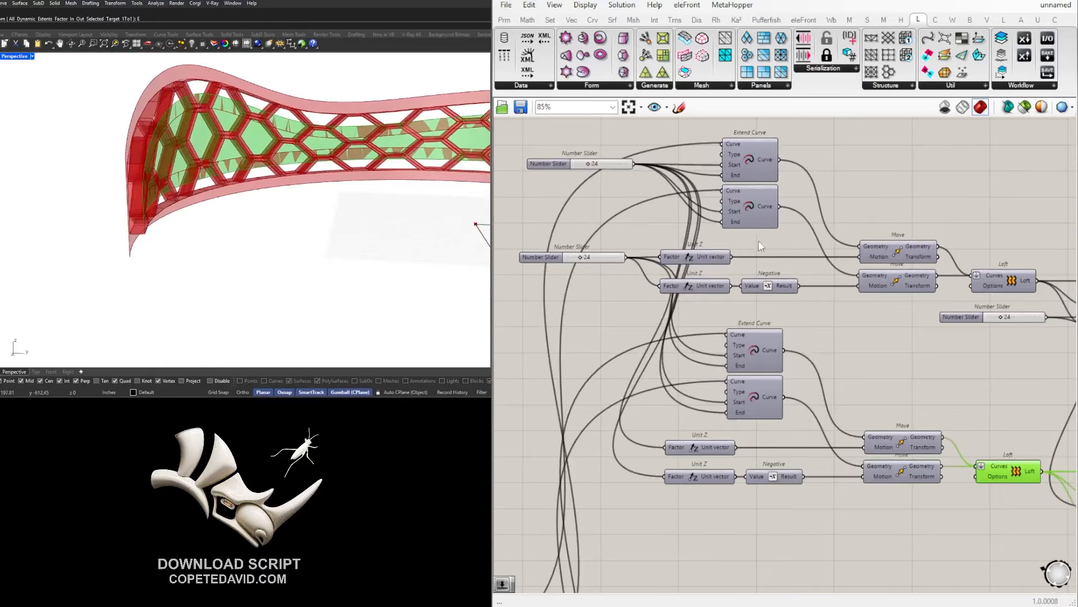
scroll(789, 282, "down", 3)
right_click_drag(765, 428, 808, 291)
scroll(595, 504, "up", 3)
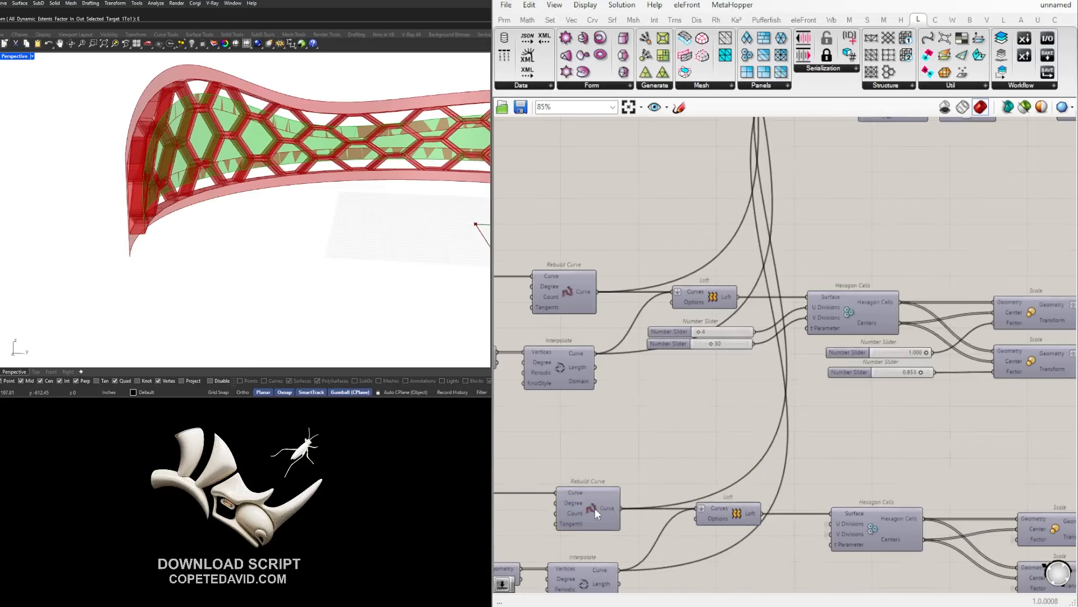
left_click(595, 507)
scroll(611, 489, "down", 3)
right_click_drag(711, 267, 698, 364)
scroll(720, 285, "up", 3)
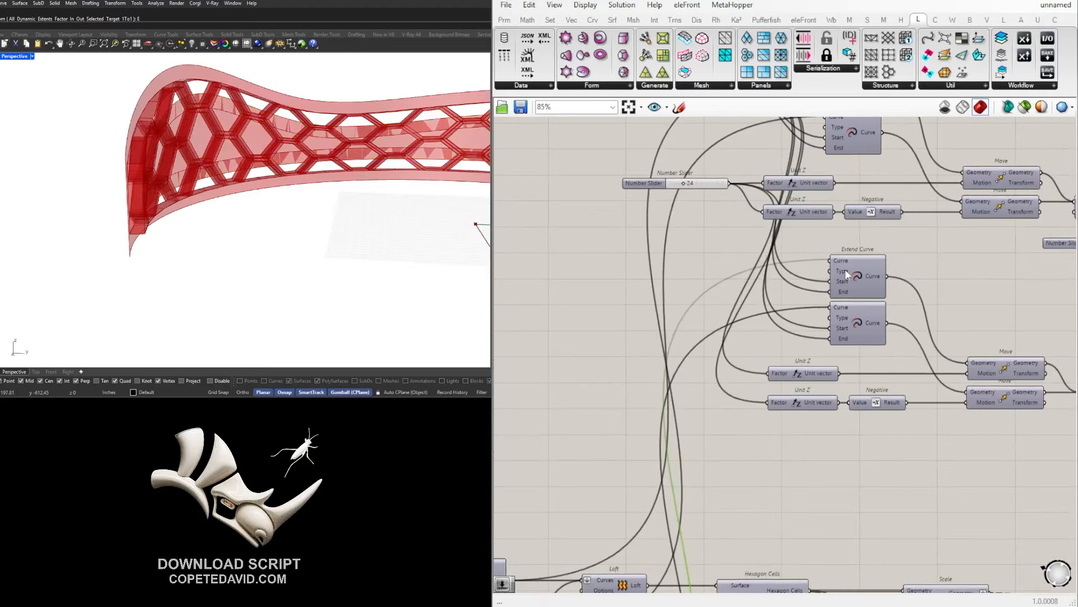
Trace the upper Interpolate and Rebuild Curve outputs to see which original Extend Curve each one feeds.
right_click_drag(844, 269, 807, 346)
scroll(726, 485, "down", 2)
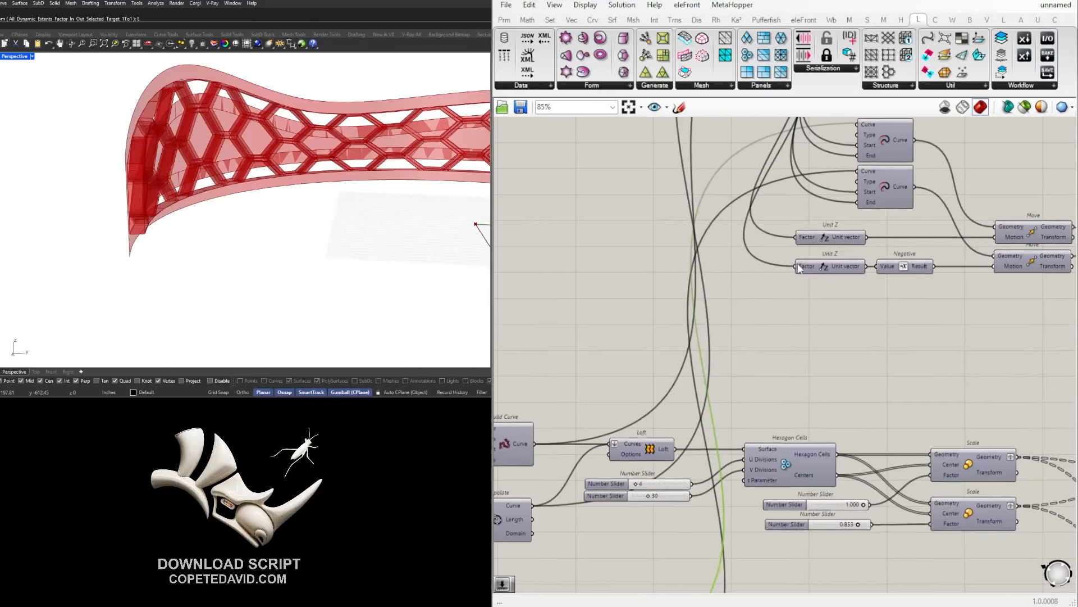
right_click_drag(727, 486, 605, 407)
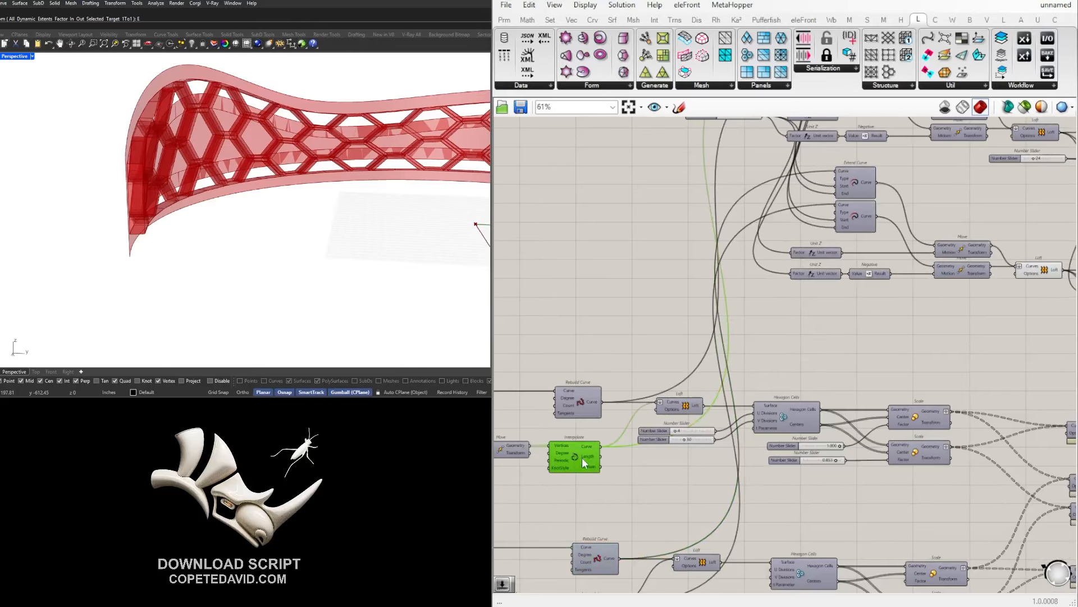
right_click_drag(695, 325, 666, 476)
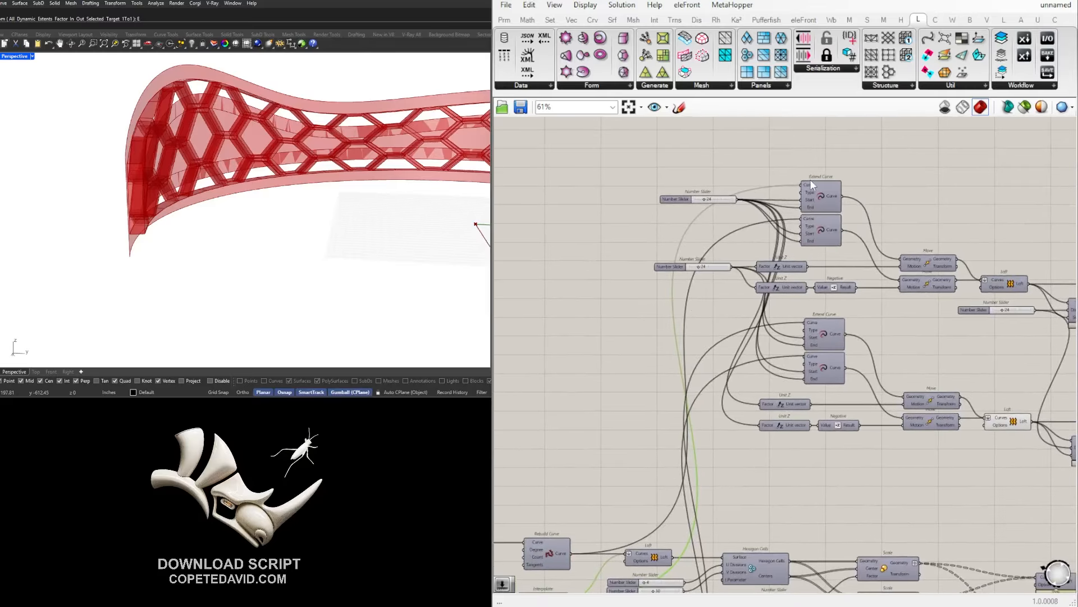
scroll(810, 180, "up", 3)
scroll(810, 182, "down", 3)
right_click_drag(696, 411, 740, 289)
left_click(578, 431)
right_click_drag(724, 330, 730, 265)
scroll(717, 500, "up", 3)
scroll(717, 500, "down", 3)
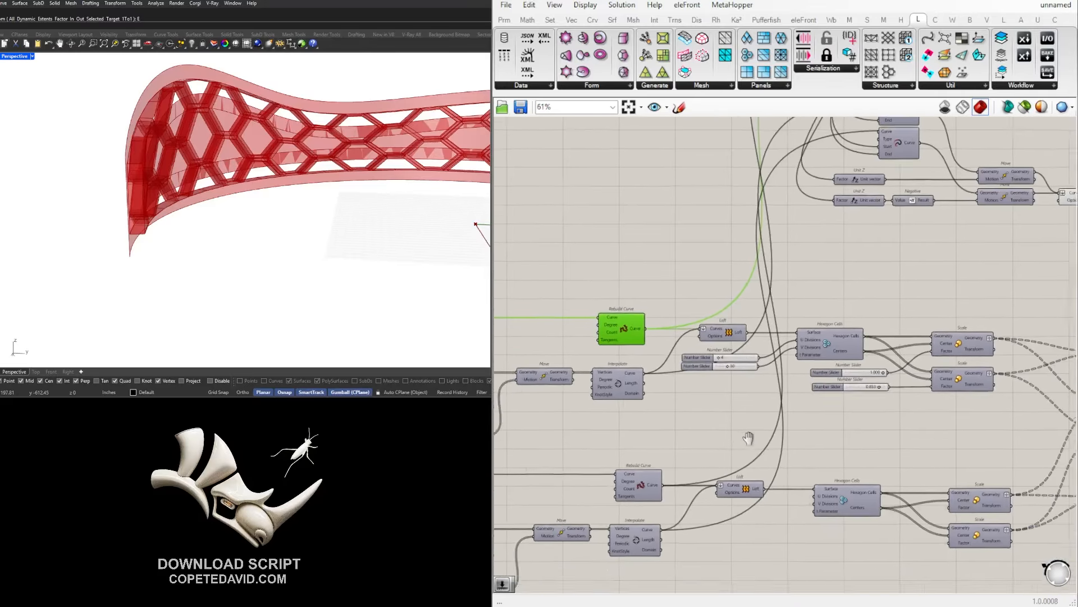
Swap the duplicated Extend Curve inputs, feeding the first from the lower Interpolate and the second from the lower Rebuild Curve.
left_click_drag(656, 556, 873, 157)
scroll(842, 168, "up", 1)
left_click_drag(657, 512, 802, 222)
right_click_drag(244, 207, 169, 218)
scroll(815, 339, "down", 5)
right_click_drag(815, 339, 610, 311)
scroll(806, 312, "up", 5)
left_click(807, 313)
right_click_drag(244, 229, 315, 219)
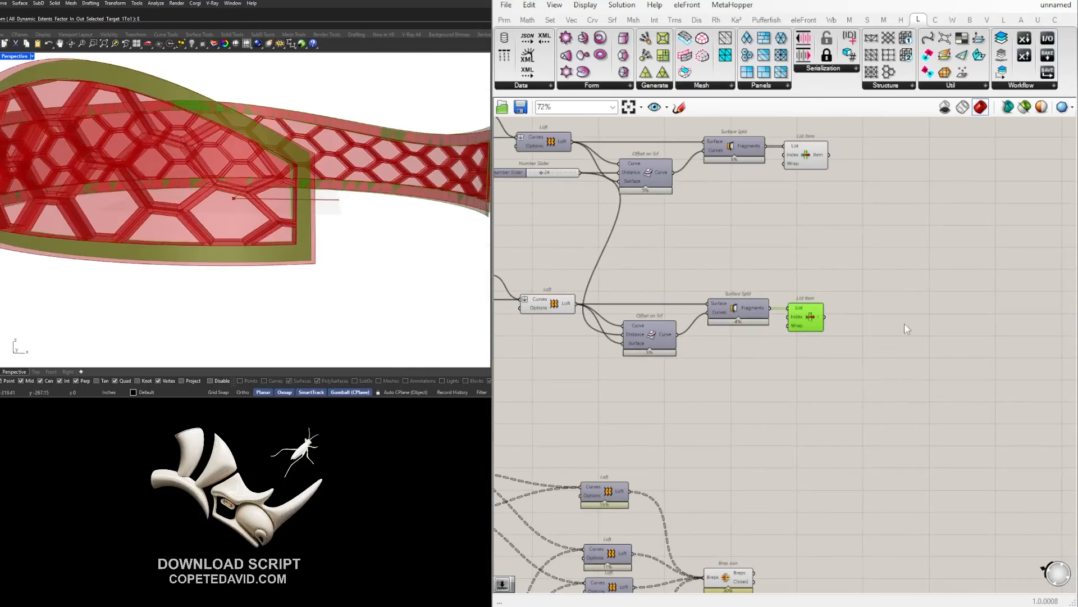
Turn off the preview of the lower chain's Loft, Offset on Srf and Surface Split components.
right_click_drag(635, 340, 780, 369)
left_click_drag(910, 422, 688, 280)
middle_click(690, 279)
left_click(718, 252)
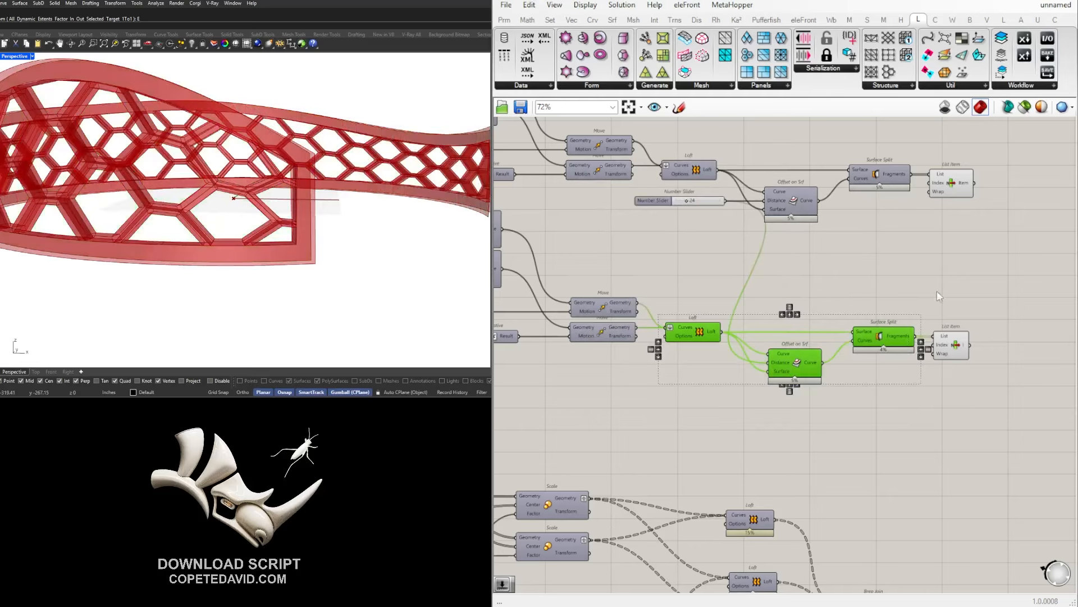
right_click_drag(461, 211, 129, 236)
scroll(892, 328, "up", 1)
right_click_drag(892, 327, 710, 378)
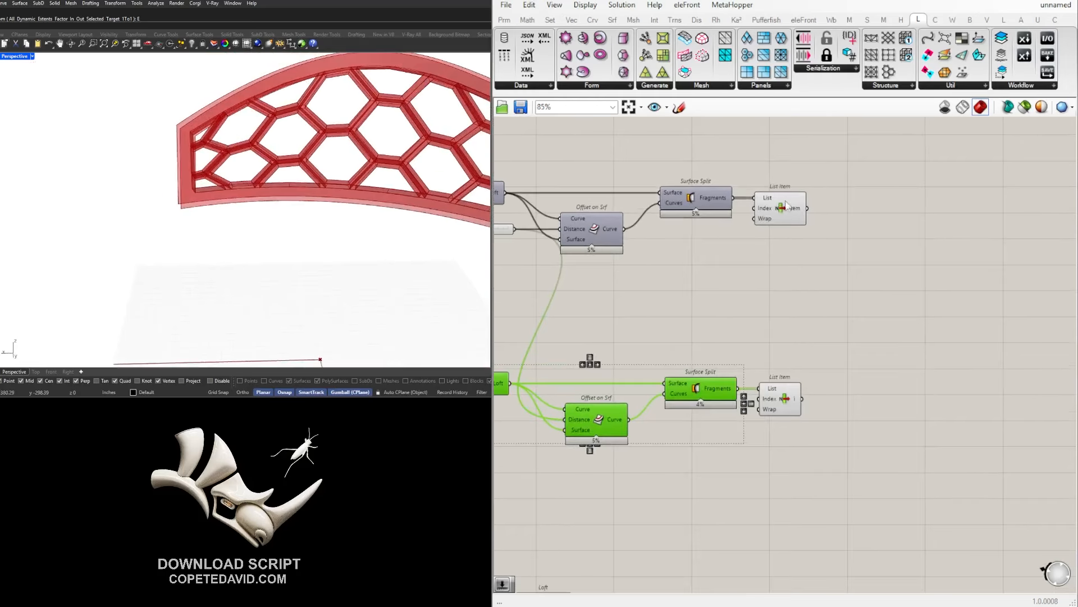
Try lofting the upper and lower List Item outputs together with the Curves input flattened, and remove the Loft.
left_click(781, 208)
left_click(785, 400, "shift")
left_click(874, 324)
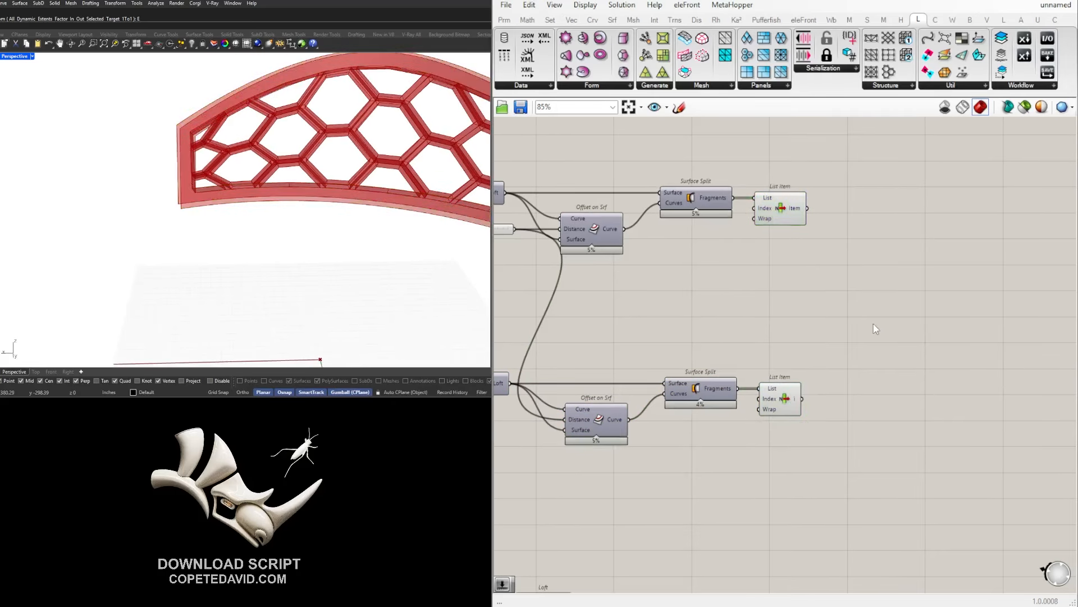
double_click(879, 327)
type("loft")
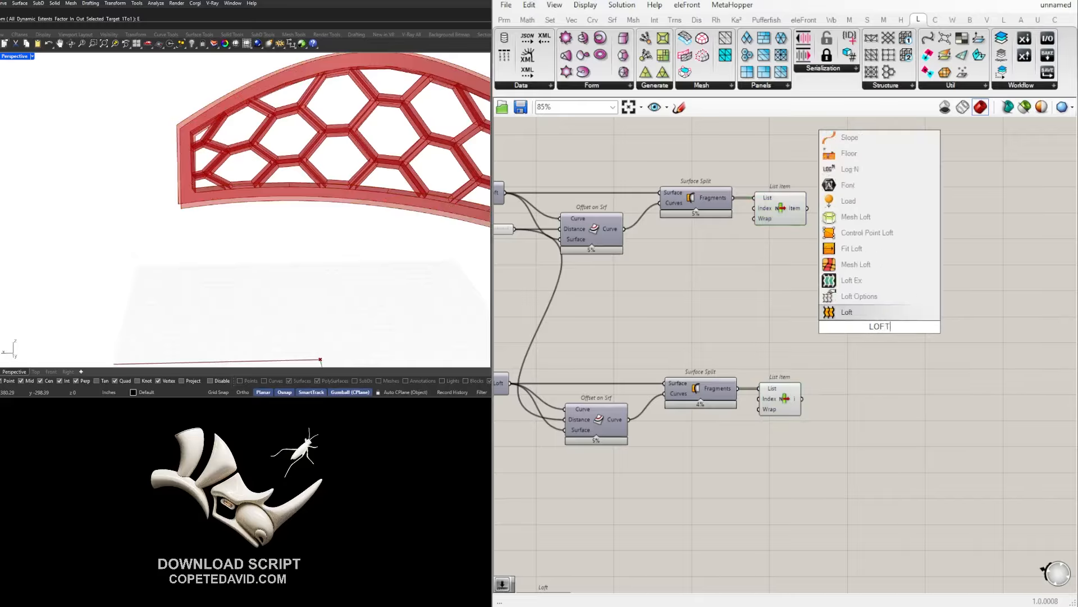
left_click(863, 313)
left_click_drag(855, 329, 873, 312)
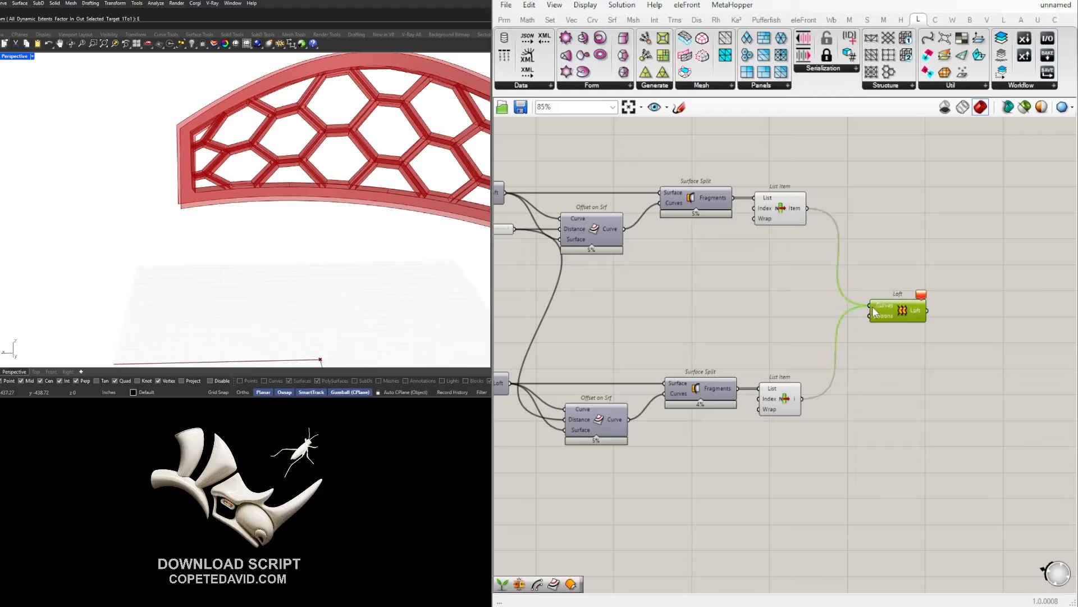
left_click_drag(907, 313, 926, 289)
right_click(911, 285)
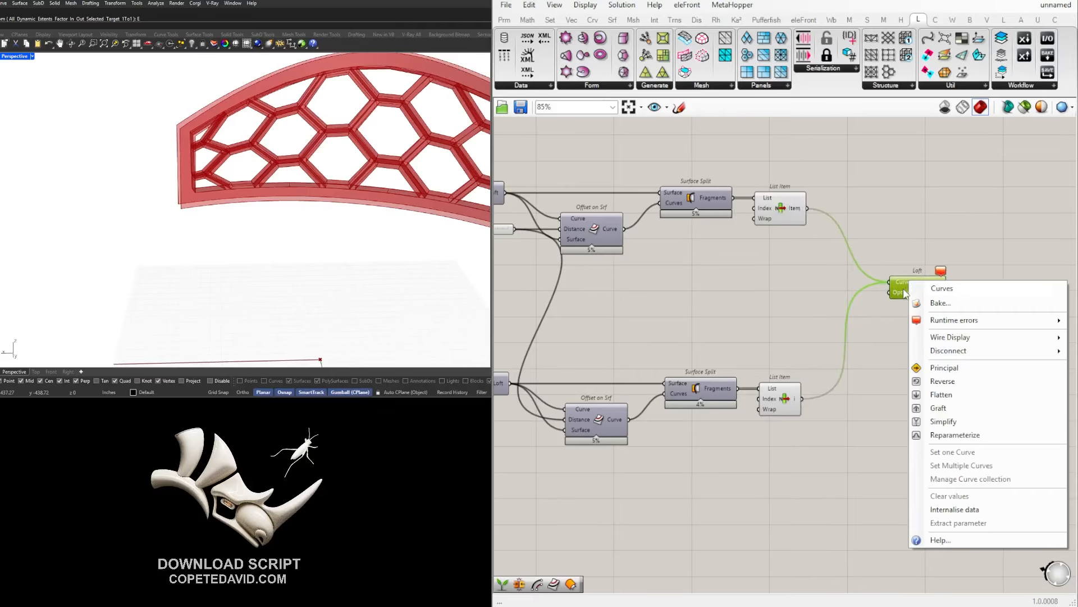
left_click(938, 398)
left_click_drag(911, 299, 911, 298)
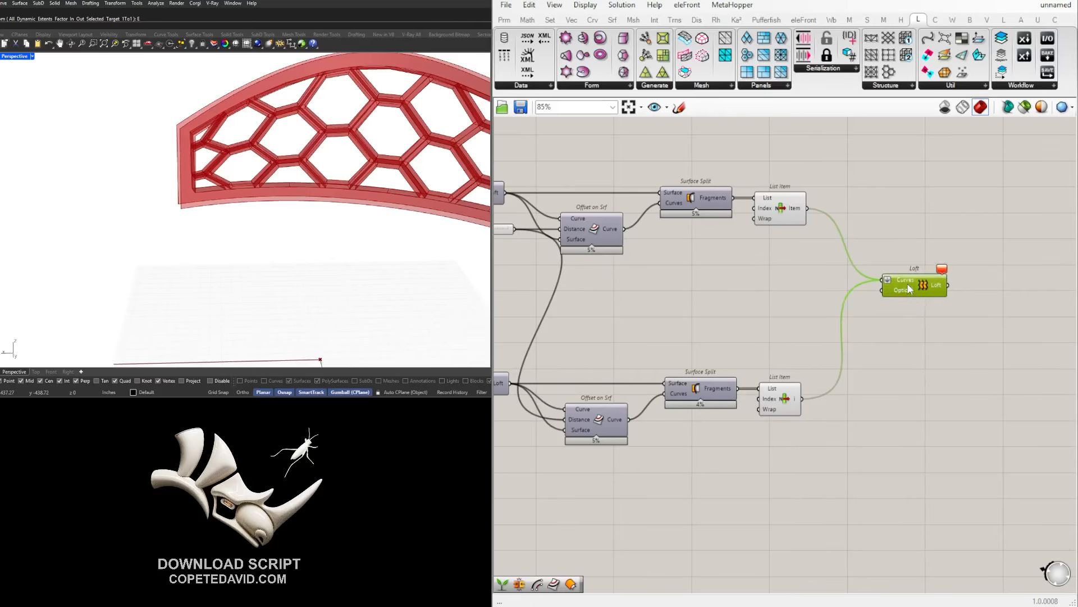
key("Delete")
Add a Graft Tree component to the output of both the upper and lower List Item.
double_click(868, 227)
type("GRAFT")
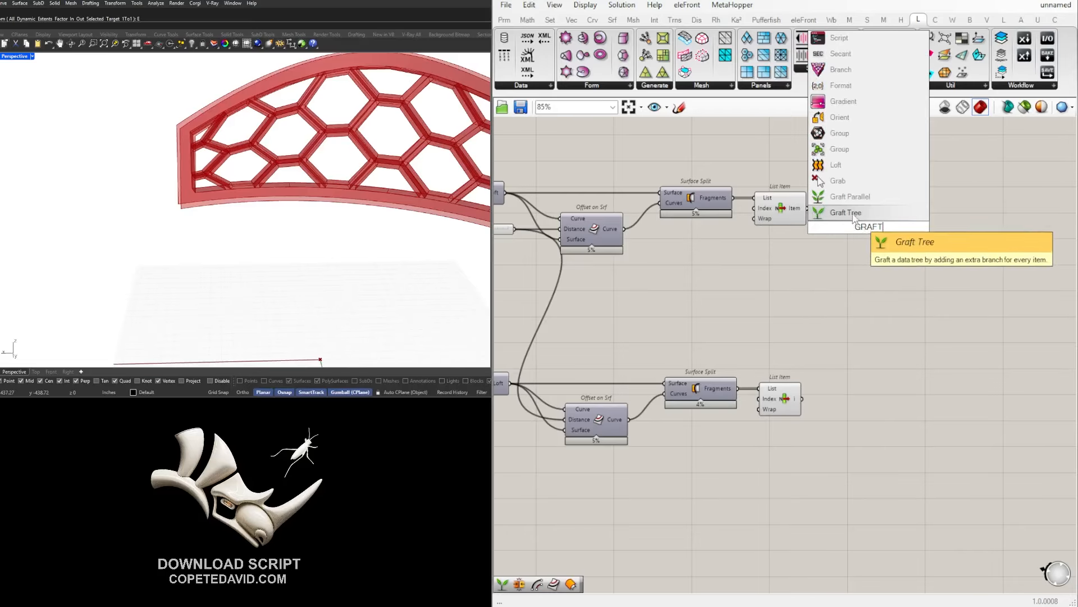
left_click(842, 197)
left_click_drag(838, 227, 842, 228)
left_click_drag(860, 229, 823, 338)
left_click_drag(832, 343, 839, 390)
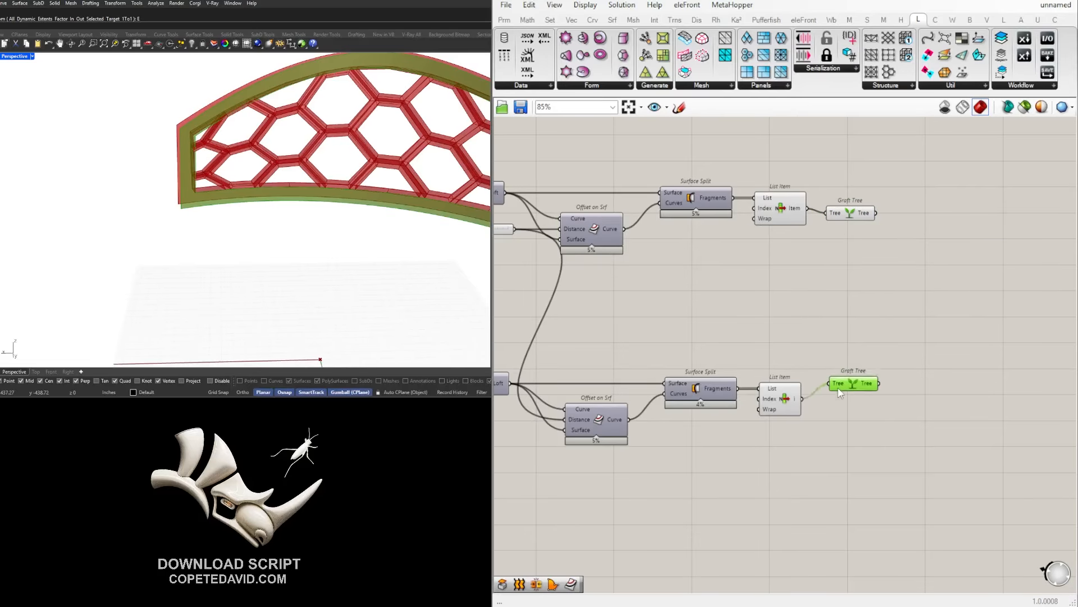
Try lofting the two Graft Tree outputs together, and delete the Loft with both Graft Trees.
double_click(952, 344)
type("loft")
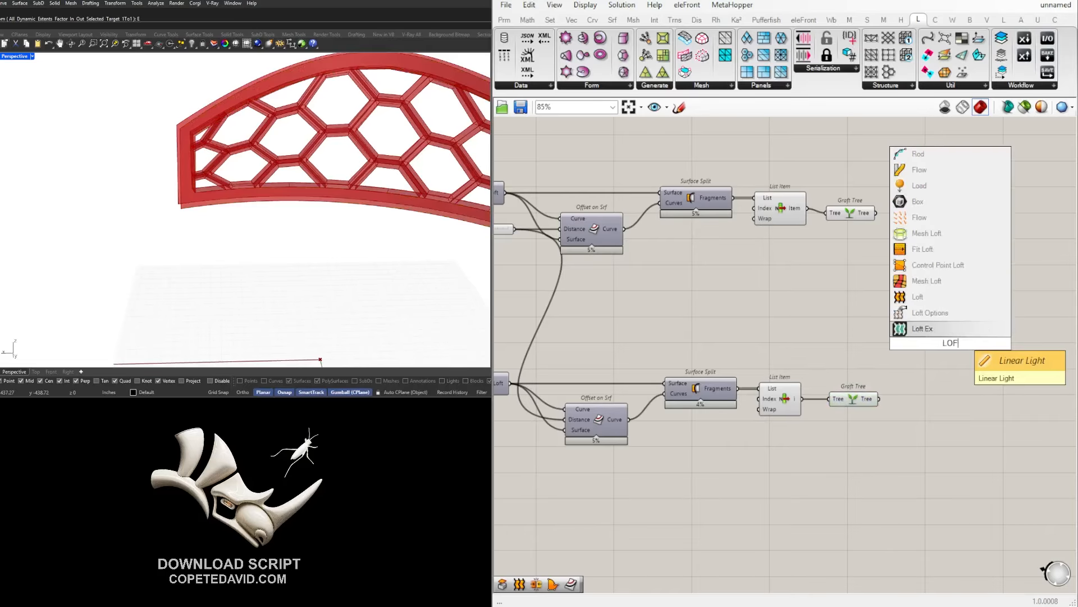
key("Return")
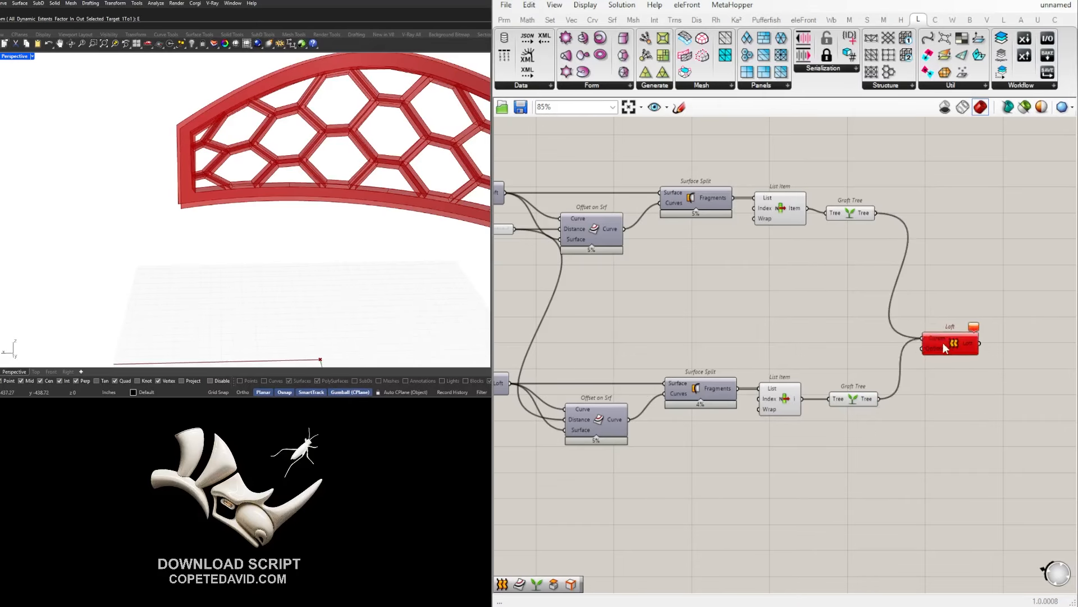
left_click_drag(945, 349, 972, 297)
left_click(993, 373)
left_click_drag(1046, 466, 868, 193)
key("Delete")
Check both border List Items in the viewport and try another List Item component on the upper one's output.
left_click(768, 215)
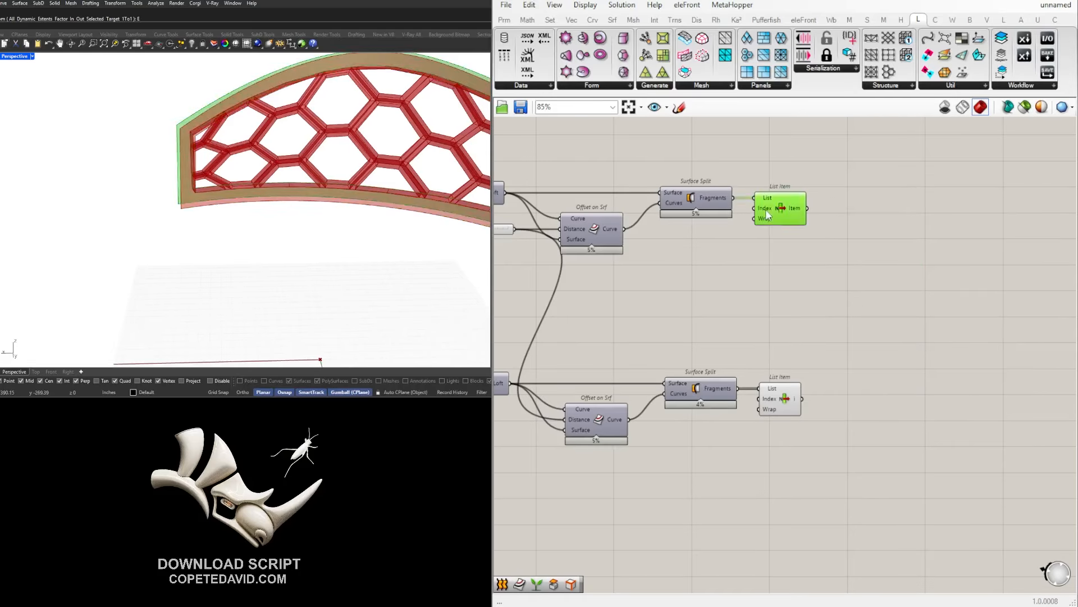
left_click(770, 397)
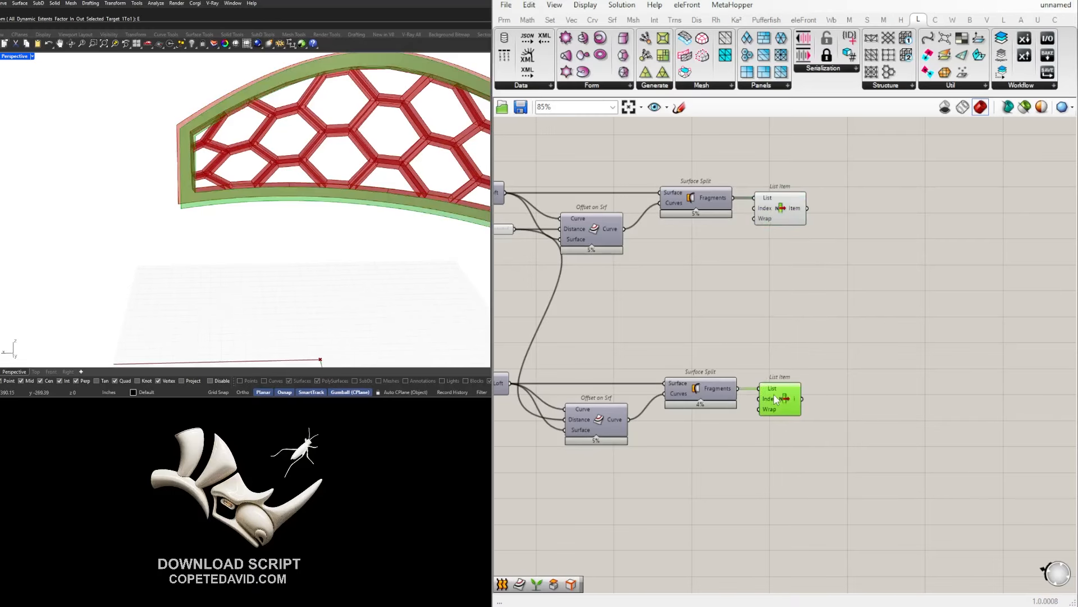
right_click_drag(208, 167, 483, 186)
right_click_drag(884, 307, 814, 321)
left_click(806, 248)
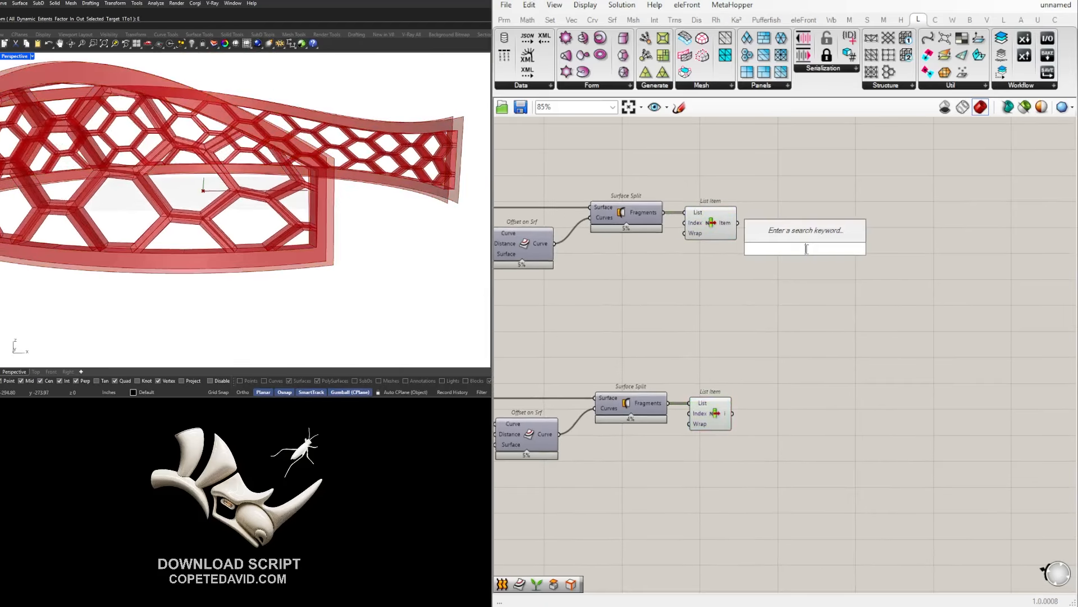
type("ITEM")
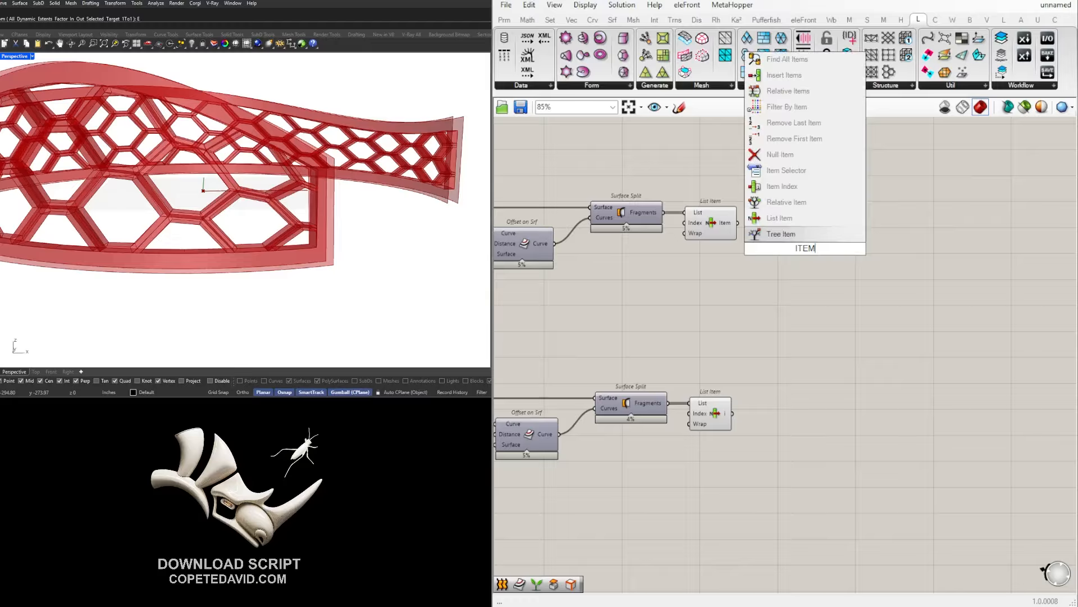
left_click(789, 219)
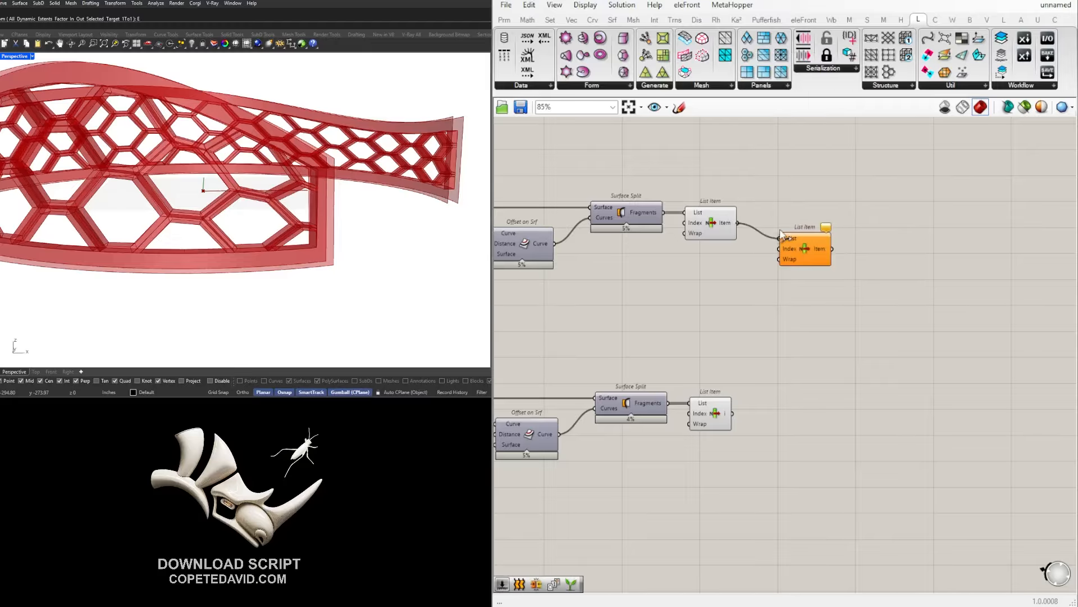
left_click_drag(781, 231, 782, 236)
left_click_drag(797, 245, 779, 233)
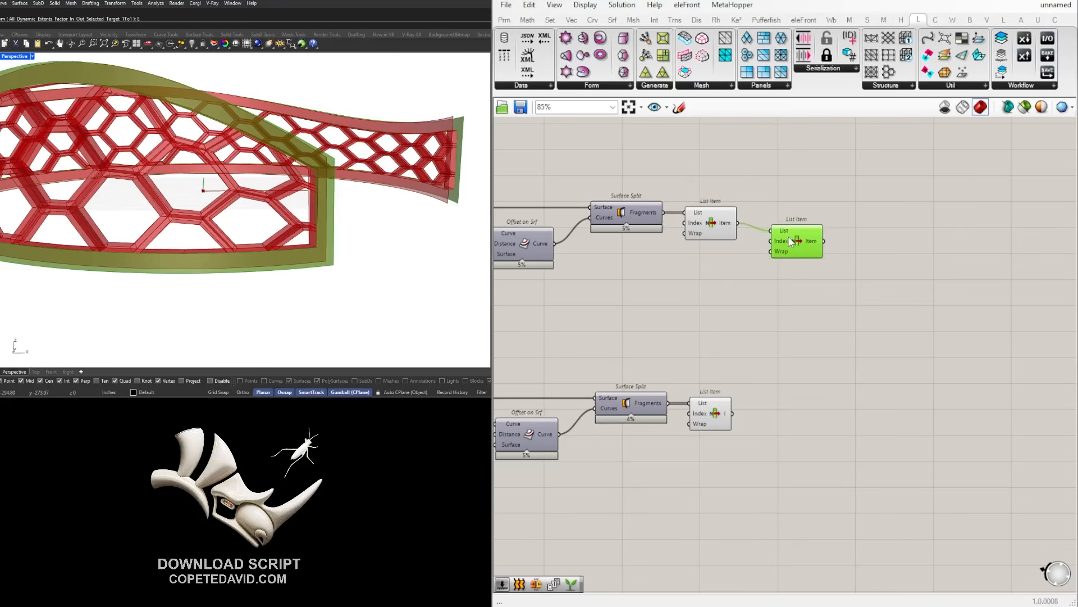
key("Delete")
Try converting the upper List Item's output with a Curve parameter, and delete the parameter.
double_click(794, 240)
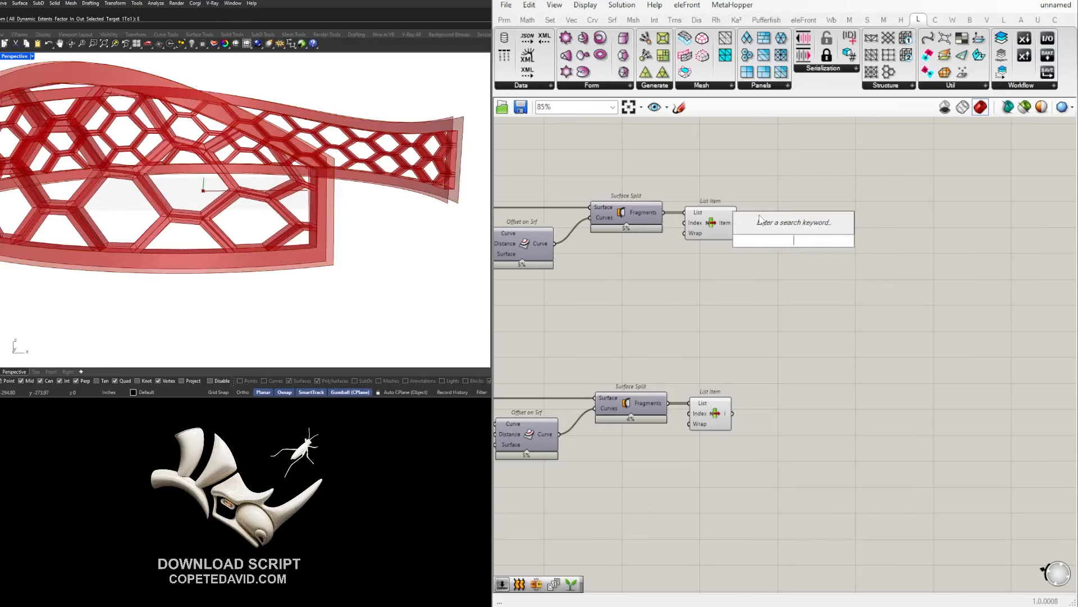
type("curve")
key("Return")
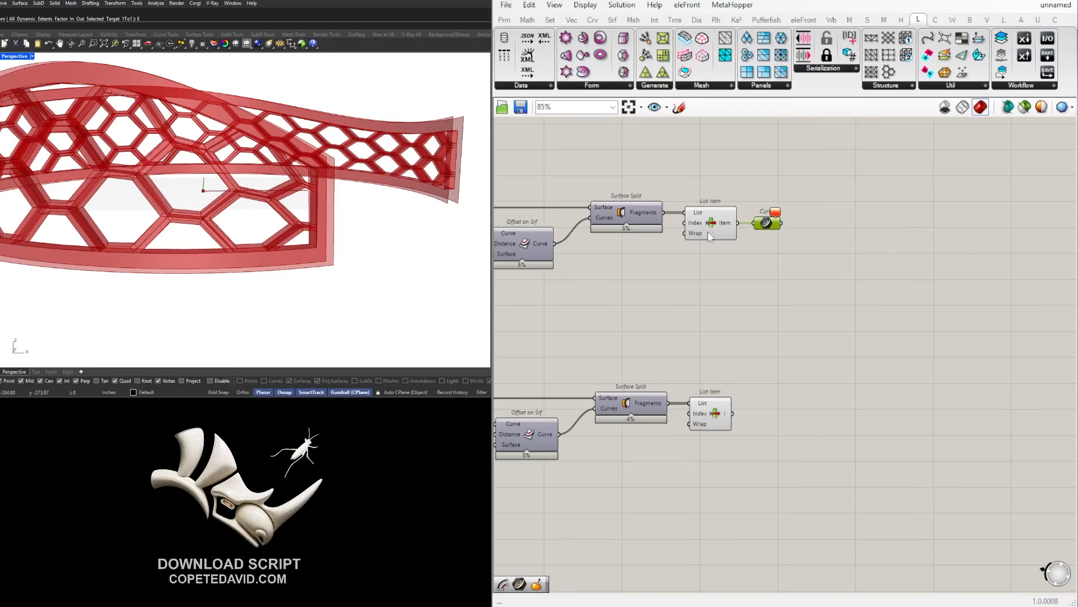
left_click(708, 231)
right_click_drag(386, 222, 231, 240)
left_click_drag(865, 306, 740, 217)
key("Delete")
Connect a Brep Edges component to the output of both the upper and lower List Item.
double_click(761, 233)
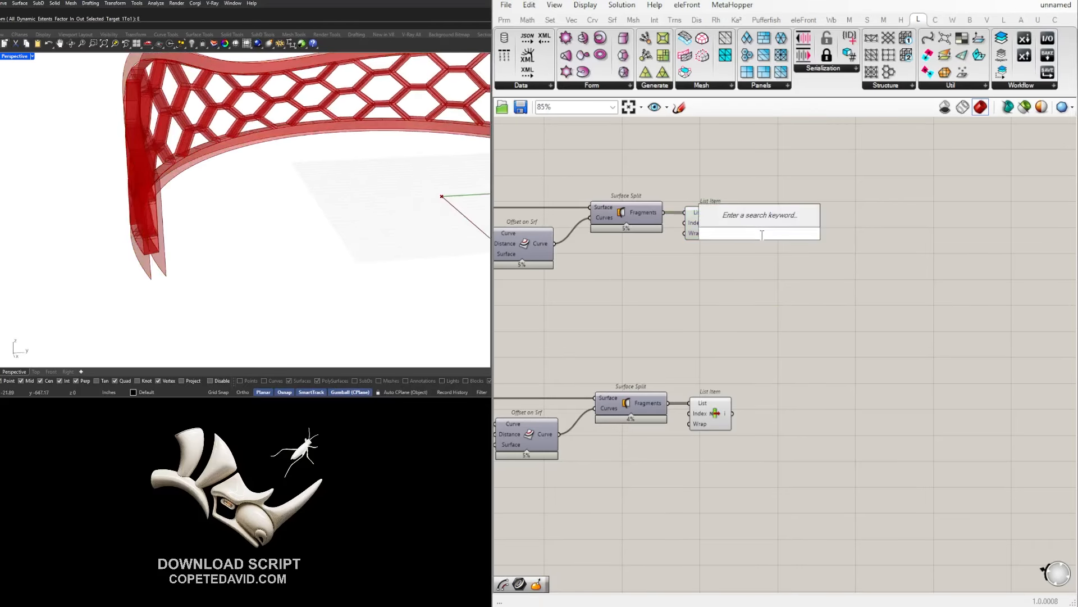
type("edges")
key("Return")
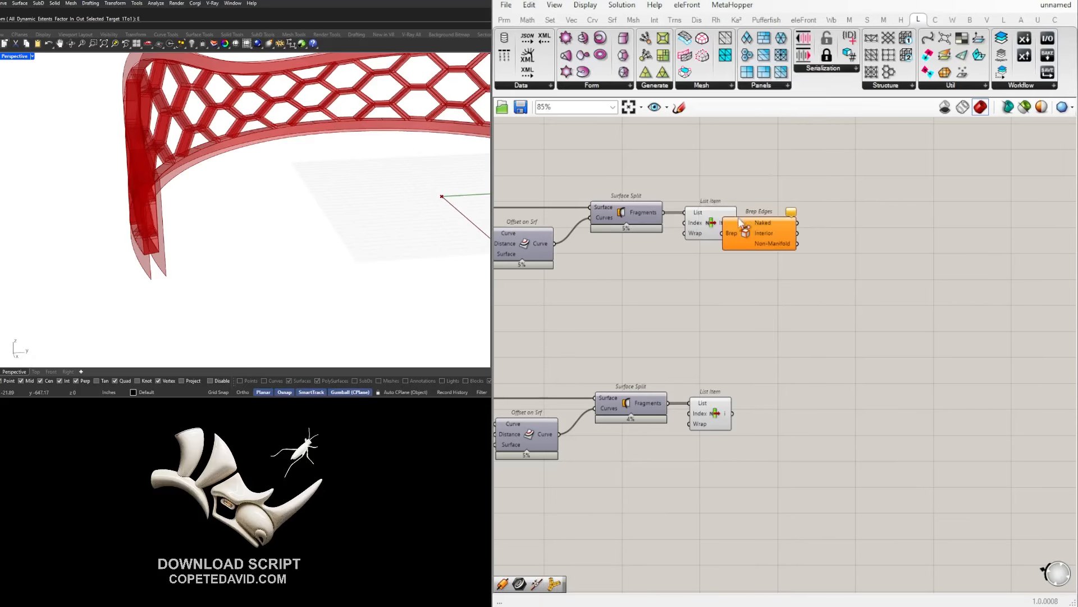
left_click_drag(740, 223, 772, 405)
left_click_drag(751, 407, 758, 401)
left_click_drag(775, 405, 781, 417)
Add a Loft component and feed its Curves input with the Naked outputs of both Brep Edges.
double_click(949, 402)
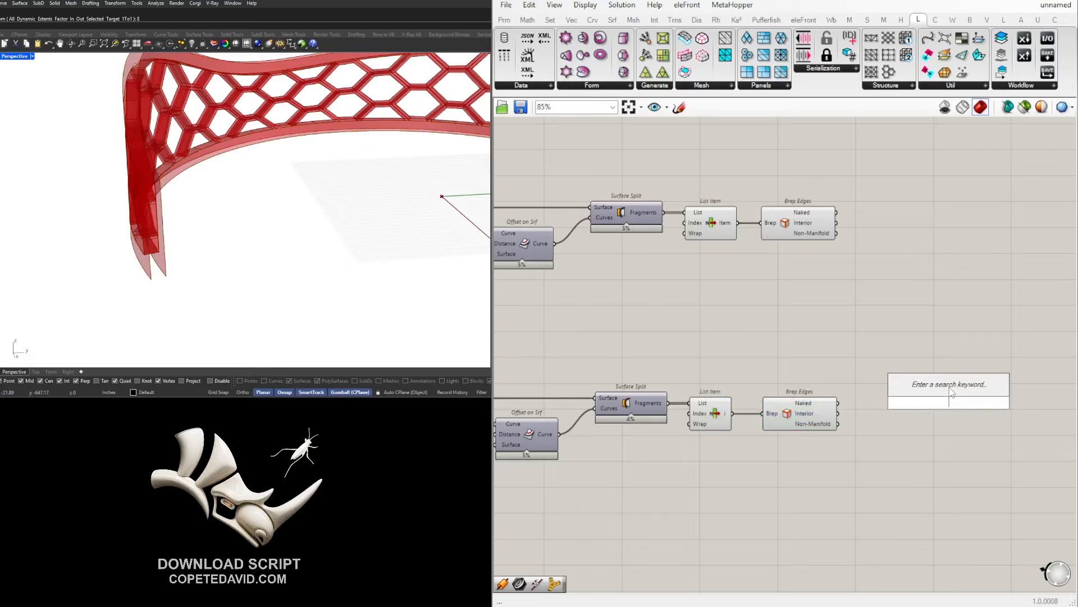
type("loft")
key("Return")
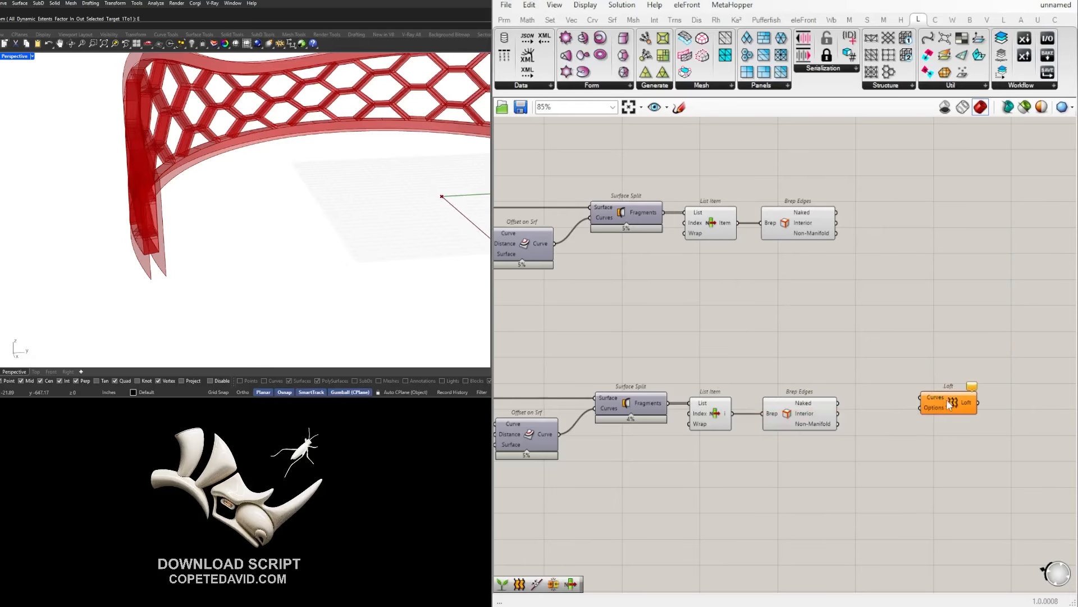
left_click_drag(949, 405, 968, 299)
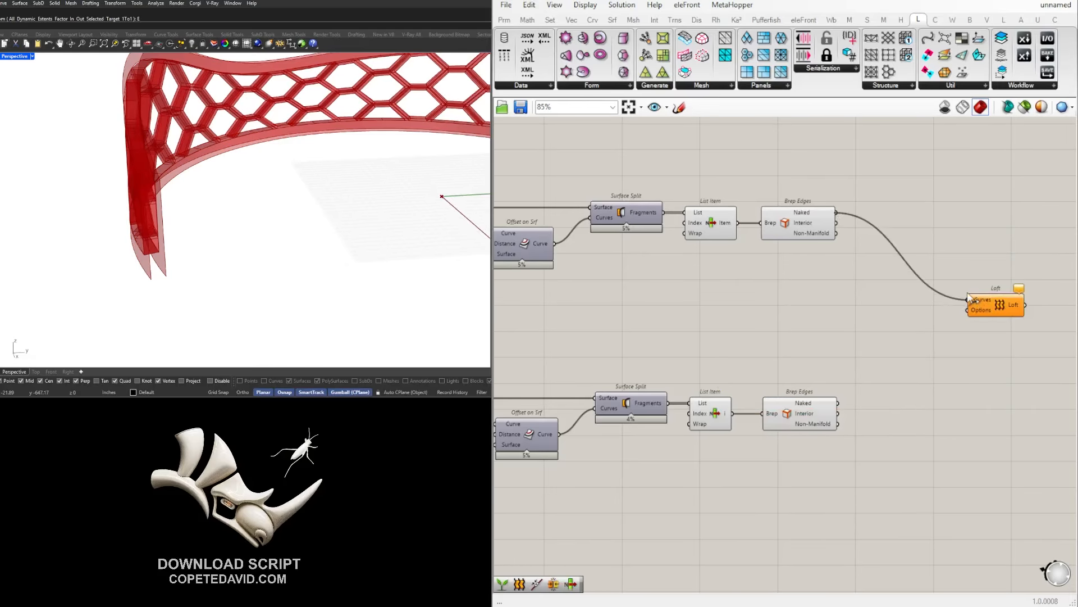
left_click_drag(840, 402, 970, 302, "shift")
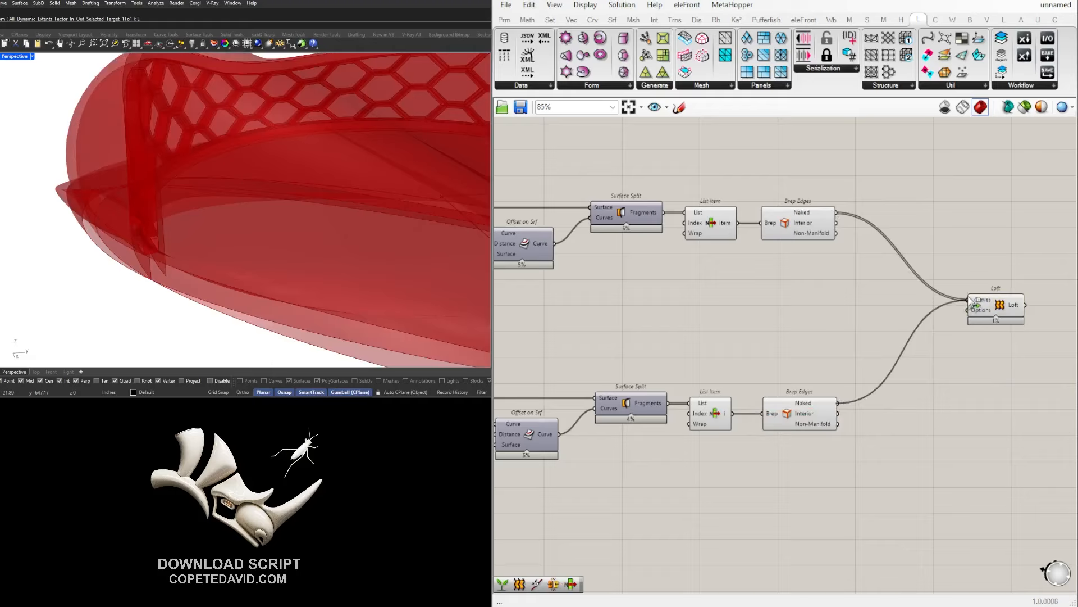
Graft the Naked outputs of both Brep Edges and move the Loft component closer to them.
right_click(811, 214)
left_click(840, 286)
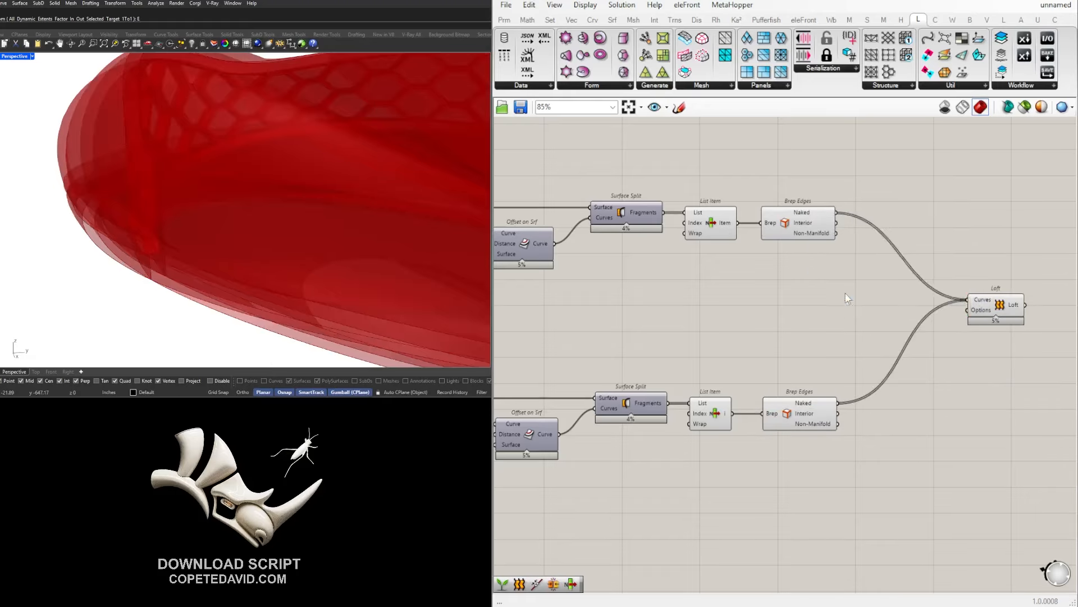
right_click(809, 404)
left_click(838, 481)
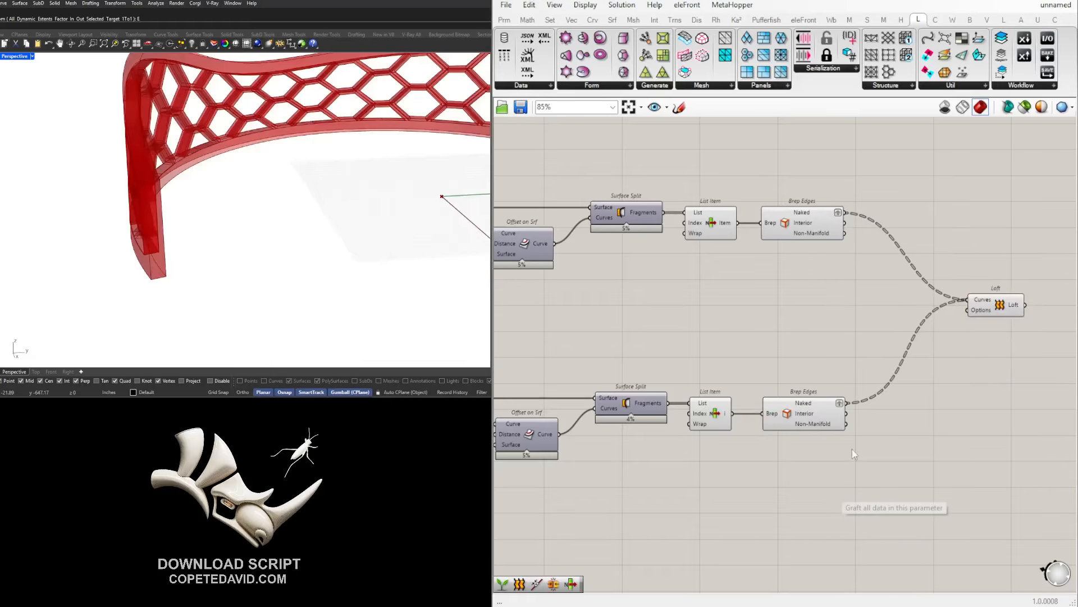
left_click_drag(999, 309, 951, 315)
left_click(944, 332)
Turn off the preview of both border List Items and both Brep Edges.
scroll(848, 433, "down", 2)
left_click_drag(846, 472, 724, 228)
middle_click(744, 229)
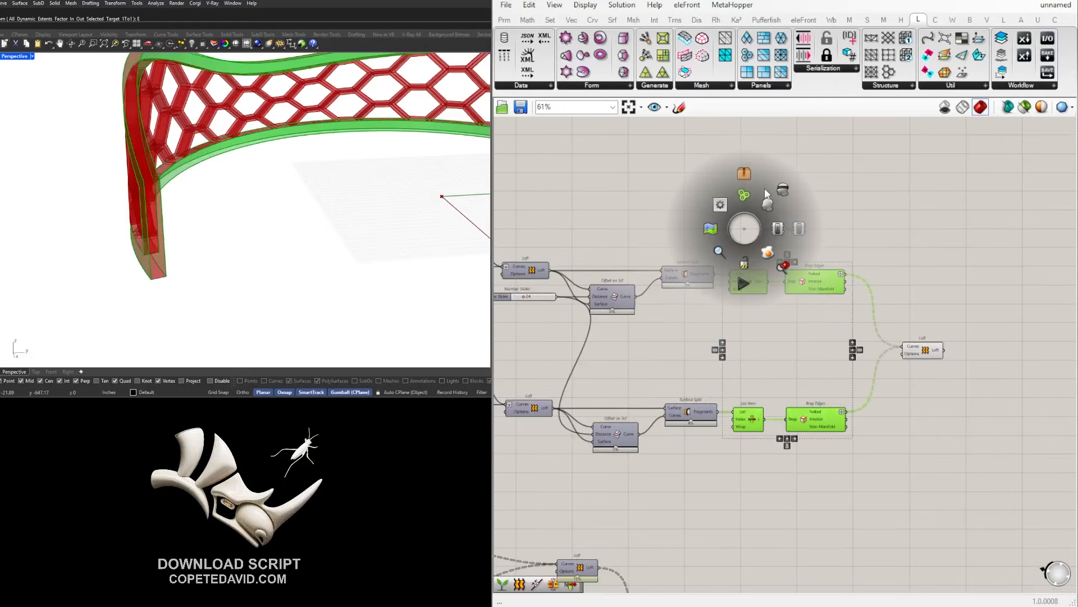
left_click(780, 195)
mouse_move(268, 226)
right_mouse_down()
mouse_move(189, 218)
mouse_move(259, 211)
right_mouse_up()
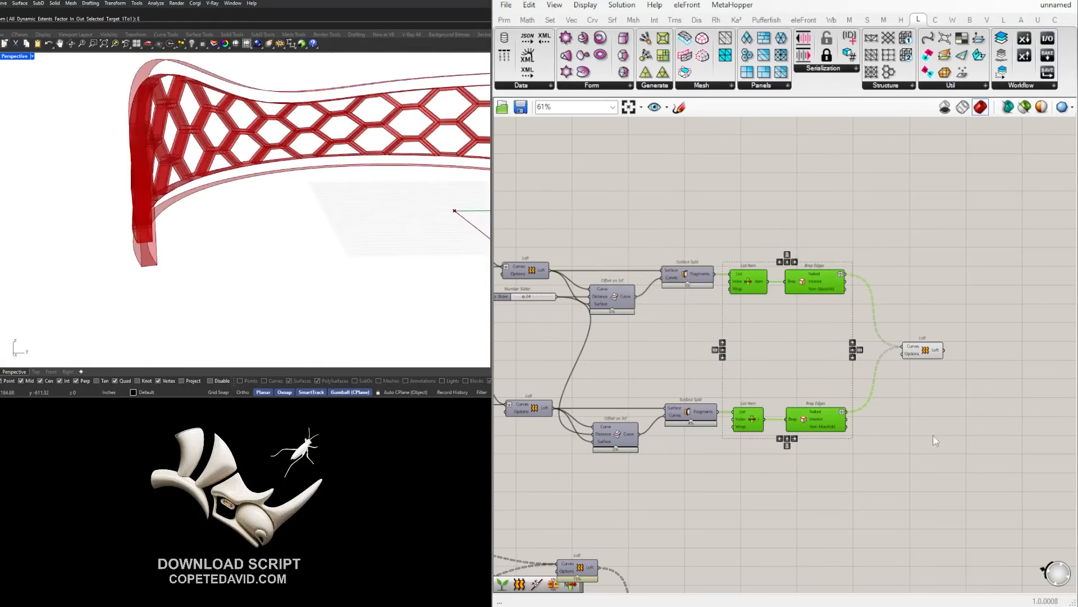
Examine the Loft between the two border layers around the open end of the band in the viewport.
left_click(908, 482)
right_click_drag(169, 230, 230, 245)
scroll(296, 214, "up", 5)
scroll(284, 147, "down", 5)
mouse_move(284, 147)
right_mouse_down()
mouse_move(301, 135)
mouse_move(297, 143)
right_mouse_up()
scroll(841, 398, "up", 2)
left_click(961, 337)
scroll(962, 342, "down", 3)
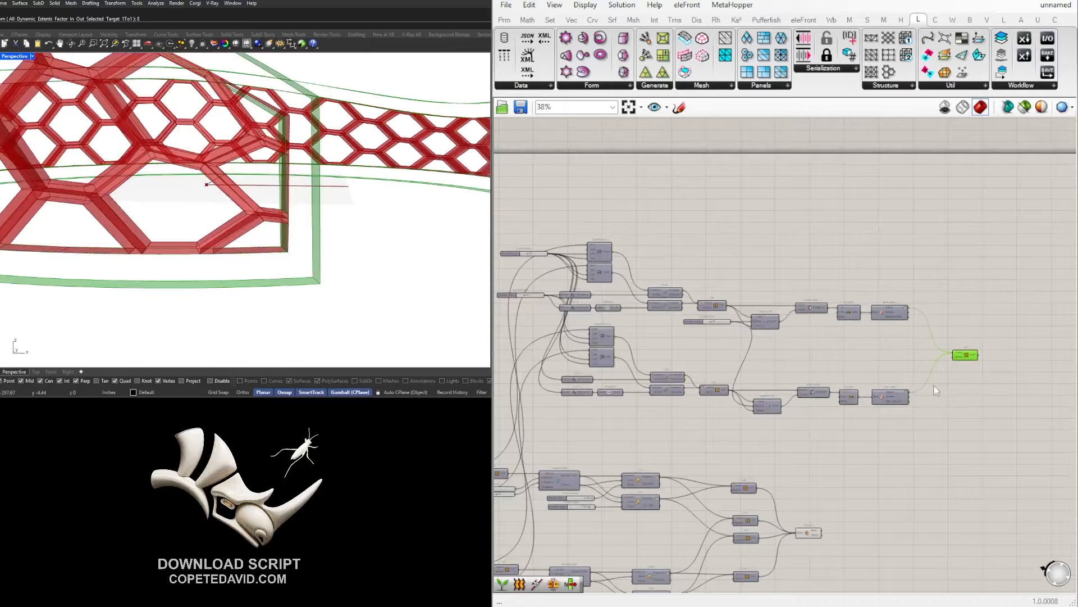
Set the number slider driving the Offset on Srf distances to 29.
scroll(695, 309, "up", 2)
scroll(681, 304, "up", 3)
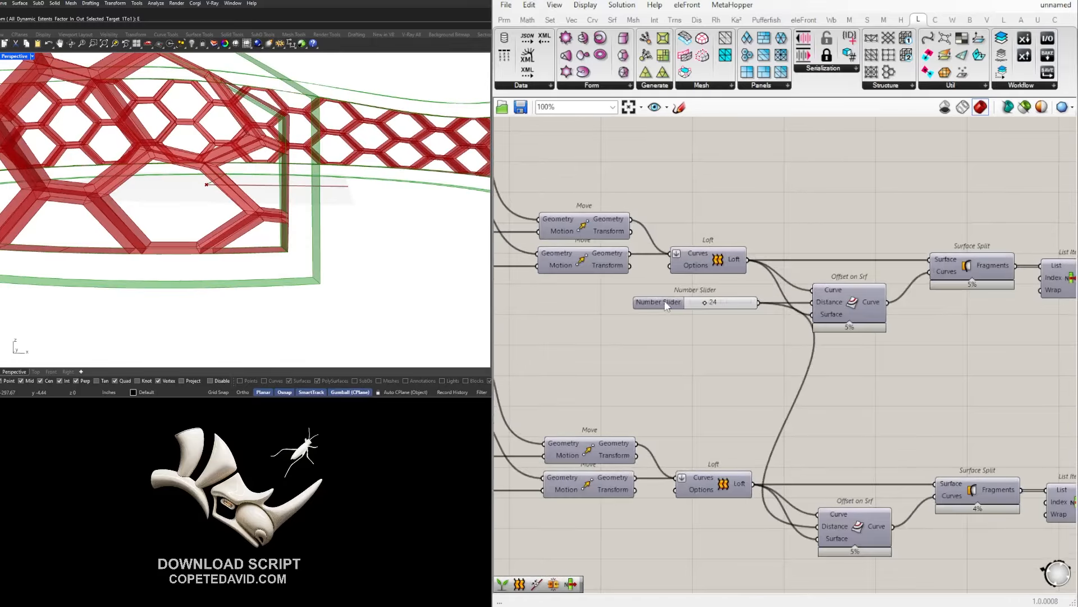
left_click(651, 303)
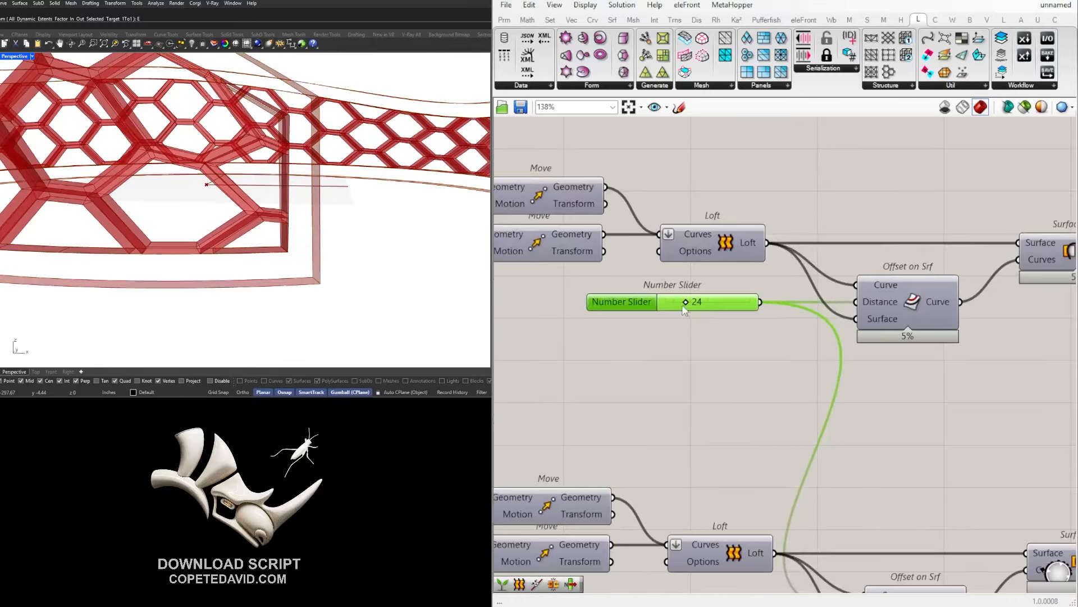
scroll(699, 311, "up", 5)
left_click_drag(687, 303, 696, 305)
Check the Loft result in the viewport and turn the preview of both border List Items back on.
scroll(697, 305, "down", 6)
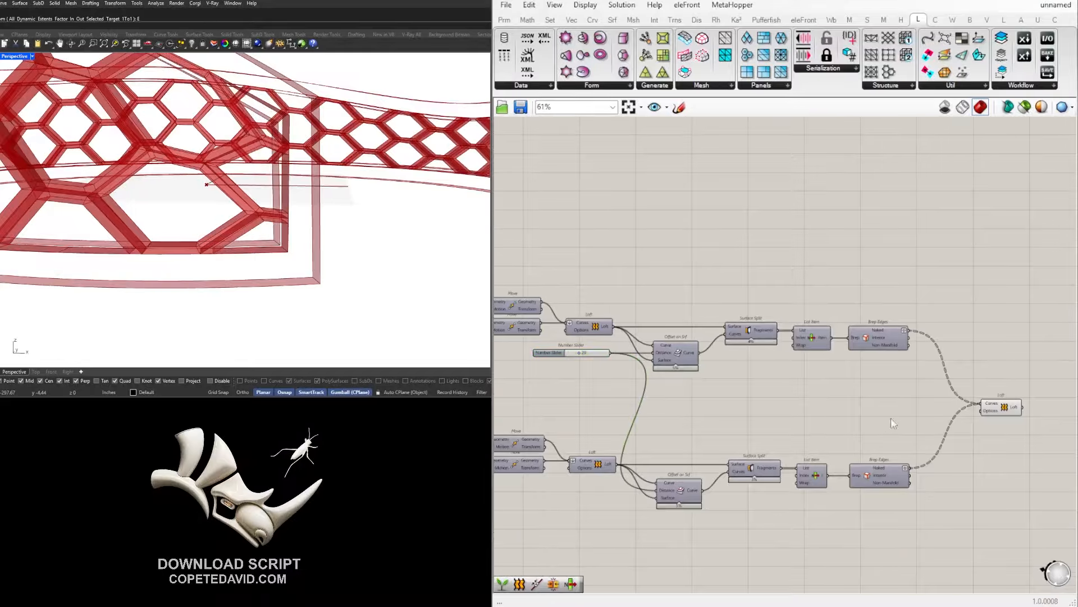
scroll(841, 396, "up", 3)
left_click(841, 396)
scroll(840, 396, "down", 3)
scroll(834, 333, "up", 2)
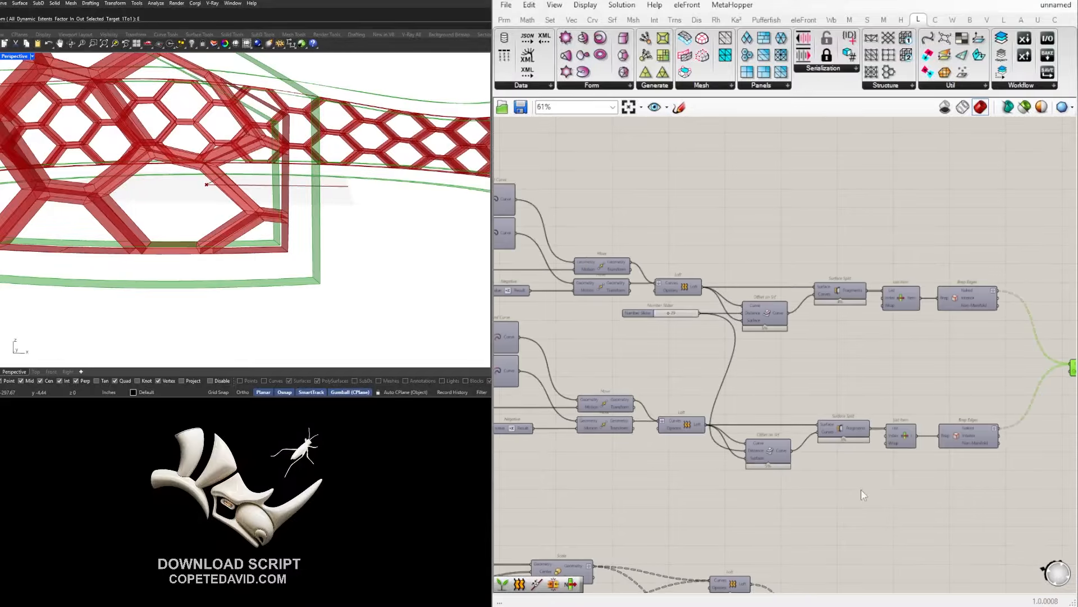
left_click_drag(909, 483, 890, 306)
middle_click(903, 269)
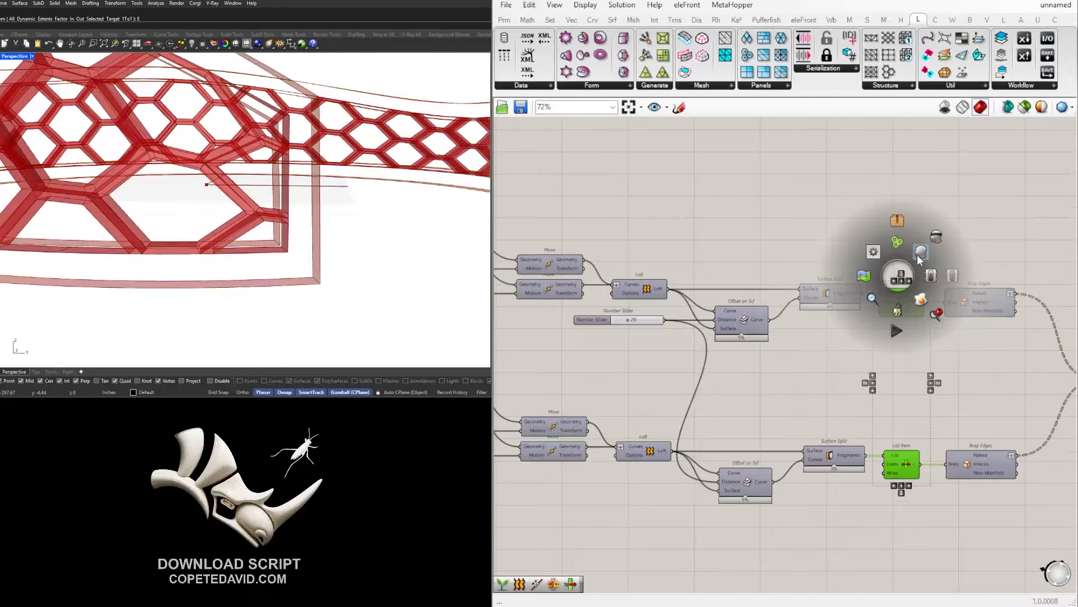
left_click(917, 255)
Add a Brep Join component fed by the Loft and both border List Items, with its input wires hidden.
double_click(925, 379)
type("JOI")
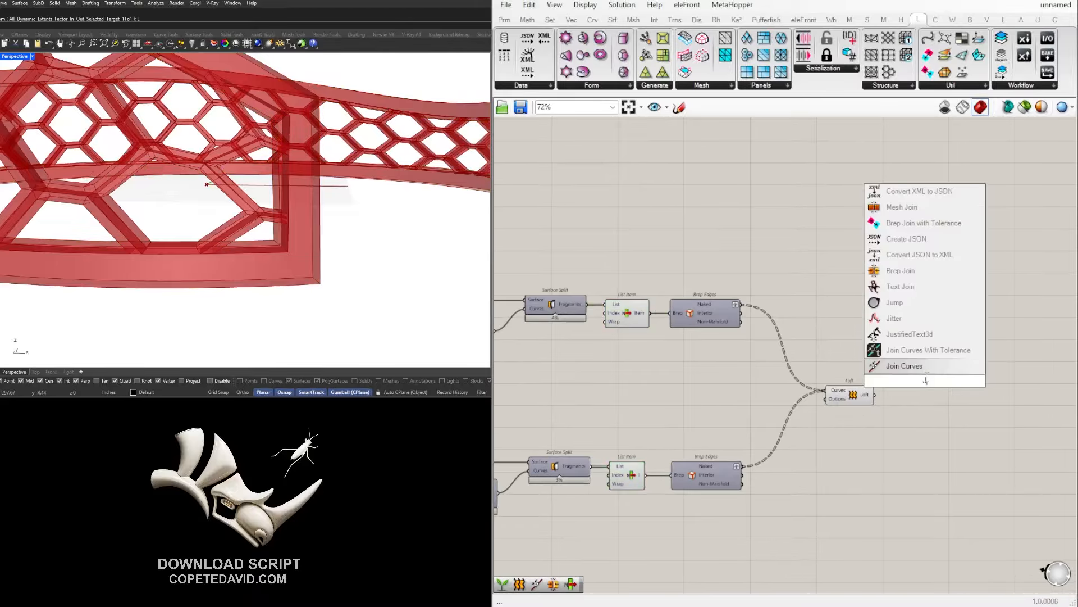
left_click(910, 334)
left_click_drag(650, 313, 901, 380)
left_click_drag(863, 411, 930, 398, "shift")
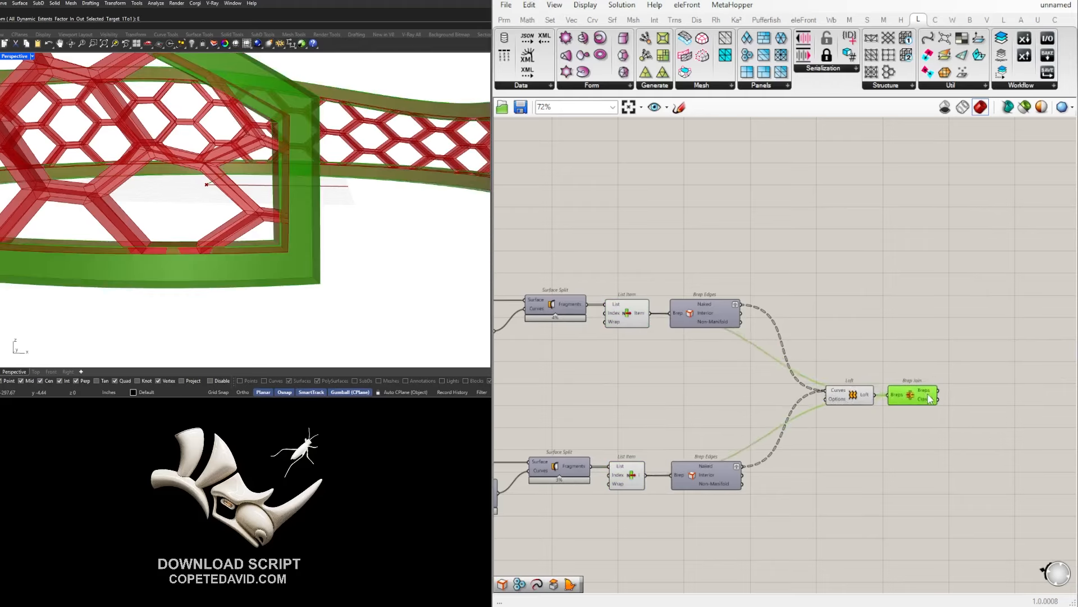
right_click(904, 396)
left_click(936, 361)
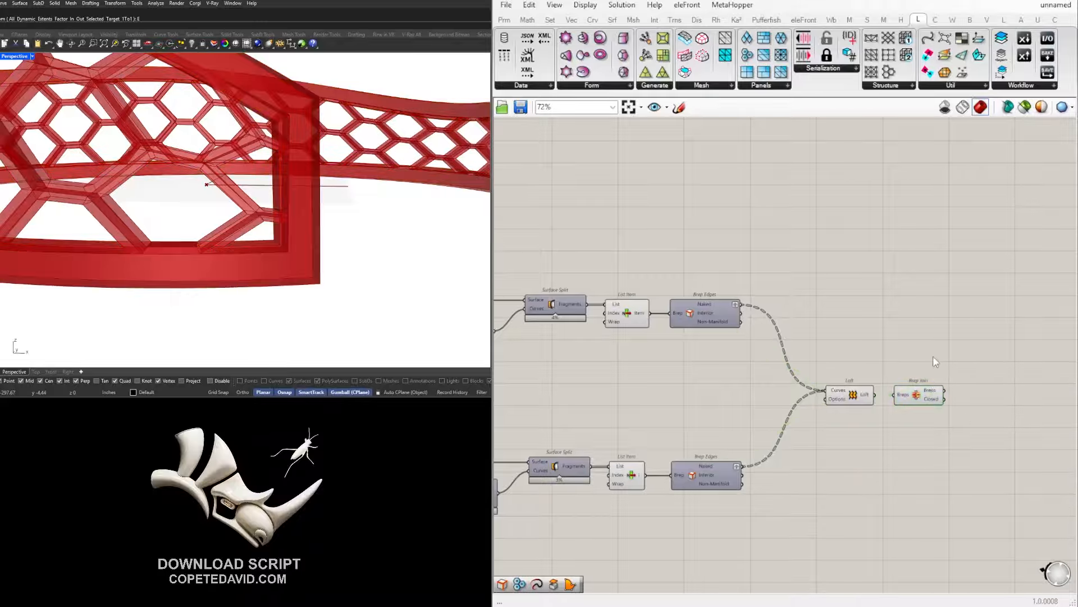
Turn off the preview of the components feeding the Brep Join, including both List Items and the Loft.
scroll(882, 394, "down", 4)
left_click_drag(858, 457, 717, 284)
middle_click(733, 285)
left_click(780, 251)
left_click(804, 256)
Flatten the Breps input of the Brep Join component.
scroll(939, 403, "up", 3)
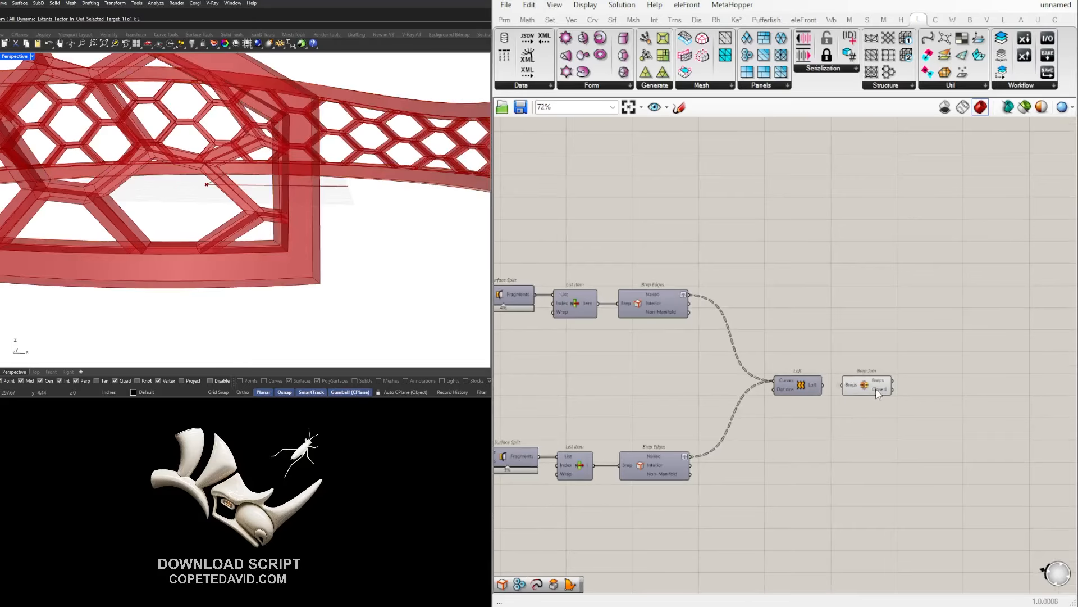
scroll(850, 382, "up", 3)
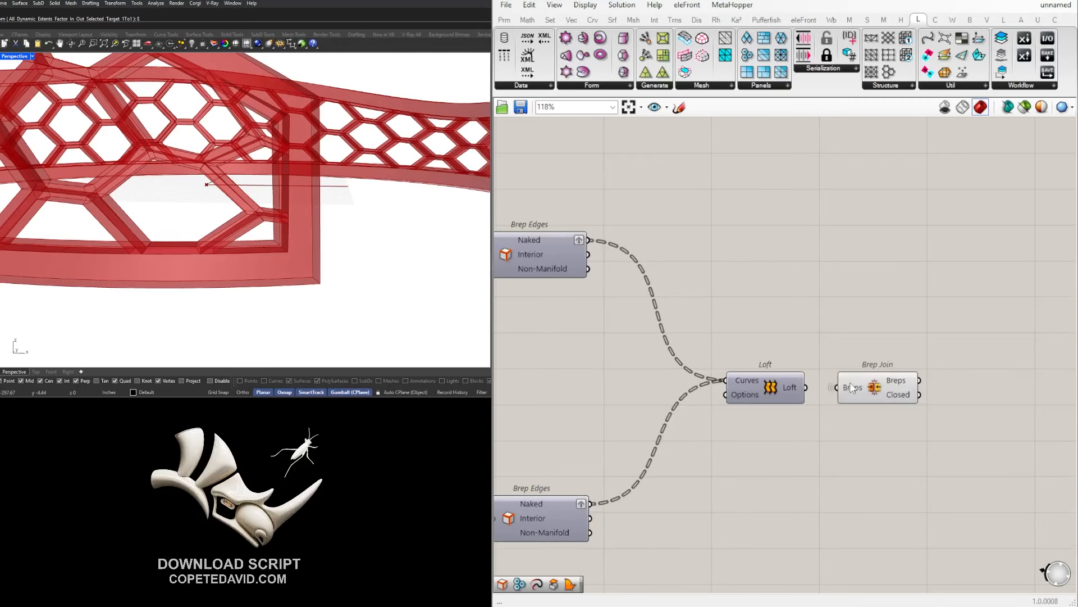
right_click(852, 375)
left_click(885, 467)
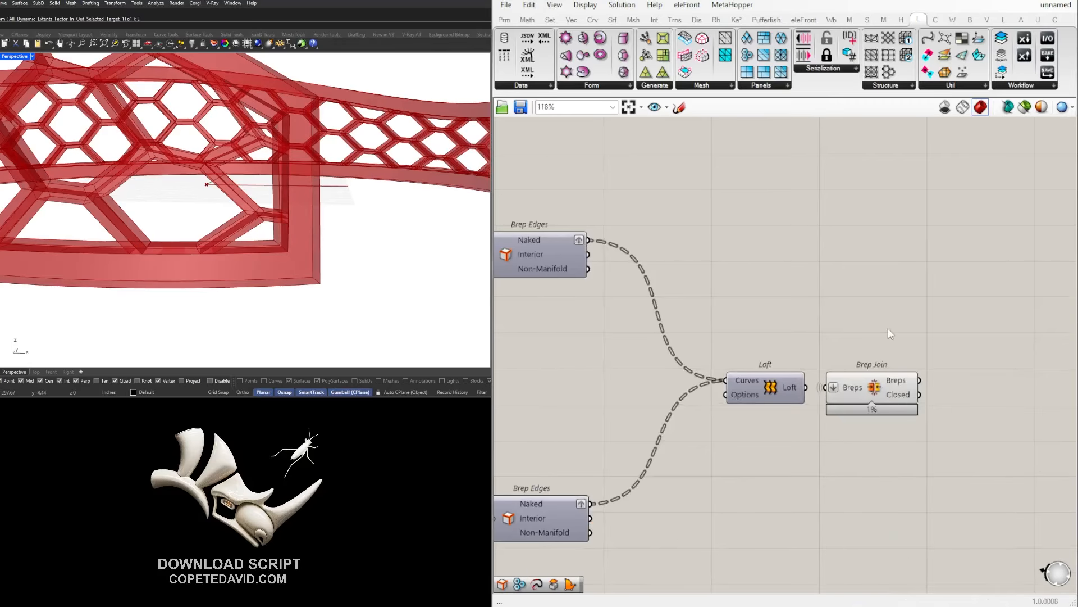
left_click(899, 387)
Review the joined border around the band and set the Offset on Srf distance slider to 28.
scroll(865, 402, "down", 5)
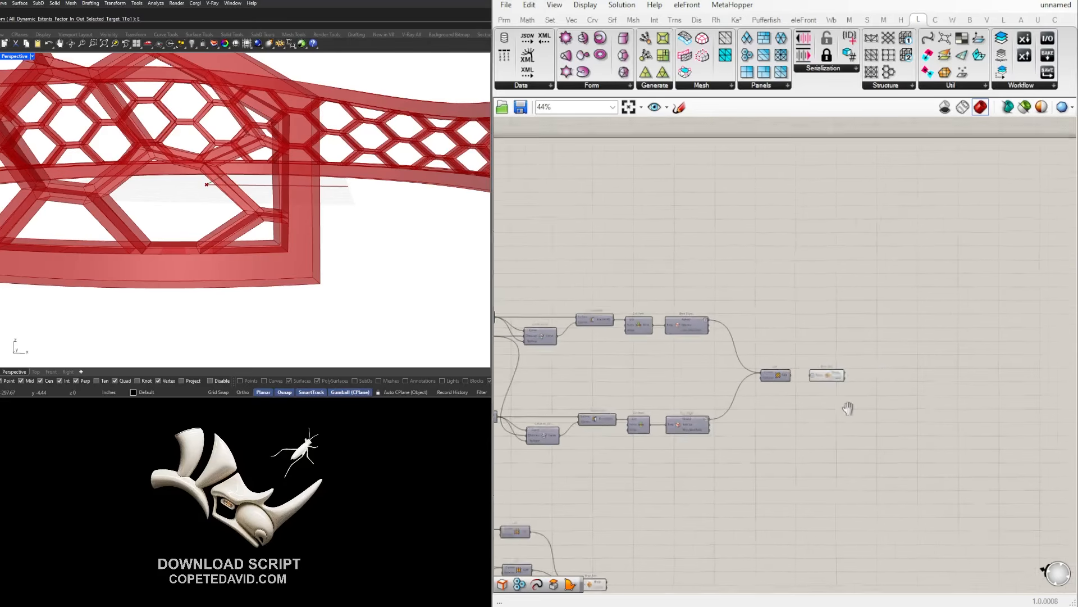
scroll(283, 189, "down", 3)
right_click_drag(283, 189, 337, 226)
scroll(827, 358, "up", 2)
double_click(836, 365)
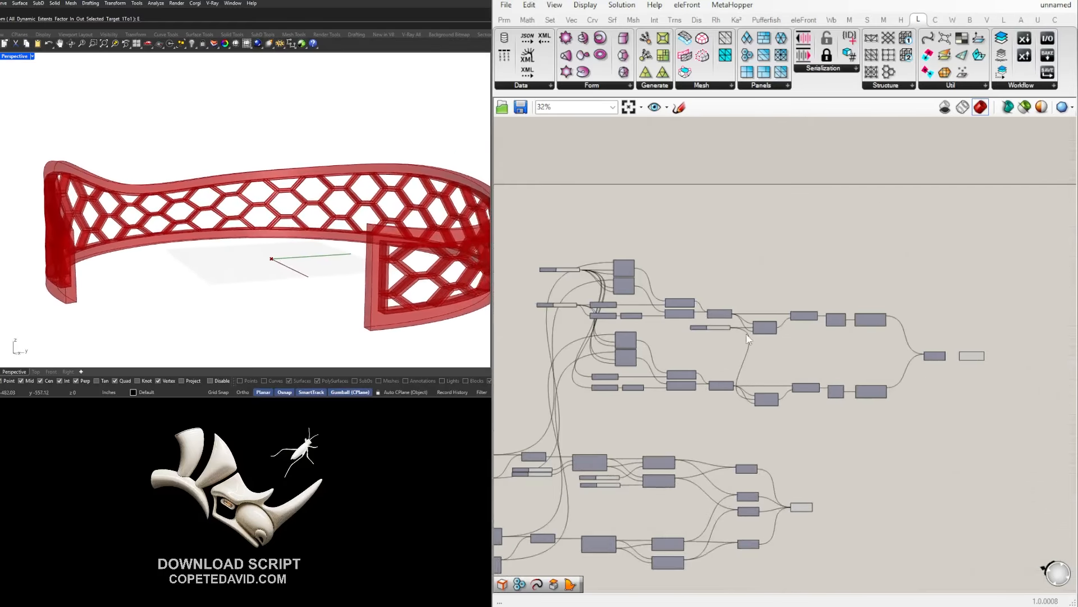
scroll(694, 321, "up", 3)
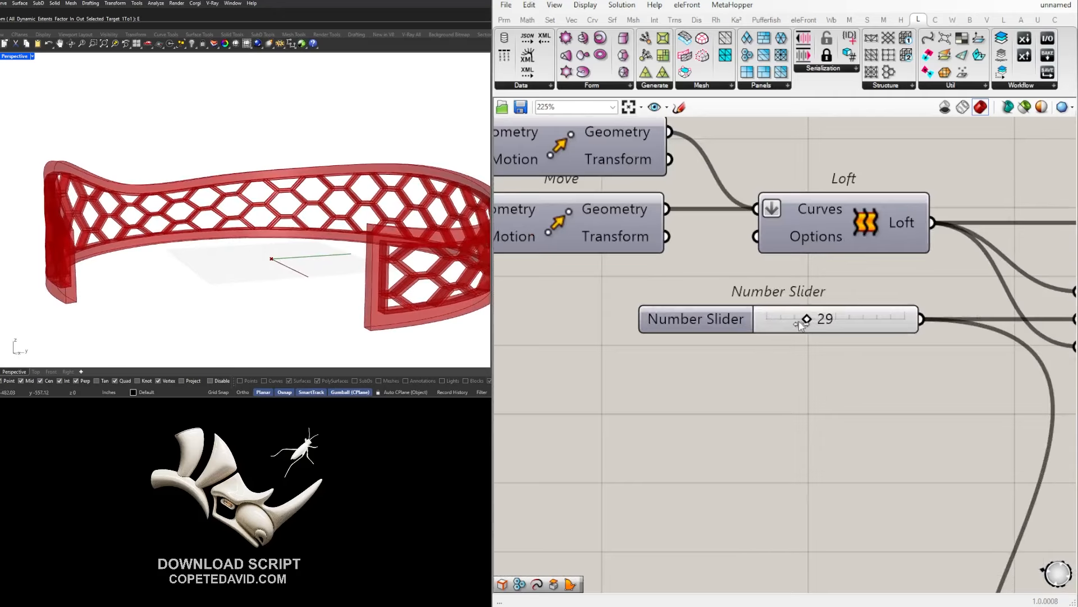
left_click_drag(800, 322, 759, 325)
Try a higher value on the slider driving the Unit Z vectors and set it back to 24.
scroll(770, 351, "down", 5)
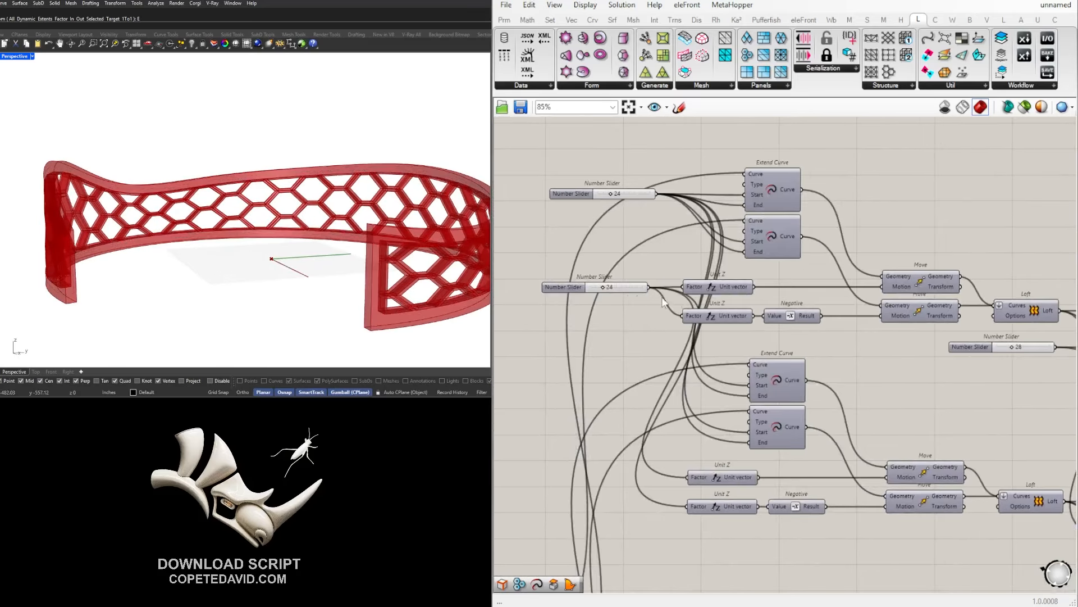
scroll(663, 302, "up", 5)
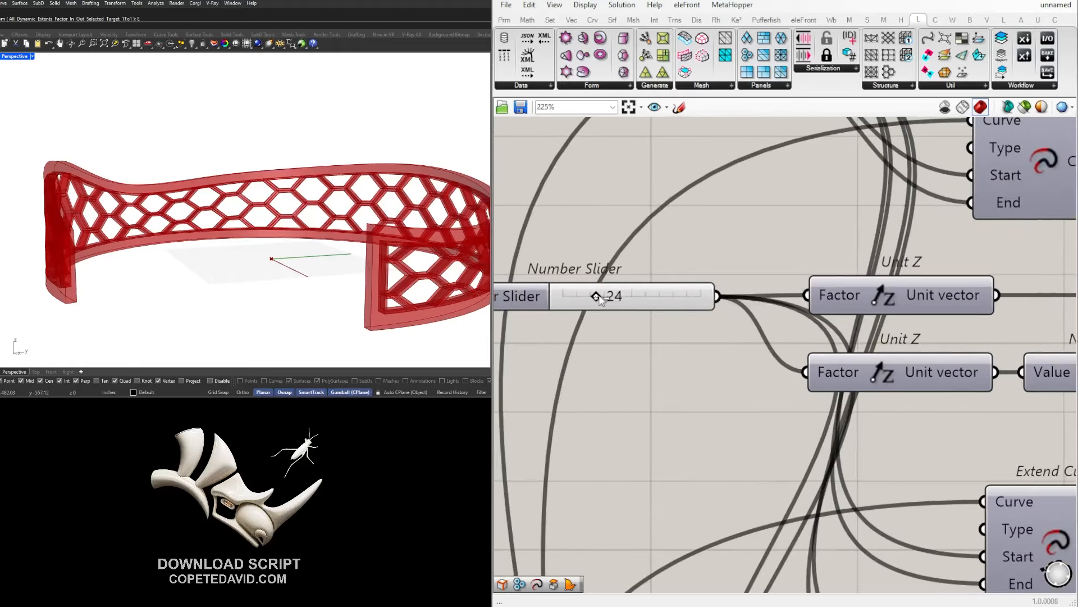
mouse_move(600, 299)
left_mouse_down()
mouse_move(635, 300)
mouse_move(609, 302)
left_mouse_up()
double_click(632, 298)
type("2")
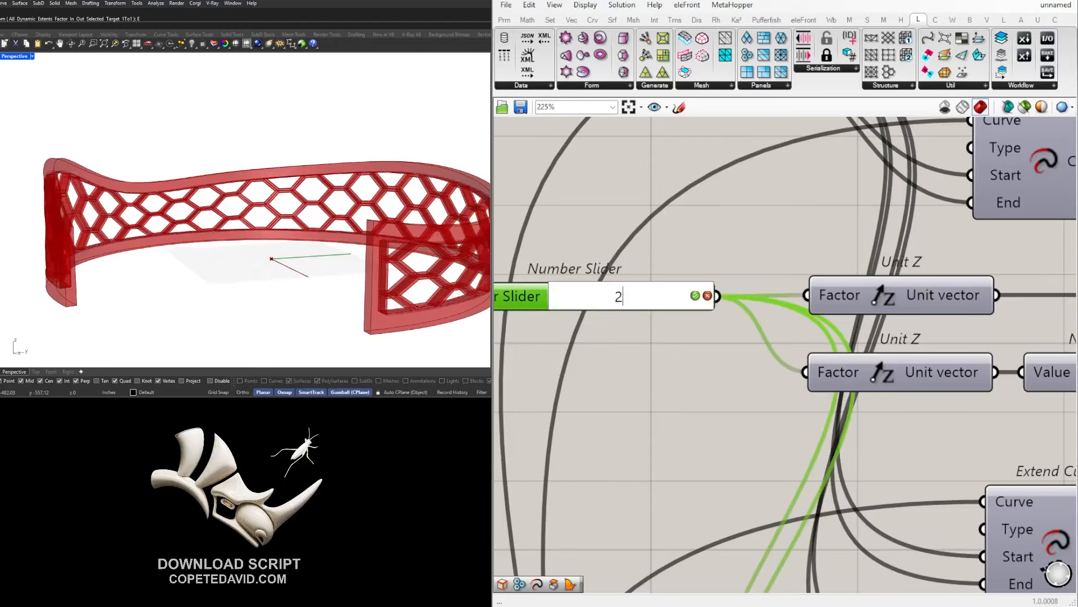
type("4")
key("Return")
Move the Extend Curve slider and the Unit Z slider farther away from the components they feed.
scroll(595, 284, "down", 5)
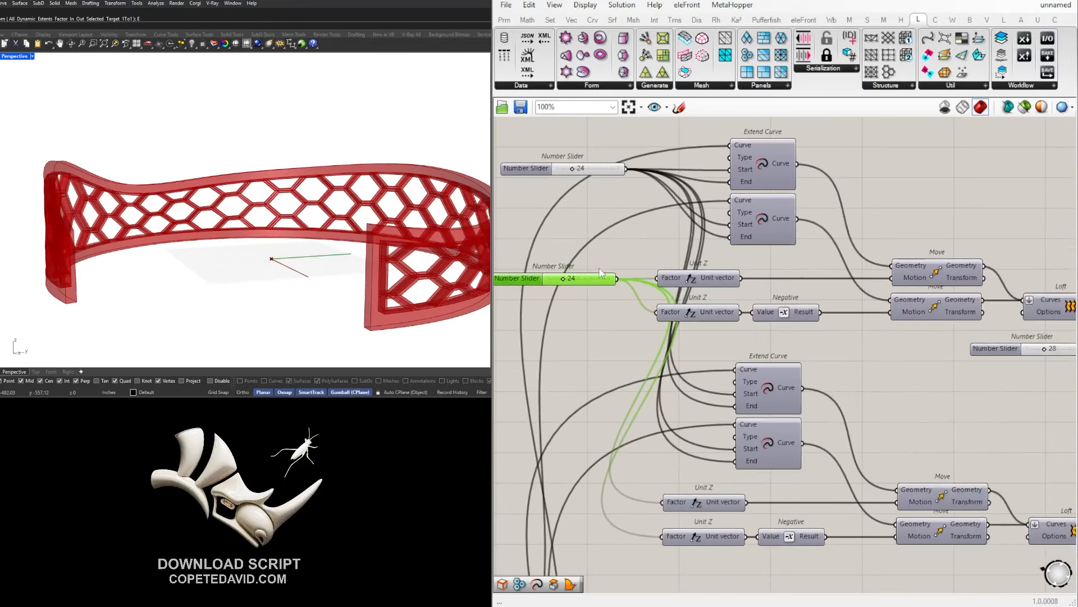
right_click_drag(602, 274, 798, 327)
left_click_drag(788, 222, 699, 234)
right_click_drag(890, 334, 628, 315)
scroll(720, 328, "down", 2)
right_click_drag(681, 290, 785, 291)
scroll(785, 292, "up", 2)
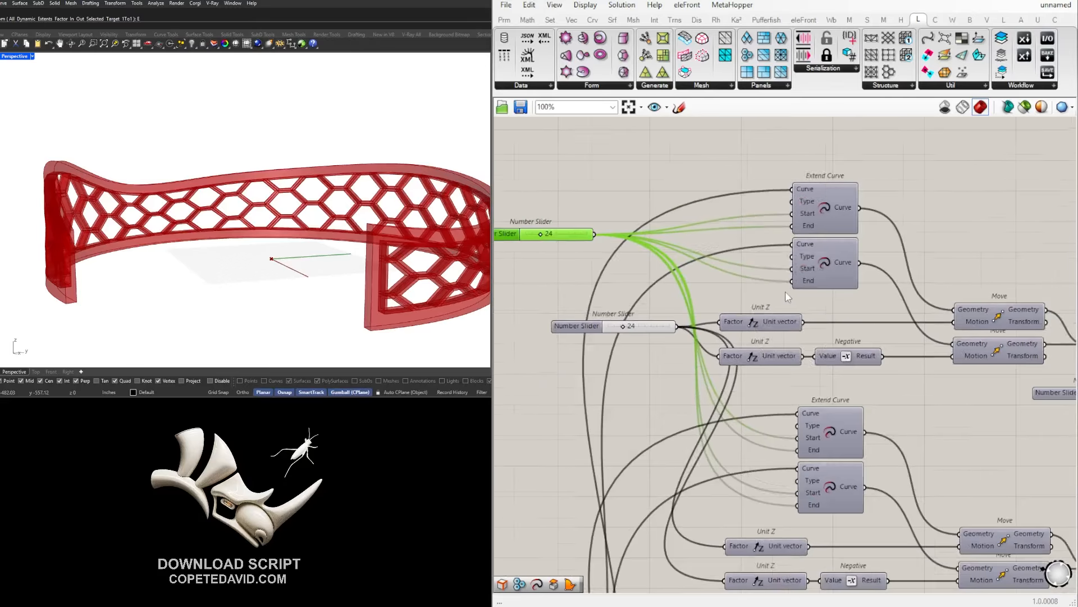
right_click_drag(808, 405, 857, 355)
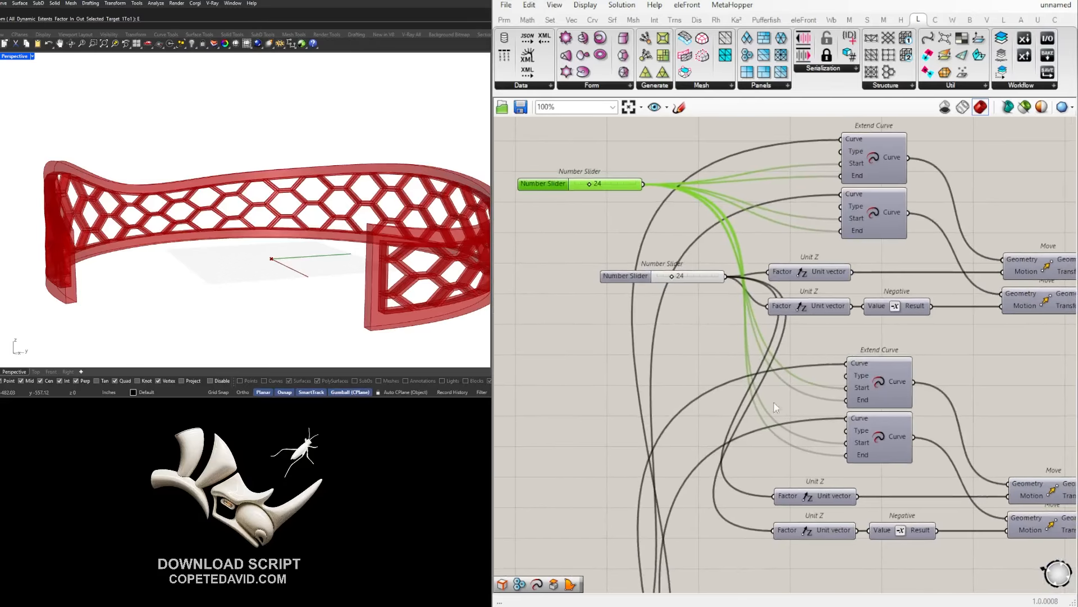
left_click_drag(691, 280, 645, 296)
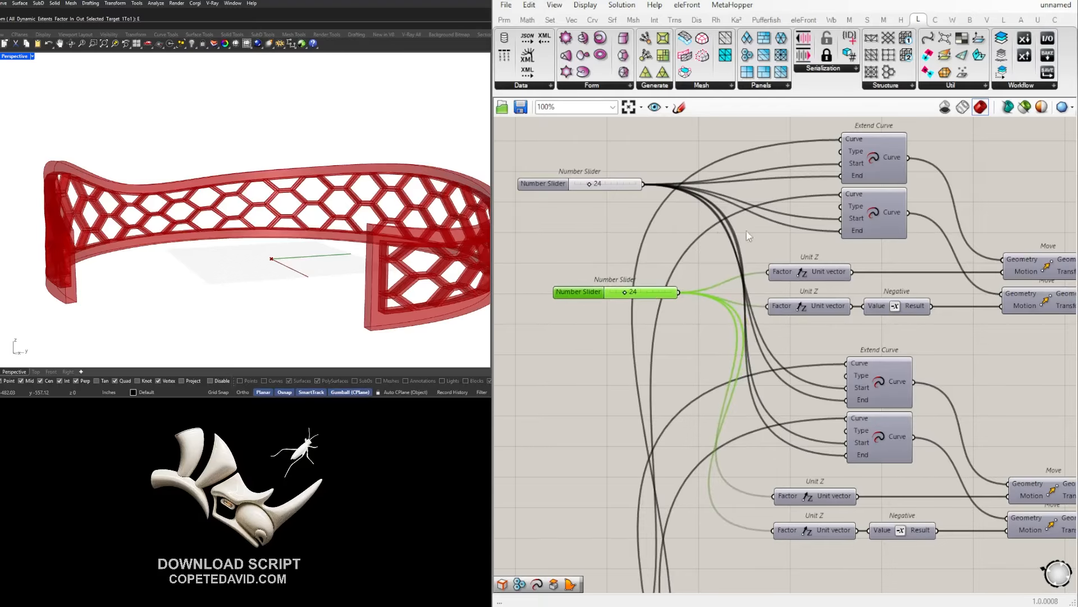
right_click_drag(615, 215, 629, 268)
left_click_drag(602, 342, 551, 311)
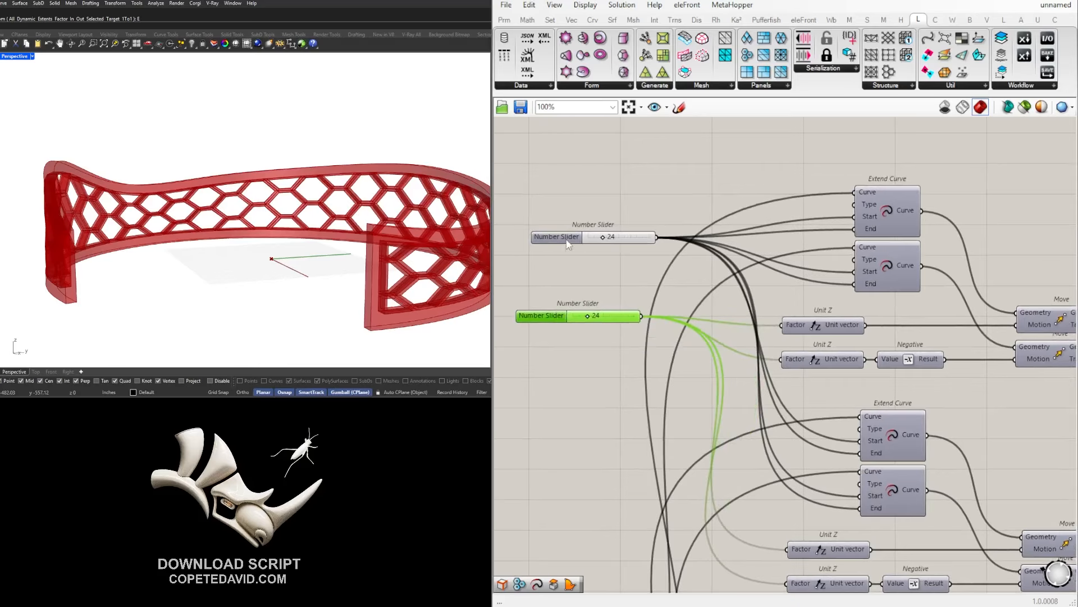
left_click_drag(569, 243, 529, 253)
Insert a Relay into the Unit Z wires, feed it from the Extend Curve slider, and delete the Unit Z slider.
double_click(671, 316)
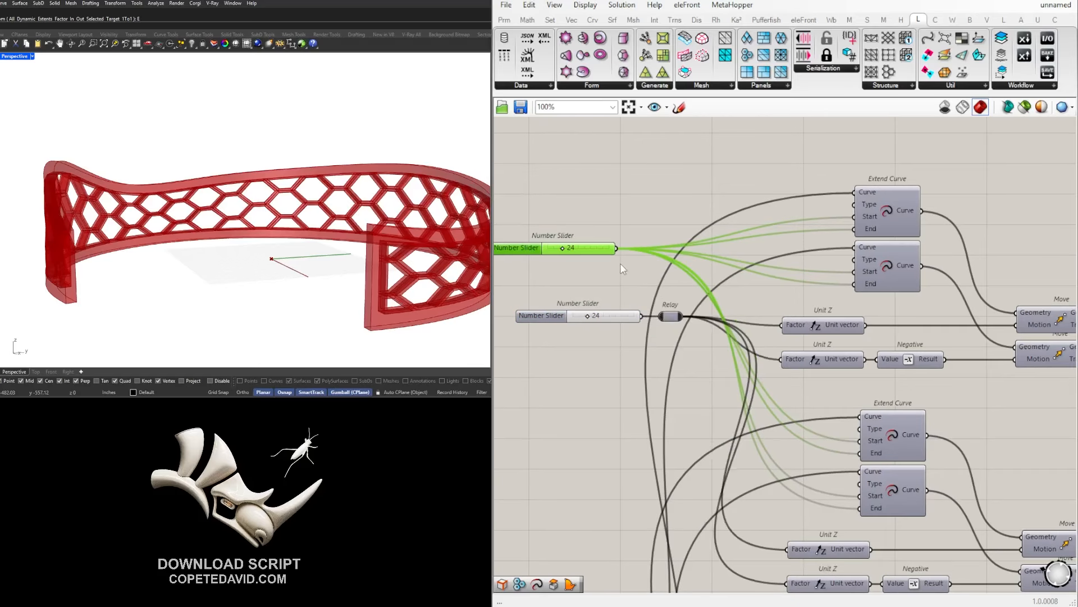
left_click_drag(618, 330, 624, 335)
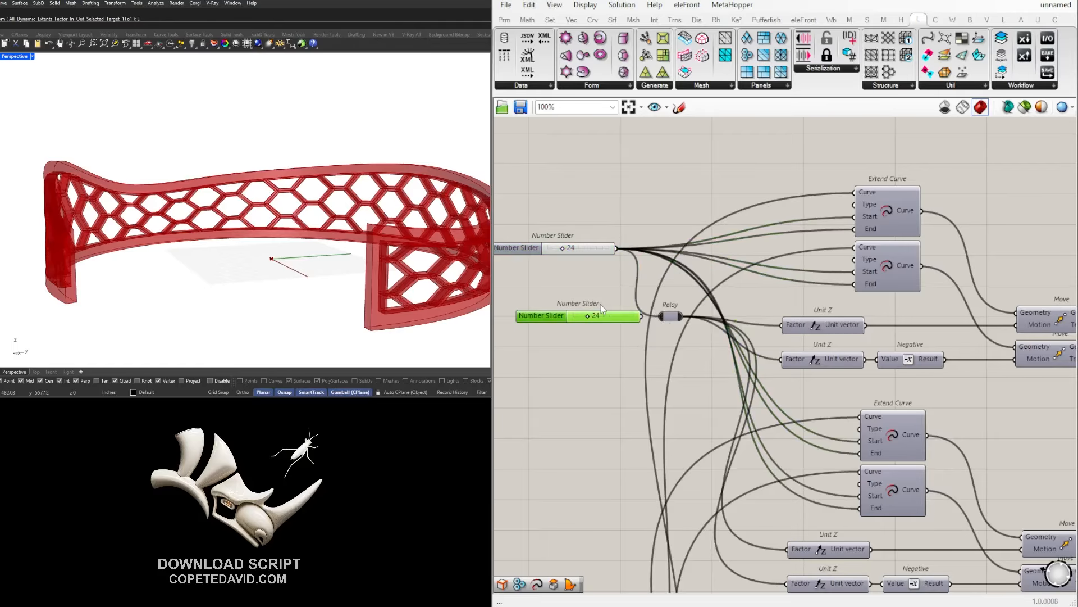
key("Delete")
Test the shared slider for curve extension and vertical movement, and reset it to 24.
scroll(567, 230, "up", 4)
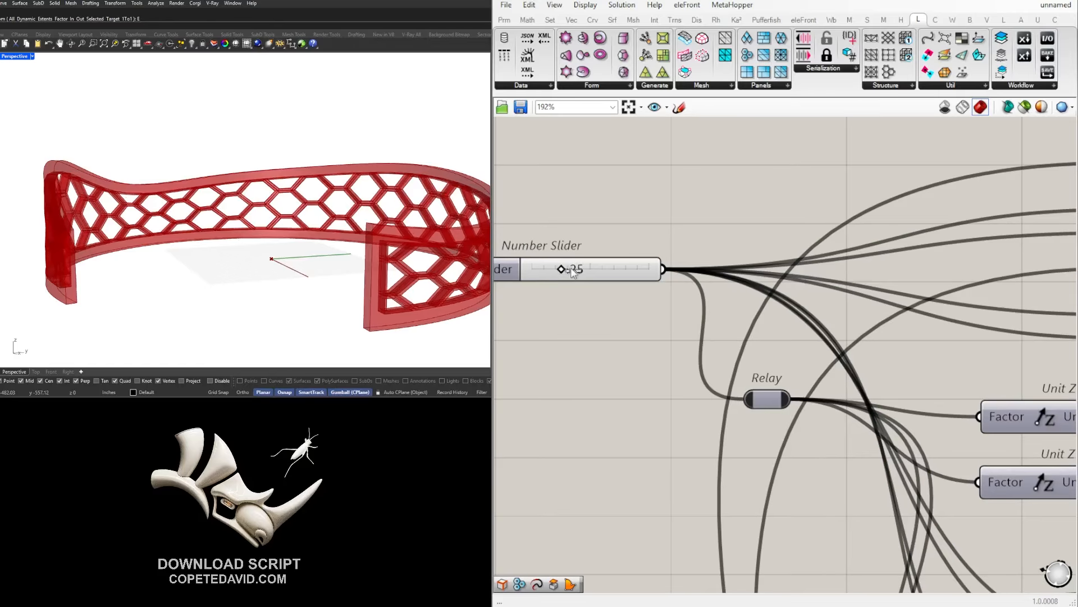
mouse_move(577, 269)
left_mouse_down()
mouse_move(594, 269)
mouse_move(573, 272)
left_mouse_up()
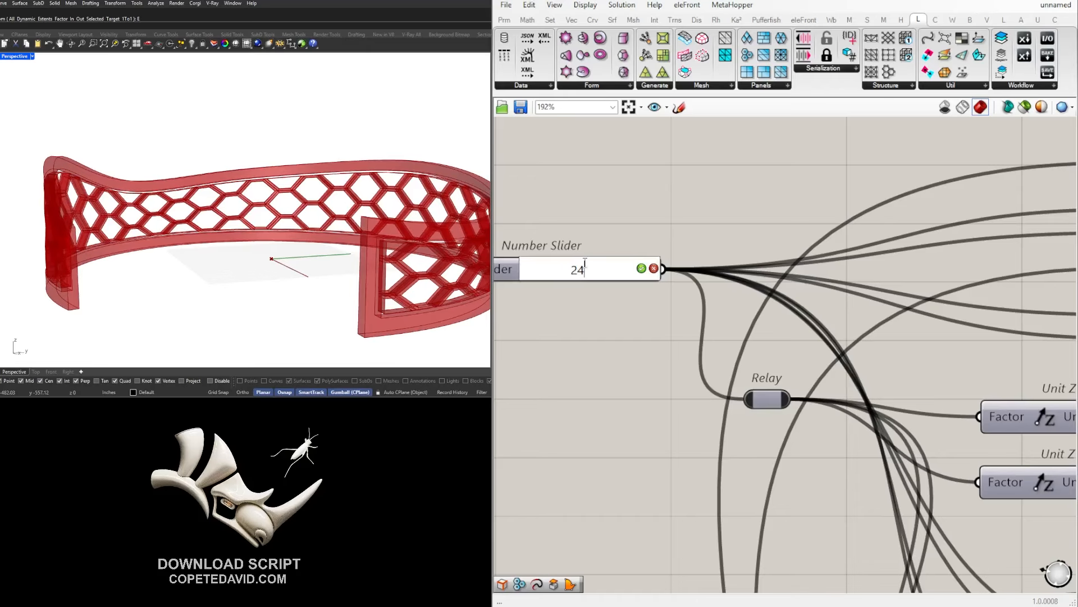
key("Return")
Set the number slider driving the Offset on Srf distances to 24.
scroll(708, 277, "down", 6)
left_click_drag(665, 270, 842, 366)
scroll(688, 337, "down", 3)
scroll(910, 355, "up", 7)
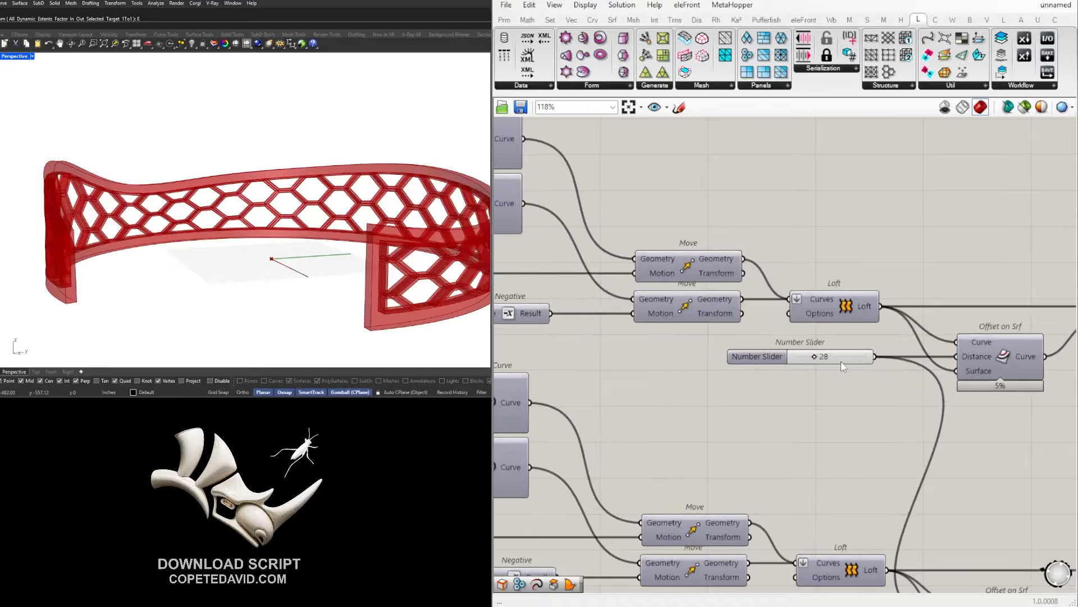
scroll(814, 359, "up", 7)
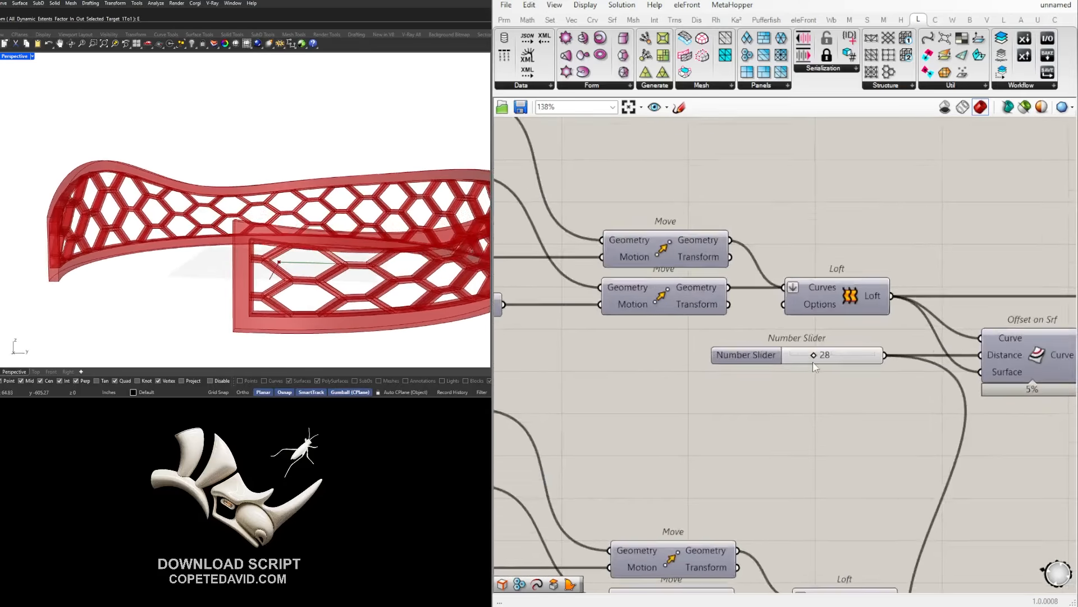
double_click(846, 362)
type("24")
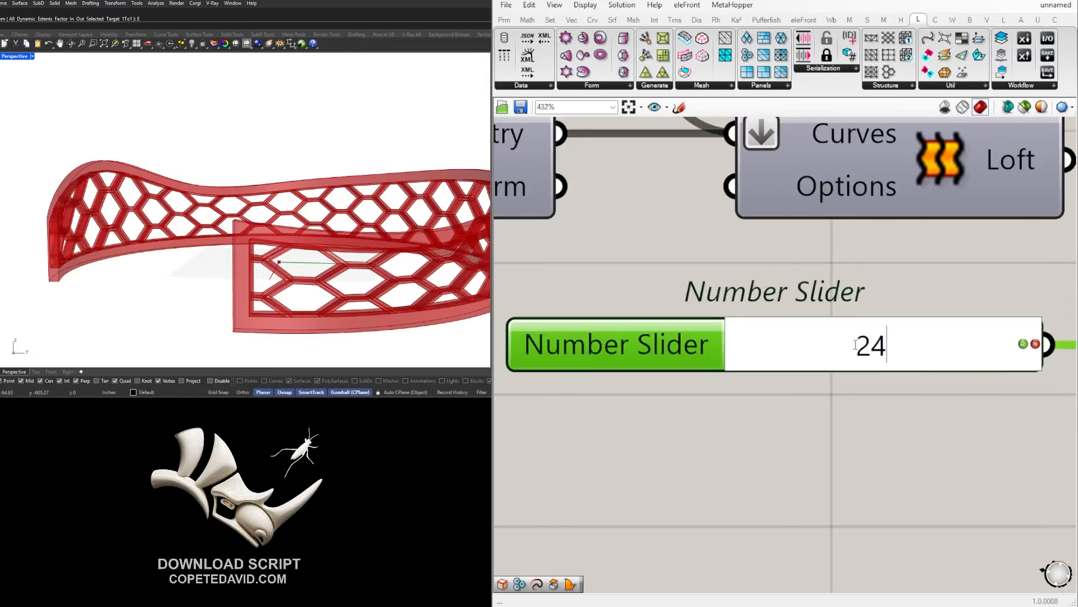
key("Return")
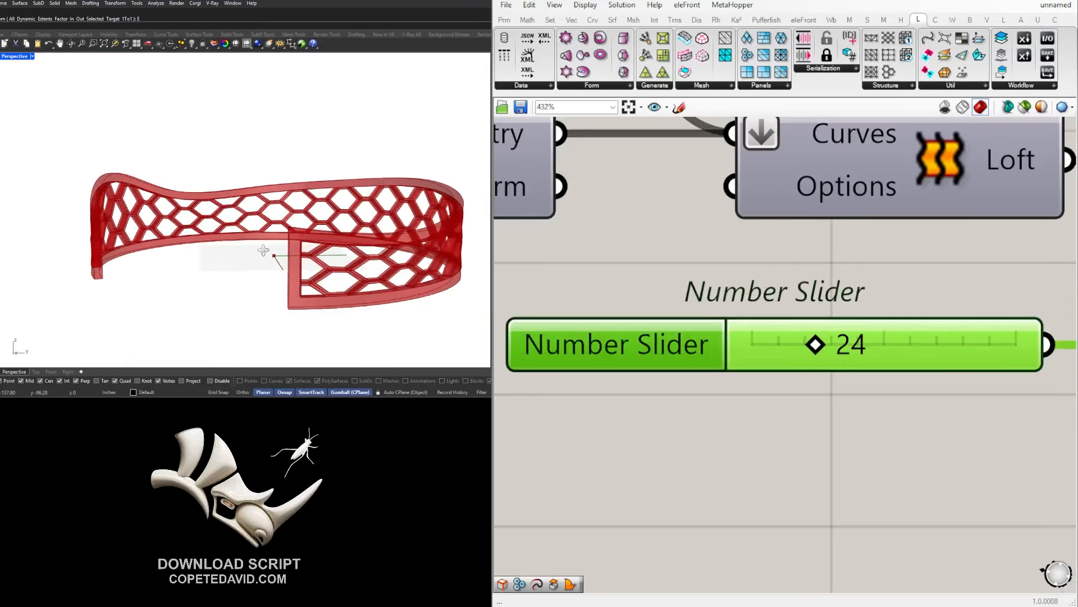
Insert a Relay into the wires feeding both Offset on Srf distances and delete their number slider.
scroll(919, 331, "down", 2)
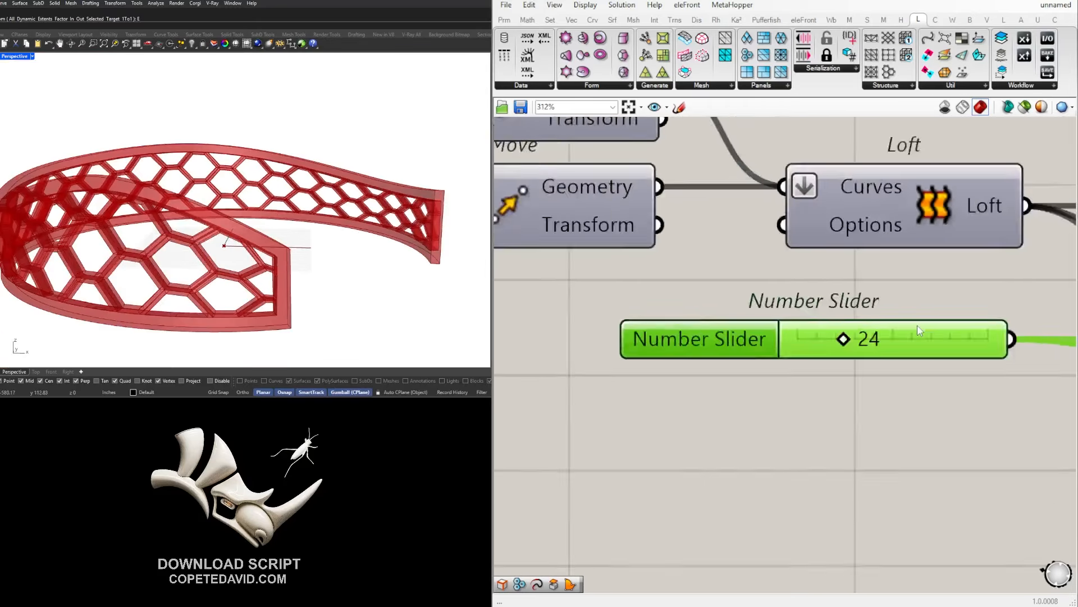
scroll(920, 331, "down", 7)
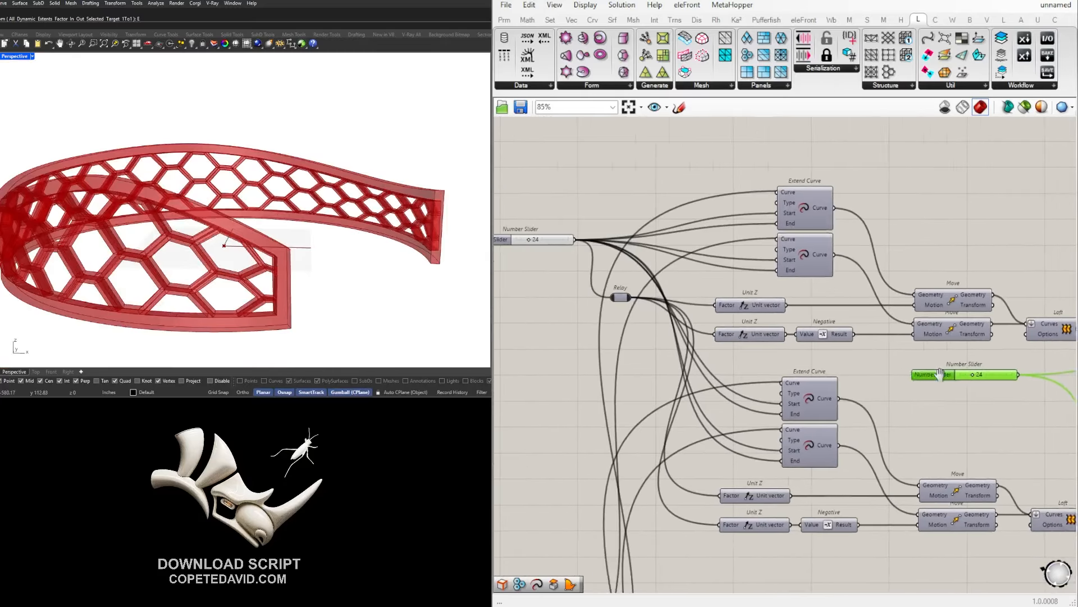
right_click_drag(940, 374, 958, 374)
scroll(589, 239, "up", 2)
left_click_drag(590, 241, 845, 340)
scroll(625, 267, "down", 4)
scroll(875, 330, "up", 1)
scroll(885, 338, "up", 2)
left_click(896, 352)
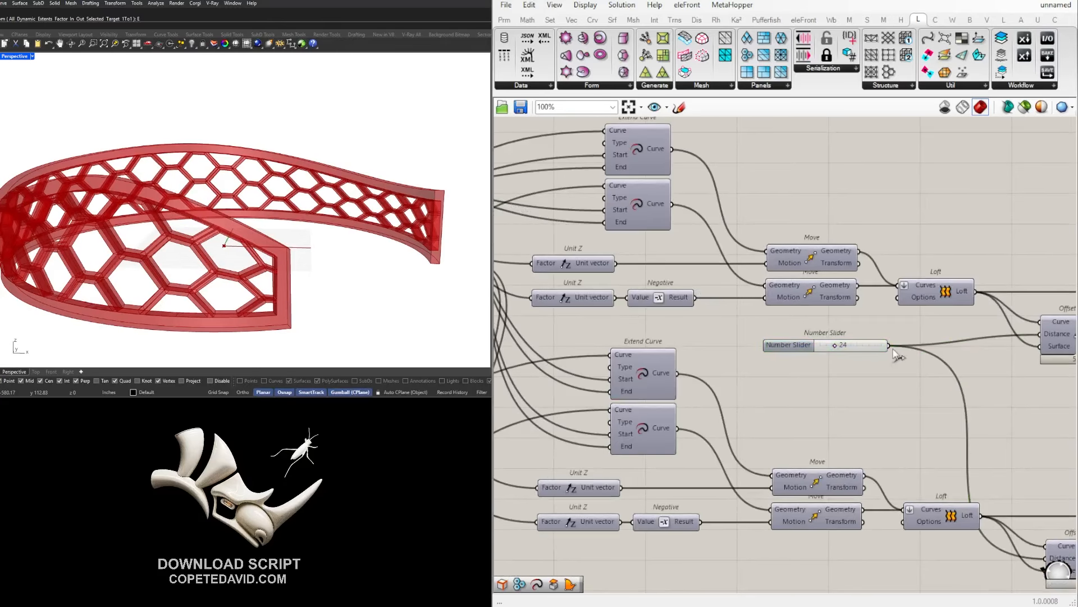
double_click(897, 346)
scroll(858, 344, "down", 2)
right_click_drag(858, 346, 977, 361)
key("Delete")
Feed the Offset on Srf Relay from the shared Extend Curve slider.
scroll(633, 259, "up", 2)
scroll(657, 268, "down", 1)
left_click_drag(617, 241, 898, 379)
scroll(662, 279, "down", 2)
scroll(921, 330, "up", 3)
left_click(930, 352)
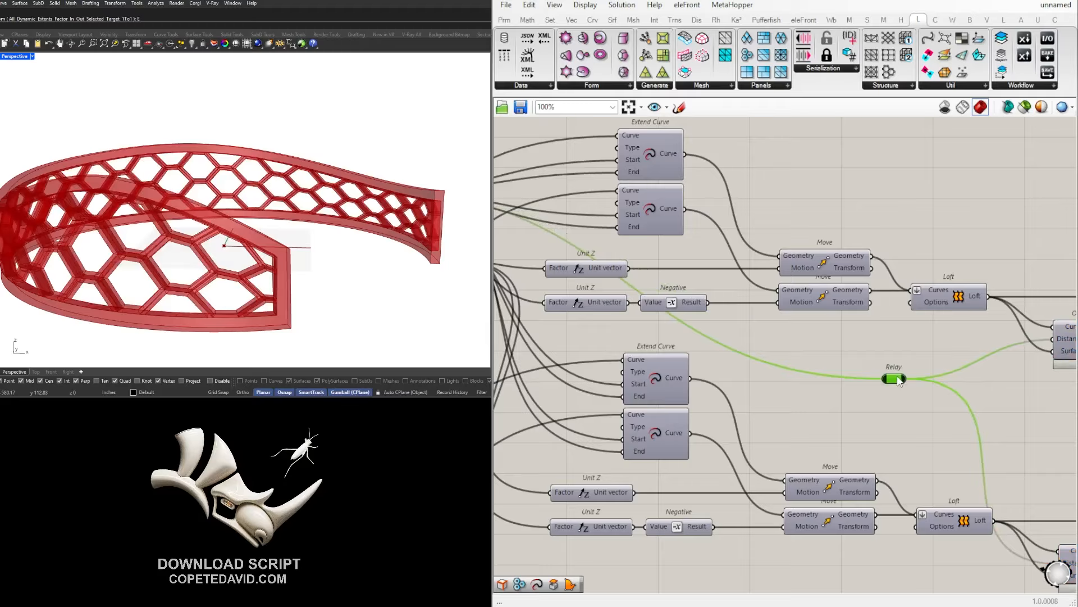
Add a Custom Preview component and feed its Geometry input from the Breps output of Brep Join.
scroll(921, 385, "down", 2)
left_click(1002, 433)
right_click_drag(1001, 433, 620, 407)
right_click_drag(888, 355, 630, 345)
scroll(815, 391, "up", 2)
scroll(815, 394, "up", 1)
left_click(733, 362)
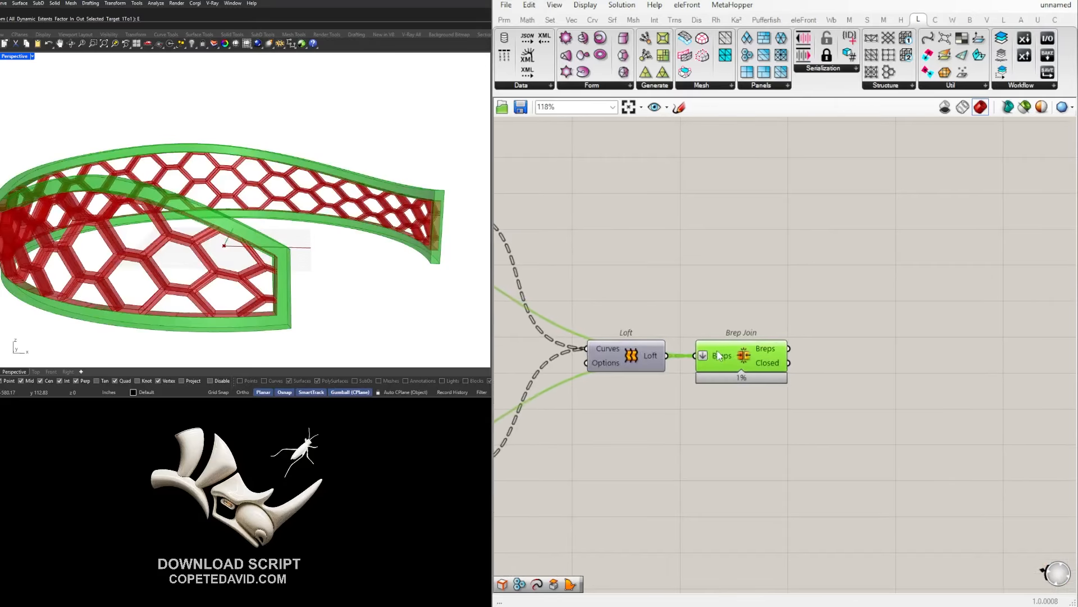
left_click(889, 388)
double_click(889, 388)
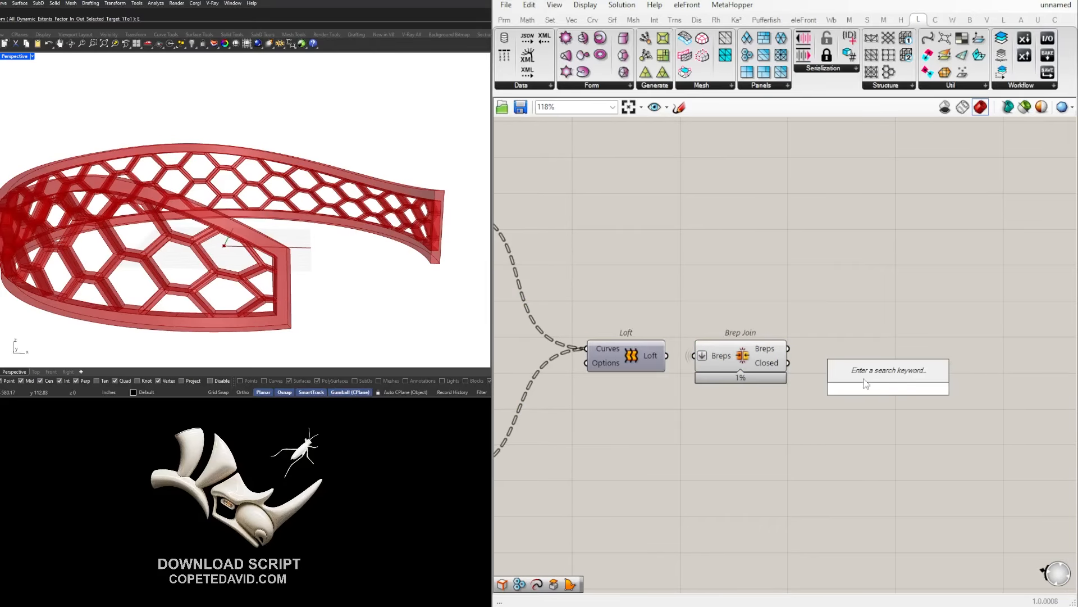
type("custom")
left_click(837, 327)
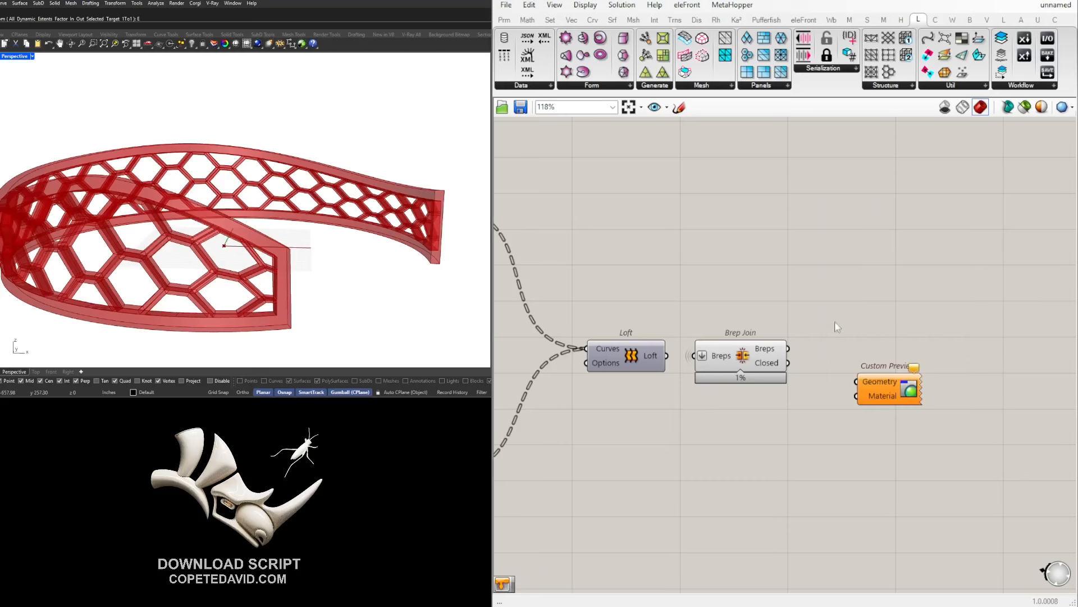
left_click_drag(791, 348, 858, 382)
Add a Colour Swatch, connect it to the Custom Preview's Material input, and place it beside the preview component.
double_click(781, 436)
type("SWA")
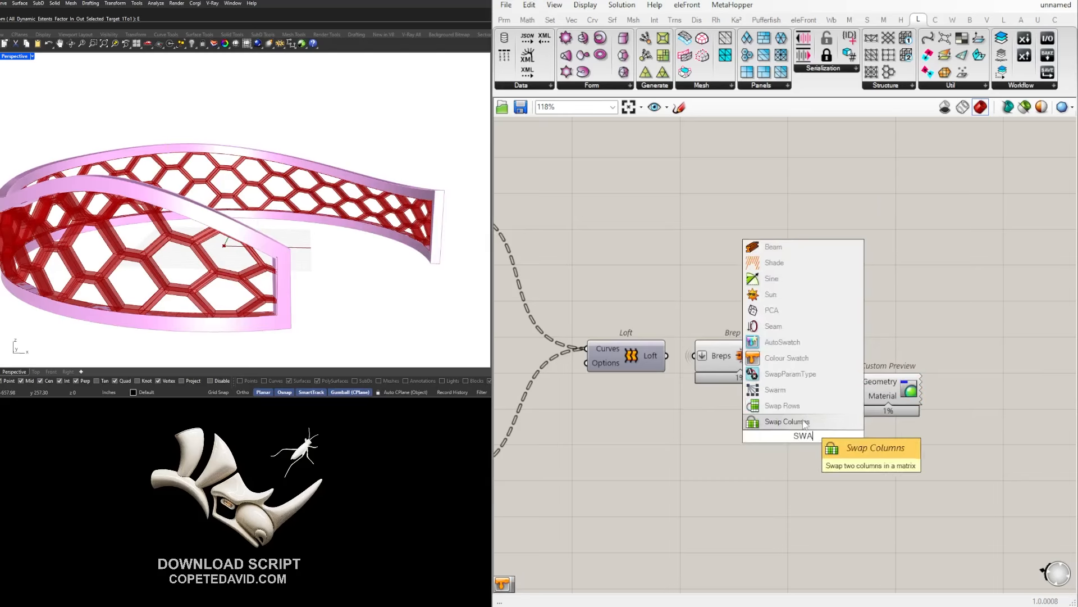
left_click(787, 358)
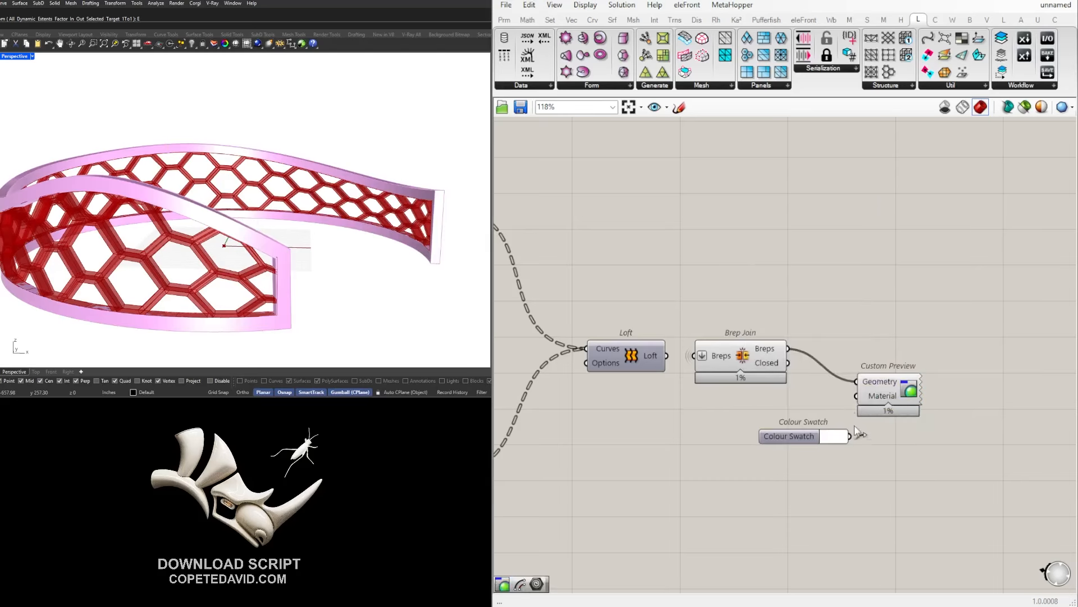
left_click_drag(860, 433, 857, 396)
left_click_drag(791, 430, 775, 402)
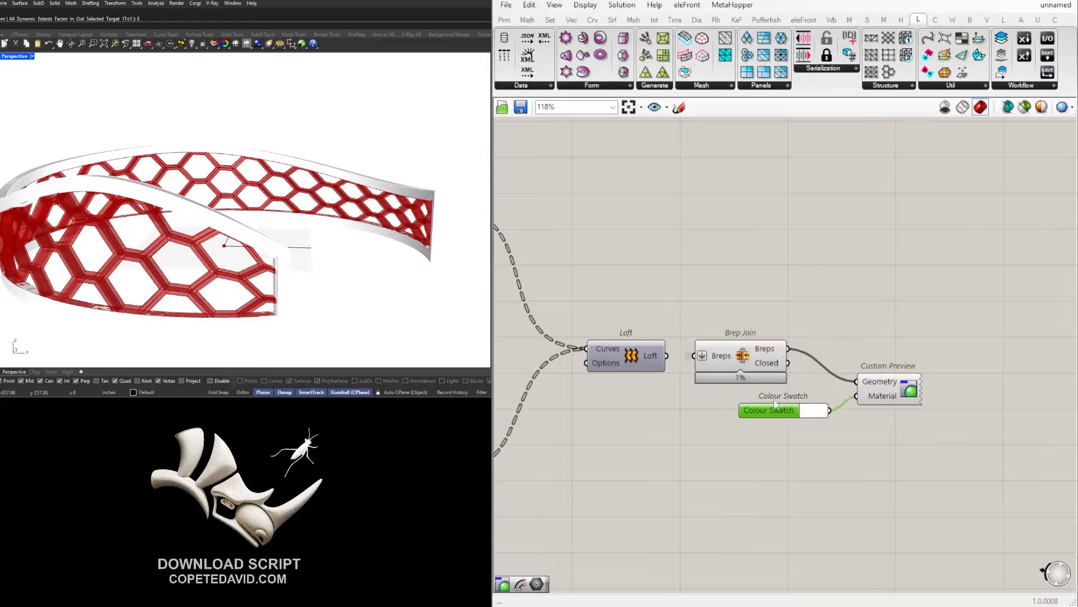
left_click_drag(881, 393, 872, 410)
Enter a hue of 30 for the rim's Colour Swatch and set its colour to dark grey.
scroll(809, 410, "up", 4)
left_click(812, 410)
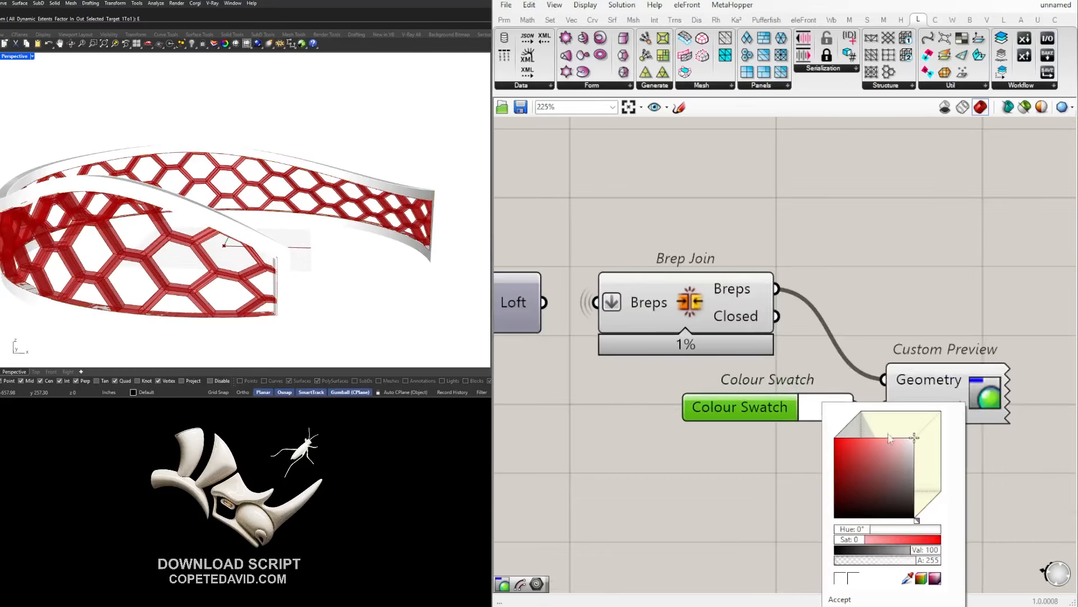
left_click_drag(904, 459, 859, 431)
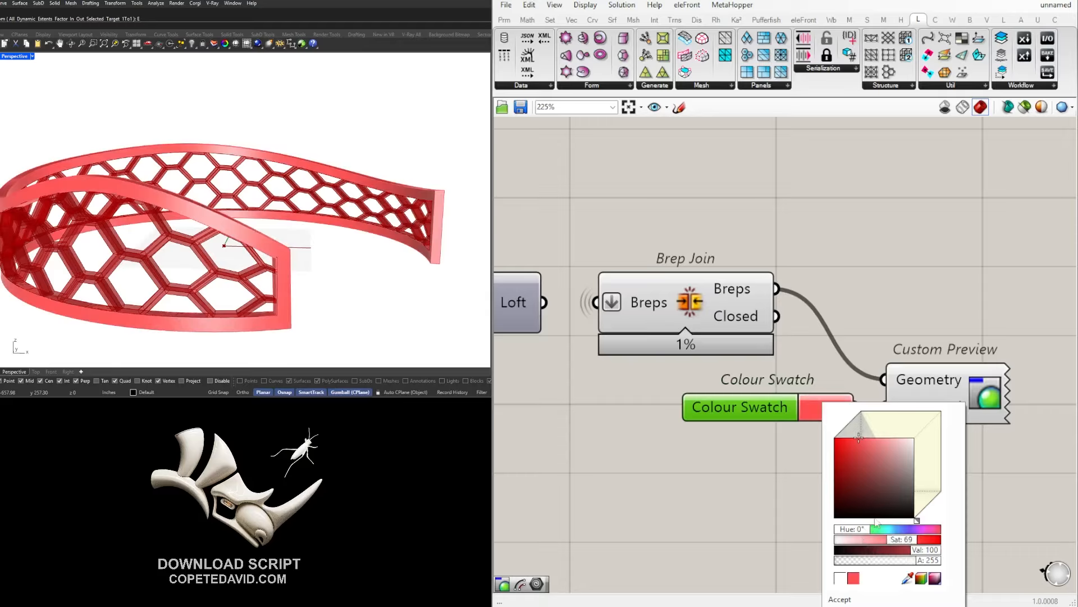
double_click(858, 530)
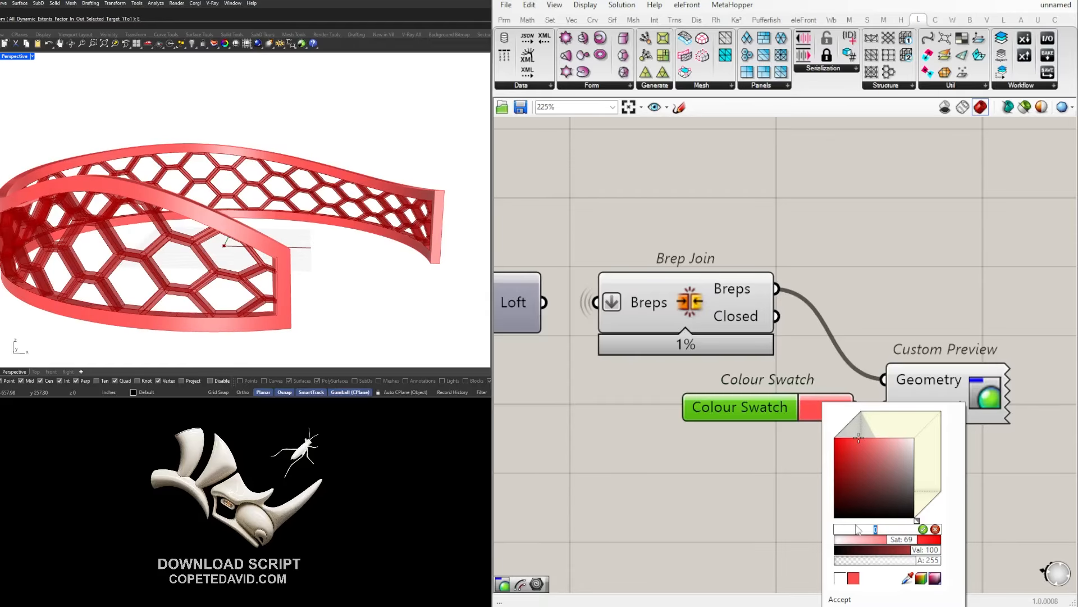
type("30")
key("Return")
left_click_drag(903, 452, 960, 493)
left_click(840, 283)
scroll(844, 296, "down", 4)
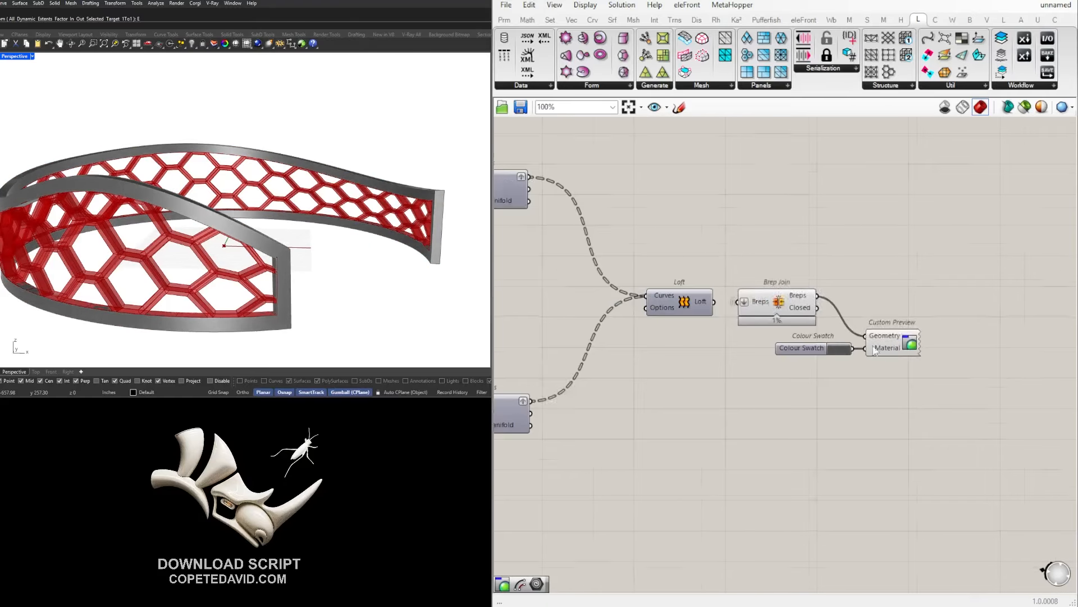
right_click_drag(893, 365, 831, 351)
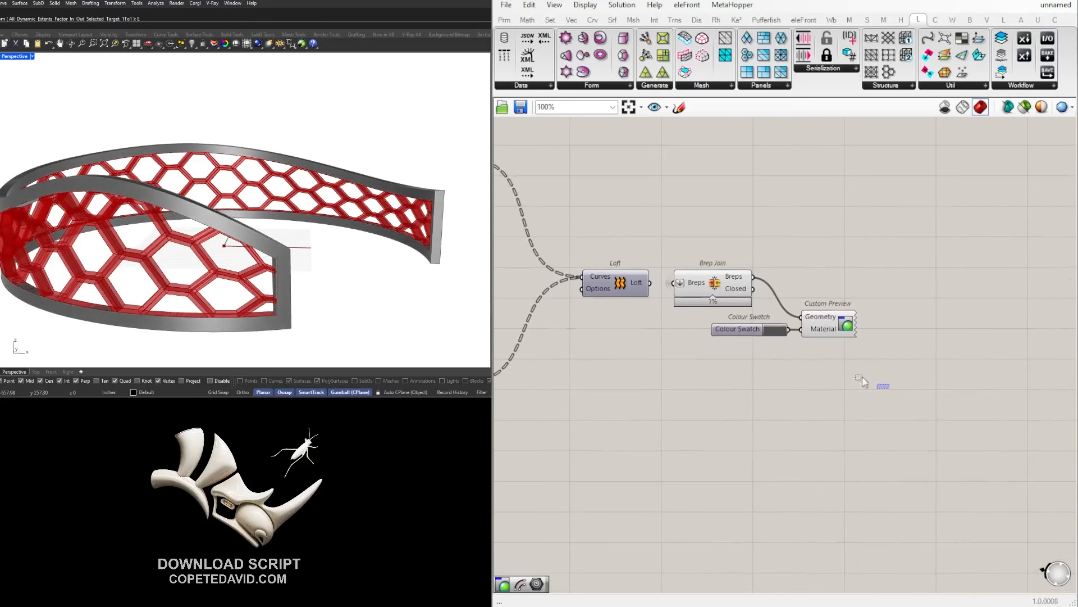
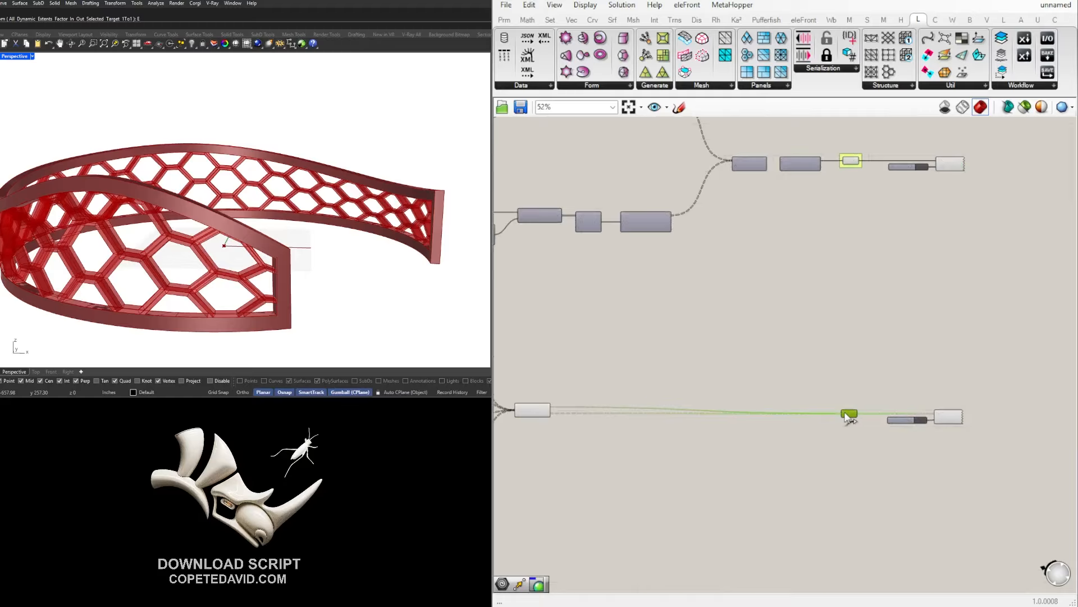
Group the Geometry parameter that feeds the lattice's Custom Preview.
left_click(856, 431)
left_click(848, 413)
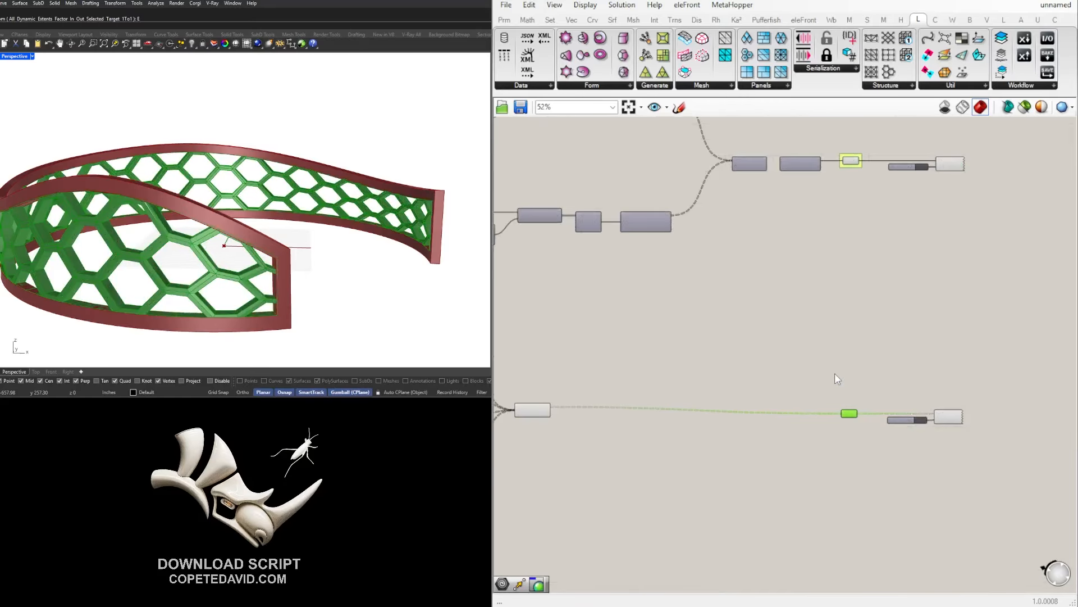
key("ctrl+g")
Turn off the viewport preview of the component that outputs the combined lattice surfaces.
left_click(756, 470)
right_click_drag(756, 469, 919, 447)
left_click_drag(811, 465, 651, 326)
middle_click(663, 315)
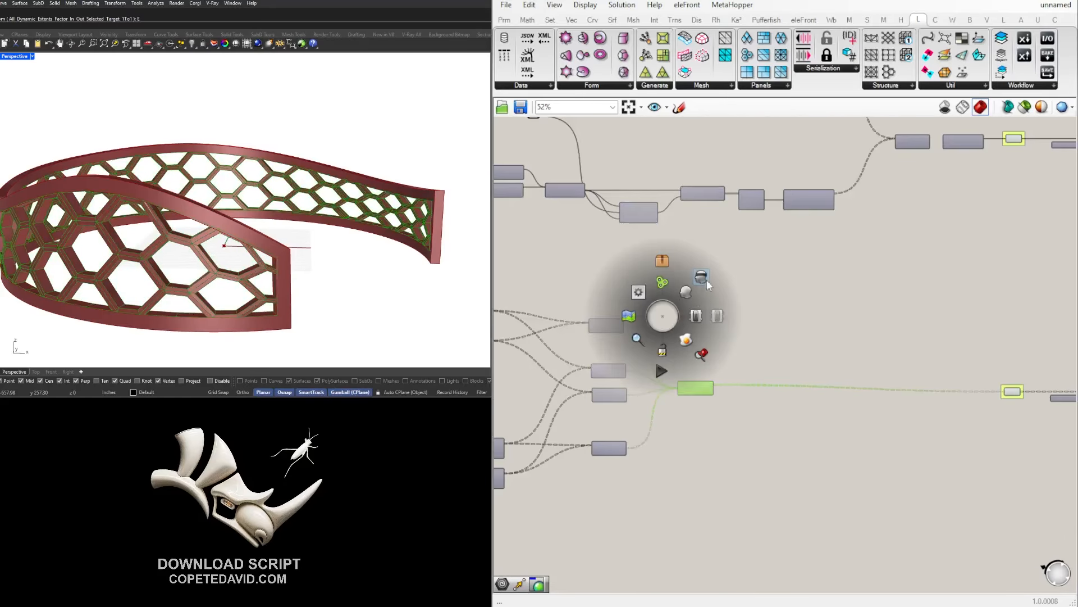
left_click(706, 280)
Turn off the default preview of the two grouped Geometry parameters for the rim and the lattice.
left_click(923, 335)
right_click_drag(924, 335, 676, 349)
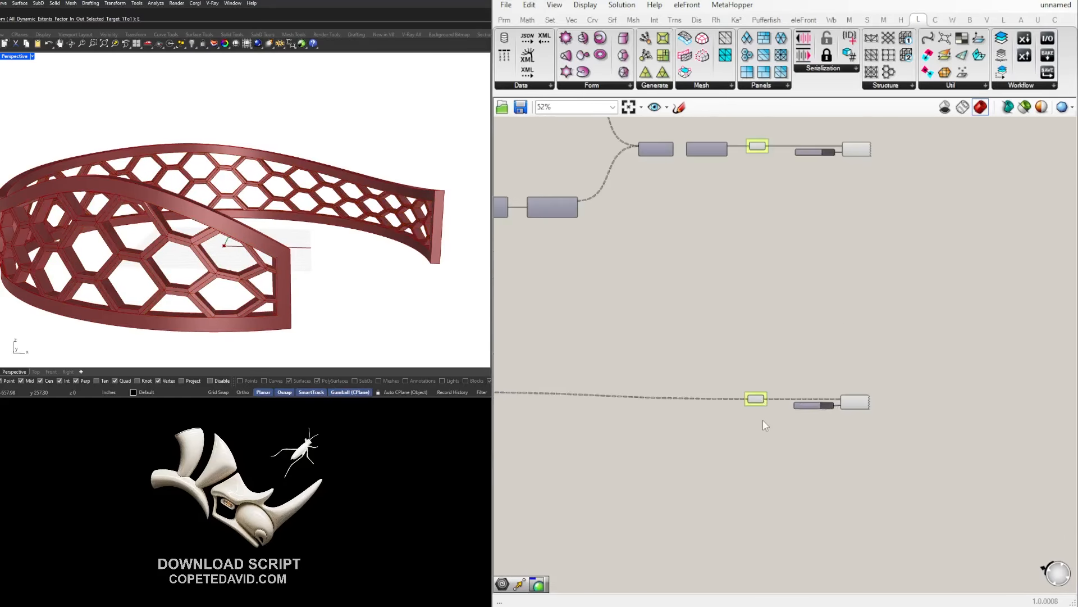
left_click_drag(765, 431, 718, 125)
middle_click(722, 246)
left_click(772, 210)
left_click(832, 291)
Set the lattice's Colour Swatch to a light orange.
scroll(798, 395, "up", 5)
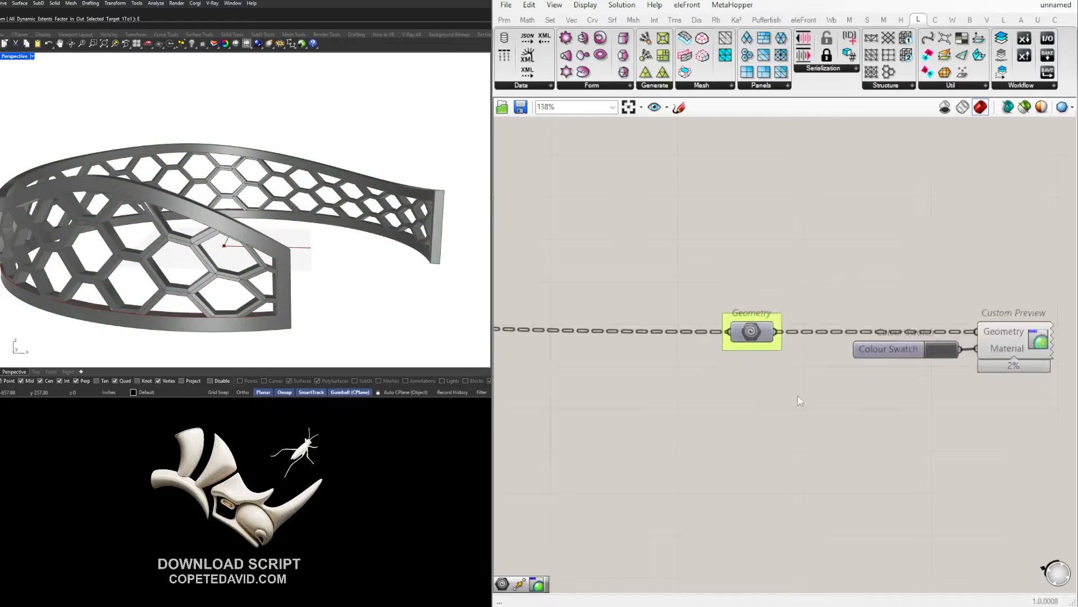
left_click(812, 358)
left_click_drag(878, 408, 854, 392)
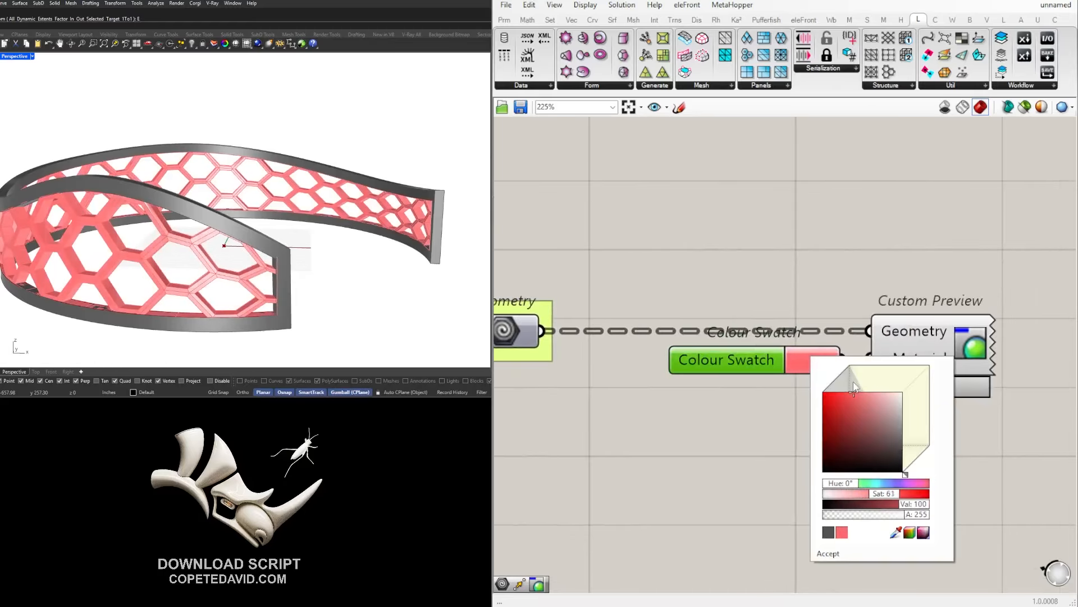
left_click_drag(845, 482, 858, 487)
left_click_drag(859, 486, 857, 490)
left_click(864, 241)
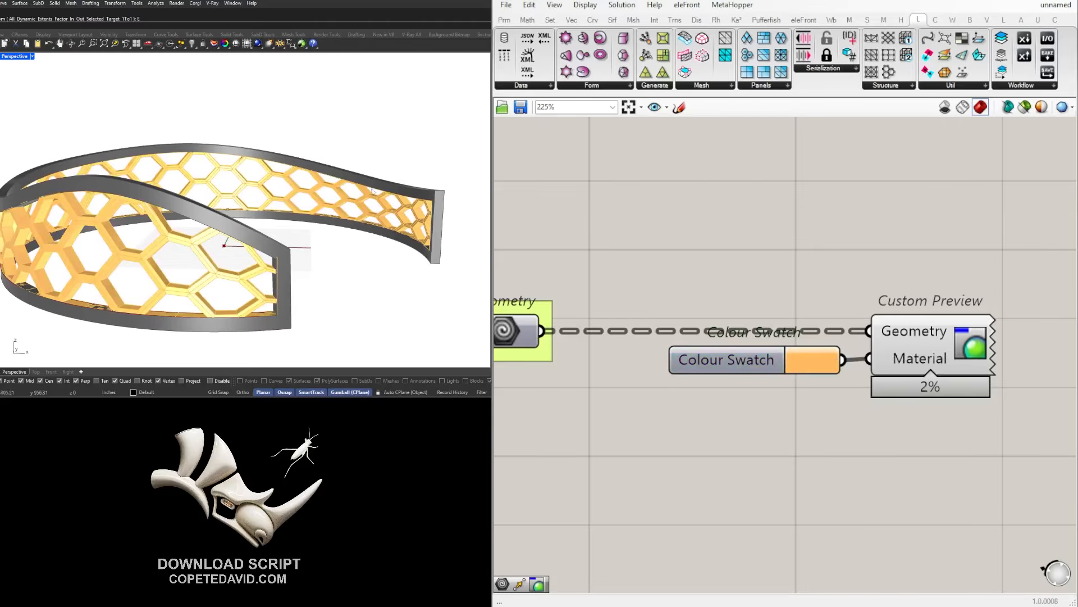
Inspect the coloured rim and lattice in the Rhino viewport from different angles and distances.
right_click_drag(323, 203, 401, 198)
scroll(224, 188, "down", 5)
scroll(333, 217, "up", 8)
scroll(333, 217, "down", 8)
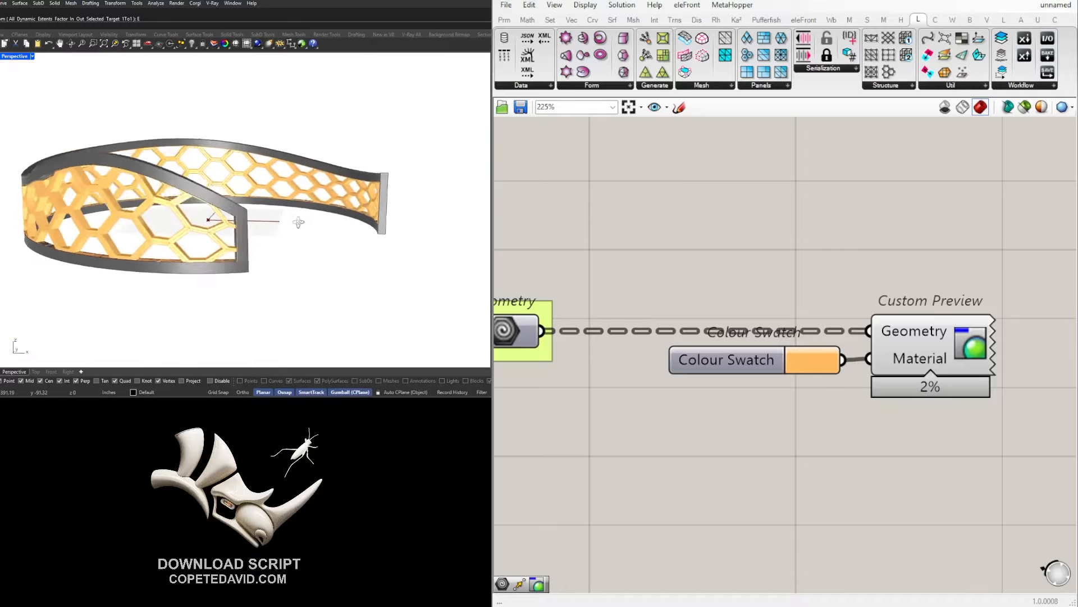
right_click_drag(289, 221, 264, 224)
scroll(264, 225, "down", 5)
right_click_drag(168, 219, 123, 222)
Review the whole definition and pick out the components that build the second layer.
scroll(787, 284, "down", 6)
scroll(770, 312, "down", 4)
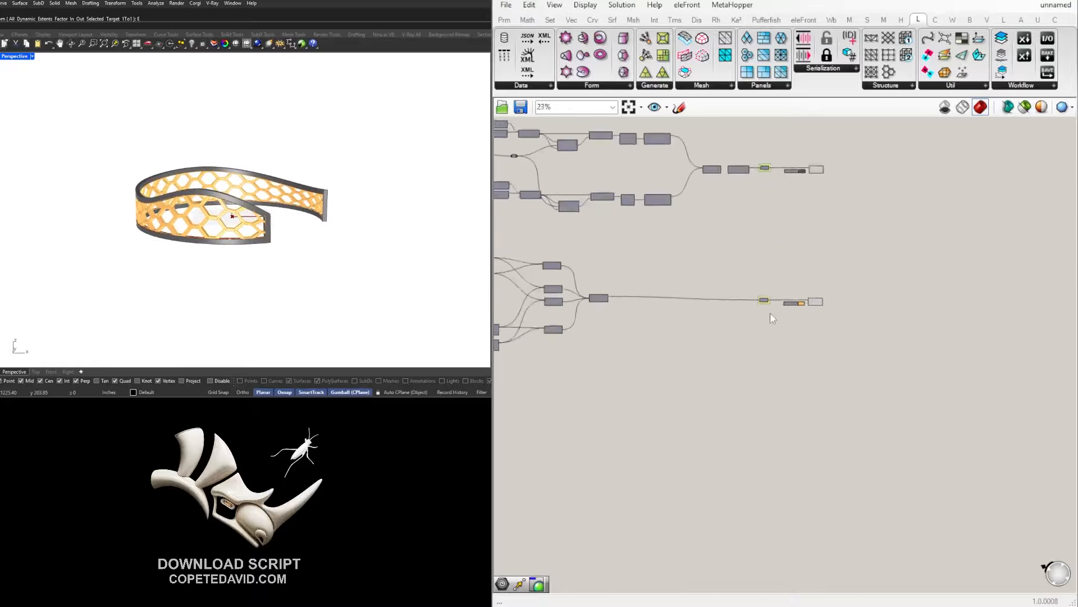
scroll(638, 297, "up", 6)
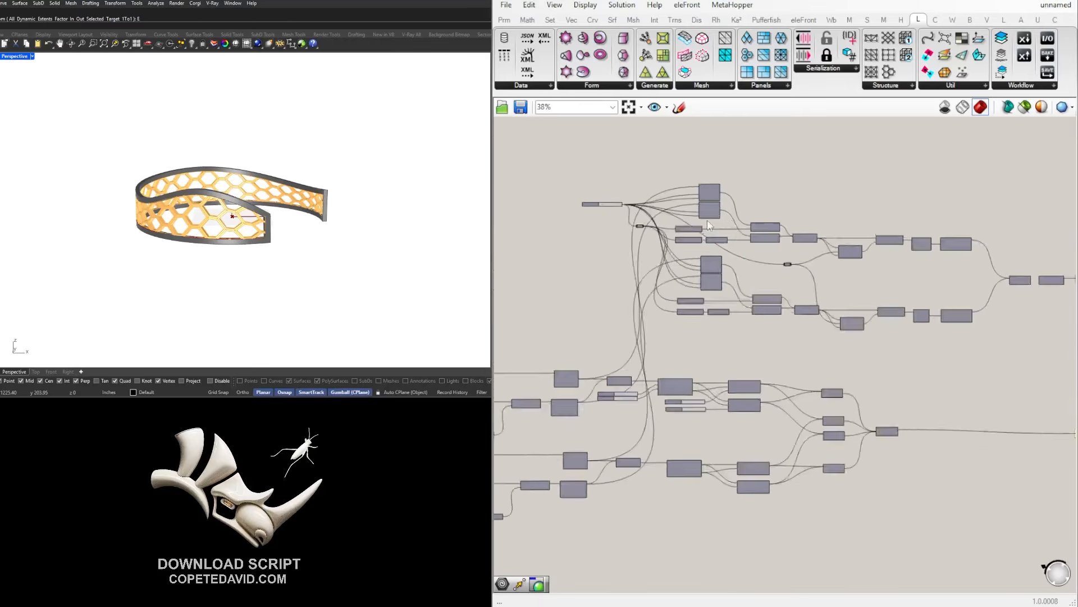
right_click_drag(682, 332, 564, 348)
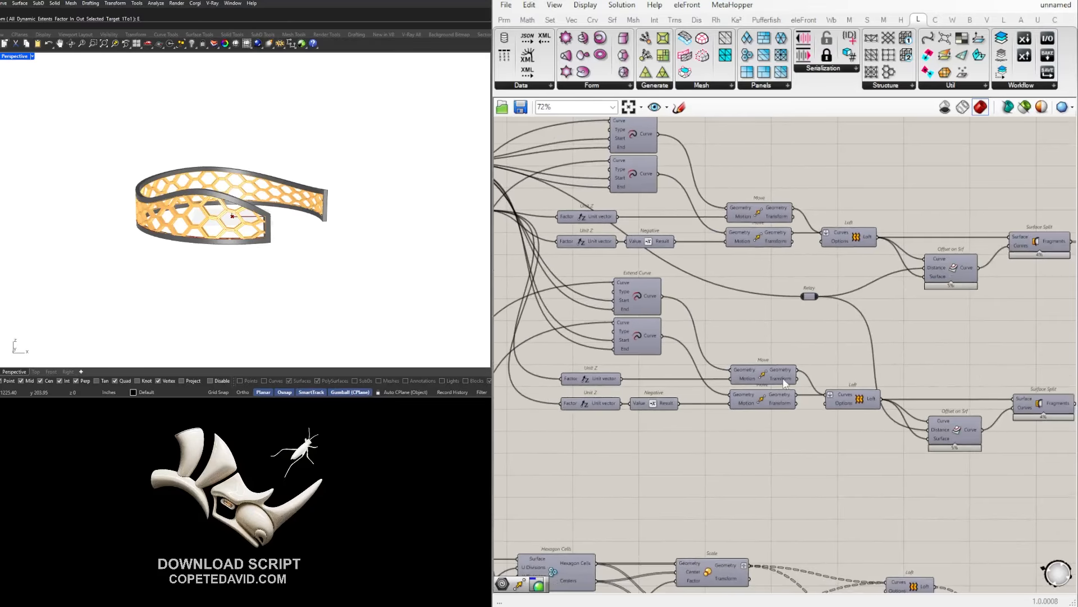
scroll(785, 384, "down", 6)
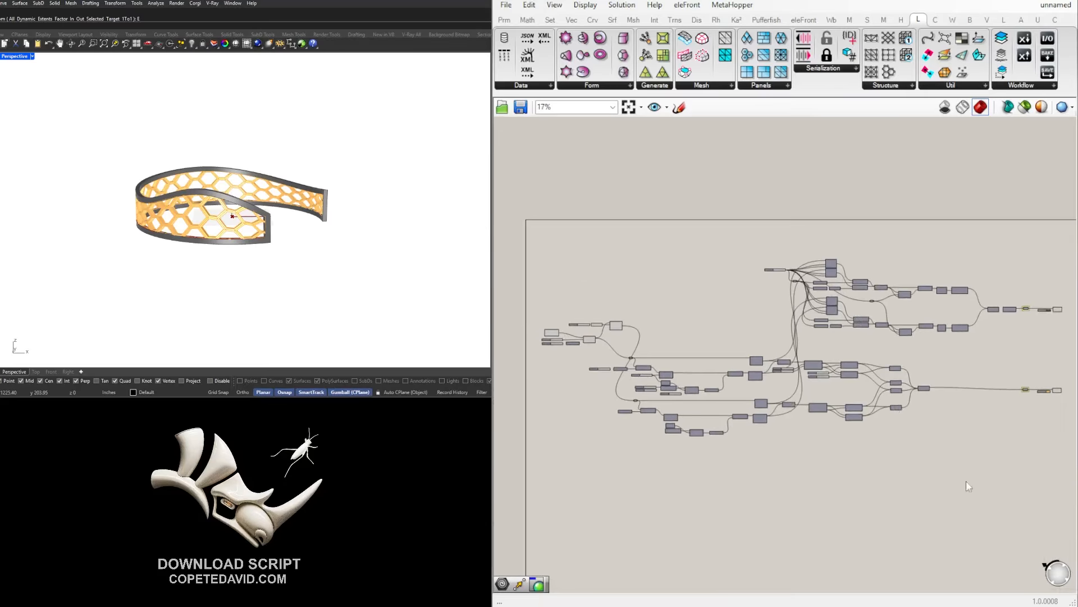
left_click_drag(945, 482, 609, 397)
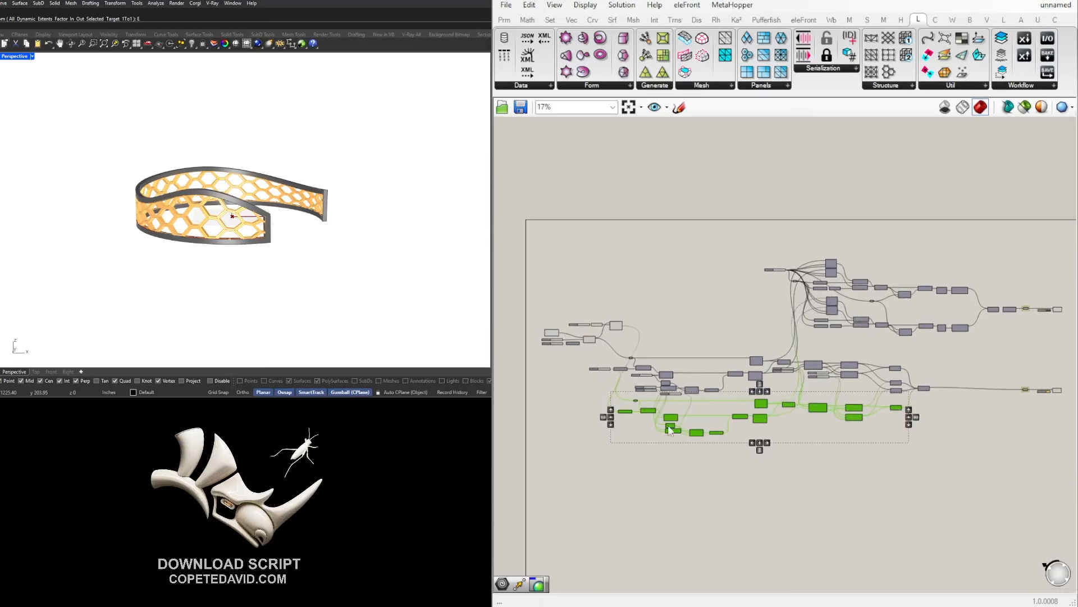
left_click(671, 441)
Disconnect the Factor inputs of both Unit Z components in the second layer's border branch.
scroll(624, 379, "up", 10)
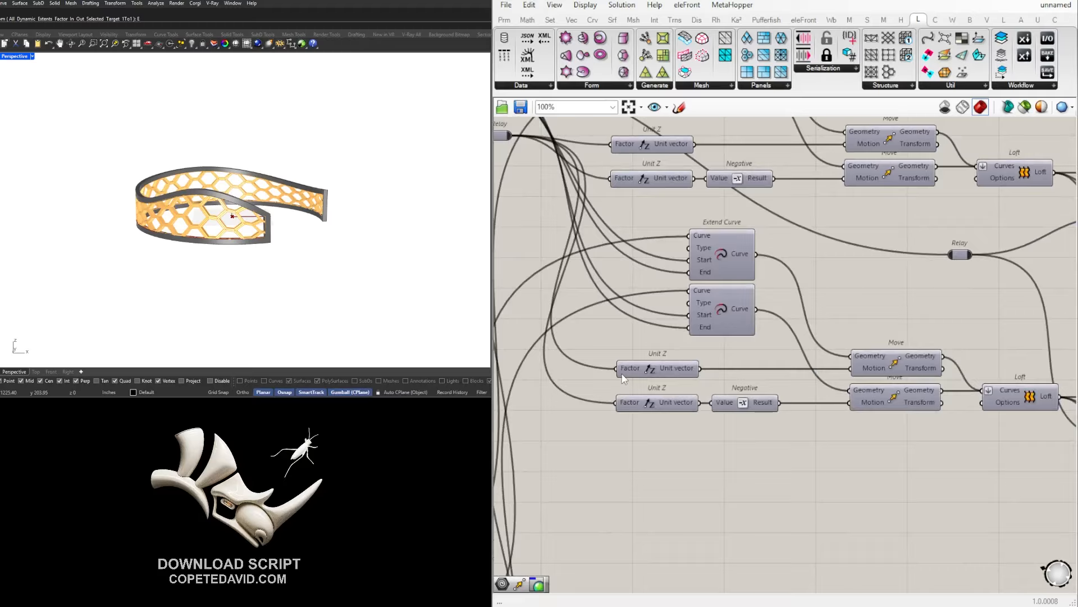
right_click(623, 379)
mouse_move(681, 399)
left_click(798, 424)
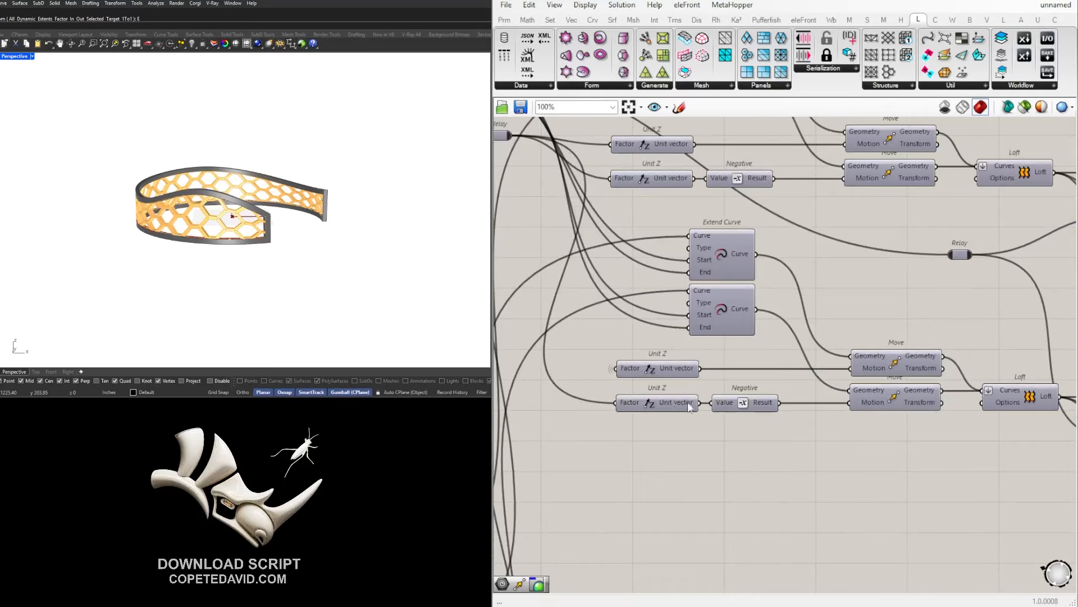
right_click(638, 396)
mouse_move(727, 400)
left_click(814, 424)
Disconnect the End, Start and Curve inputs of the lower Extend Curve component in the second layer's border branch.
scroll(743, 436, "down", 3)
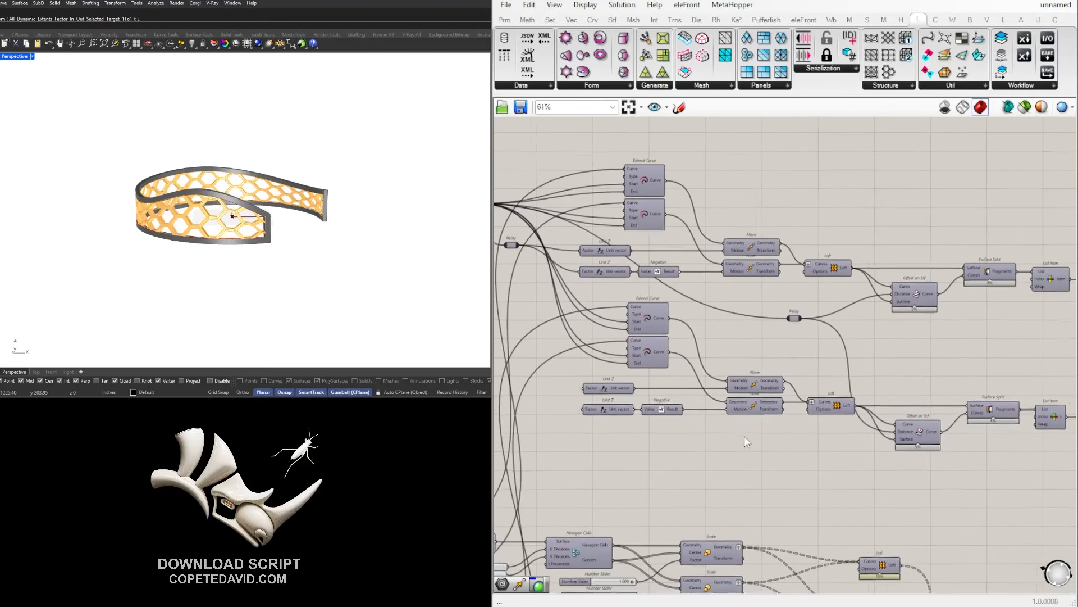
scroll(744, 436, "up", 5)
right_click(634, 362)
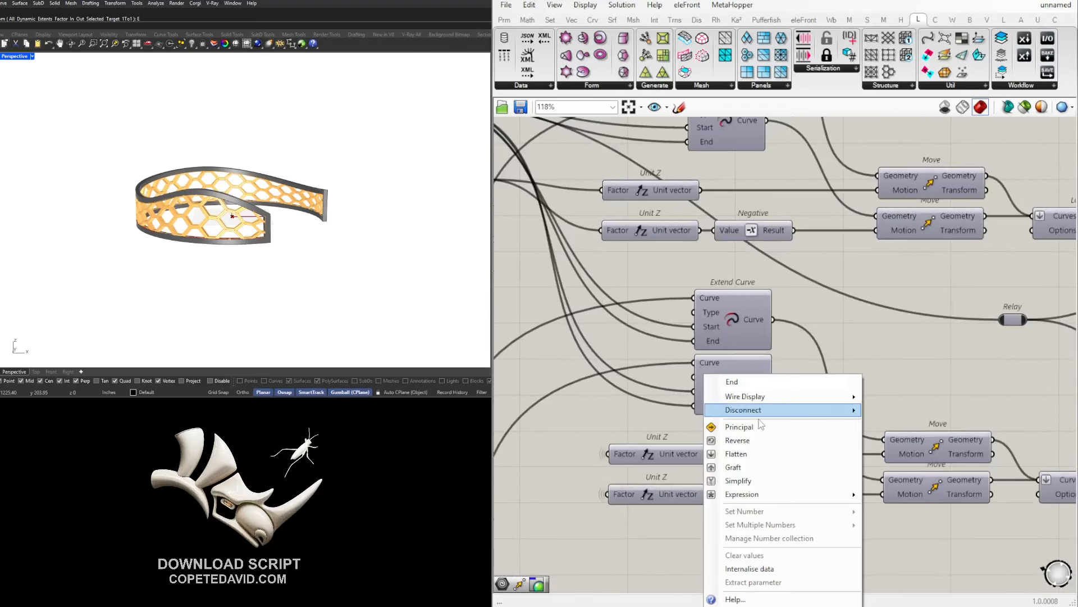
mouse_move(764, 397)
left_click(901, 429)
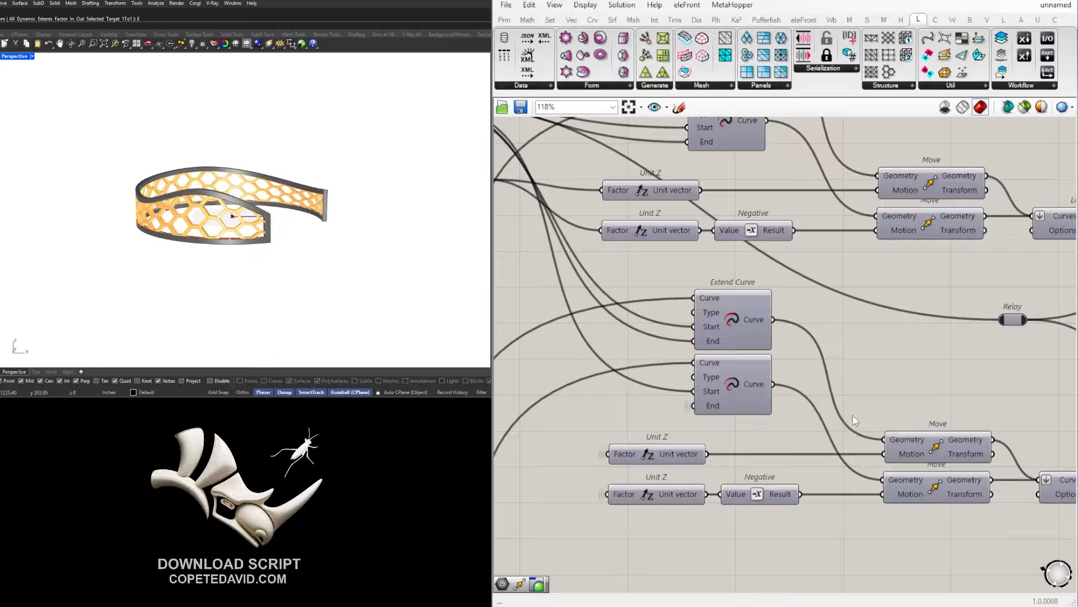
right_click(709, 395)
left_click(901, 426)
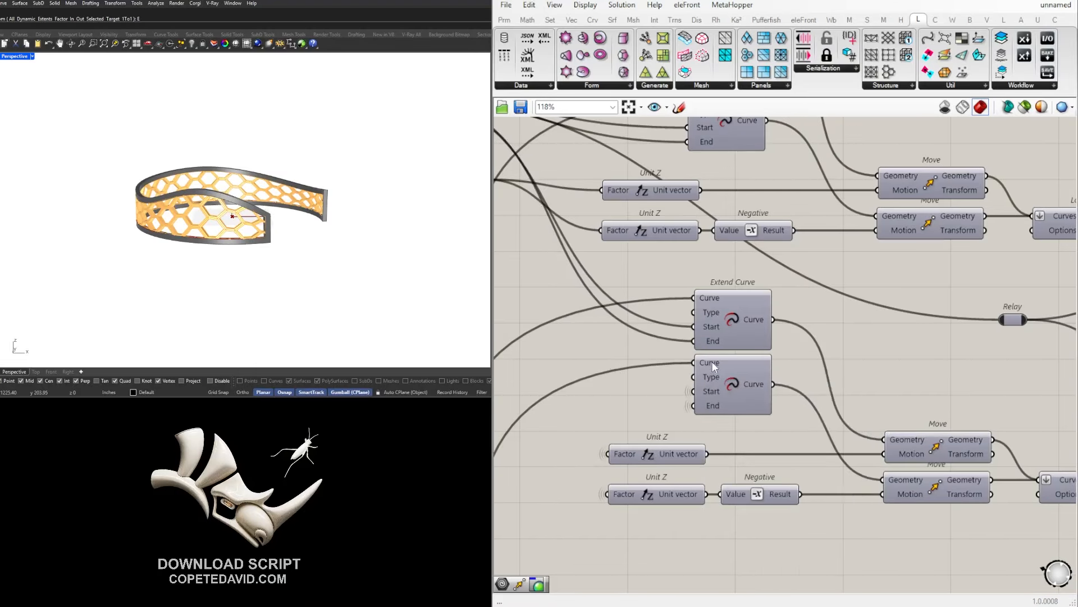
right_click(714, 366)
left_click(901, 424)
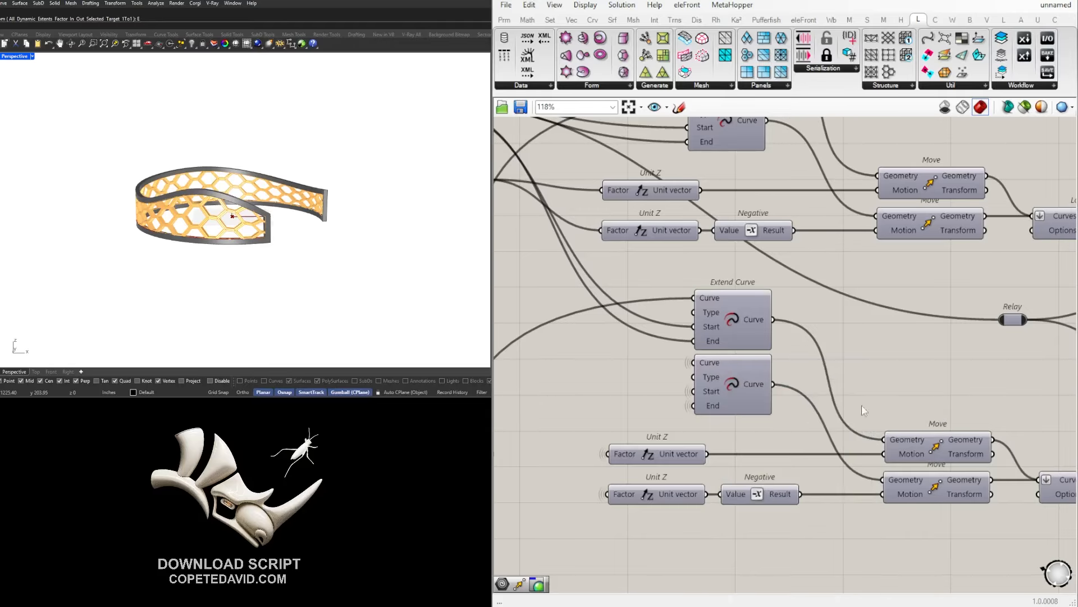
Hide the End, Start and Curve input wires of the upper Extend Curve component in the second layer's border branch.
right_click(708, 341)
mouse_move(783, 359)
left_click(902, 388)
right_click(705, 328)
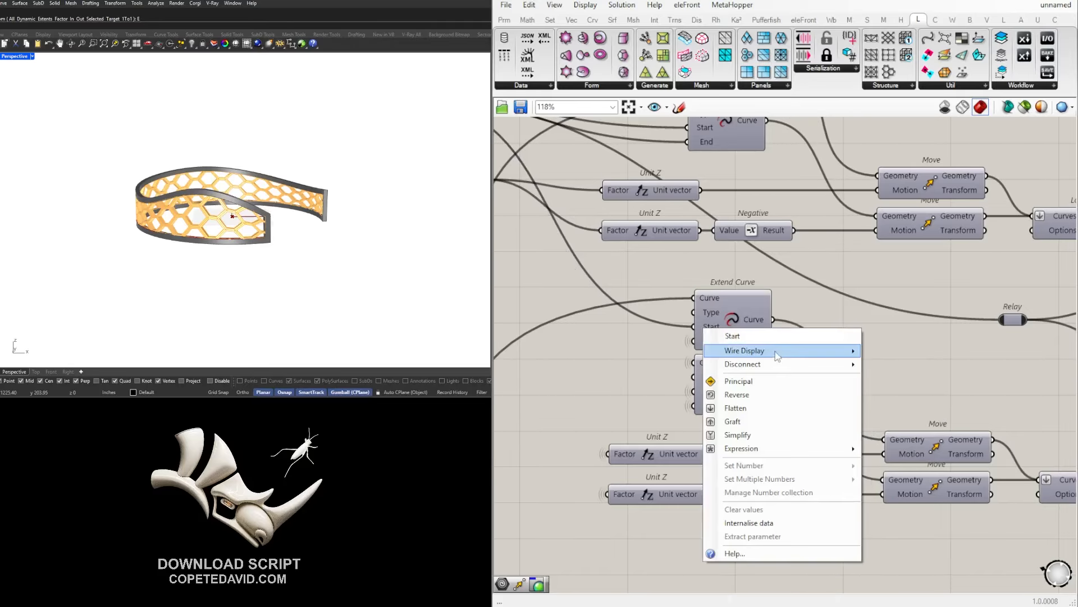
left_click(900, 380)
right_click(708, 299)
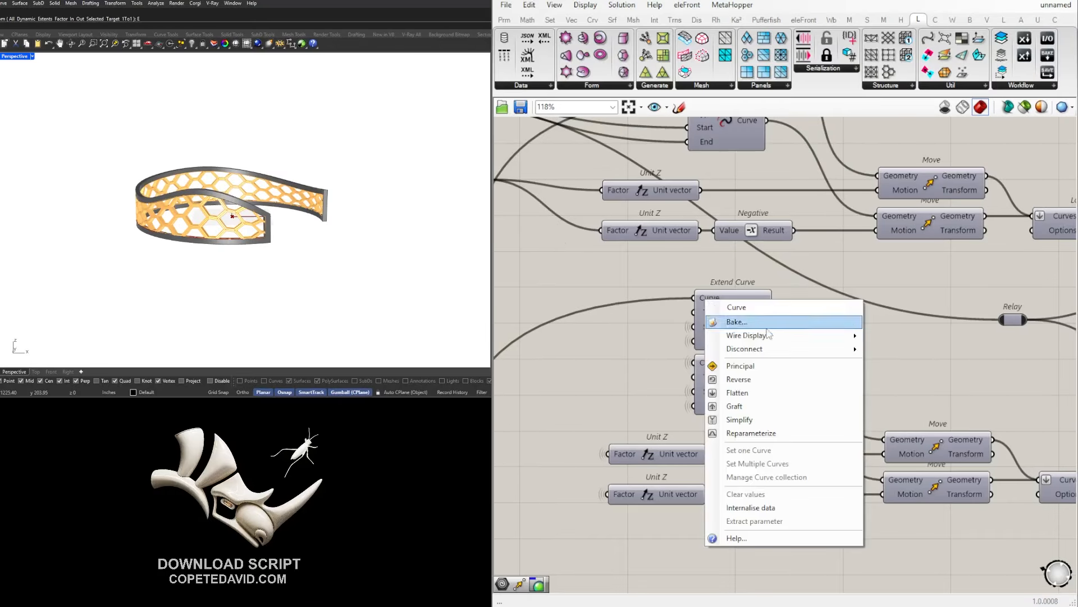
mouse_move(769, 335)
left_click(901, 360)
Move the second layer's two Extend Curve components over so they sit directly above their Unit Z components.
scroll(861, 387, "down", 4)
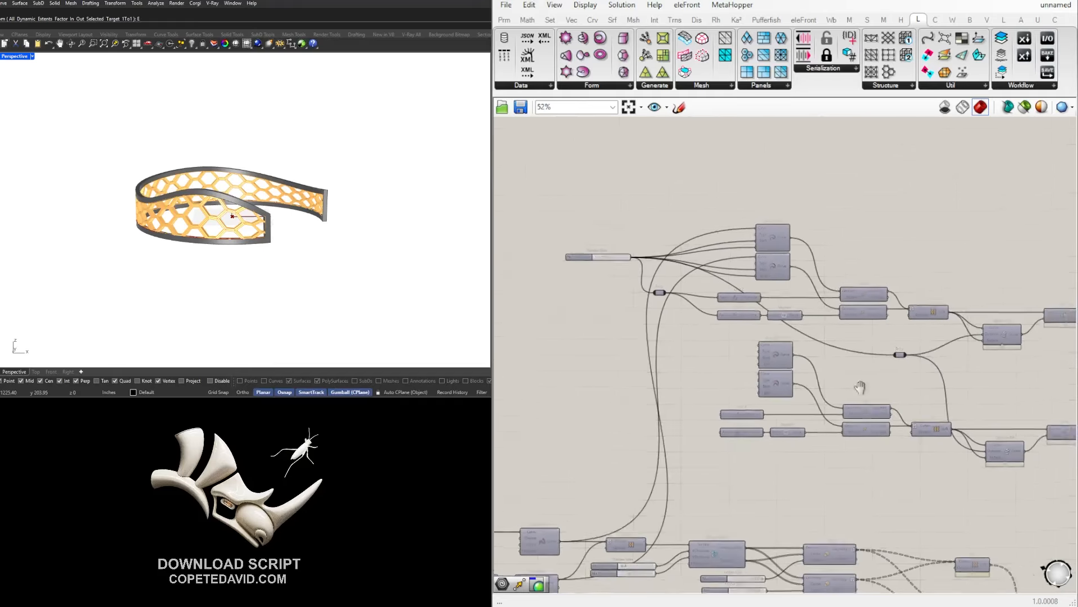
right_click_drag(861, 387, 713, 384)
scroll(658, 365, "up", 3)
left_click_drag(689, 406, 565, 351)
left_click(669, 345)
Hide the End and Start input wires of the lower Extend Curve component in the first layer's border branch.
right_click_drag(605, 344, 714, 370)
mouse_move(942, 342)
right_mouse_down()
mouse_move(864, 357)
mouse_move(950, 346)
right_mouse_up()
right_click_drag(525, 265, 709, 317)
right_click_drag(910, 318, 729, 331)
scroll(729, 331, "up", 2)
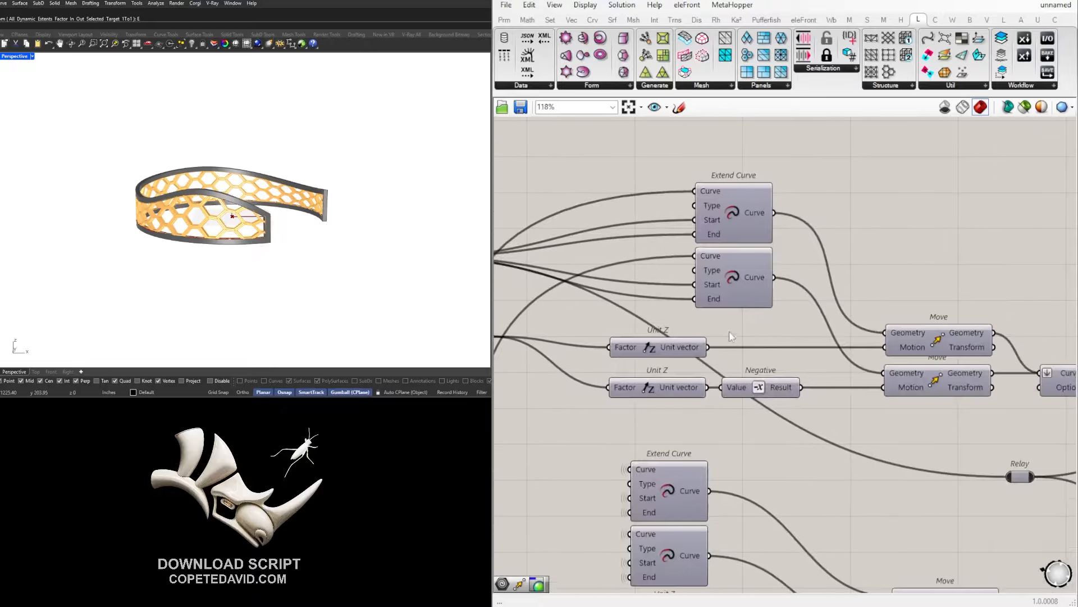
right_click(704, 307)
mouse_move(786, 323)
left_click(893, 353)
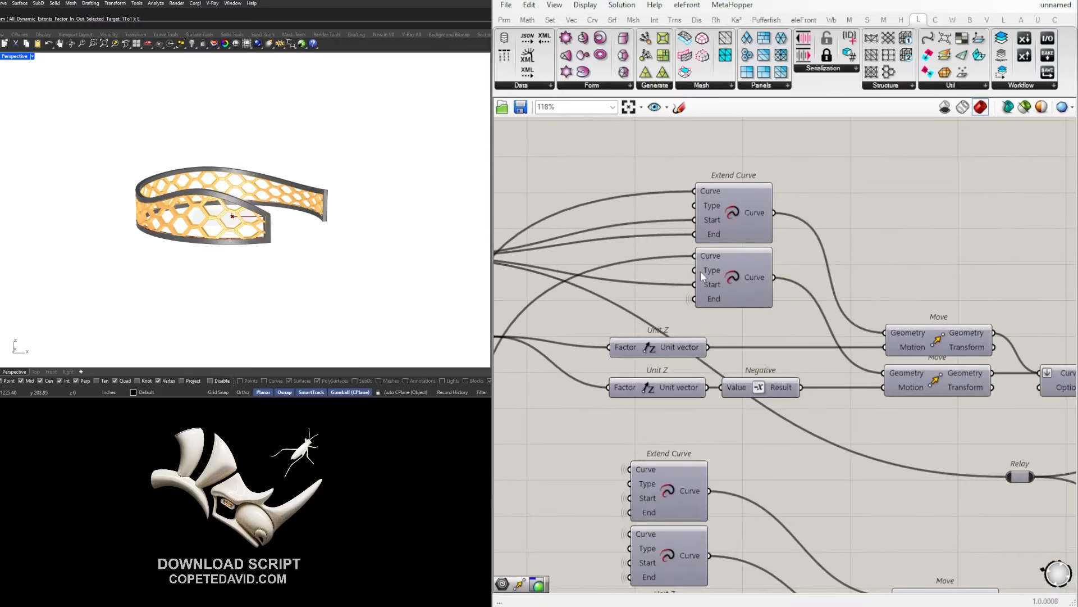
right_click(706, 284)
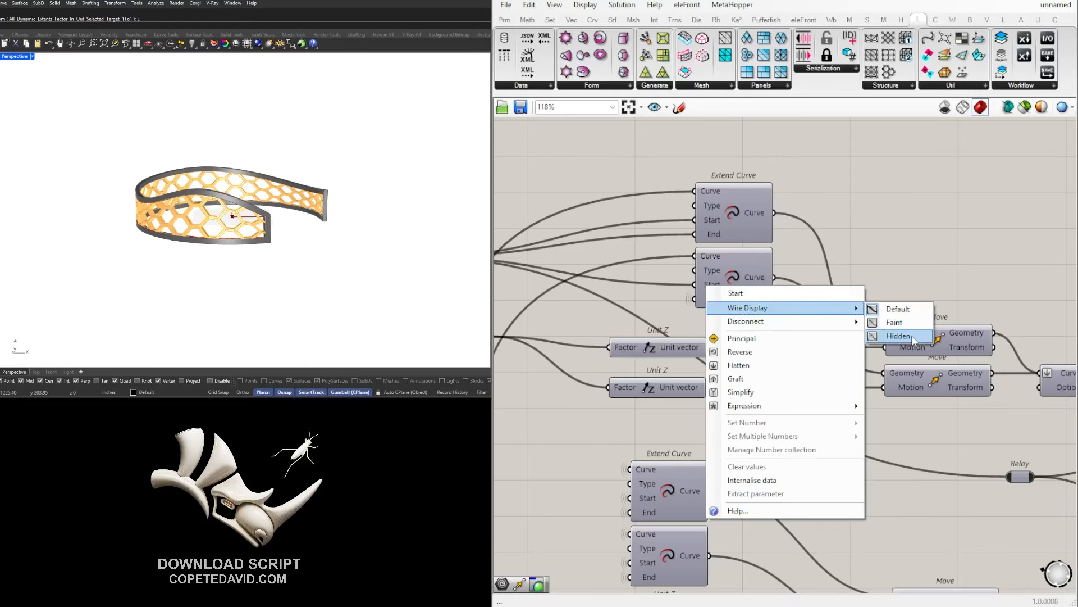
left_click(896, 333)
Hide the End and Start input wires of the upper Extend Curve component in the first layer's border branch.
right_click(712, 236)
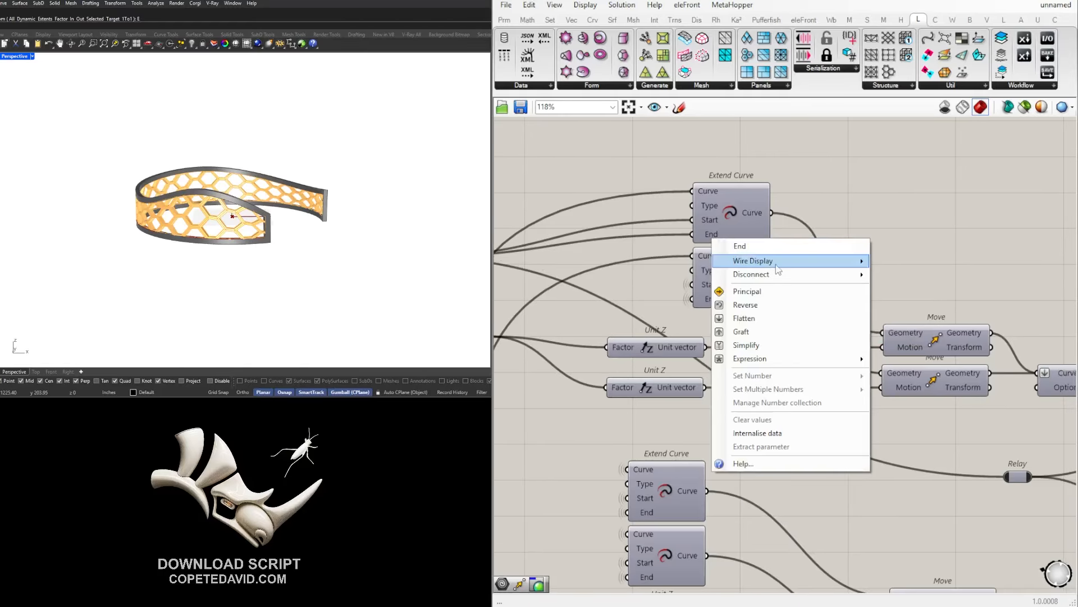
mouse_move(787, 261)
left_click(904, 289)
right_click(700, 221)
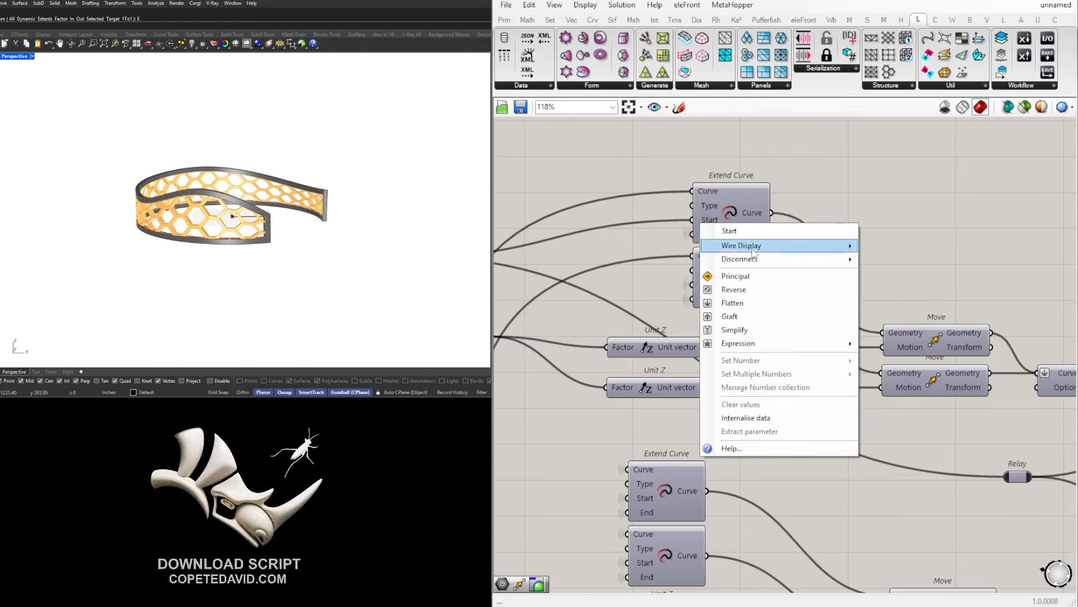
left_click(898, 274)
Hide the Curve input wires of both Extend Curve components in the first layer's border branch.
right_click(706, 193)
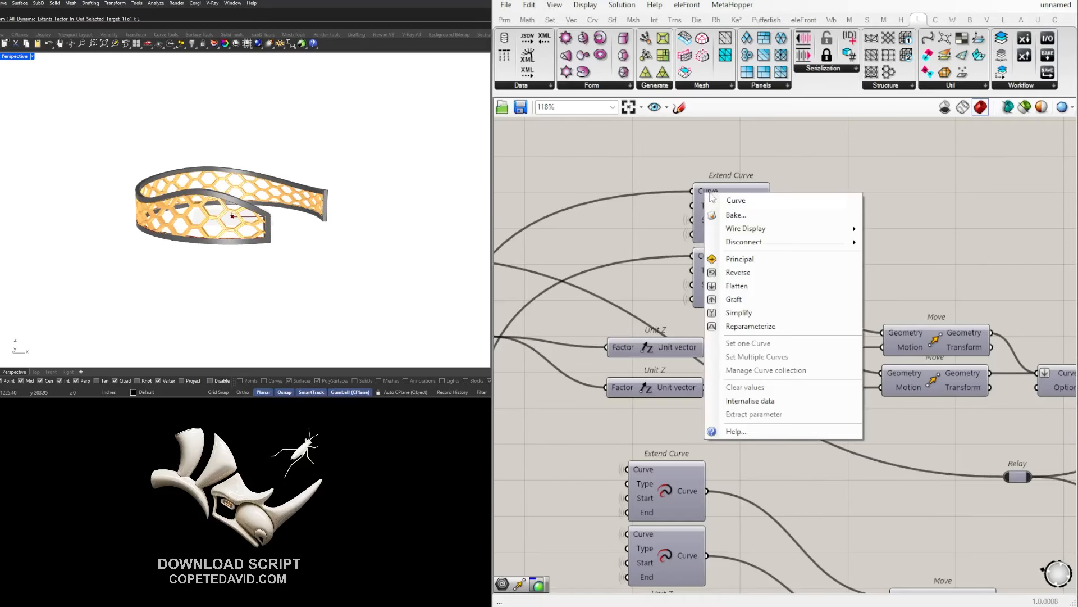
mouse_move(815, 228)
left_click(907, 258)
right_click(709, 256)
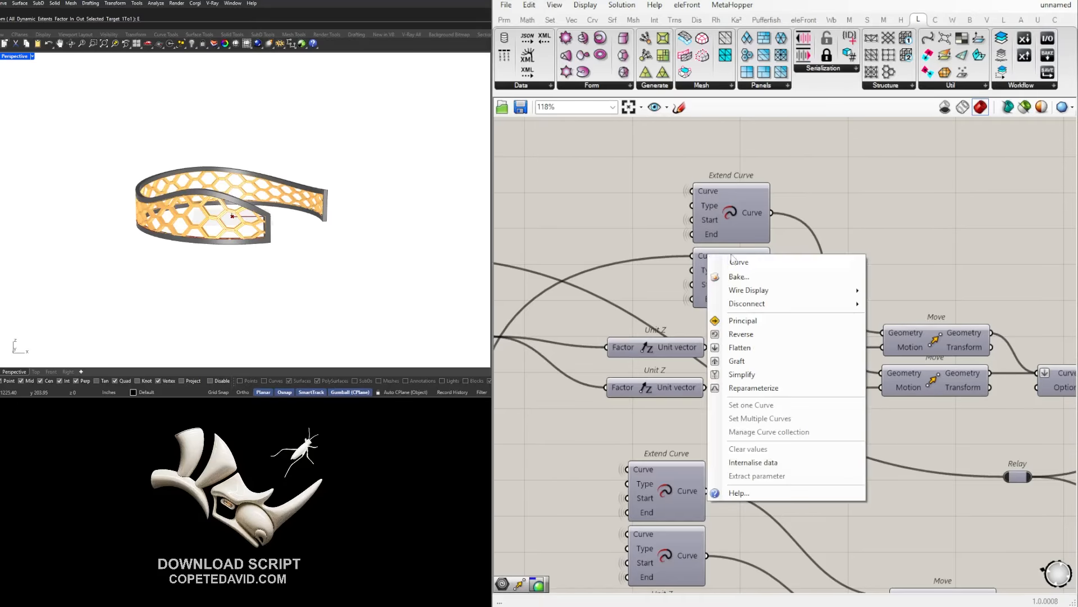
mouse_move(787, 288)
left_click(893, 318)
scroll(919, 289, "down", 3)
right_click_drag(732, 309, 775, 332)
scroll(776, 332, "up", 4)
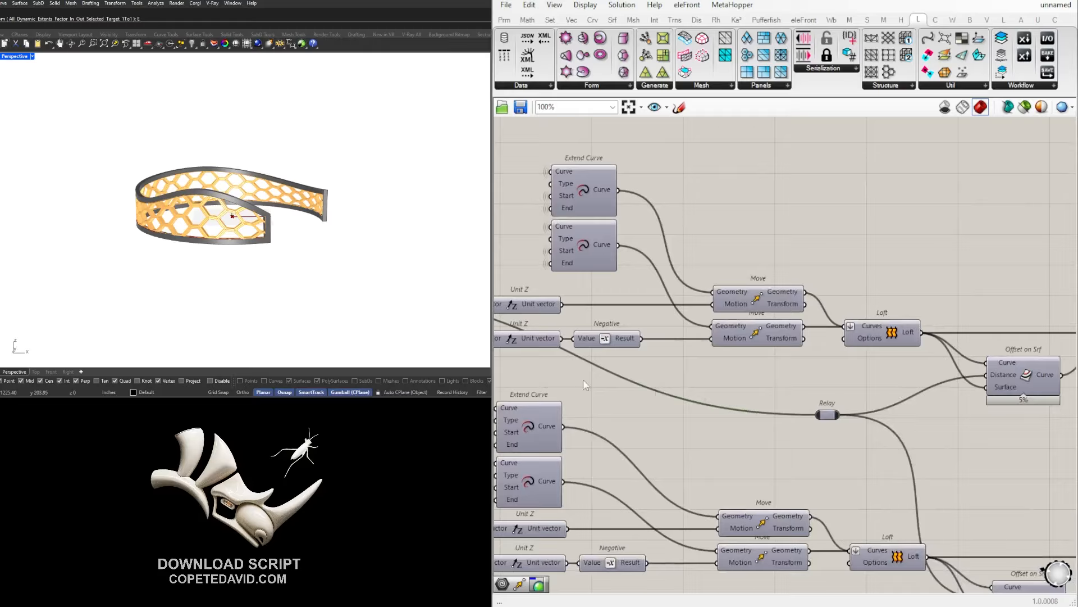
scroll(874, 406, "down", 3)
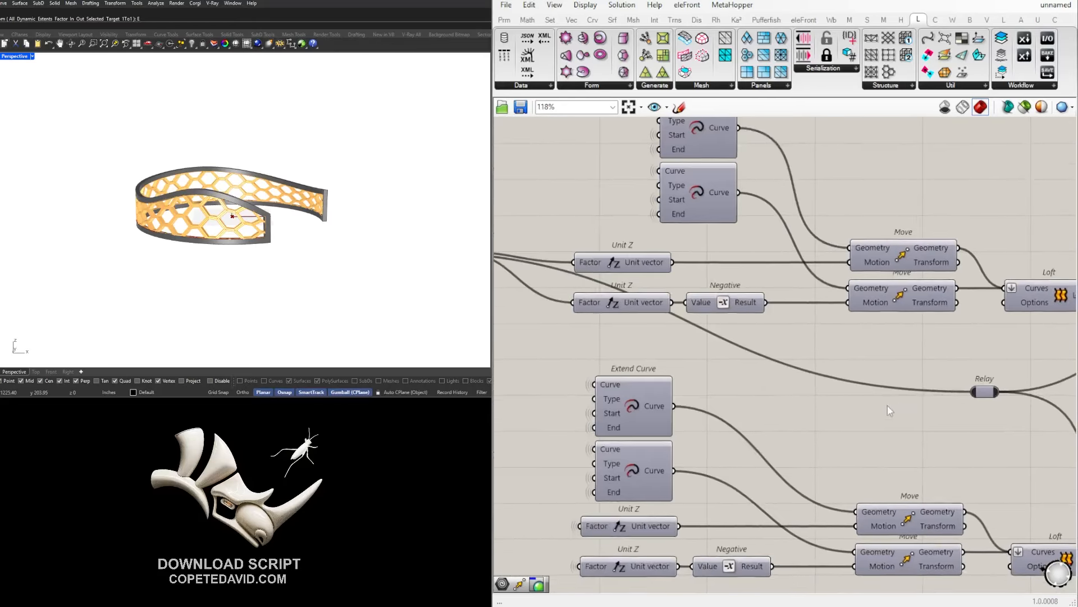
scroll(874, 406, "up", 2)
double_click(874, 406)
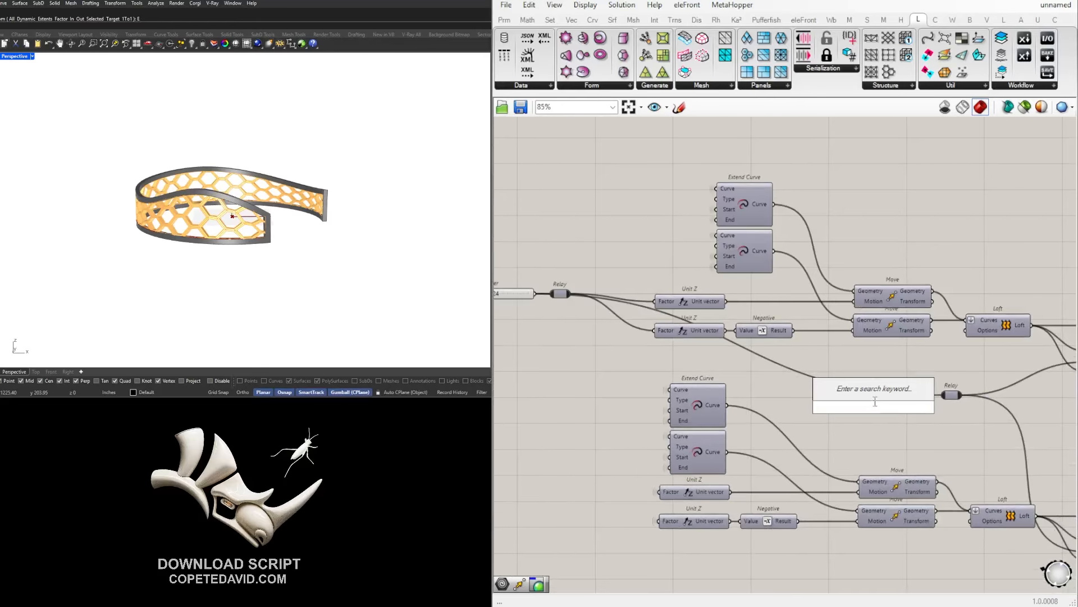
type("NUM")
left_click(1021, 404)
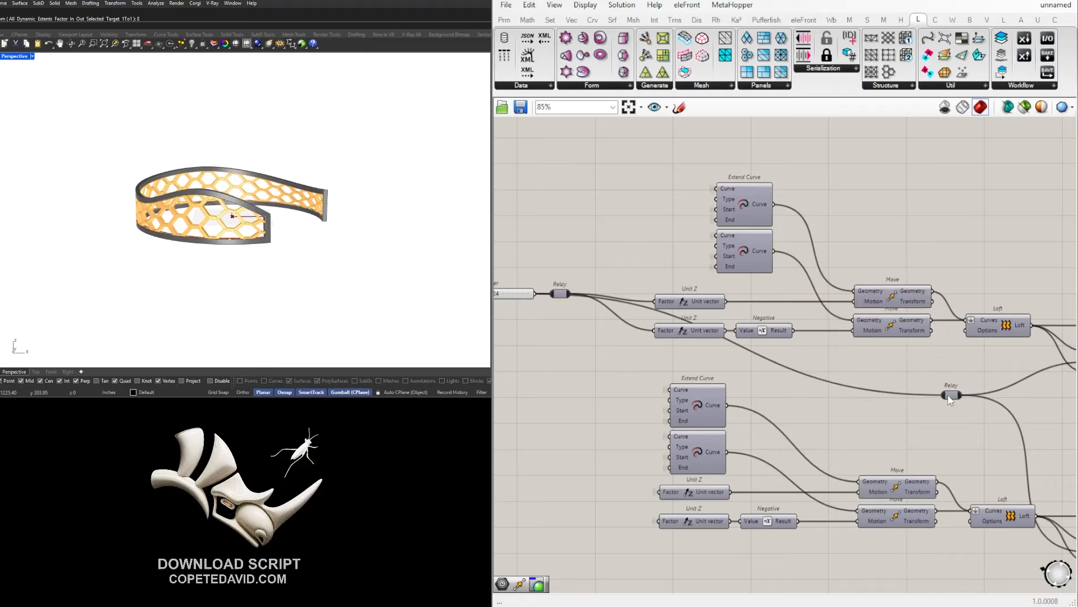
Delete the relay between the two border branches that feeds the Offset on Srf distances.
left_click(949, 396)
key("Delete")
scroll(946, 393, "down", 1)
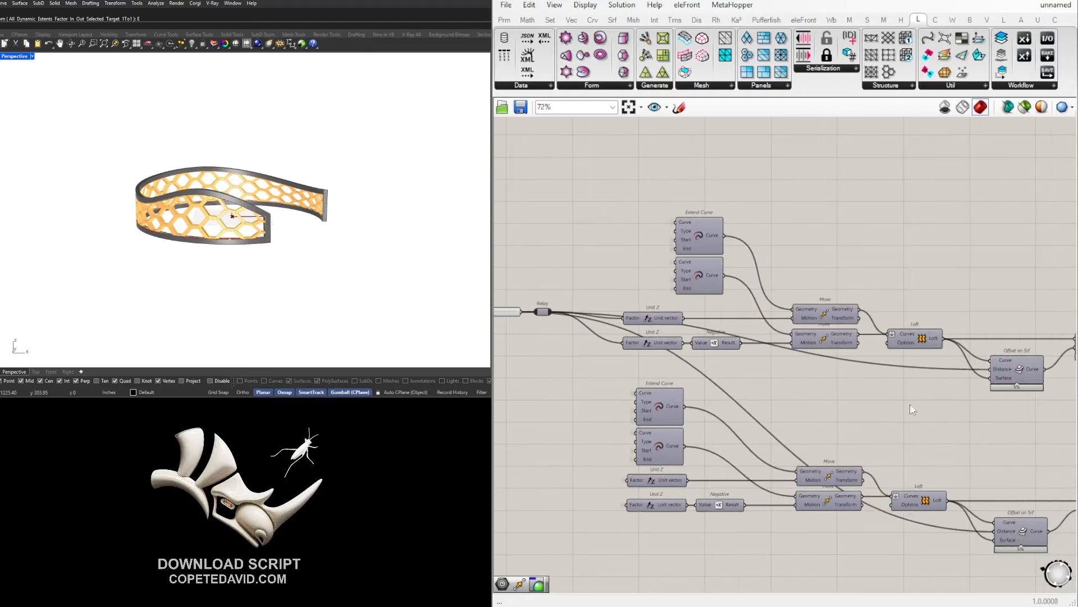
Hide the Distance input wires of both Offset on Srf components in the border branches.
right_click_drag(911, 404, 635, 365)
scroll(745, 492, "up", 4)
right_click(720, 486)
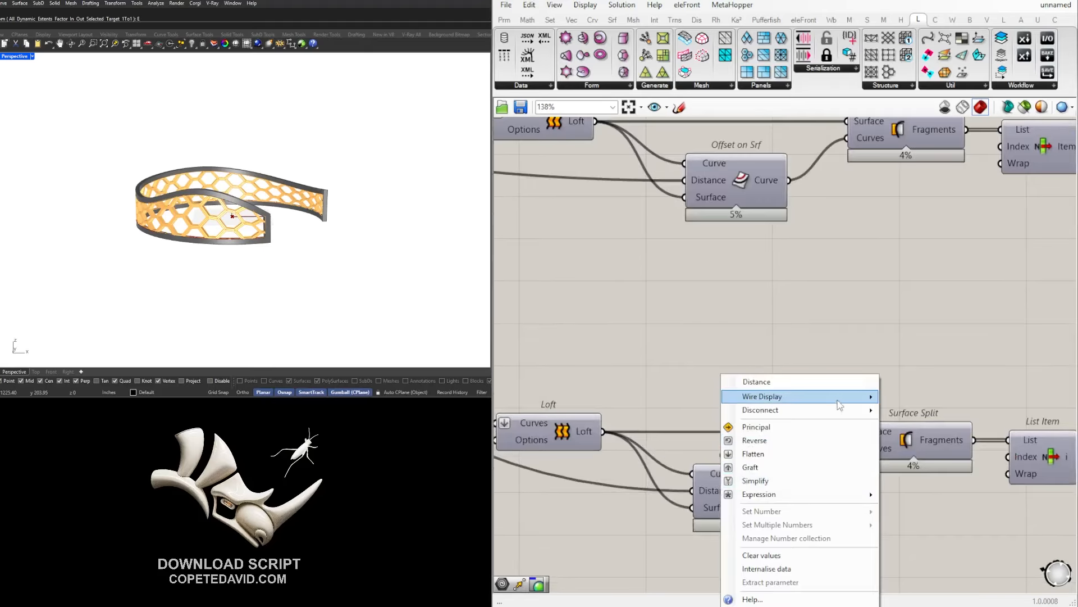
mouse_move(841, 396)
left_click(902, 426)
scroll(727, 337, "down", 3)
scroll(727, 265, "up", 4)
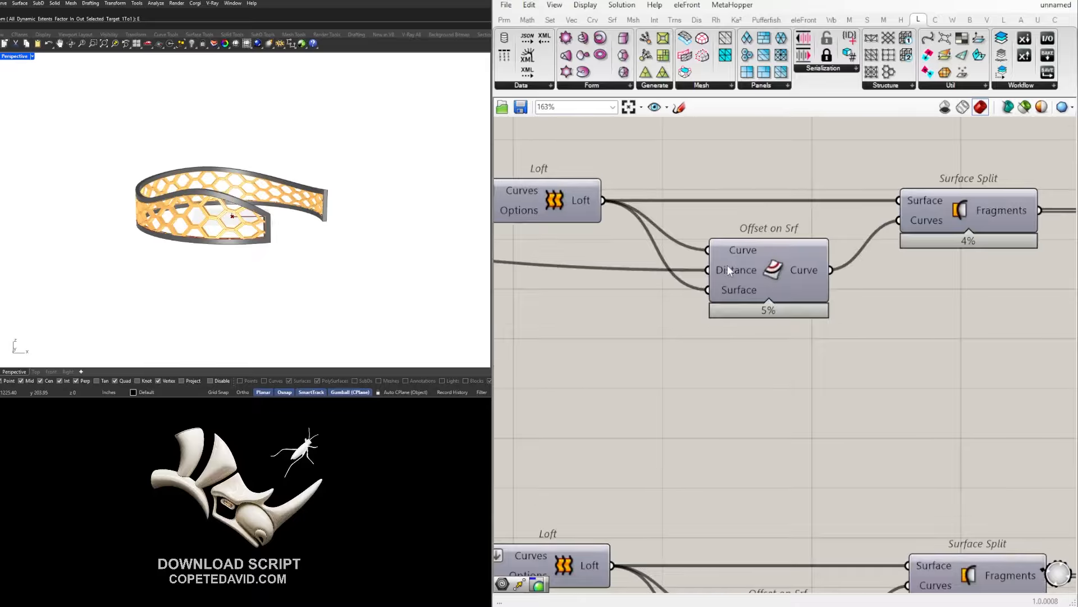
right_click(727, 264)
mouse_move(814, 289)
left_click(902, 301)
Align the border number slider and its relay with the first layer's upper Unit Z component.
scroll(905, 325, "down", 5)
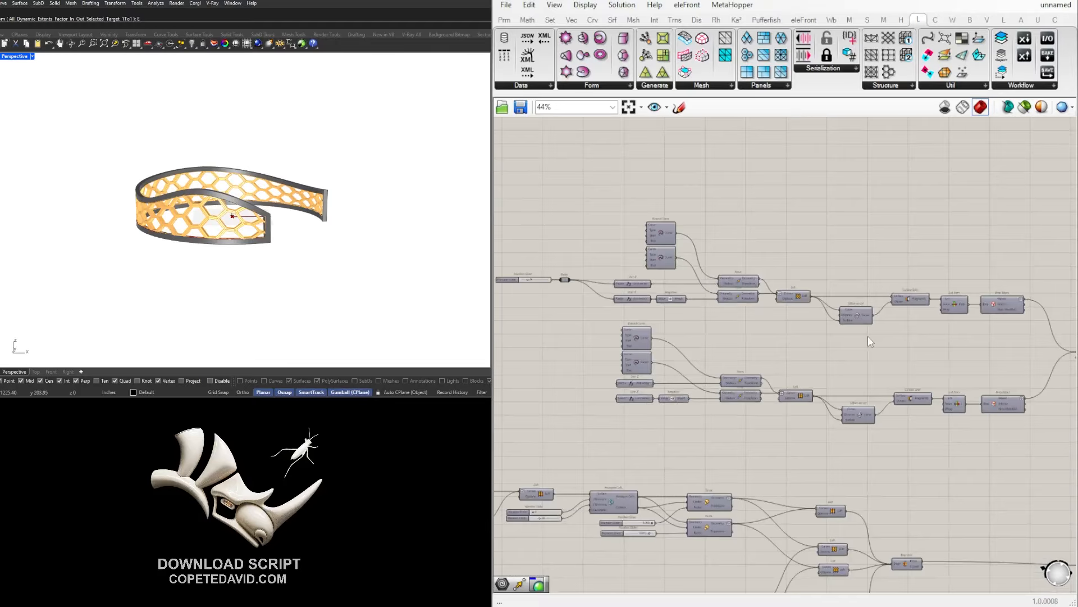
scroll(898, 349, "up", 5)
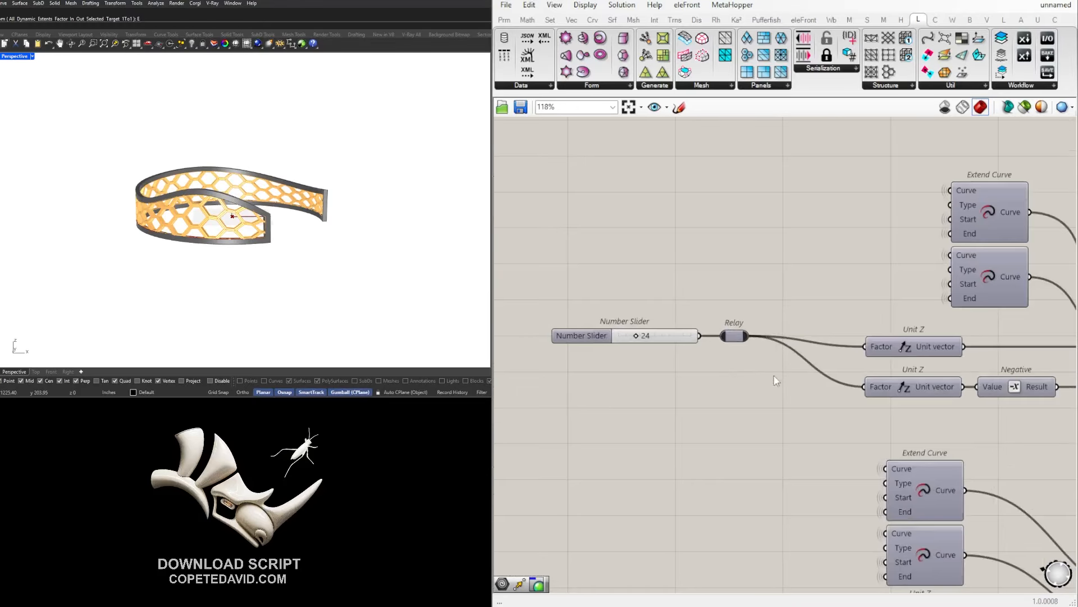
left_click_drag(774, 391, 619, 323)
scroll(760, 346, "up", 2)
left_click_drag(726, 333, 722, 351)
left_click(759, 303)
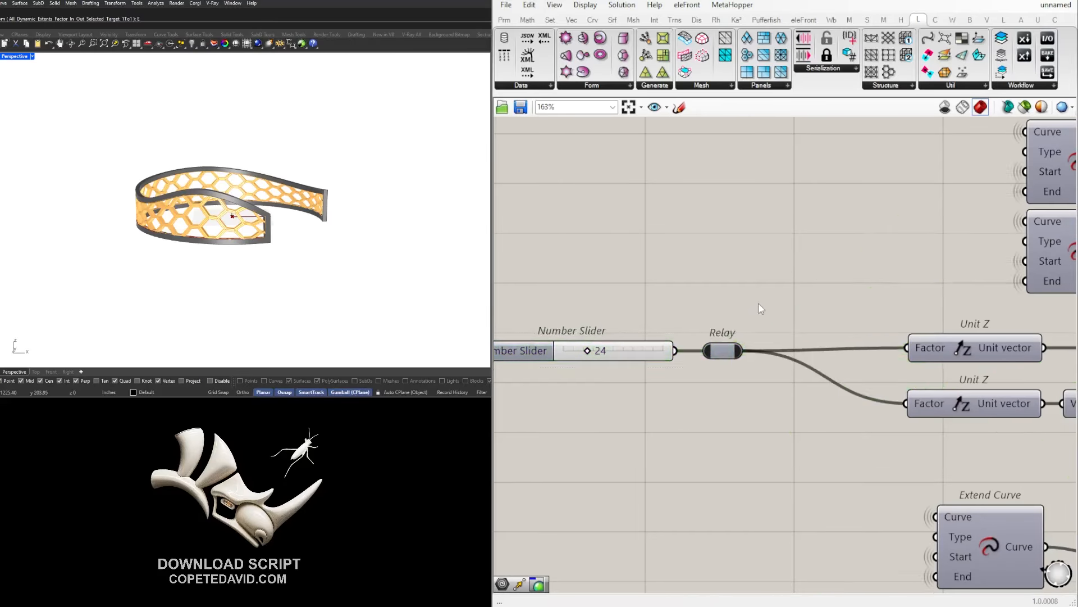
Move the first layer's two Extend Curve components over so they sit directly above their Unit Z components.
scroll(768, 354, "down", 6)
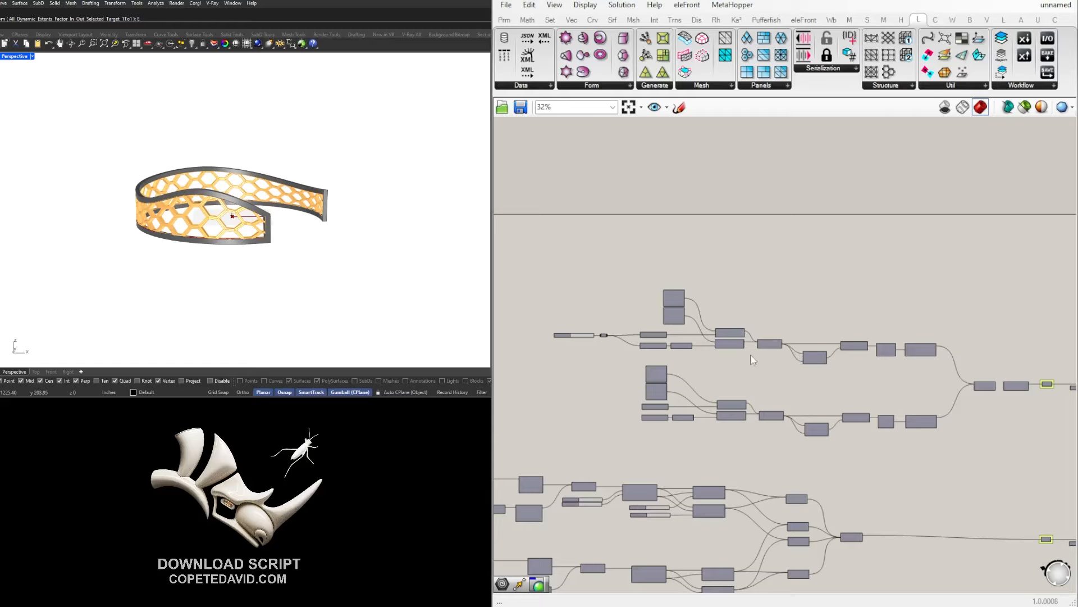
scroll(669, 331, "up", 1)
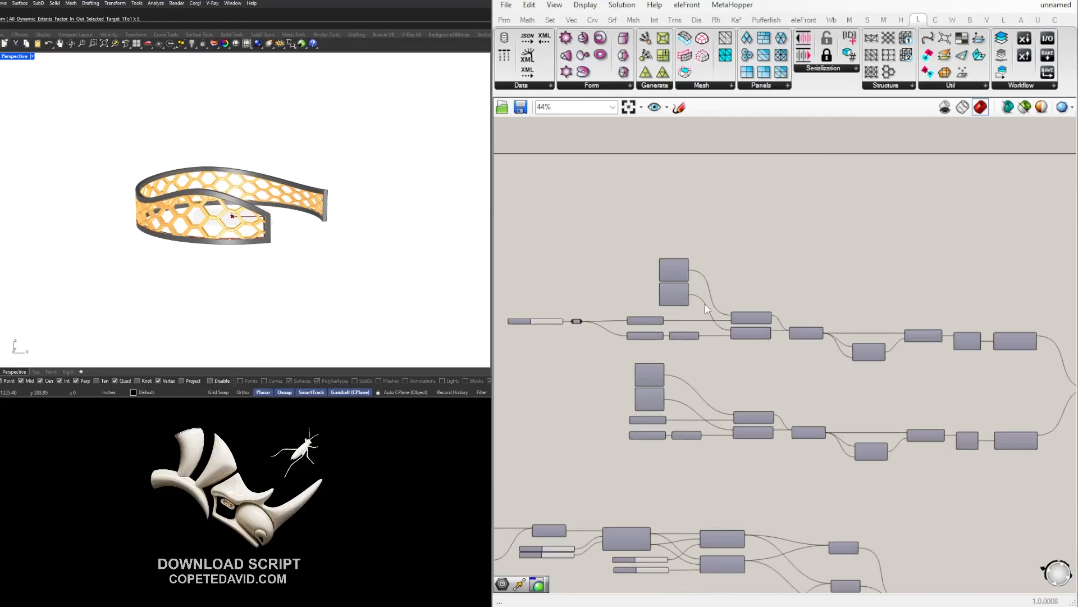
left_click_drag(707, 309, 649, 271)
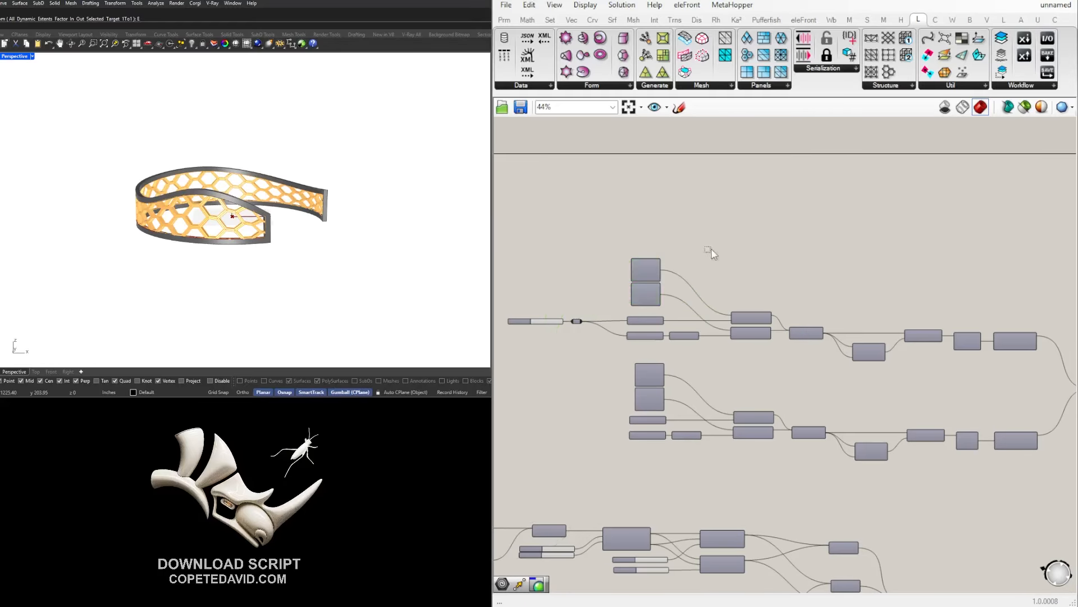
Add a Curve parameter beside the relay at the start of the second layer's lattice branch.
scroll(788, 265, "down", 1)
scroll(955, 344, "down", 2)
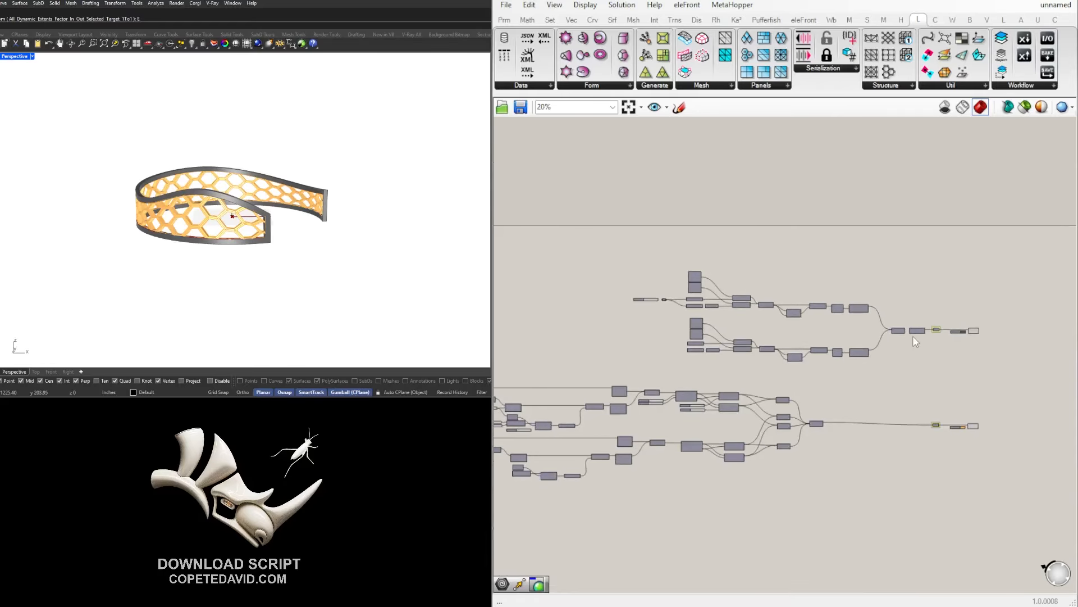
scroll(724, 441, "up", 5)
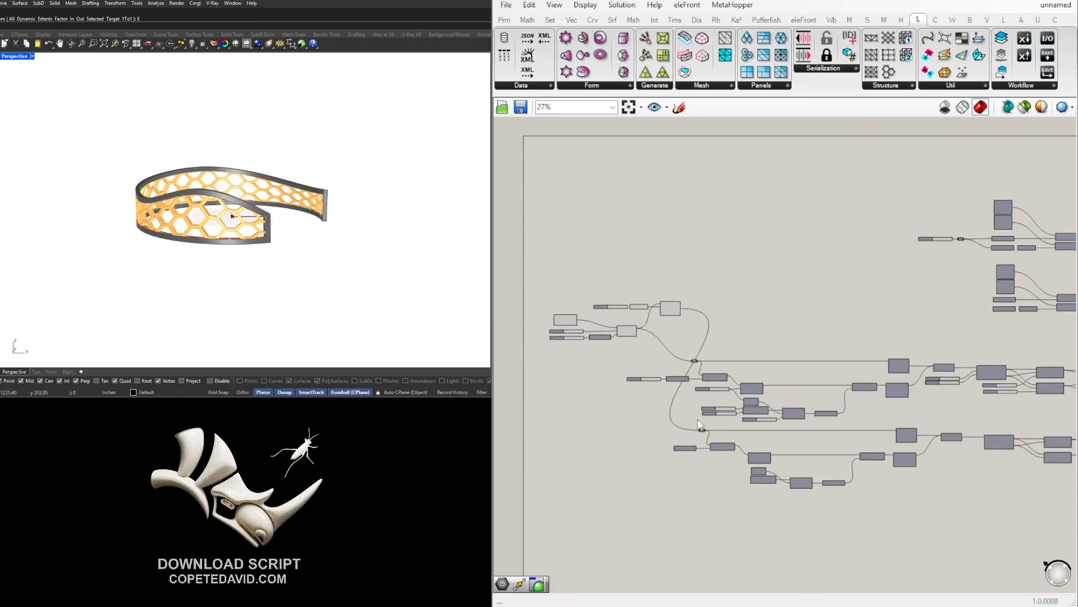
left_click(723, 440)
scroll(724, 440, "down", 2)
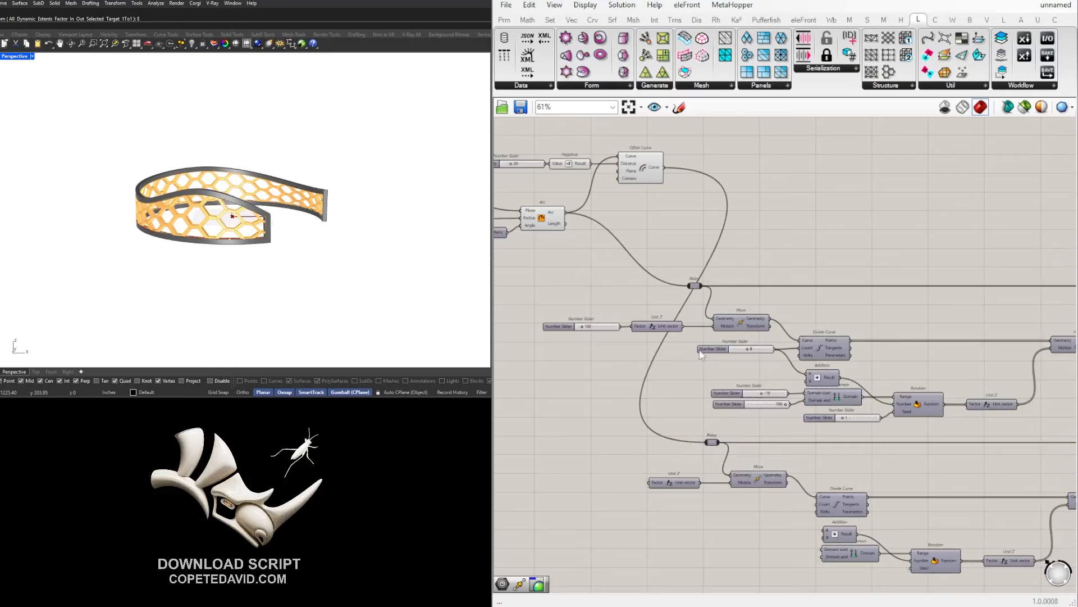
scroll(674, 464, "up", 3)
left_click(673, 463)
double_click(674, 463)
type("CUR")
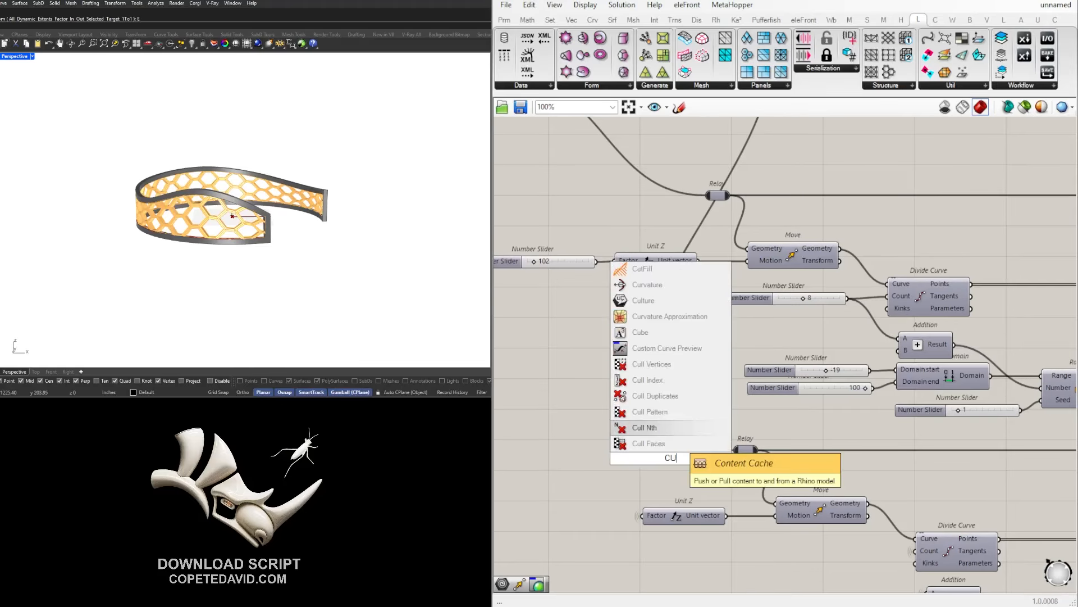
left_click(672, 411)
Connect the Offset Curve output to the new Curve parameter beside the second layer's relay.
scroll(666, 383, "down", 3)
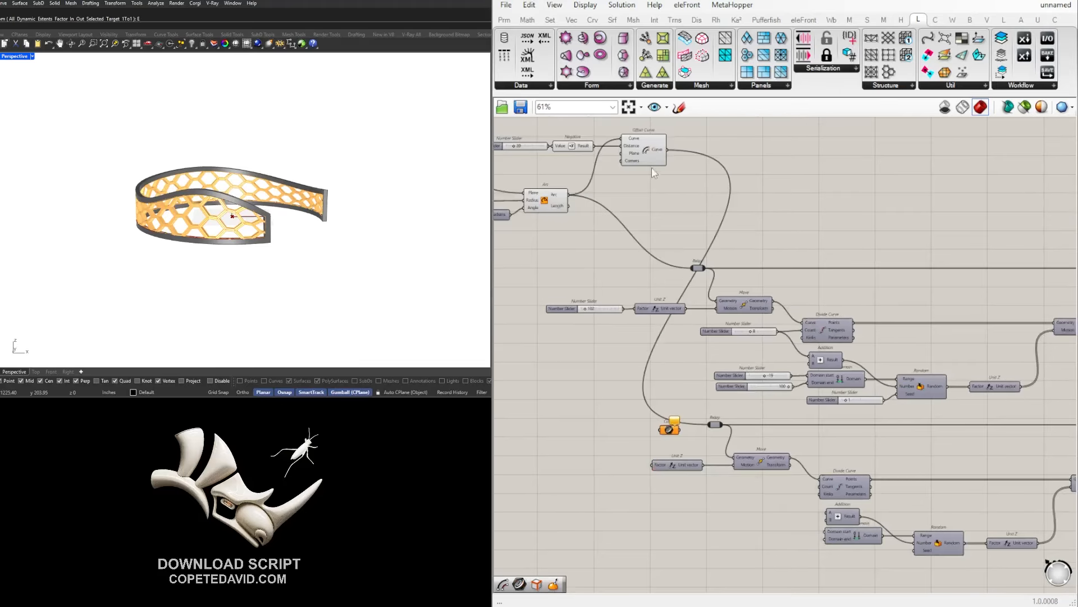
left_click_drag(667, 150, 673, 426)
scroll(675, 425, "up", 3)
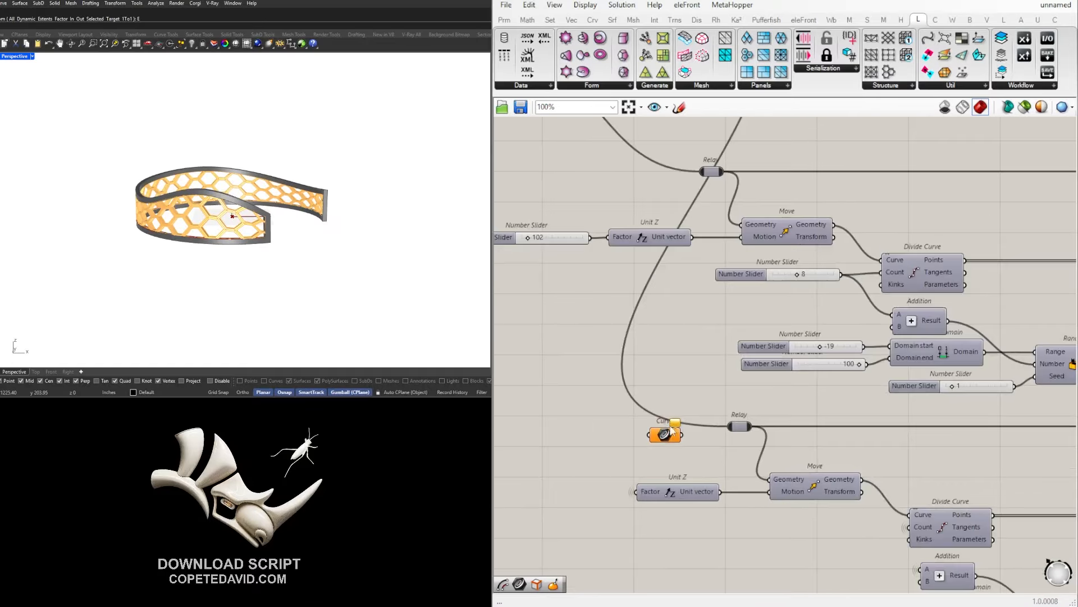
scroll(660, 344, "down", 3)
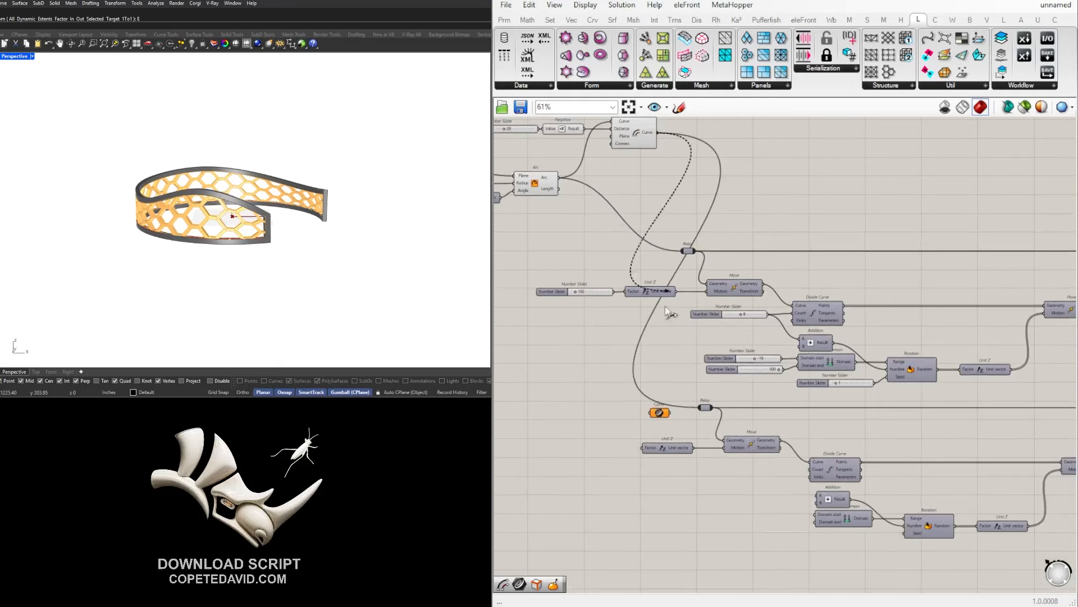
Feed the Offset Curve output through the new Curve parameter into the lower relay, and place the parameter just beside that relay.
left_click_drag(669, 312, 658, 413)
scroll(672, 410, "up", 3)
scroll(625, 404, "down", 3)
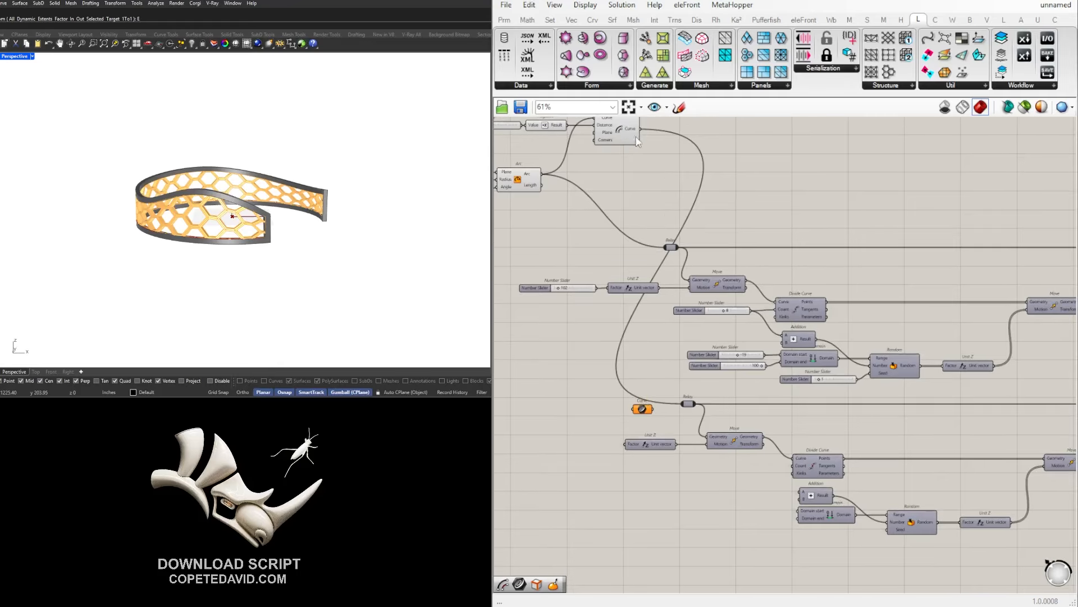
left_click_drag(659, 350, 635, 410)
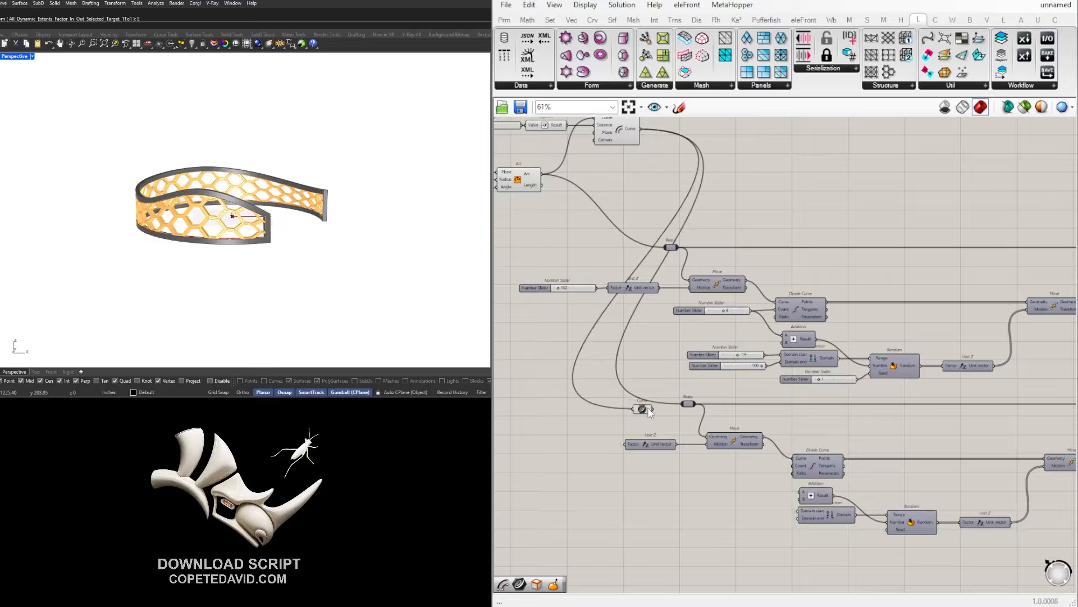
scroll(650, 413, "up", 3)
key("ctrl+z")
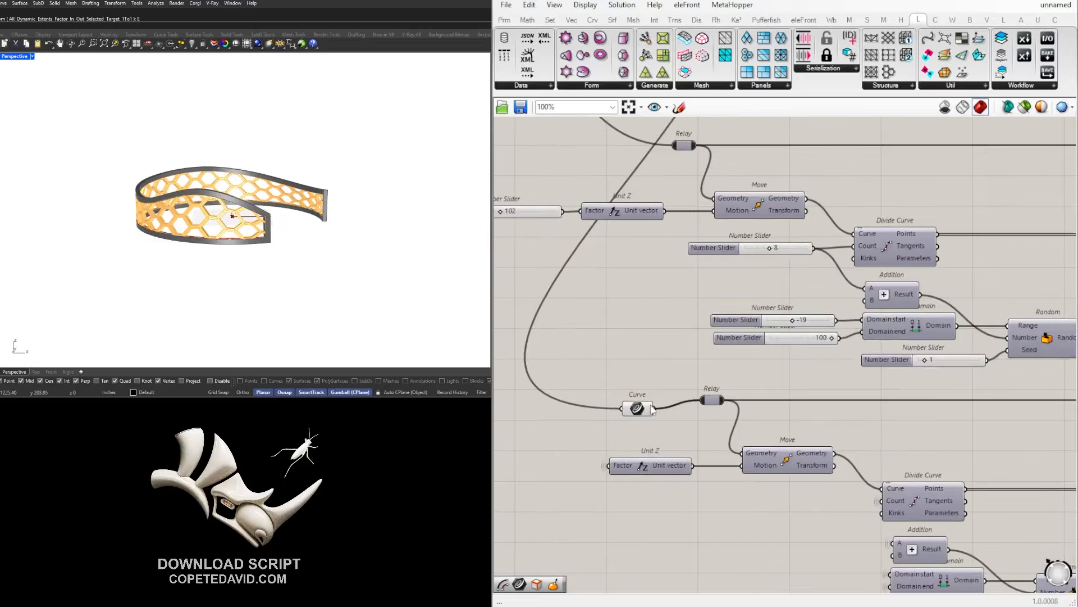
left_click_drag(649, 408, 669, 400)
Set the wire display of the Curve parameter beside the lower relay to hidden.
right_click(670, 400)
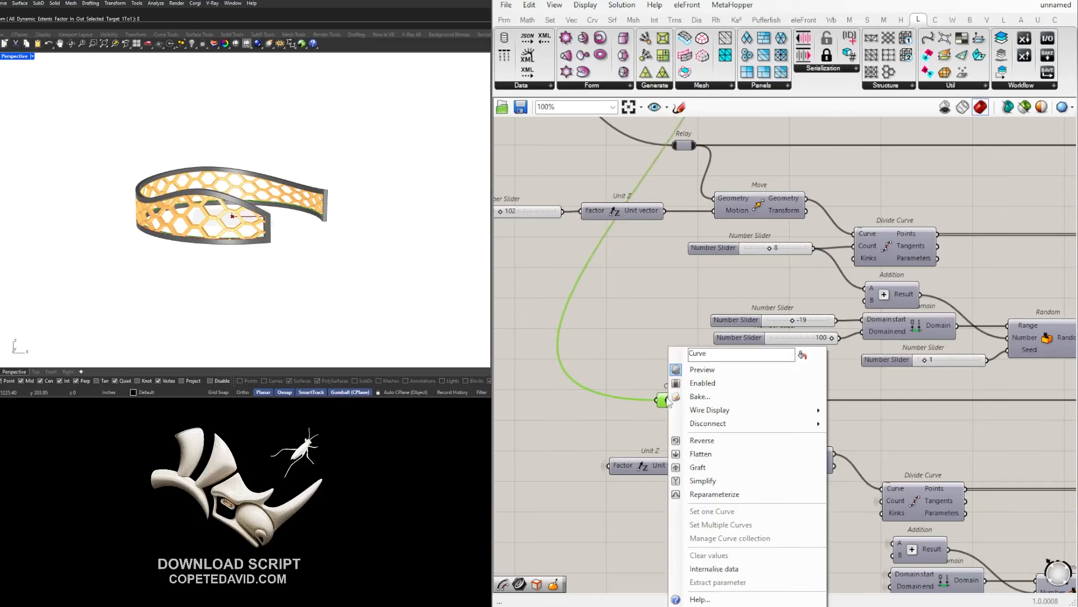
mouse_move(708, 409)
left_click(849, 437)
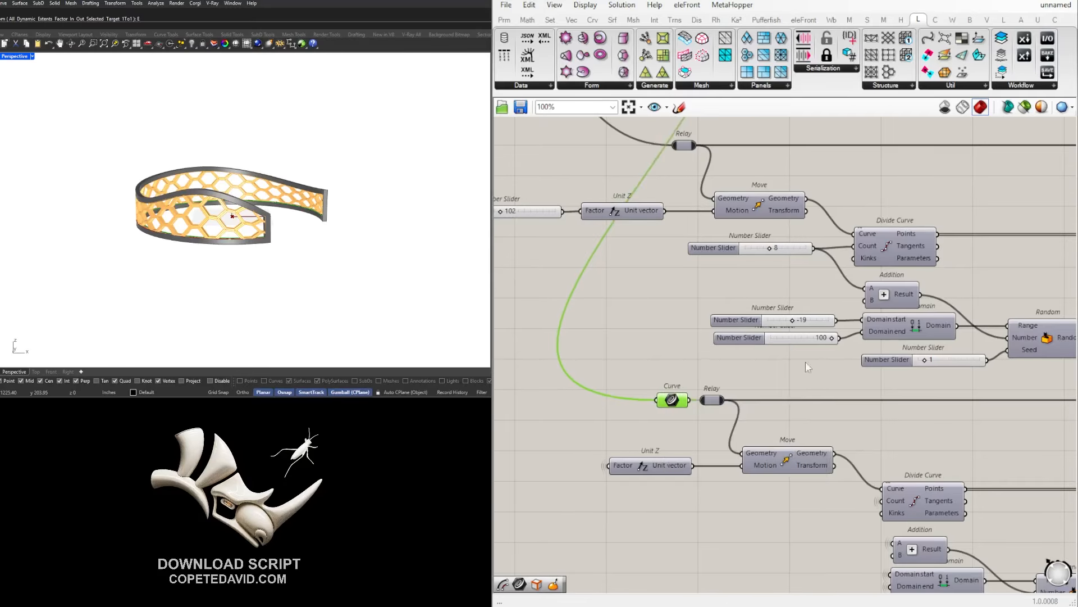
left_click(720, 312)
Examine the layout of the whole definition, including the Extend Curve branches, the shared slider and relay, and the arc components.
scroll(720, 312, "down", 8)
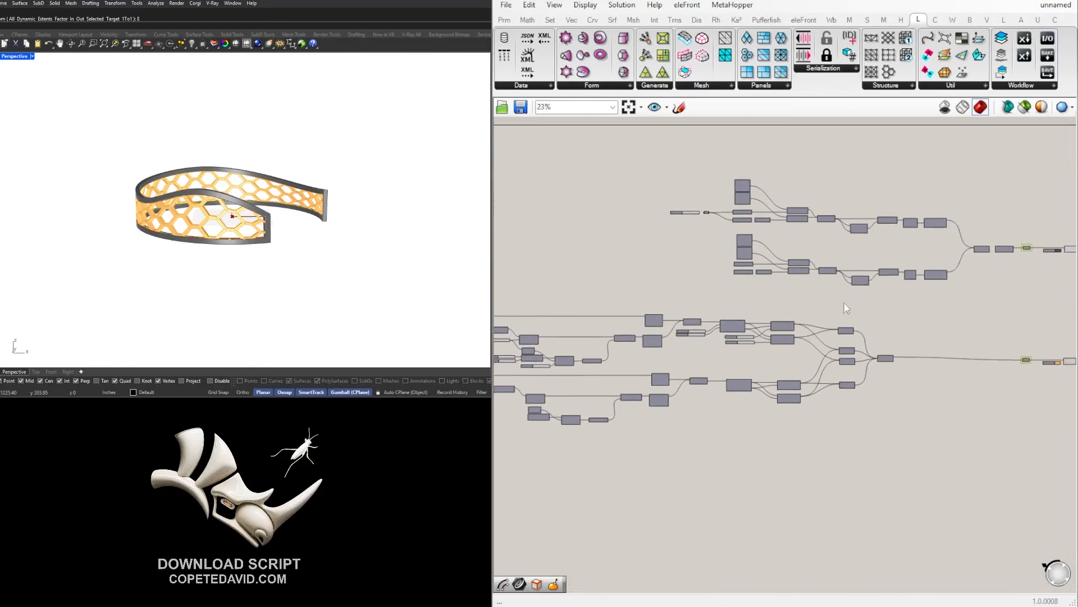
left_click_drag(986, 308, 681, 265)
scroll(651, 262, "up", 4)
left_click(590, 289)
scroll(594, 293, "up", 2)
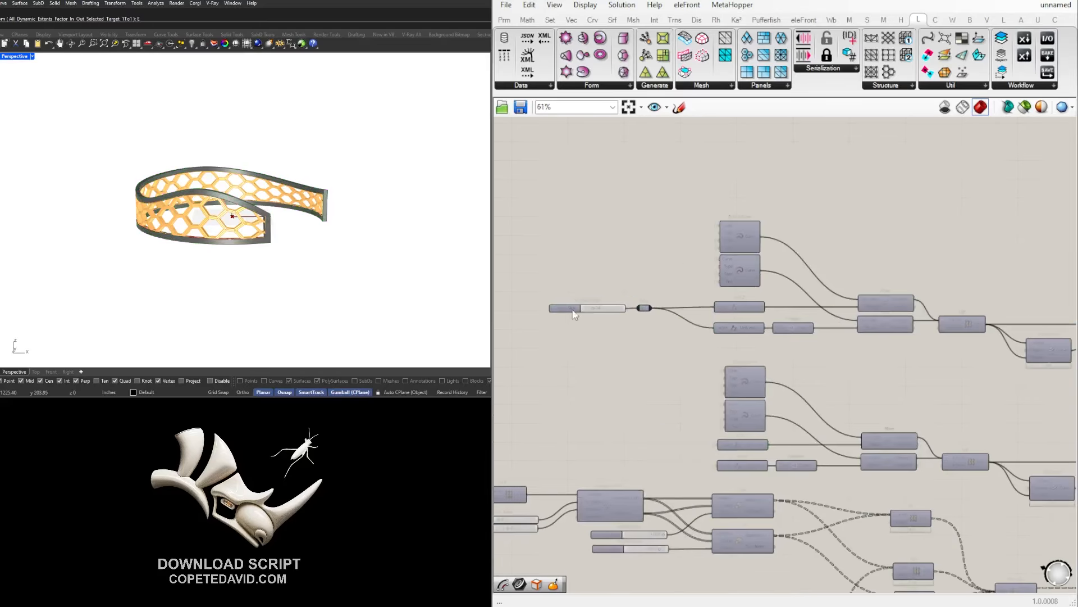
scroll(575, 311, "up", 3)
left_click(544, 307)
left_click(670, 271)
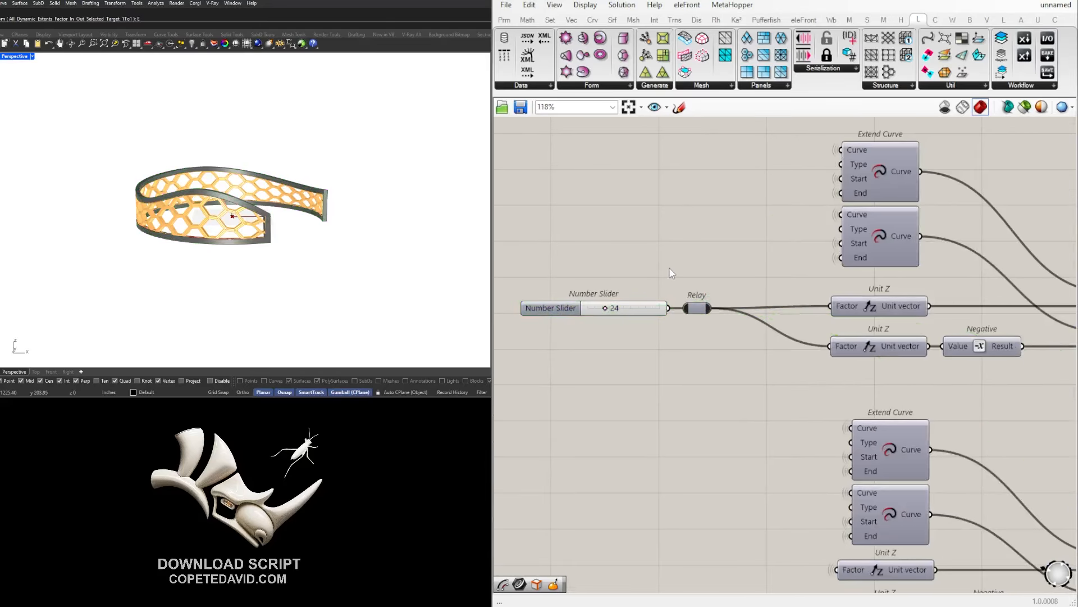
scroll(670, 273, "down", 6)
left_click_drag(1052, 472, 646, 257)
scroll(686, 321, "up", 2)
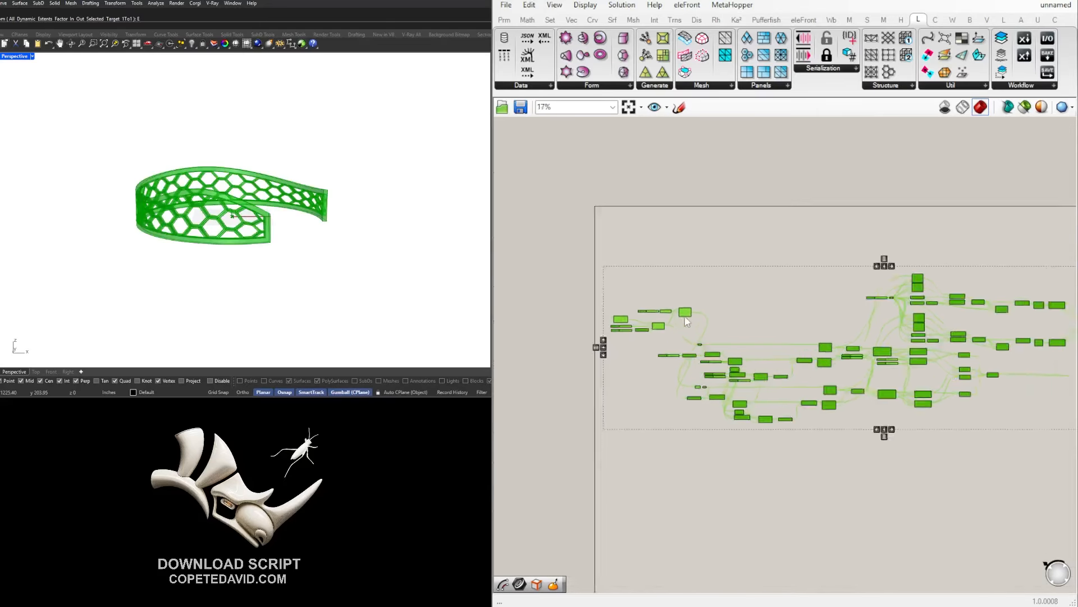
scroll(686, 322, "up", 2)
left_click_drag(566, 293, 711, 353)
scroll(683, 371, "up", 2)
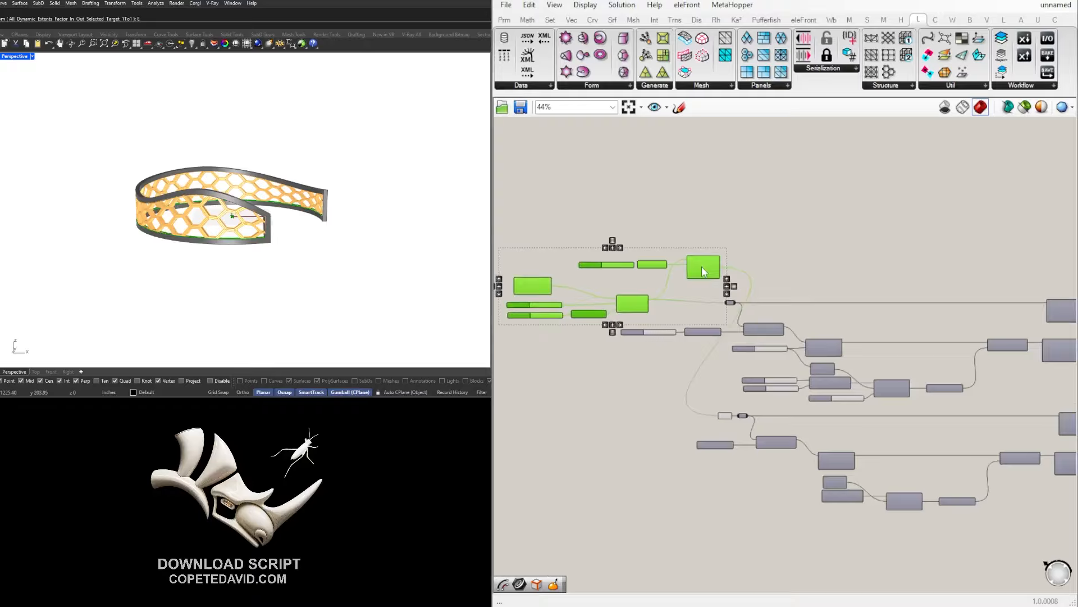
left_click(709, 242)
scroll(680, 234, "down", 6)
right_click_drag(881, 355, 786, 355)
left_click_drag(950, 408, 508, 194)
scroll(611, 263, "up", 3)
left_click(640, 264)
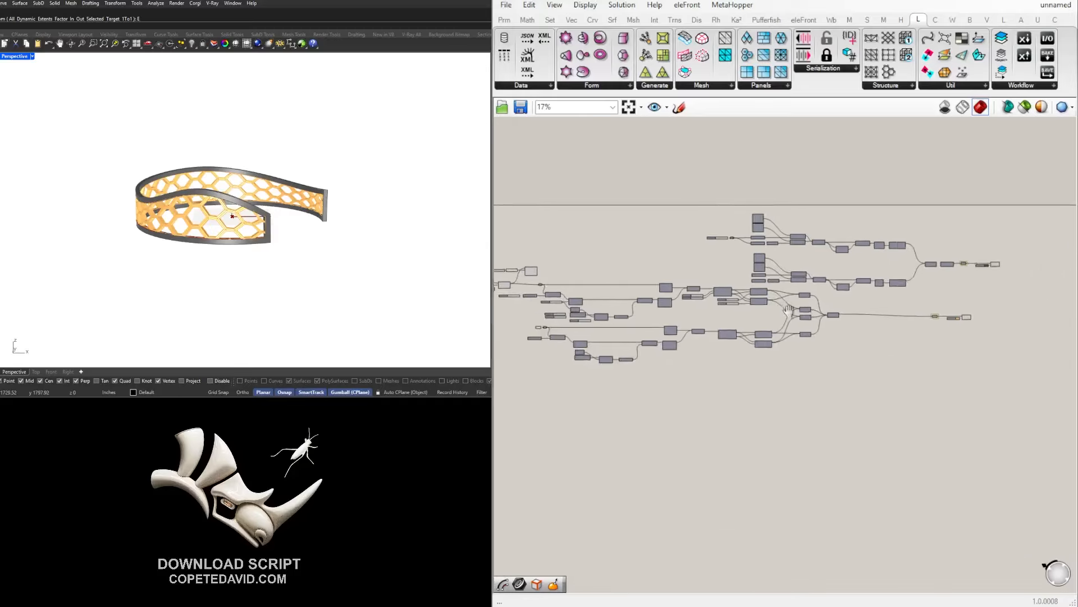
Rename the number slider feeding the Arc radius as SIZE and put it in its own group.
scroll(587, 298, "up", 6)
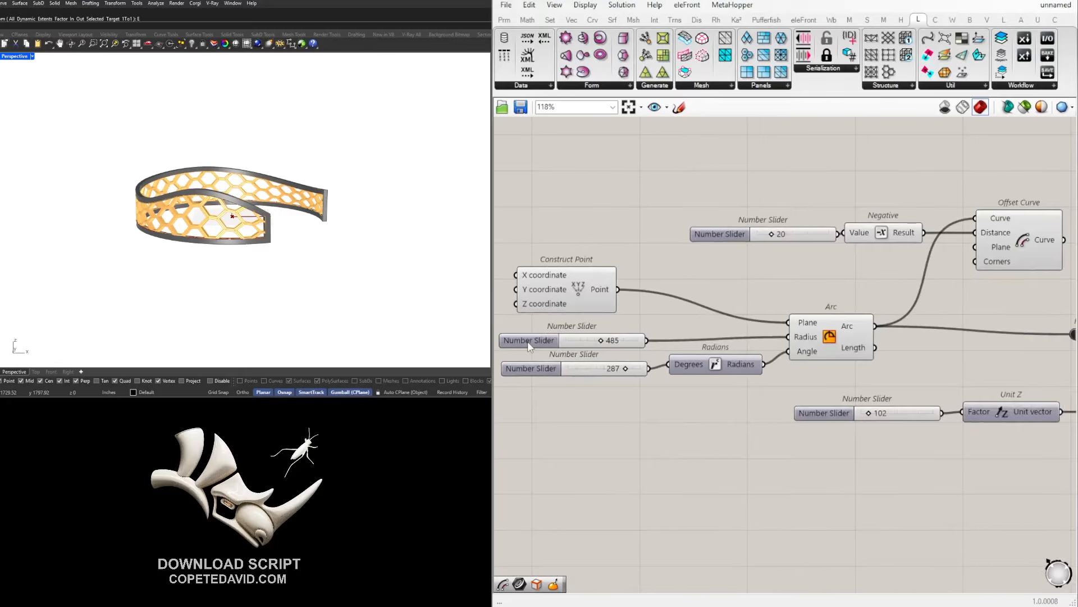
right_click(527, 342)
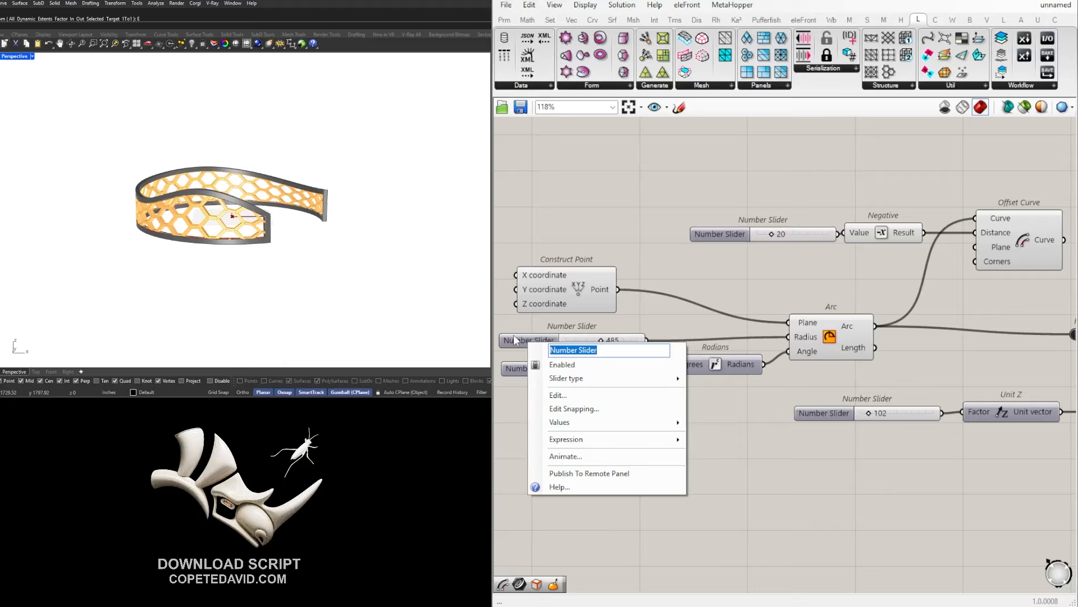
type("Sl")
key("Return")
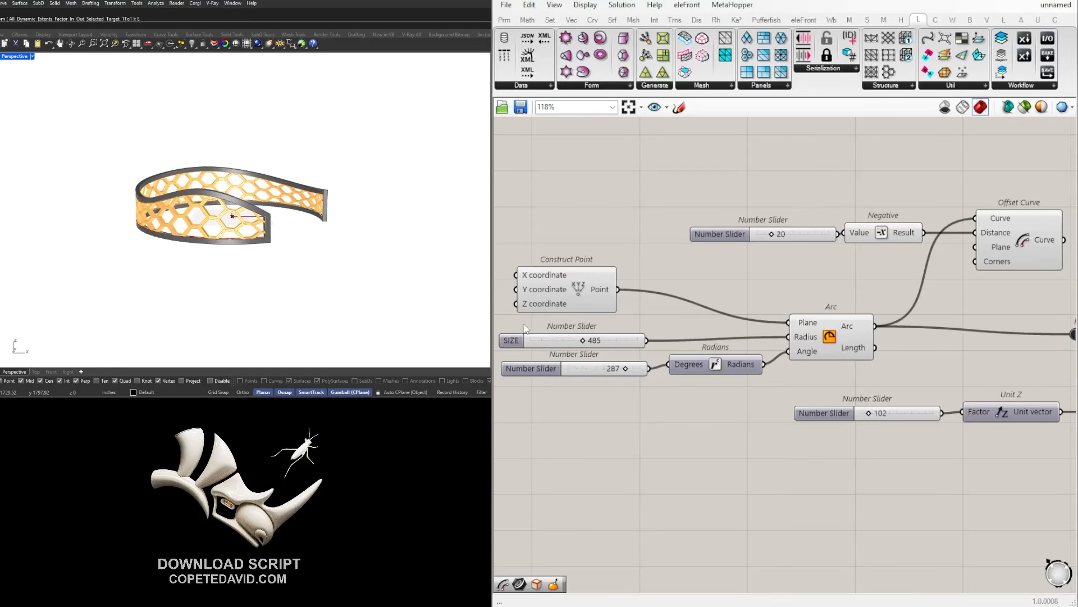
left_click(519, 340)
Rename the slider feeding the arc's degrees-to-radians component as ANGLE and put it in its own group.
left_click(525, 370)
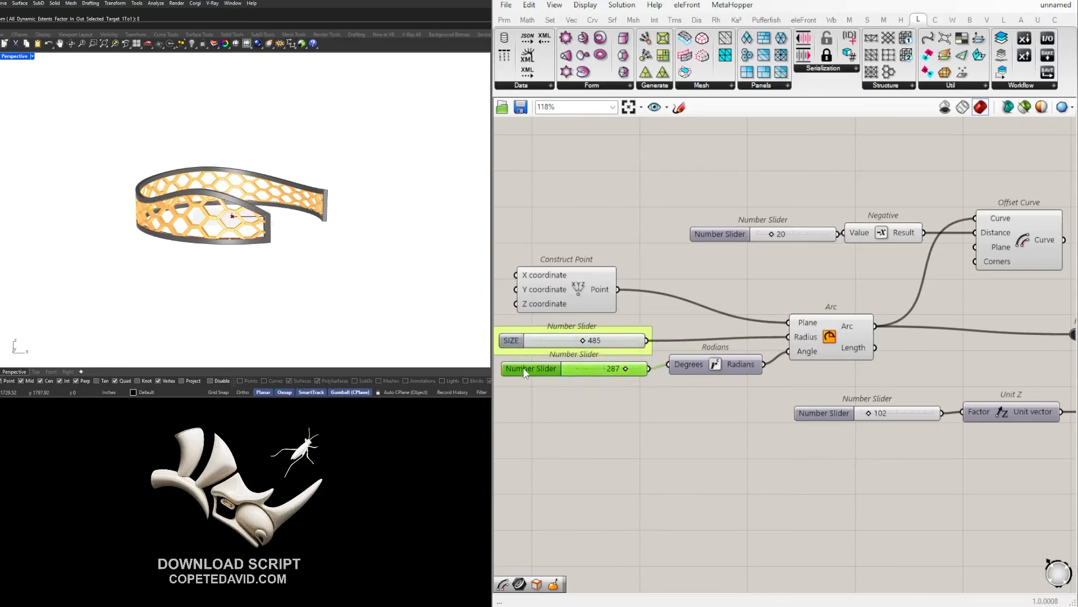
right_click(535, 367)
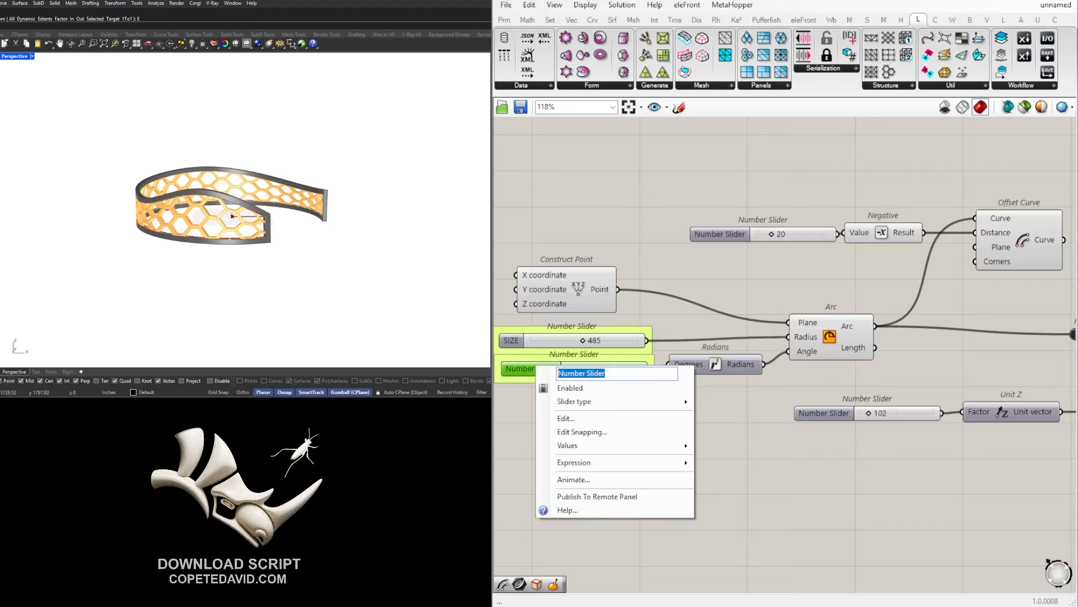
key("Return")
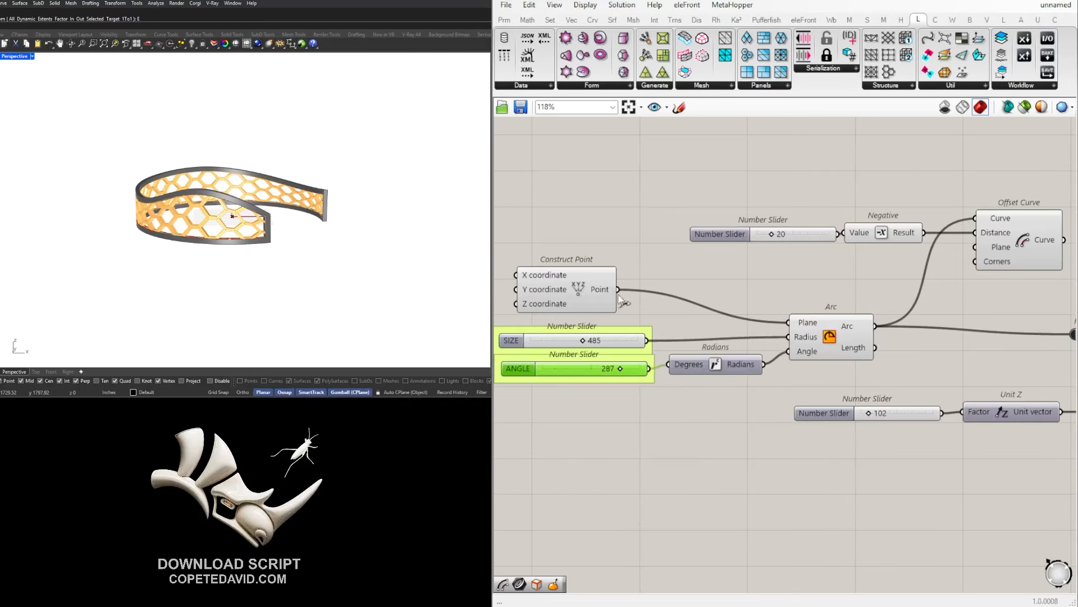
scroll(780, 211, "down", 2)
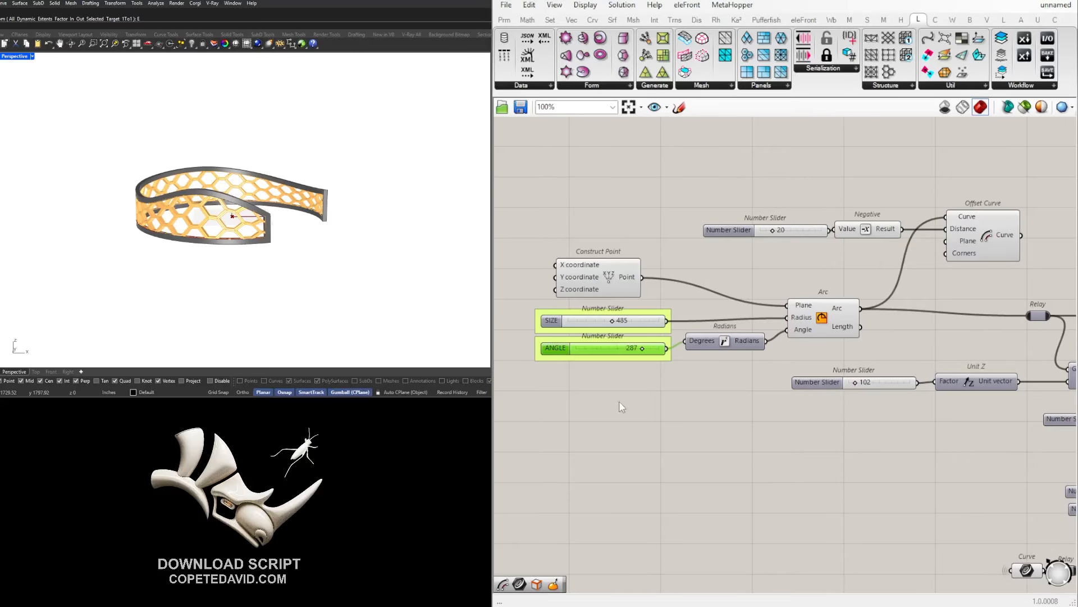
left_click(684, 375)
Rename the slider feeding the Negative component of the offset distance as DEPTH and group it.
right_click_drag(685, 375, 637, 357)
scroll(646, 352, "down", 2)
scroll(669, 334, "up", 4)
left_click(674, 336)
scroll(634, 346, "down", 2)
right_click_drag(557, 363, 652, 340)
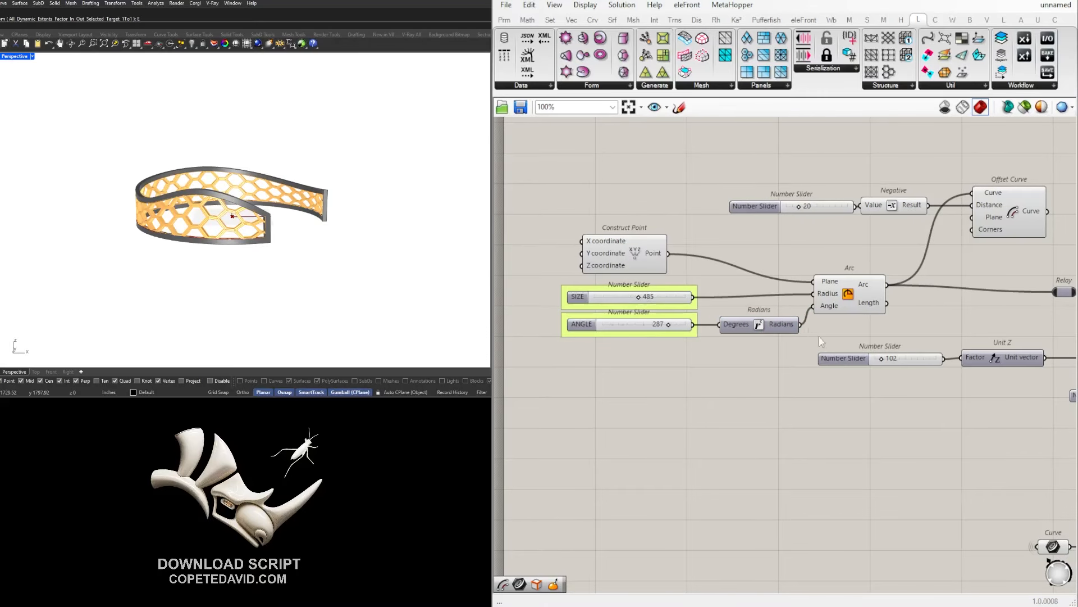
scroll(819, 336, "down", 3)
scroll(764, 282, "up", 5)
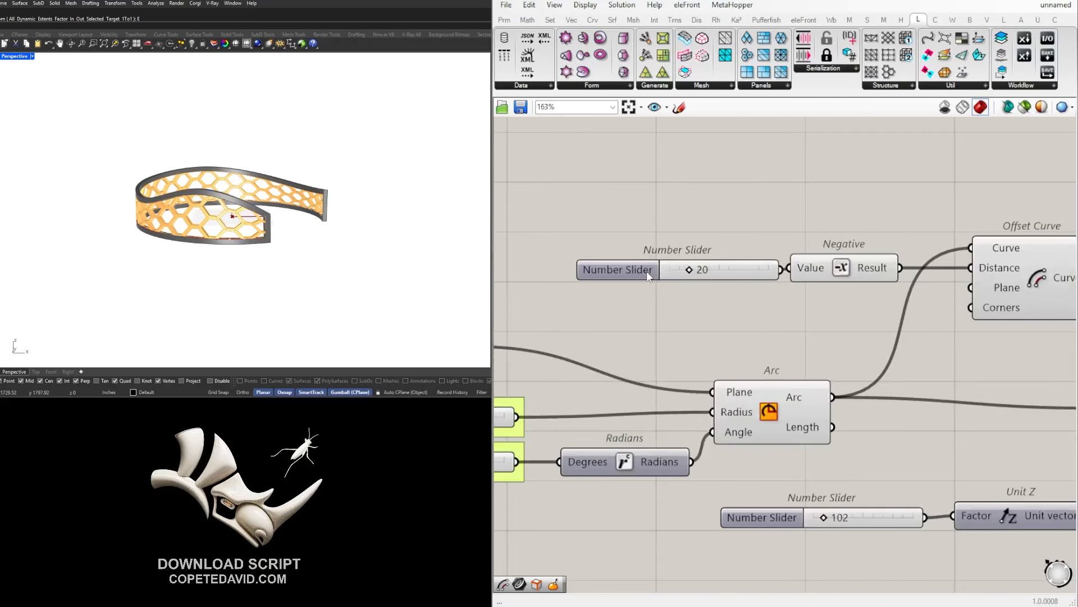
right_click(647, 273)
type("DEPTH")
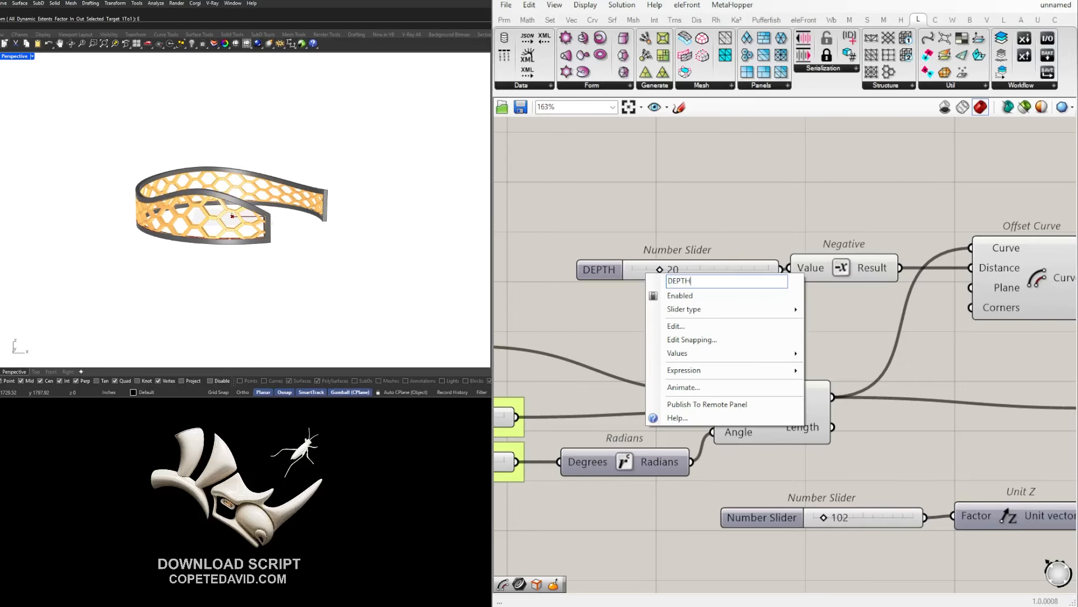
key("Return")
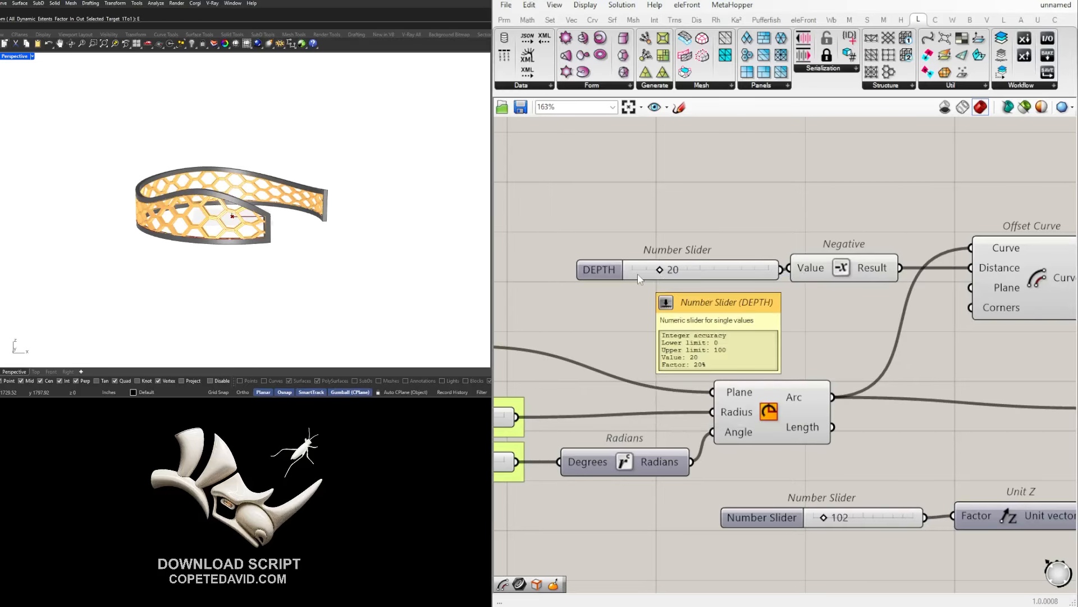
left_click(591, 270)
key("ctrl+g")
Rename the slider driving the upper Unit Z vector as HEIGHT.
scroll(740, 424, "down", 2)
right_click_drag(740, 424, 646, 312)
right_click_drag(770, 395, 594, 392)
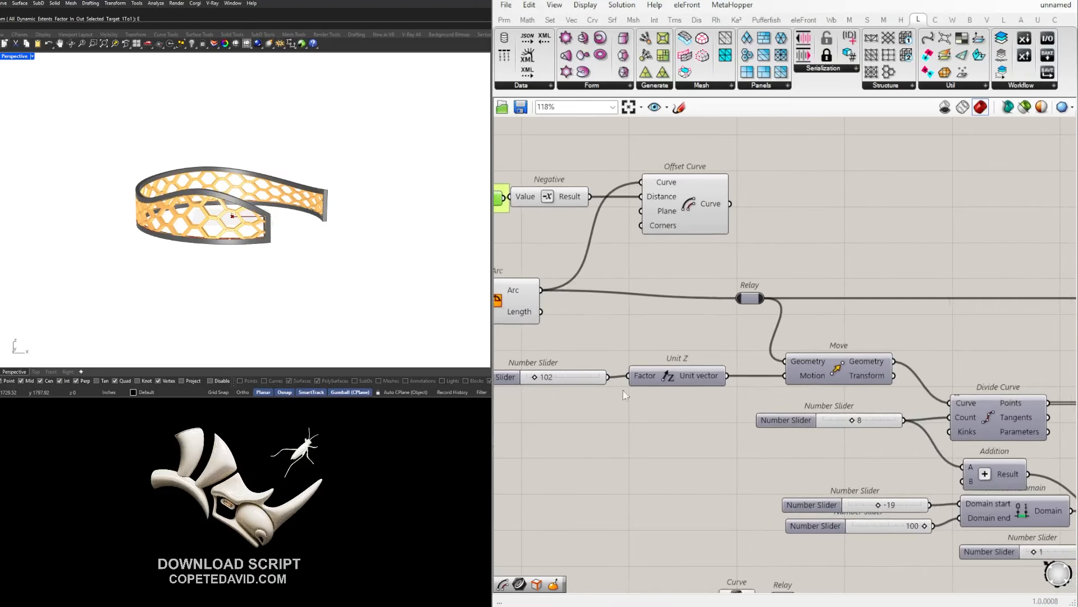
right_click(513, 380)
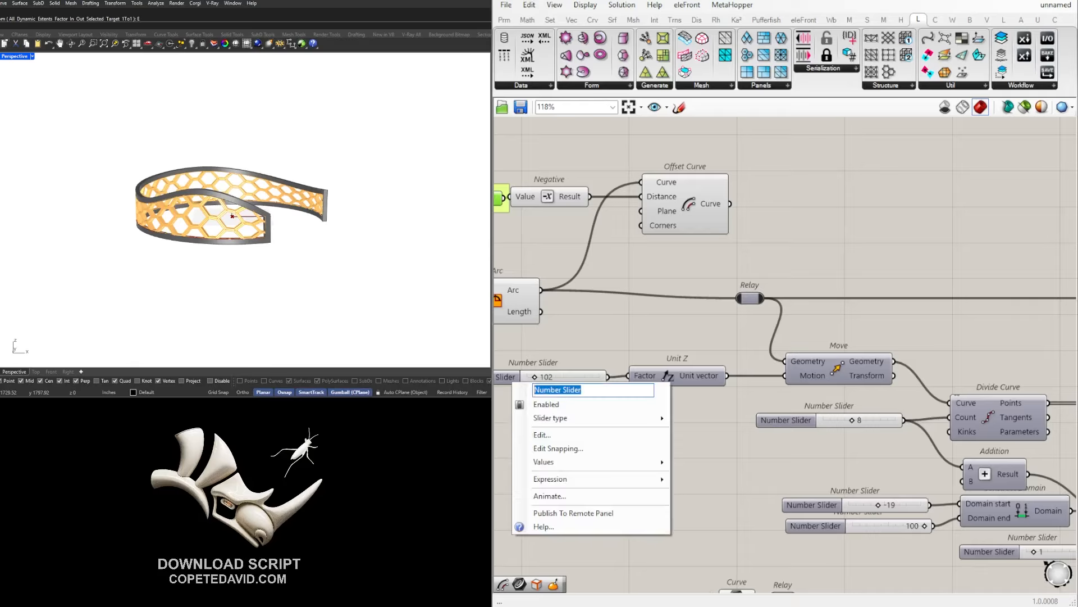
type("HEIGHT")
key("Return")
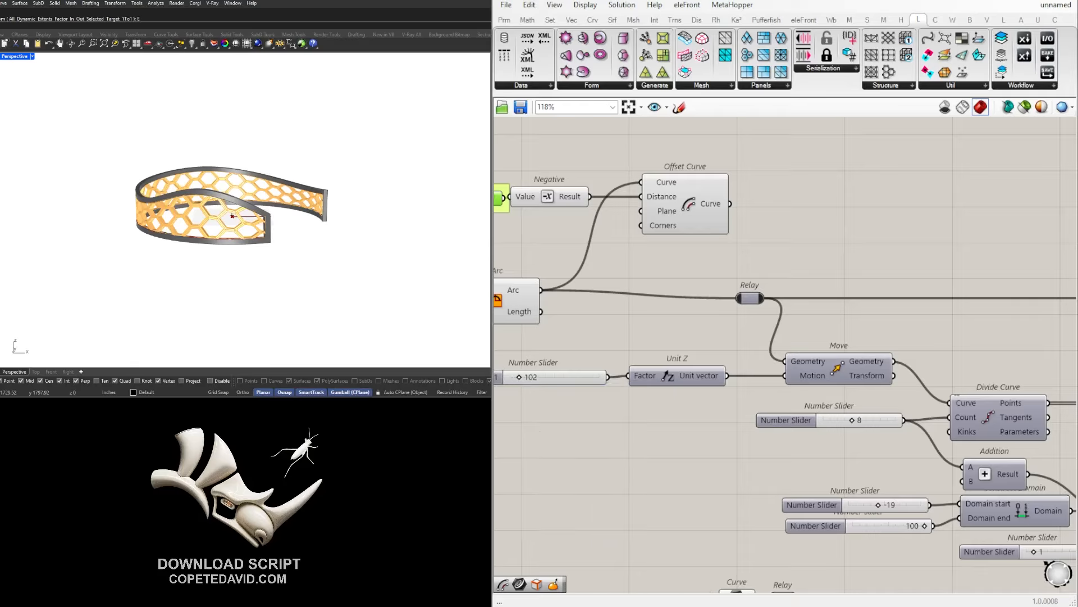
right_click_drag(644, 375, 763, 357)
left_click(600, 363)
Rename the slider feeding the upper Divide Curve count as DIVISIONS and put it in its own group.
scroll(1018, 441, "down", 1)
right_click_drag(1017, 441, 721, 408)
scroll(637, 376, "up", 3)
right_click(617, 371)
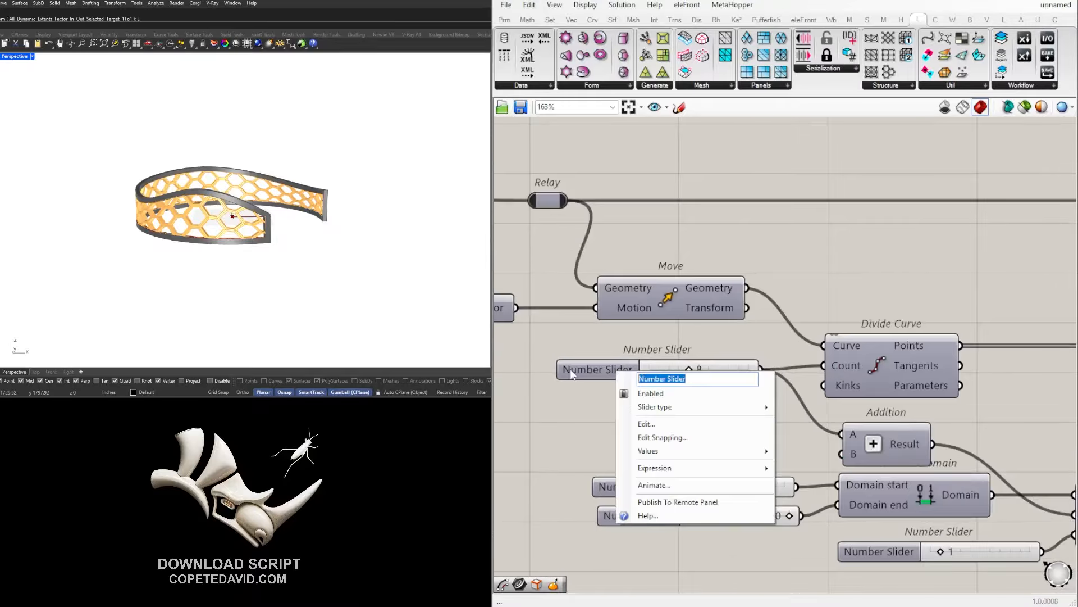
type("DIVISIONS")
key("Return")
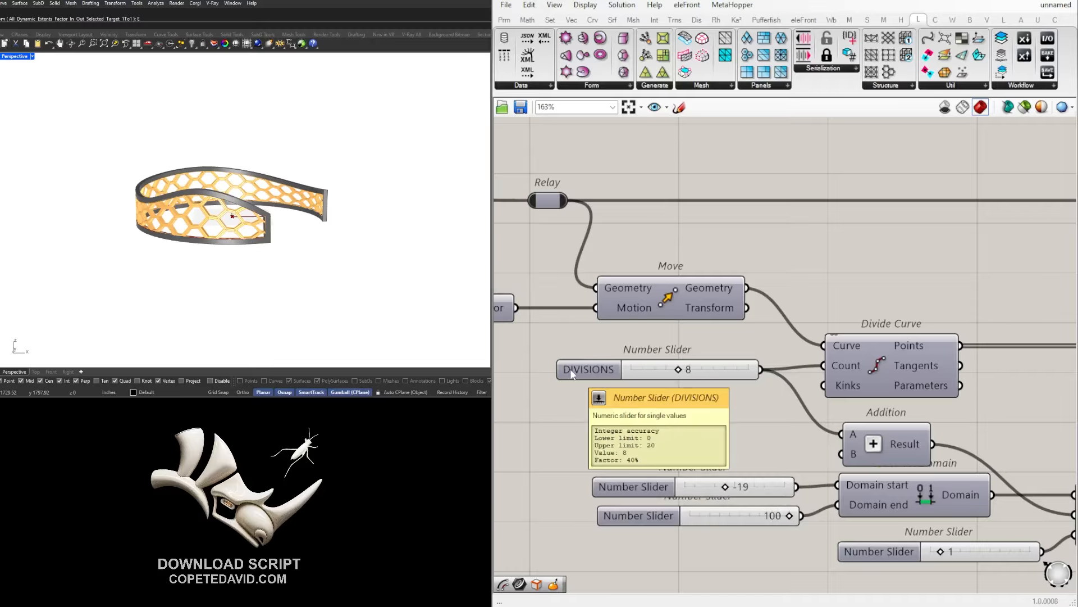
left_click(571, 368)
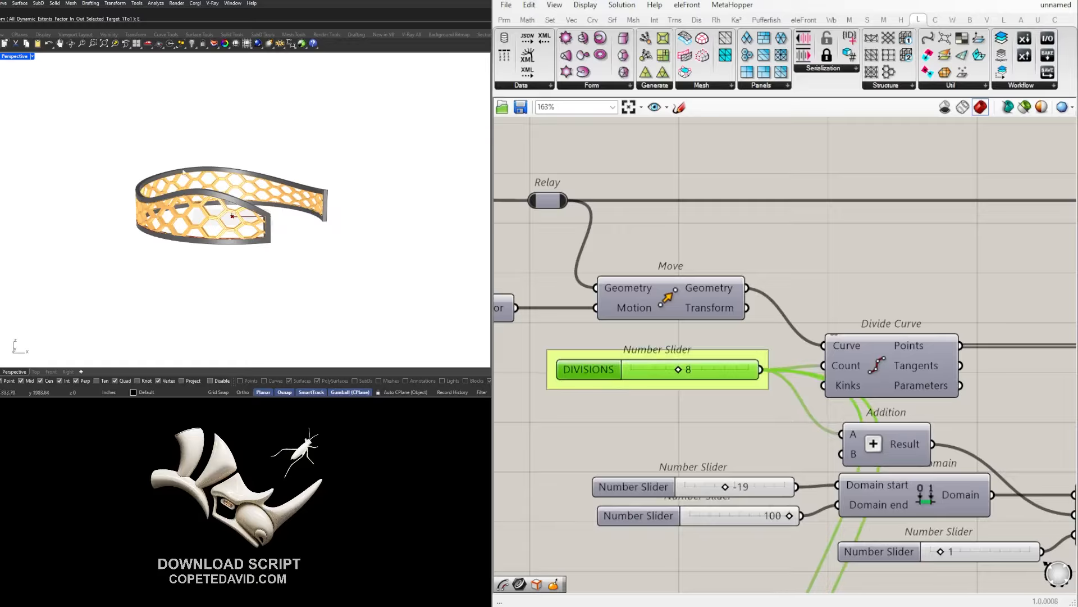
Rename the domain start slider as MIN and the domain end slider as MAX.
right_click(638, 494)
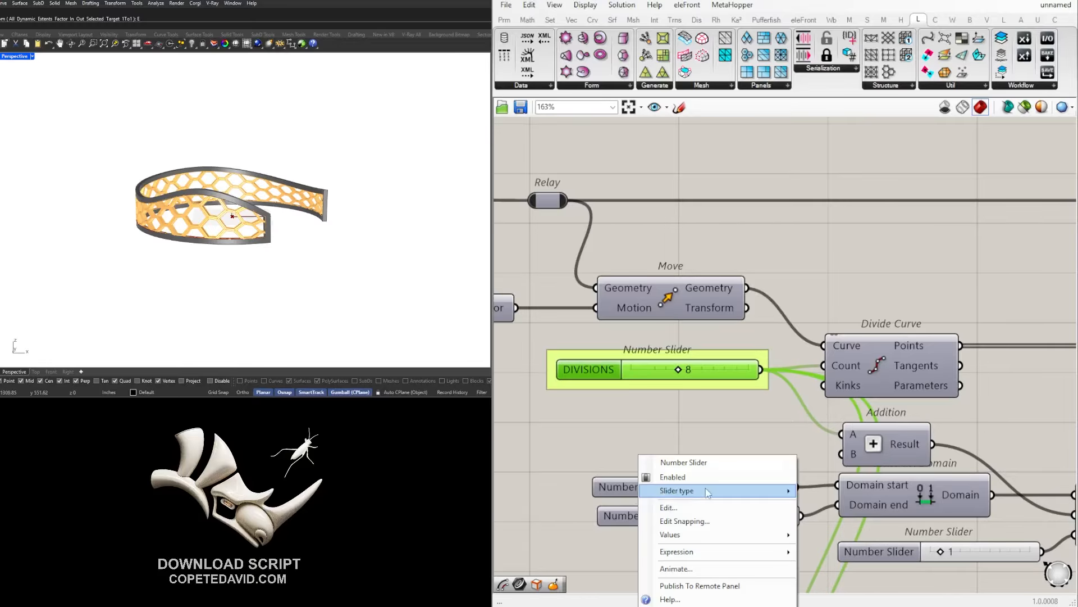
left_click(721, 462)
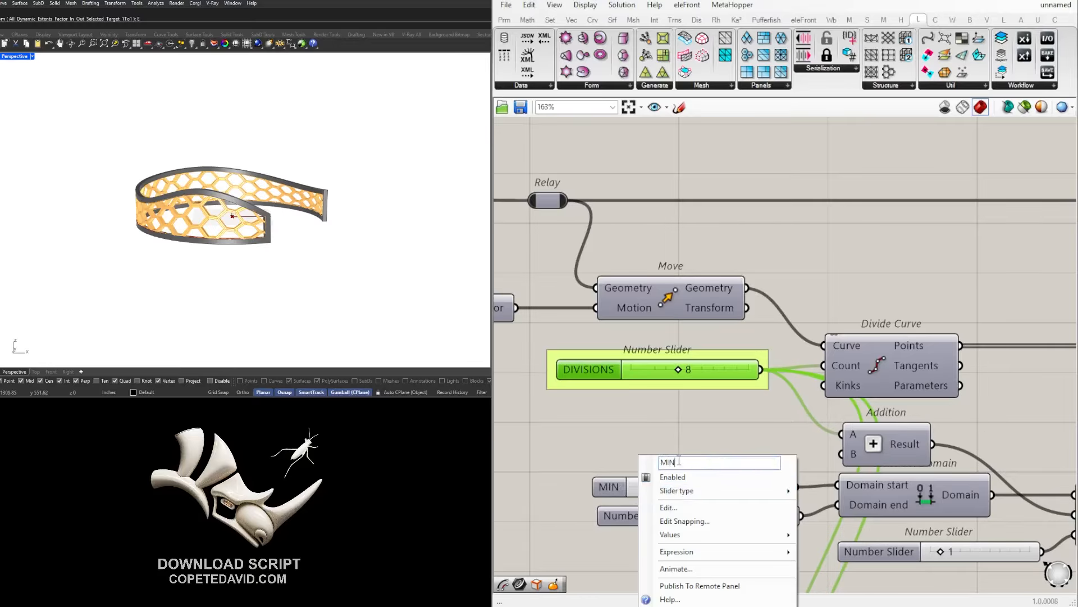
left_click(683, 433)
right_click(672, 514)
left_click(736, 466)
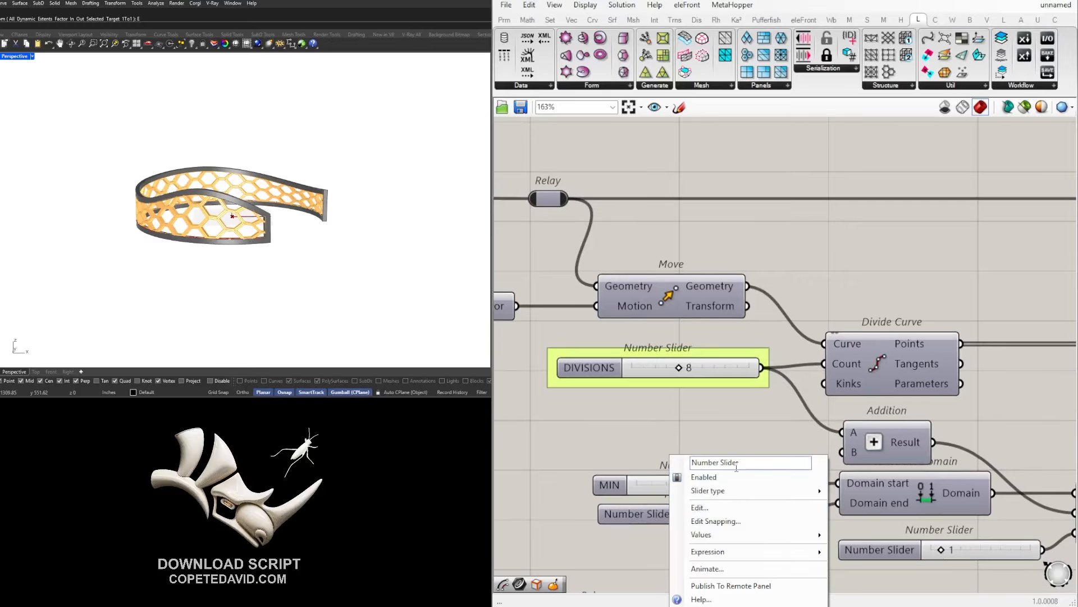
type("MAX")
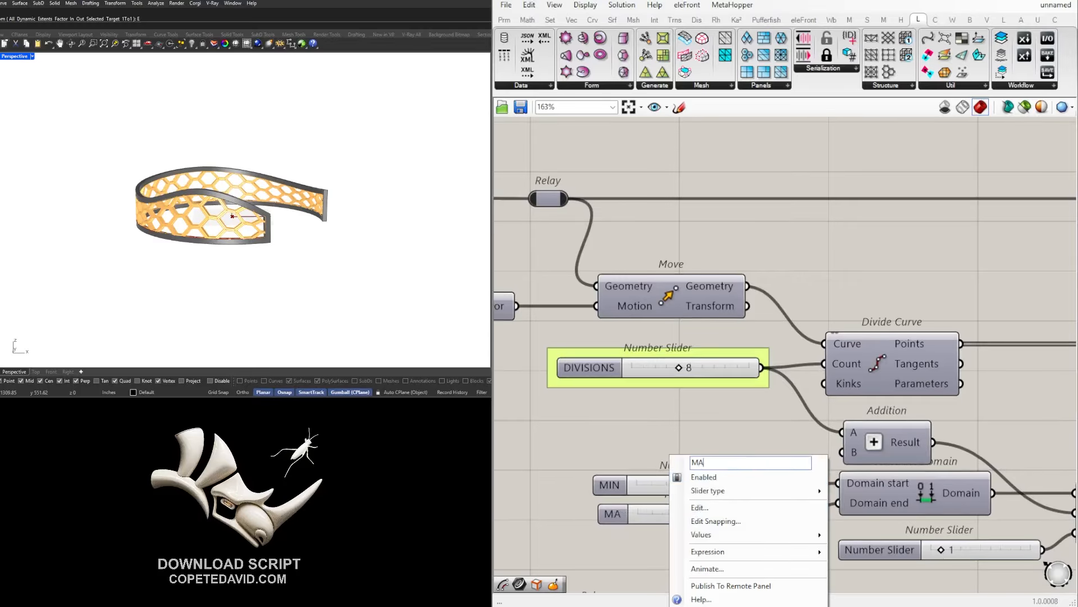
key("Return")
Align the MIN and MAX sliders, shift them away from the Domain component and group them together.
left_click_drag(616, 521, 613, 523)
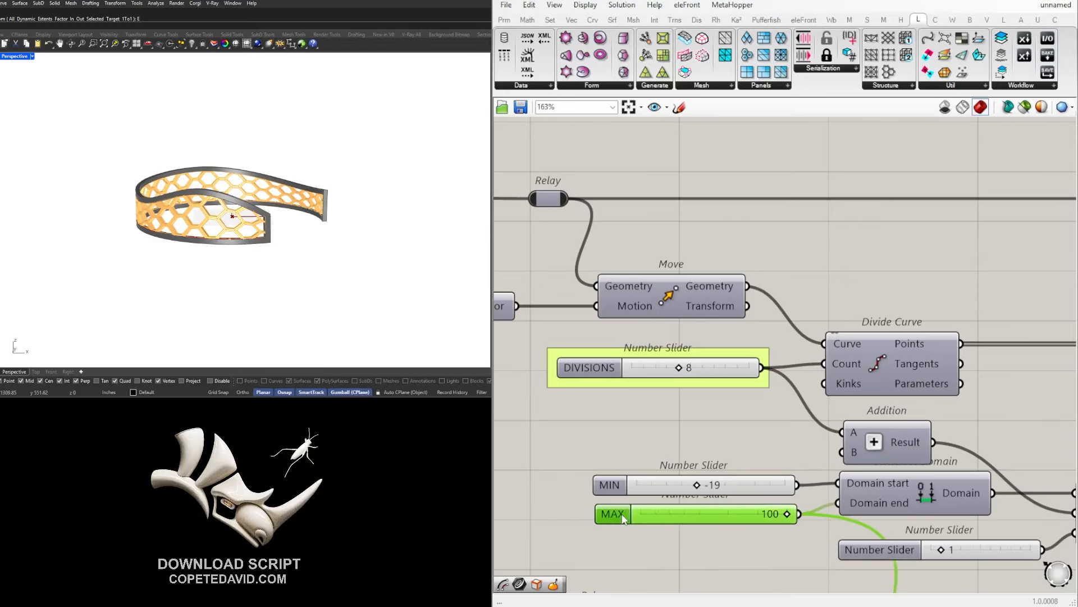
left_click_drag(754, 569, 613, 457)
left_click_drag(628, 484, 576, 483)
key("ctrl+g")
left_click(634, 429)
Reposition the Curve parameter and its Relay closer together in line at the start of the lower branch.
scroll(633, 433, "down", 5)
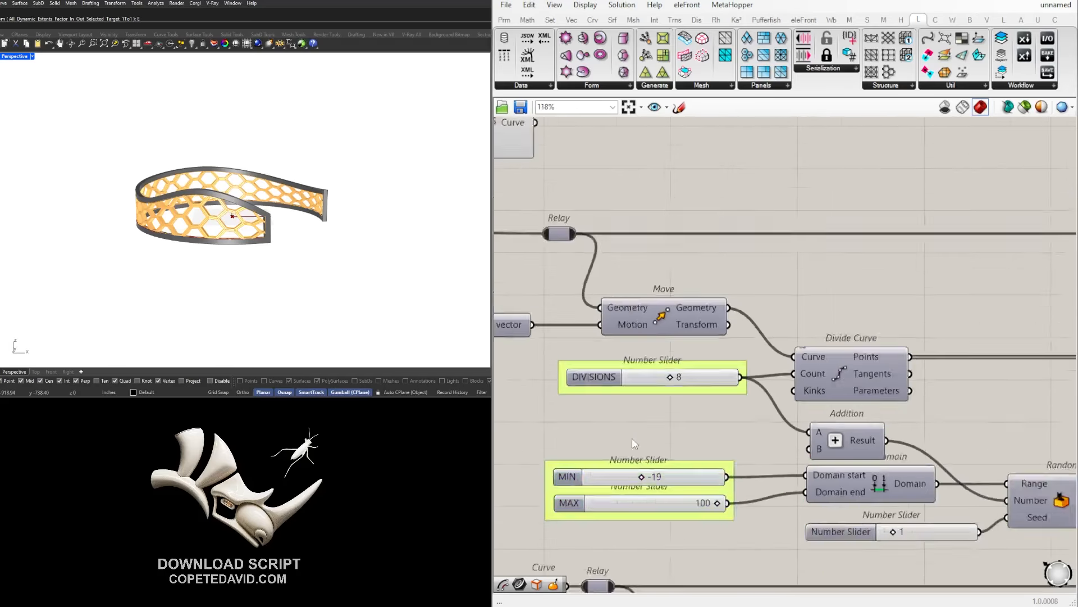
scroll(665, 382, "up", 3)
left_click_drag(634, 399, 590, 372)
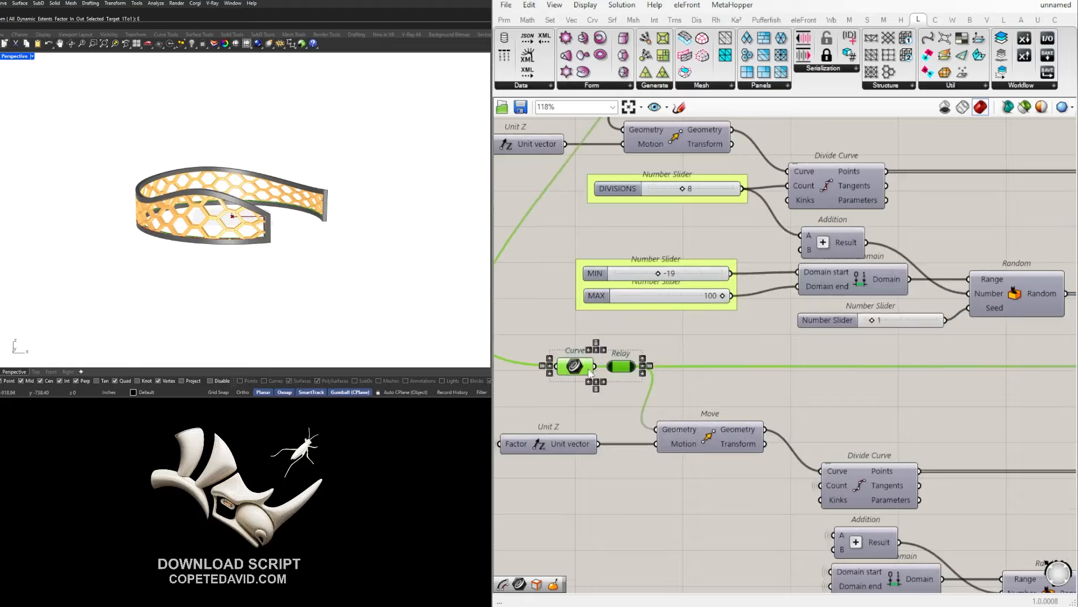
left_click(578, 342)
left_click_drag(622, 366, 601, 366)
left_click(616, 342)
scroll(750, 373, "down", 5)
scroll(677, 373, "up", 3)
left_click(678, 366)
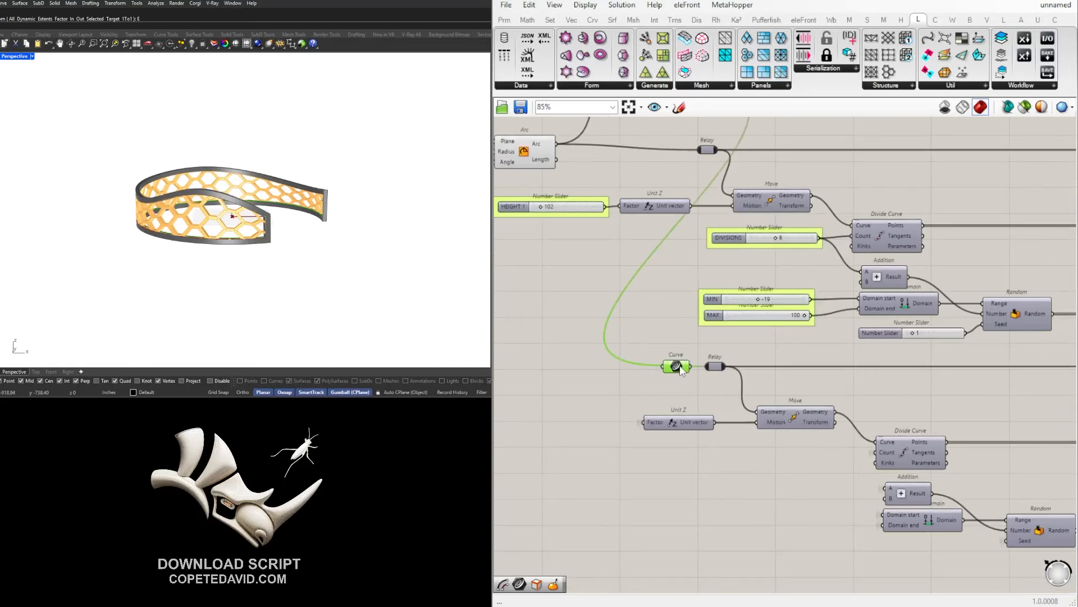
scroll(758, 397, "down", 5)
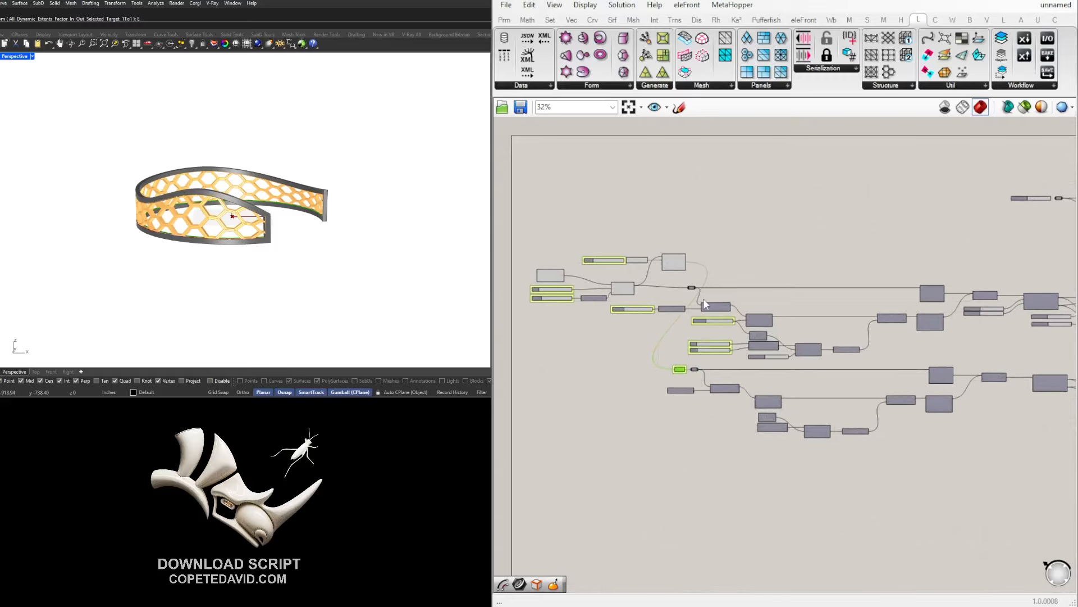
scroll(702, 306, "up", 4)
left_click(665, 406)
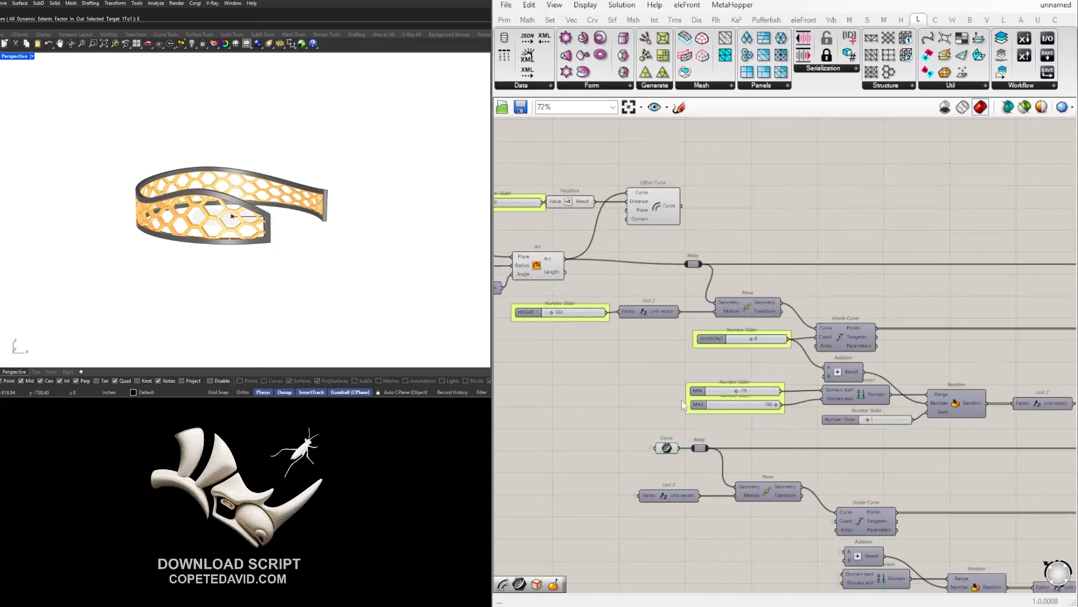
Rename the sliders feeding the upper Hexagon Cells' U Divisions and V Divisions as U and V.
scroll(789, 434, "down", 5)
right_click_drag(982, 406, 796, 350)
scroll(854, 331, "up", 3)
right_click_drag(854, 332, 728, 354)
scroll(729, 358, "up", 6)
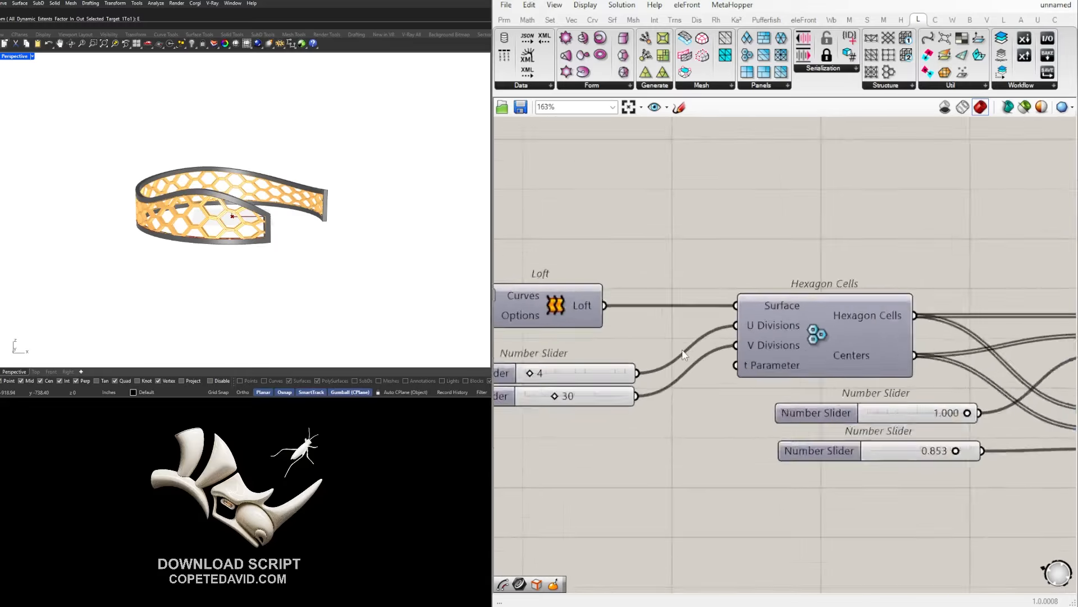
right_click(615, 383)
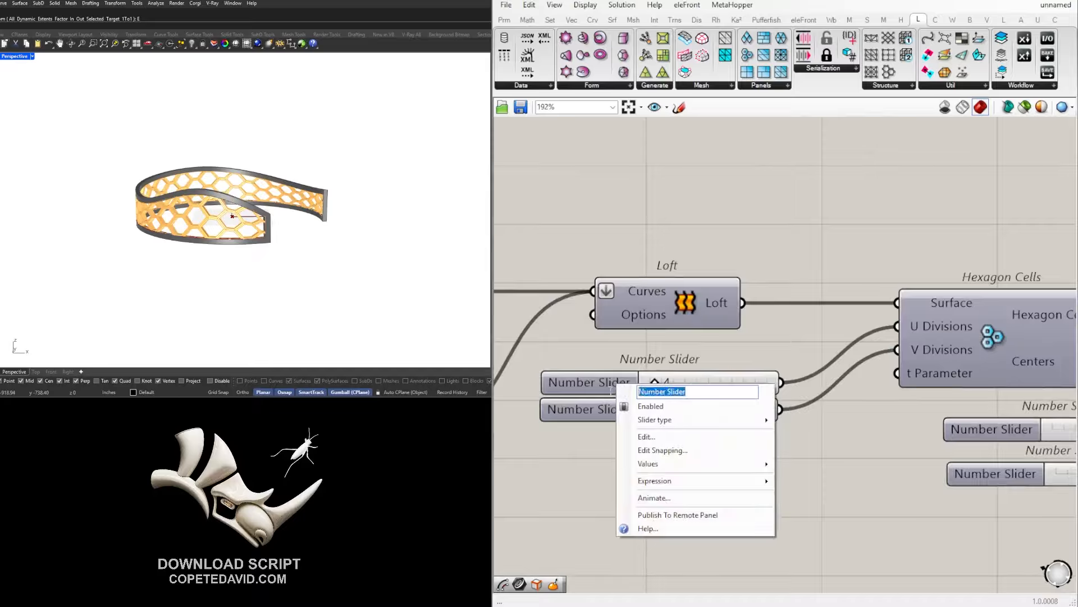
type("U")
key("Return")
right_click(587, 414)
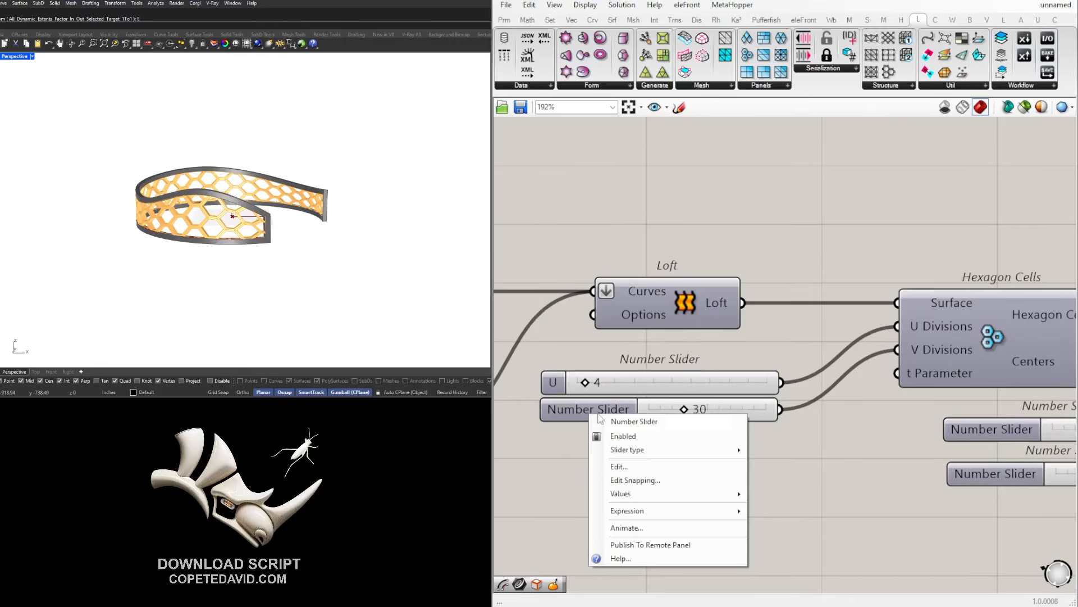
type("V")
key("Return")
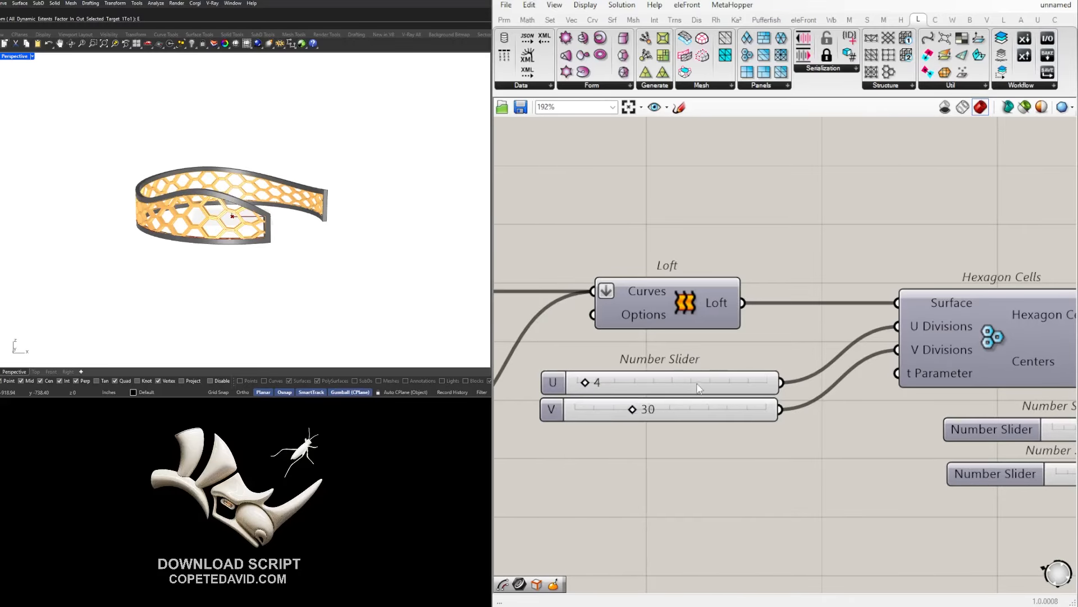
Put the U and V sliders in separate groups and move V slightly lower to clear the U group.
left_click(696, 385)
key("ctrl+g")
left_click(704, 409)
key("ctrl+g")
left_click_drag(707, 417, 708, 425)
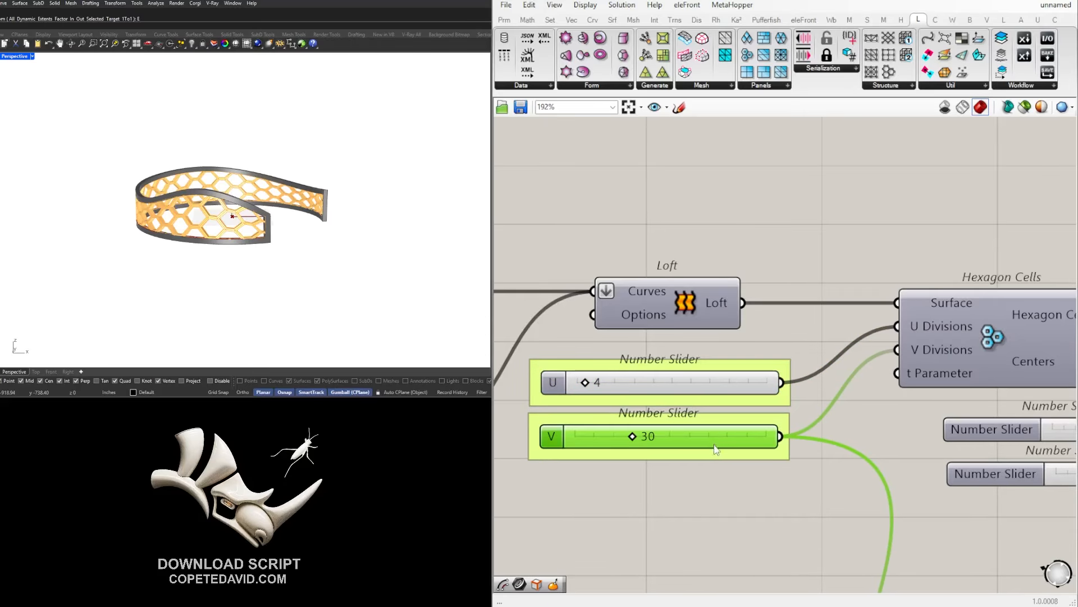
Rename the slider feeding the two upper Unit Z vectors through the relay as FRAME and put it in its own group.
scroll(710, 431, "down", 5)
scroll(764, 453, "down", 3)
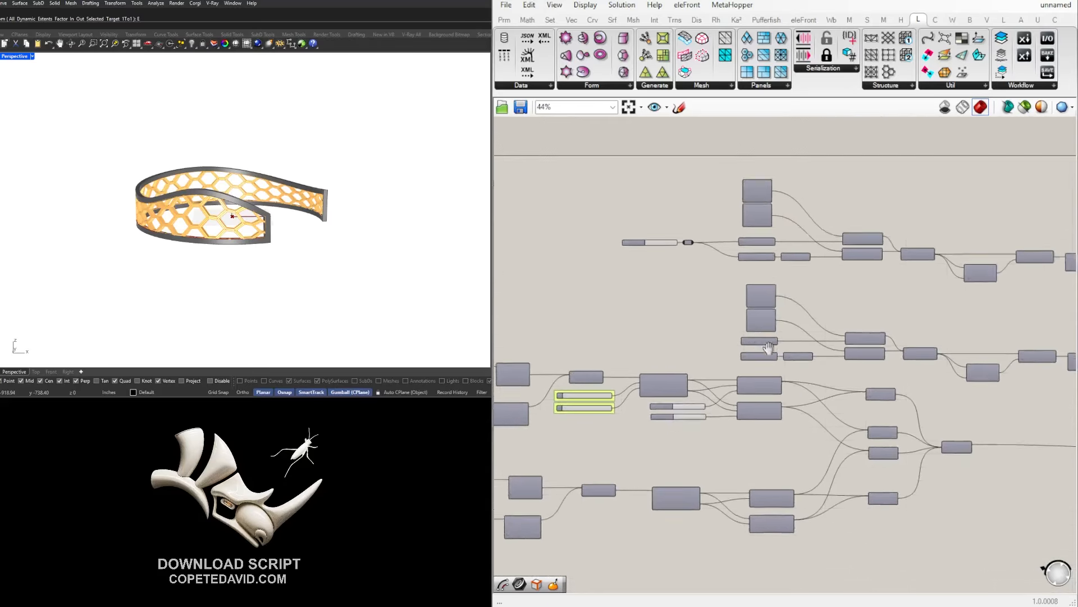
scroll(742, 220, "up", 4)
right_click_drag(544, 273, 524, 295)
left_click(521, 273)
scroll(521, 272, "up", 1)
left_click_drag(542, 299, 548, 272)
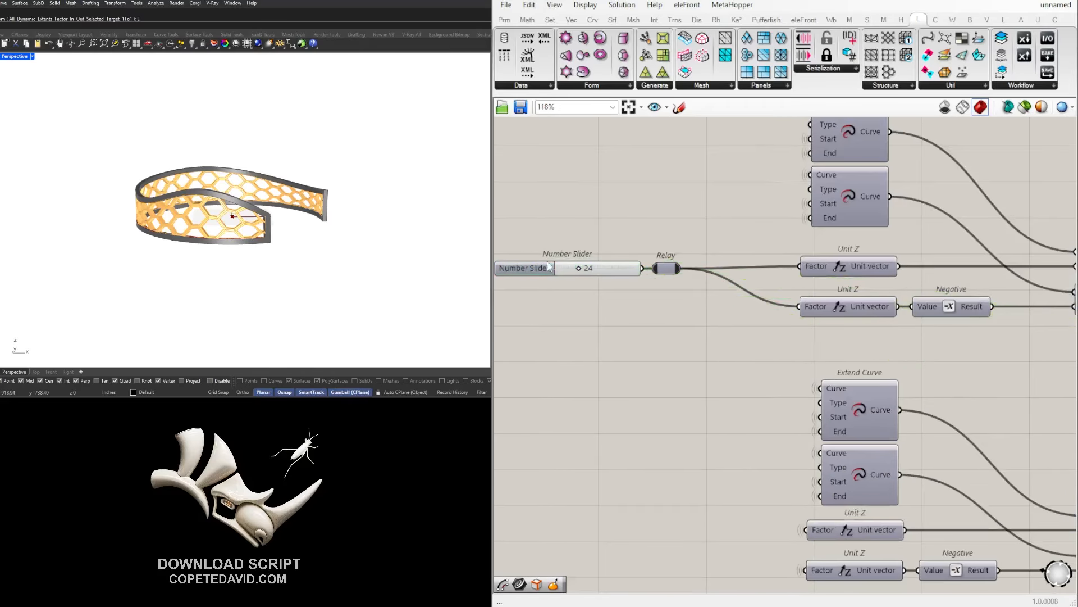
right_click(531, 274)
type("FRAME")
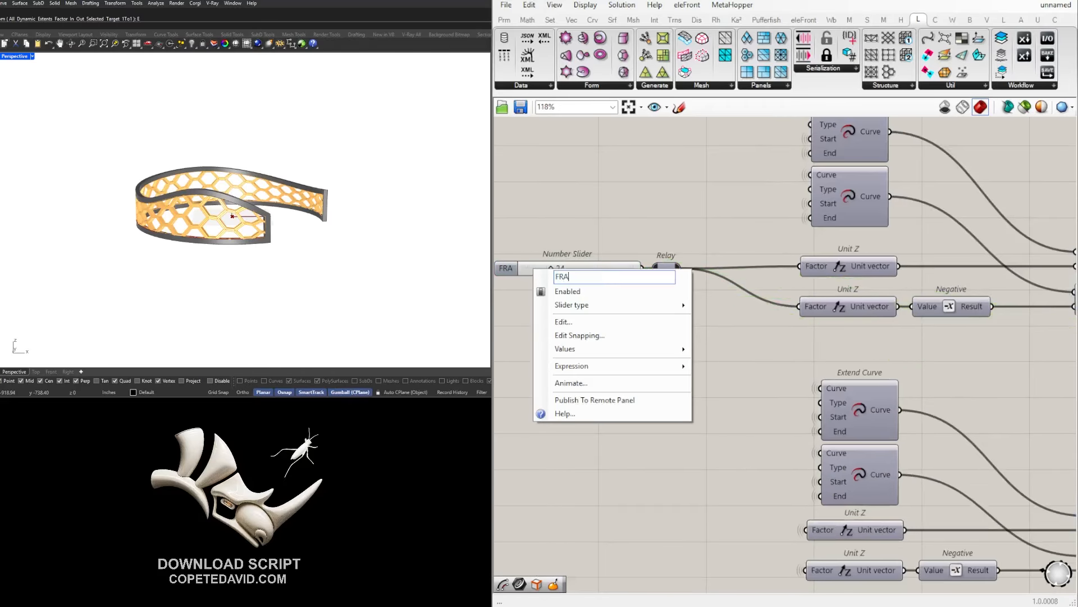
key("Return")
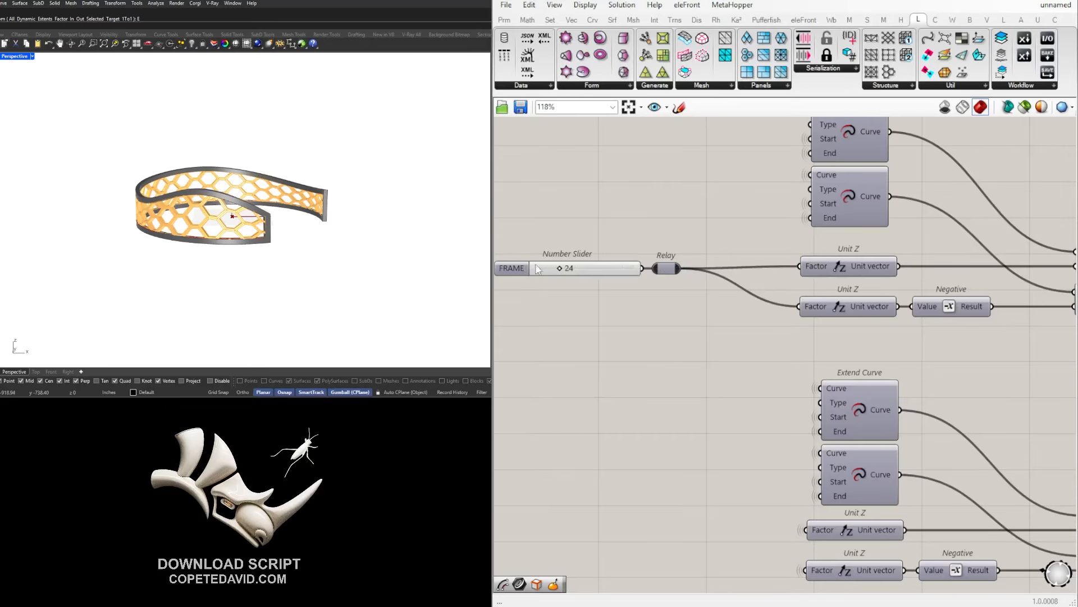
left_click(536, 265)
key("ctrl+g")
Rename the 0.853 slider driving the upper branch's second Scale factor as PATTERN.
scroll(673, 229, "down", 5)
right_click_drag(819, 270, 732, 278)
left_click(854, 339)
right_click_drag(925, 322, 692, 261)
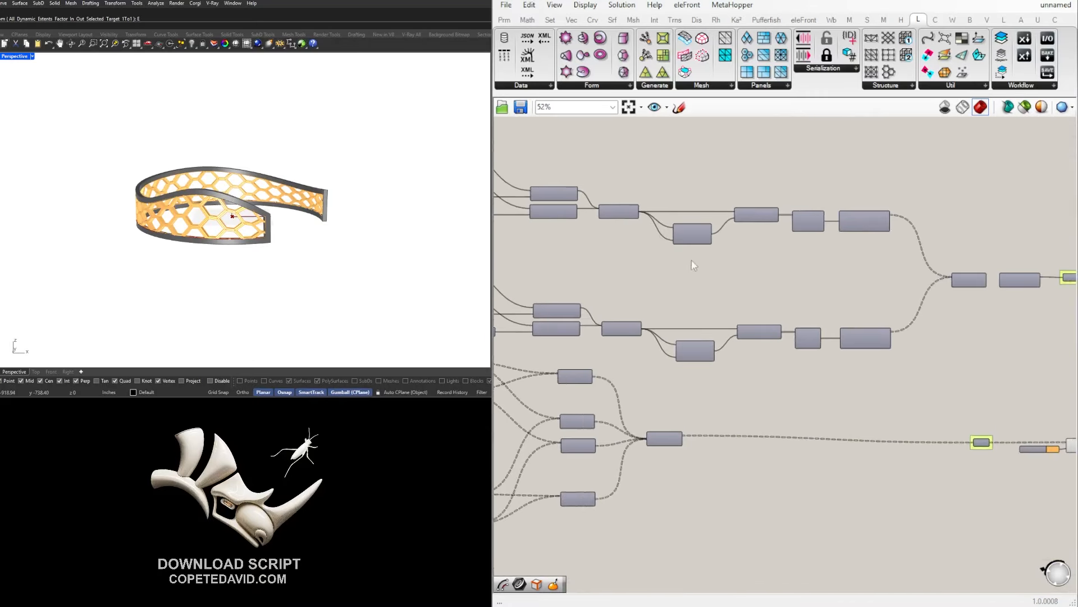
scroll(612, 276, "down", 4)
right_click_drag(789, 306, 970, 312)
right_click_drag(772, 336, 948, 339)
scroll(844, 339, "up", 8)
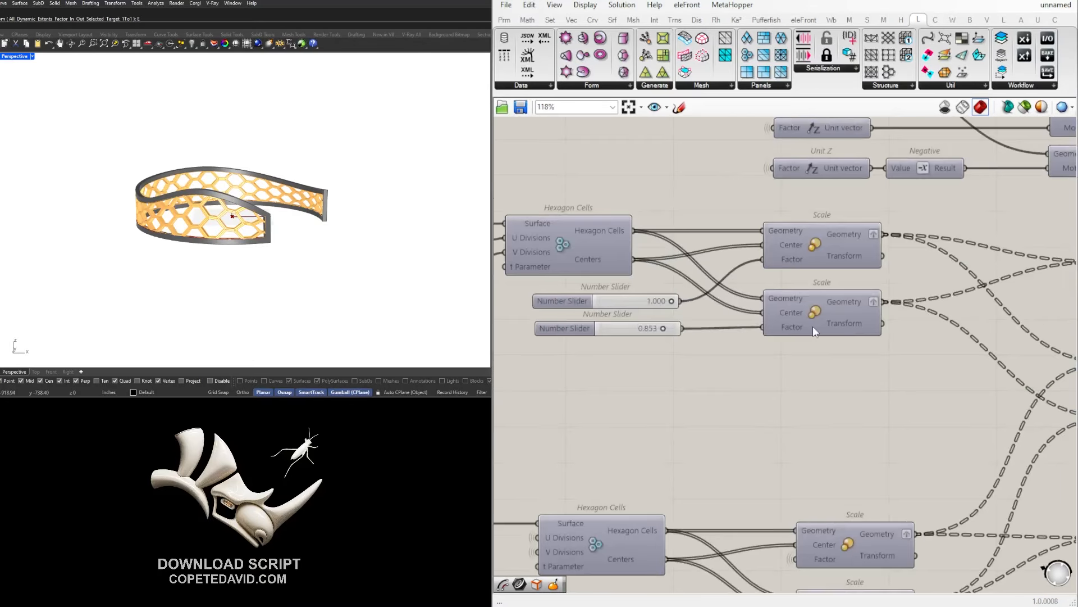
right_click_drag(814, 327, 817, 349)
right_click(568, 350)
type("PATTERN")
key("Return")
Internalise the 1.000 factor in the upper branch's first Scale component.
scroll(256, 222, "up", 6)
scroll(703, 342, "up", 4)
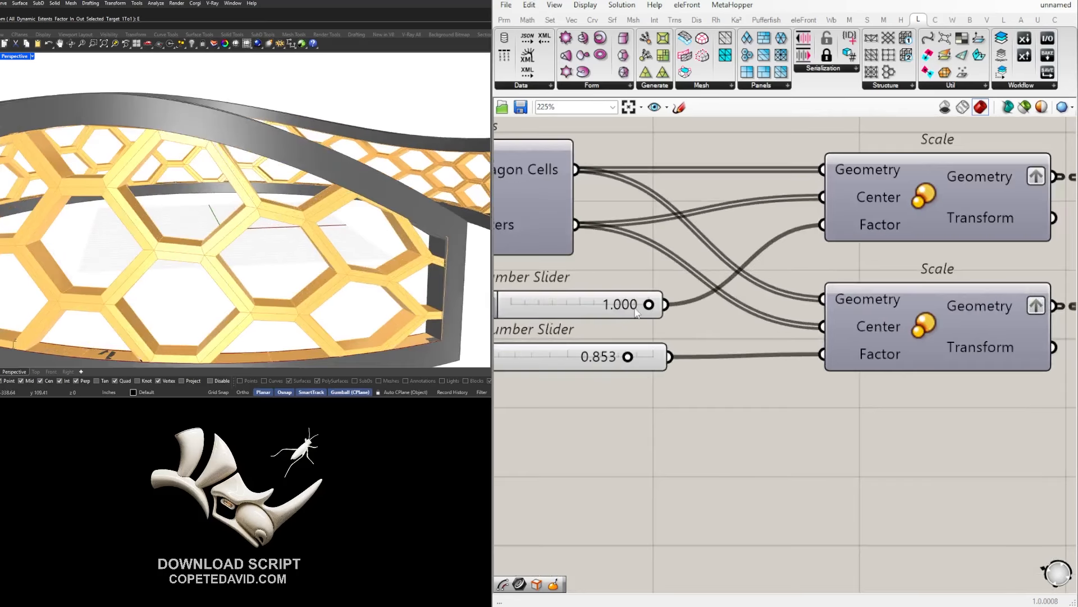
left_click_drag(648, 305, 671, 305)
left_click(567, 307)
right_click(879, 227)
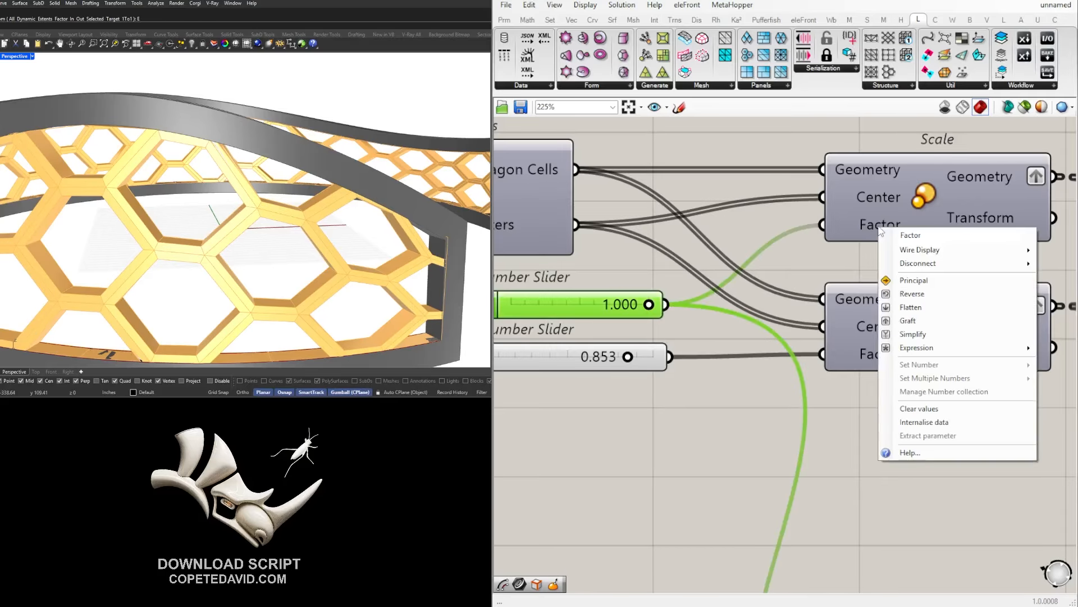
left_click(973, 422)
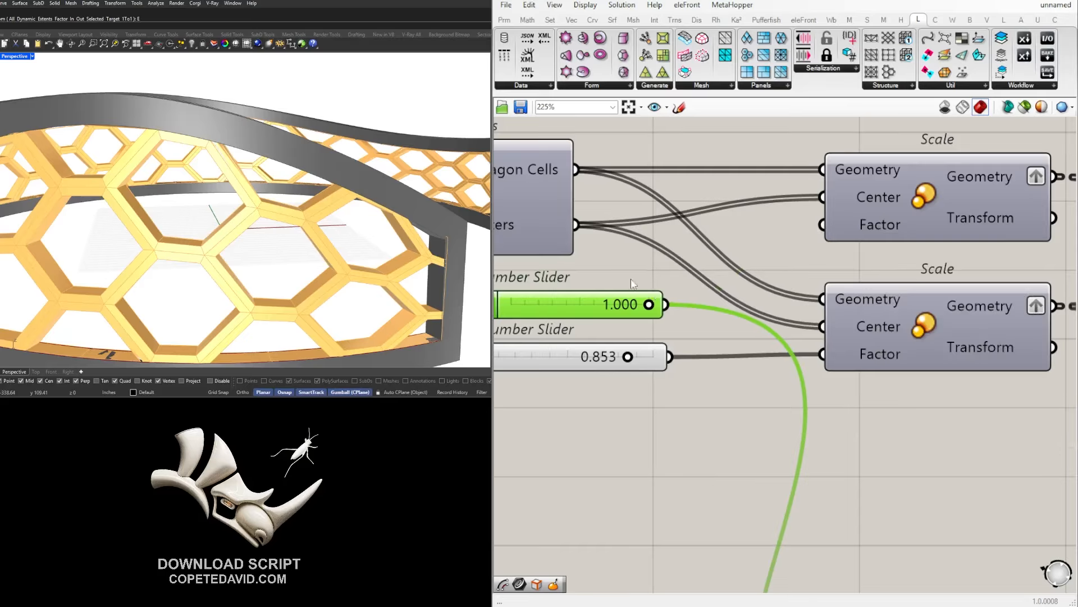
Internalise the 1.000 factor in the lower branch's first Scale component and delete the disconnected slider.
left_click(879, 482)
scroll(832, 295, "down", 3)
right_click_drag(832, 299, 849, 254)
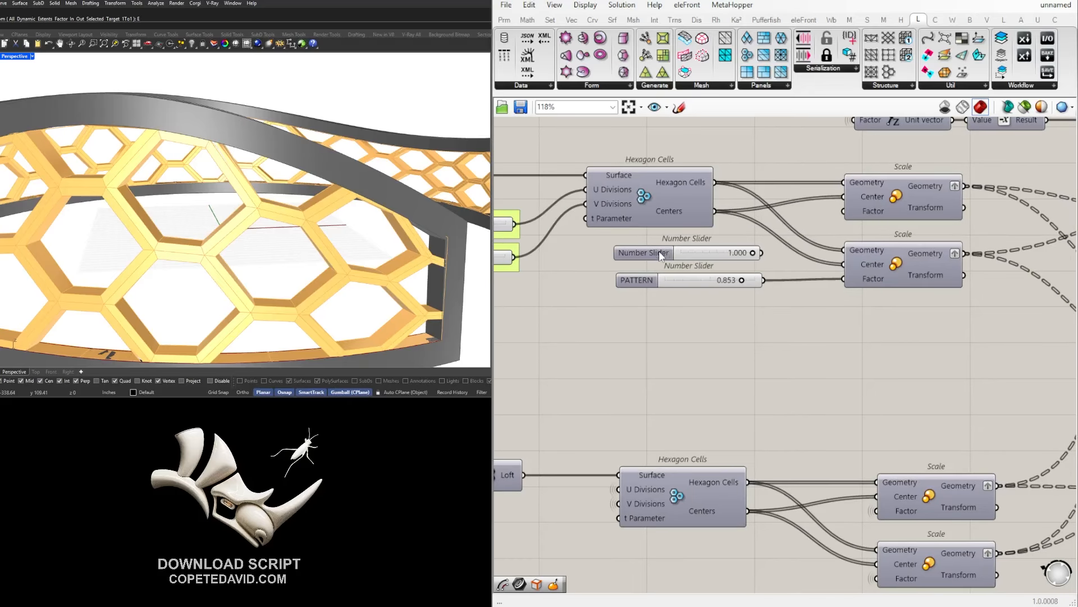
left_click(659, 250)
right_click(906, 511)
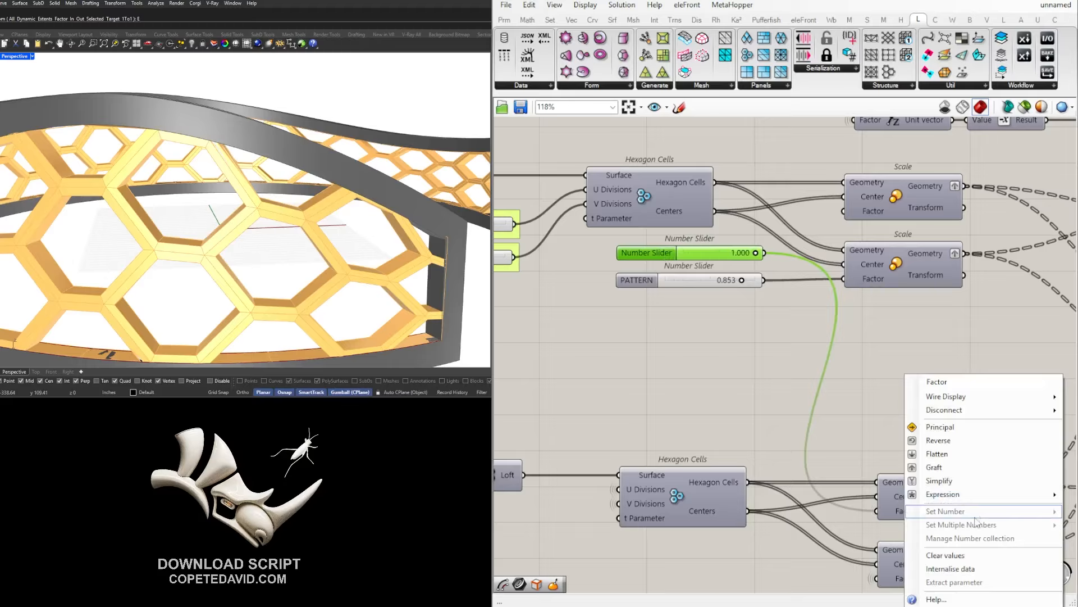
left_click(933, 566)
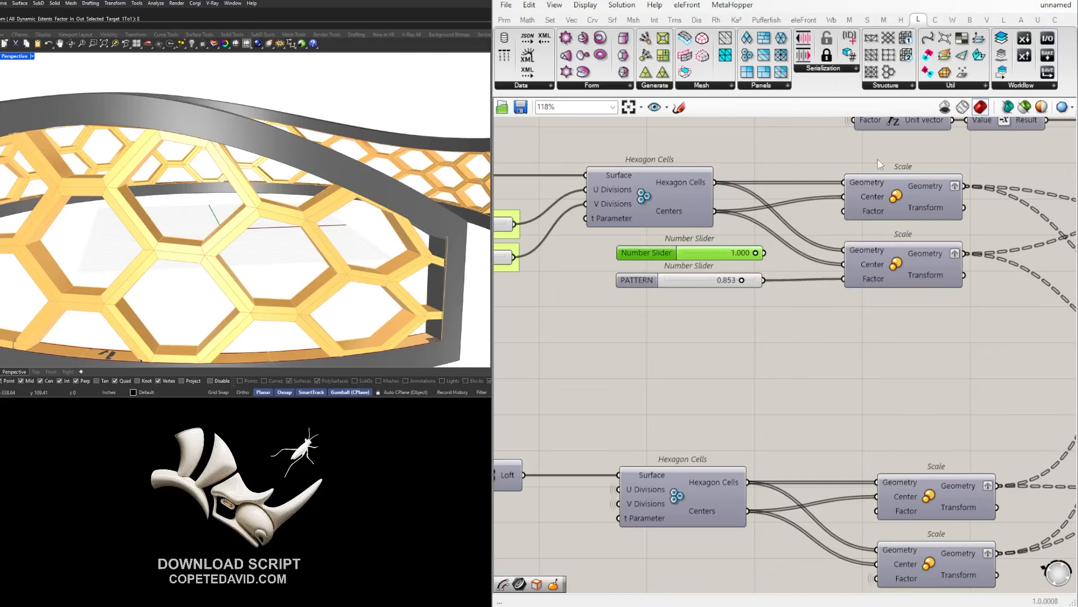
key("Delete")
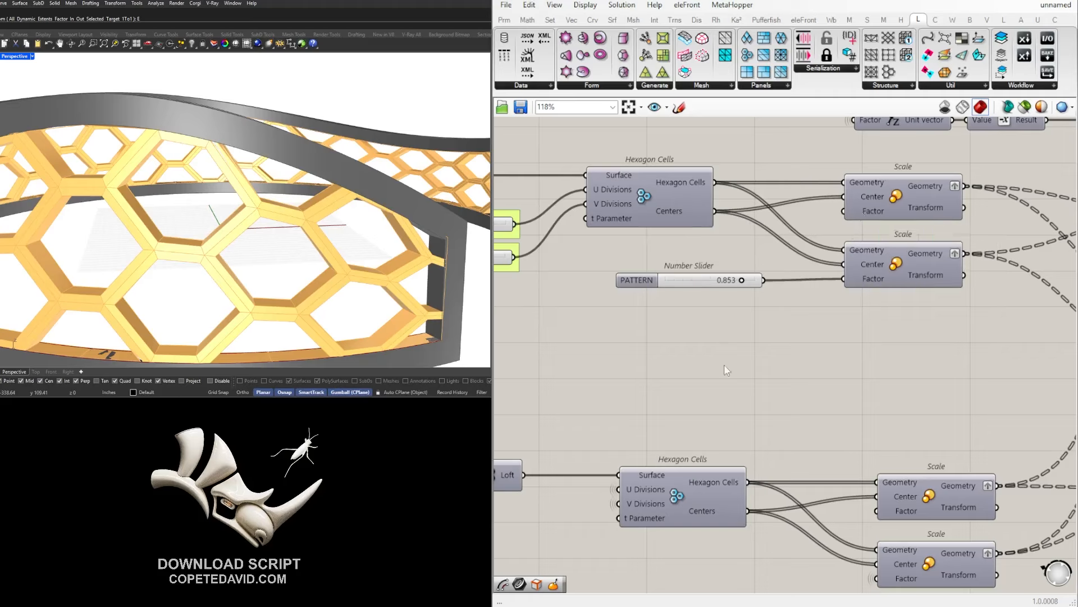
Shift the PATTERN slider away from the Scale component, put it in its own group and rename it OFFSET.
left_click_drag(636, 285, 620, 283)
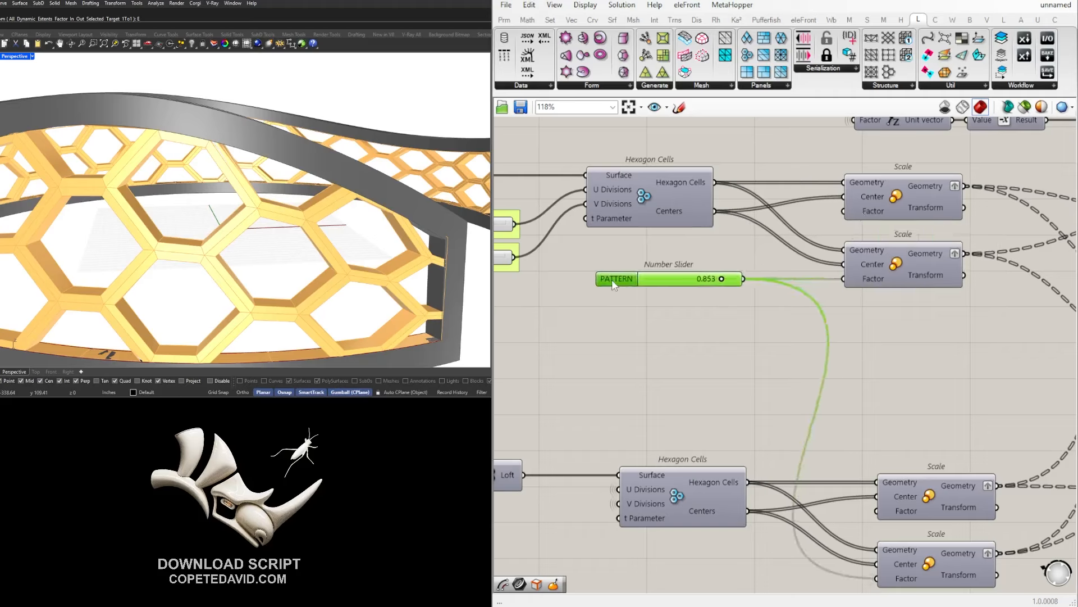
right_click(640, 281)
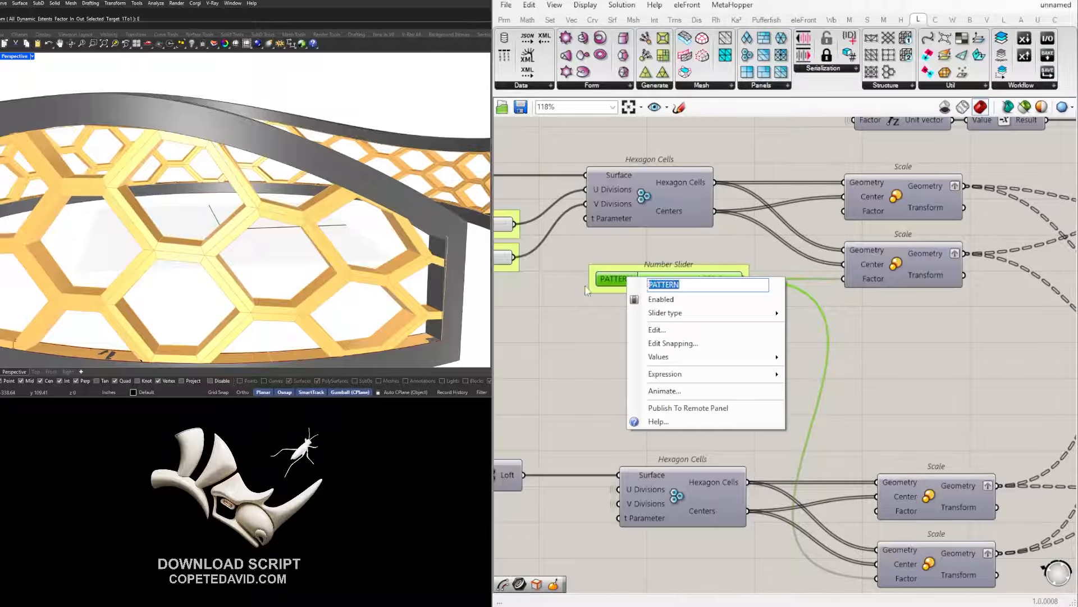
type("OFFSET")
key("Return")
Save the definition as 2602_PARAMETRIC - FACADE DESIGN_SCRIPT1 and the Rhino model as 2602_PARAMETRIC - FACADE DESIGN_MODEL.3dm.
scroll(670, 335, "down", 3)
left_click(669, 335)
scroll(677, 330, "down", 5)
right_click_drag(690, 335, 655, 344)
scroll(695, 241, "up", 5)
scroll(763, 289, "down", 6)
scroll(765, 298, "down", 3)
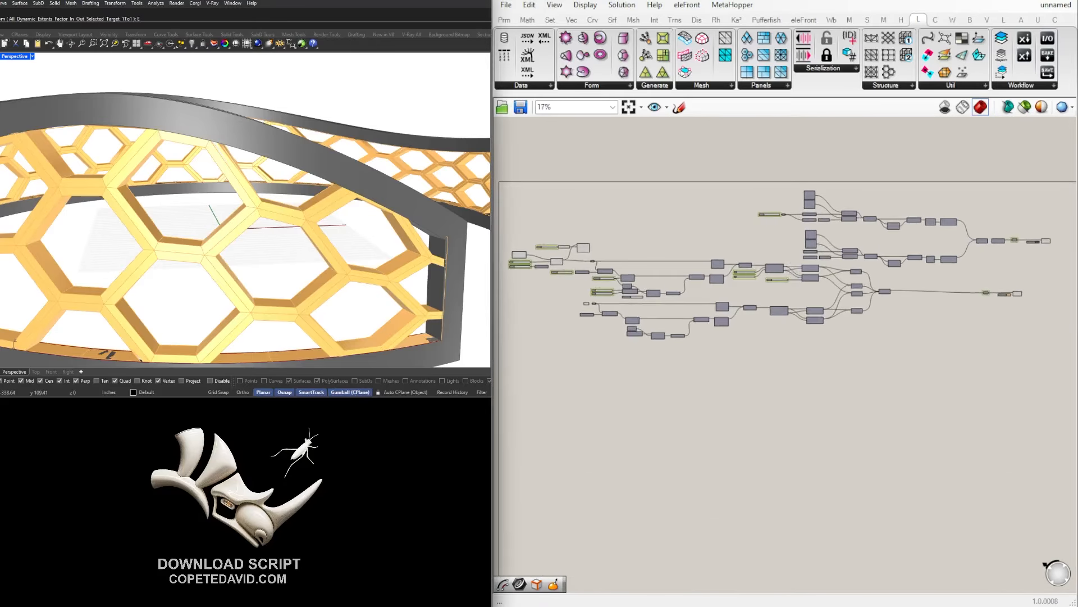
scroll(766, 340, "down", 1)
right_click_drag(767, 341, 811, 336)
scroll(738, 337, "up", 1)
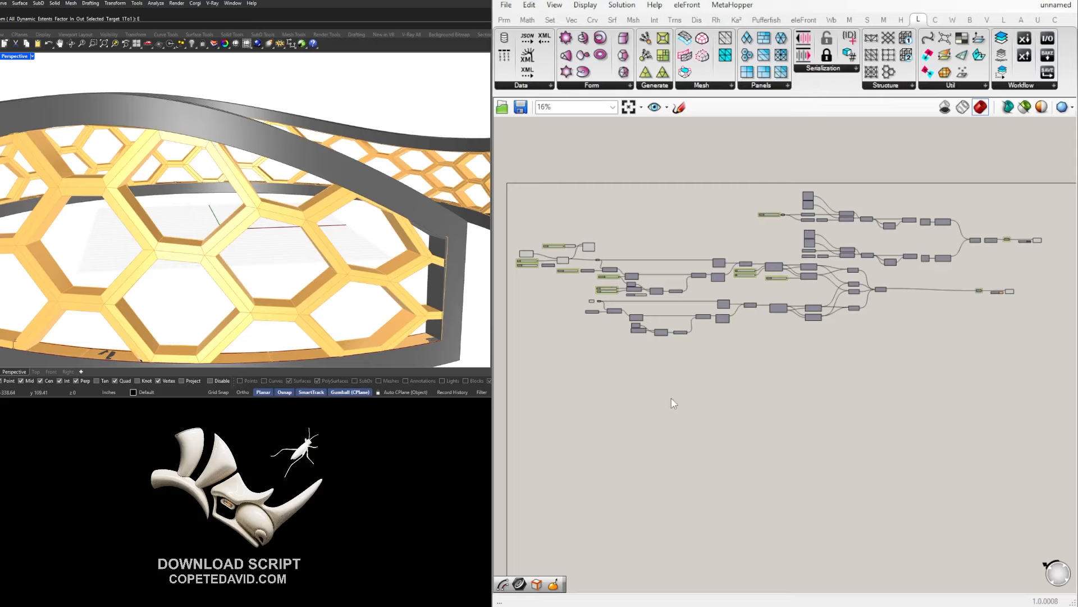
key("Return")
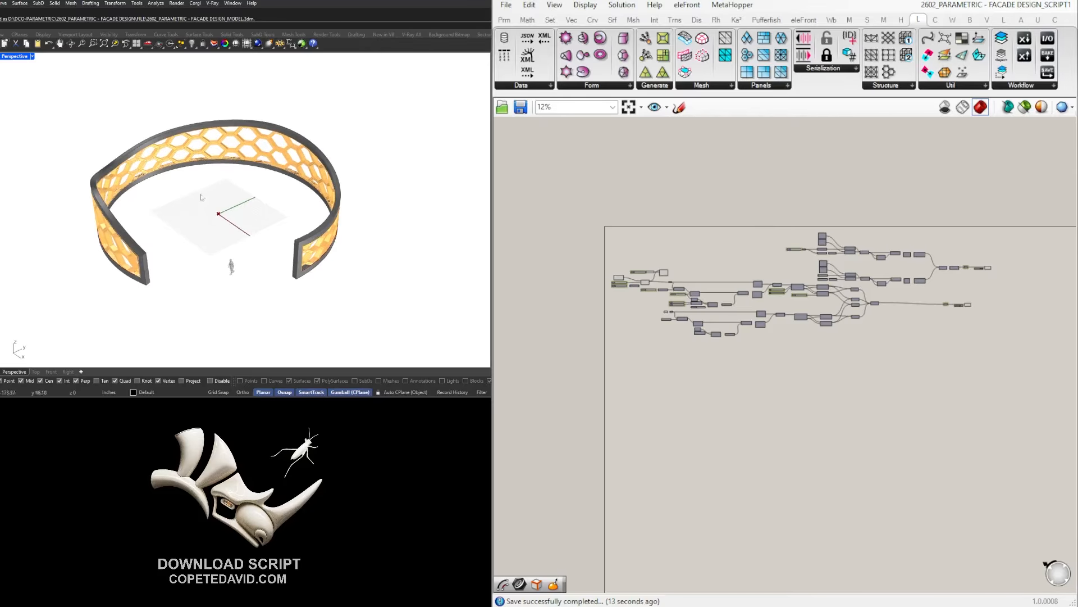
Add a number slider set to 25 and connect it to the Construct Point's X coordinate.
scroll(662, 300, "up", 10)
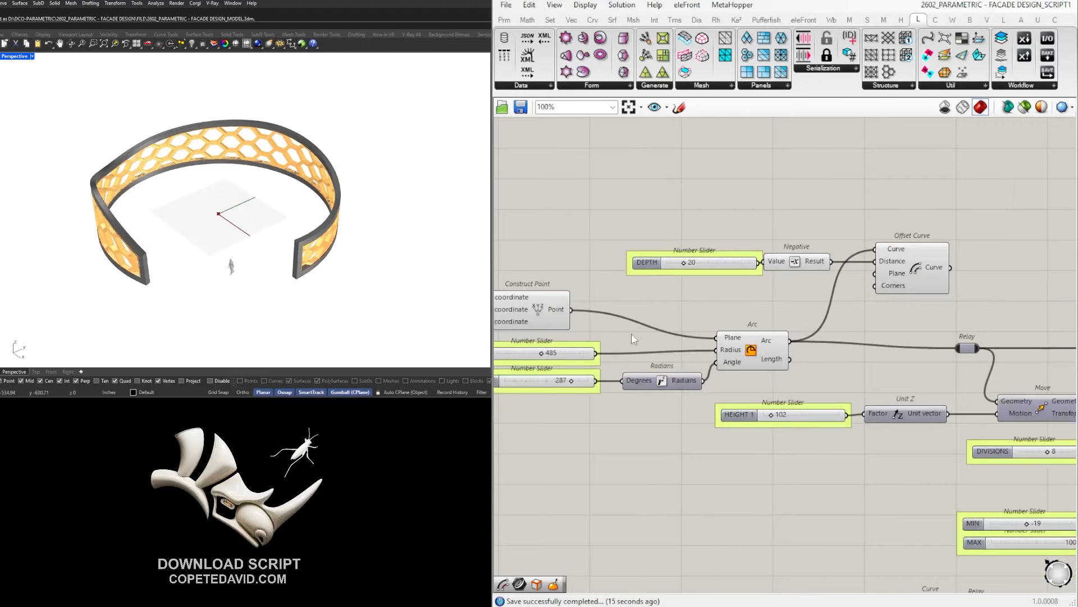
scroll(631, 332, "up", 3)
left_click(640, 301)
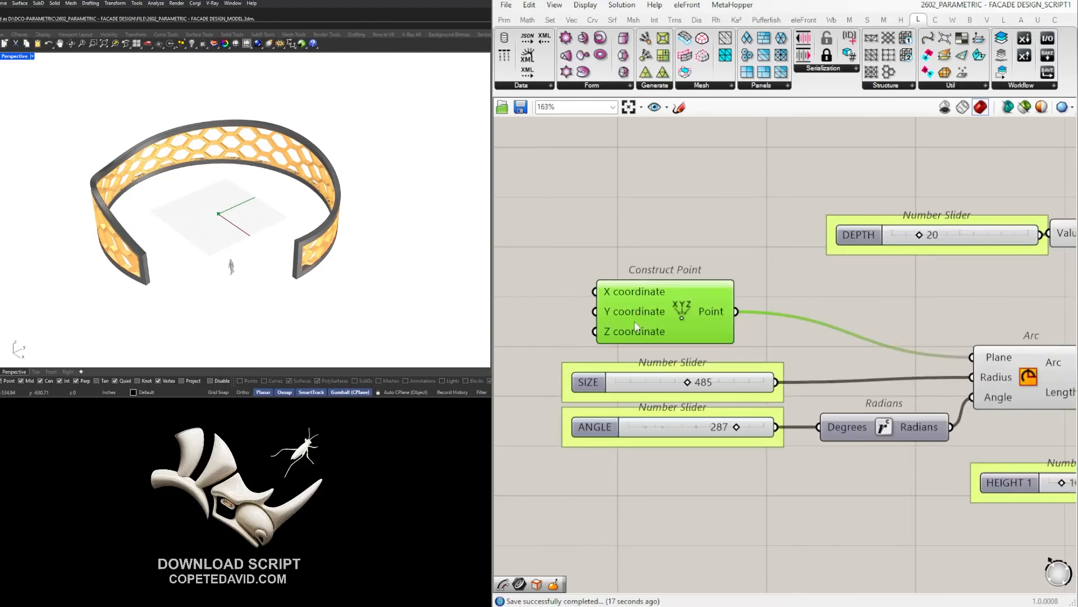
right_click_drag(636, 328, 768, 328)
double_click(615, 298)
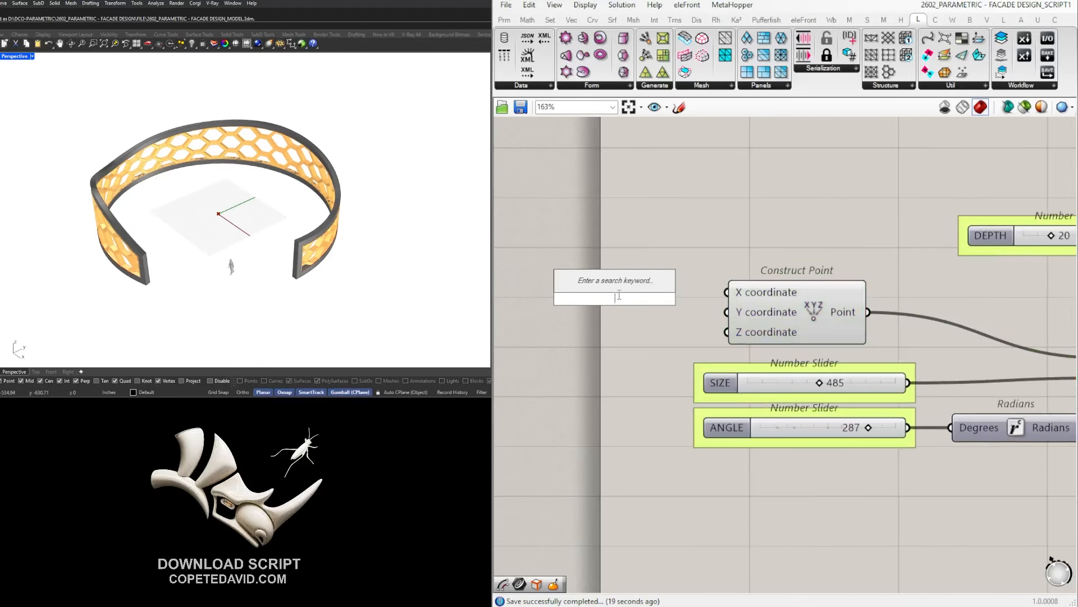
type("number slider")
key("Return")
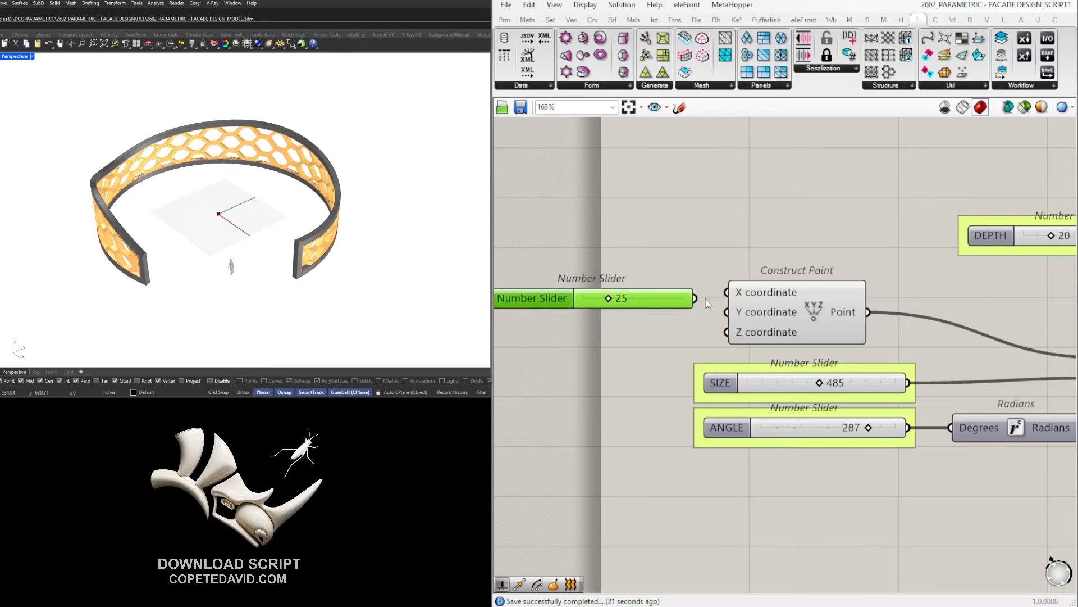
left_click_drag(697, 298, 670, 295)
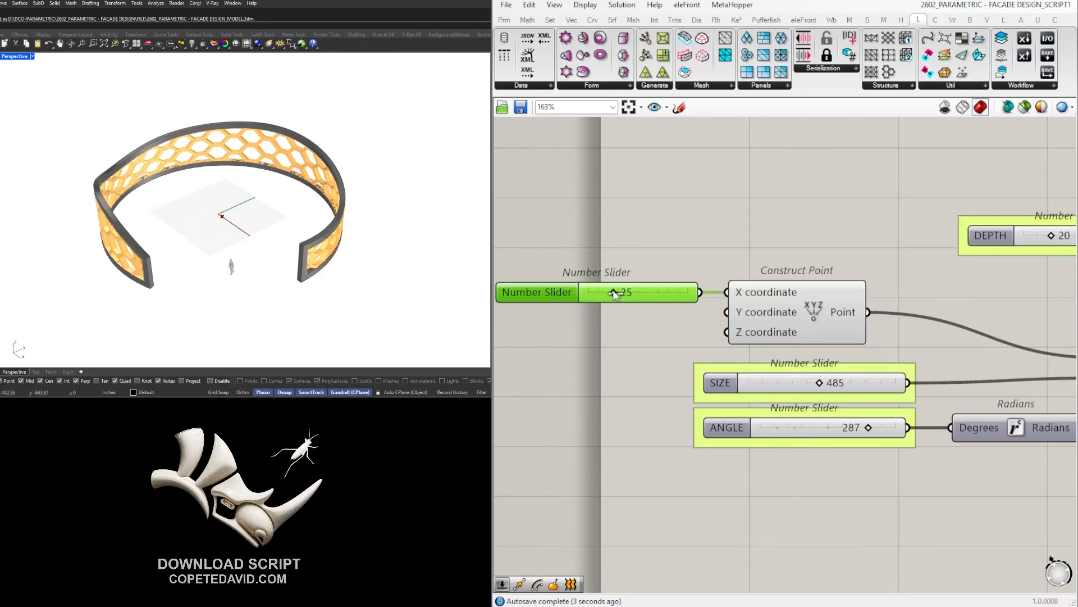
Raise the X coordinate slider to 100 to shift the band, and delete that slider.
left_click_drag(697, 290, 97, 226)
left_click_drag(279, 248, 688, 292)
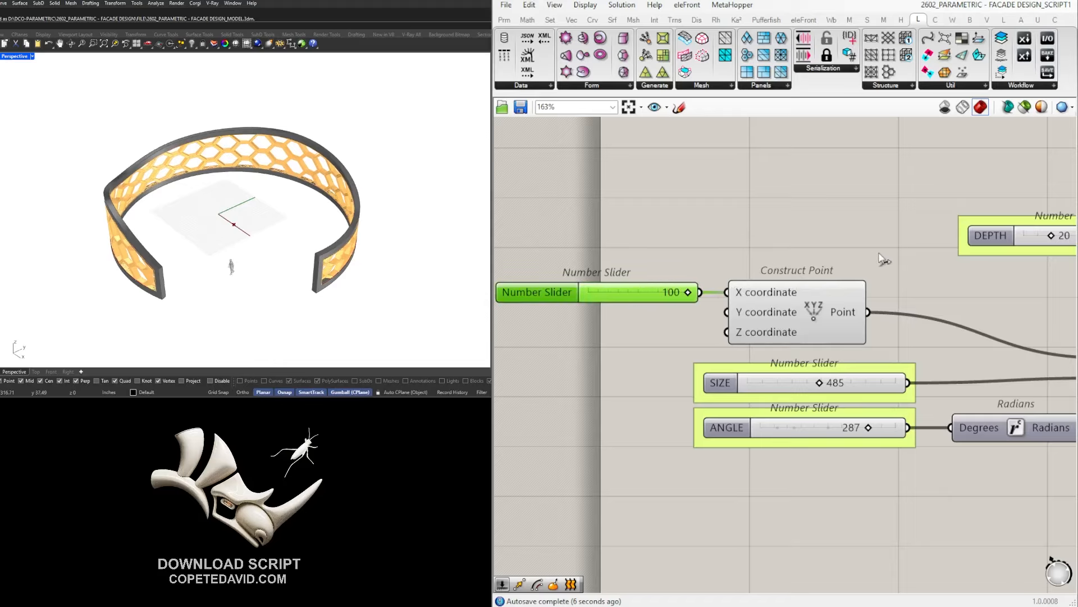
key("Delete")
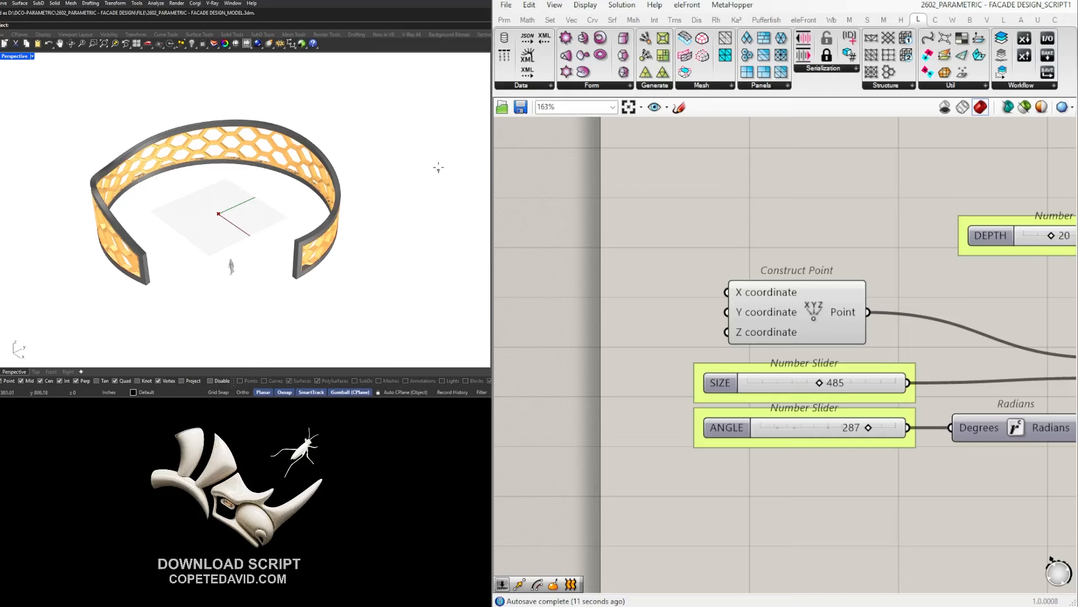
Add a Point parameter above the Construct Point component and reference the Rhino point beyond the band in it.
scroll(687, 286, "down", 3)
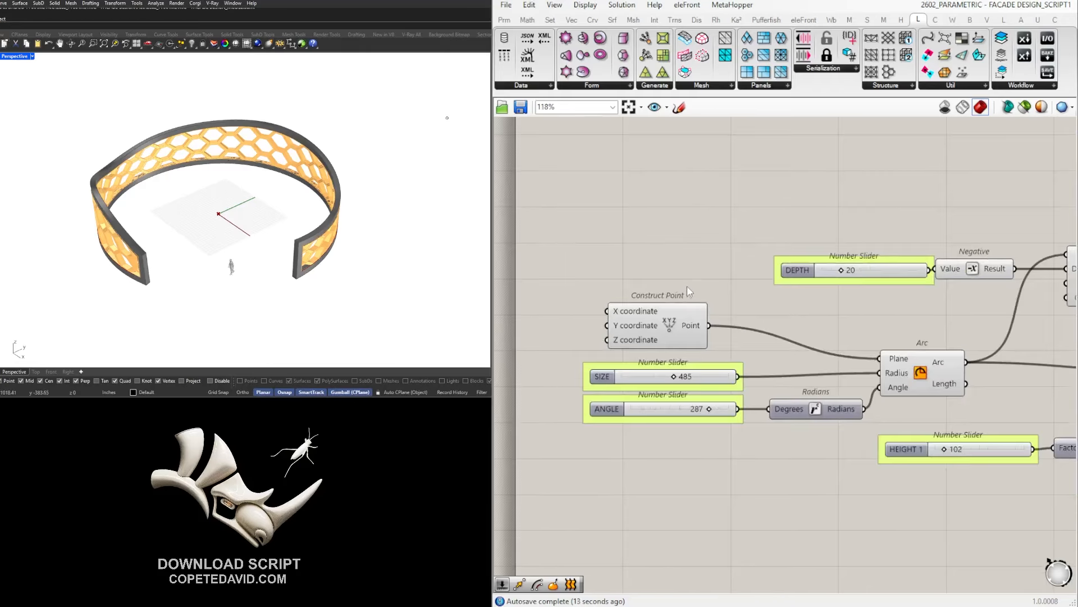
scroll(661, 254, "up", 3)
double_click(660, 254)
type("POINT")
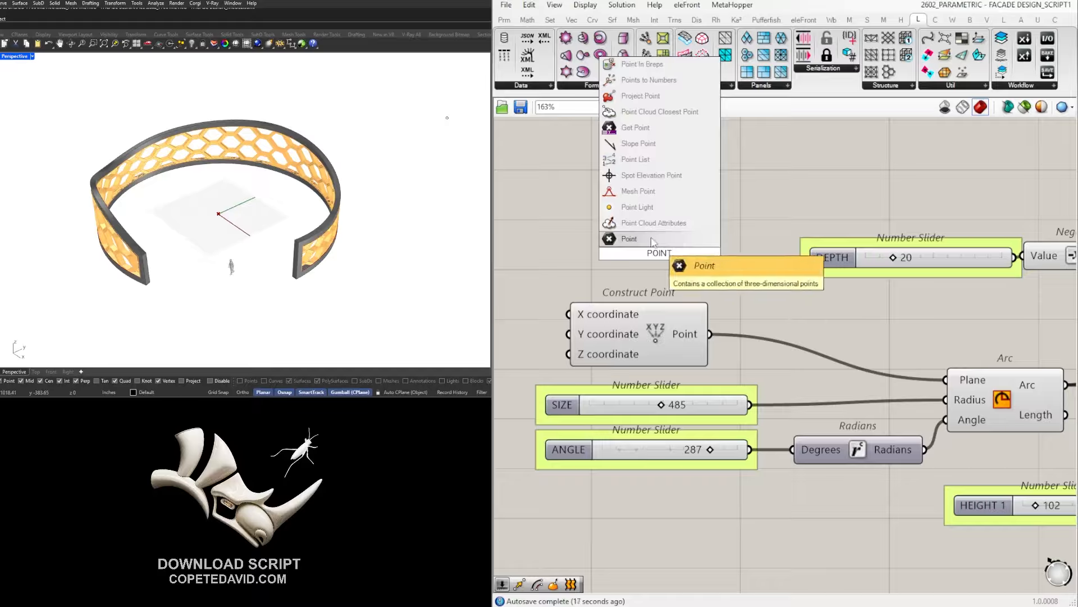
key("Return")
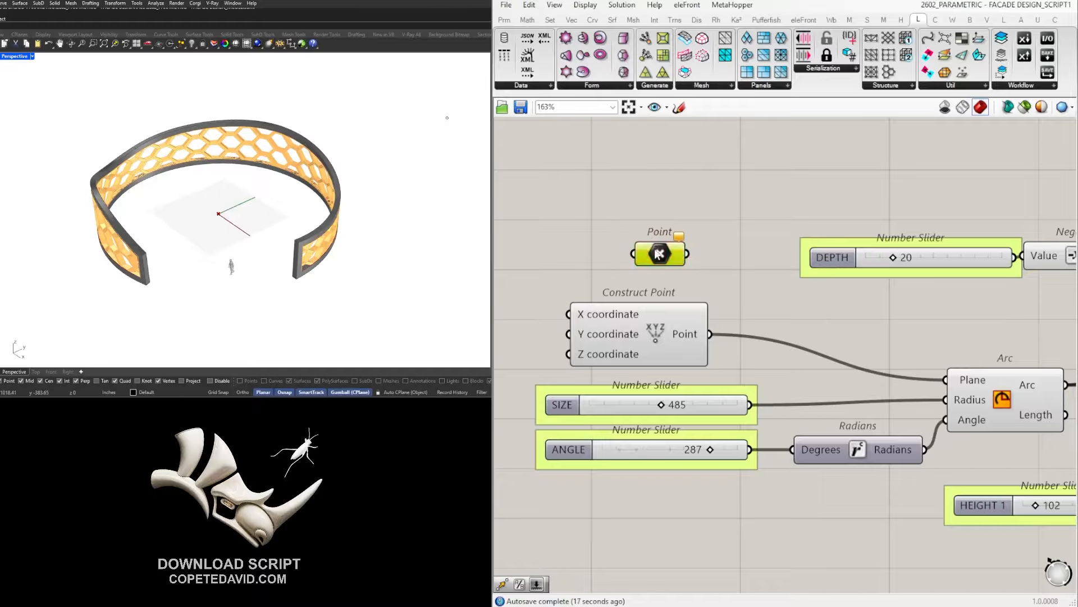
left_click_drag(656, 258, 632, 257)
right_click(632, 258)
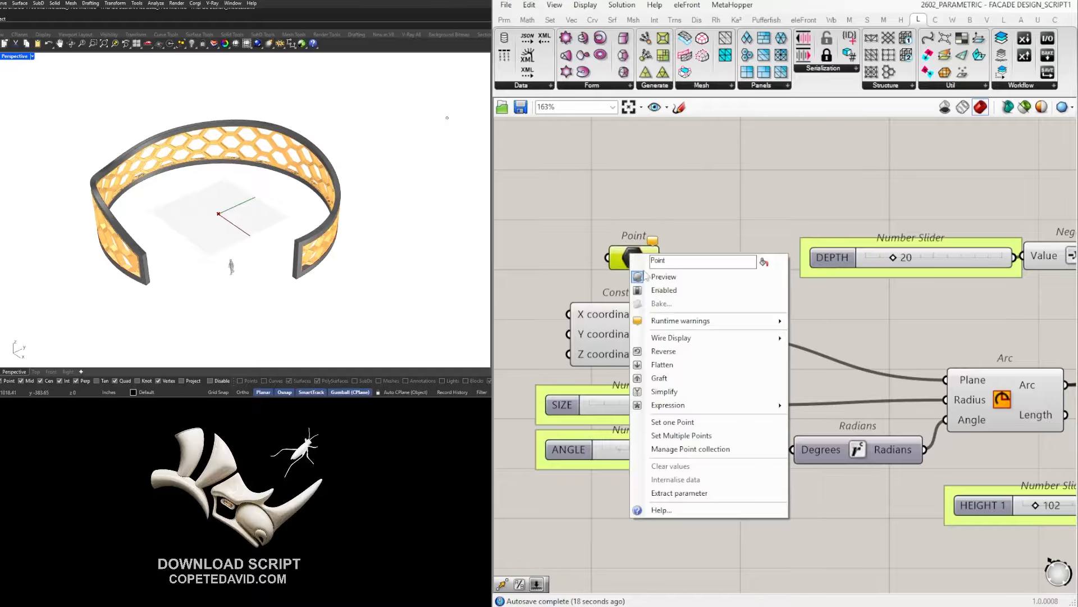
left_click(670, 422)
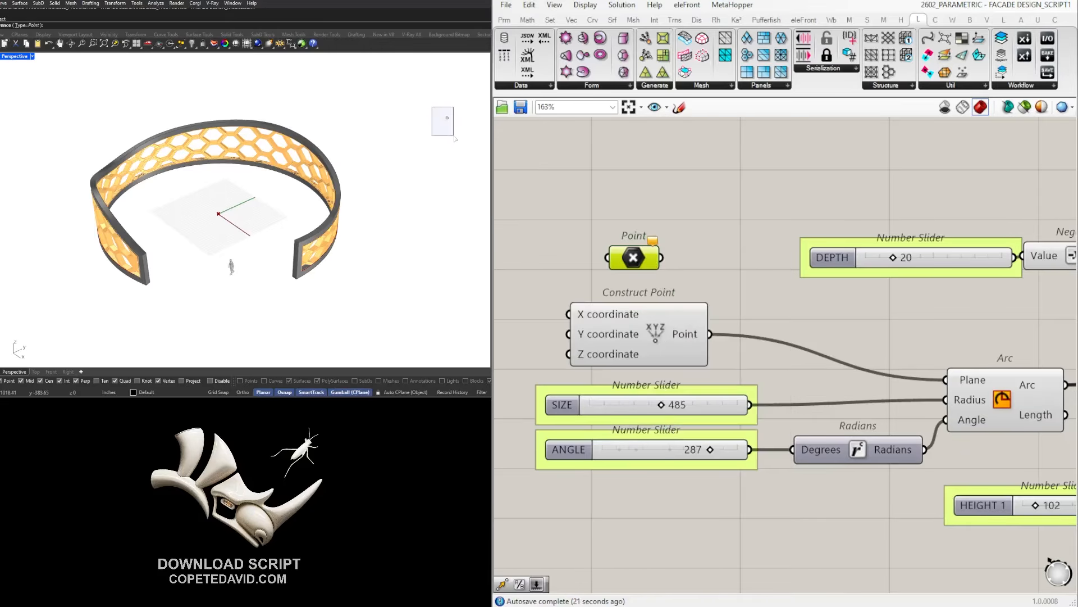
left_click(447, 118)
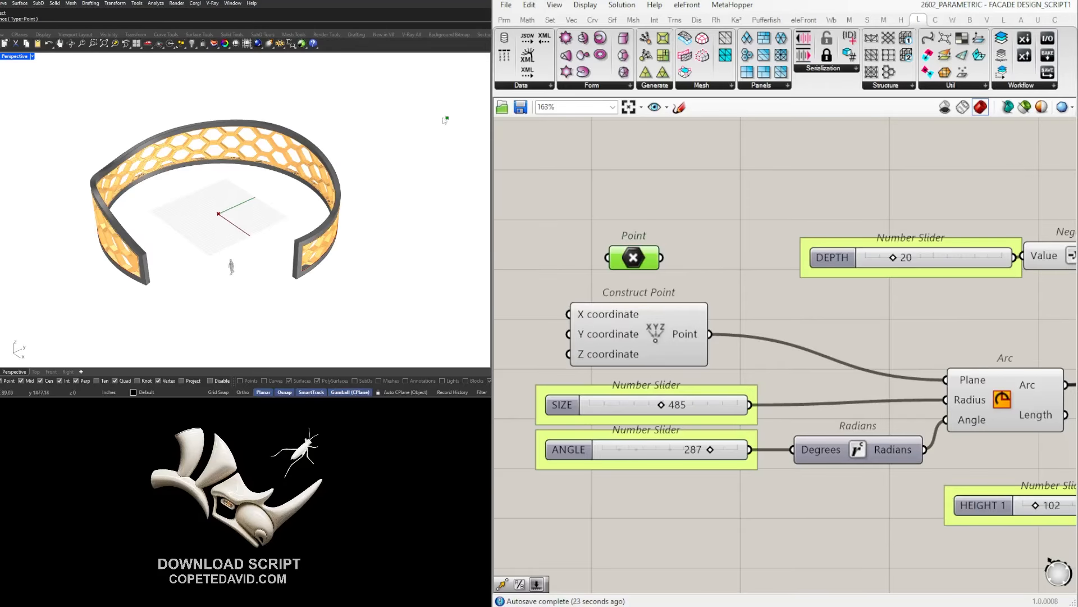
right_click_drag(711, 214, 687, 234)
left_click(687, 233)
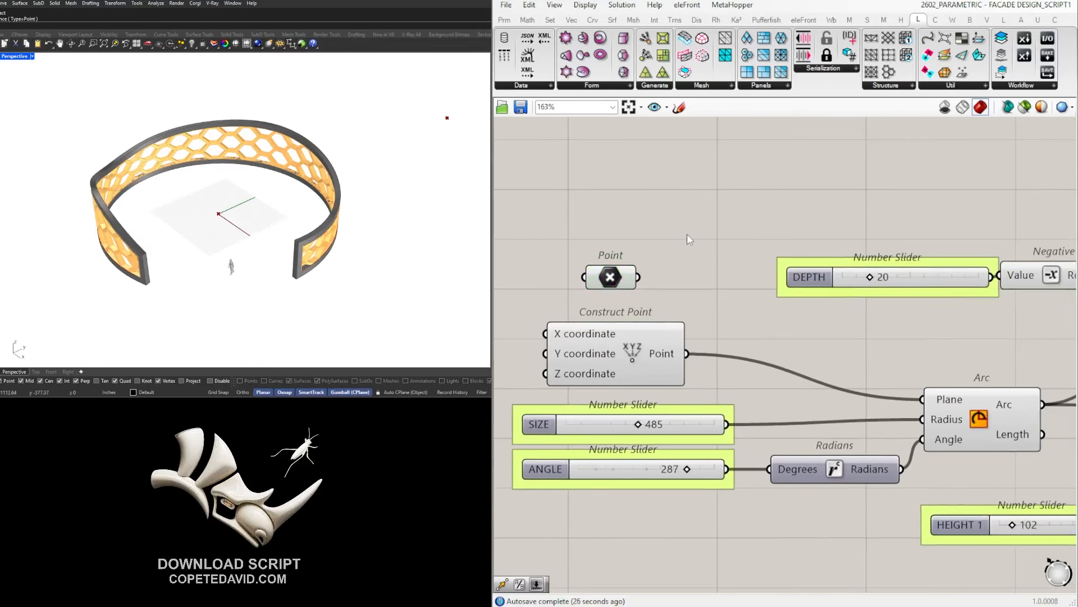
left_click(620, 278)
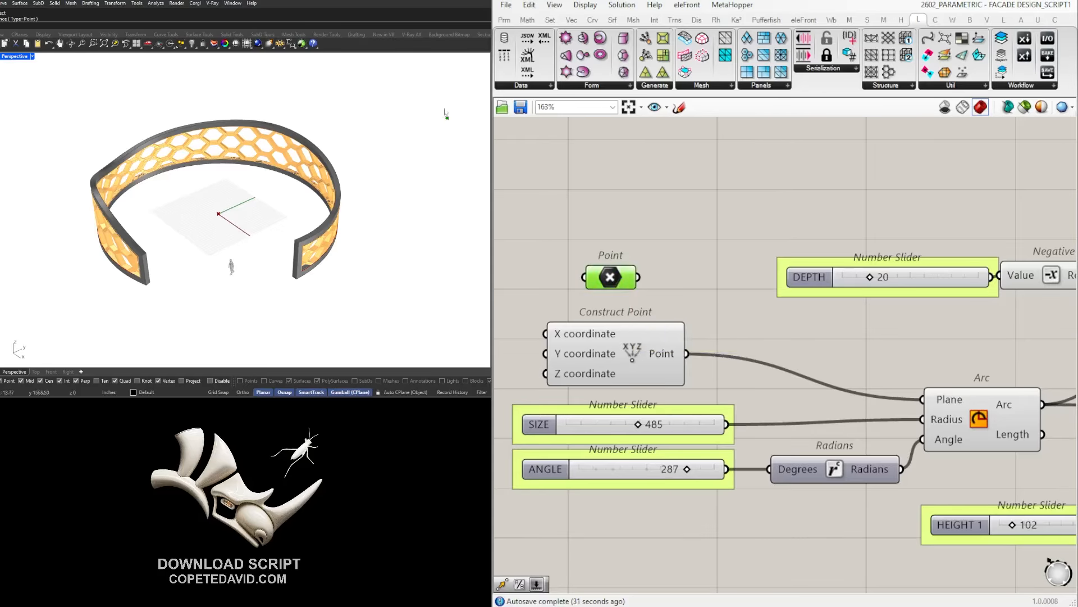
left_click(657, 280)
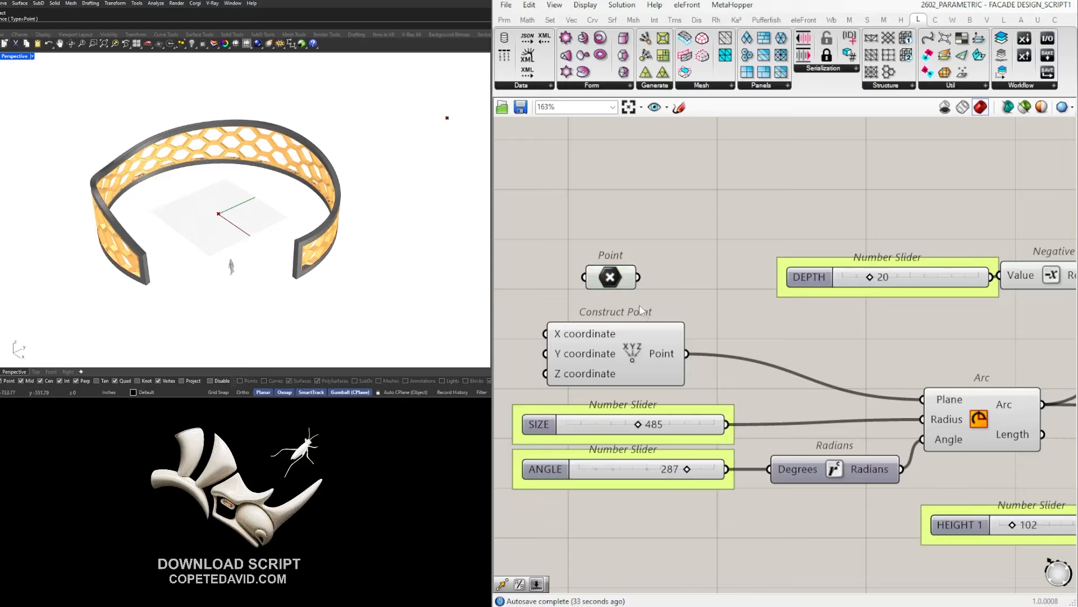
Insert a Relay on the wire from Construct Point to the Arc's Plane and feed it from the Point parameter instead.
double_click(730, 355)
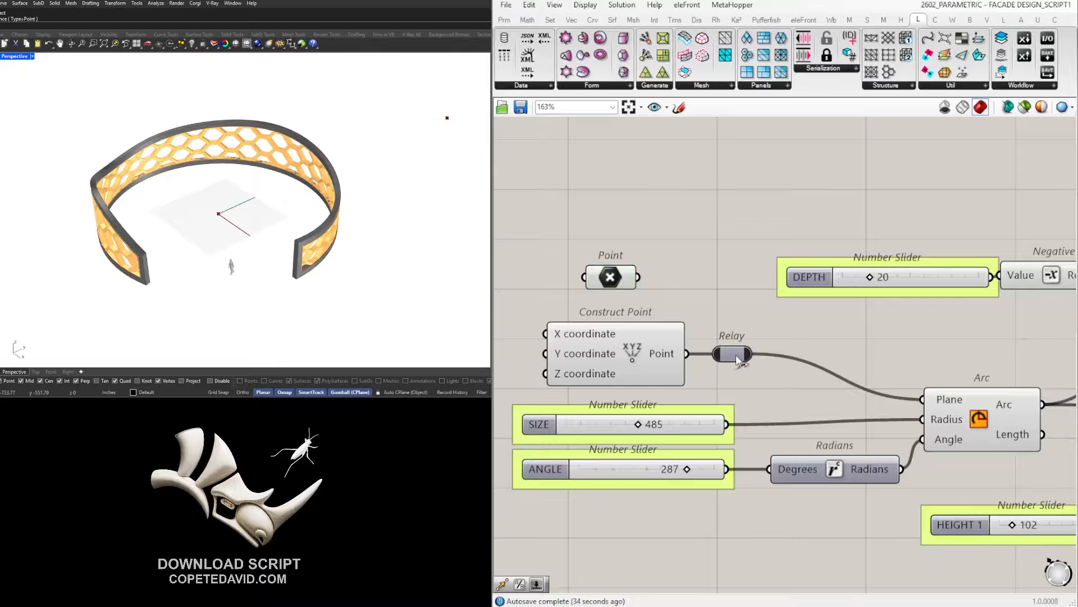
left_click_drag(736, 358, 792, 358)
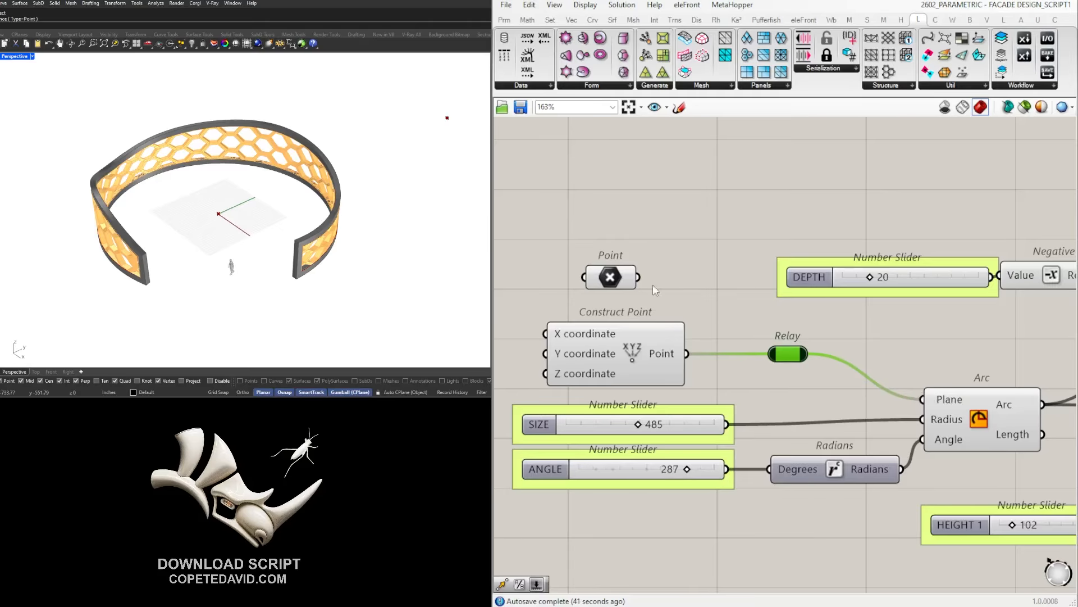
left_click_drag(639, 277, 778, 355)
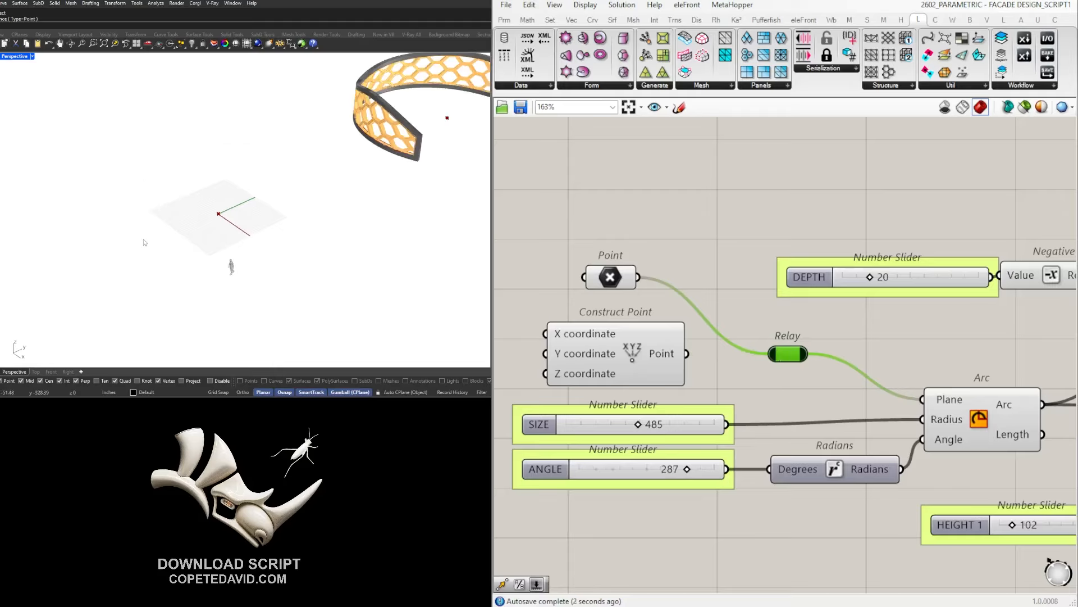
Move the referenced Rhino point freely to new positions so that the facade band follows it.
scroll(405, 154, "down", 4)
right_click_drag(427, 121, 158, 196, "shift")
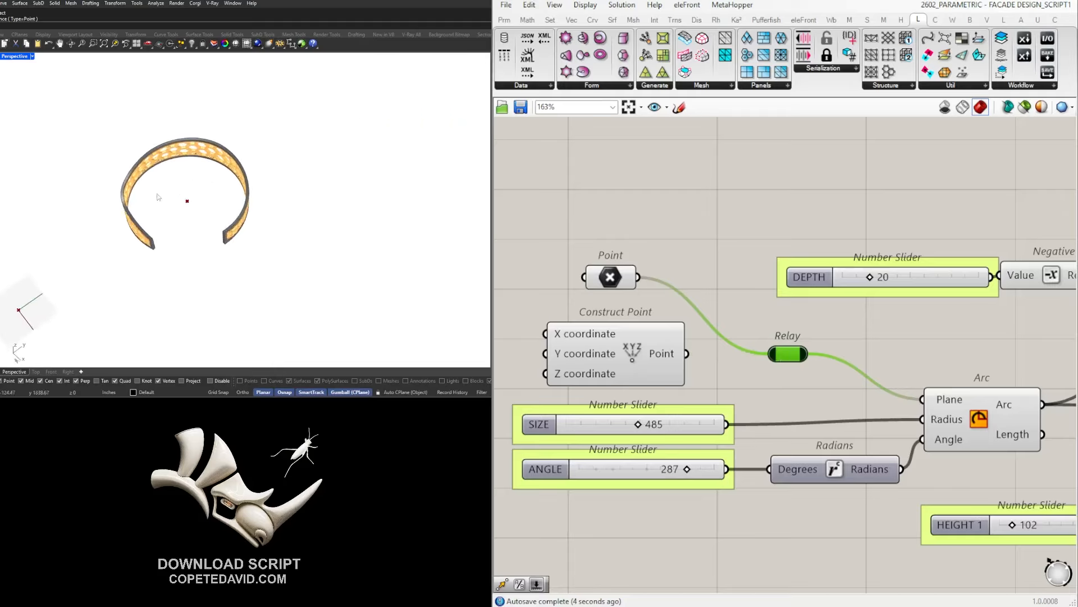
left_click(187, 201)
right_click_drag(211, 221, 233, 216)
scroll(242, 217, "down", 4)
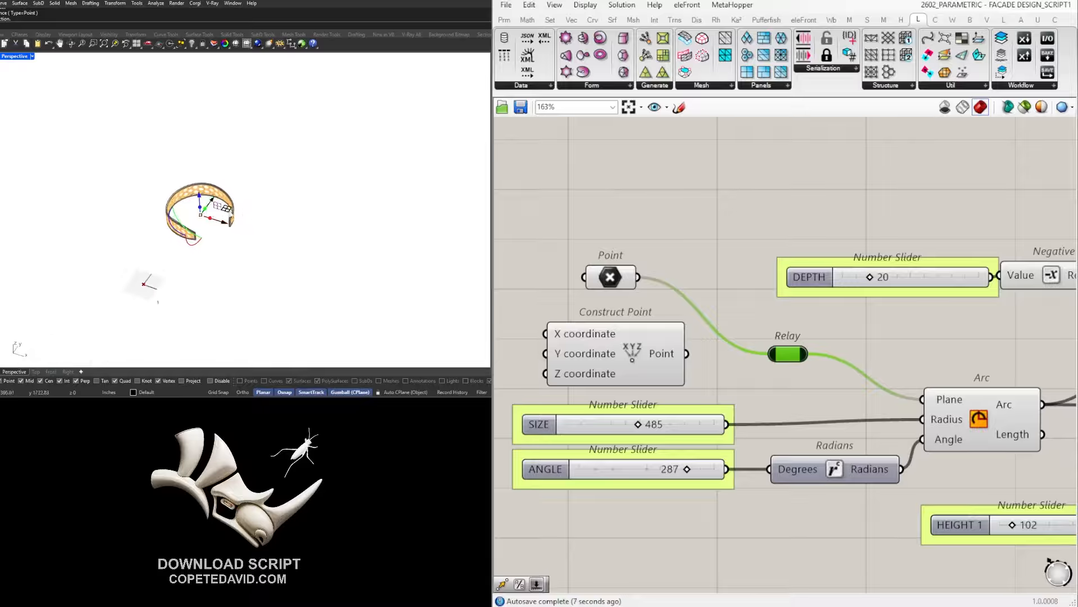
left_click_drag(230, 218, 293, 280)
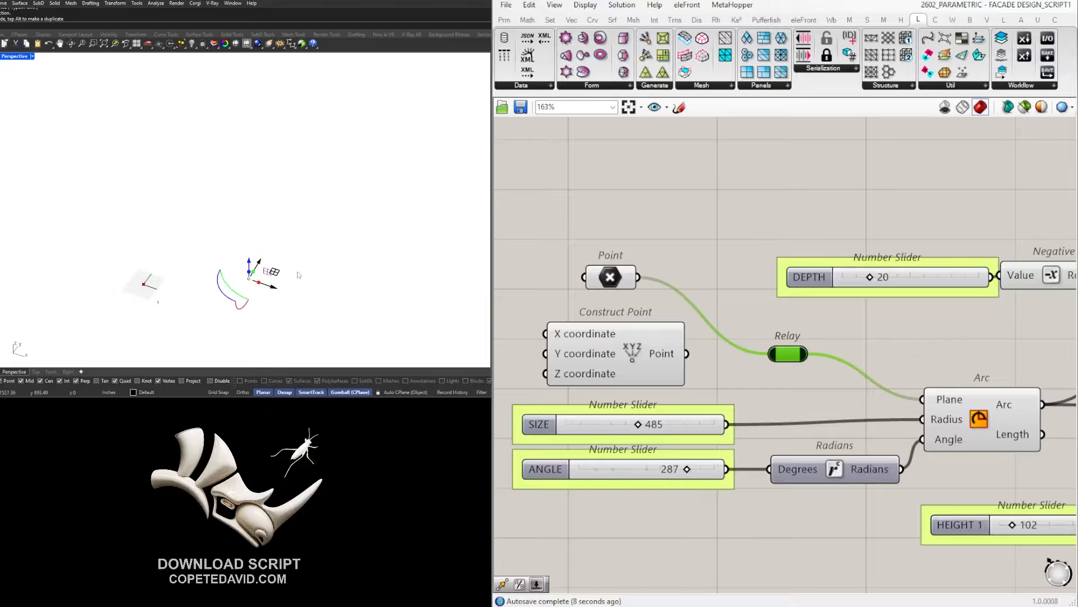
left_click_drag(258, 261, 367, 269)
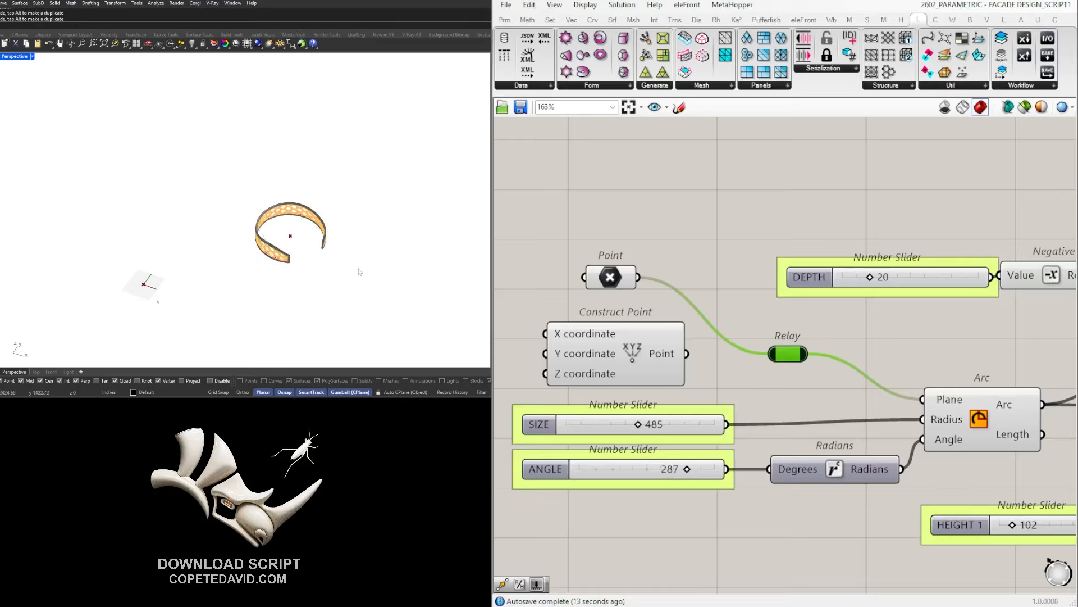
right_click_drag(364, 272, 310, 275)
Move the referenced point from its own location to the world origin at 0.
left_click_drag(362, 302, 242, 175)
scroll(269, 254, "up", 3)
type("m")
key("Return")
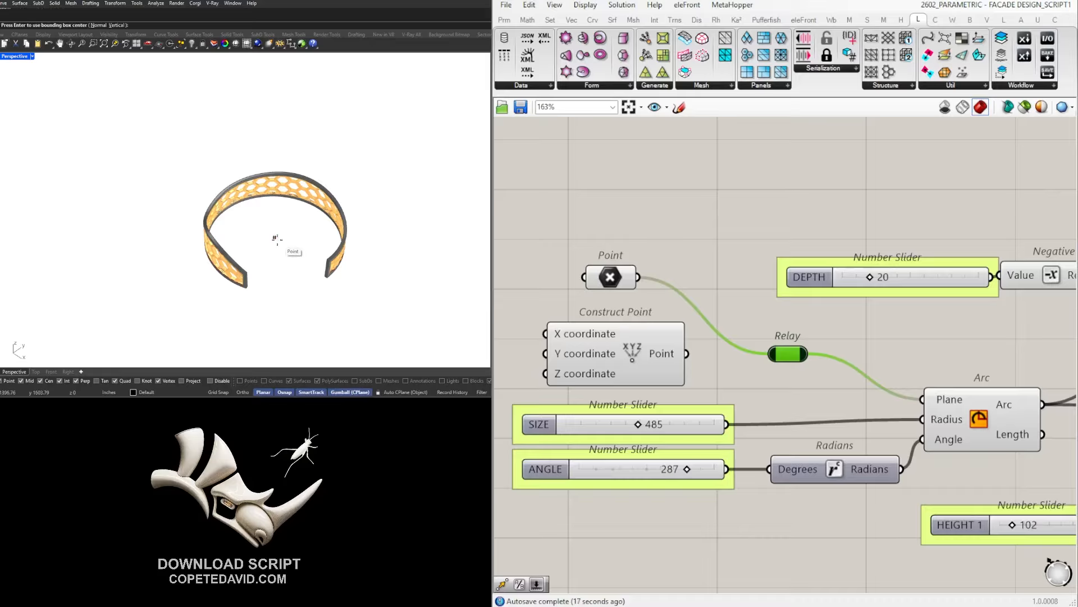
left_click(274, 237)
type("0")
key("Return")
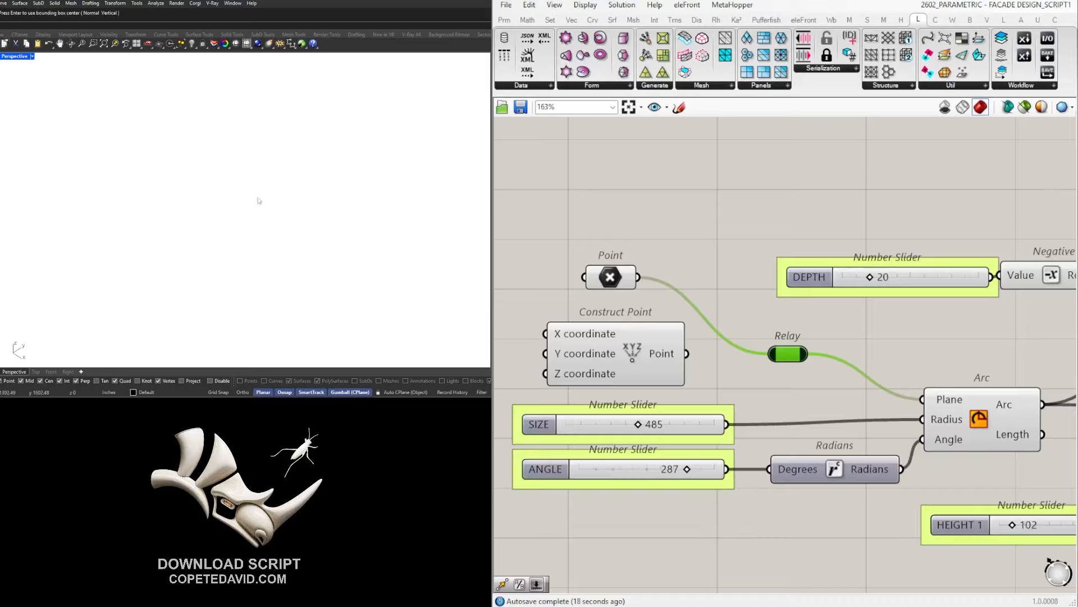
scroll(133, 237, "down", 5)
scroll(74, 247, "up", 8)
key("Escape")
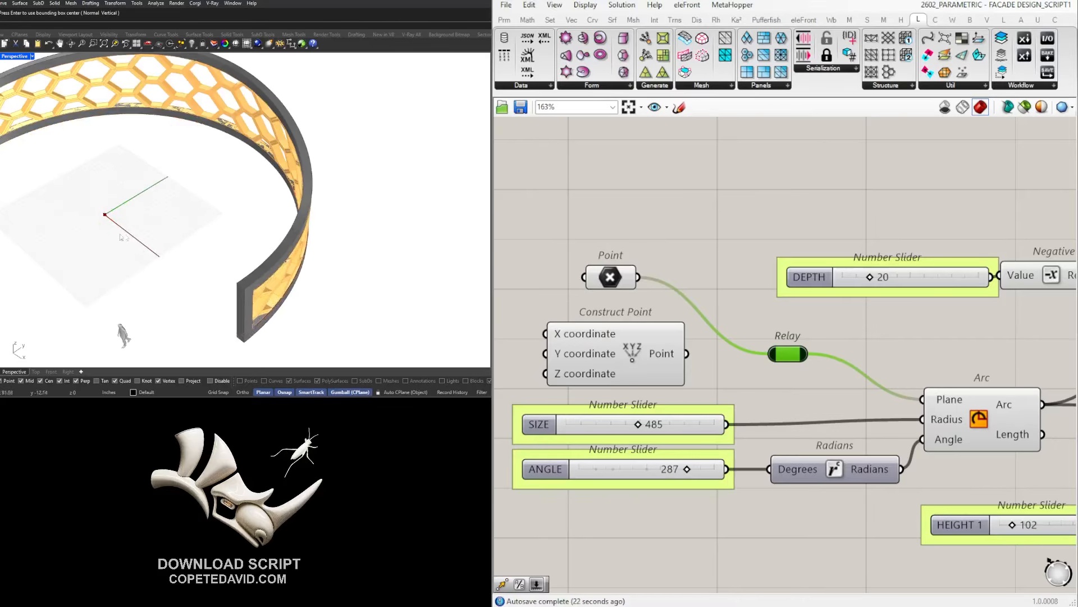
Zoom to the human scale figure and examine the whole facade band around the origin.
right_click_drag(140, 284, 232, 241)
left_click(236, 268)
type("zs")
key("Return")
key("Escape")
scroll(236, 268, "down", 6)
scroll(225, 241, "down", 4)
scroll(232, 240, "down", 3)
right_click_drag(287, 254, 243, 273)
scroll(514, 306, "down", 3)
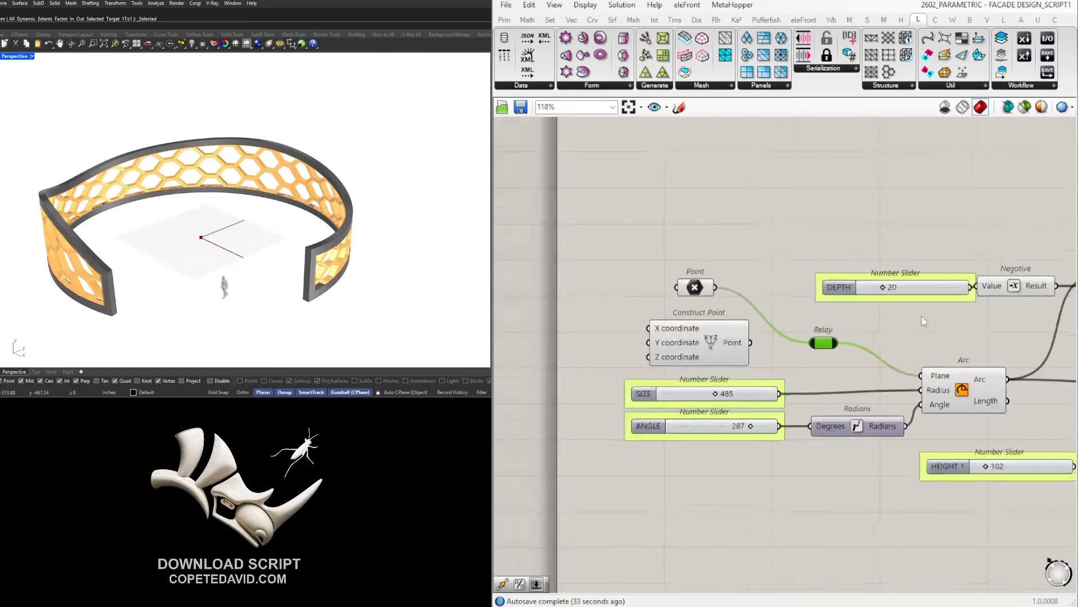
Examine the definition from the arc setup through to the two Hexagon Cells components, and select the lower one.
left_click_drag(668, 292, 664, 291)
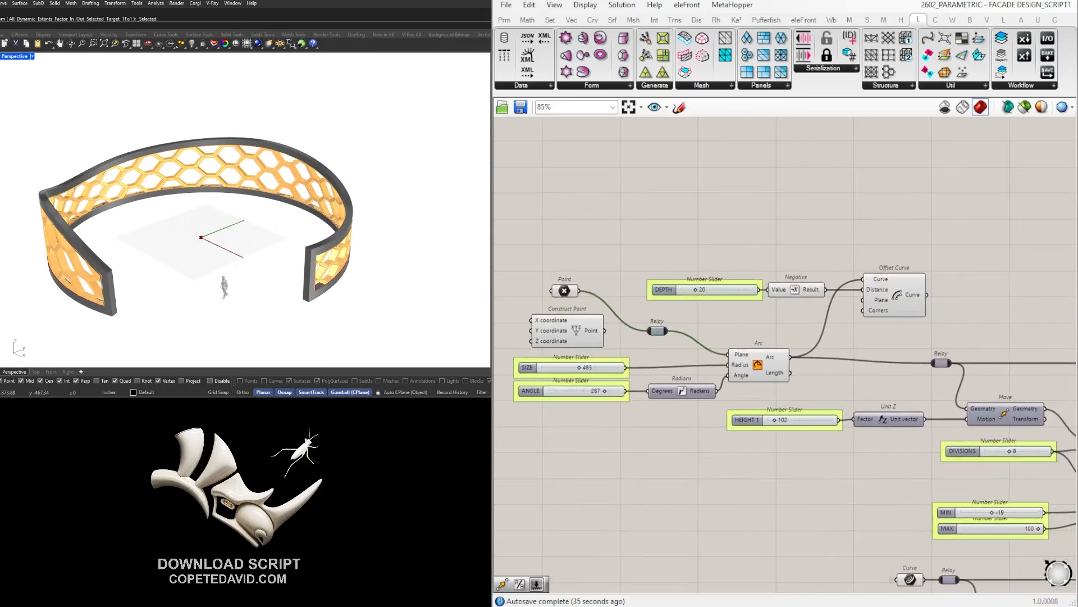
scroll(713, 424, "down", 2)
right_click_drag(971, 380, 628, 327)
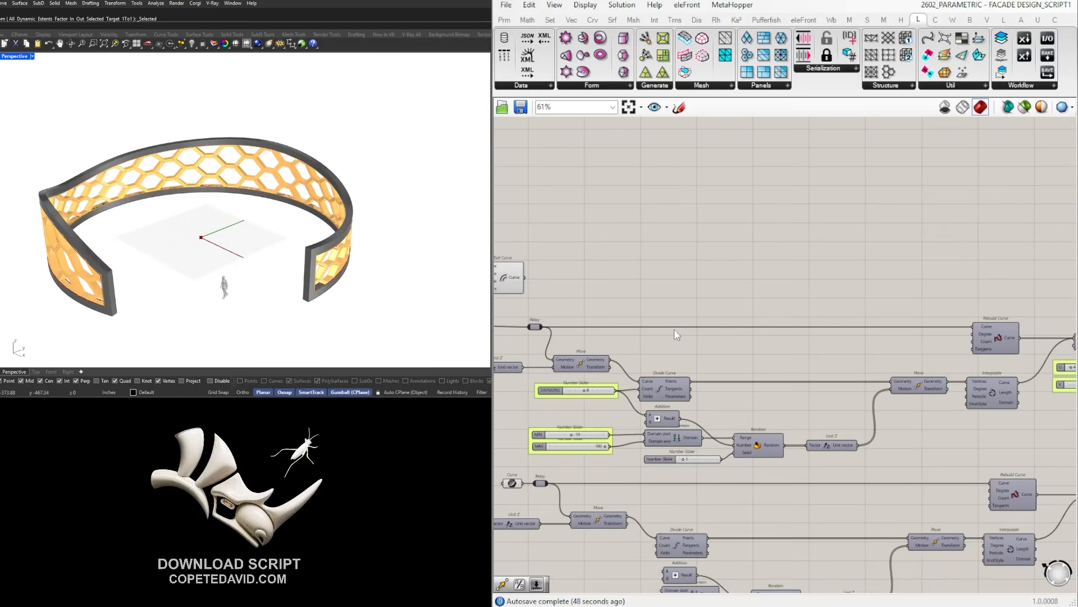
scroll(809, 247, "down", 3)
right_click_drag(880, 322, 584, 299)
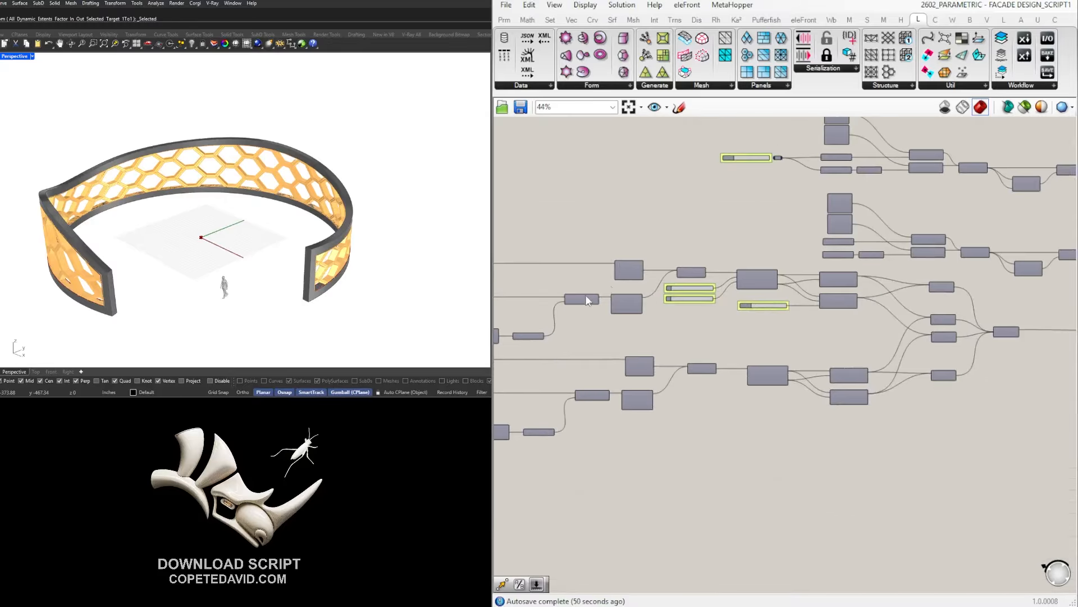
scroll(584, 299, "up", 3)
right_click_drag(973, 331, 757, 331)
scroll(652, 435, "up", 3)
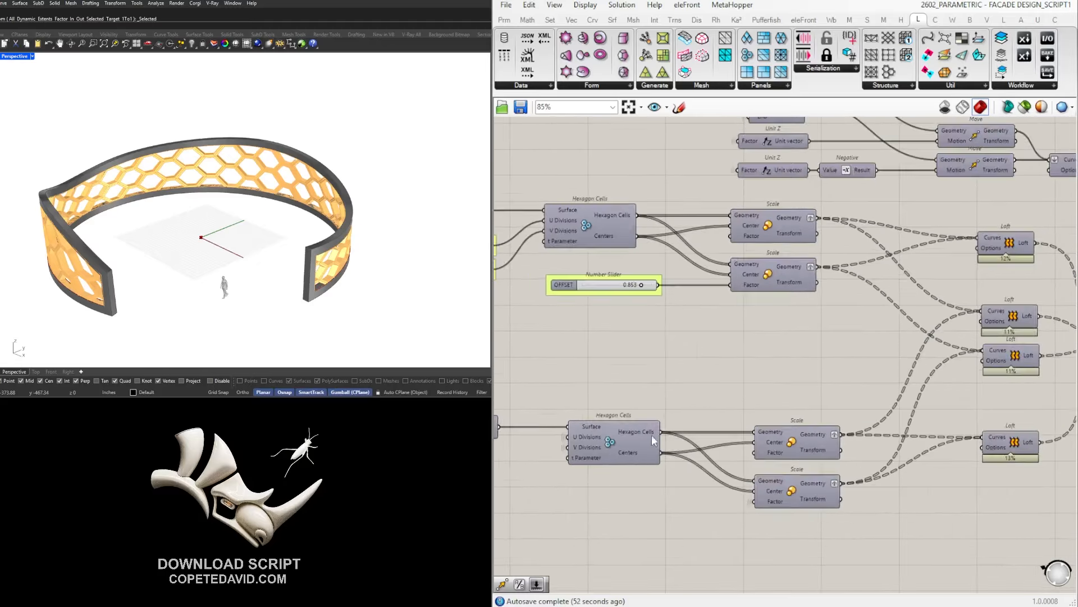
left_click(713, 425)
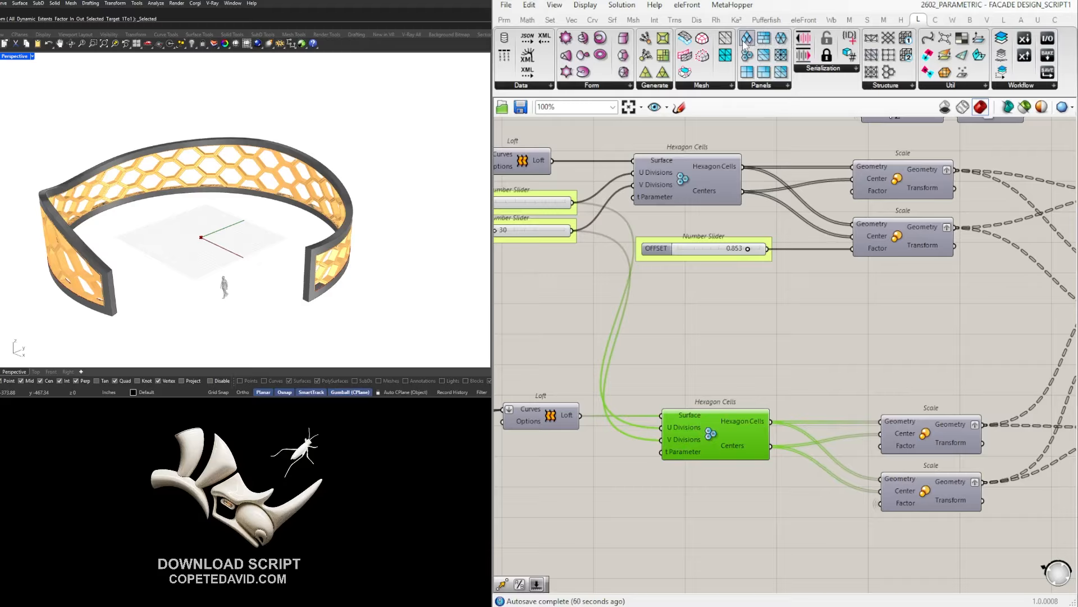
Place a Diamond Panels component between the two Hexagon Cells components as a possible pattern alternative, and delete it.
left_click_drag(746, 38, 725, 332)
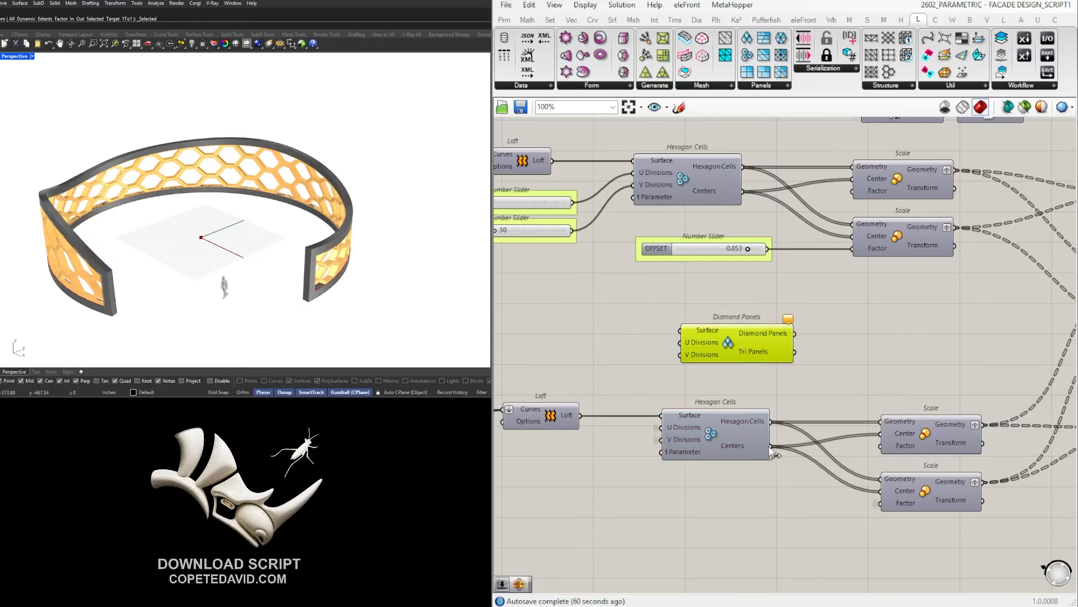
left_click(877, 338)
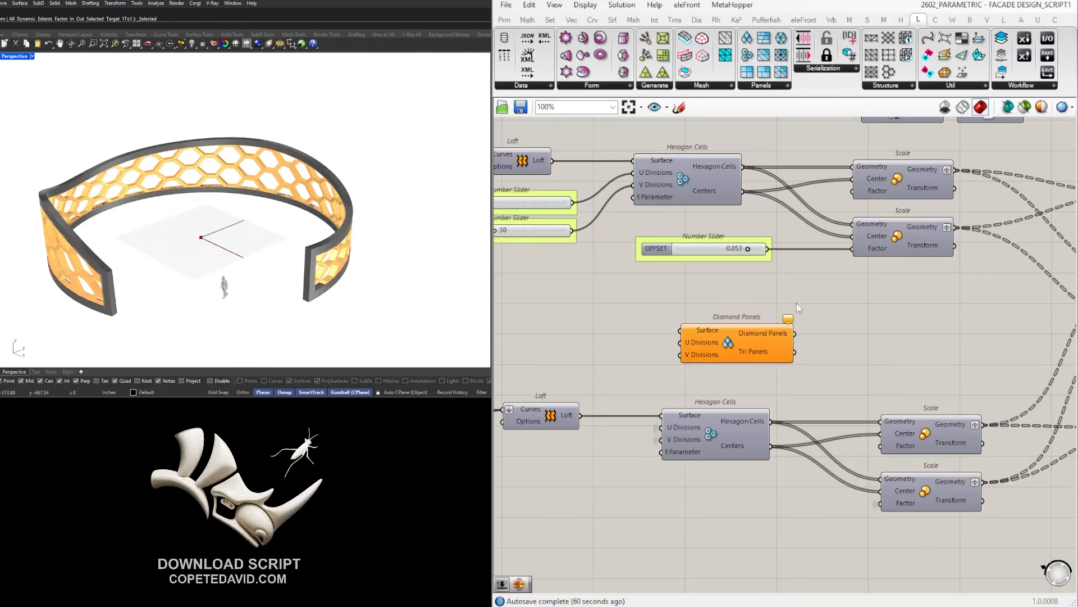
right_click_drag(731, 345, 698, 382)
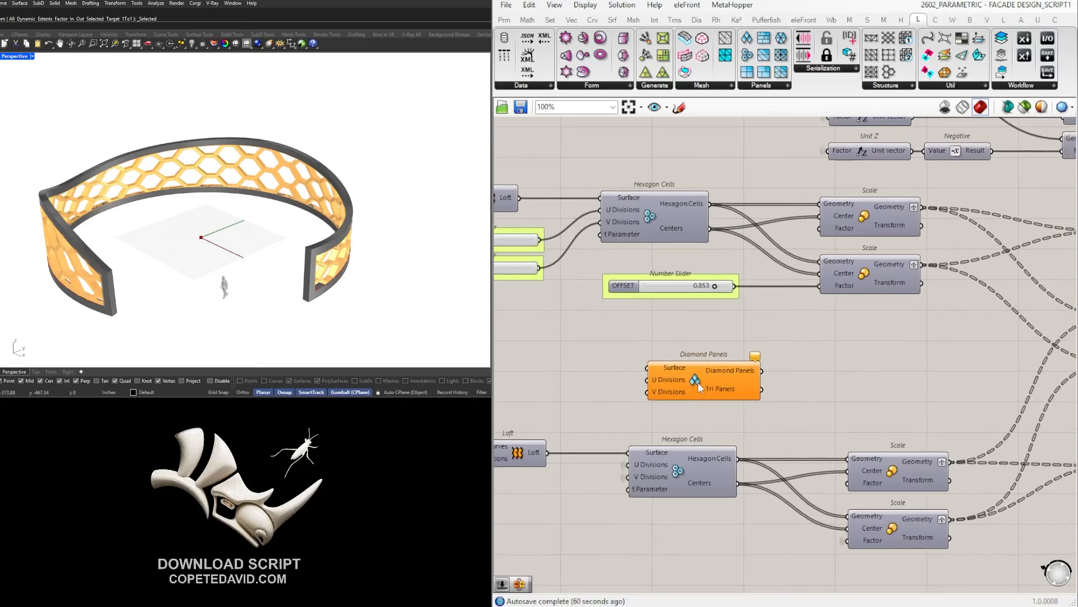
left_click(698, 381)
key("Delete")
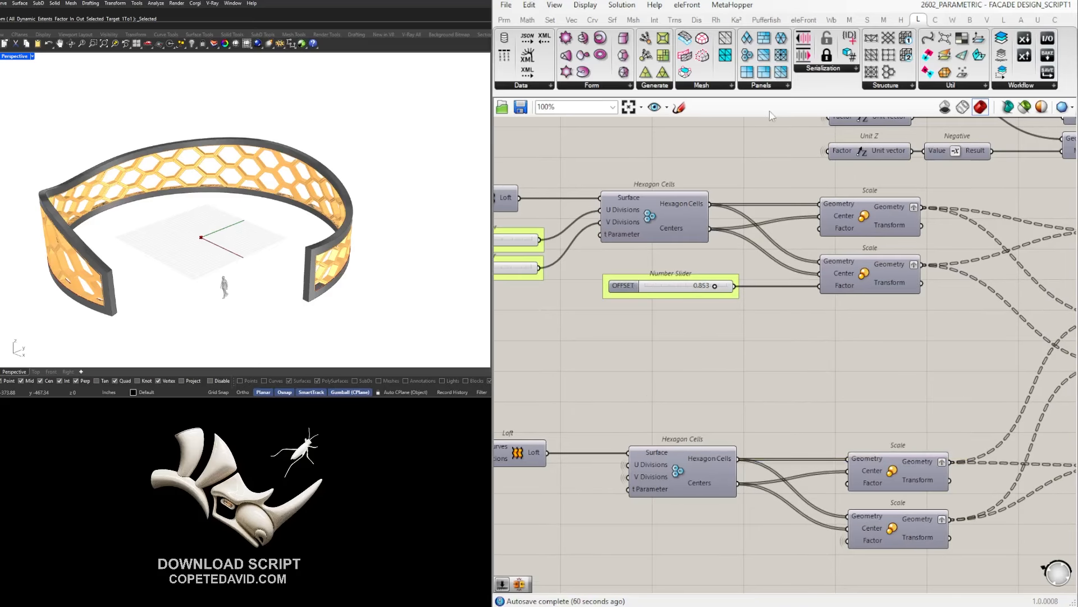
Place a Triangle Panels B component between the OFFSET slider and the lower Hexagon Cells component.
left_click_drag(700, 336, 716, 380)
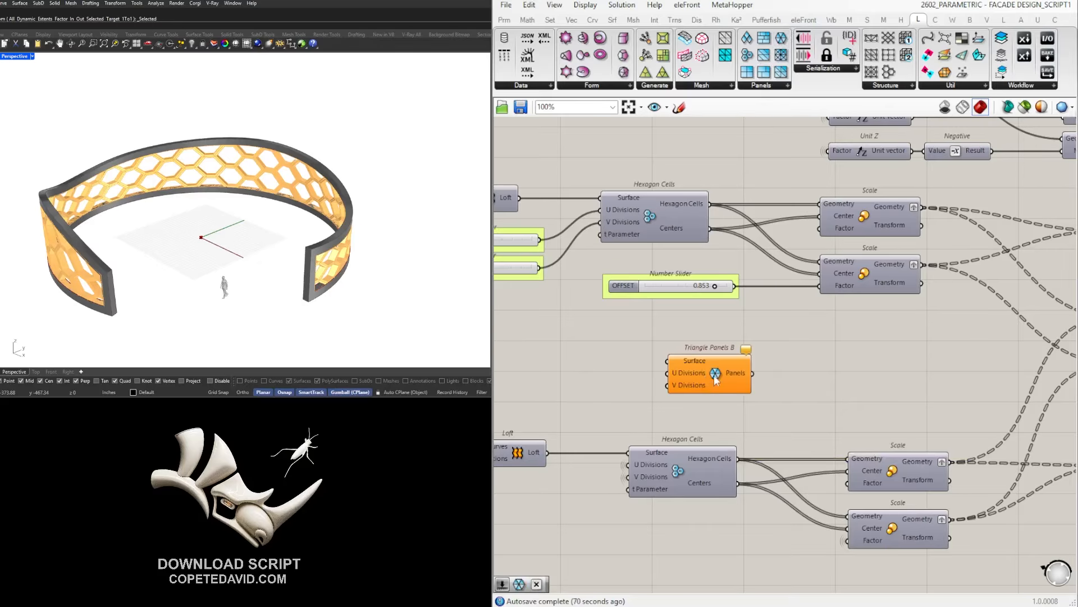
left_click_drag(649, 393, 681, 387)
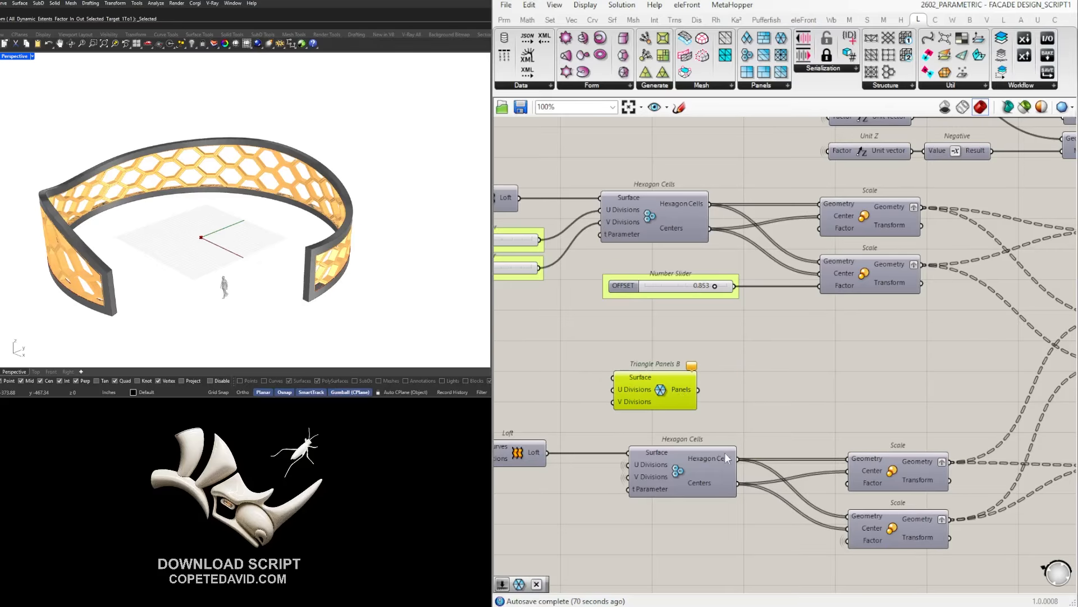
right_click_drag(822, 427, 800, 402)
left_click_drag(637, 366, 658, 373)
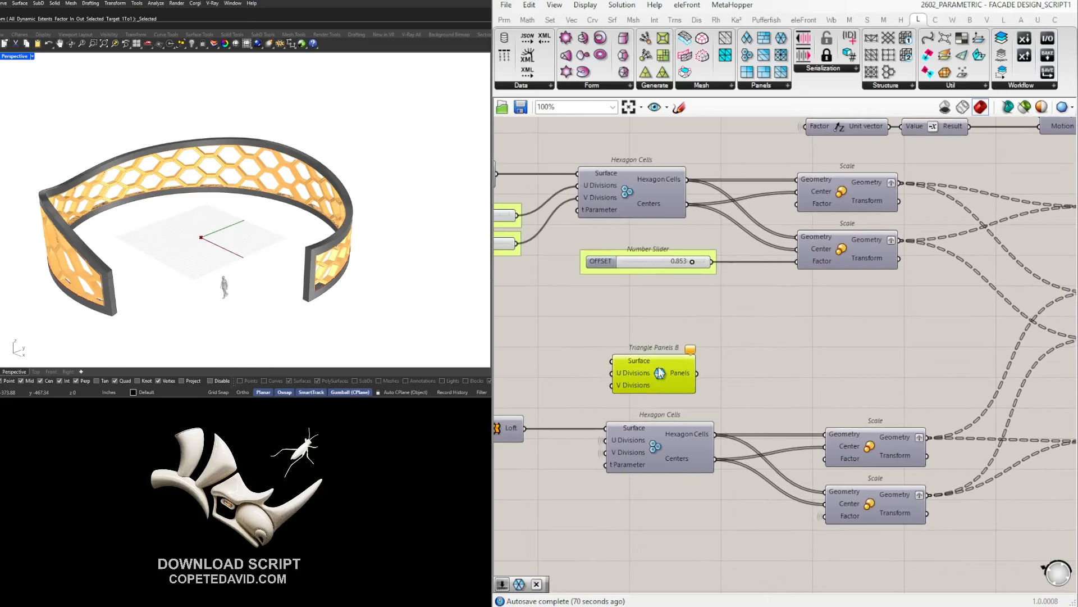
left_click(646, 446)
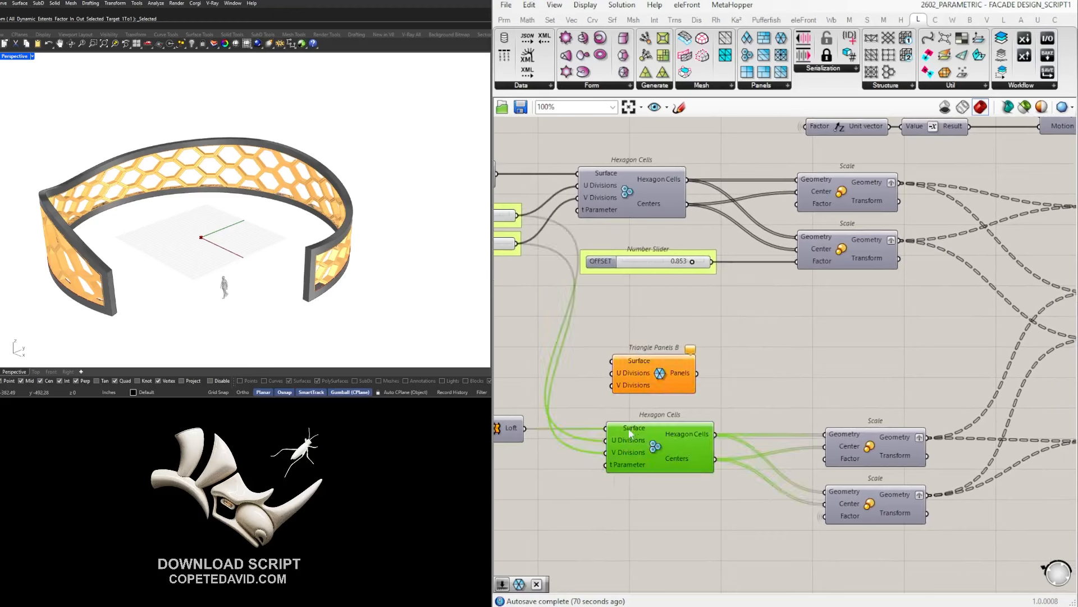
left_click_drag(682, 360, 686, 361)
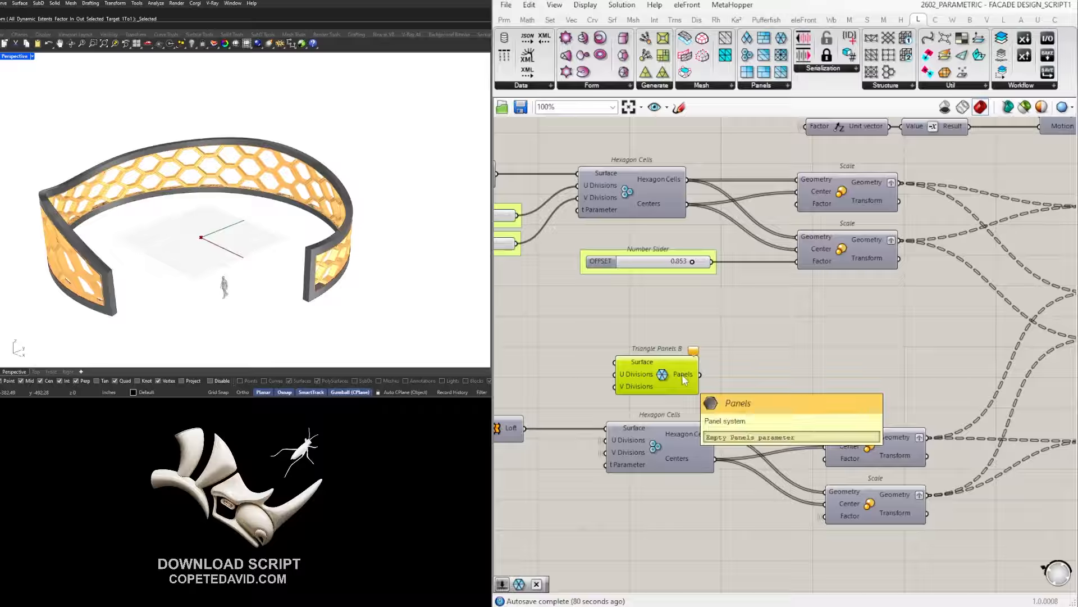
left_click_drag(683, 375, 684, 332)
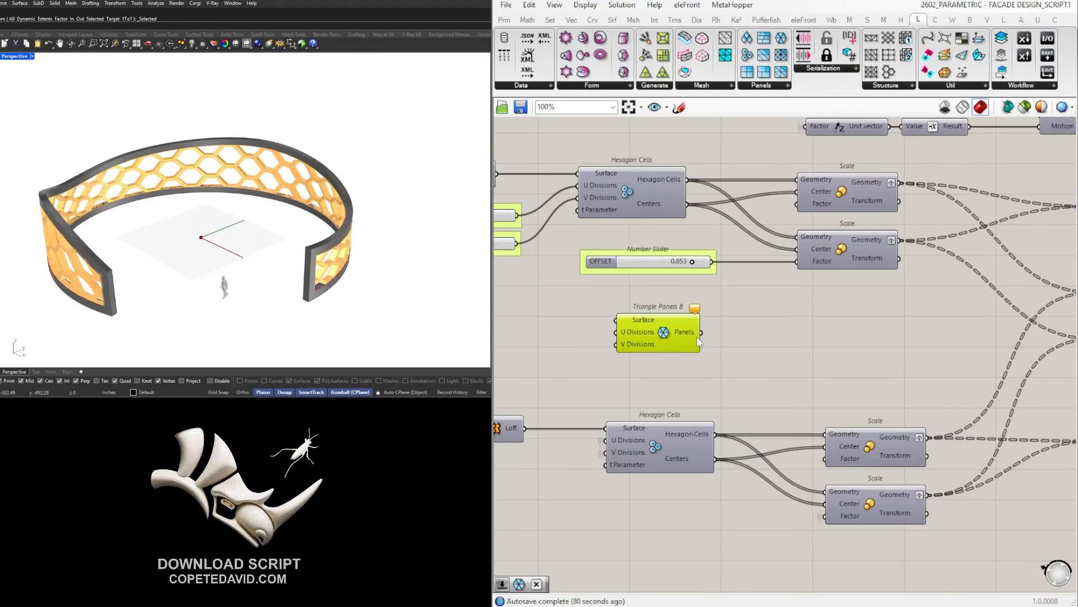
Try to save the definition as a new file named 2602_PARAMETRIC - FACADE DESIGN_SCRIPT2.
left_click(723, 347)
scroll(779, 346, "down", 2)
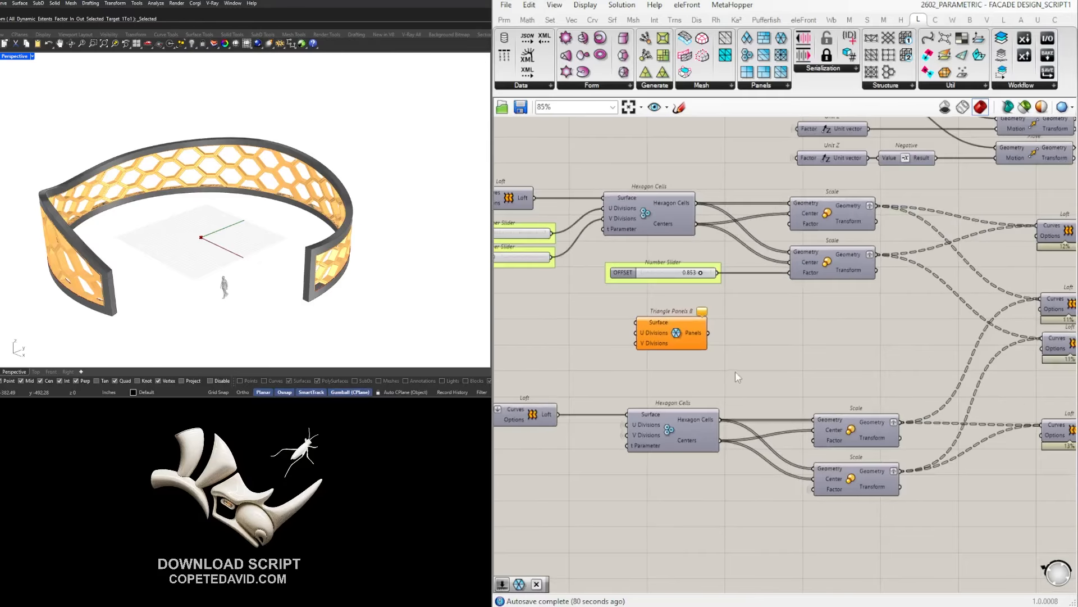
left_click(510, 10)
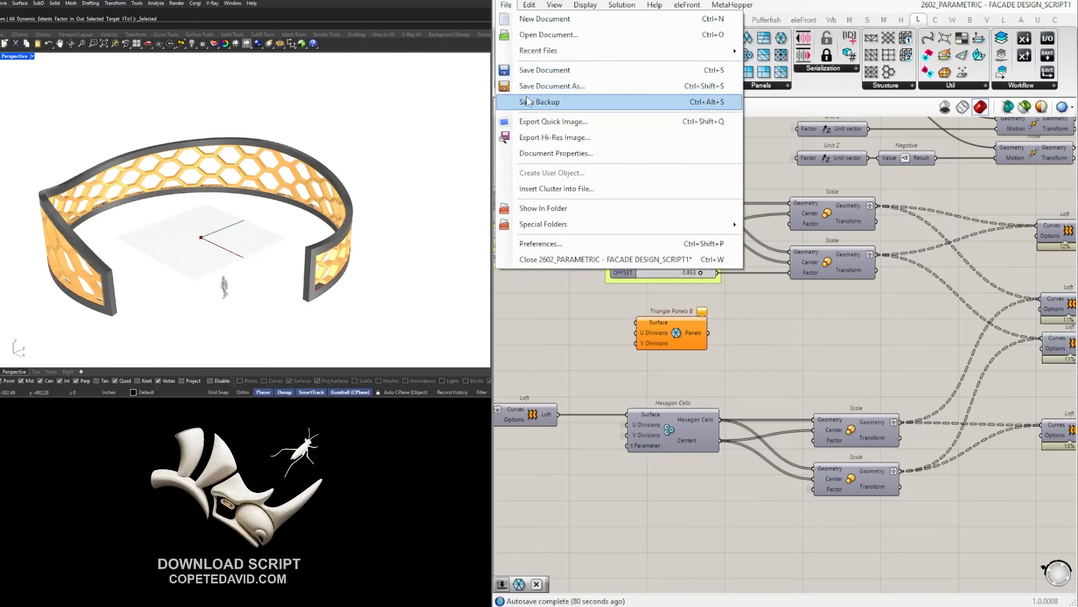
left_click(536, 89)
left_click(228, 238)
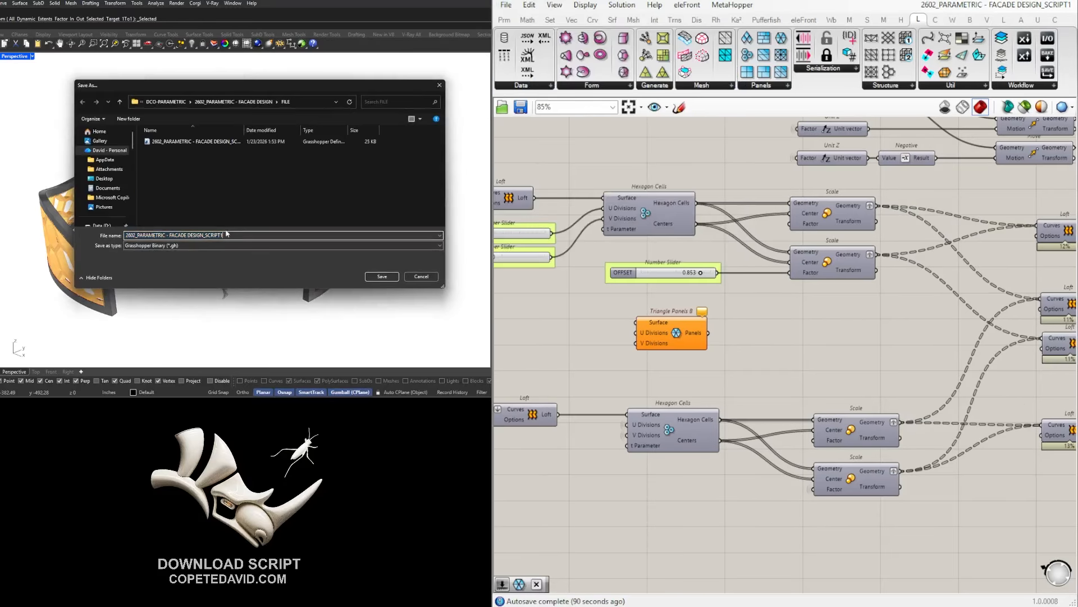
key("BackSpace")
type("2")
left_click(384, 279)
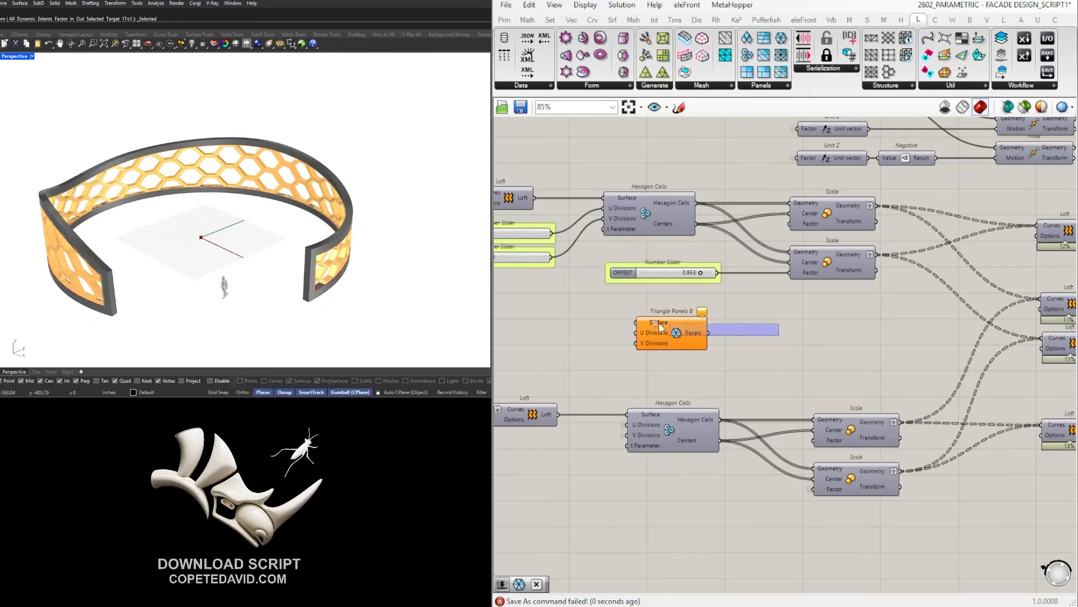
Remove the Triangle Panels B component and the Point container's wire into the arc relay, and save the definition.
scroll(724, 316, "down", 3)
right_click_drag(507, 241, 1035, 305)
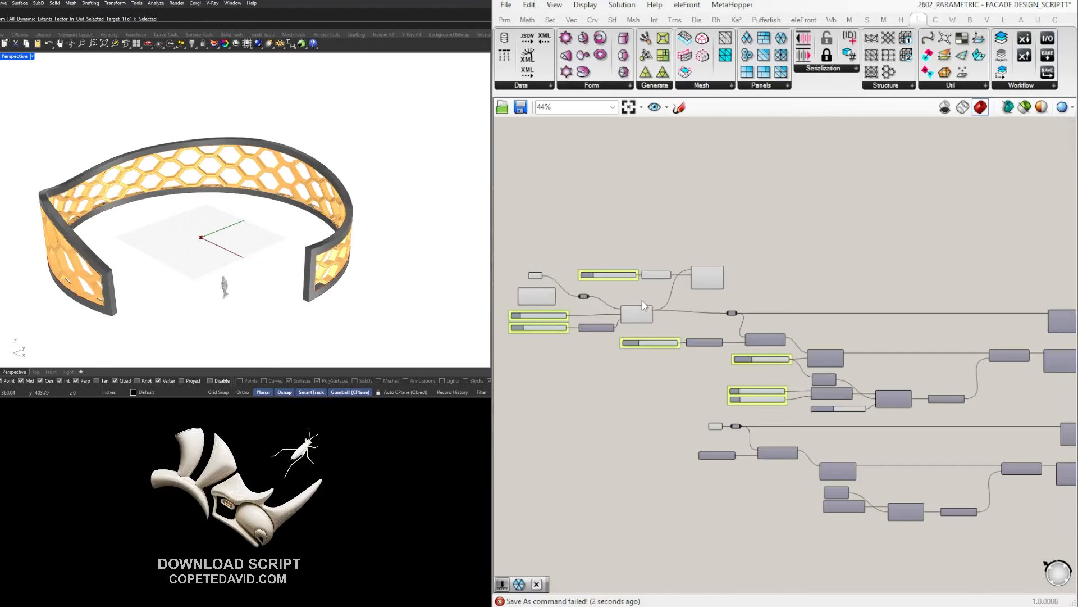
scroll(600, 301, "up", 2)
right_click_drag(588, 304, 630, 301)
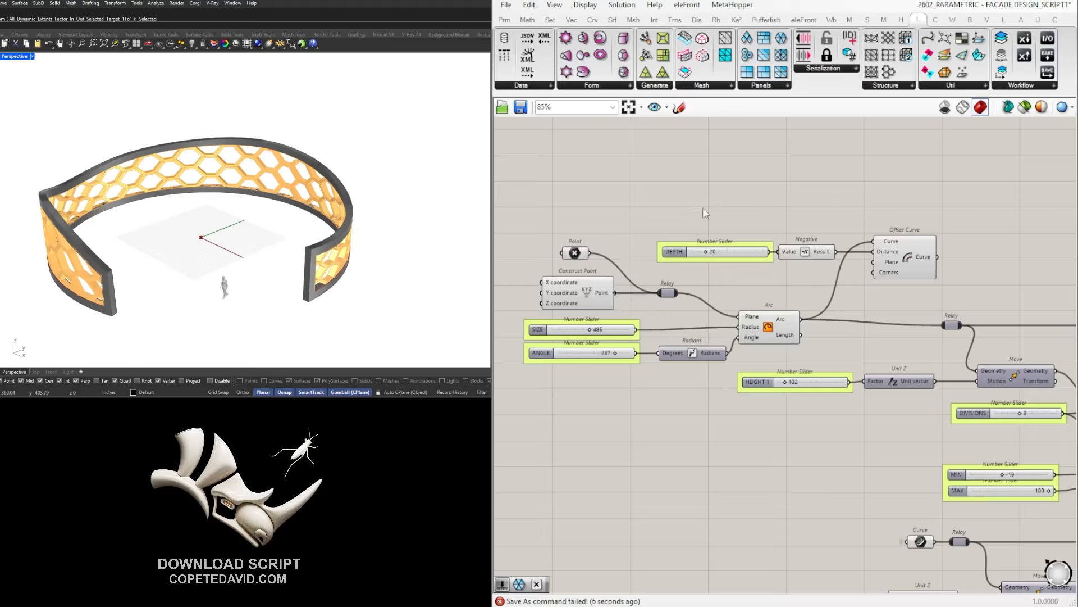
key("ctrl+z")
key("ctrl+s")
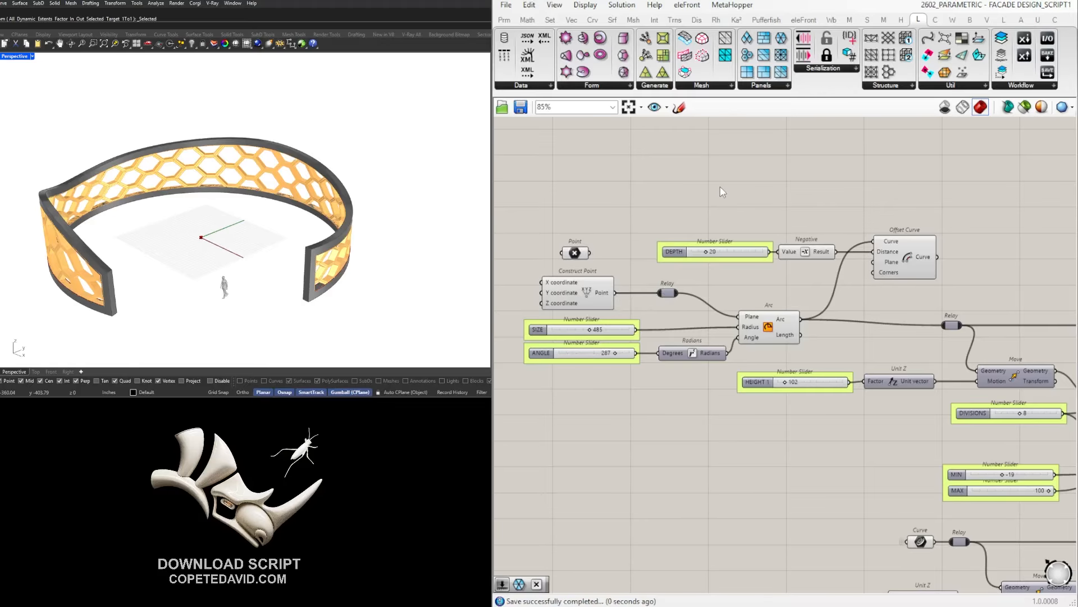
Save a copy of the definition as 2602_PARAMETRIC - FACADE DESIGN_SCRIPT2.
left_click(507, 6)
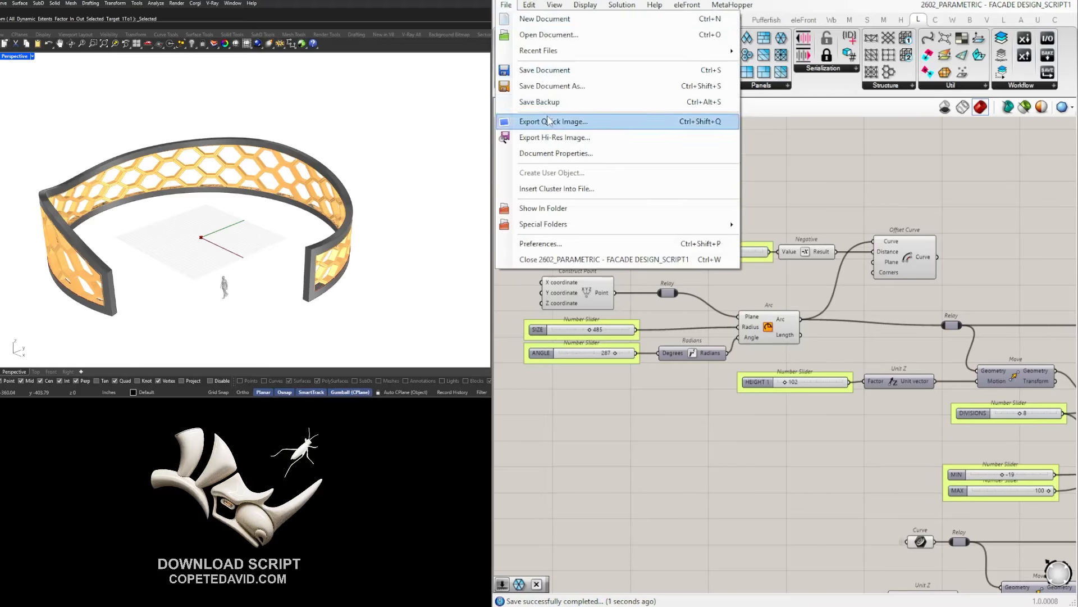
left_click(556, 85)
left_click(246, 237)
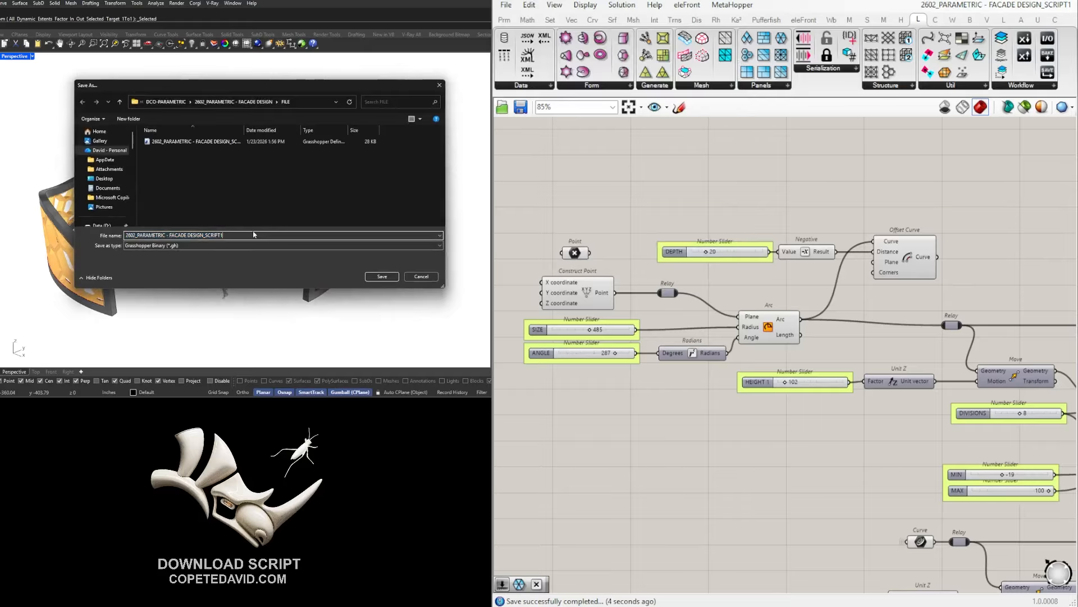
key("BackSpace")
type("2")
left_click(381, 276)
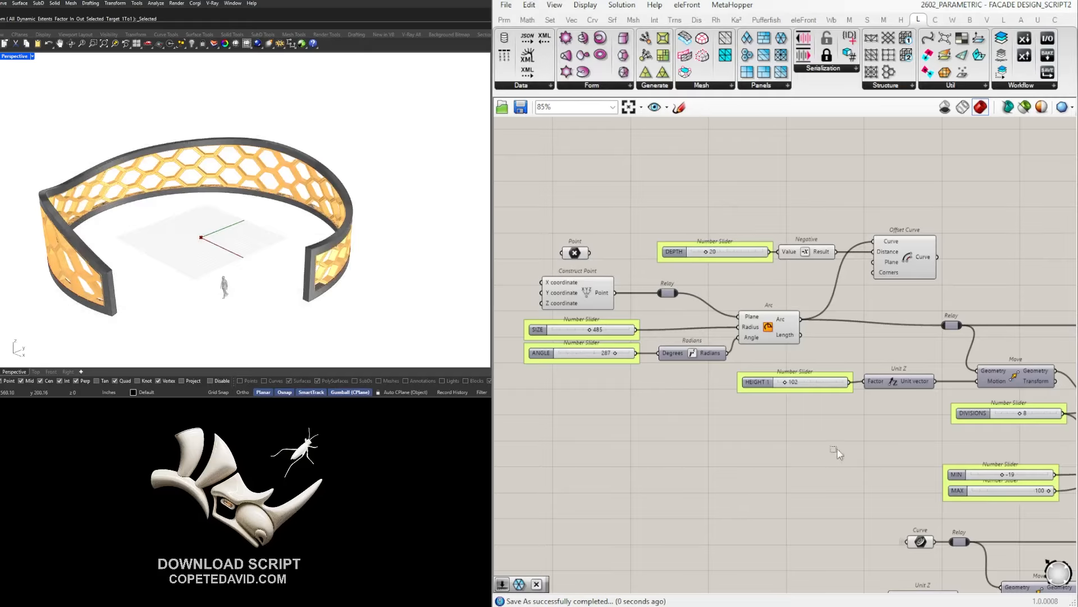
Insert relays on the Surface, U Divisions and V Divisions inputs and on both outputs of the lower Hexagon Cells component.
scroll(837, 449, "down", 5)
scroll(591, 359, "up", 4)
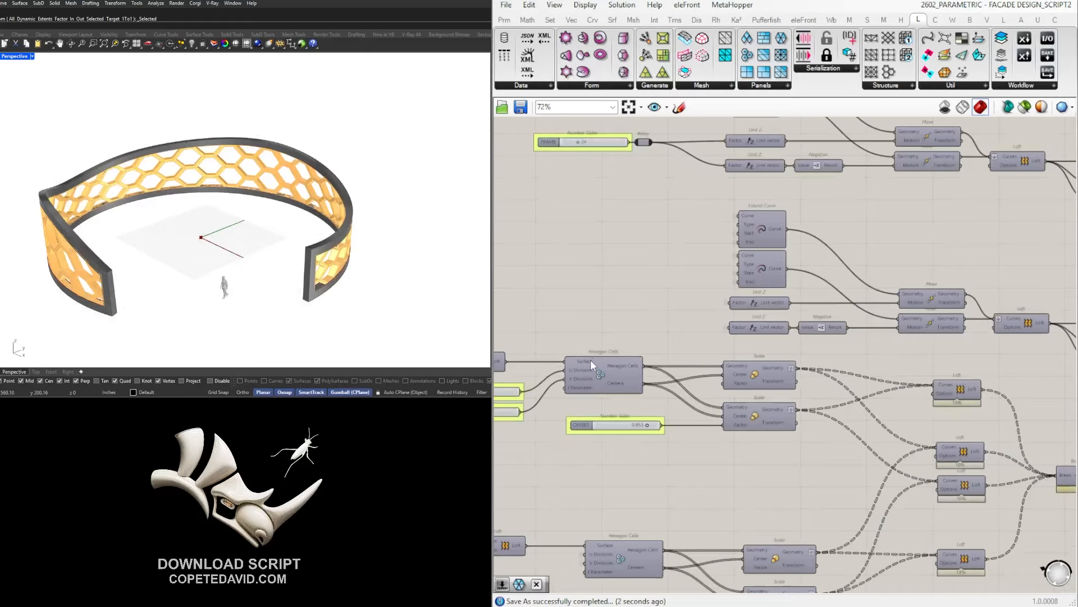
scroll(591, 359, "down", 3)
right_click_drag(591, 359, 728, 339)
scroll(728, 348, "up", 5)
scroll(828, 360, "down", 2)
right_click_drag(787, 482, 753, 359)
scroll(717, 399, "up", 3)
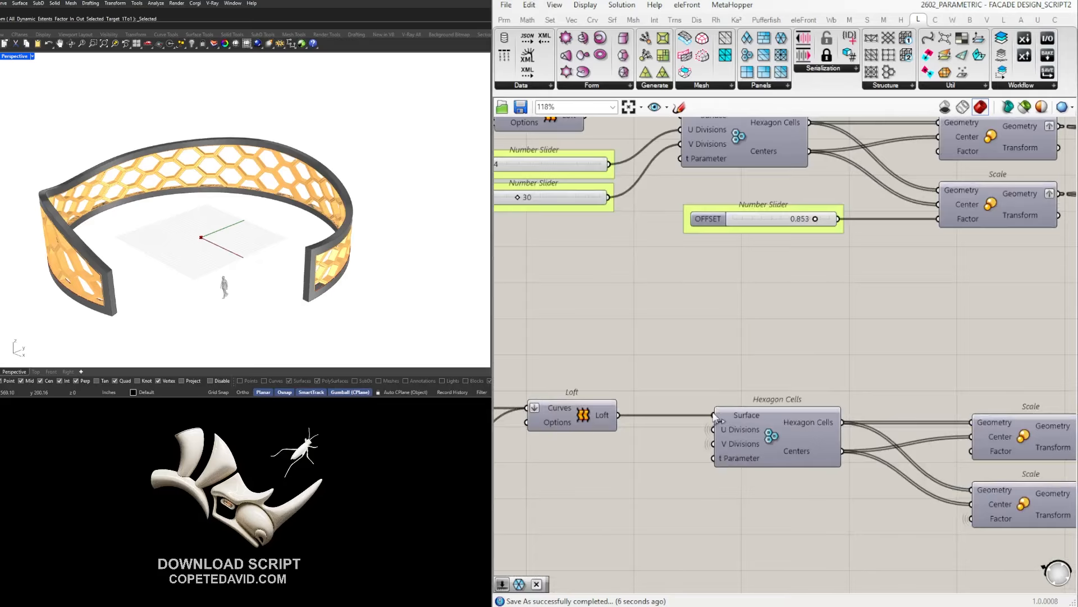
double_click(711, 430)
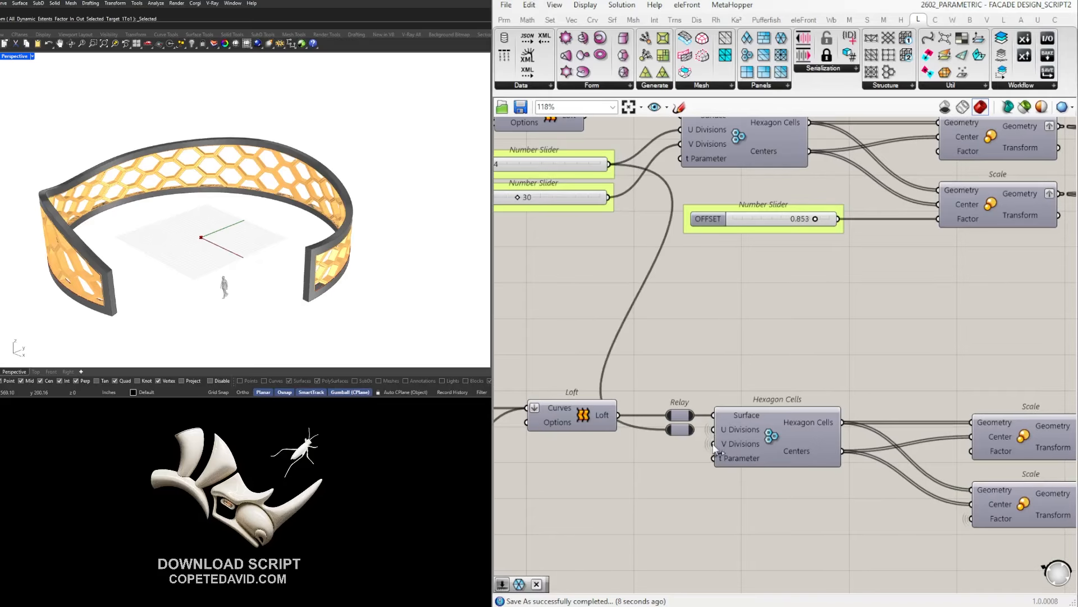
key("ctrl+z")
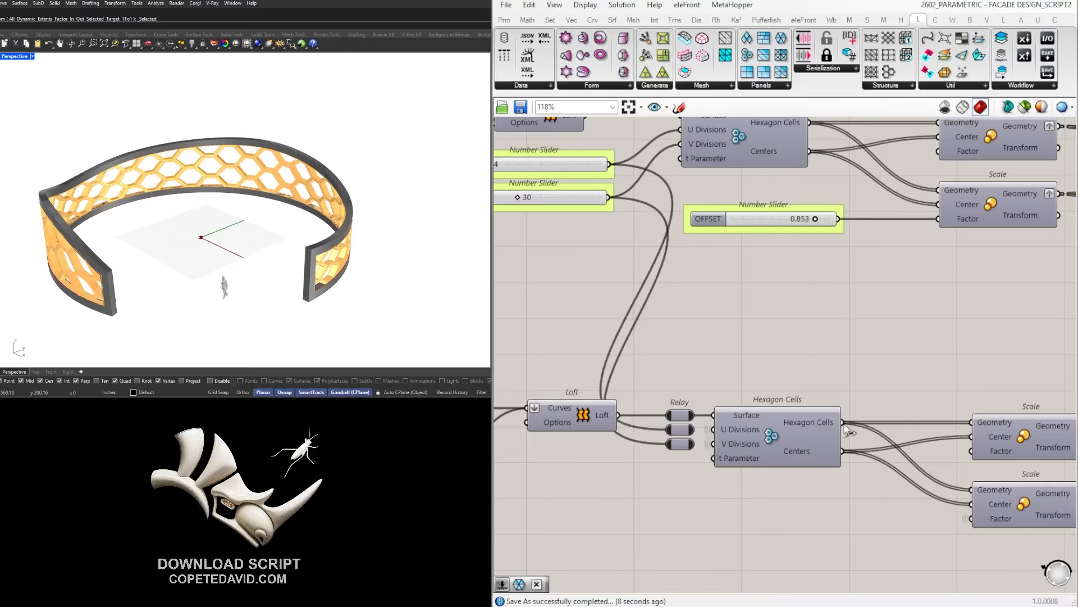
double_click(875, 422)
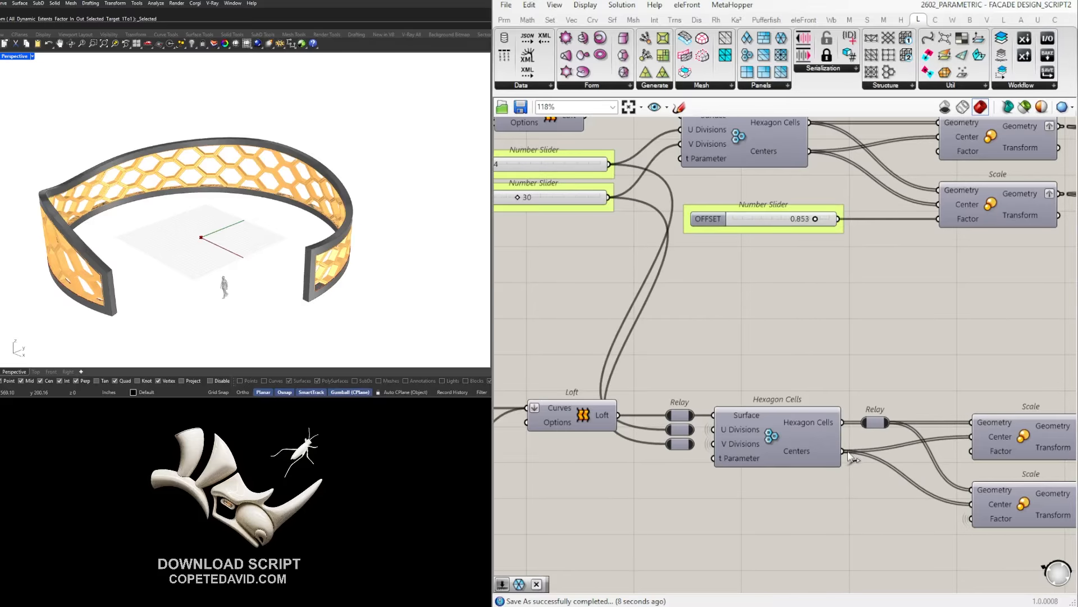
double_click(854, 453)
Delete the lower Hexagon Cells component, keeping its input and output relays in place.
scroll(855, 482, "down", 3)
right_click_drag(855, 481, 733, 421)
scroll(665, 416, "up", 3)
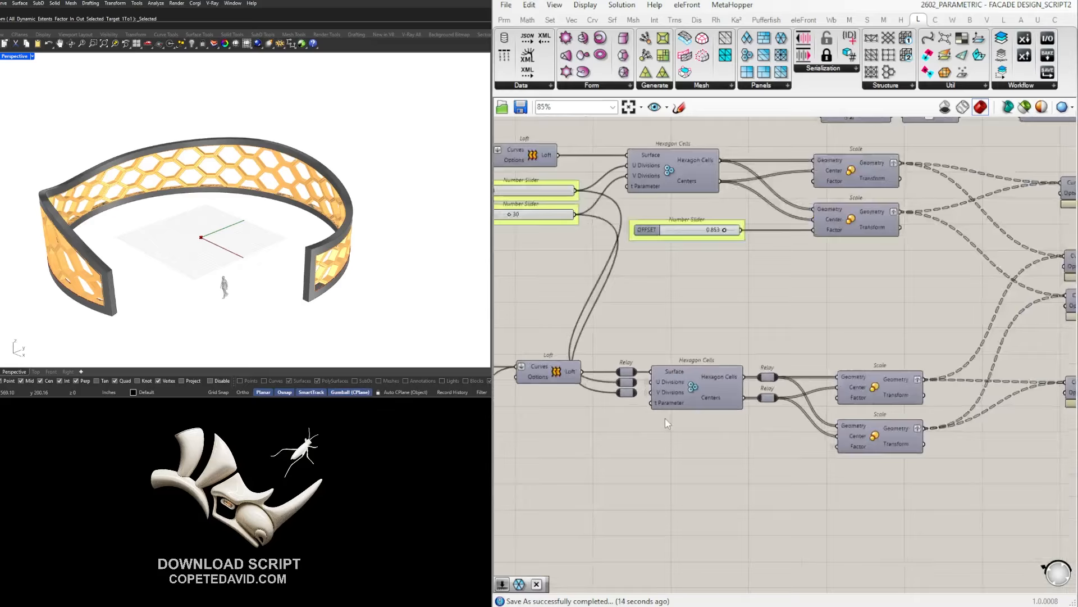
left_click_drag(739, 456, 681, 341)
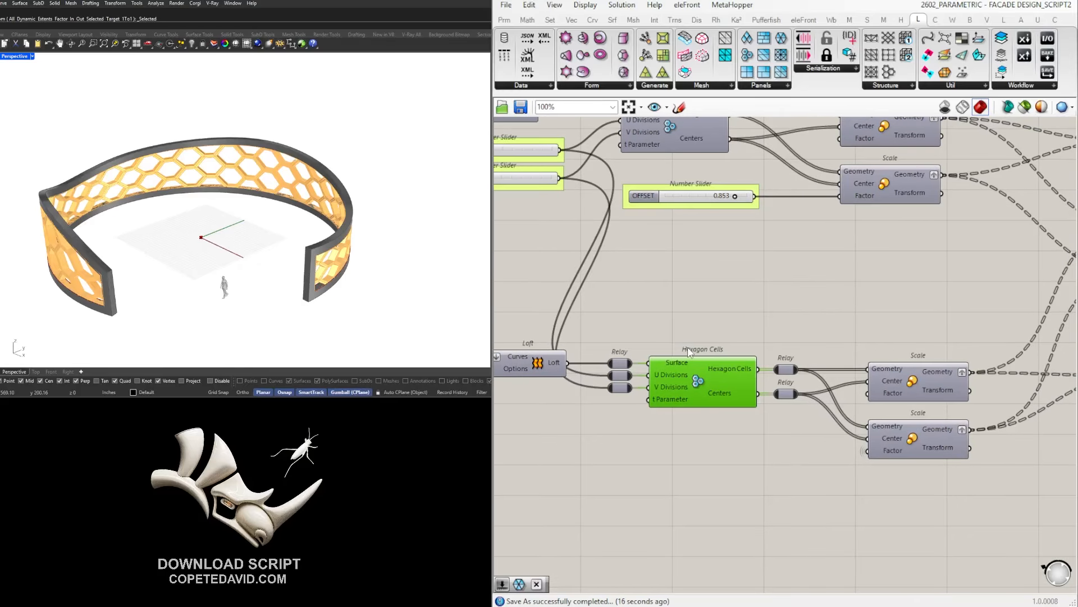
scroll(690, 352, "up", 2)
key("Delete")
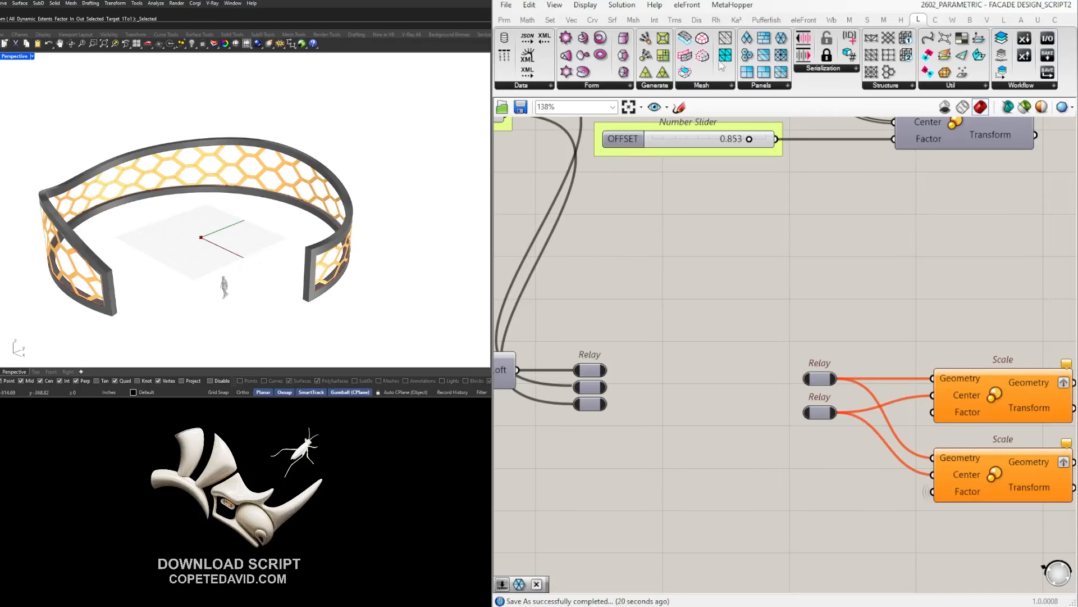
Place a Triangle Panels B component between the relays and connect the lower loft's relay to its Surface input.
left_click_drag(700, 413, 696, 318)
right_click_drag(589, 368, 645, 373)
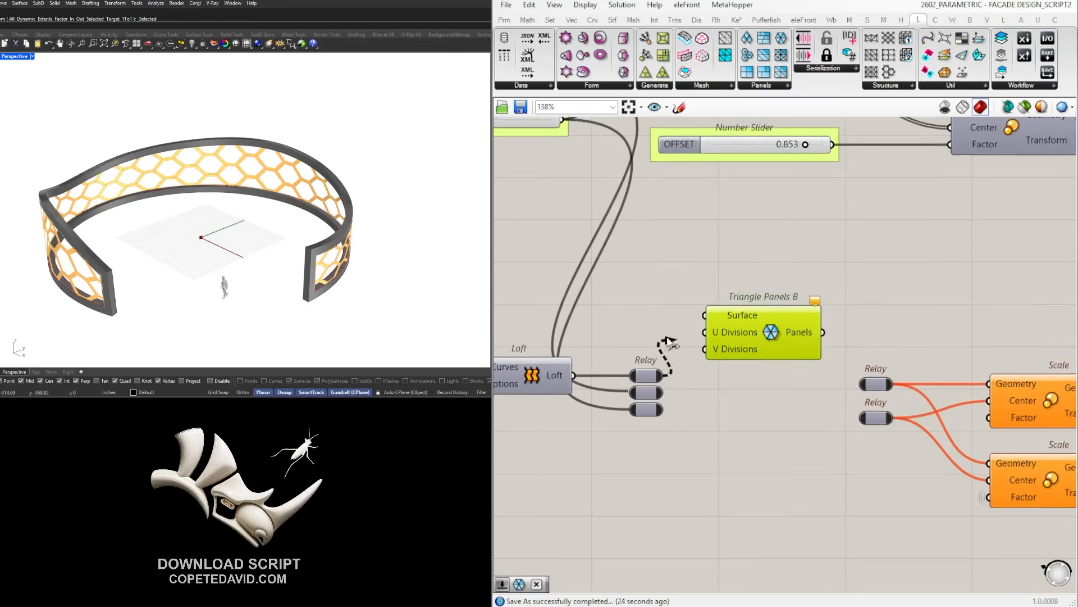
left_click_drag(713, 321, 668, 270)
Add an Area component beside Triangle Panels B and connect Panels to its Geometry input.
scroll(668, 270, "down", 2)
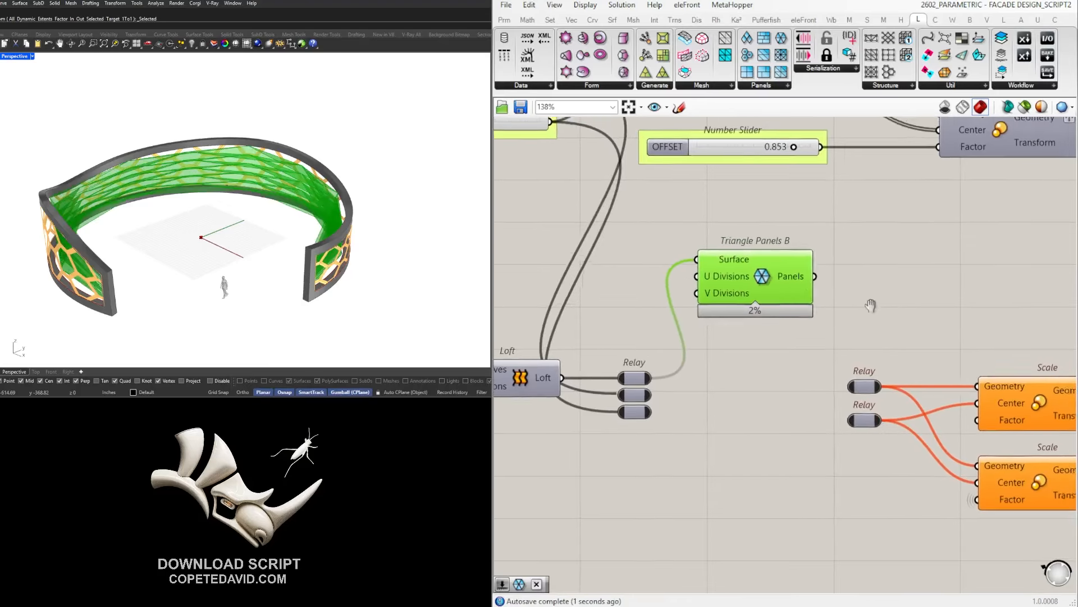
scroll(768, 287, "up", 3)
double_click(768, 287)
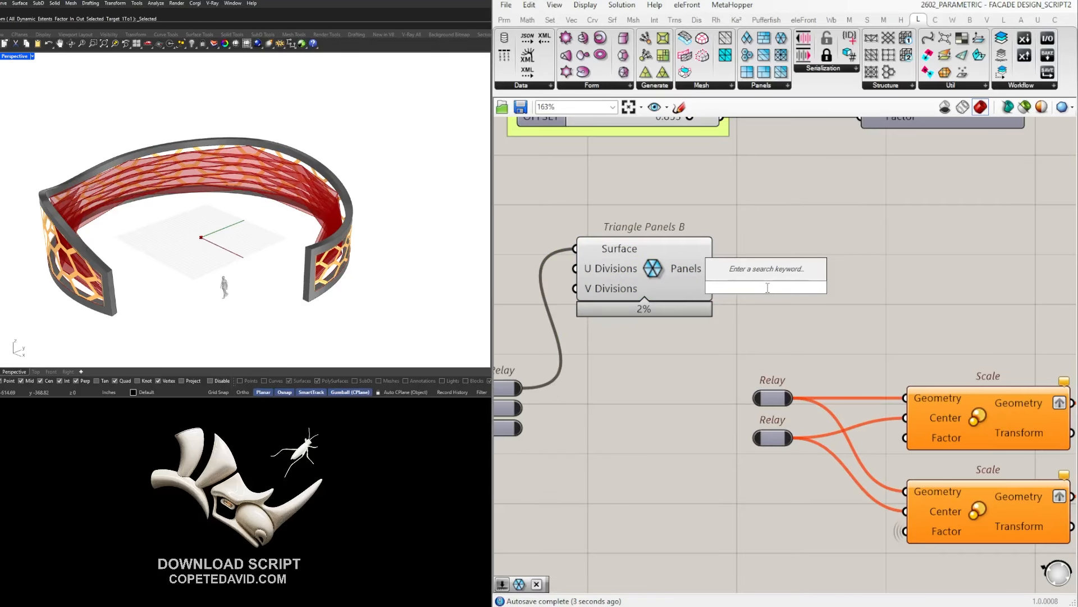
type("area")
key("Return")
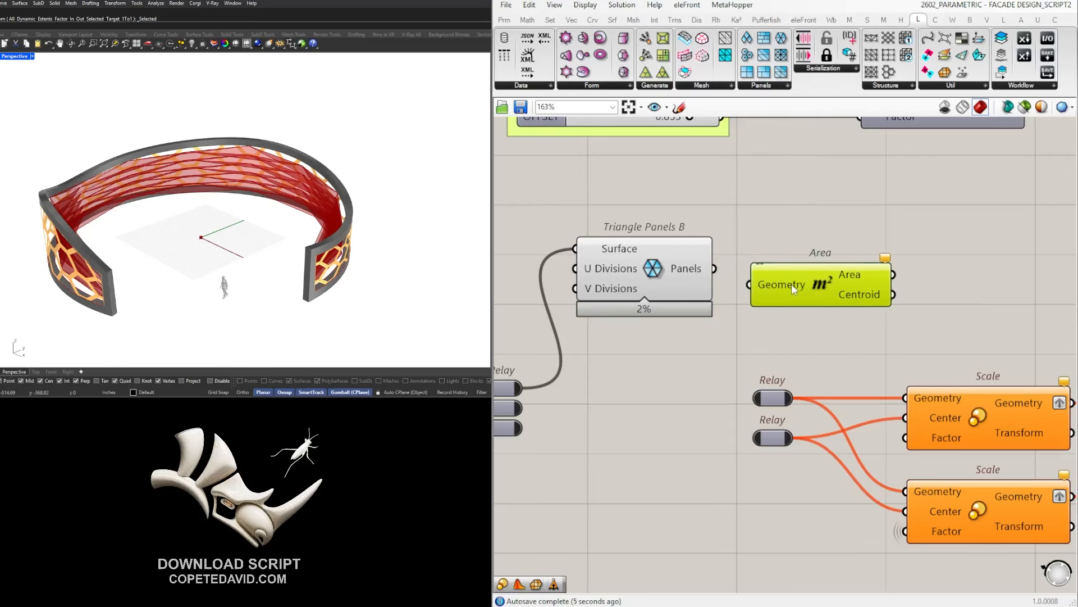
left_click_drag(715, 268, 801, 272)
Connect the two remaining input relays to the U Divisions and V Divisions inputs of Triangle Panels B.
scroll(800, 271, "down", 3)
scroll(757, 332, "up", 2)
left_click_drag(690, 380, 735, 261)
left_click_drag(689, 397, 735, 277)
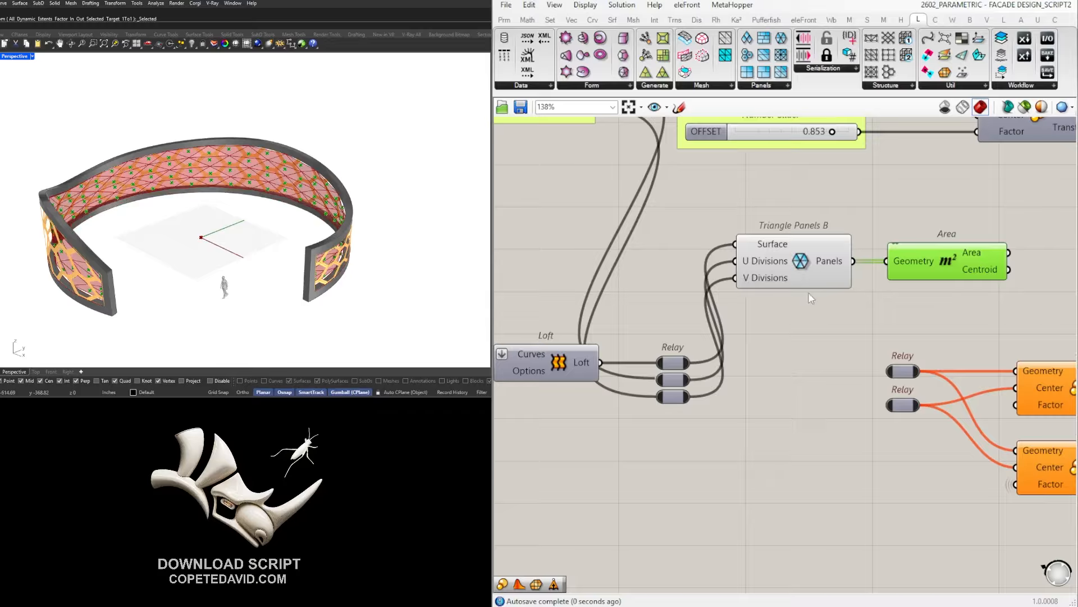
Move the Scale components with everything downstream and the two output relays farther from the Area component to make room.
scroll(815, 330, "down", 2)
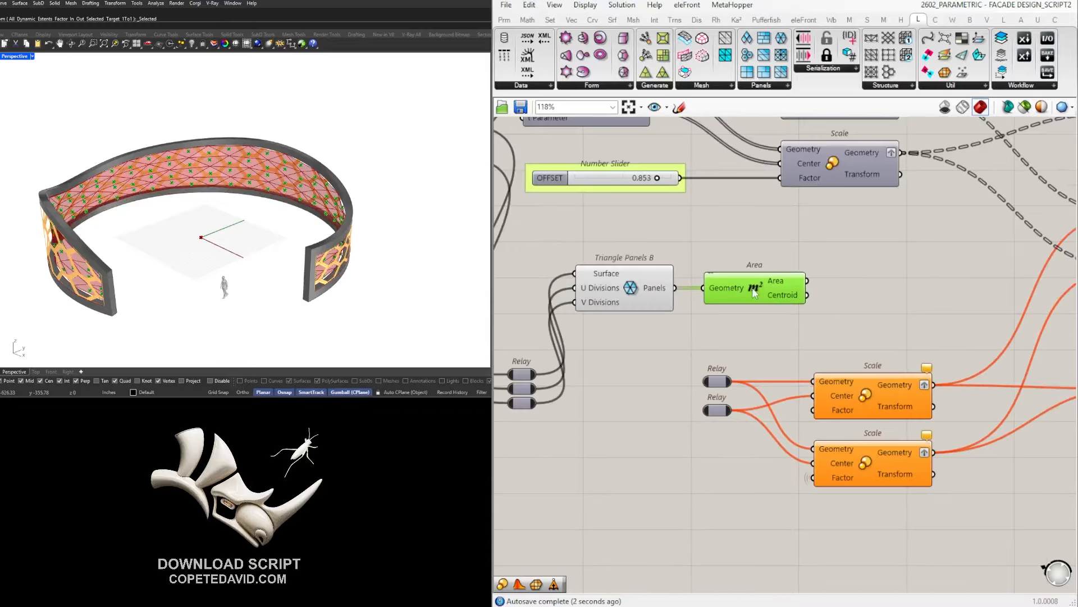
scroll(770, 326, "down", 4)
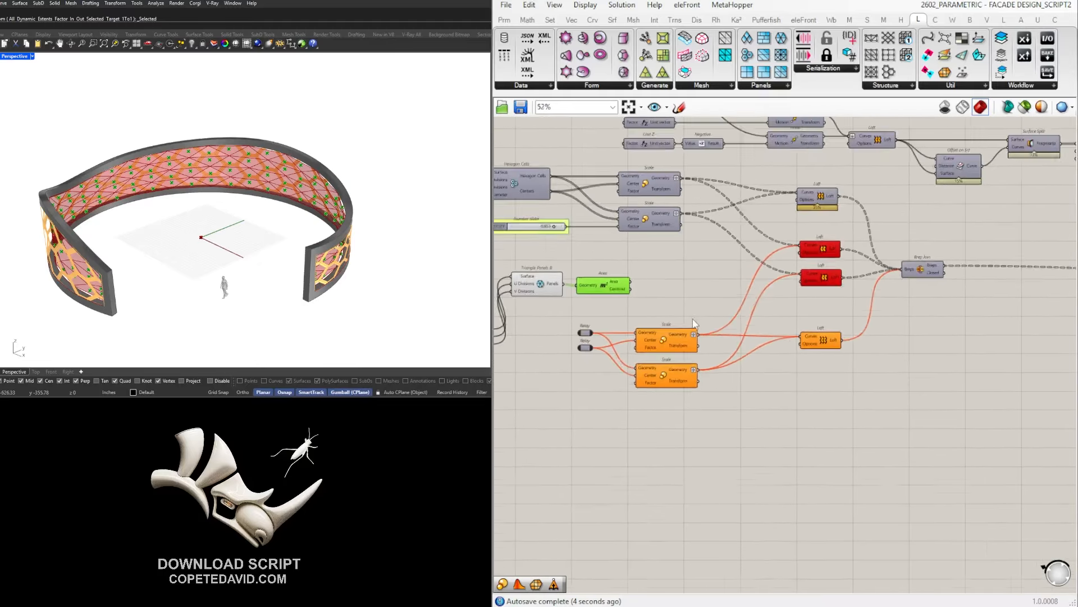
scroll(708, 334, "down", 5)
left_click_drag(892, 411, 567, 176)
scroll(571, 214, "up", 6)
left_click(532, 493)
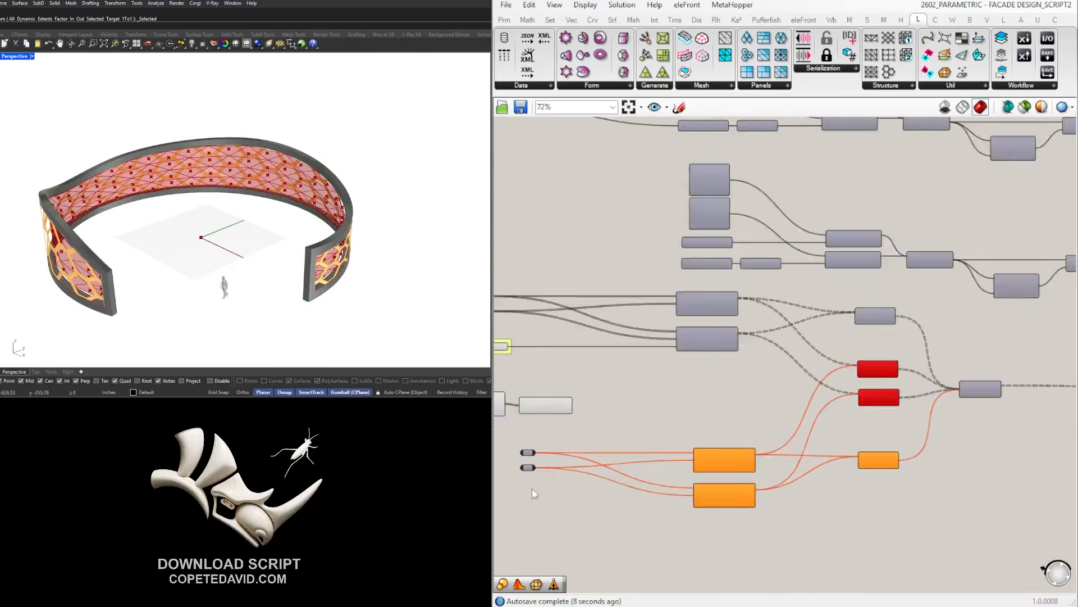
scroll(537, 487, "up", 1)
left_click_drag(571, 530, 694, 440)
left_click(635, 425)
right_click_drag(594, 414, 818, 387)
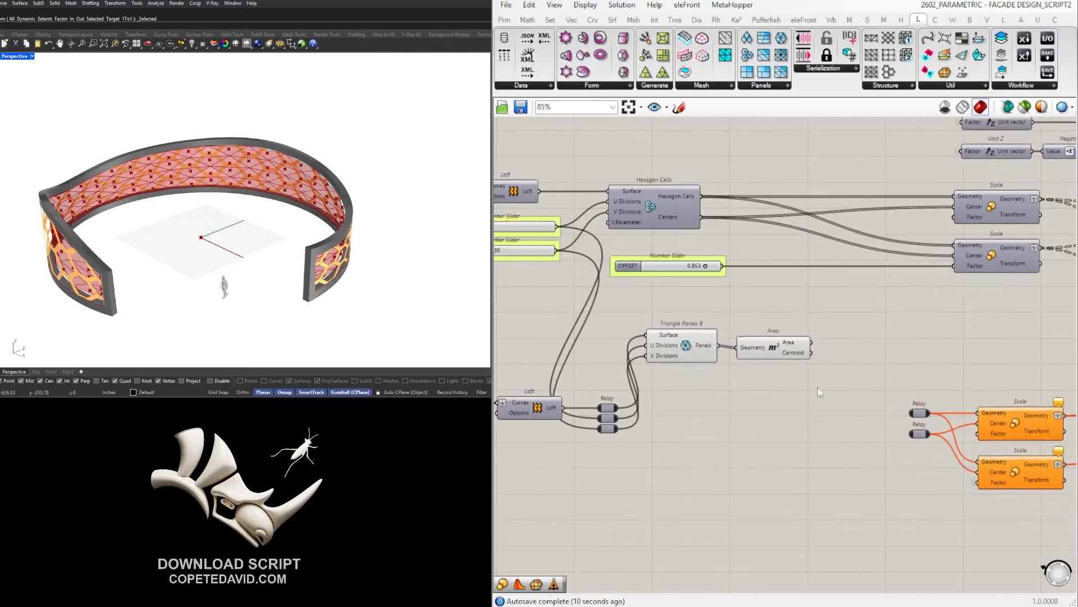
Place the Area component lower than Triangle Panels B and shift both down level with the two output relays.
scroll(768, 371, "up", 2)
left_click_drag(757, 337, 771, 378)
right_click_drag(661, 340, 612, 310)
left_click(612, 310)
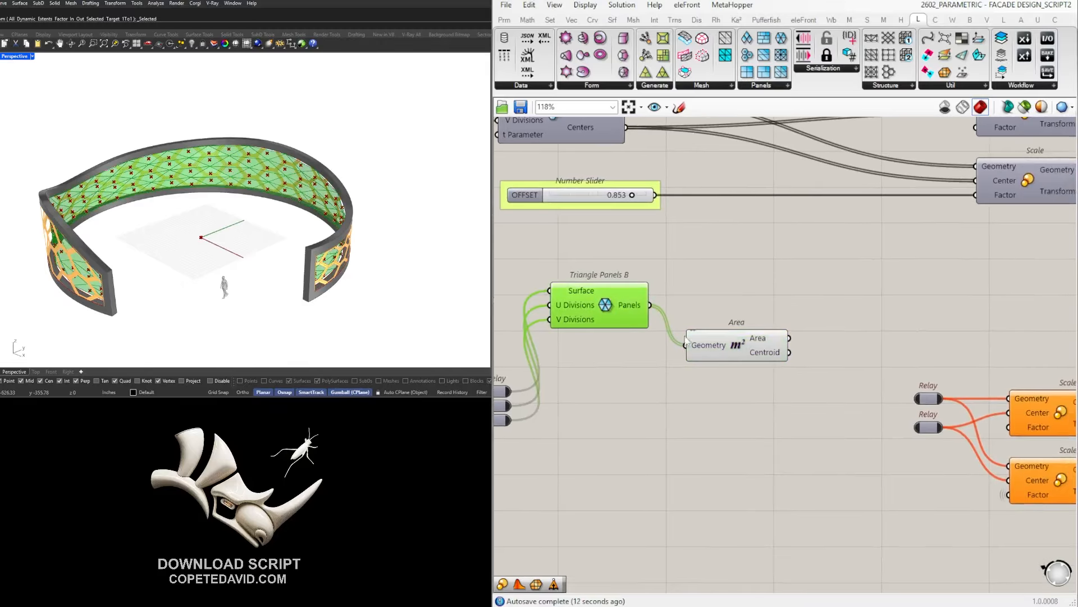
left_click(716, 339)
right_click_drag(798, 371, 705, 365)
left_click_drag(725, 444, 495, 278)
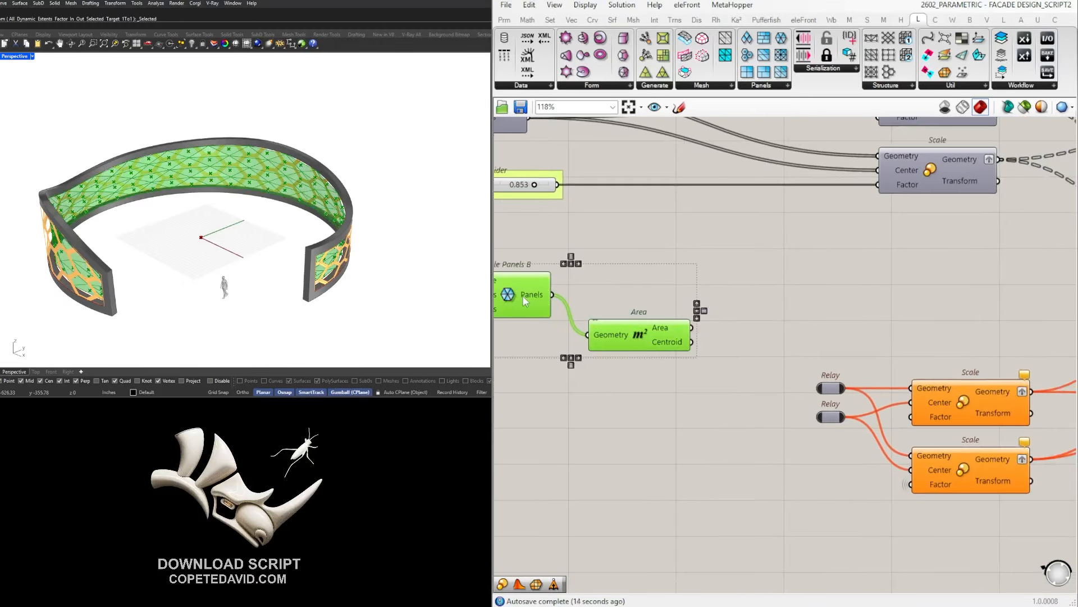
right_click_drag(537, 290, 583, 393)
left_click(615, 392)
Connect Panels to the Scale geometry relay and the Area Centroid to the Scale center relay, placing that relay level with Centroid.
scroll(616, 392, "up", 1)
right_click_drag(655, 387, 581, 369)
left_click_drag(528, 376, 785, 369)
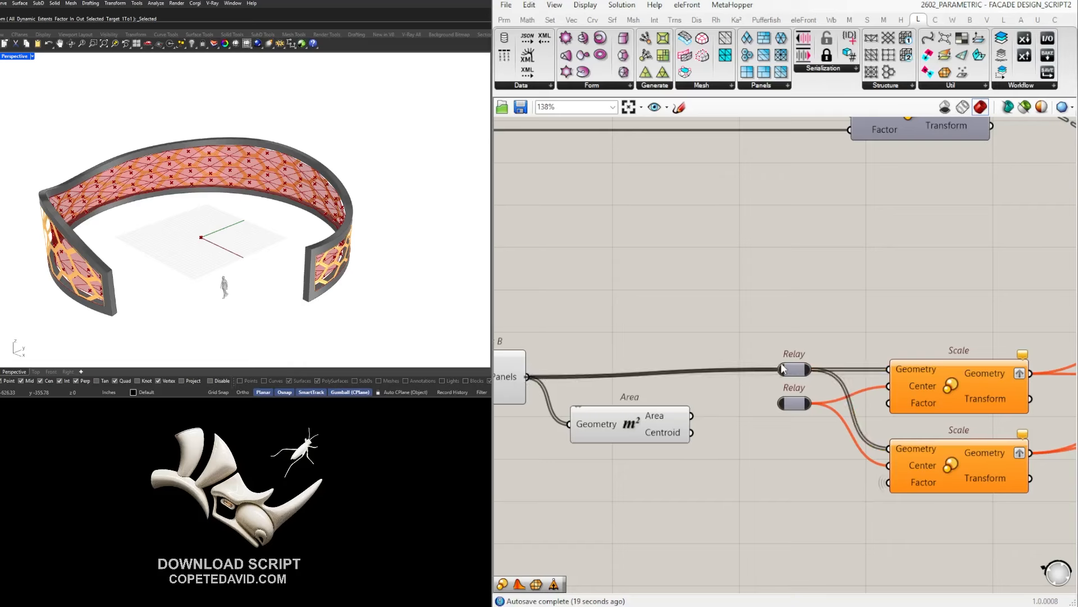
left_click_drag(786, 406, 789, 433)
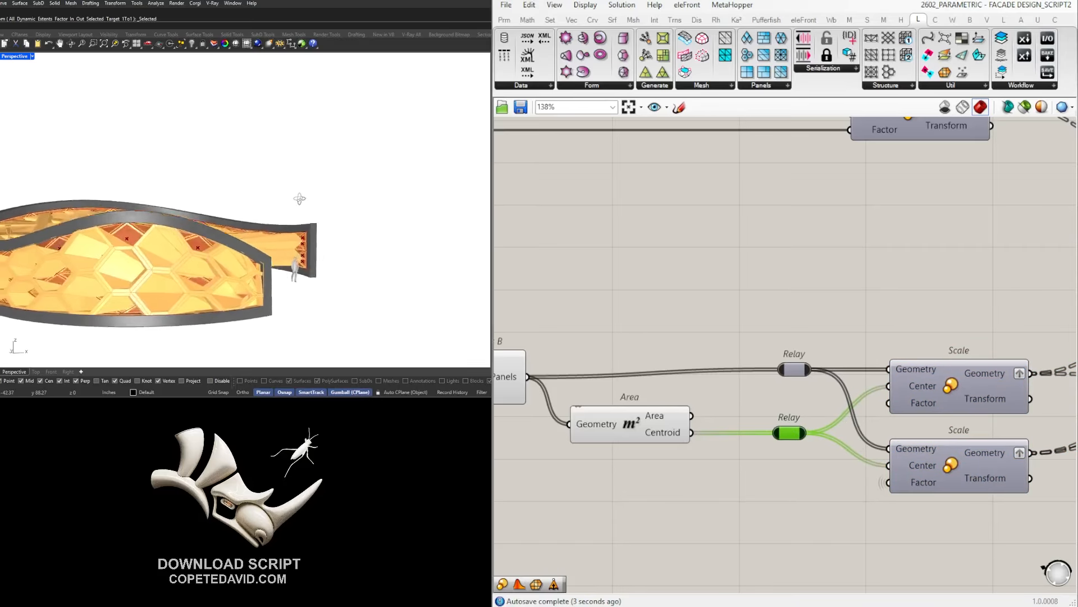
Turn off the preview of the two middle Loft components feeding Brep Join.
scroll(769, 332, "down", 6)
scroll(651, 315, "up", 6)
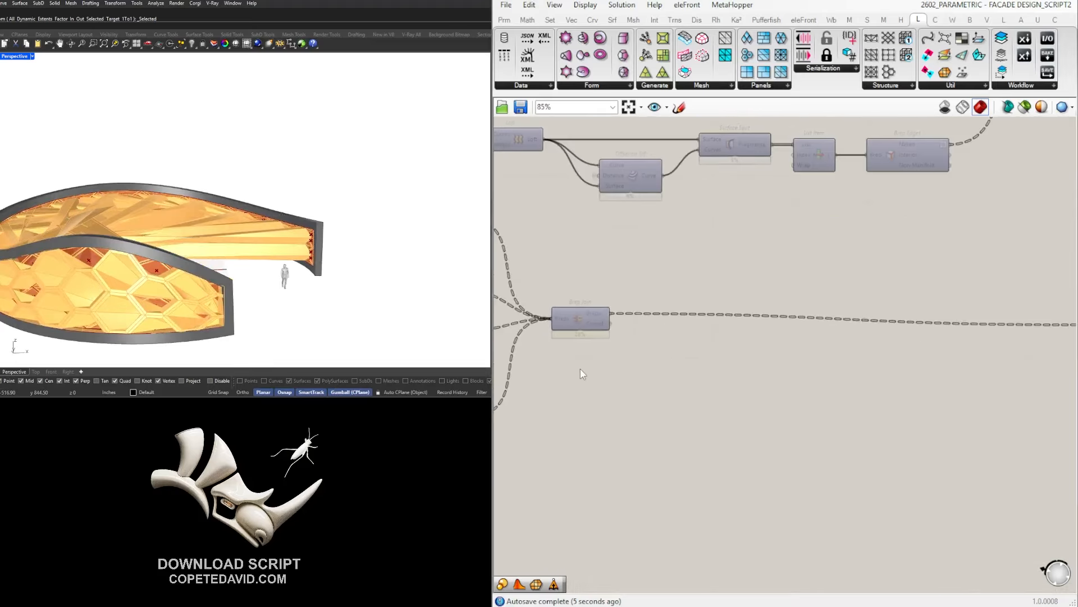
left_click_drag(787, 429, 729, 267)
middle_click(729, 268)
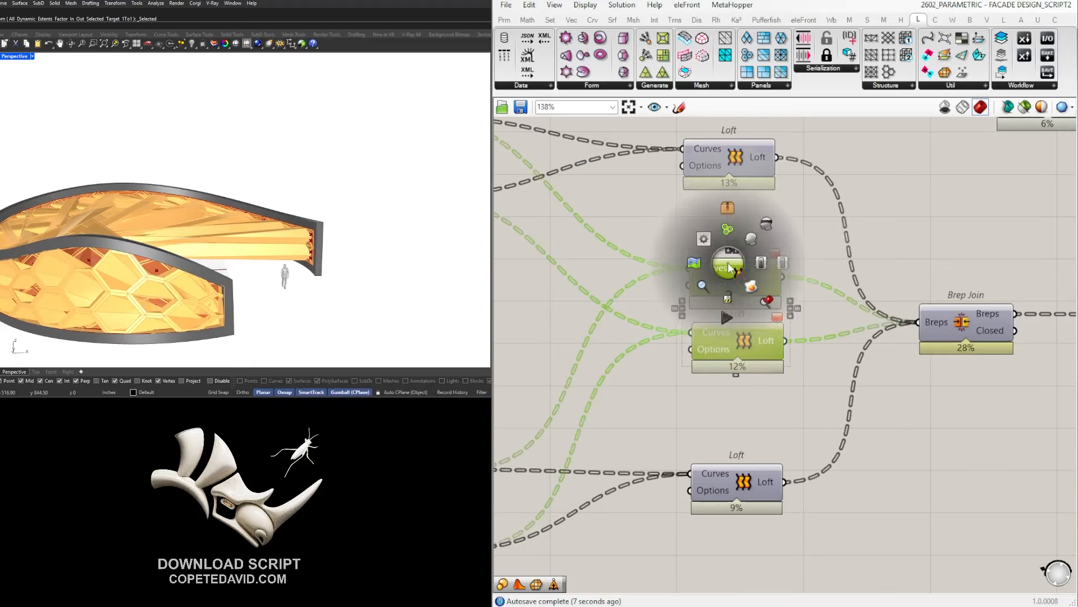
left_click(767, 224)
Turn off the preview of the lower Custom Preview and its Colour Swatch.
scroll(776, 221, "down", 5)
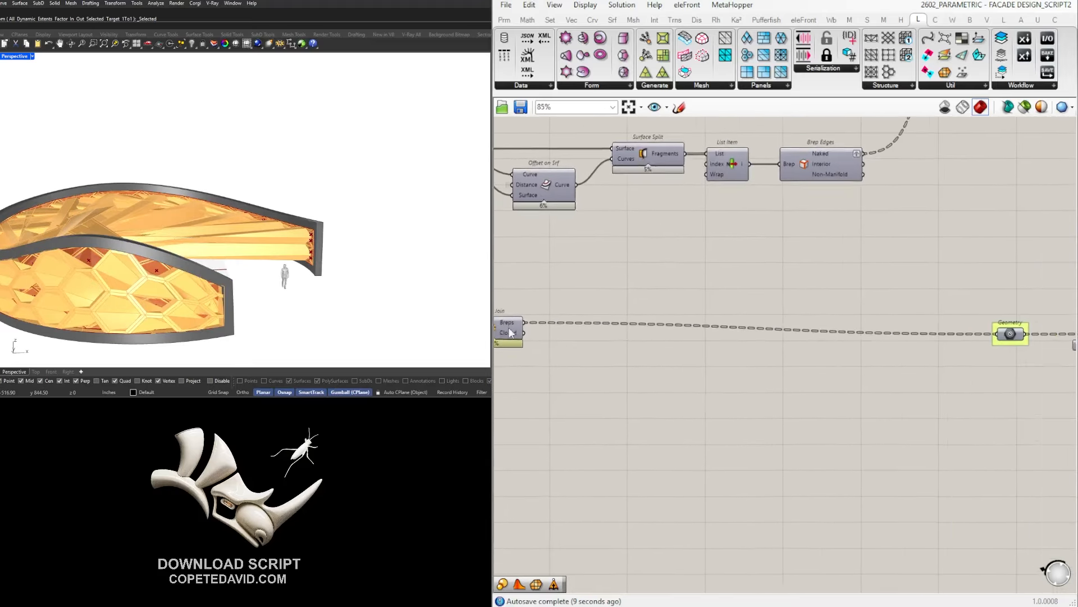
right_click_drag(955, 320, 727, 320)
scroll(841, 308, "up", 3)
left_click_drag(905, 403, 808, 303)
middle_click(827, 288)
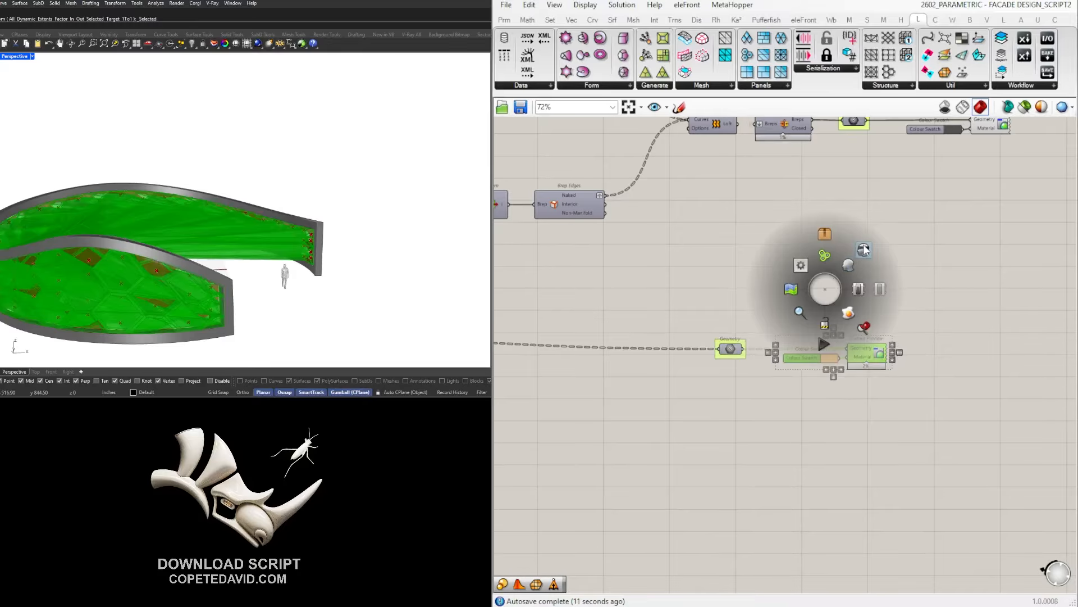
left_click(865, 251)
Examine the panels that the lower Triangle Panels B generates on the facade surface.
scroll(854, 365, "down", 3)
right_click_drag(854, 365, 950, 348)
right_click_drag(246, 276, 245, 273)
scroll(777, 410, "up", 6)
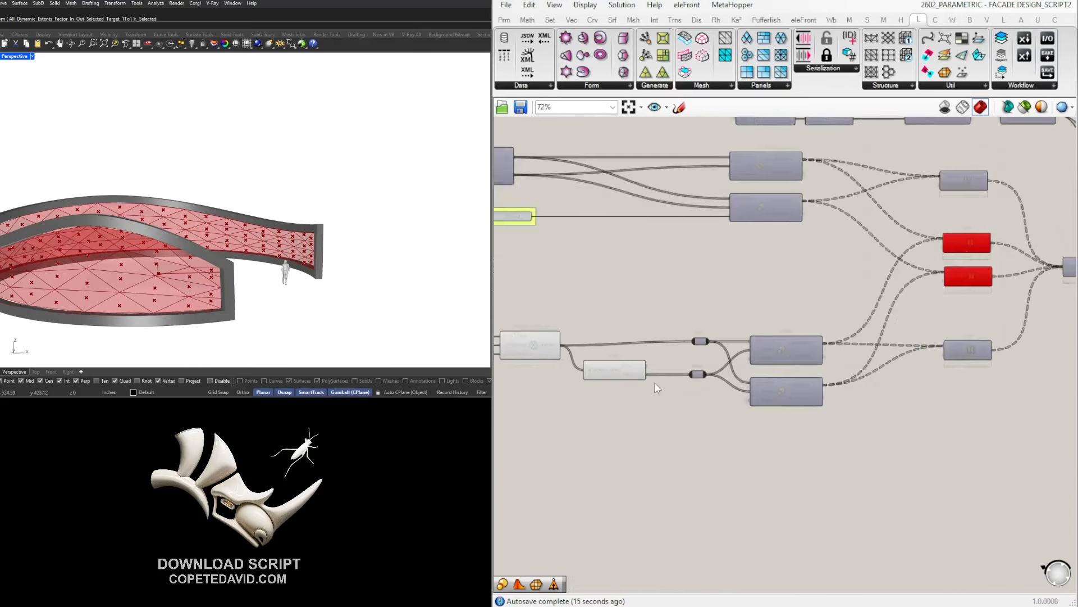
left_click(636, 329)
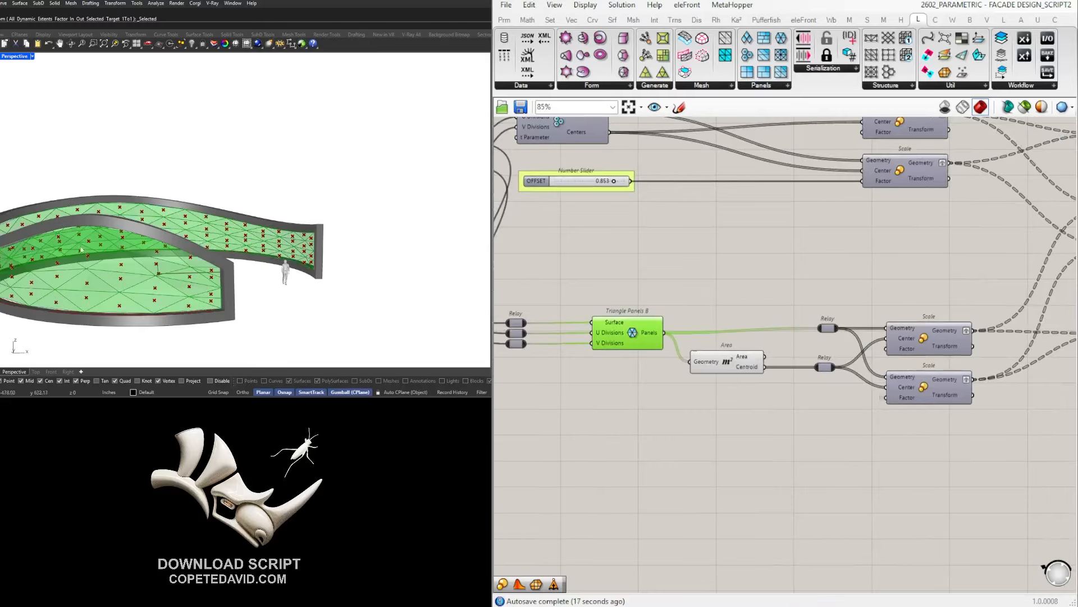
right_click_drag(81, 250, 298, 243)
Insert relays on the upper Hexagon Cells' Surface, U Divisions, V Divisions, Hexagon Cells and Centers wires, and delete the Hexagon Cells component.
scroll(870, 336, "down", 3)
scroll(927, 248, "up", 2)
right_click_drag(571, 322, 689, 384)
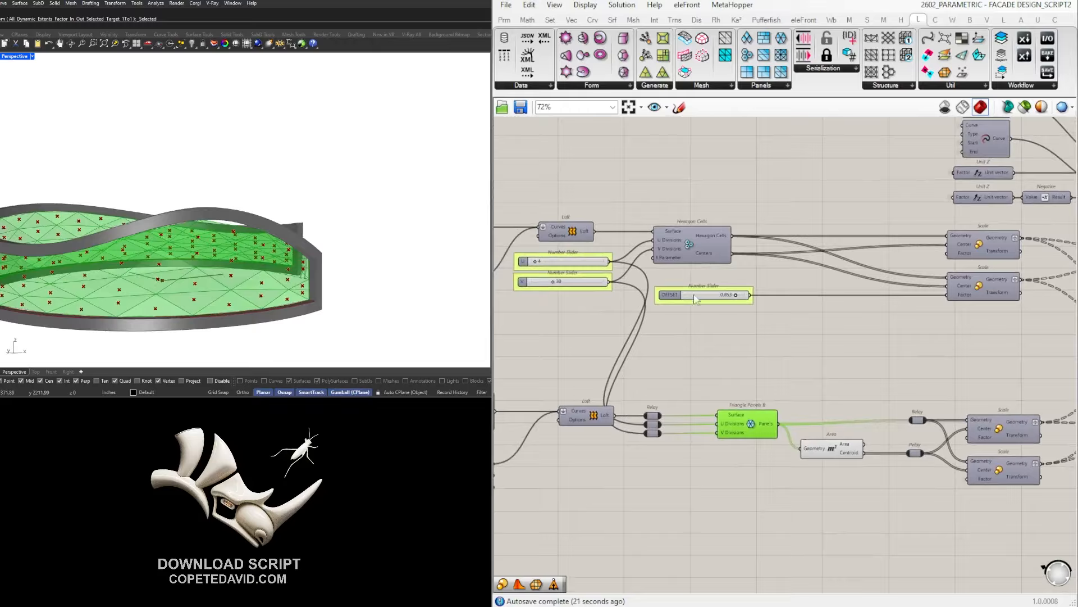
left_click(682, 256)
scroll(705, 241, "up", 3)
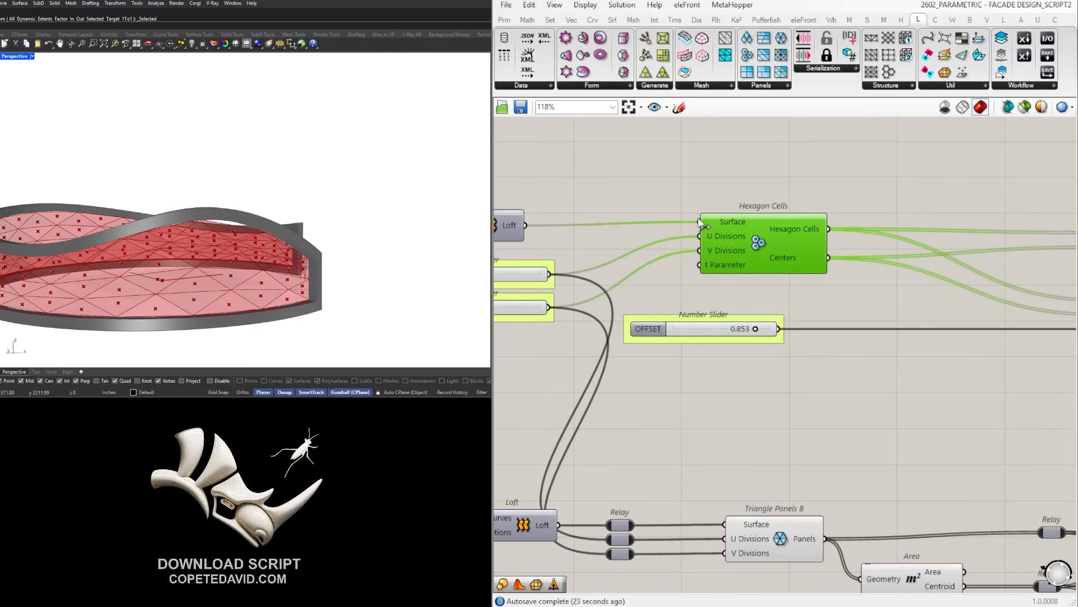
double_click(695, 253)
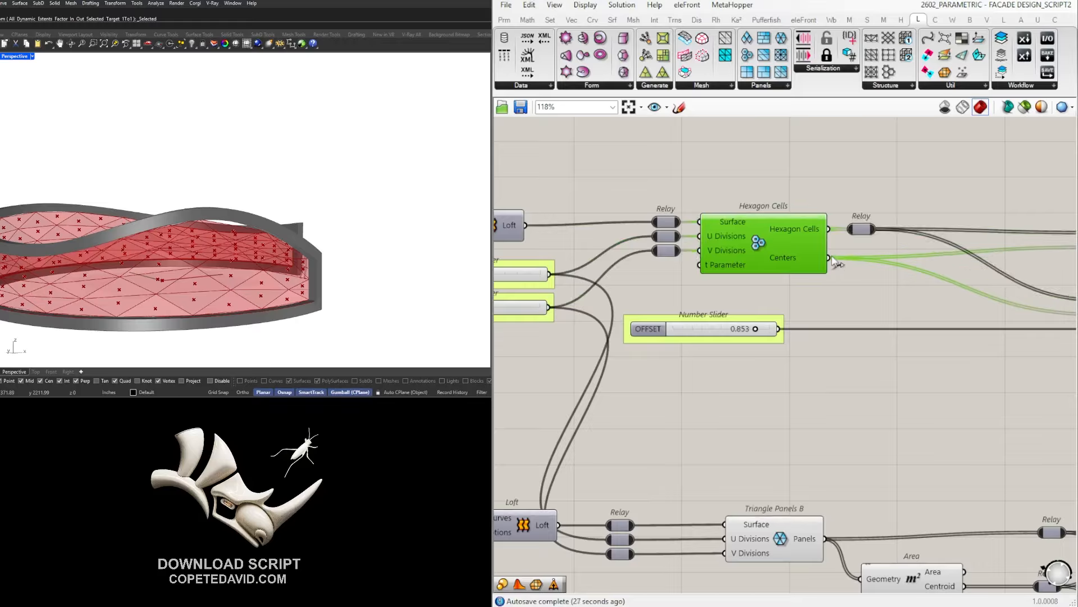
double_click(861, 257)
left_click(756, 260)
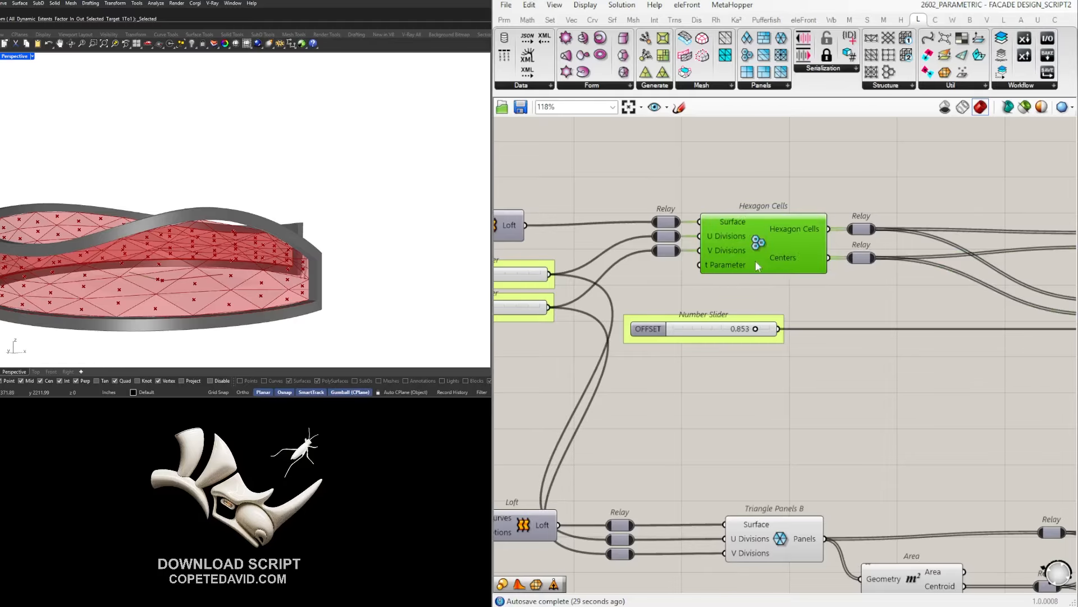
key("Delete")
Copy Triangle Panels B with its Area component to the upper branch and rewire its three inputs to the upper relays.
right_click_drag(882, 464, 825, 388)
left_click_drag(827, 511, 723, 418)
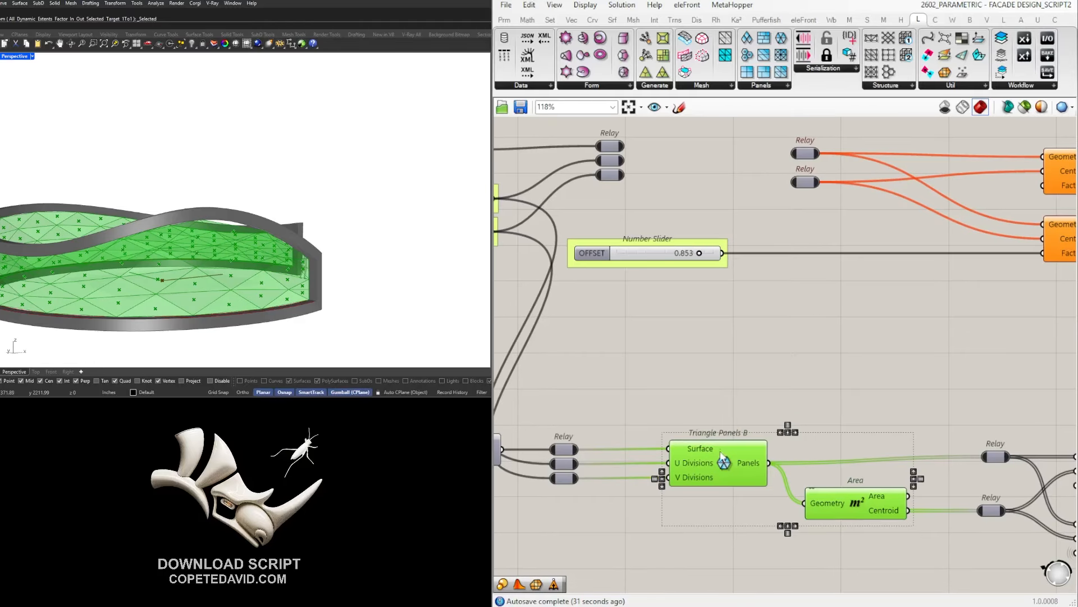
right_click_drag(724, 421, 736, 467)
left_click_drag(743, 512, 721, 133, "alt")
right_click_drag(635, 153, 700, 314)
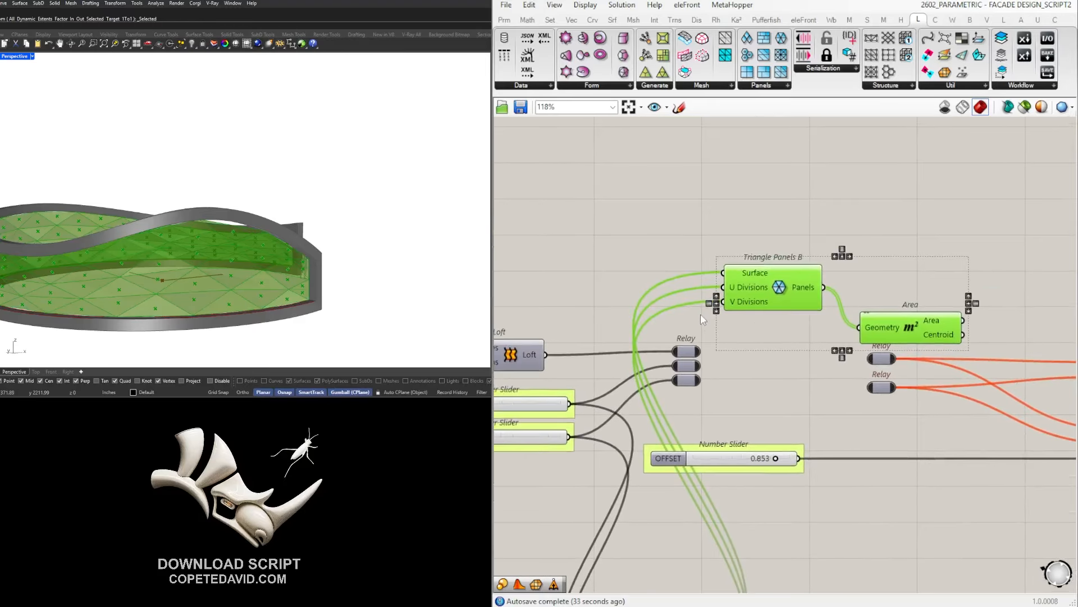
left_click_drag(722, 277, 732, 303)
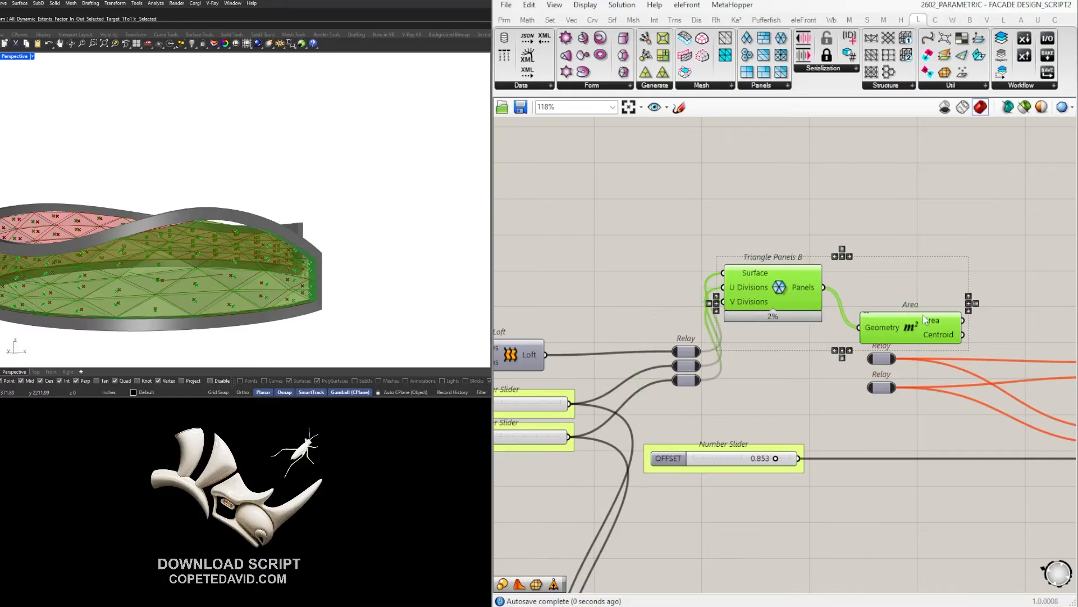
Place the copied Triangle Panels B and Area level with the upper relays and shift the two output relays closer to the Scale components.
scroll(898, 323, "up", 3)
left_click_drag(903, 298, 891, 427)
left_click(954, 344)
right_click_drag(956, 344, 681, 300)
scroll(787, 337, "down", 2)
scroll(657, 316, "up", 3)
left_click_drag(600, 285, 705, 406)
left_click_drag(645, 344, 893, 342)
left_click(820, 280)
Connect the upper Panels output to the Scale geometry relay and the Area Centroid to the Scale center relay.
scroll(859, 319, "down", 2)
right_click_drag(859, 320, 772, 318)
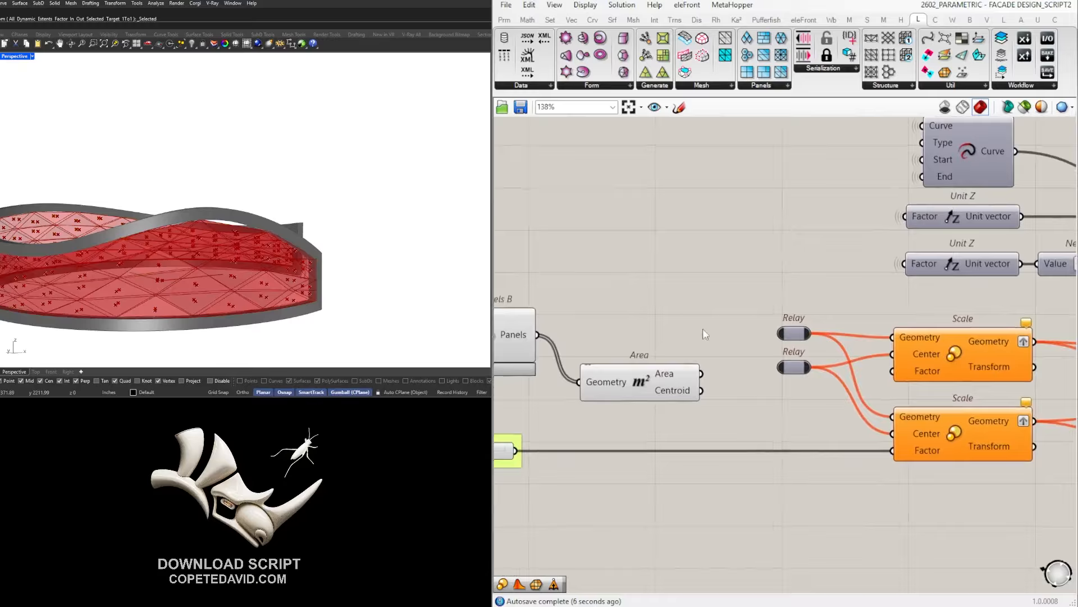
left_click_drag(537, 335, 781, 335)
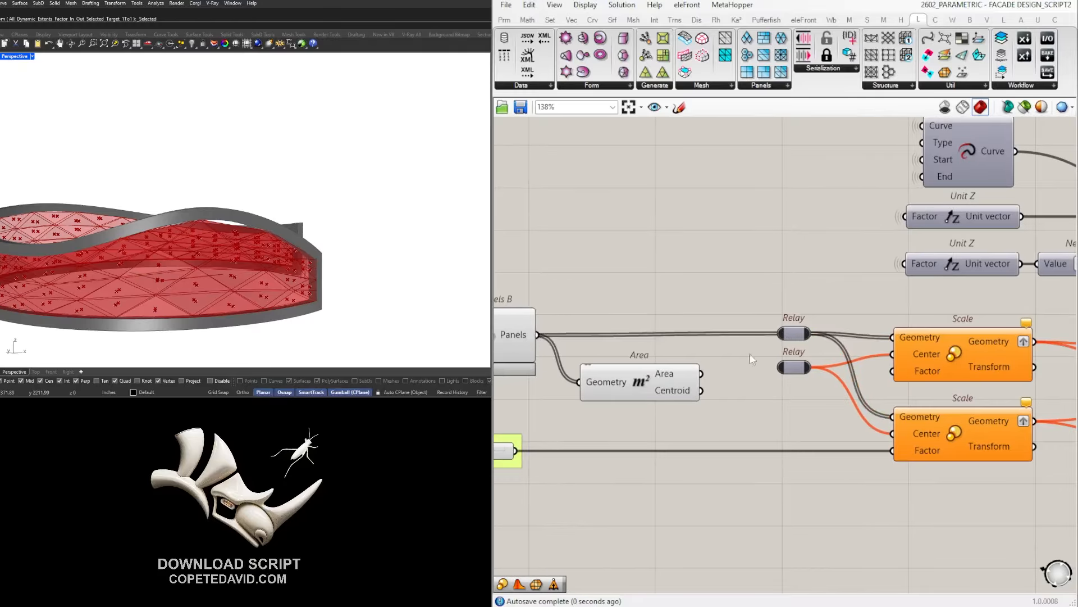
left_click(792, 366)
Turn on the preview of the four Loft components feeding Brep Join.
scroll(772, 395, "down", 8)
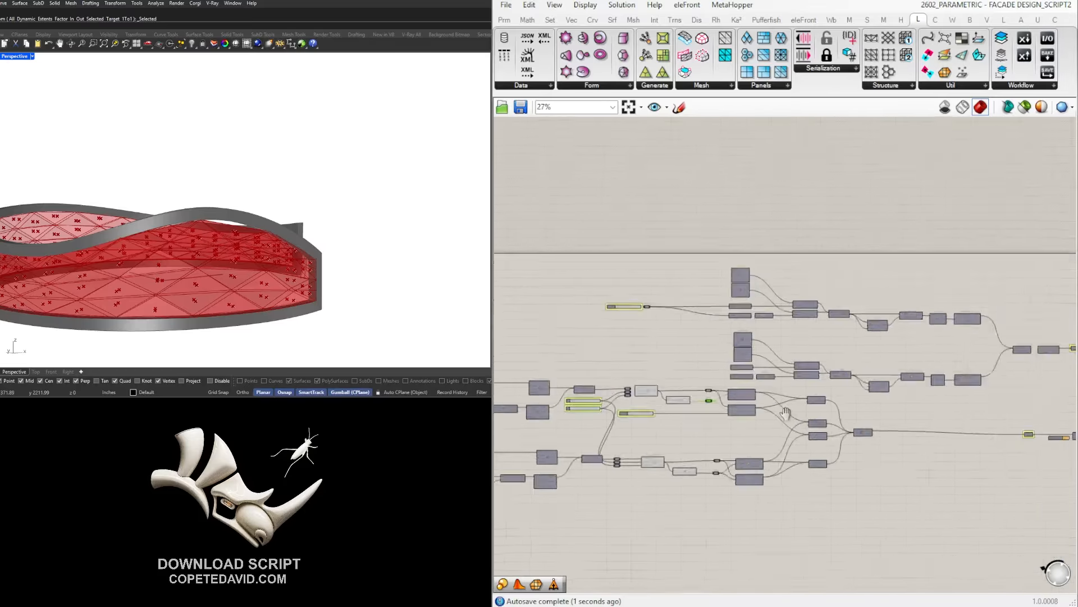
right_click_drag(786, 413, 604, 387)
scroll(914, 386, "up", 5)
scroll(777, 349, "down", 1)
right_click_drag(776, 349, 1004, 383)
right_click_drag(656, 479, 706, 460)
scroll(706, 459, "up", 1)
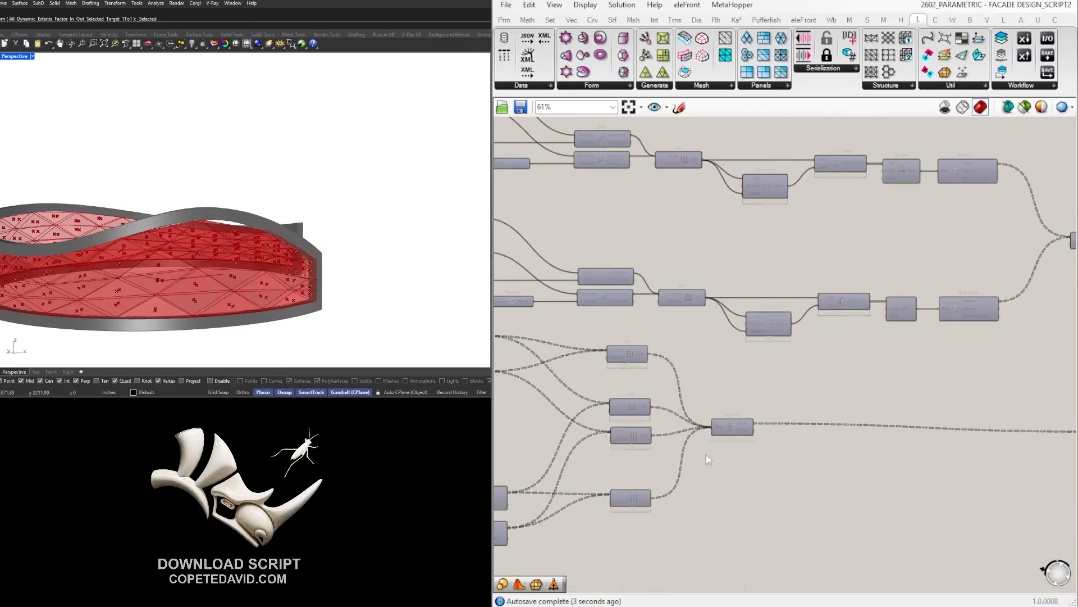
left_click_drag(681, 537, 622, 341)
middle_click(631, 333)
left_click(660, 311)
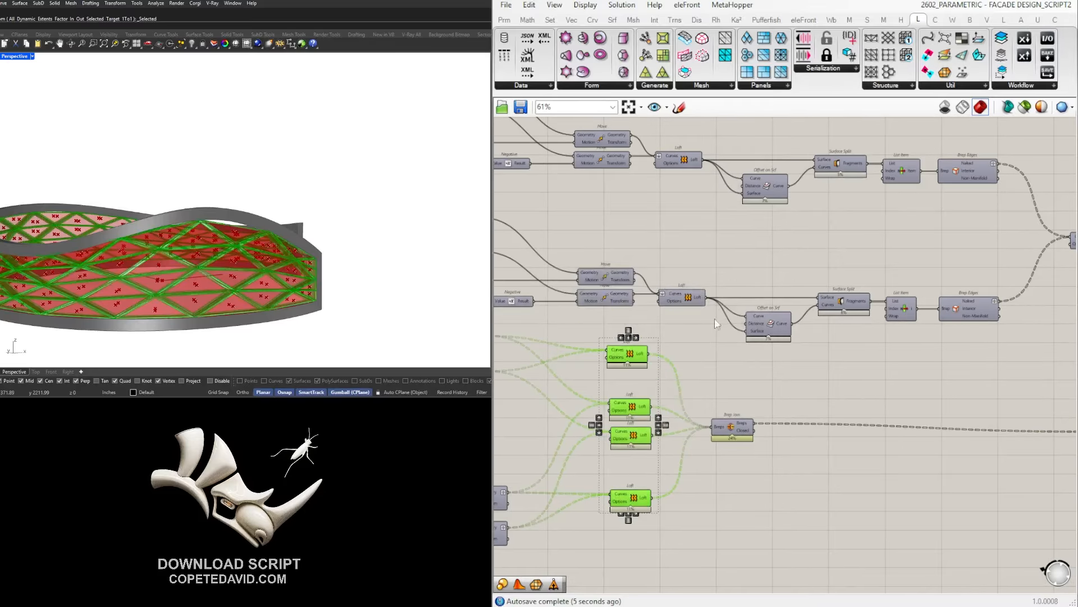
Turn off the preview of the panel, Area, relay and upper Scale components upstream of the four Lofts.
right_click_drag(745, 353, 964, 338)
scroll(964, 338, "down", 3)
left_click_drag(805, 493, 620, 208)
middle_click(623, 202)
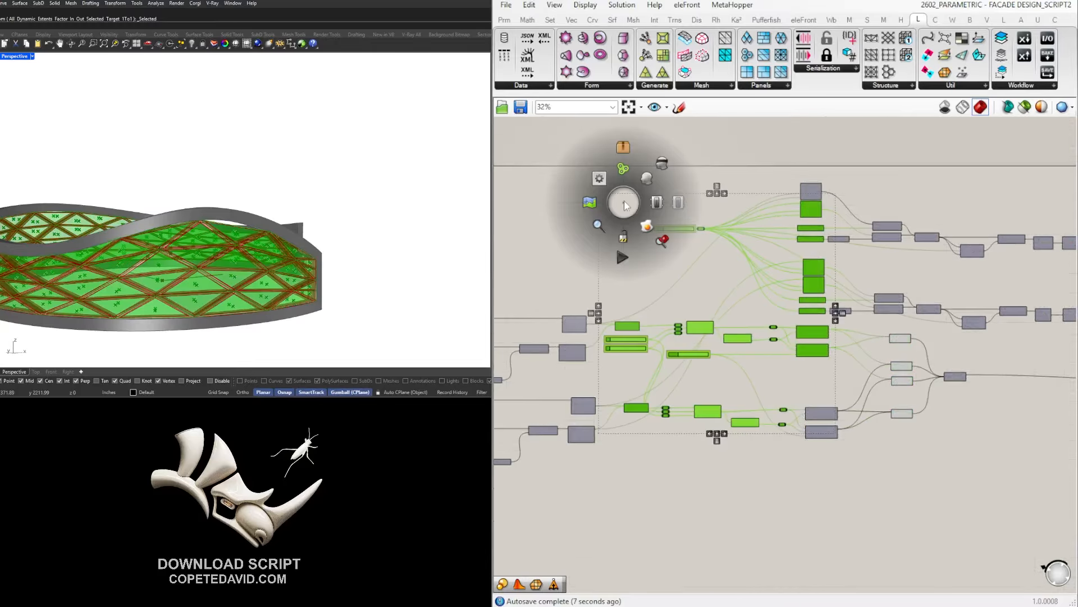
left_click(663, 163)
Turn on the preview of the lower Custom Preview component.
scroll(274, 279, "up", 8)
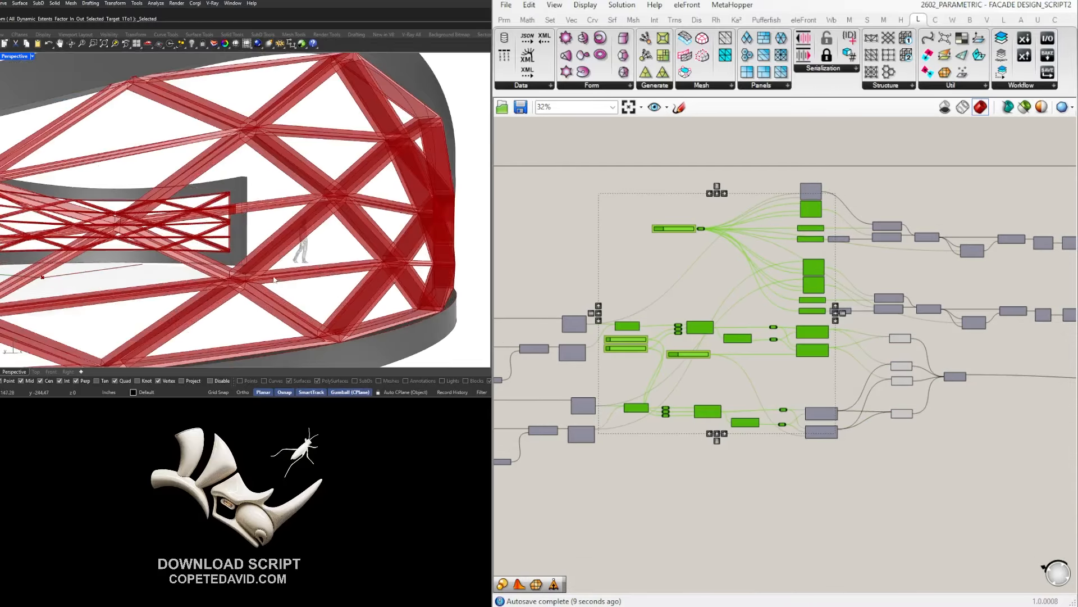
scroll(275, 279, "down", 8)
mouse_move(275, 279)
right_mouse_down()
mouse_move(242, 292)
mouse_move(265, 286)
mouse_move(257, 283)
right_mouse_up()
scroll(236, 296, "up", 8)
scroll(933, 367, "down", 3)
right_click_drag(1065, 316, 900, 312)
scroll(900, 312, "up", 4)
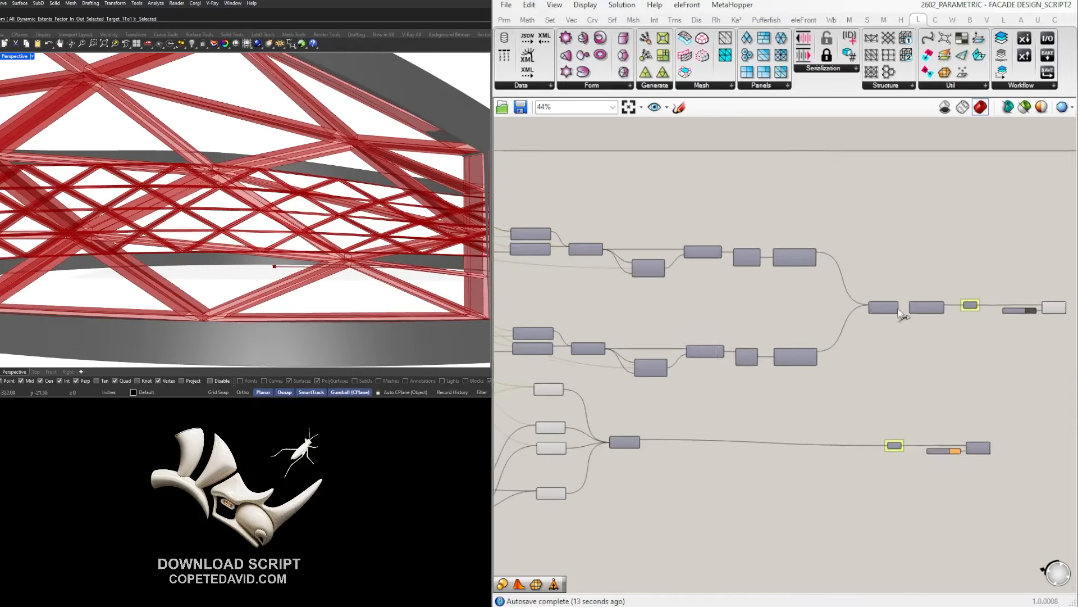
scroll(775, 465, "up", 4)
middle_click(724, 342)
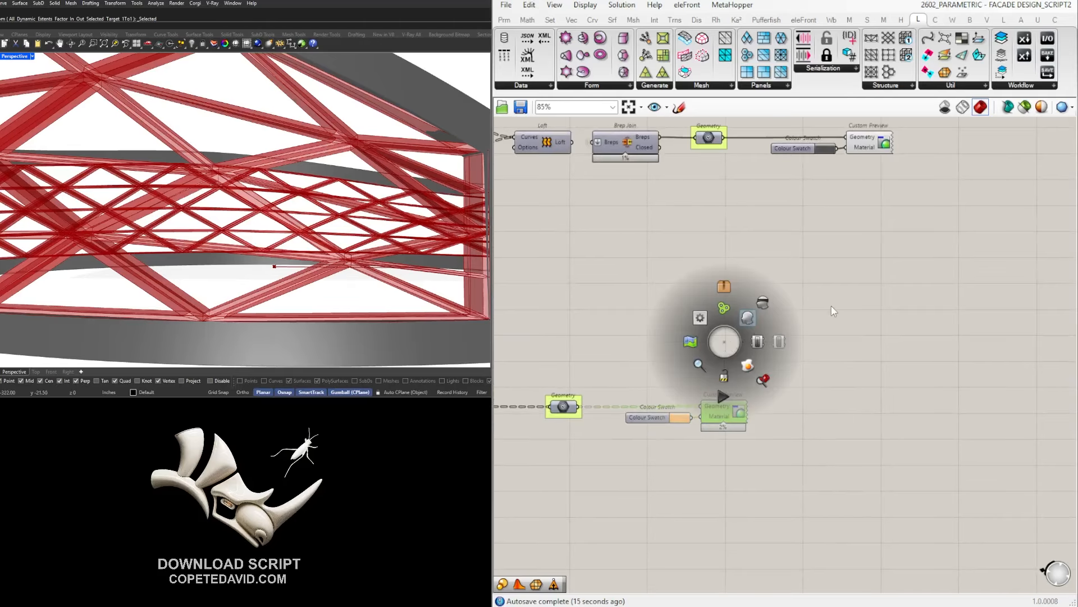
left_click(785, 337)
Turn off the preview of the Scale, Loft, Brep Join and frame components that precede the Custom Previews.
scroll(682, 361, "down", 7)
right_click_drag(583, 366, 804, 375)
left_click_drag(825, 447, 630, 225)
middle_click(662, 215)
left_click(695, 185)
Examine the triangular lattice on the facade and the FRAME slider, panel and Scale parts of the definition.
right_click_drag(337, 202, 317, 228)
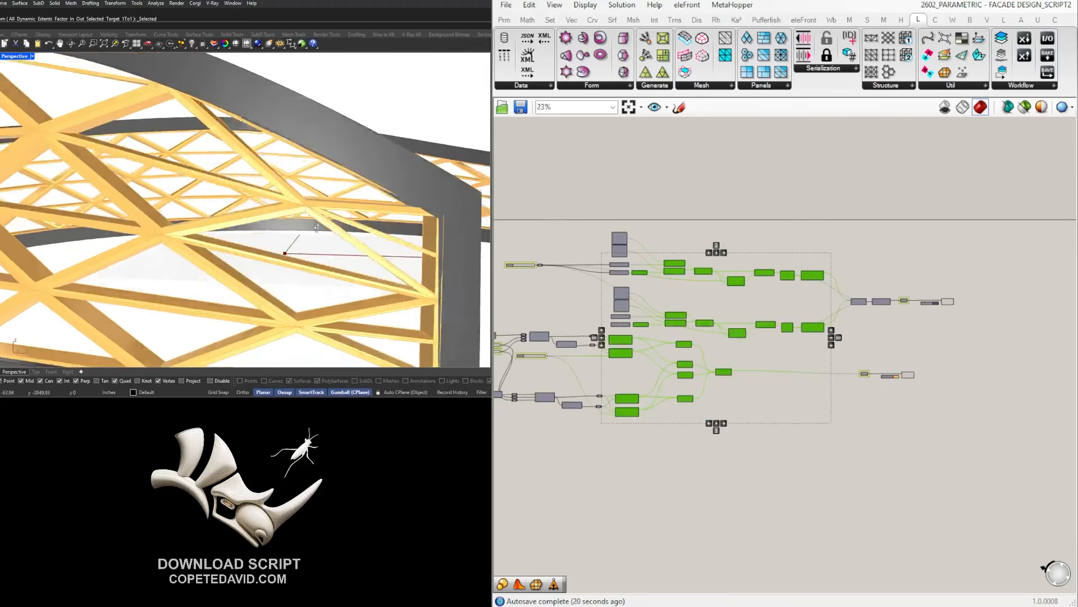
scroll(317, 228, "down", 5)
scroll(696, 242, "up", 9)
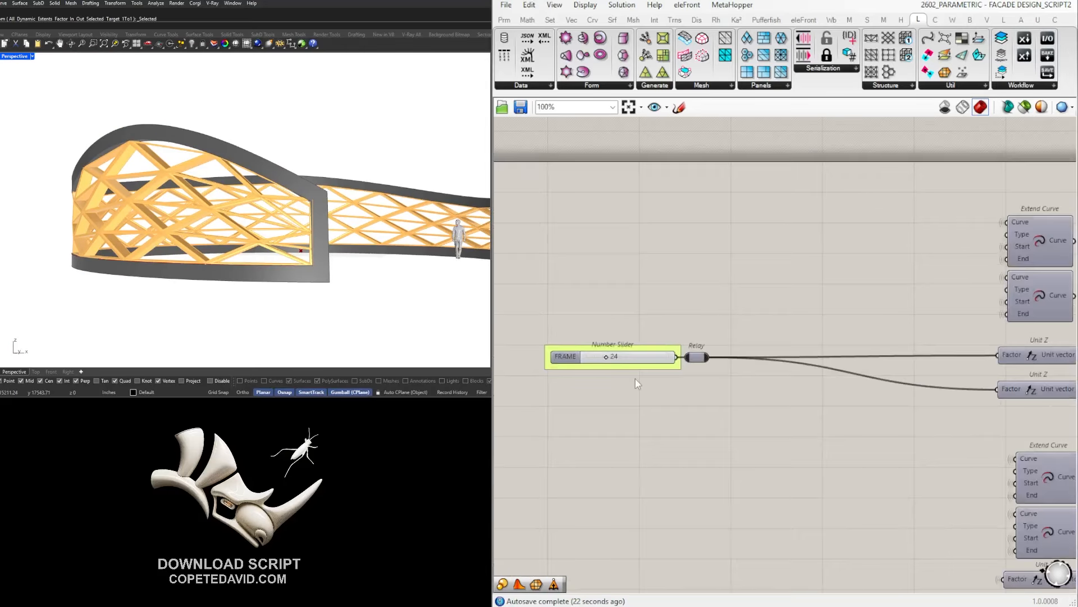
scroll(638, 380, "down", 3)
right_click_drag(926, 397, 743, 306)
right_click_drag(869, 352, 873, 352)
scroll(651, 401, "up", 2)
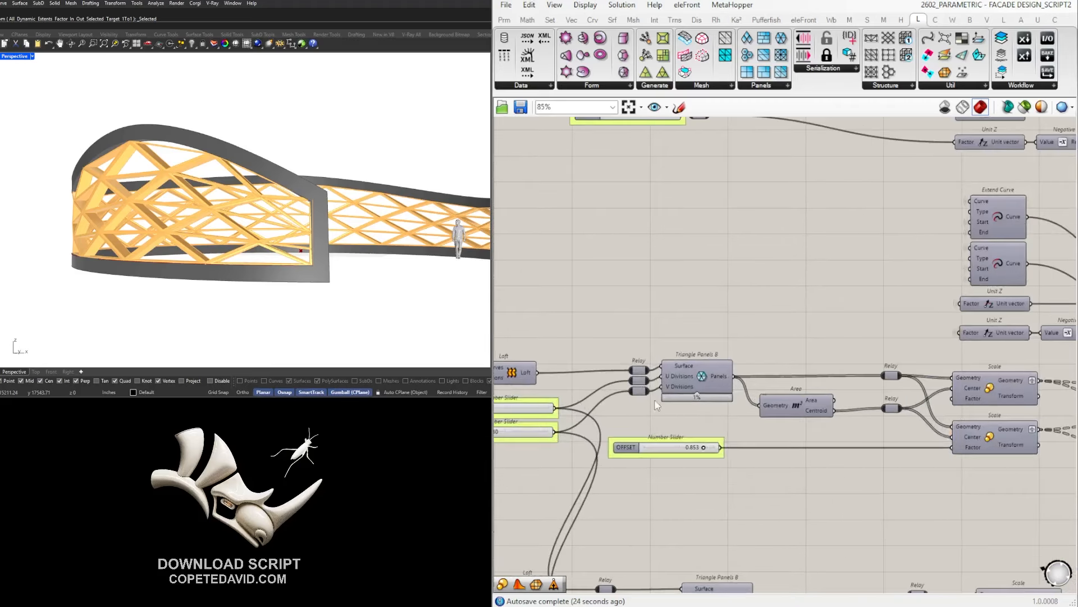
right_click_drag(557, 392, 525, 335)
scroll(526, 334, "down", 2)
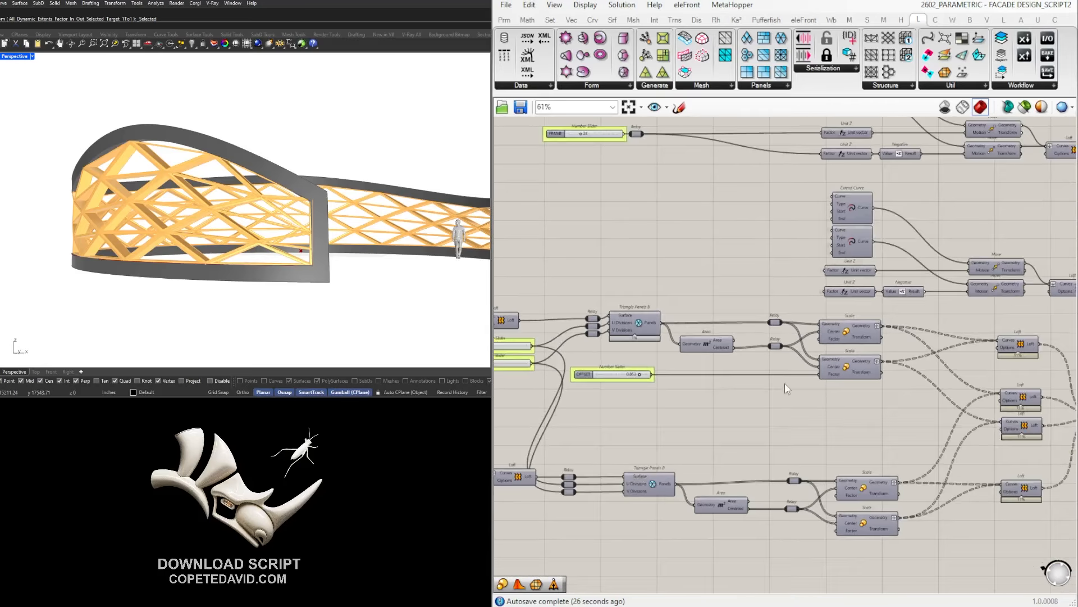
right_click_drag(784, 382, 658, 375)
Set the OFFSET slider to 0.711 to thicken the lattice members.
scroll(657, 375, "up", 1)
right_click_drag(567, 390, 846, 415)
scroll(767, 389, "up", 9)
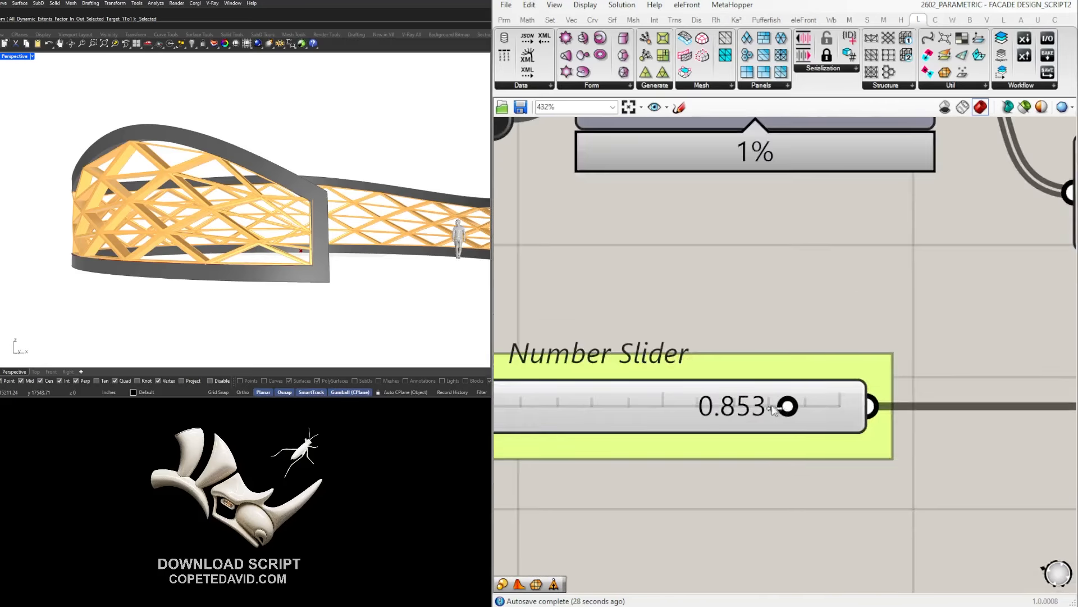
left_click_drag(759, 406, 755, 405)
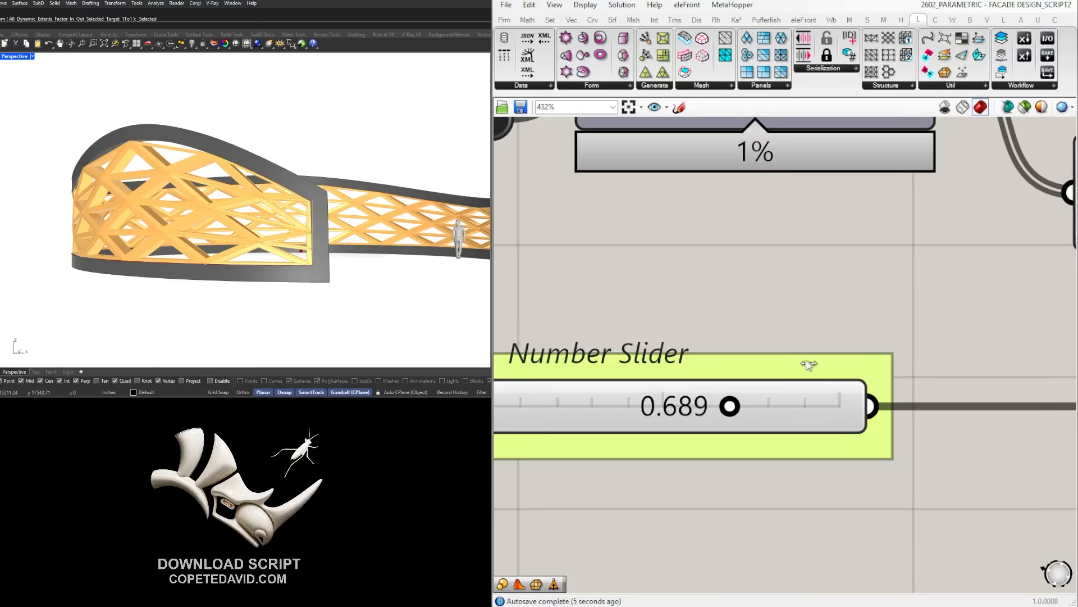
right_click_drag(149, 229, 218, 160)
scroll(280, 117, "up", 8)
scroll(273, 134, "down", 7)
scroll(234, 152, "up", 4)
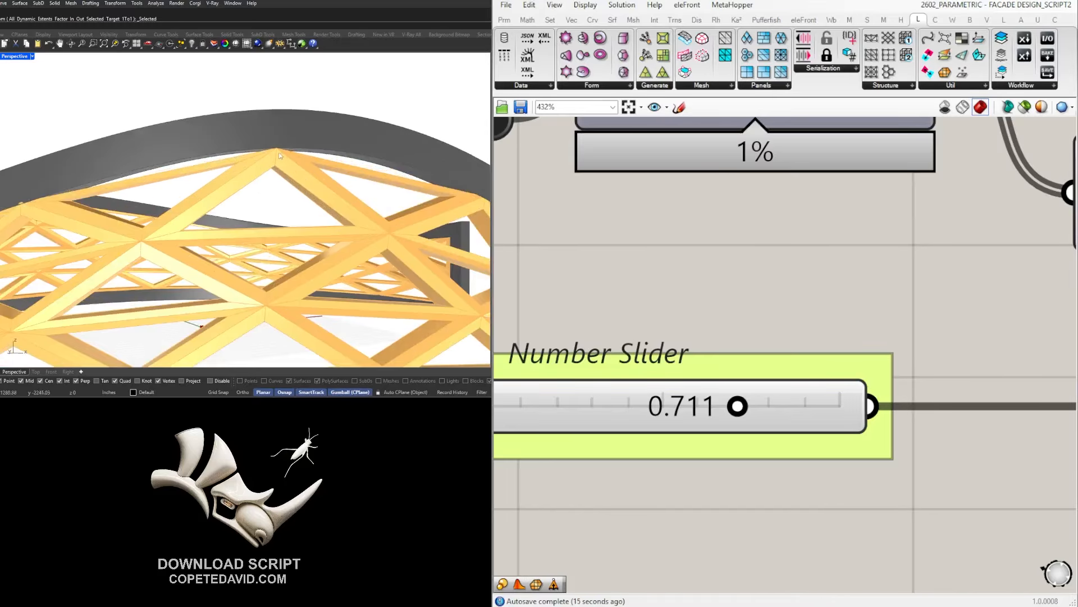
Examine the FRAME slider and the frame branches with their Loft, Offset on Srf and Surface Split components.
scroll(898, 251, "down", 10)
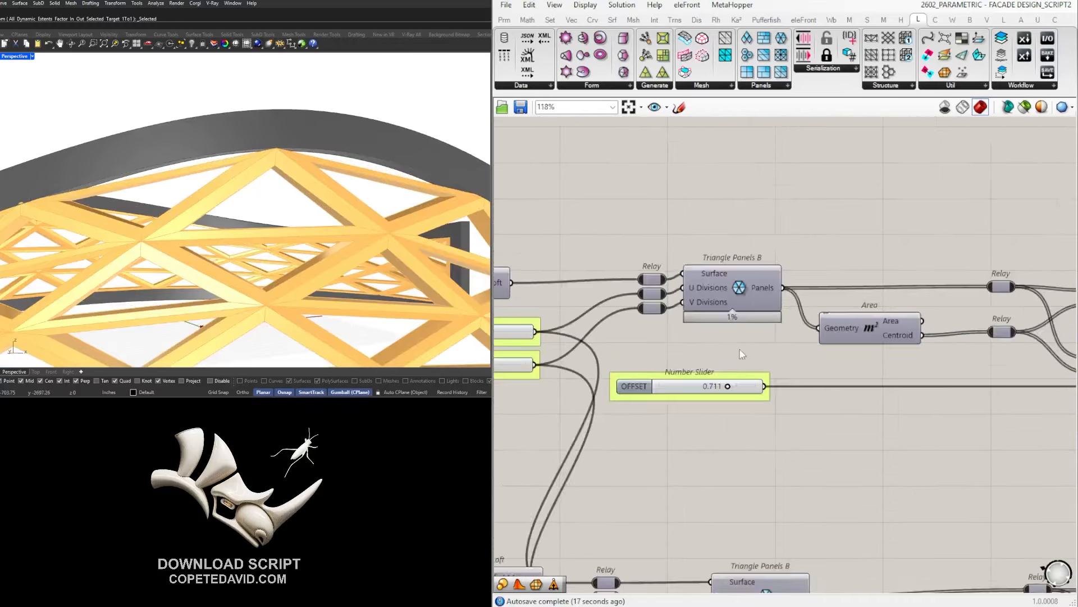
right_click_drag(701, 338, 895, 302)
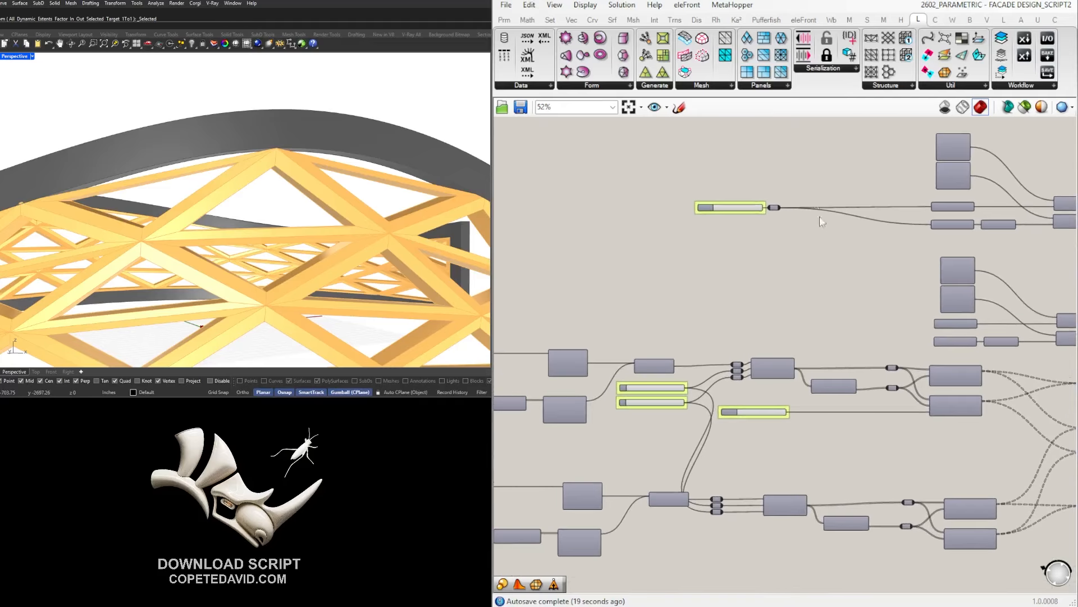
scroll(815, 198, "up", 3)
scroll(654, 208, "up", 4)
scroll(657, 247, "up", 2)
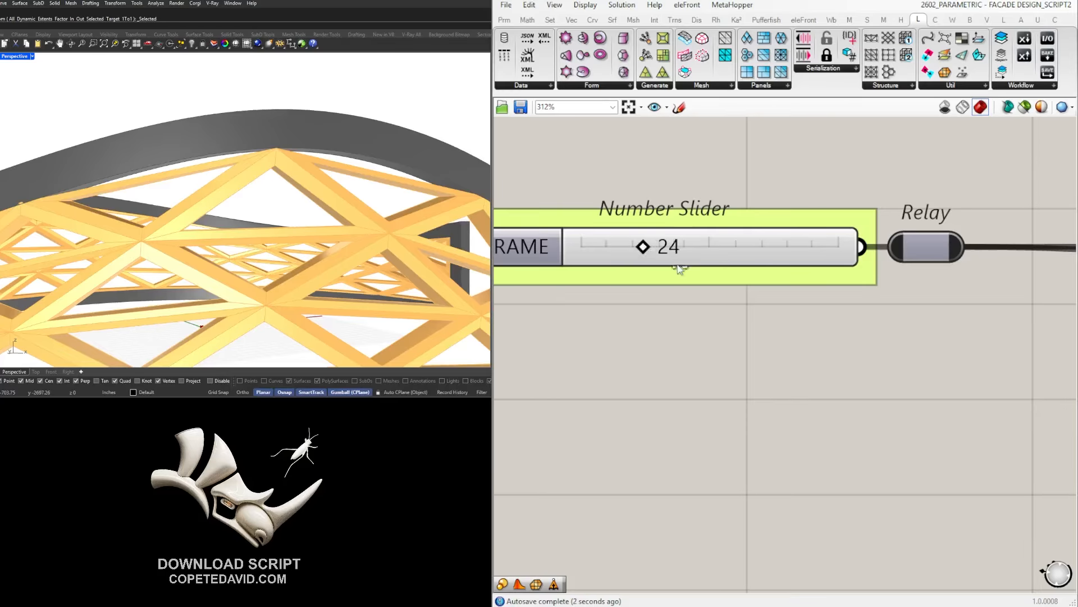
scroll(679, 269, "down", 4)
right_click_drag(825, 316, 658, 300)
scroll(658, 300, "down", 4)
scroll(815, 309, "up", 3)
right_click_drag(1057, 326, 833, 312)
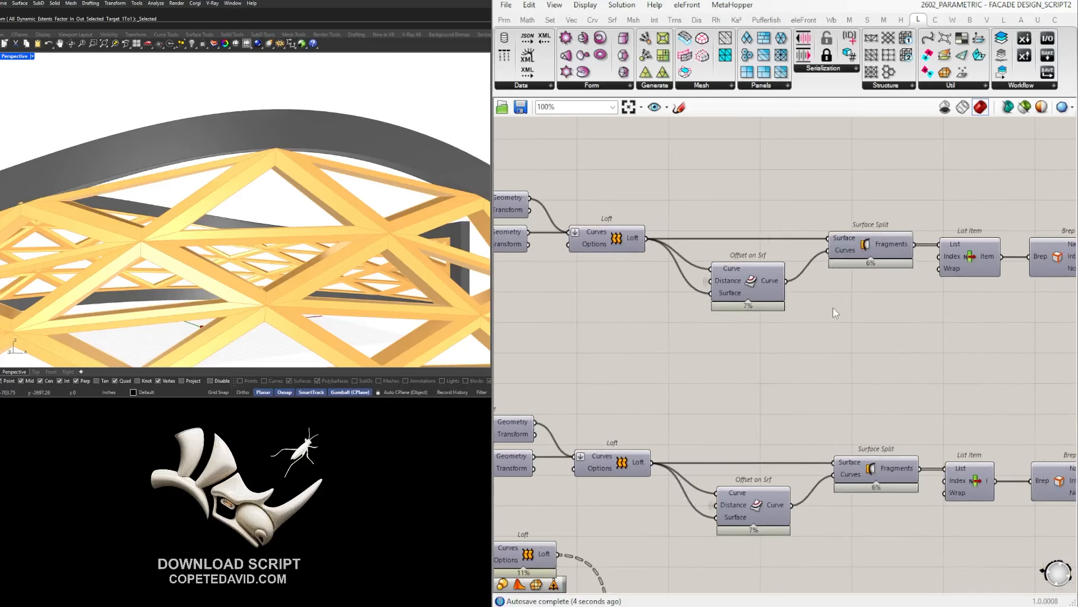
scroll(834, 308, "down", 3)
right_click_drag(919, 334, 597, 294)
right_click_drag(708, 351, 1056, 351)
right_click_drag(573, 315, 840, 364)
scroll(726, 277, "up", 3)
right_click_drag(728, 285, 873, 318)
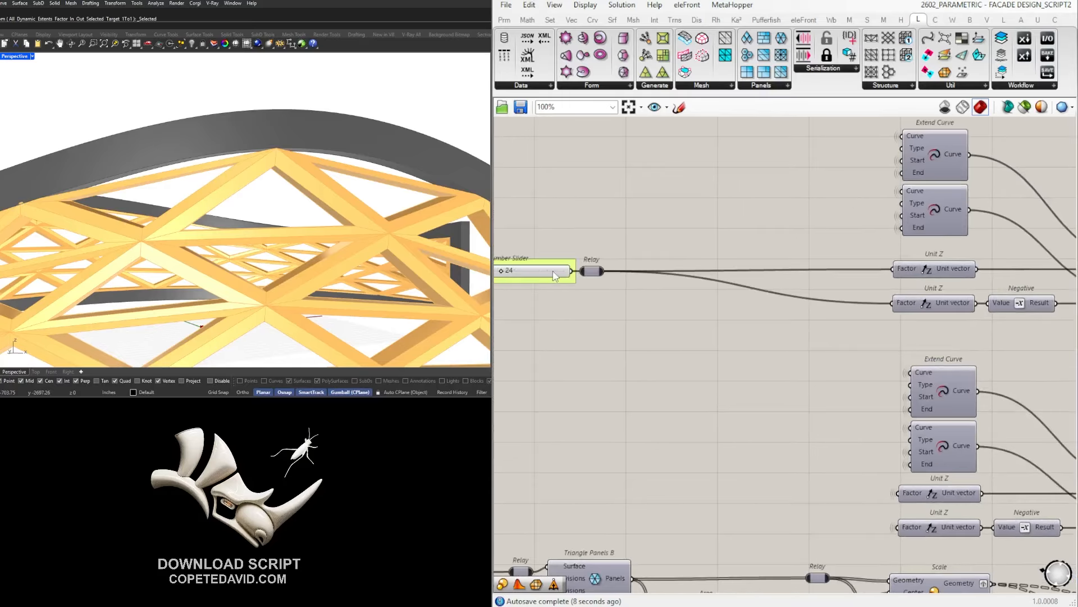
Select the FRAME slider and trace its wires to the Extend Curve and Unit Z components.
left_click(554, 271)
scroll(754, 322, "down", 3)
scroll(878, 383, "up", 5)
right_click_drag(878, 383, 753, 369)
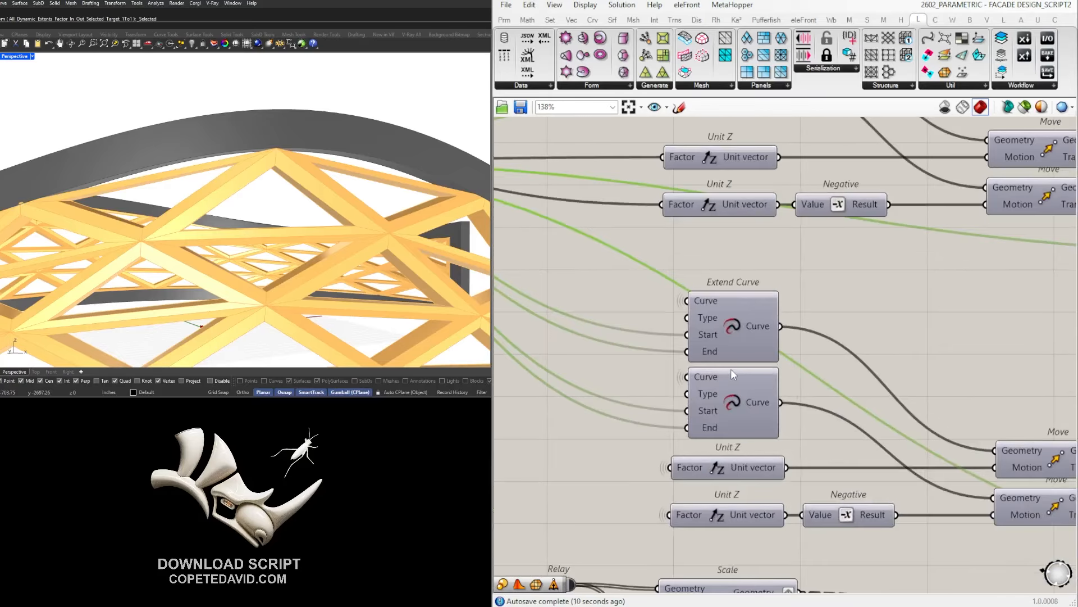
scroll(736, 271, "down", 3)
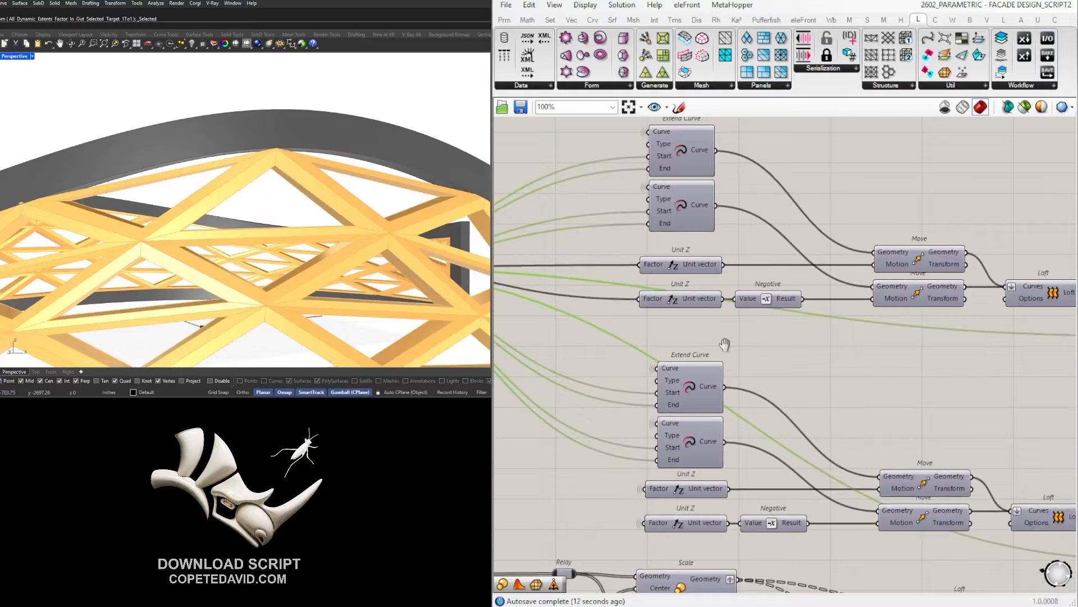
Add a number slider to the upper frame branch, wire it to the Offset on Srf Distance input and set it to 35.
right_click_drag(861, 368, 792, 313)
scroll(656, 308, "up", 2)
double_click(627, 322)
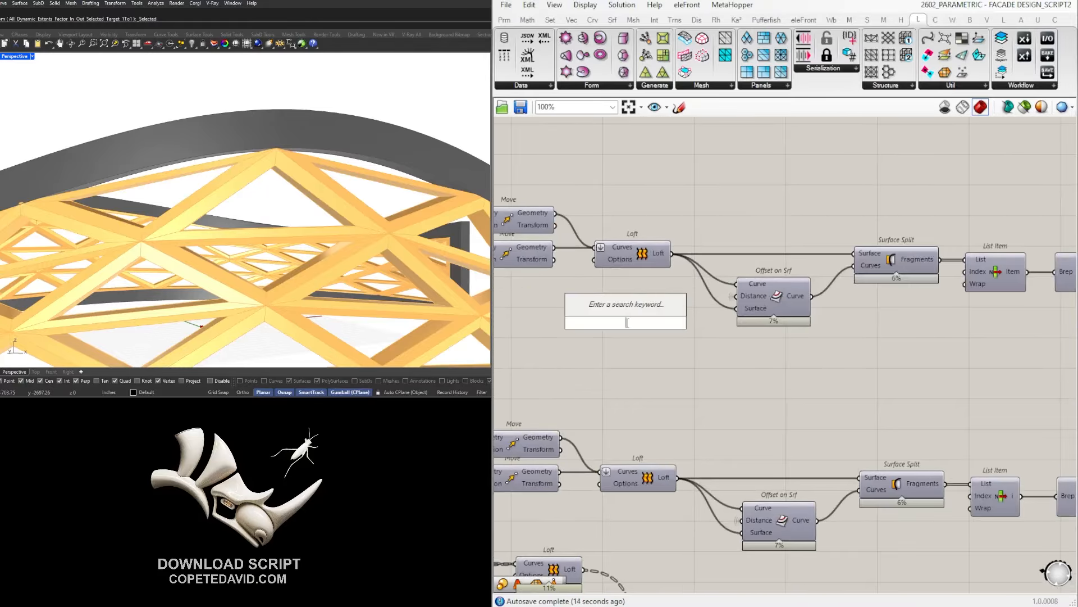
type("28")
key("Return")
scroll(713, 312, "up", 2)
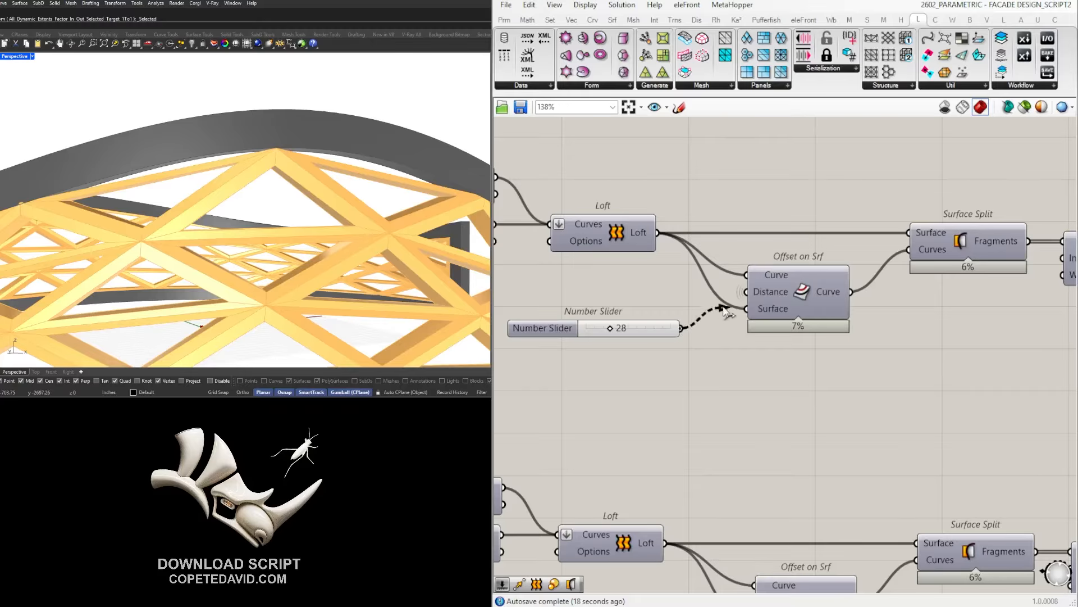
left_click_drag(651, 334, 624, 295)
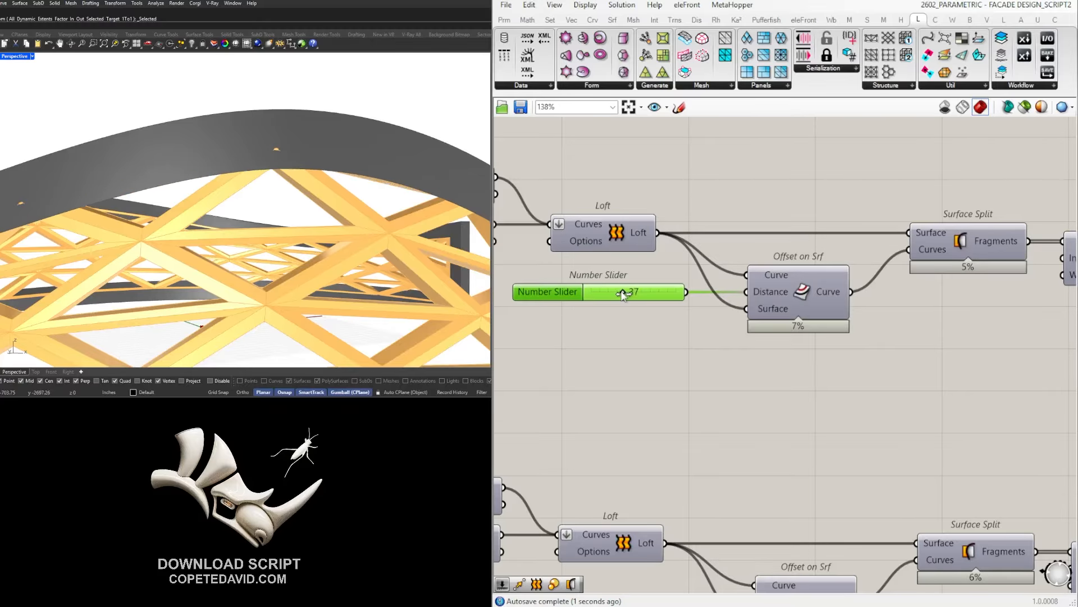
Examine the facade's dark frame and triangular lattice from several angles, including the band's end edge.
scroll(264, 230, "down", 10)
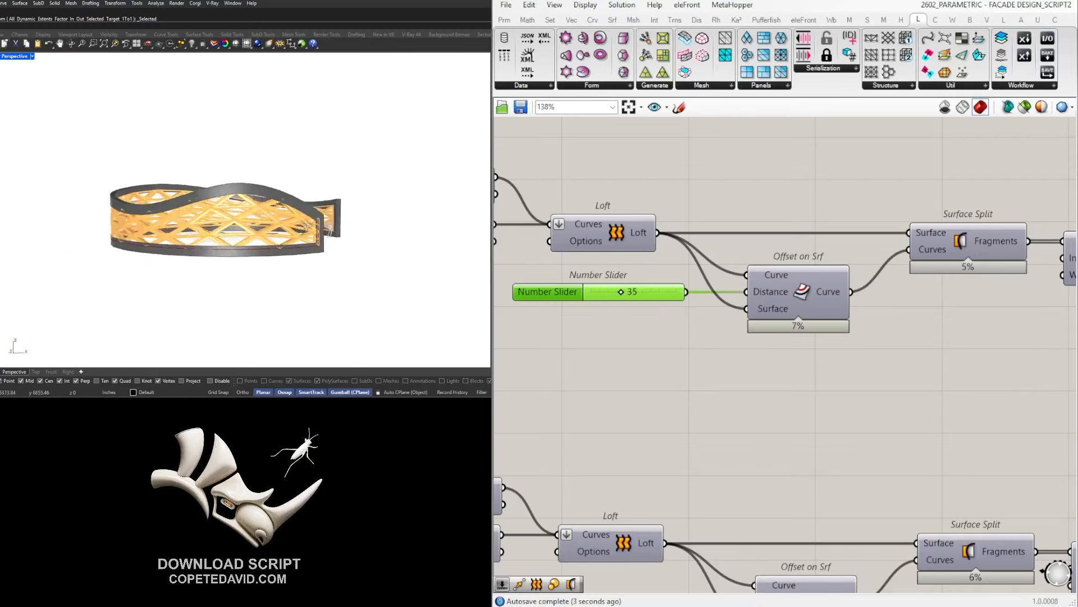
scroll(303, 230, "up", 5)
mouse_move(337, 230)
right_mouse_down()
mouse_move(264, 231)
mouse_move(369, 253)
mouse_move(354, 269)
mouse_move(304, 275)
mouse_move(319, 252)
mouse_move(380, 235)
mouse_move(396, 246)
mouse_move(318, 239)
right_mouse_up()
right_click_drag(247, 233, 310, 140)
scroll(310, 140, "down", 6)
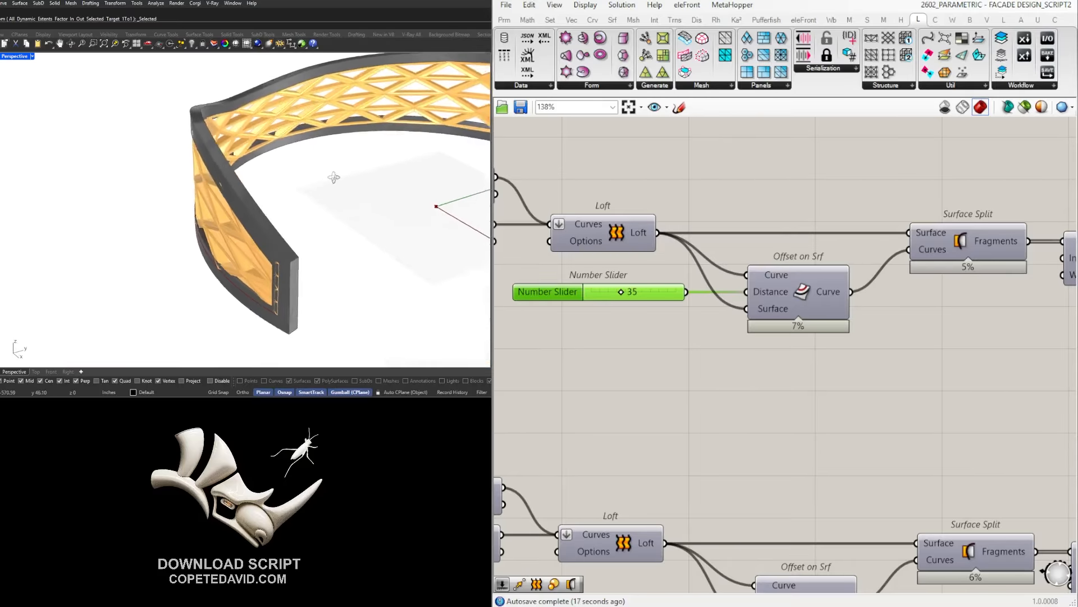
scroll(734, 379, "down", 5)
scroll(615, 369, "down", 2)
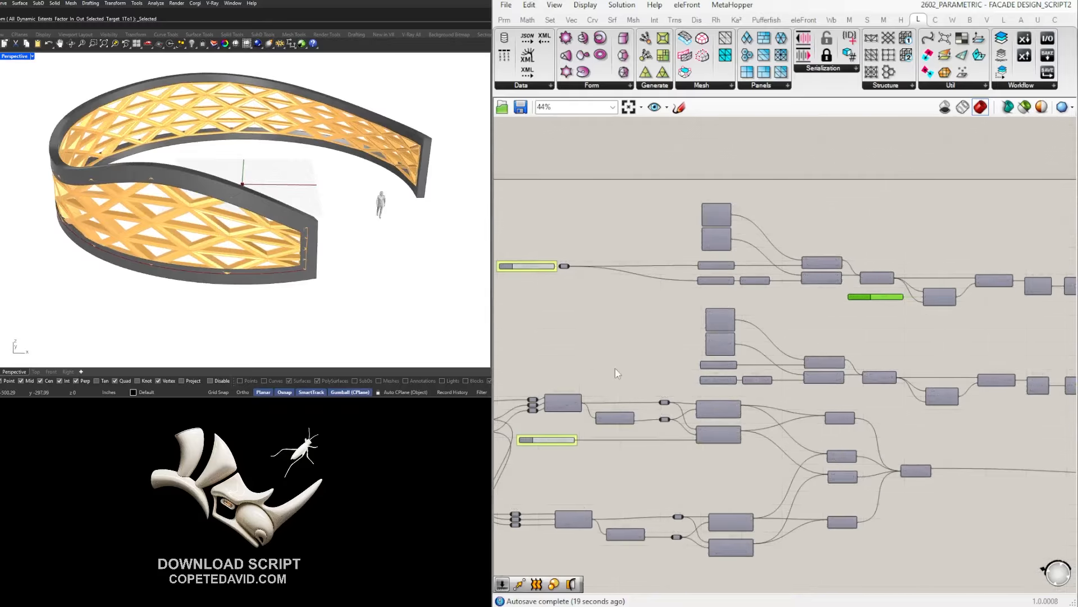
right_click_drag(99, 190, 144, 158)
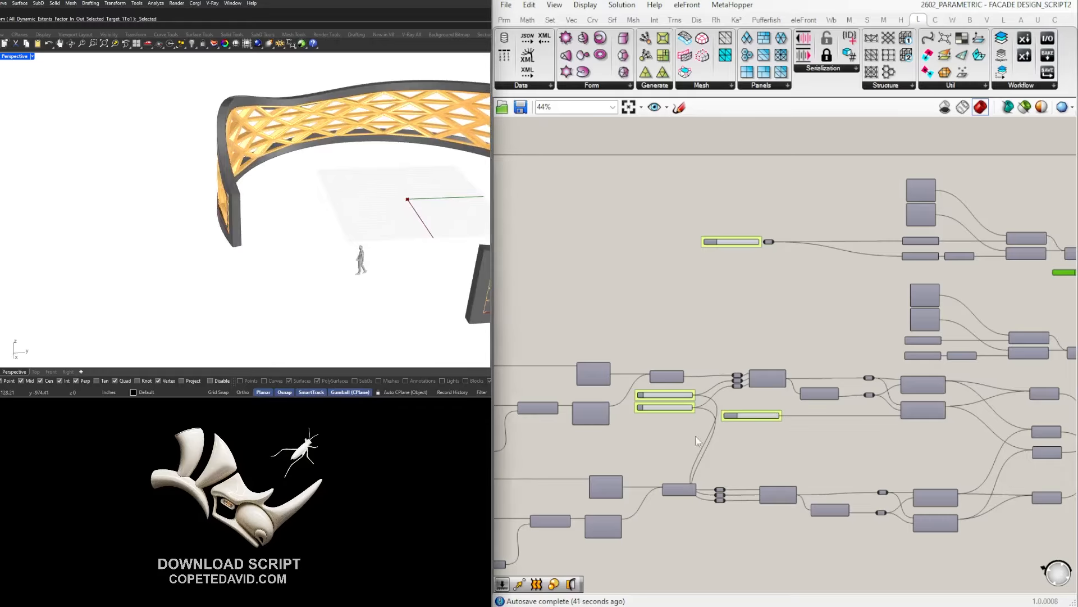
Examine the definition from the curve sliders through the panel components to the Scale, Loft and frame branches.
scroll(821, 429, "down", 3)
scroll(682, 413, "up", 5)
right_click(708, 412)
left_click(646, 401)
scroll(623, 399, "down", 4)
right_click_drag(508, 427, 726, 440)
scroll(725, 441, "up", 3)
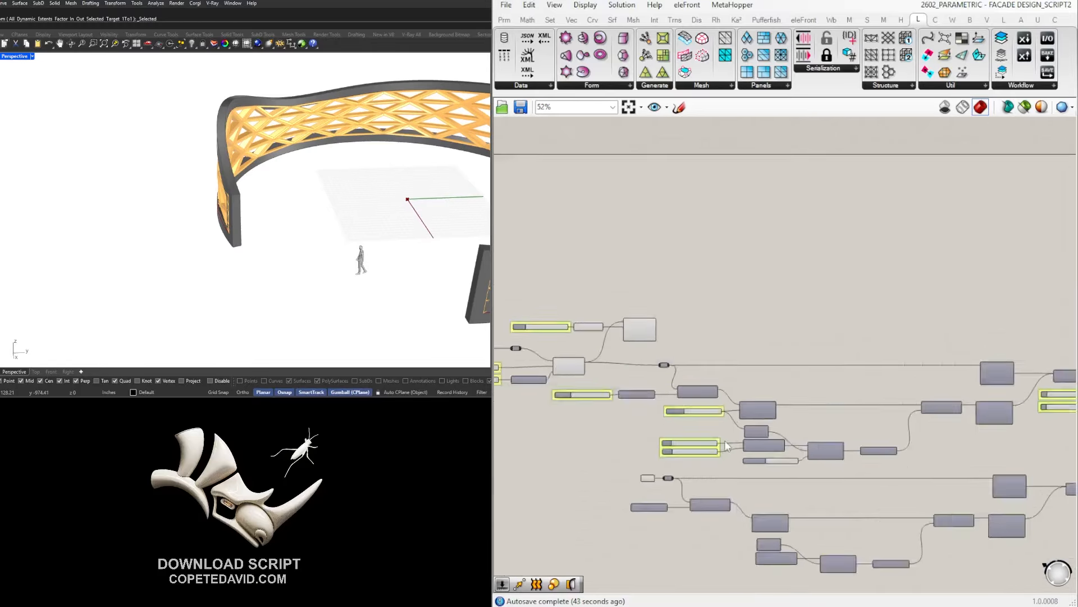
scroll(824, 461, "down", 2)
right_click_drag(1011, 472, 539, 427)
scroll(757, 390, "down", 1)
scroll(742, 337, "up", 4)
right_click_drag(780, 378, 903, 394)
scroll(903, 394, "down", 1)
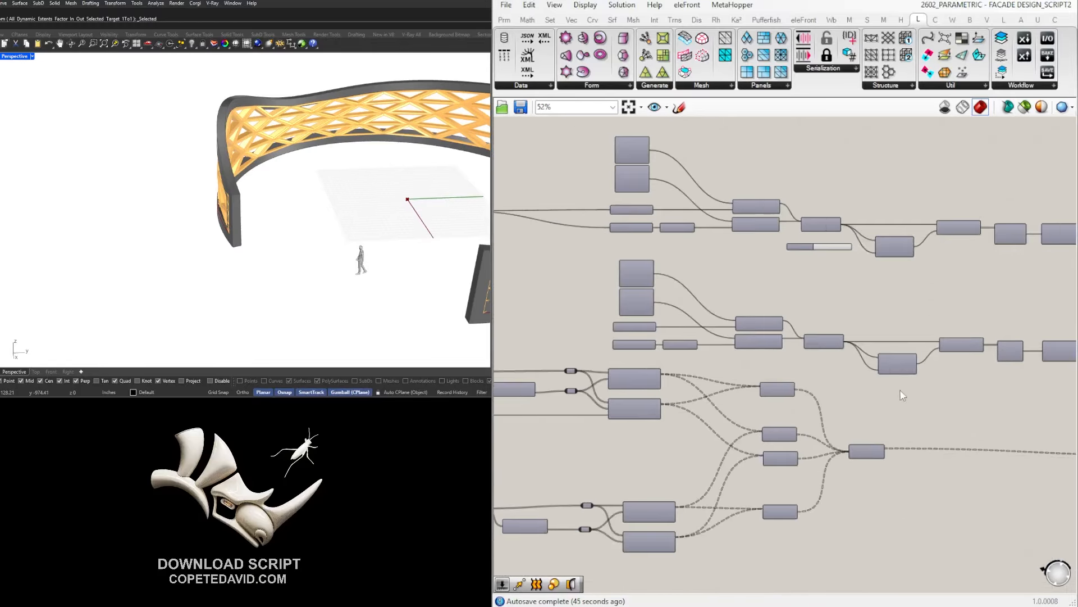
Delete the upper and lower Triangle Panels B components together with their Area components, keeping the relays.
right_click_drag(519, 410, 783, 390)
right_click_drag(631, 386, 754, 375)
scroll(755, 375, "up", 4)
right_click_drag(901, 362, 690, 369)
scroll(725, 298, "up", 2)
right_click_drag(794, 340, 625, 355)
scroll(718, 364, "down", 1)
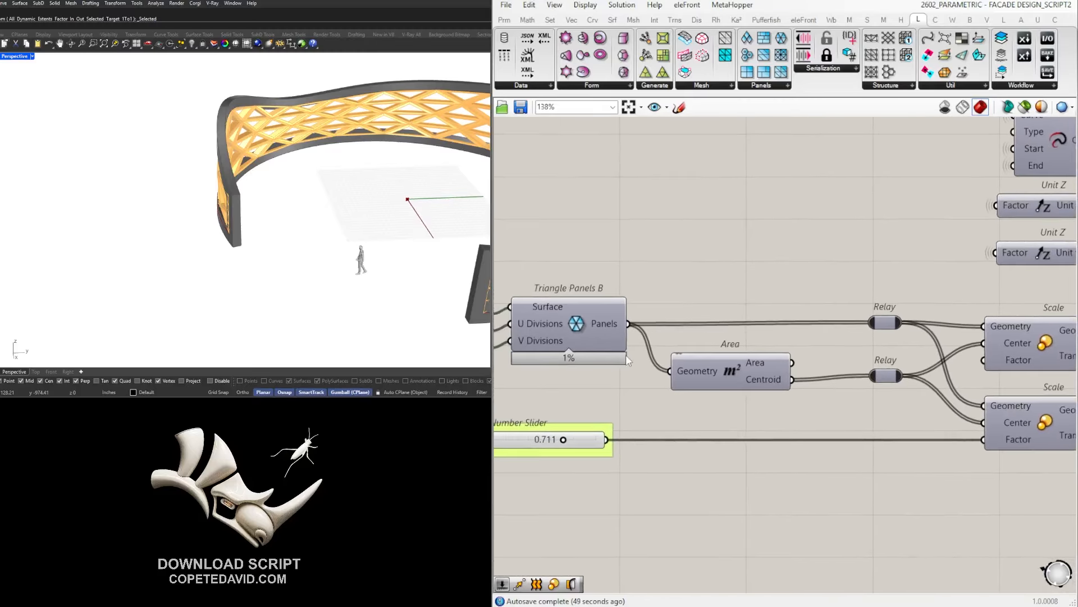
scroll(626, 355, "down", 2)
left_click_drag(796, 385, 677, 278)
right_click_drag(793, 391, 786, 271)
key("Delete")
left_click_drag(817, 558, 691, 395)
key("Delete")
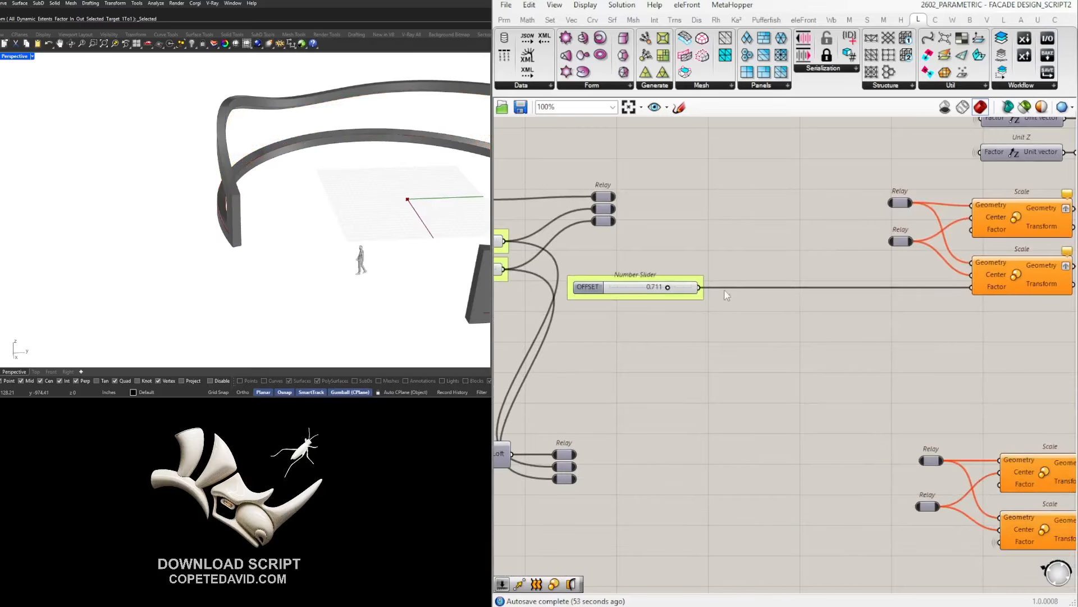
Add an Isotrim component between the upper input relays and the Scale relays.
right_click_drag(727, 296, 721, 349)
double_click(694, 287)
type("ISOTR")
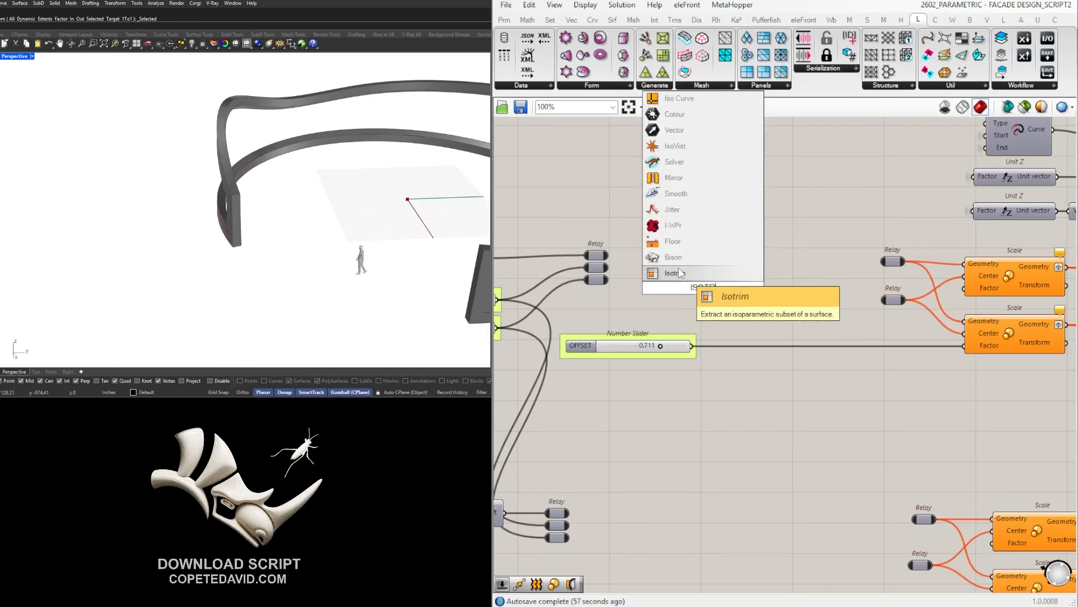
left_click(681, 274)
Add a Divide Domain² component, wire its Segments output to the Isotrim Domain input and reposition the pair.
double_click(661, 202)
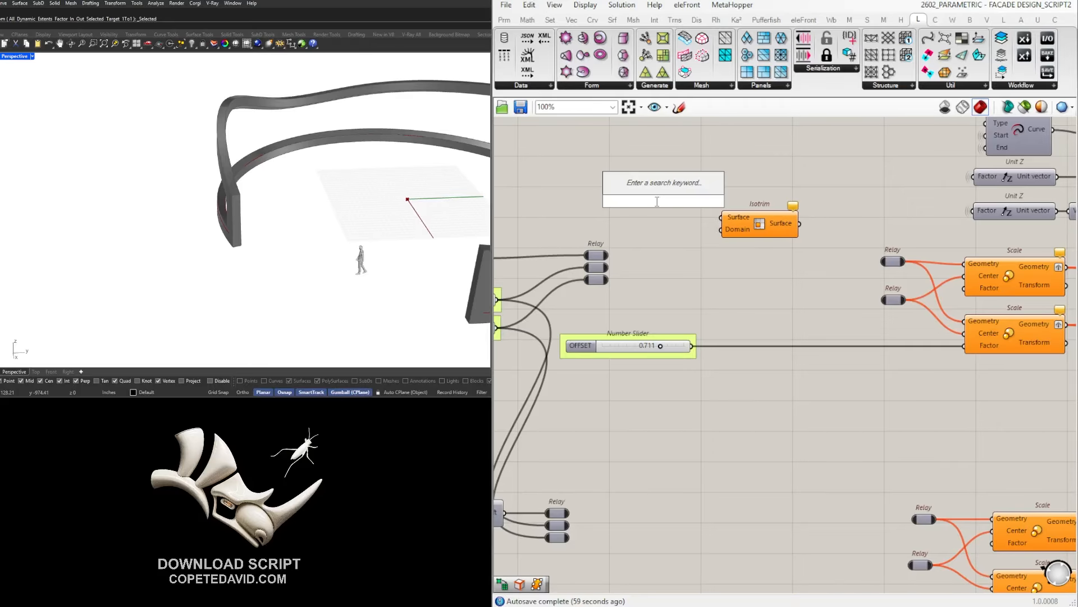
type("DIVI")
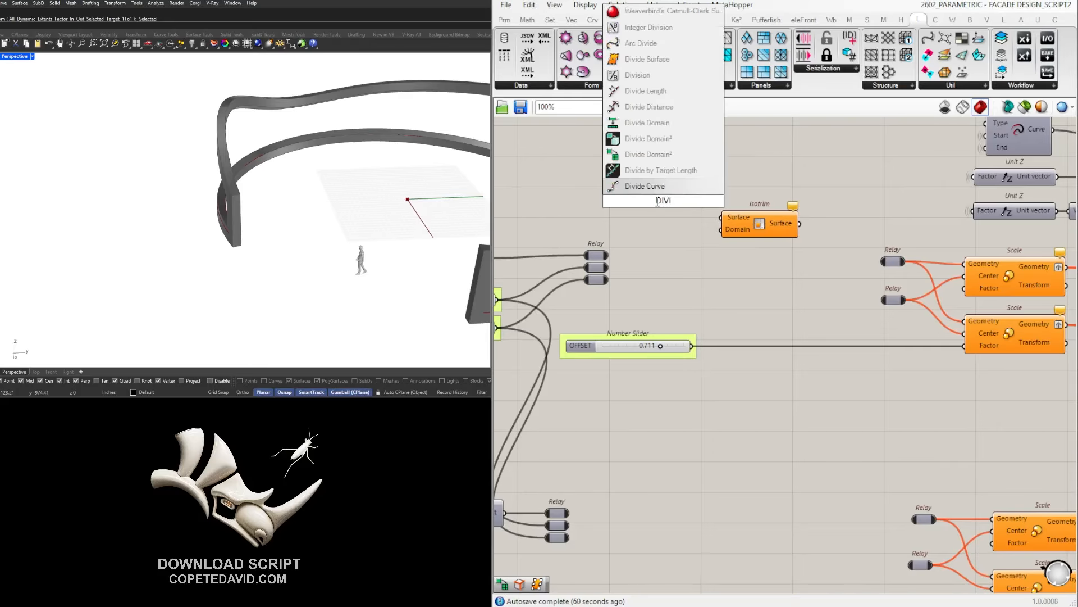
left_click(649, 154)
scroll(688, 267, "up", 3)
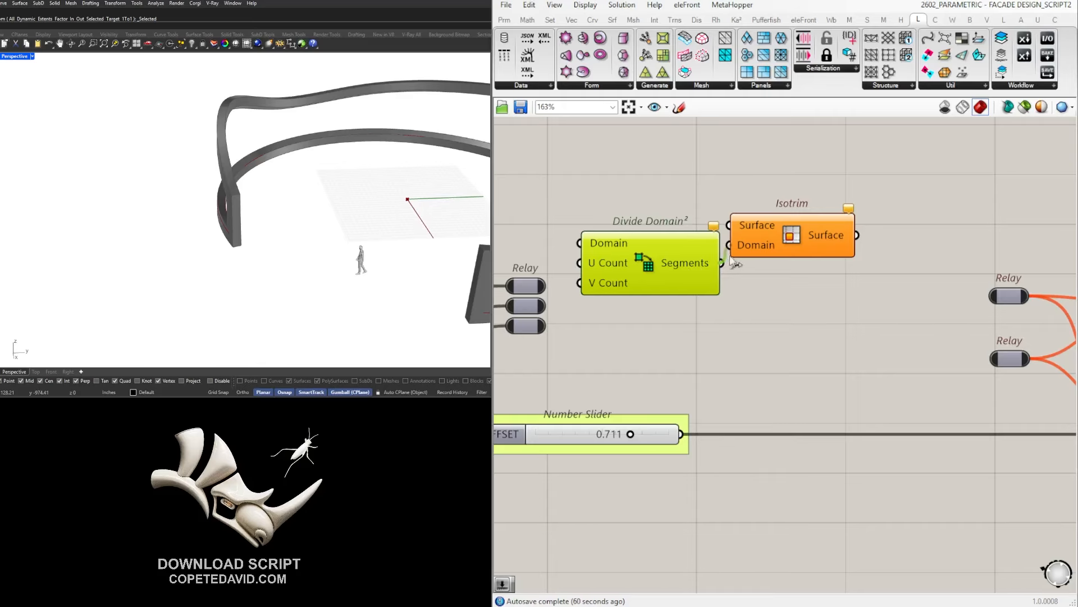
left_click_drag(733, 263, 729, 245)
scroll(736, 270, "down", 3)
left_click_drag(747, 290, 707, 230)
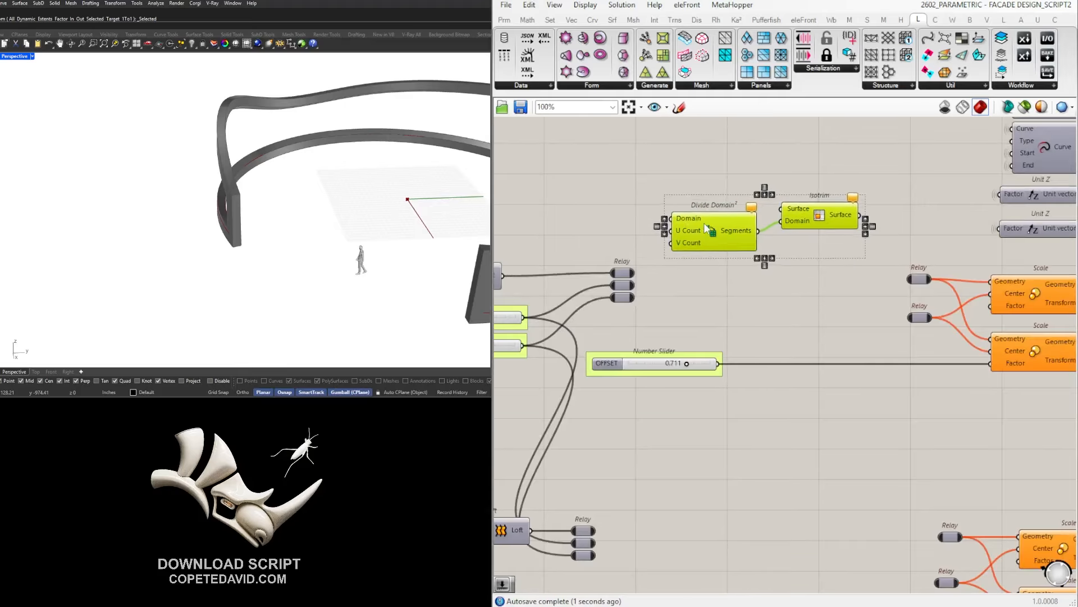
right_click_drag(707, 230, 673, 282)
Add an Area component after Isotrim and feed the Isotrim Surface output into its Geometry input.
scroll(850, 298, "up", 2)
double_click(849, 297)
type("A")
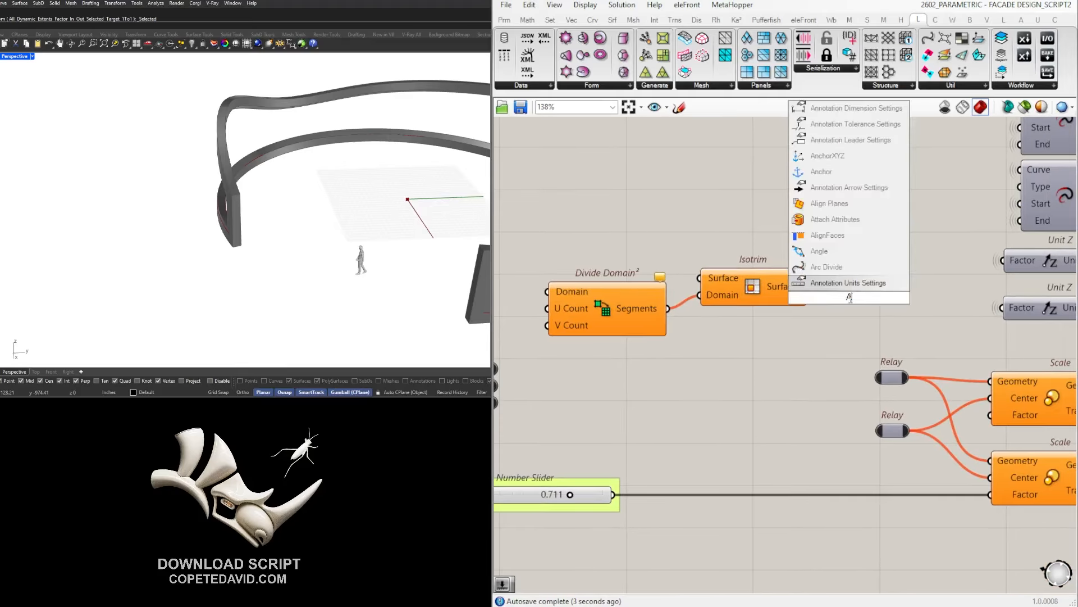
type("rea")
key("Return")
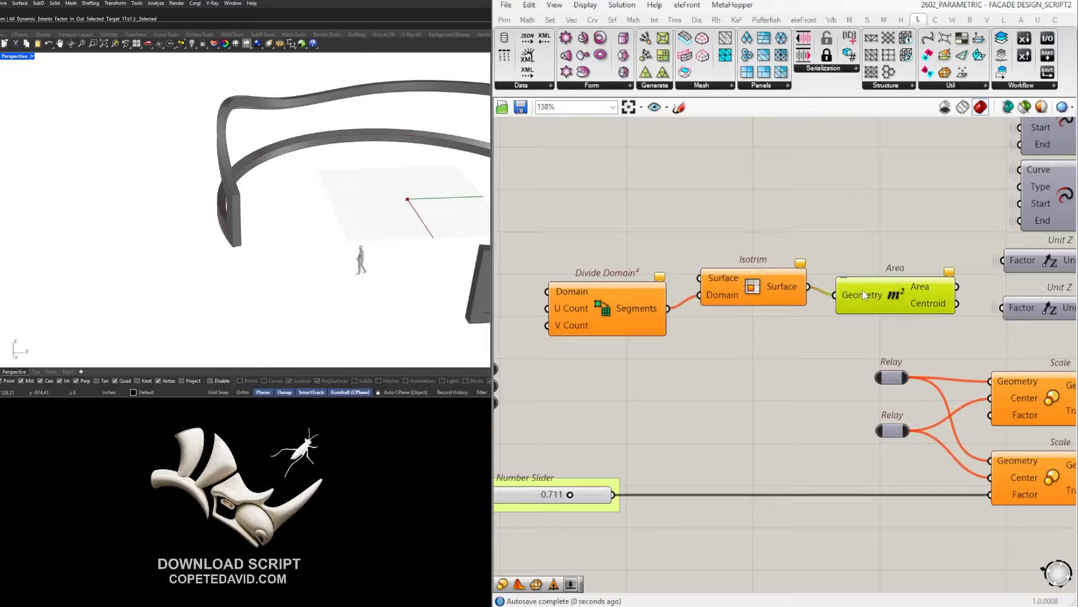
left_click_drag(780, 287, 785, 285)
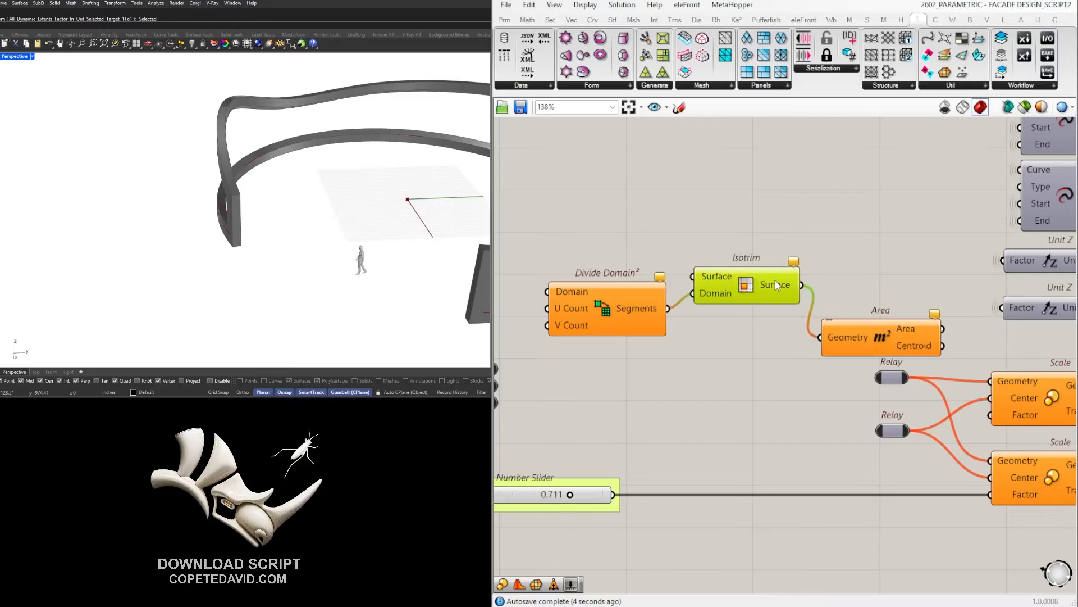
Wire the upper Loft relay to the Divide Domain² Domain input and the Isotrim Surface input.
left_click(605, 313)
scroll(692, 356, "down", 2)
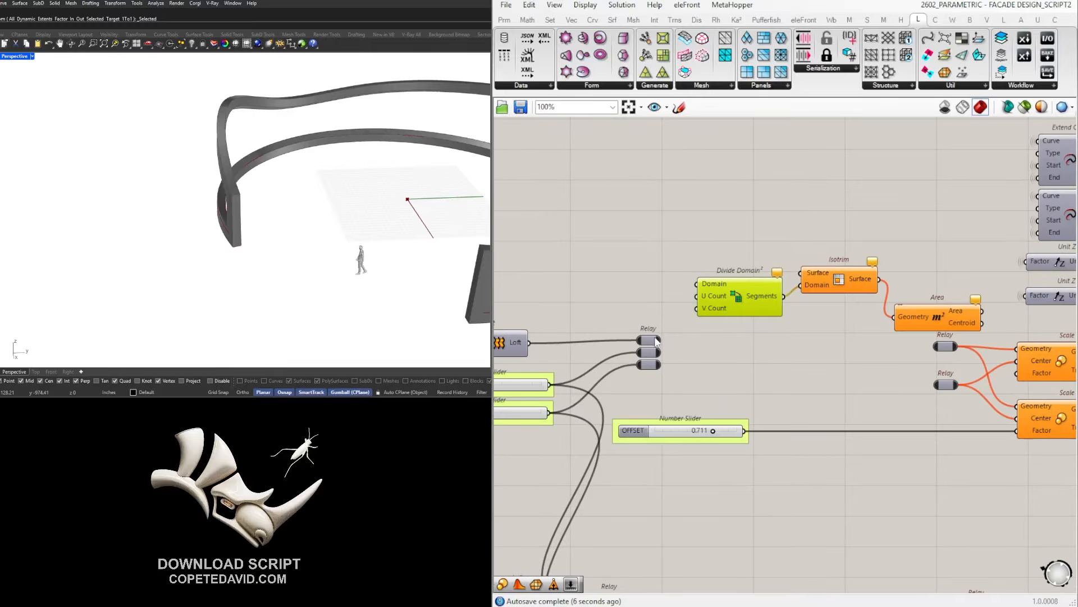
left_click_drag(658, 339, 691, 288)
left_click_drag(783, 269, 801, 273)
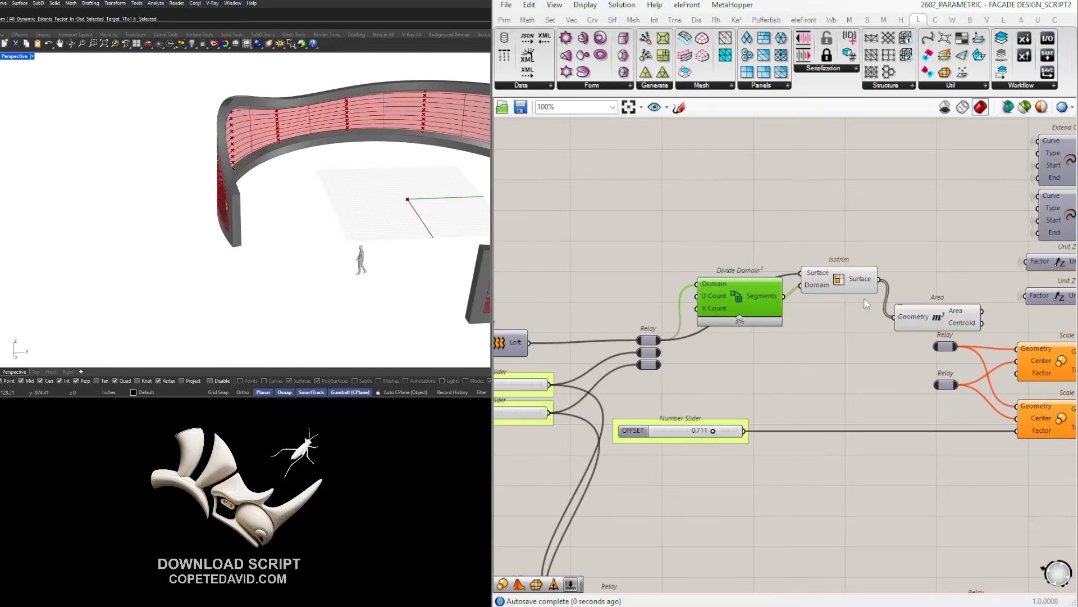
Wire the Isotrim Surface and Area Centroid outputs to the two relays feeding the upper Scale components.
right_click_drag(843, 304, 663, 307)
right_click_drag(728, 322, 755, 316)
left_click_drag(777, 315, 777, 312)
scroll(777, 330, "down", 1)
right_click_drag(778, 334, 726, 335)
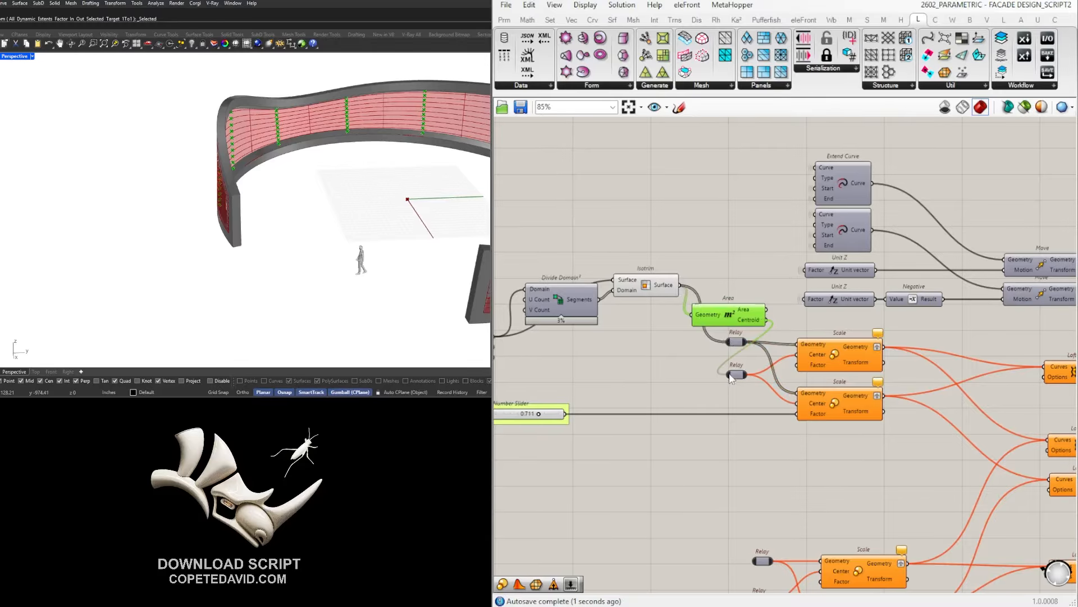
Highlight all frame, Scale and Loft components downstream to inspect their geometry, and clear the selection.
scroll(730, 377, "down", 5)
left_click_drag(880, 480, 560, 247)
scroll(558, 258, "up", 2)
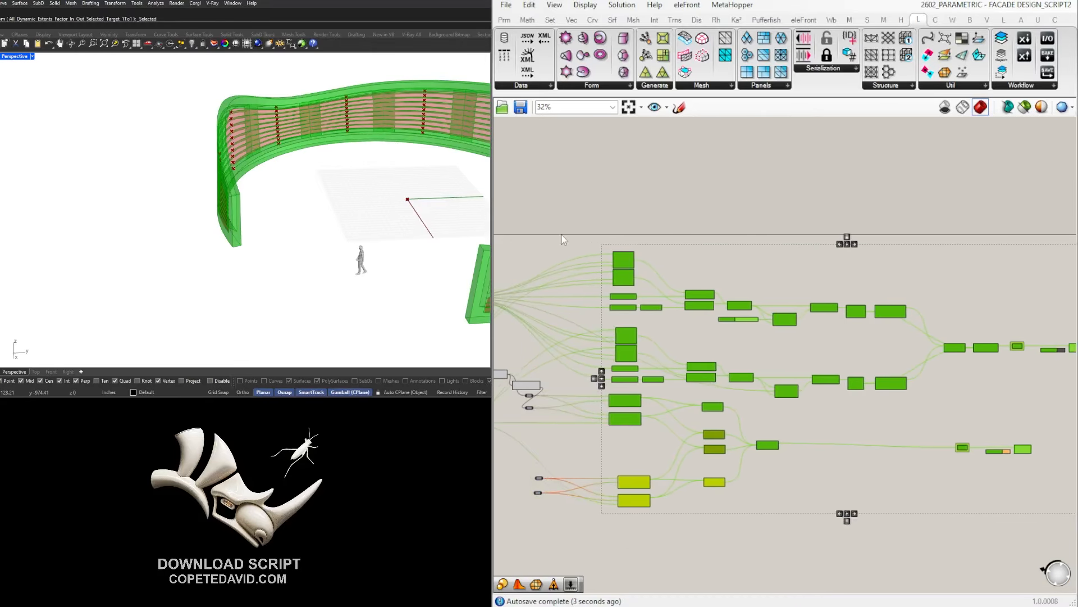
left_click(561, 234)
Move the two upper Scale relays to the far side of Area, beside the Surface and Centroid wires.
scroll(561, 233, "up", 6)
right_click_drag(811, 415, 746, 388)
left_click_drag(753, 447, 772, 271)
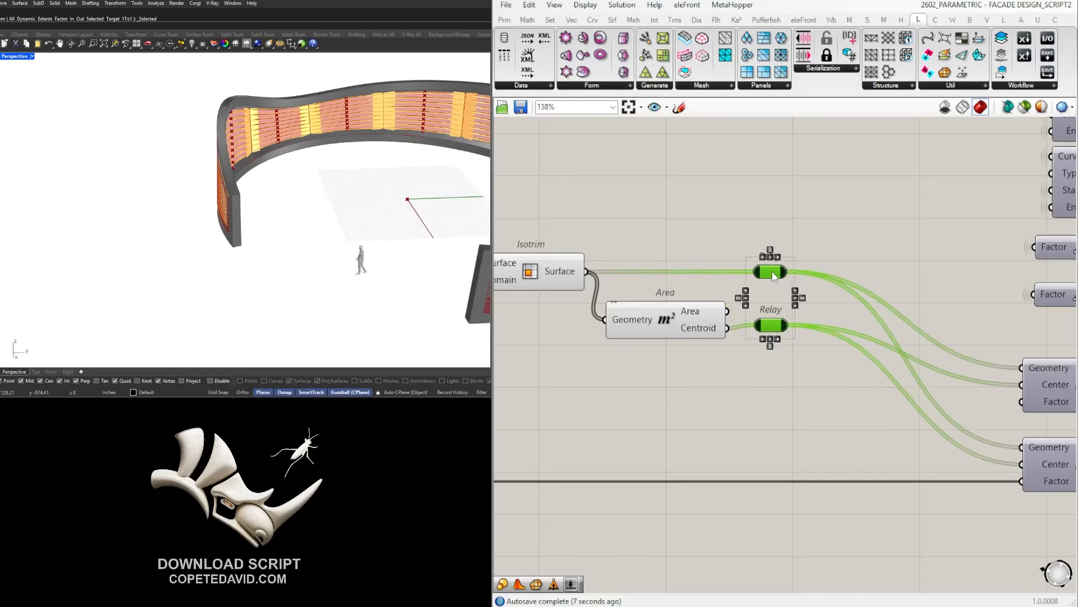
left_click(779, 289)
left_click_drag(769, 328, 772, 332)
scroll(747, 339, "down", 2)
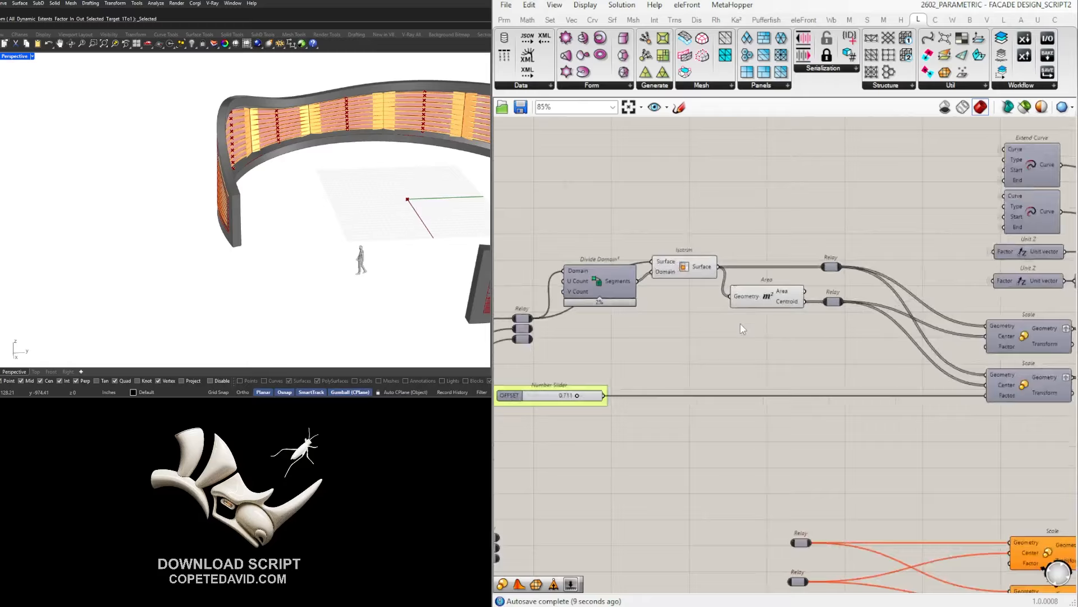
Lower the Isotrim component on the canvas to tidy the upper panel branch.
left_click(779, 296)
scroll(719, 326, "down", 3)
scroll(709, 304, "up", 2)
left_click(711, 325)
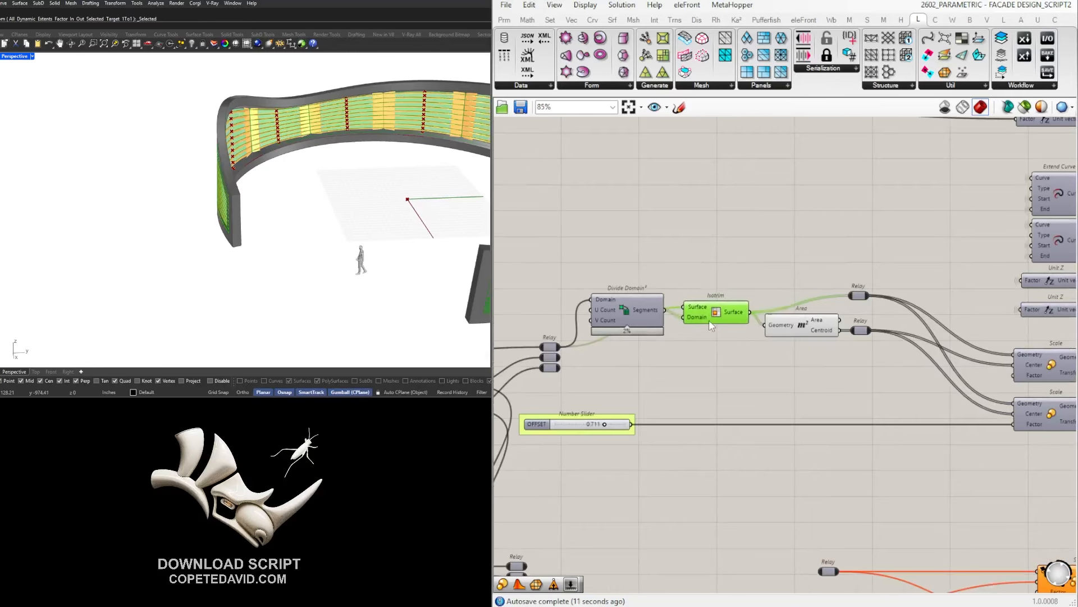
left_click_drag(713, 358, 715, 358)
left_click(724, 306)
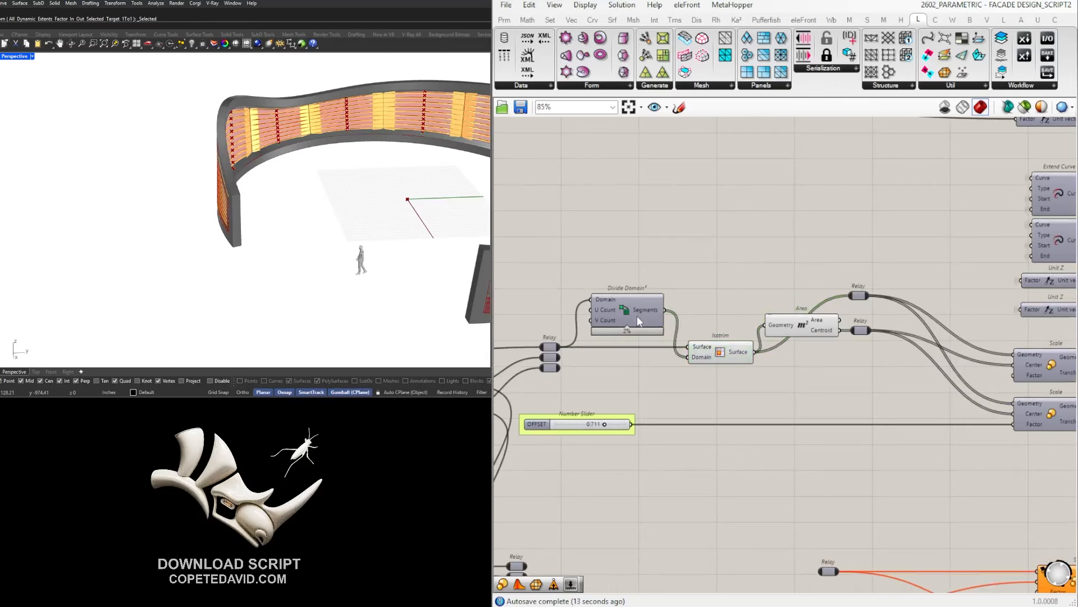
scroll(680, 328, "up", 3)
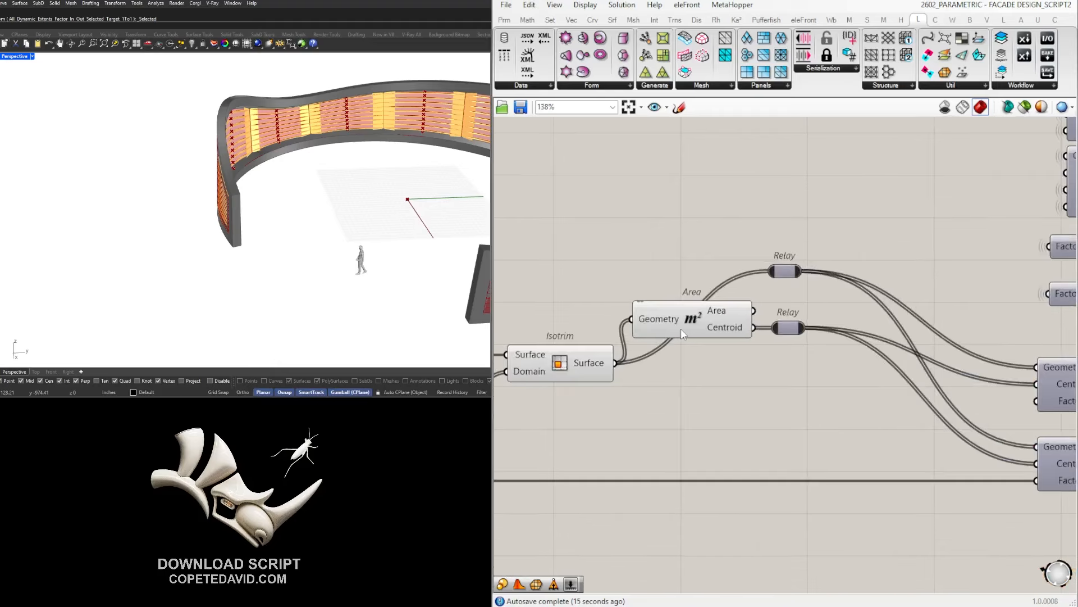
Move Area below the Isotrim output and line up the two relays with the Surface and Centroid outputs.
left_click_drag(687, 395, 686, 401)
left_click_drag(788, 328, 814, 379)
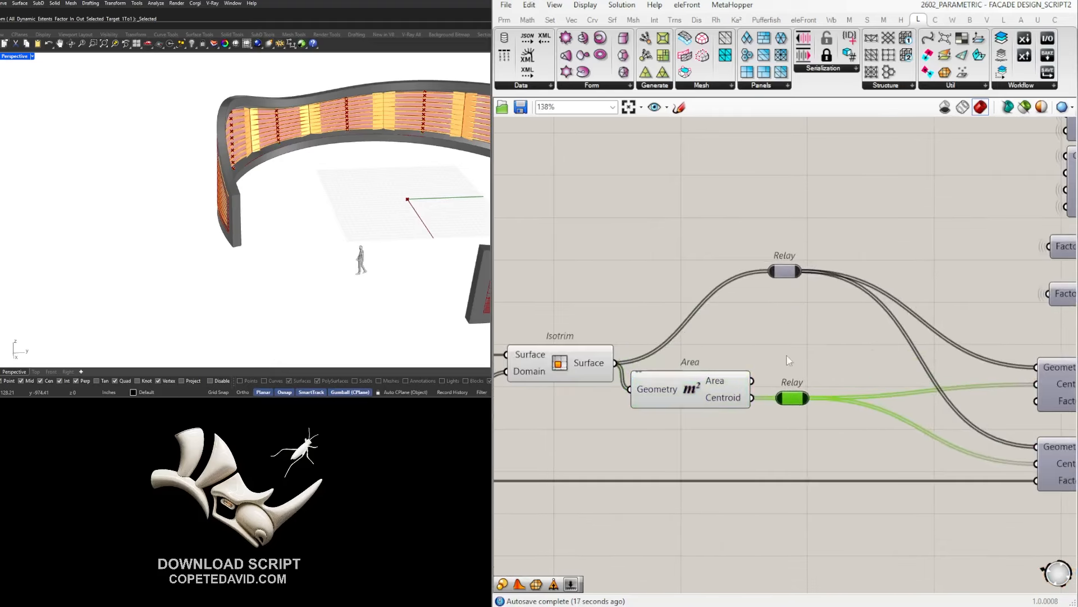
left_click_drag(787, 270, 709, 345)
scroll(765, 376, "down", 3)
scroll(862, 402, "up", 3)
left_click(737, 280)
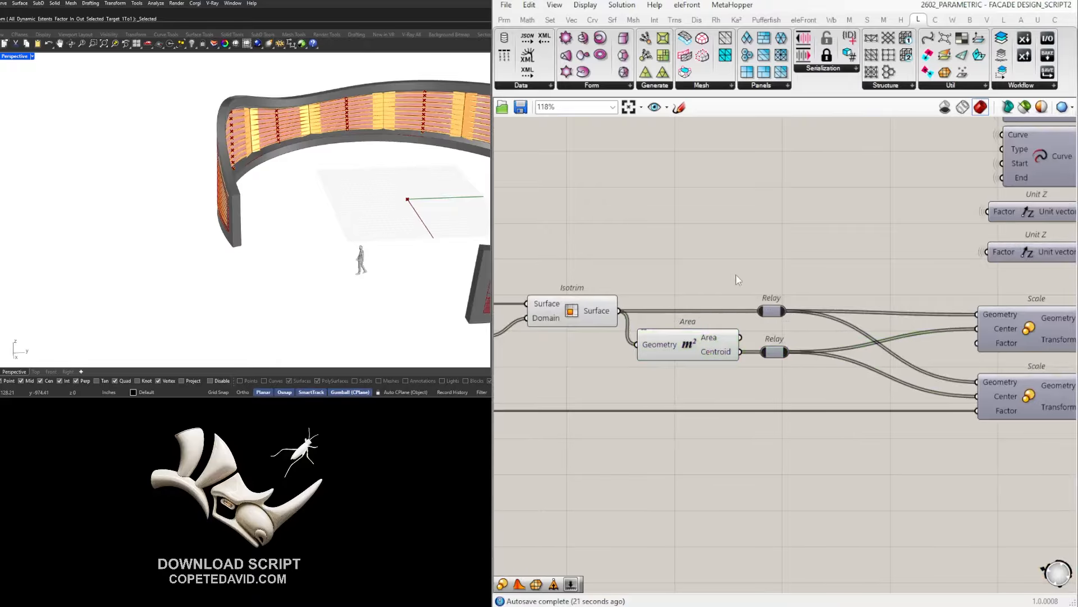
Copy the Divide Domain², Isotrim and Area components down beside the lower Loft's relays.
scroll(723, 279, "down", 3)
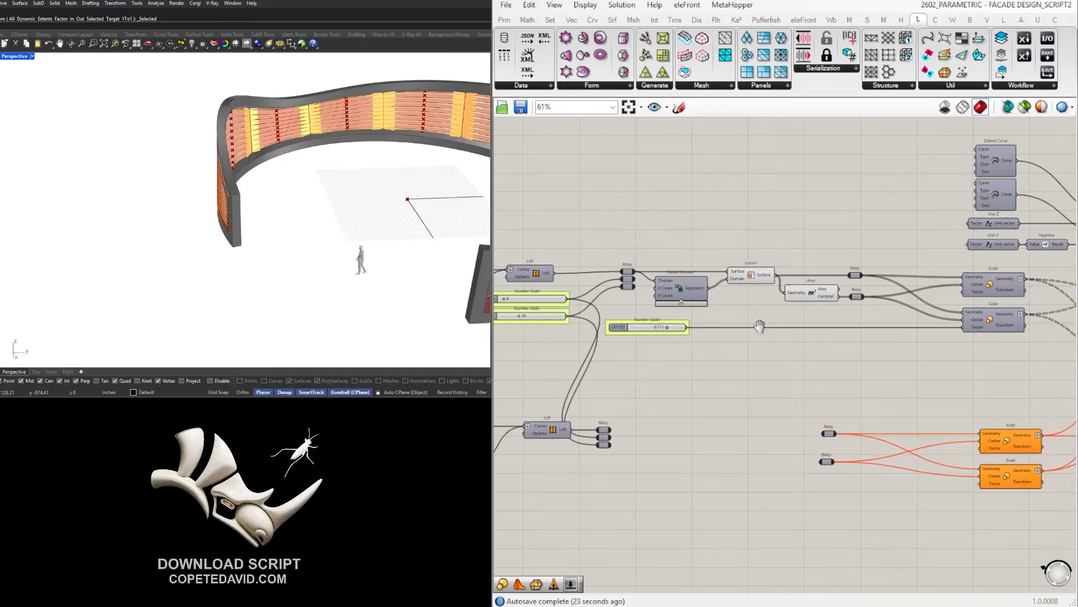
scroll(778, 301, "down", 2)
left_click_drag(830, 301, 615, 255)
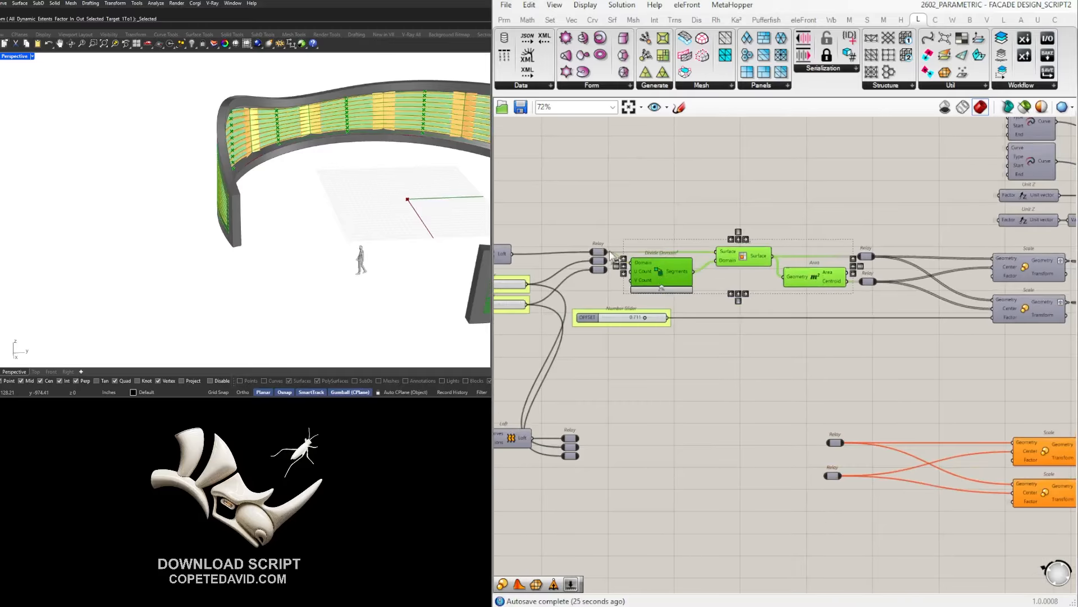
left_click(616, 260)
left_click_drag(790, 281, 573, 230)
left_click_drag(674, 278, 637, 447, "alt")
Wire the lower relays to the copied Divide Domain² Domain, U Count and V Count, and the lower Loft to Isotrim's Surface.
scroll(575, 434, "up", 4)
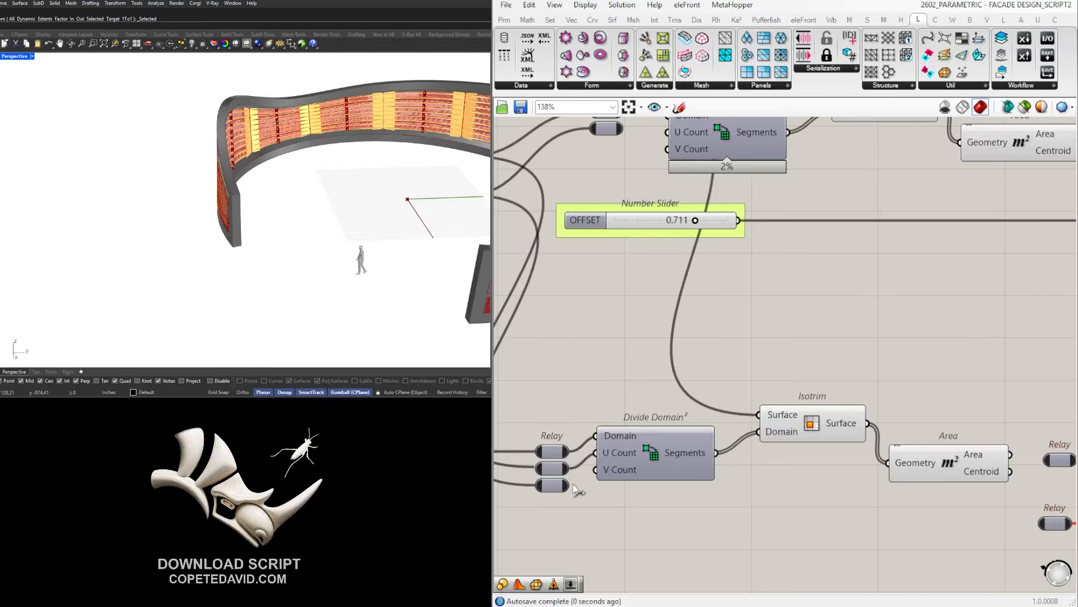
scroll(674, 454, "down", 2)
right_click_drag(568, 374, 765, 367)
right_click_drag(684, 434, 612, 439)
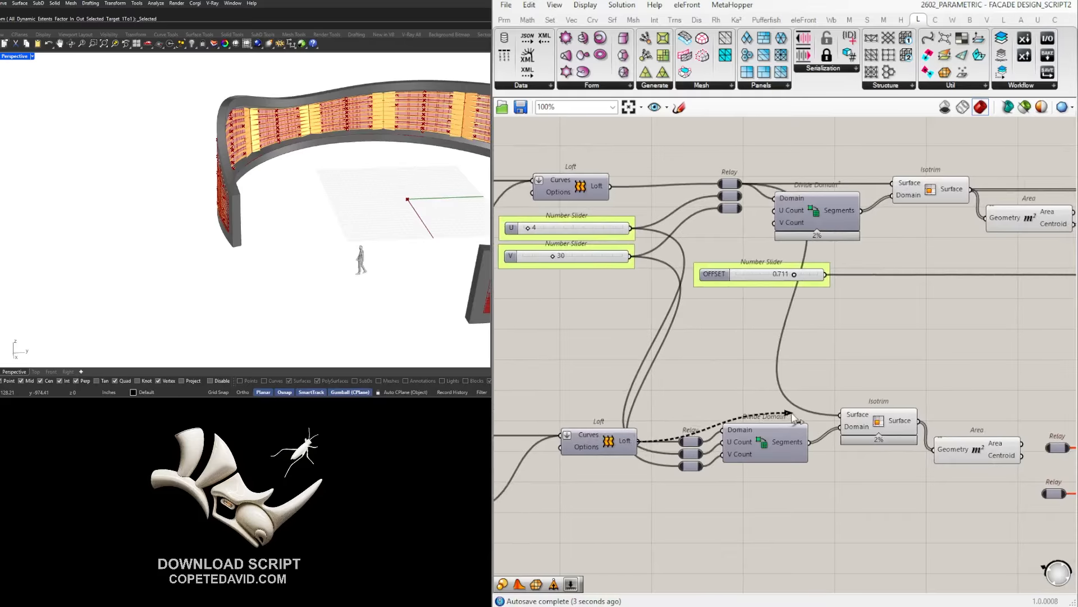
left_click_drag(843, 409, 843, 412)
right_click_drag(934, 366, 629, 357)
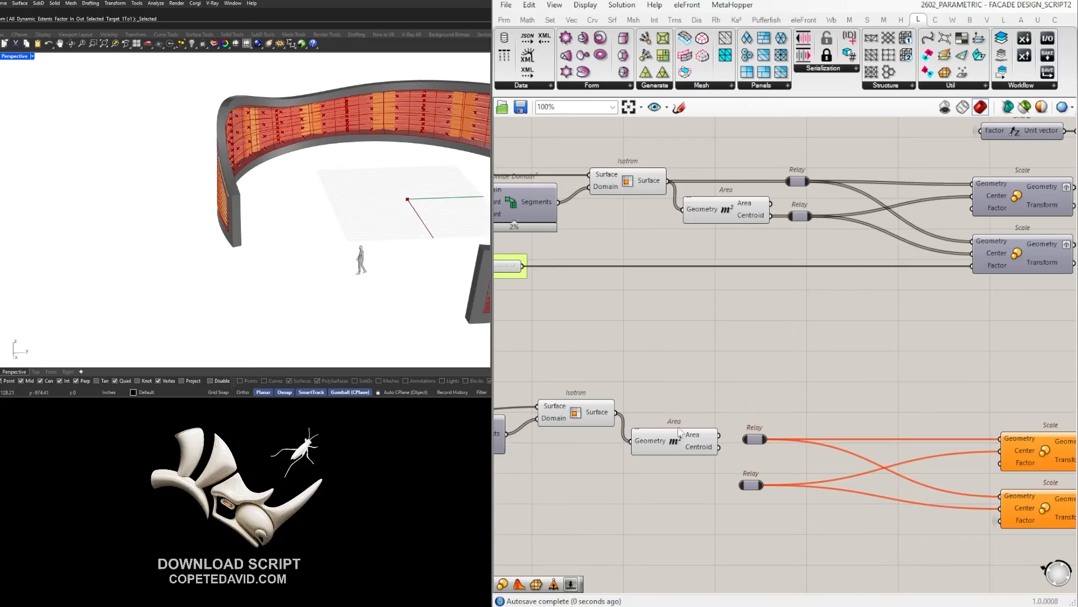
Wire the copied Isotrim's Surface and Area's Centroid outputs to the two relays feeding the lower Scale components.
scroll(694, 428, "up", 2)
left_click_drag(671, 447, 680, 499)
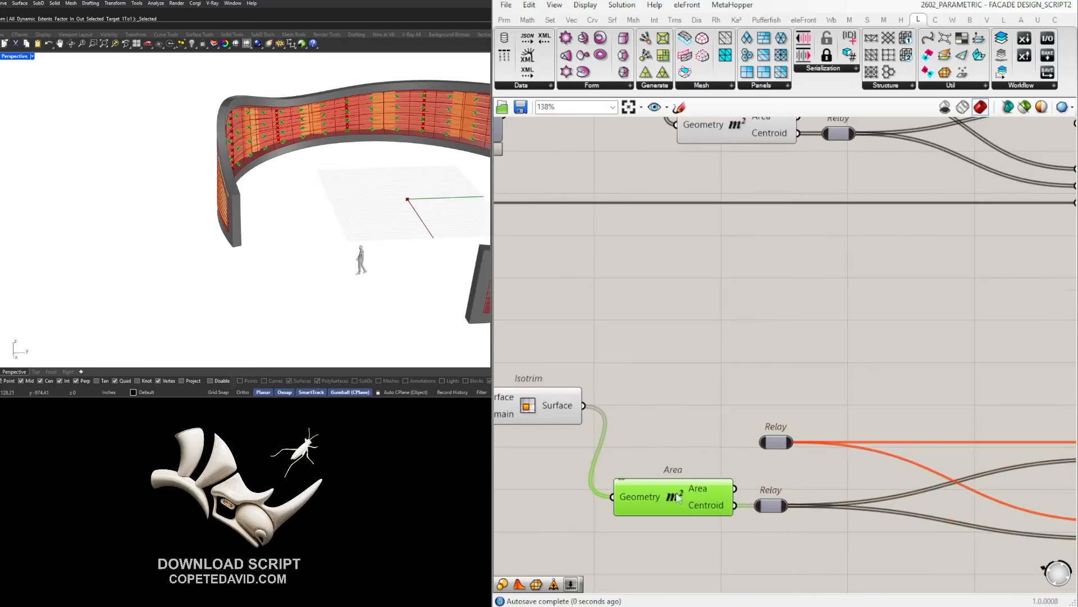
mouse_move(570, 404)
left_mouse_down()
mouse_move(675, 431)
mouse_move(572, 404)
left_mouse_up()
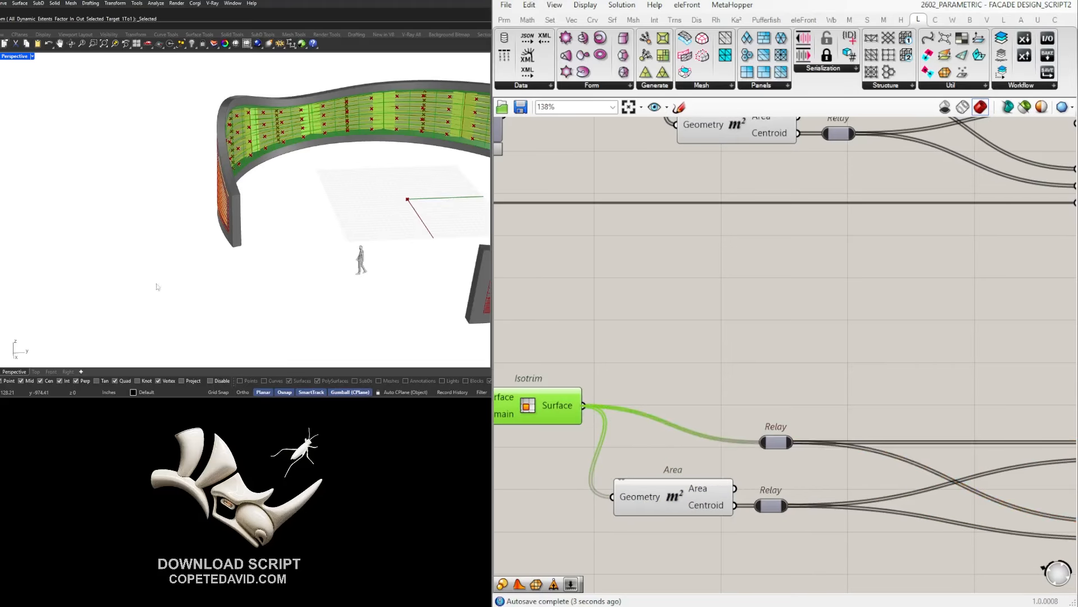
right_click_drag(283, 215, 374, 171)
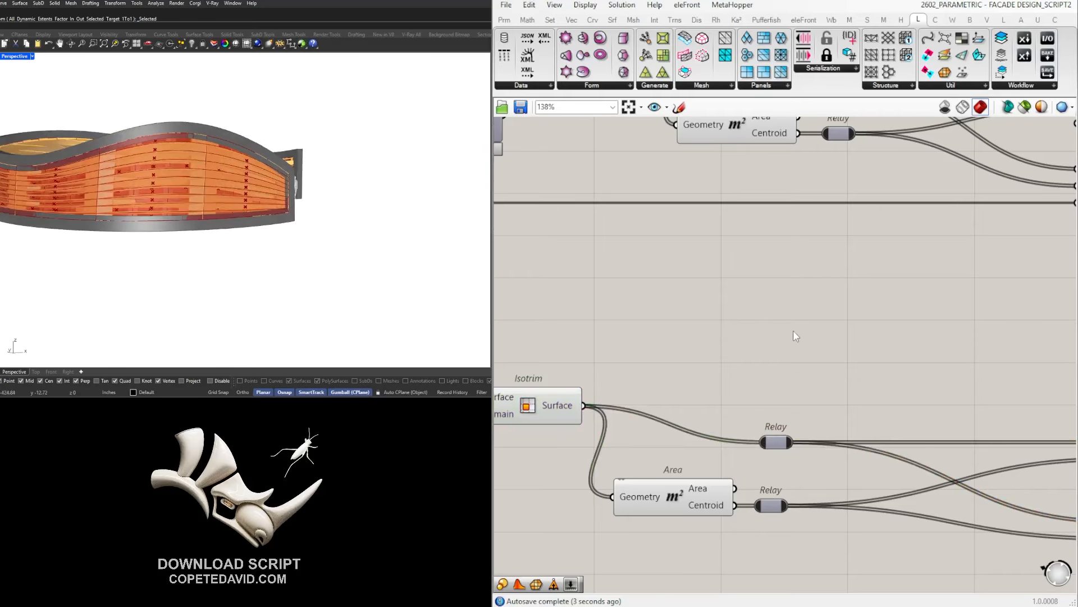
Move the lower Divide Domain² and its three input relays up, clear of the Loft-to-Isotrim wire.
scroll(793, 330, "down", 4)
scroll(756, 396, "up", 3)
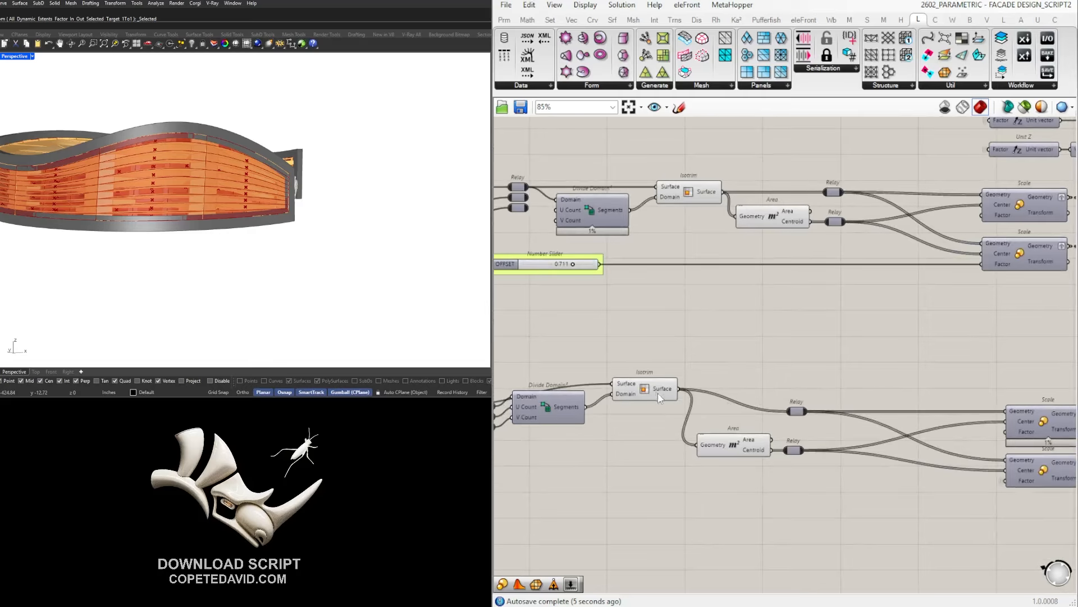
left_click(650, 413)
left_click(702, 383)
right_click_drag(703, 384, 938, 367)
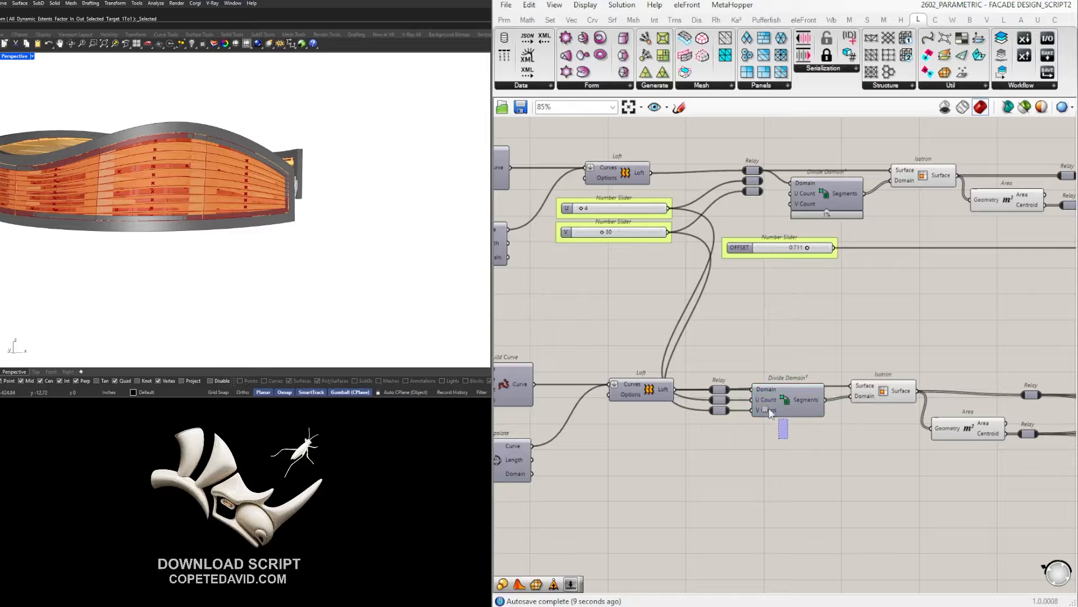
left_click_drag(809, 438, 699, 376)
left_click_drag(786, 399, 781, 328)
Wire the upper U and V relays to the upper Divide Domain²'s U Count and V Count inputs.
scroll(800, 167, "up", 3)
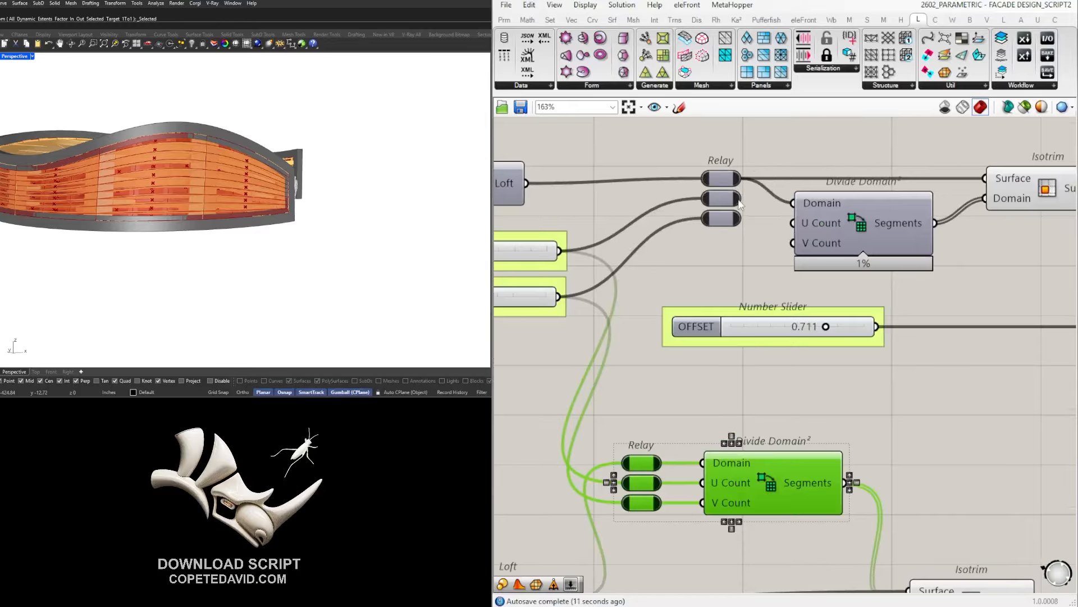
left_click_drag(740, 220, 794, 243)
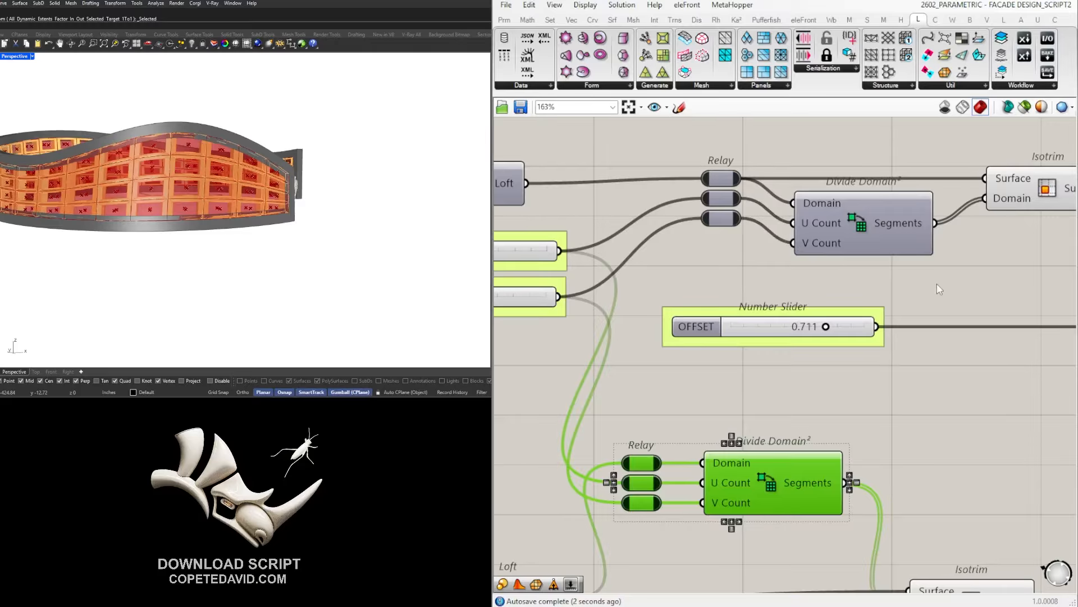
right_click_drag(939, 289, 736, 273)
scroll(834, 365, "down", 4)
right_click_drag(1061, 354, 754, 307)
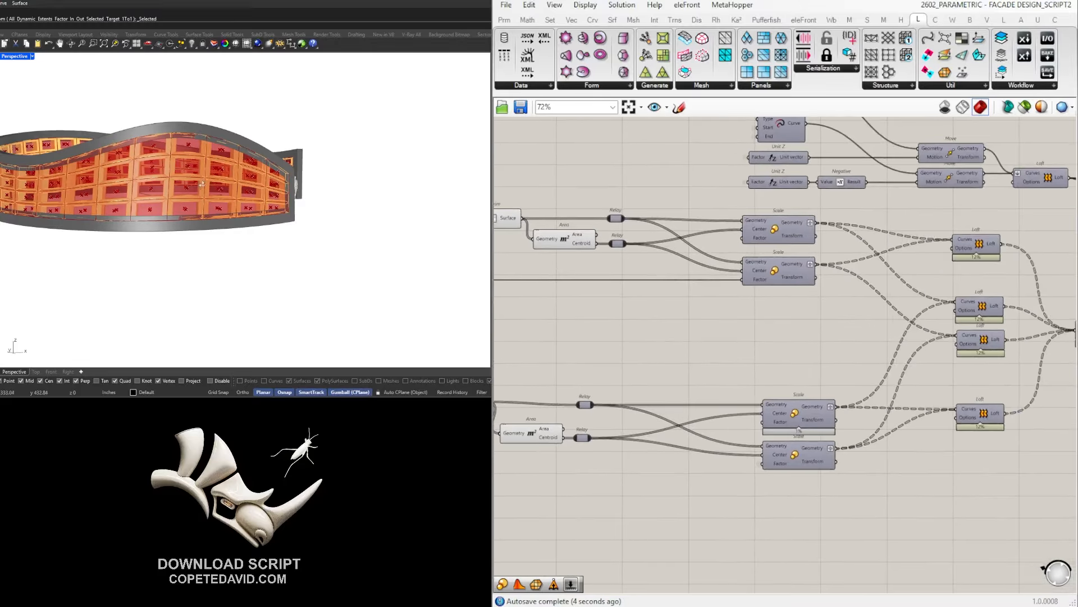
right_click_drag(219, 197, 85, 181)
right_click_drag(167, 196, 15, 202)
Wire the relay from the shared 24 slider to the upper Offset on Surface's Distance input, and delete the replaced number slider.
scroll(842, 319, "down", 3)
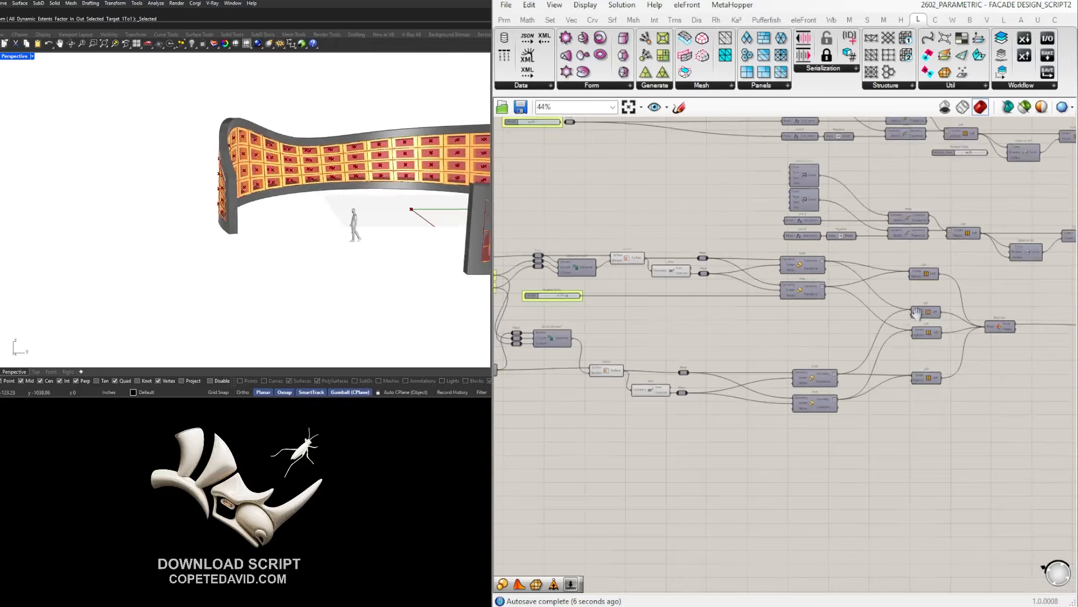
right_click_drag(913, 312, 655, 422)
scroll(669, 256, "up", 4)
right_click_drag(669, 256, 708, 278)
scroll(706, 278, "up", 4)
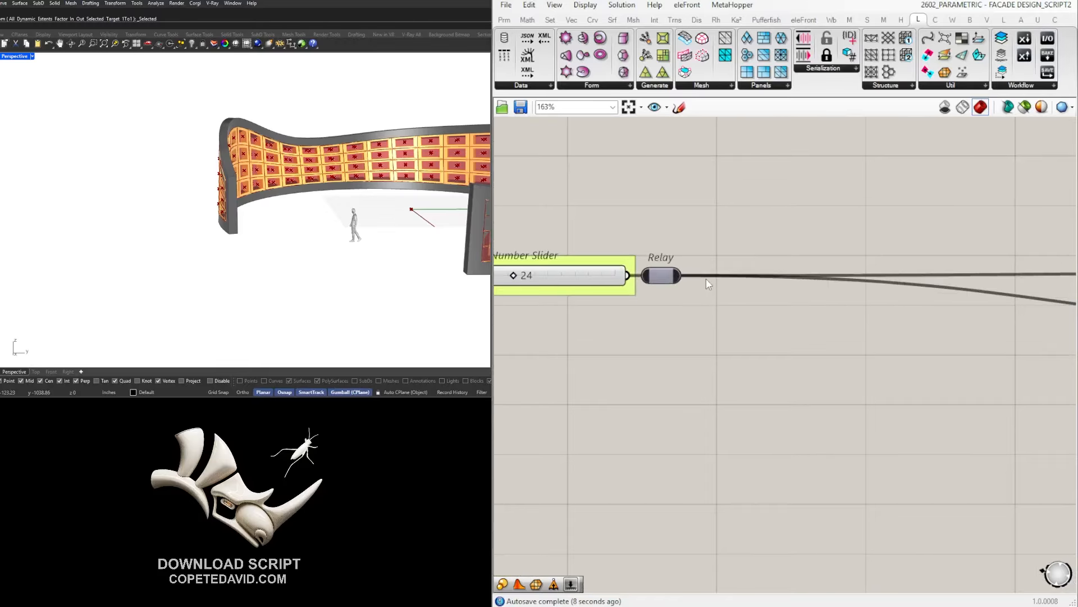
scroll(713, 278, "down", 9)
left_click_drag(686, 276, 1015, 328)
scroll(1011, 306, "up", 8)
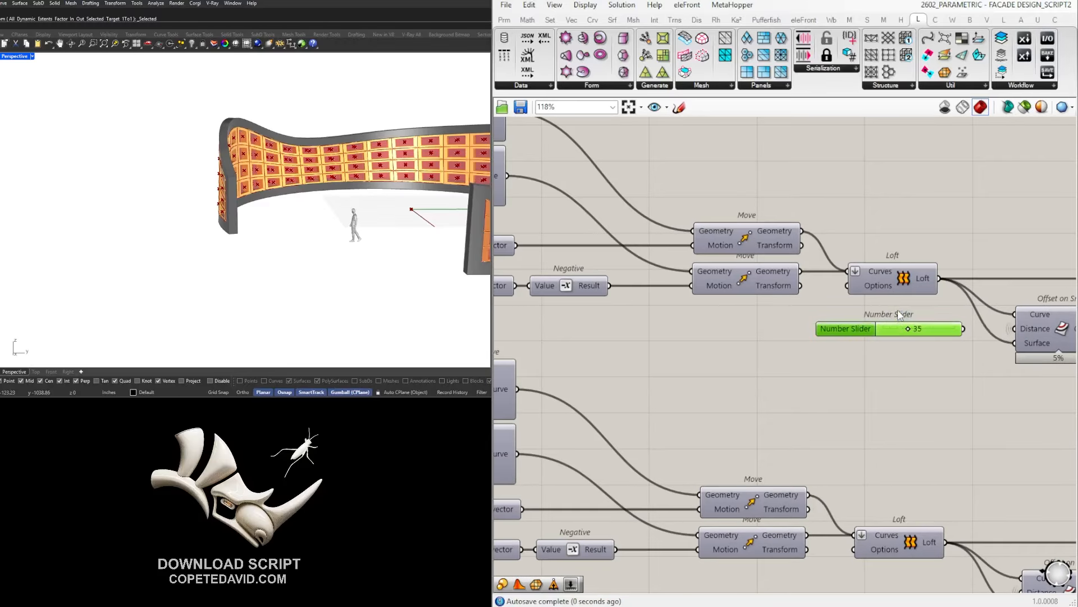
right_click_drag(423, 198, 77, 218)
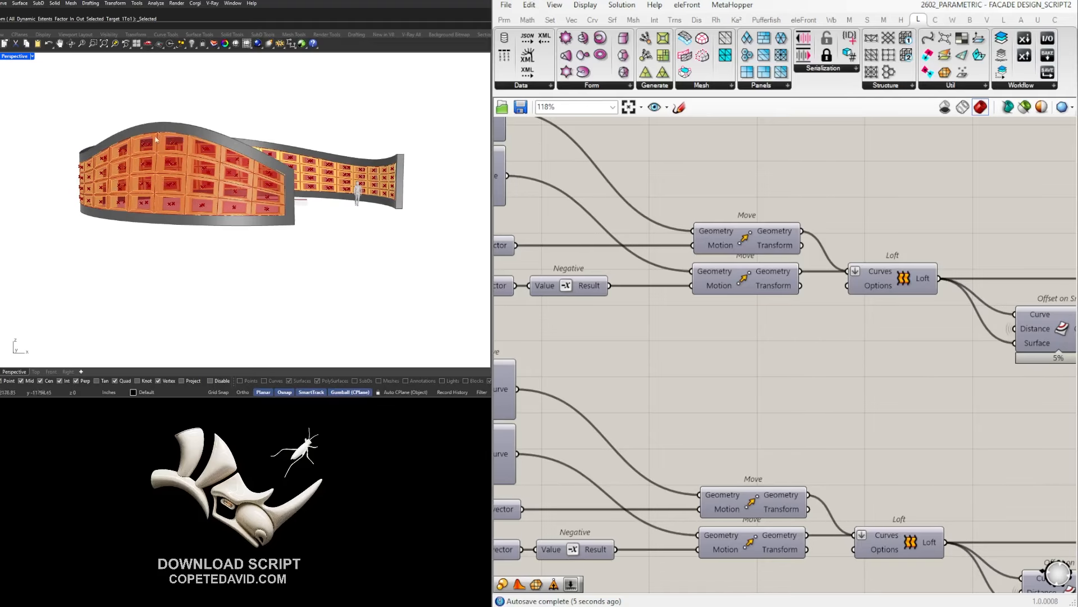
Select the intermediate band and panel components and turn off their preview, leaving the final display components out.
scroll(689, 393, "down", 8)
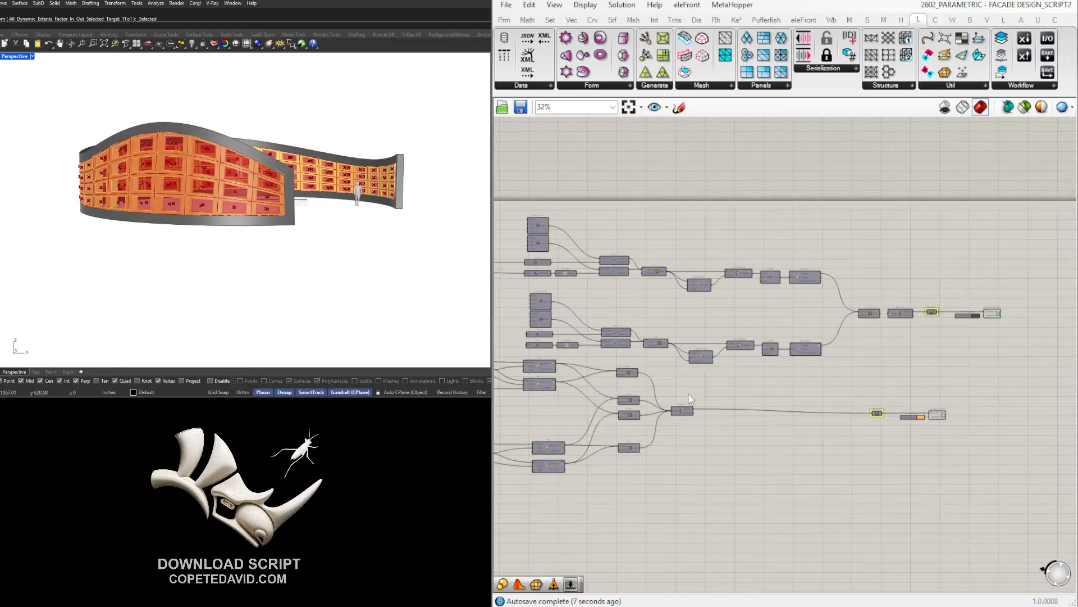
right_click_drag(689, 393, 869, 388)
scroll(870, 401, "down", 3)
left_click_drag(927, 530, 609, 268)
middle_click(657, 277)
left_click(649, 318)
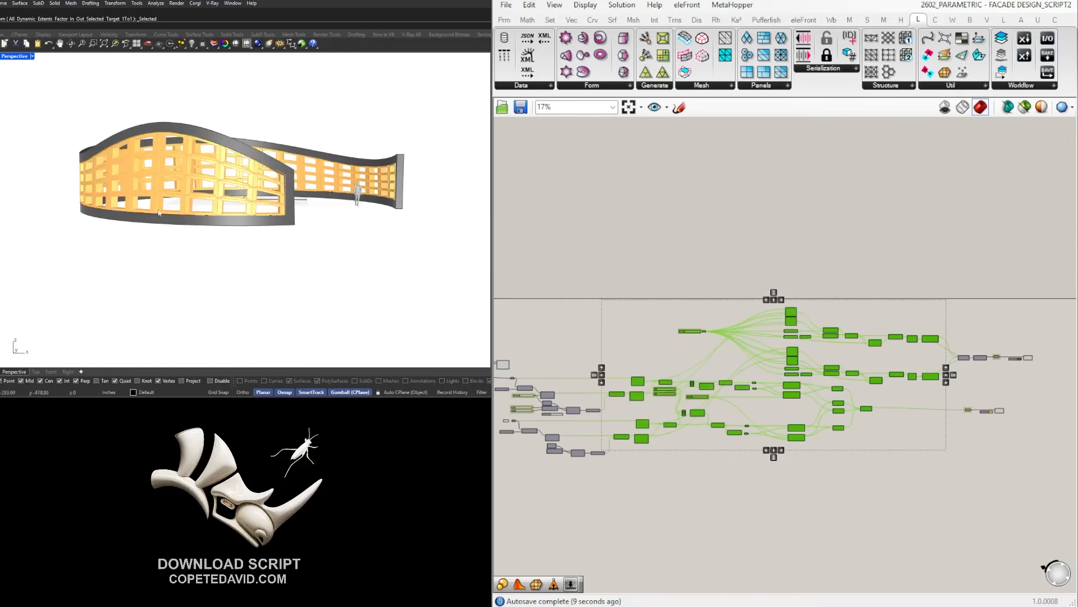
Examine the gridded facade band from outside, inside and above in the Perspective viewport.
scroll(168, 205, "up", 4)
mouse_move(159, 212)
right_mouse_down()
mouse_move(185, 209)
mouse_move(174, 201)
right_mouse_up()
scroll(174, 201, "down", 3)
right_click_drag(292, 200, 155, 214)
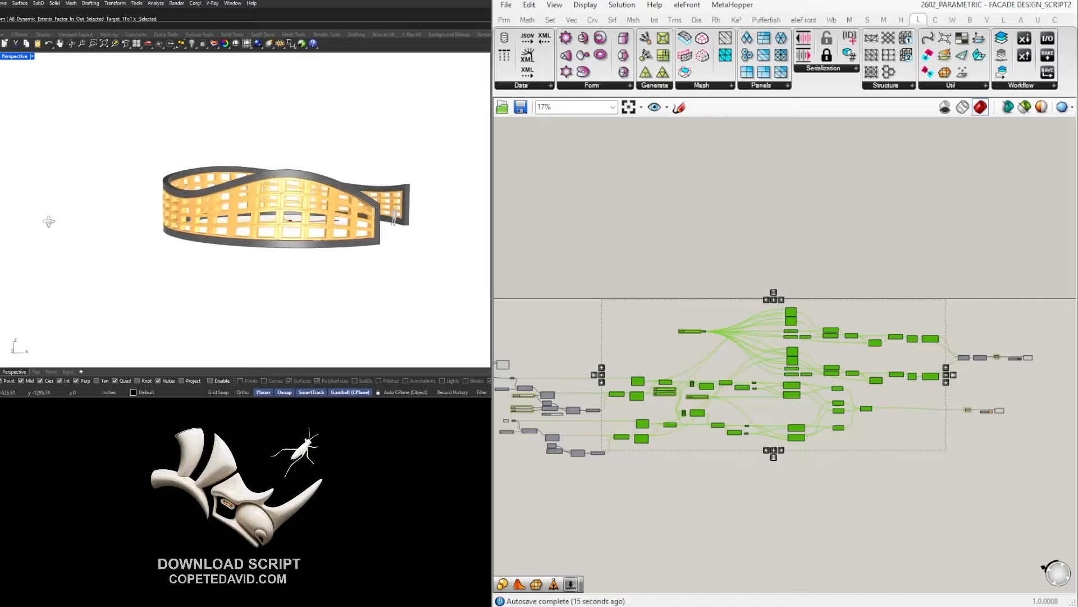
right_click_drag(49, 222, 10, 228)
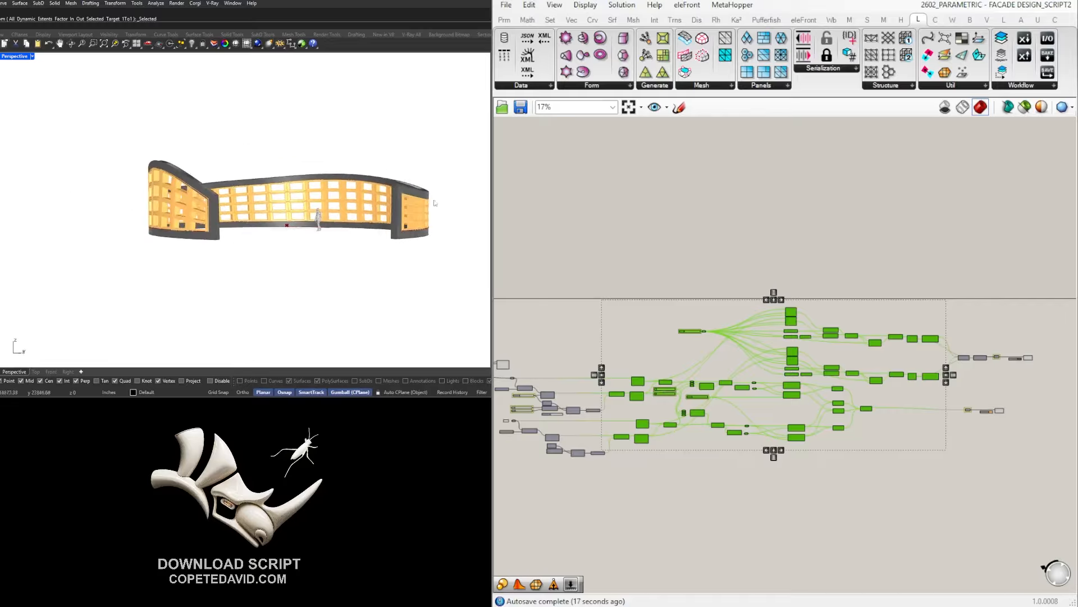
right_click_drag(434, 203, 177, 232)
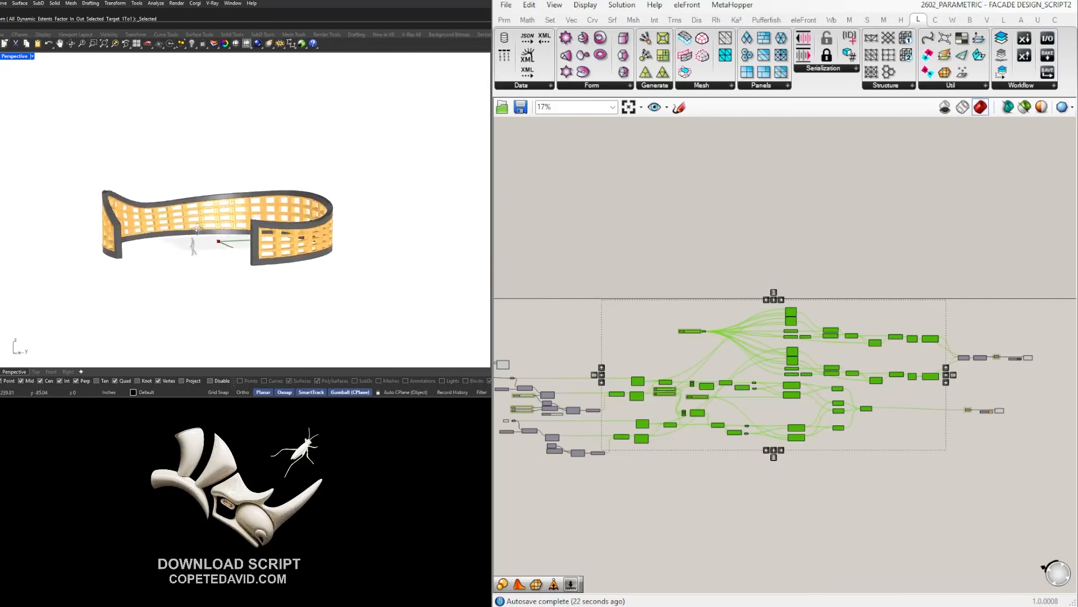
right_click_drag(174, 238, 221, 202)
scroll(167, 230, "up", 5)
scroll(216, 205, "down", 2)
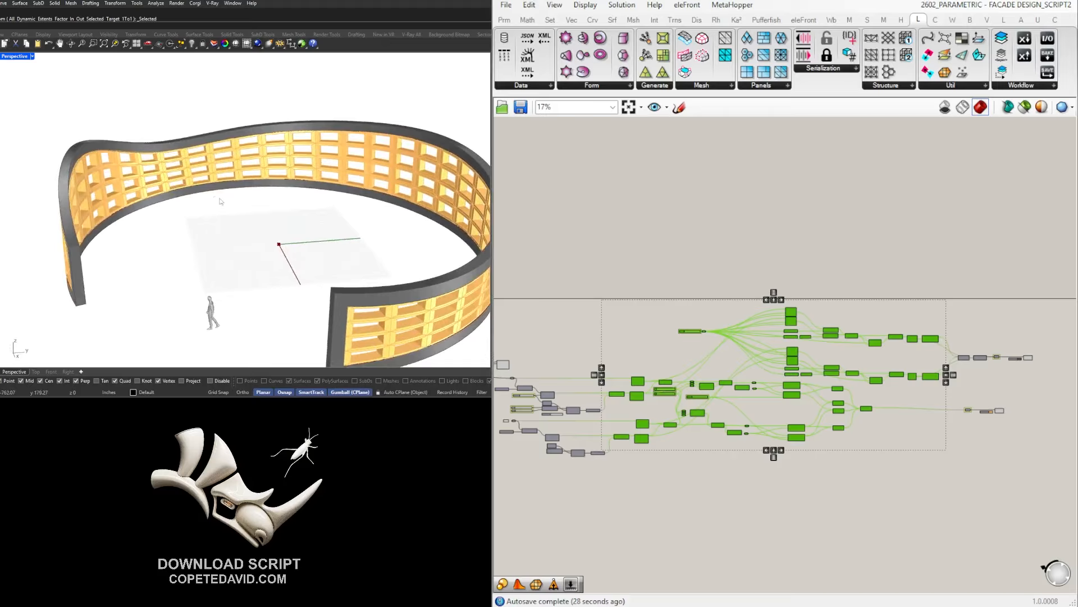
Set the SIZE slider that drives the Arc's Radius to 376.
scroll(826, 288, "down", 4)
right_click_drag(624, 282, 764, 275)
scroll(848, 331, "up", 9)
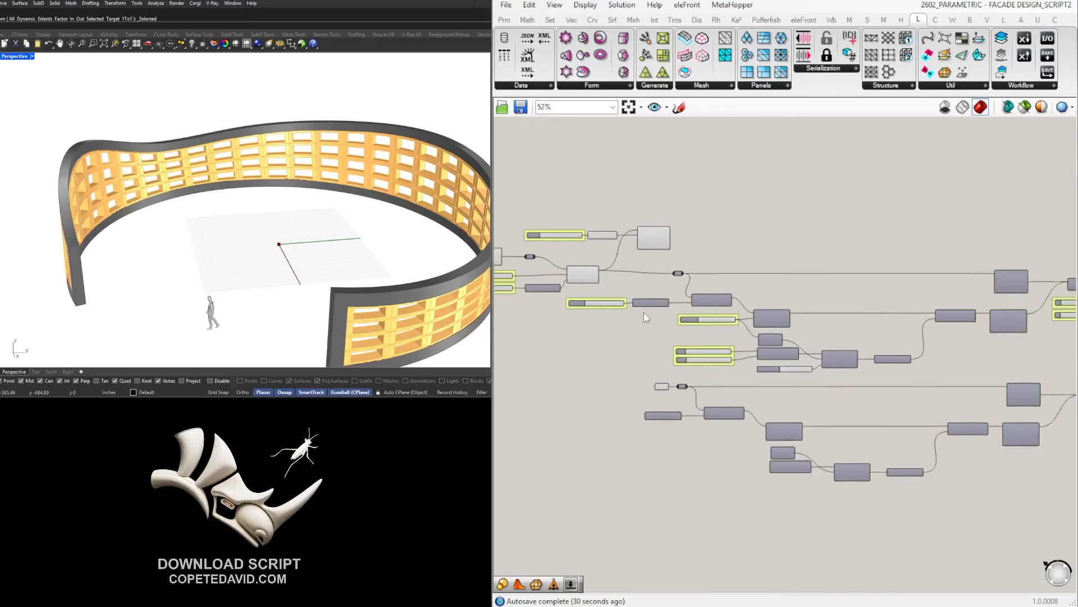
scroll(644, 311, "up", 6)
scroll(807, 346, "up", 2)
scroll(806, 347, "down", 1)
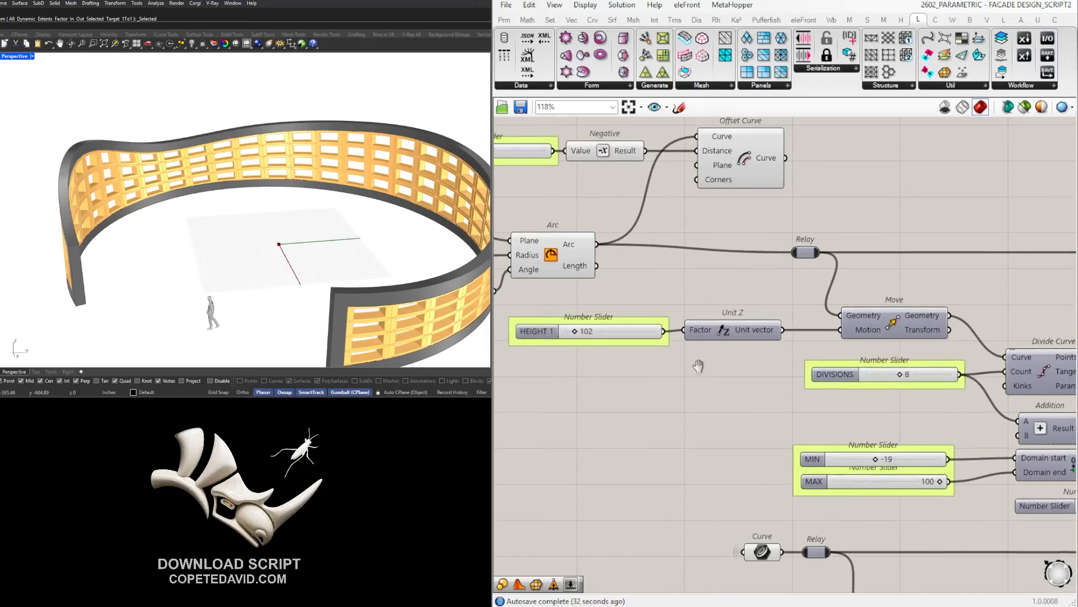
scroll(679, 364, "down", 1)
right_click_drag(622, 364, 547, 359)
right_click_drag(603, 336, 717, 351)
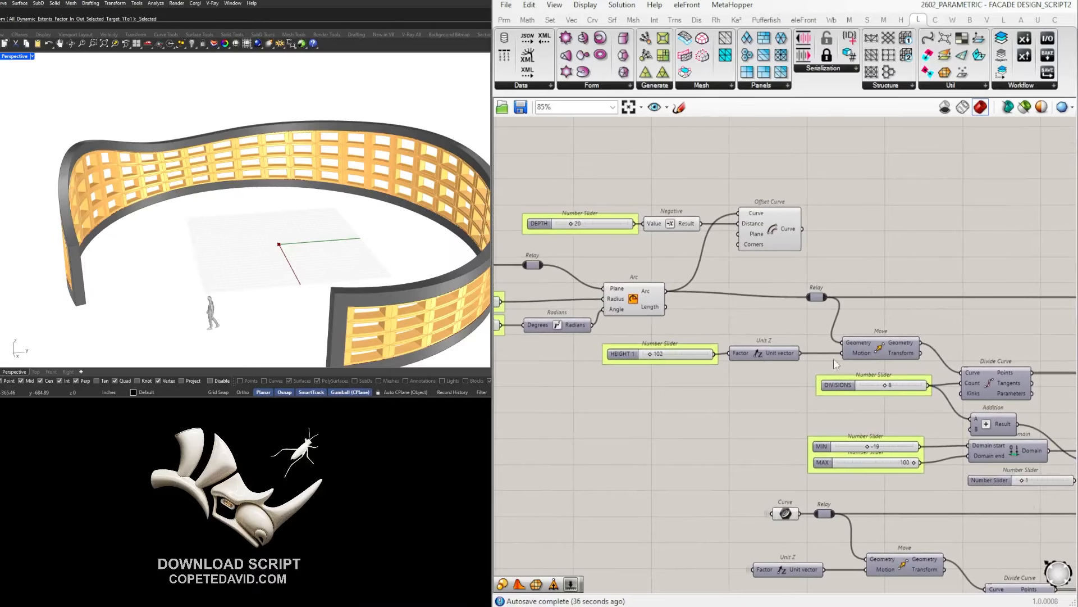
mouse_move(112, 222)
right_mouse_down()
mouse_move(199, 209)
mouse_move(190, 169)
mouse_move(188, 196)
mouse_move(140, 205)
mouse_move(132, 222)
right_mouse_up()
right_click_drag(532, 283, 693, 311)
scroll(596, 332, "up", 6)
scroll(621, 336, "up", 1)
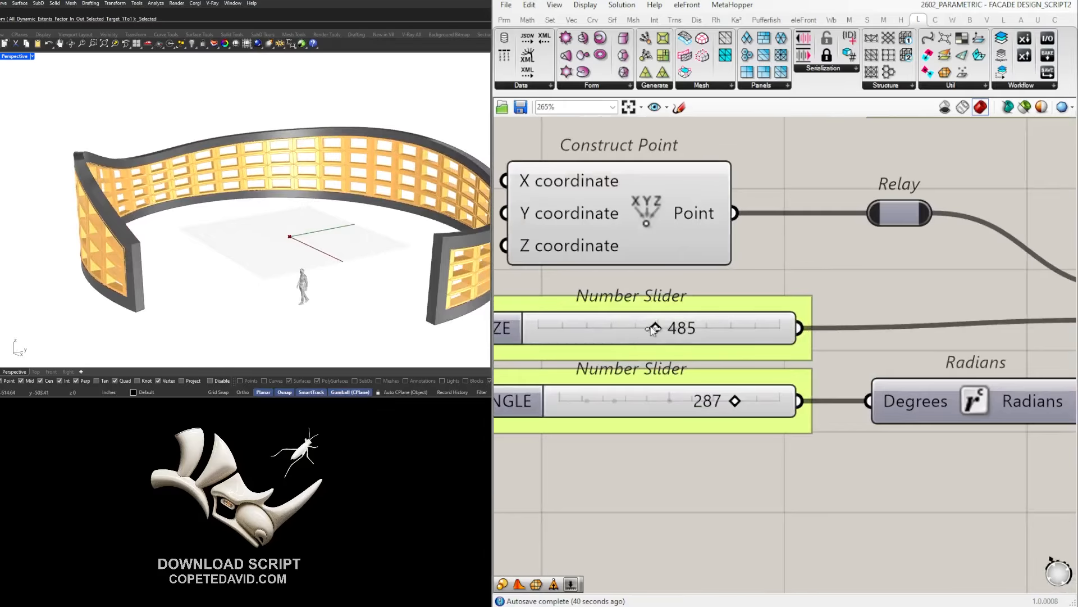
left_click_drag(635, 325, 624, 327)
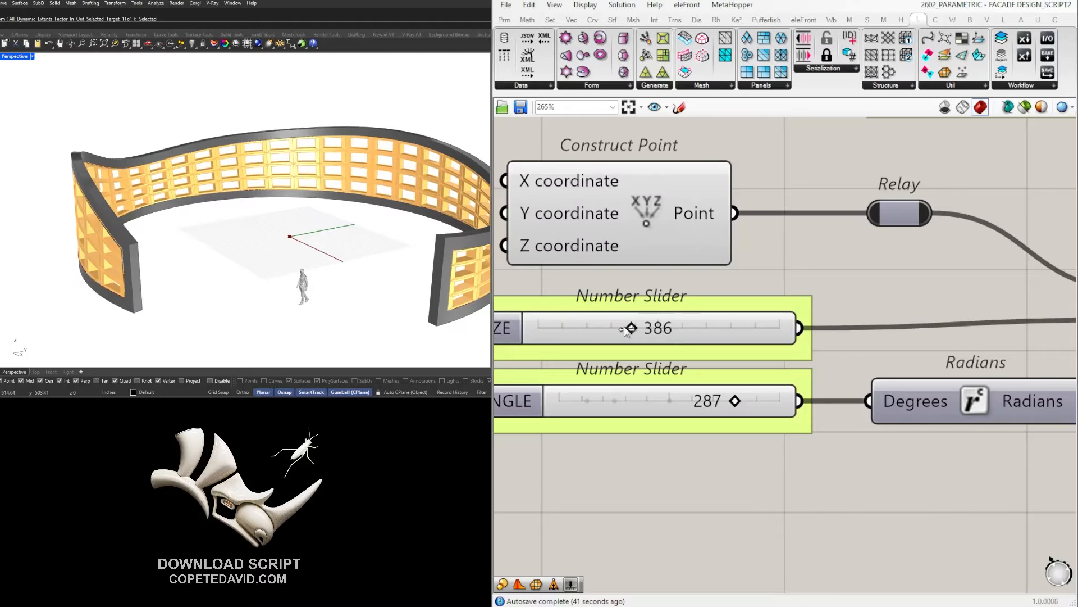
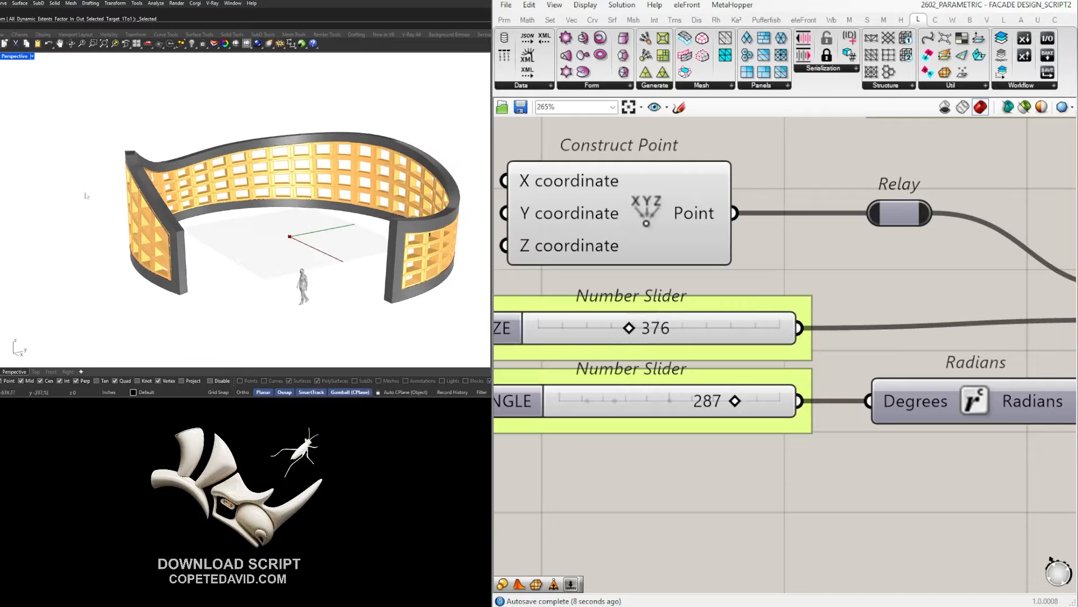
right_click_drag(218, 247, 115, 236)
Set the V slider for the panel divisions to 20.
scroll(787, 308, "down", 5)
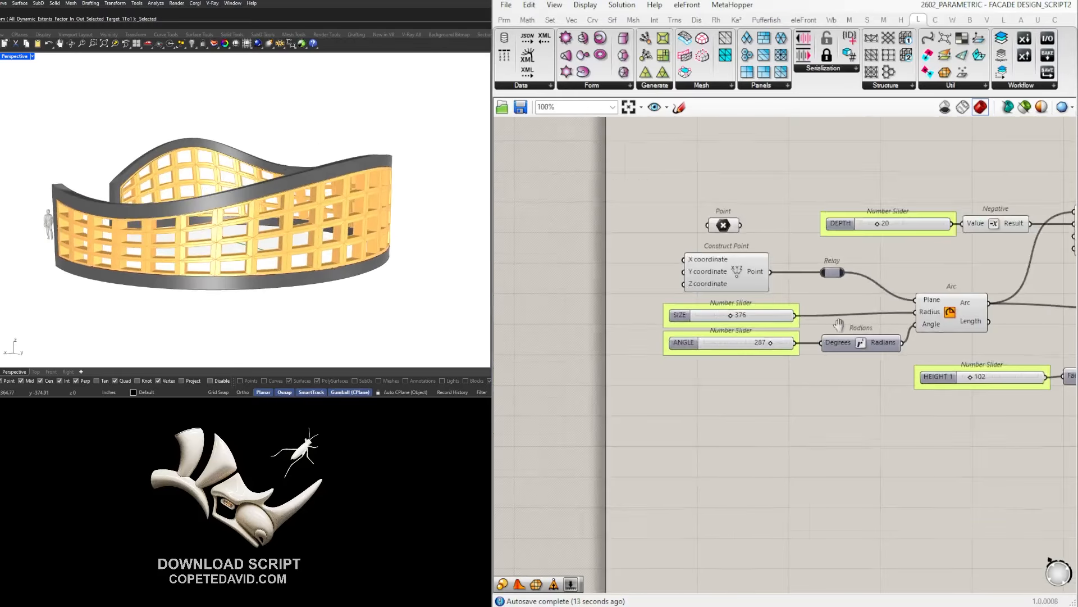
right_click_drag(1039, 360, 646, 338)
right_click_drag(1066, 403, 884, 384)
right_click_drag(956, 431, 724, 406)
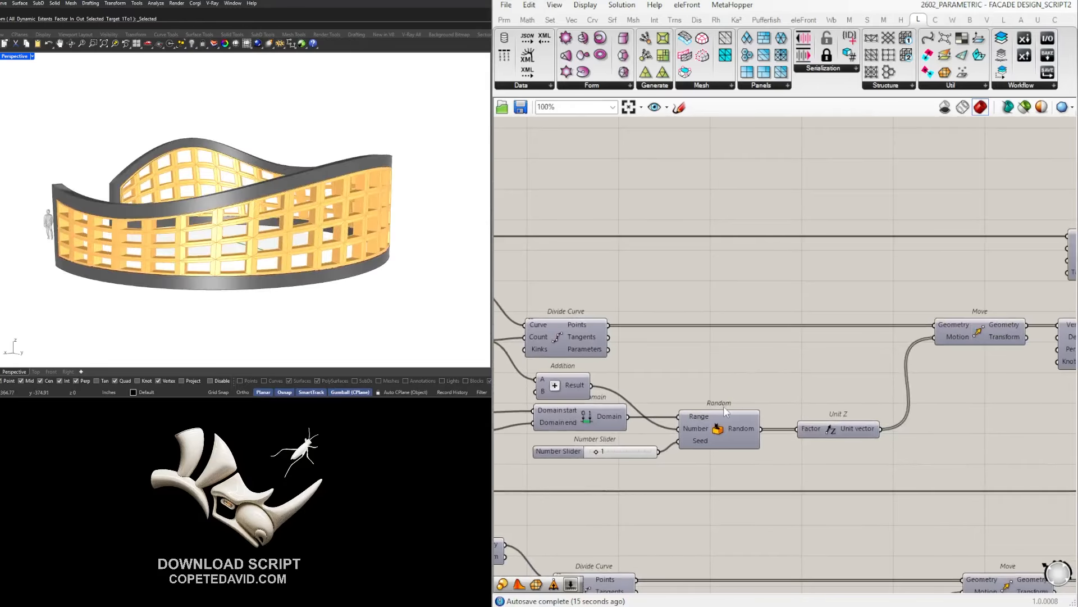
scroll(723, 406, "down", 3)
right_click_drag(1020, 410, 747, 396)
scroll(797, 324, "up", 6)
right_click_drag(769, 358, 790, 371)
scroll(791, 375, "up", 2)
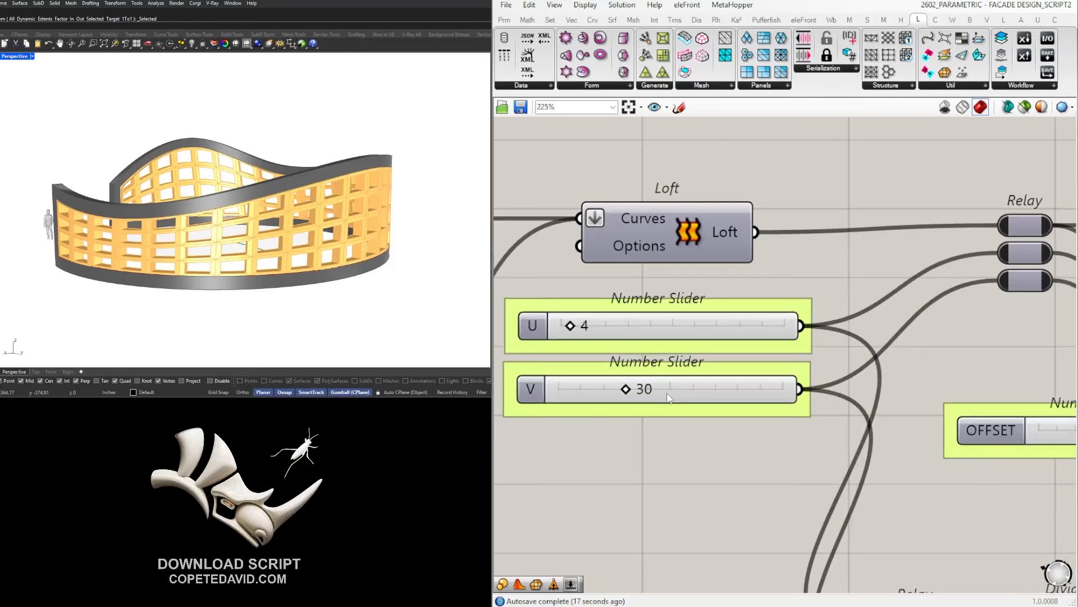
double_click(748, 390)
type("20")
key("Return")
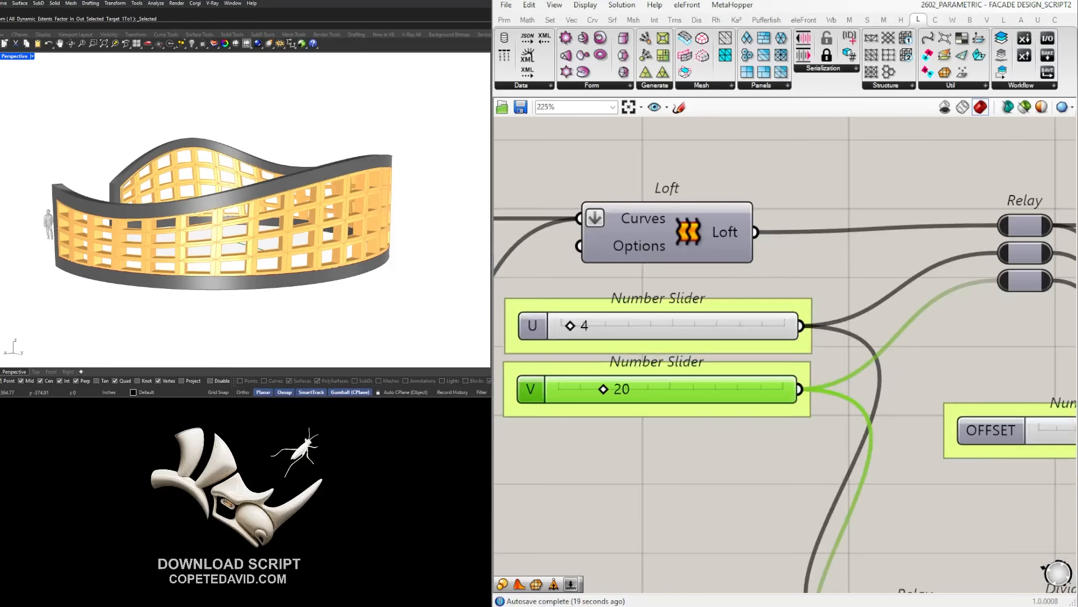
Set the U slider for the panel divisions to 3.
double_click(618, 327)
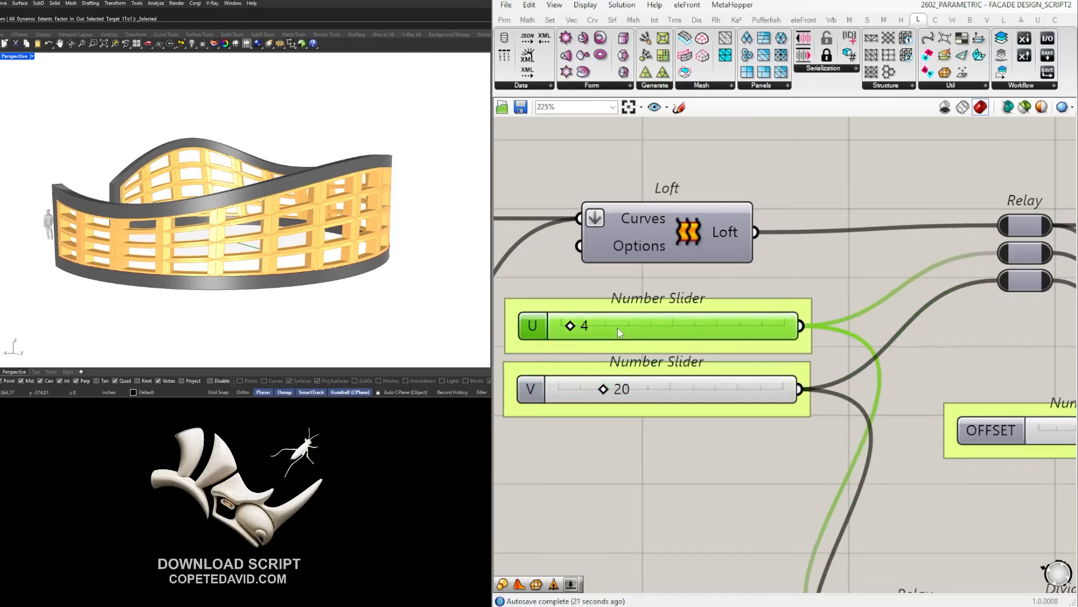
type("3")
key("Return")
right_click_drag(158, 214, 172, 231)
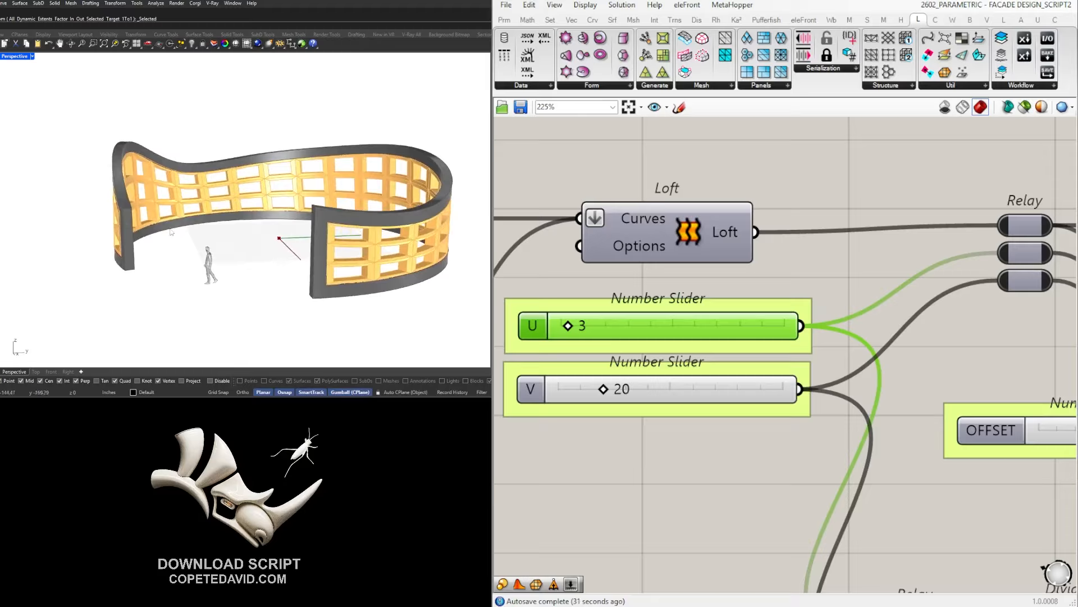
Set the random height domain's MIN slider to 10 and its MAX slider to -26.
scroll(909, 288, "down", 5)
right_click_drag(909, 288, 821, 290)
scroll(766, 429, "down", 6)
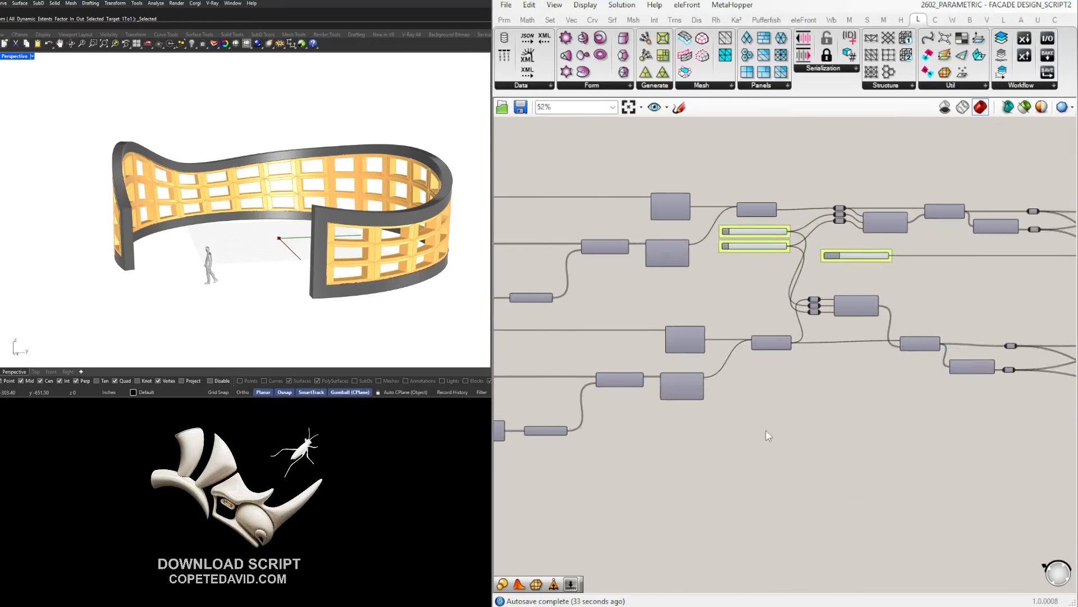
scroll(646, 269, "up", 12)
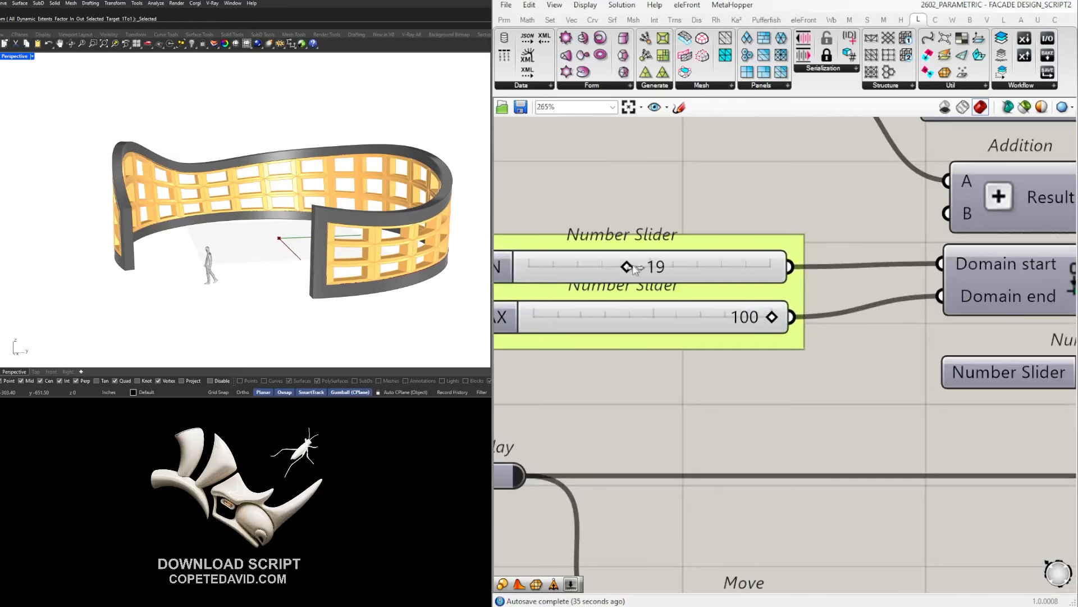
left_click_drag(641, 266, 661, 264)
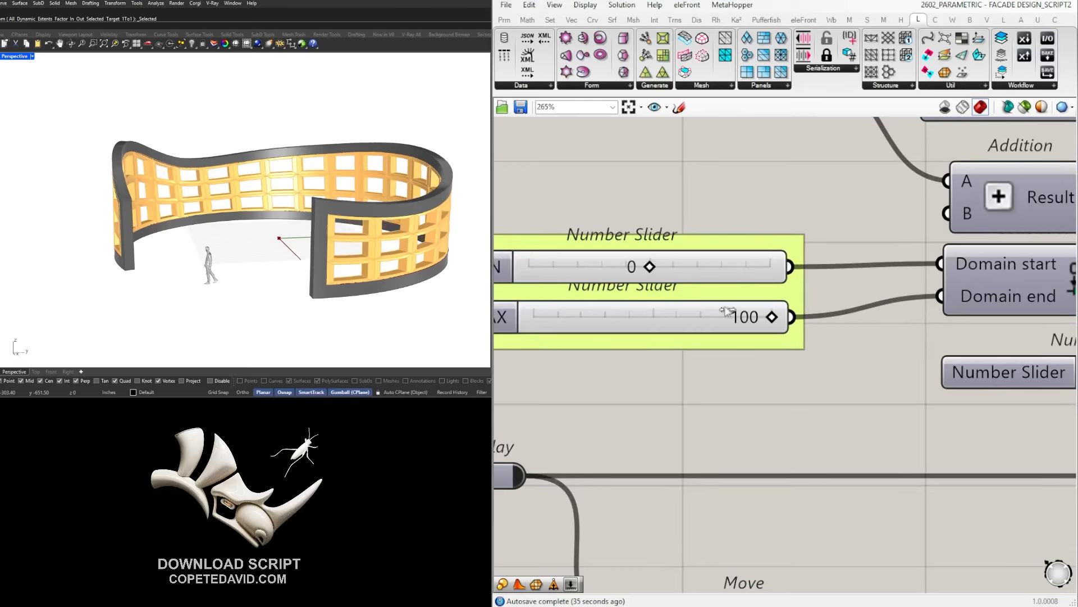
left_click(635, 316)
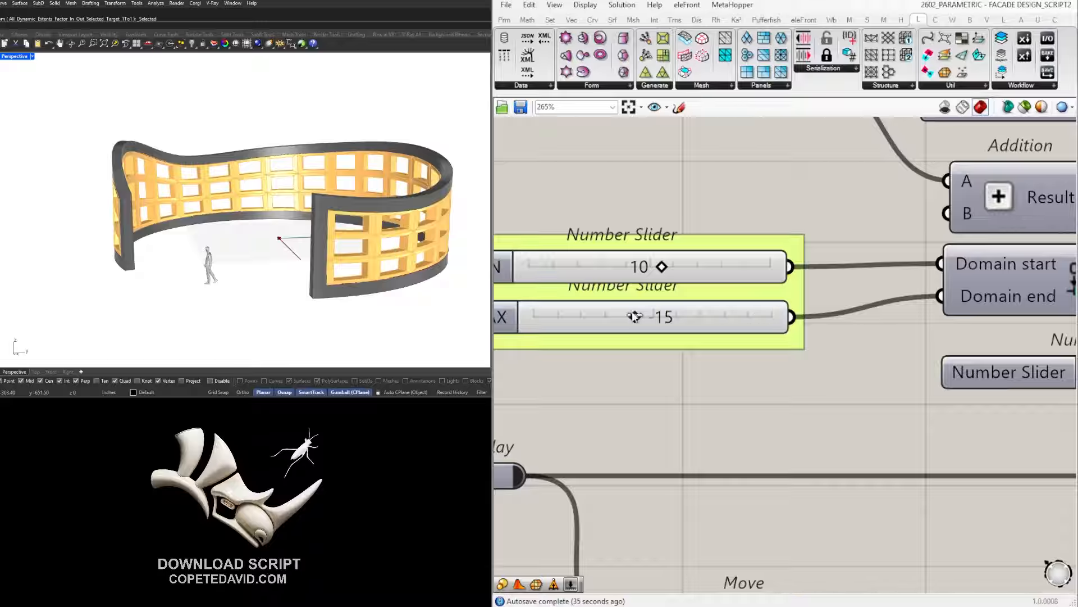
left_click_drag(630, 315, 615, 316)
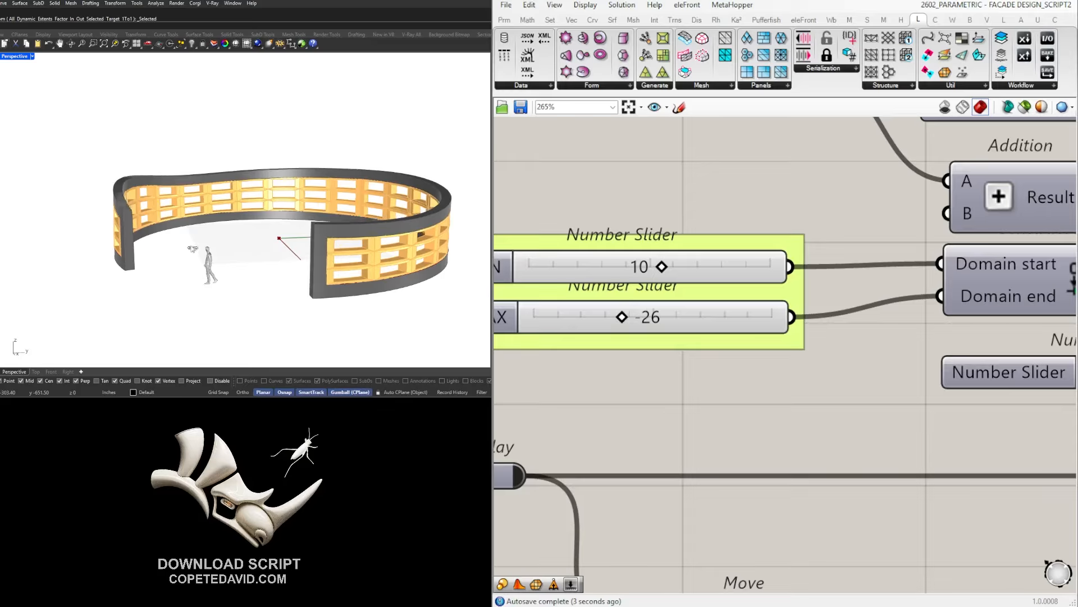
Set the random height domain's MAX slider to 24 and its MIN slider to -24.
right_click_drag(192, 249, 90, 240)
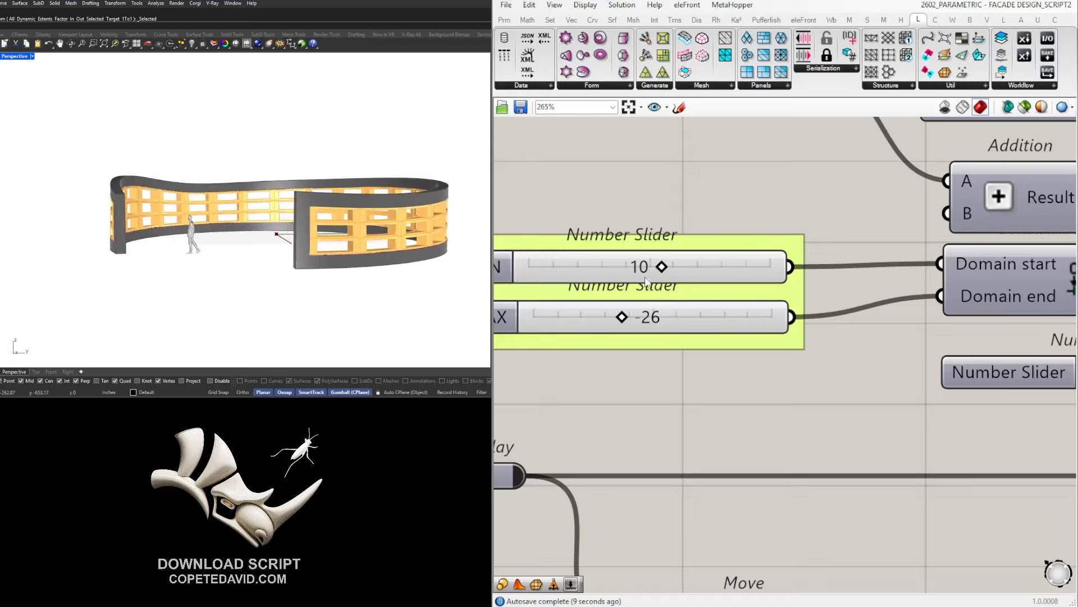
scroll(177, 201, "down", 6)
scroll(279, 206, "up", 6)
right_click_drag(279, 208, 312, 241)
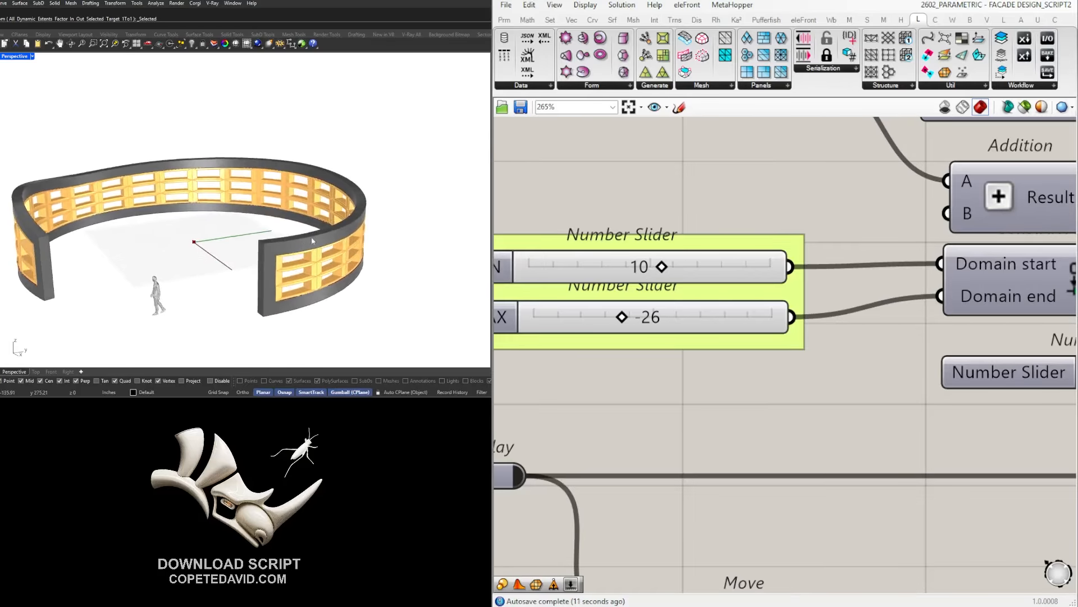
double_click(656, 316)
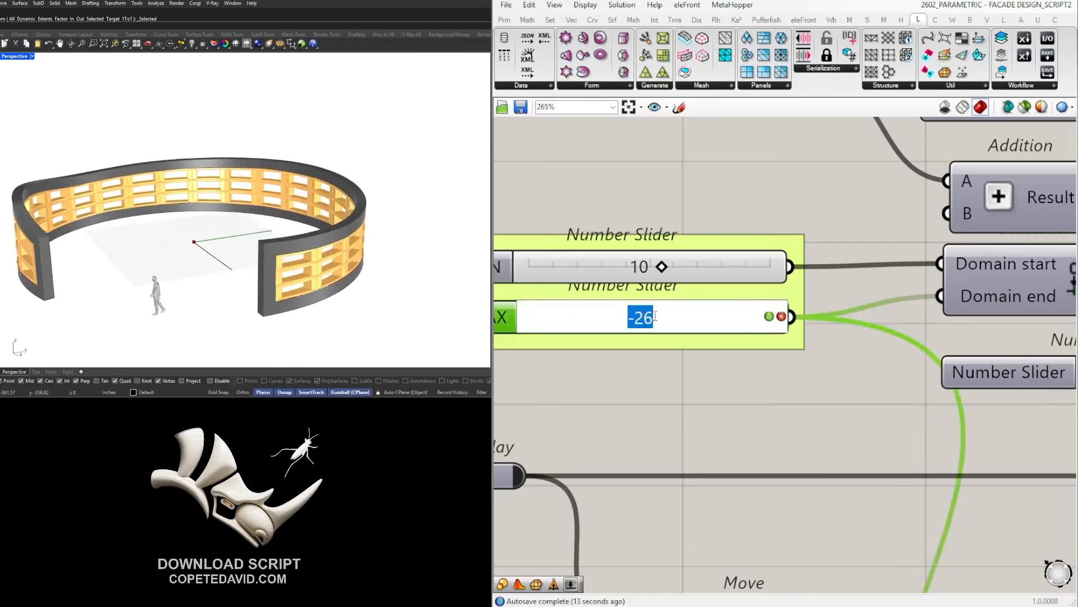
type("24")
key("Return")
double_click(653, 266)
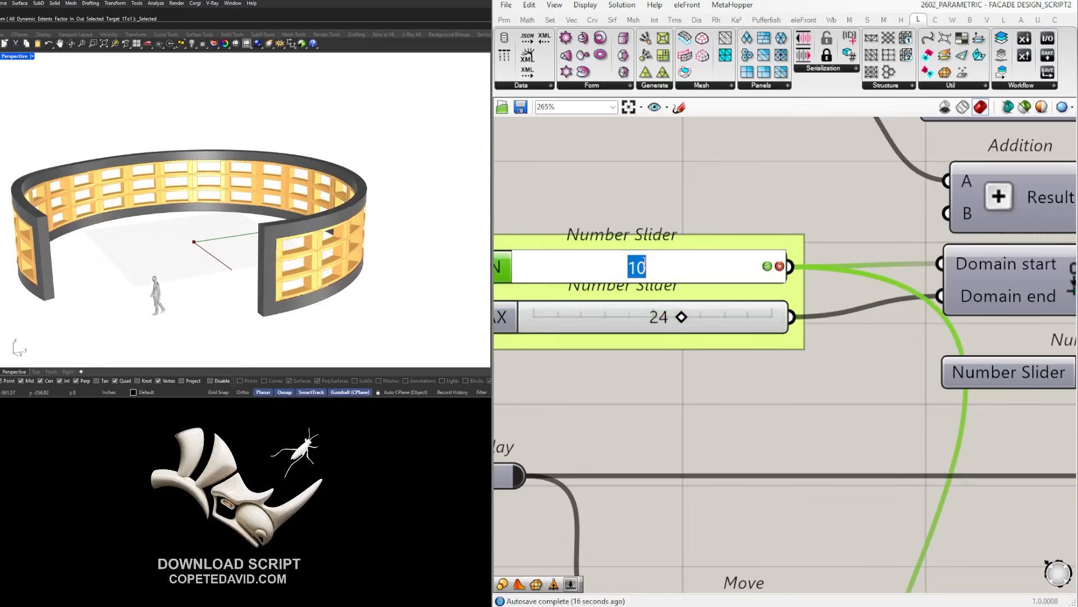
type("-24")
key("Return")
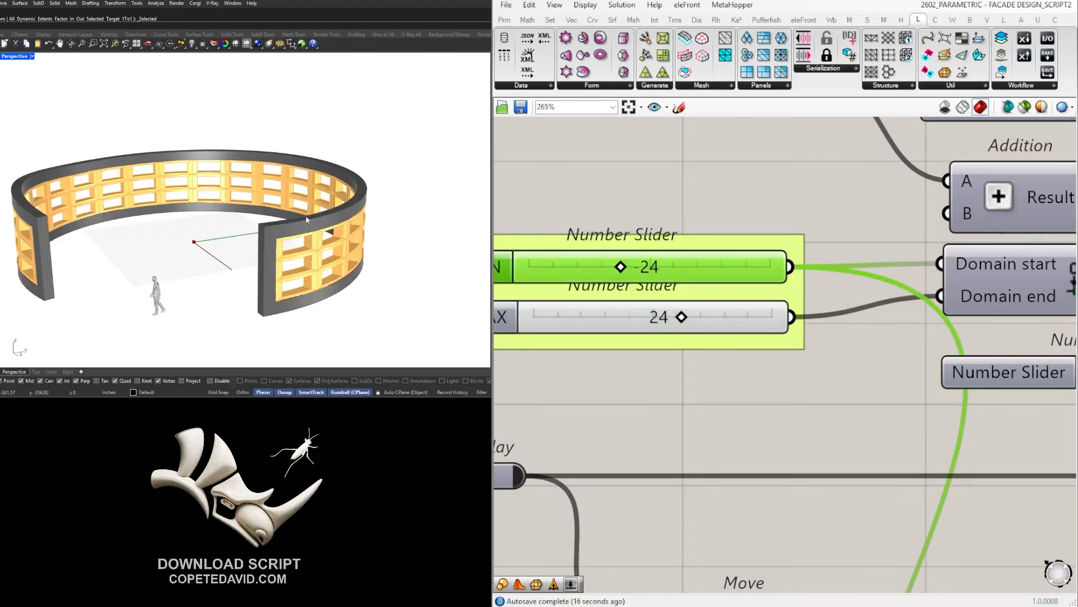
Set the DIVISIONS slider that feeds the Divide Curve count to 20 and inspect the band.
right_click_drag(307, 219, 147, 184)
scroll(915, 301, "down", 3)
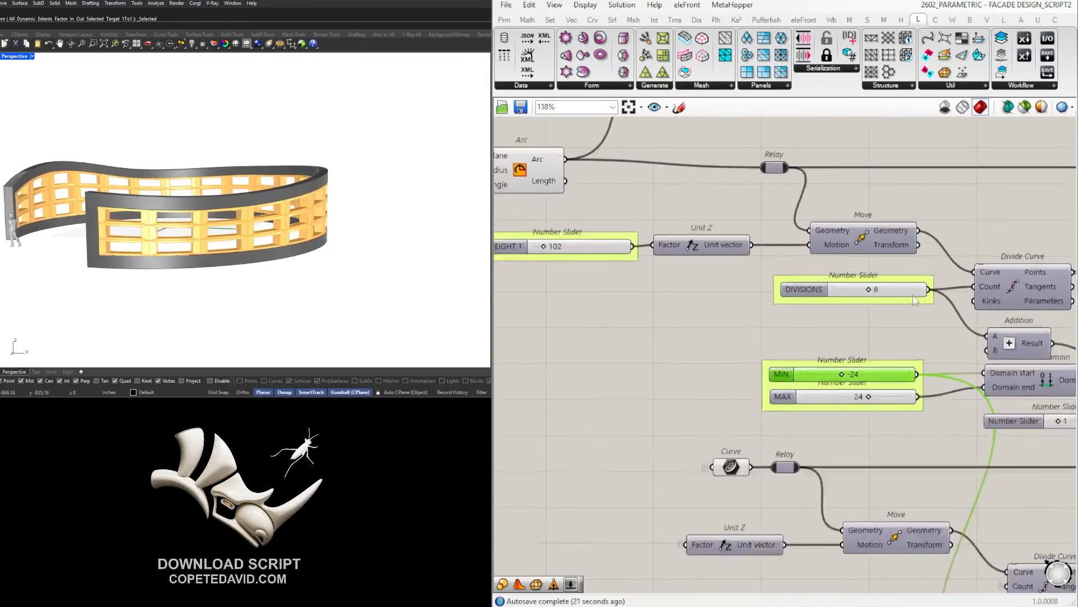
scroll(916, 301, "up", 3)
left_click_drag(936, 287, 974, 284)
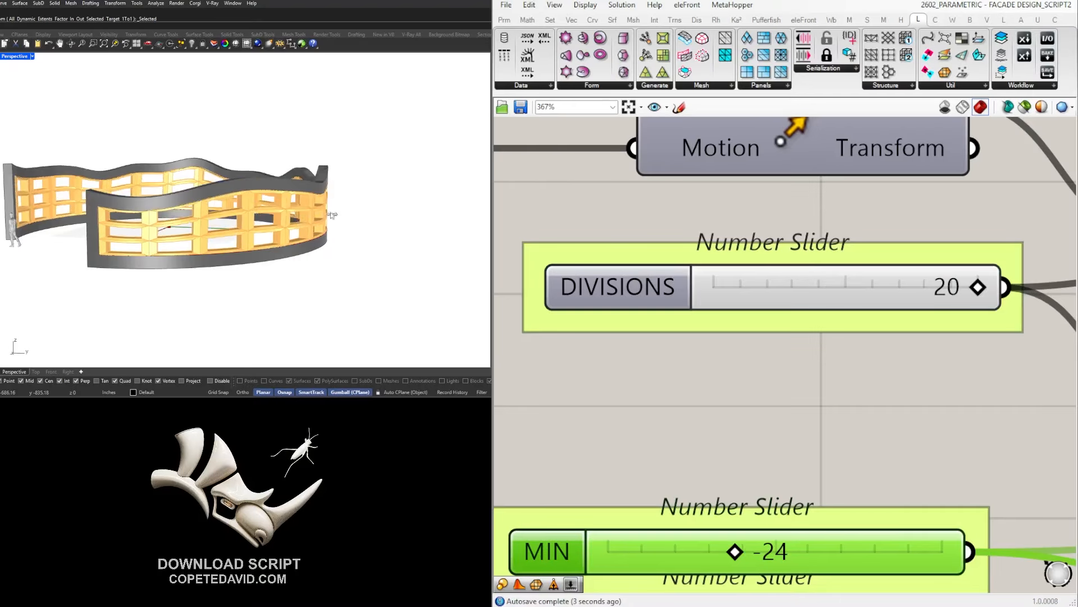
right_click_drag(248, 215, 304, 236)
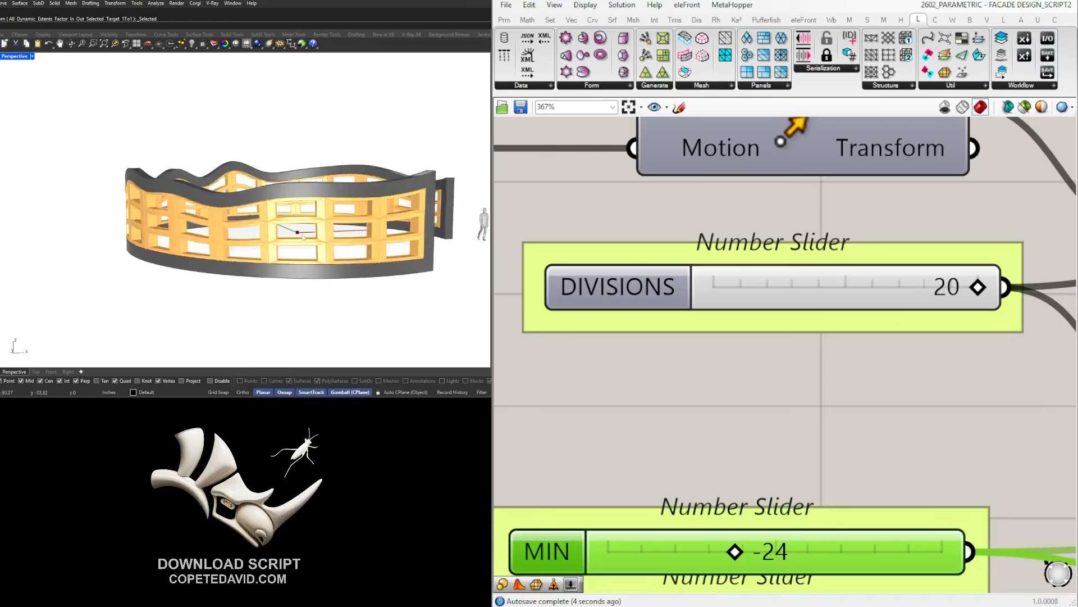
Try the DIVISIONS slider at 5, inspect the band from another angle, and set the slider to 8.
double_click(904, 298)
type("5")
key("Return")
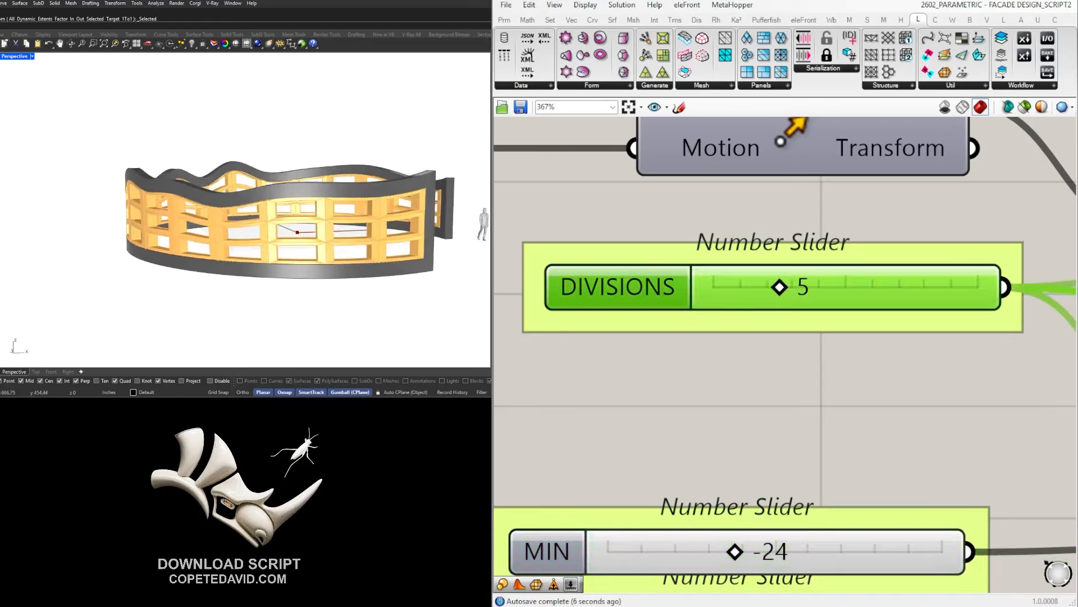
right_click_drag(396, 203, 308, 213)
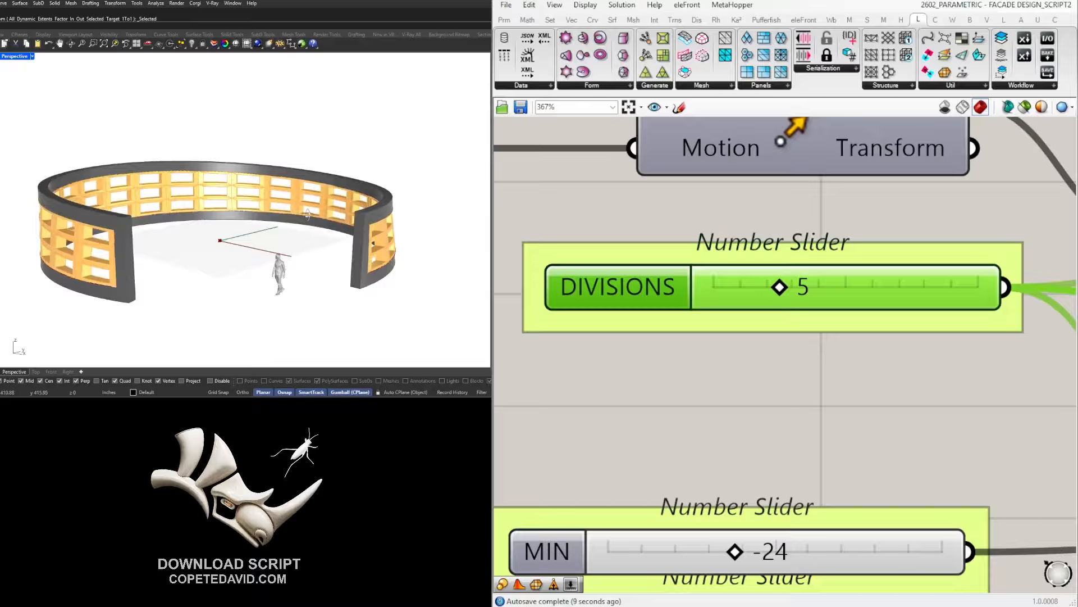
double_click(840, 294)
type("8")
key("Return")
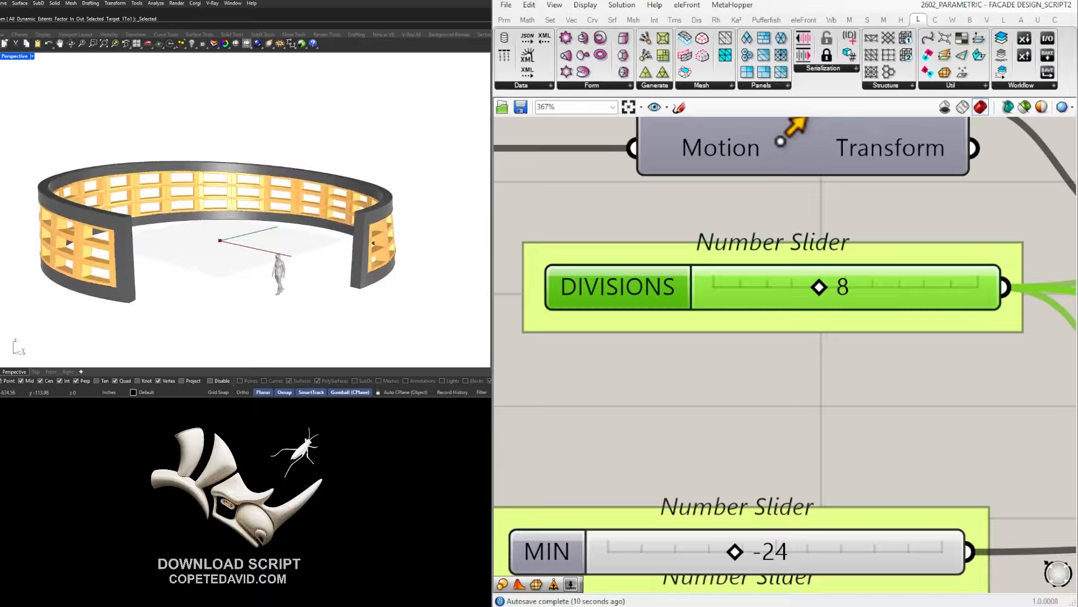
Widen the random height domain by setting the MAX slider to 64 and the MIN slider to -51.
scroll(891, 334, "down", 3)
scroll(910, 483, "up", 2)
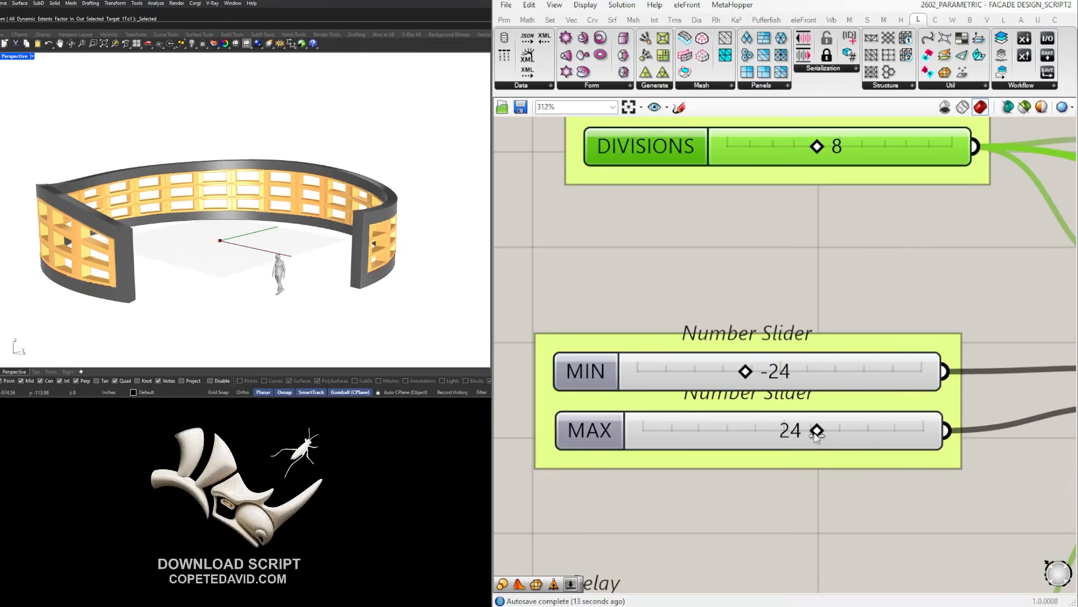
left_click_drag(817, 429, 900, 430)
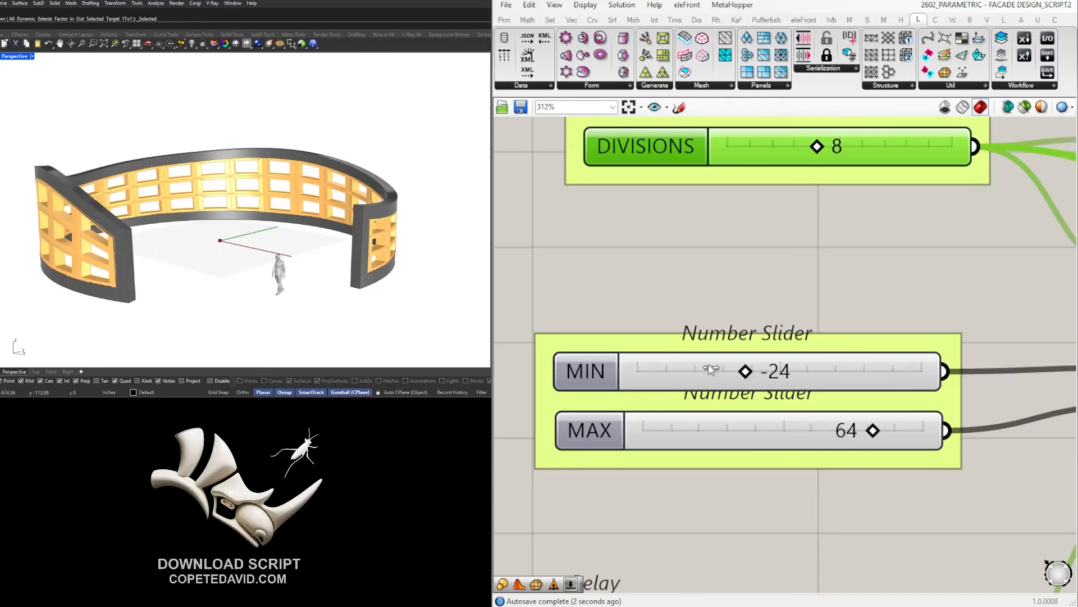
left_click_drag(709, 368, 708, 371)
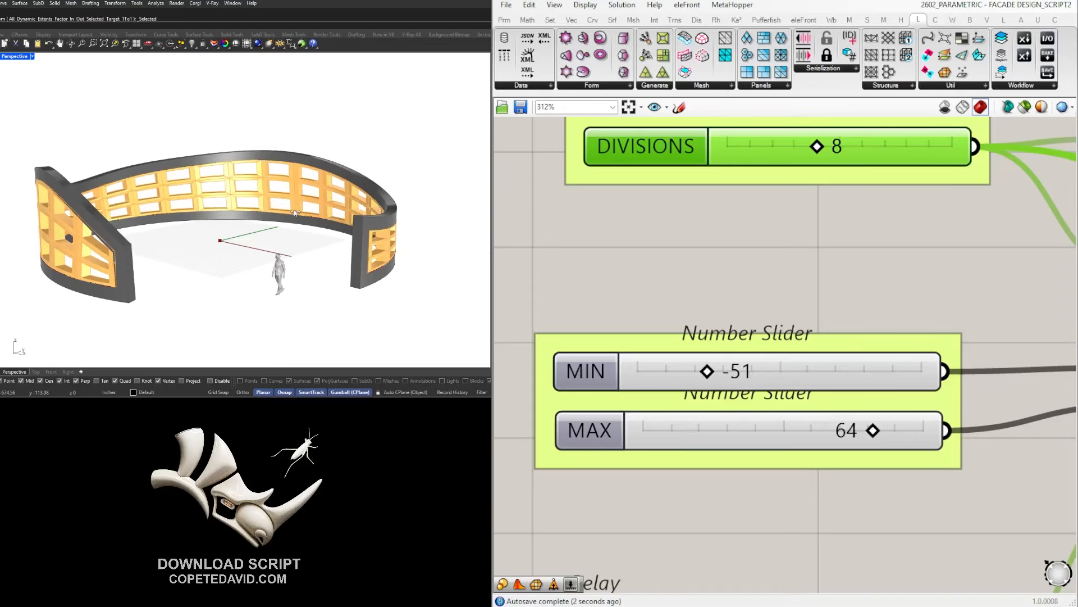
right_click_drag(295, 212, 79, 292)
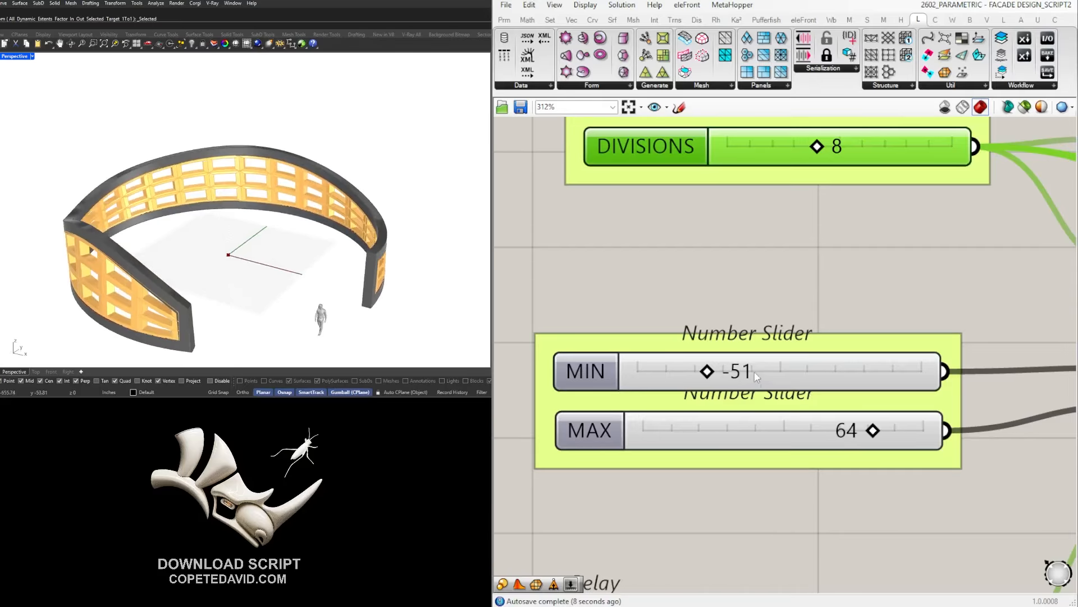
right_click_drag(220, 225, 247, 211)
Set the DIVISIONS slider for the height-varied curve to 10.
double_click(843, 147)
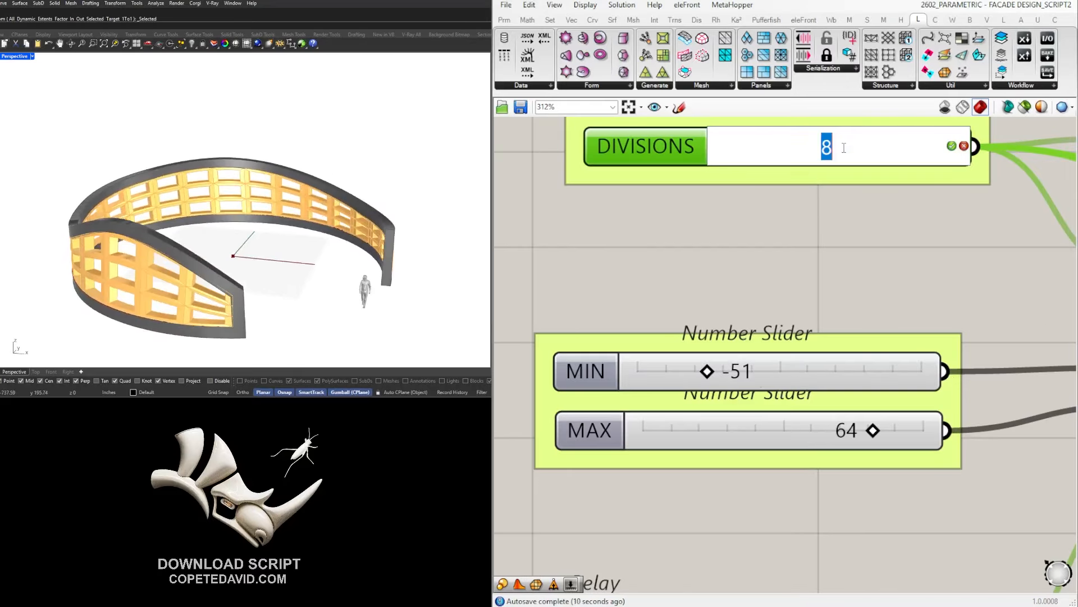
type("10")
key("Return")
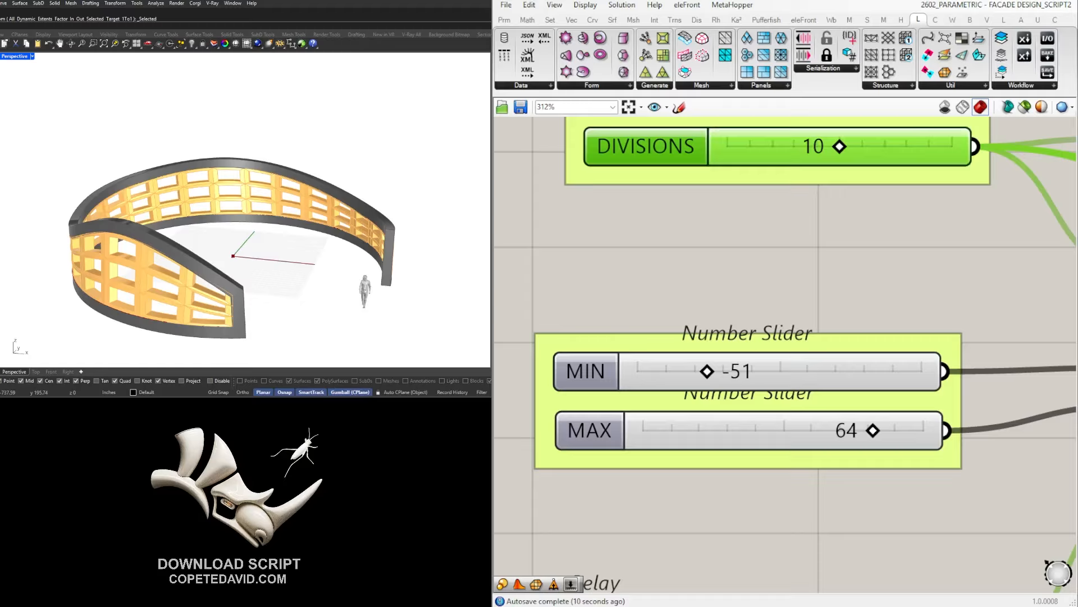
scroll(815, 312, "down", 3)
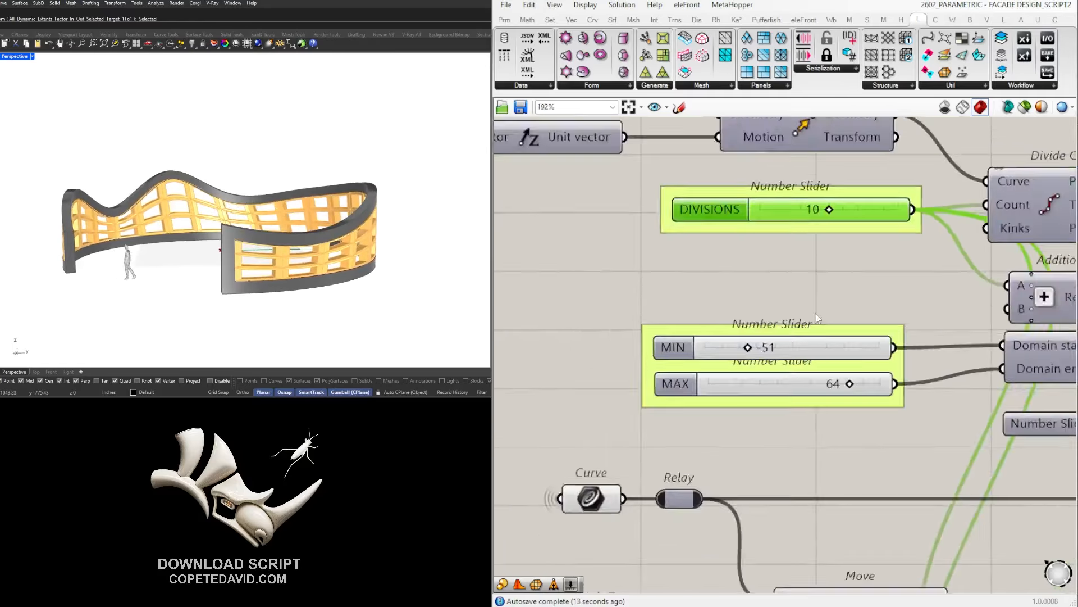
Set the panel division sliders to U 5 and V 30, and check the denser grid in the model.
scroll(814, 313, "down", 6)
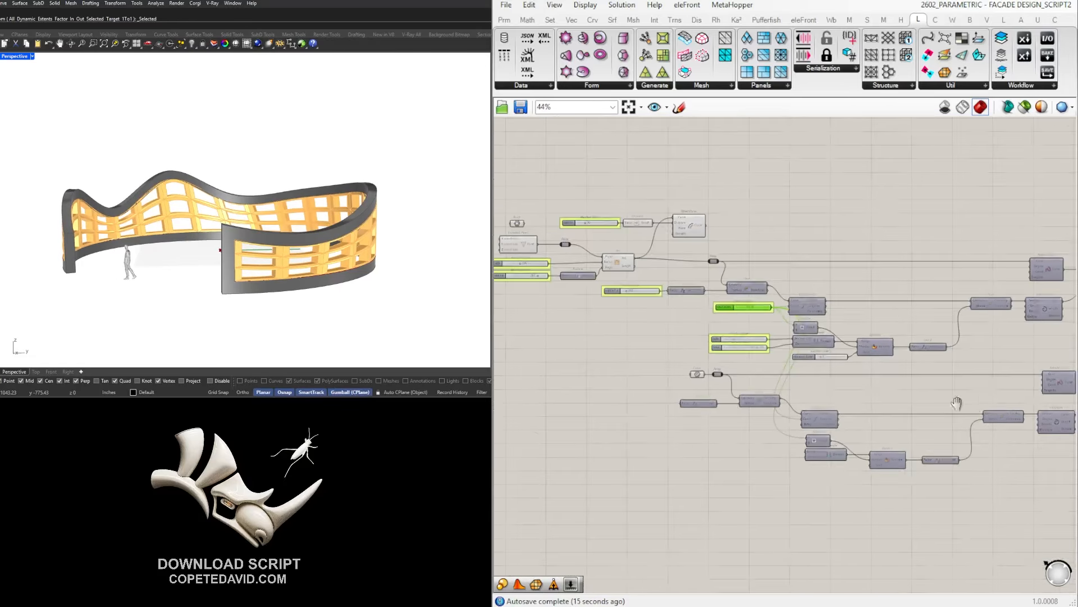
scroll(733, 356, "up", 6)
double_click(683, 280)
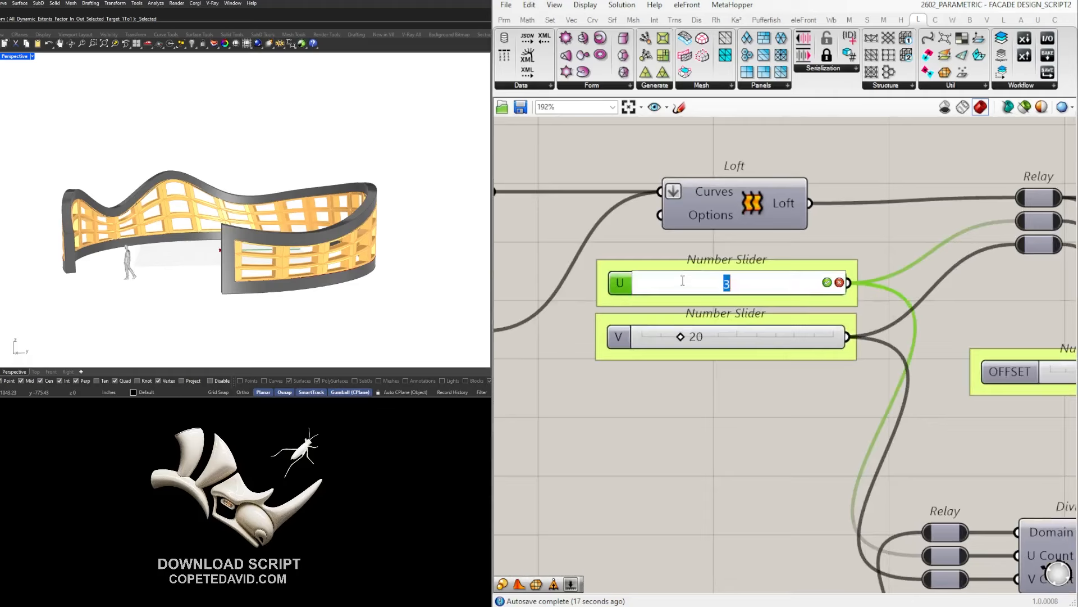
type("5")
key("Return")
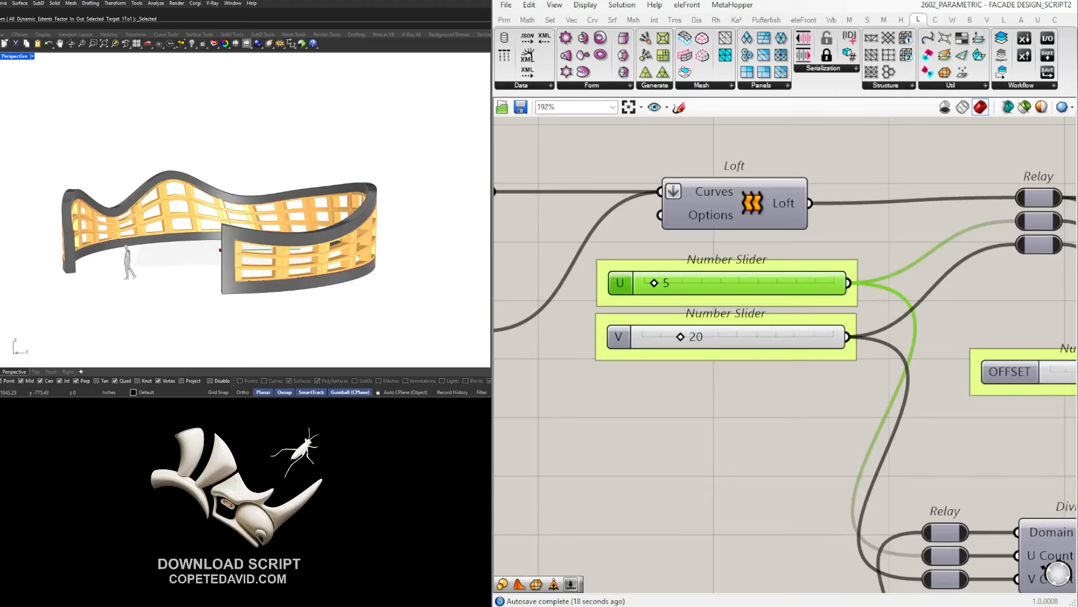
double_click(715, 337)
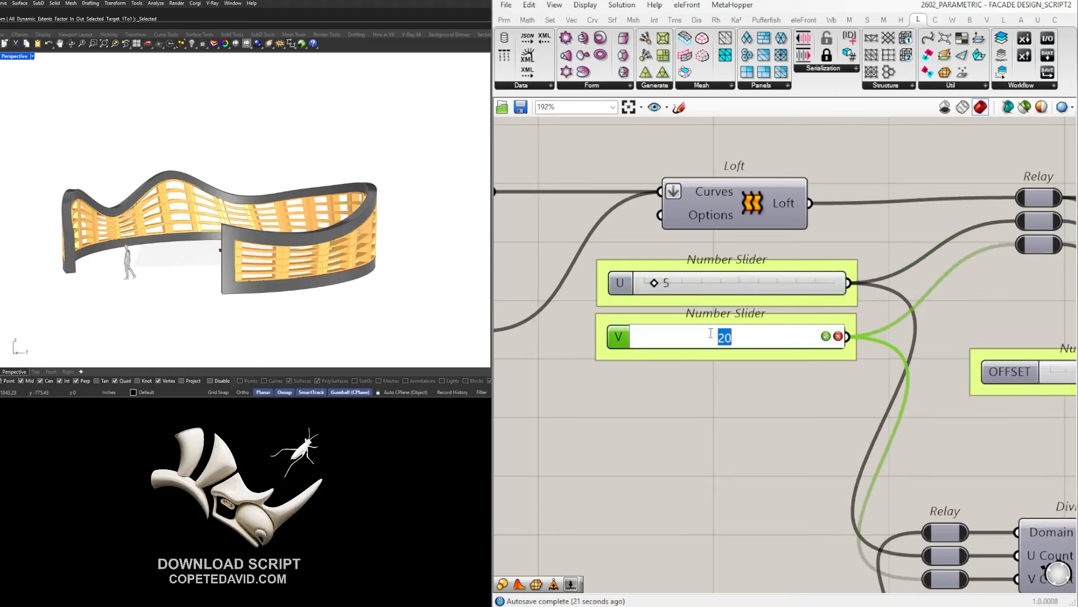
type("30")
key("Return")
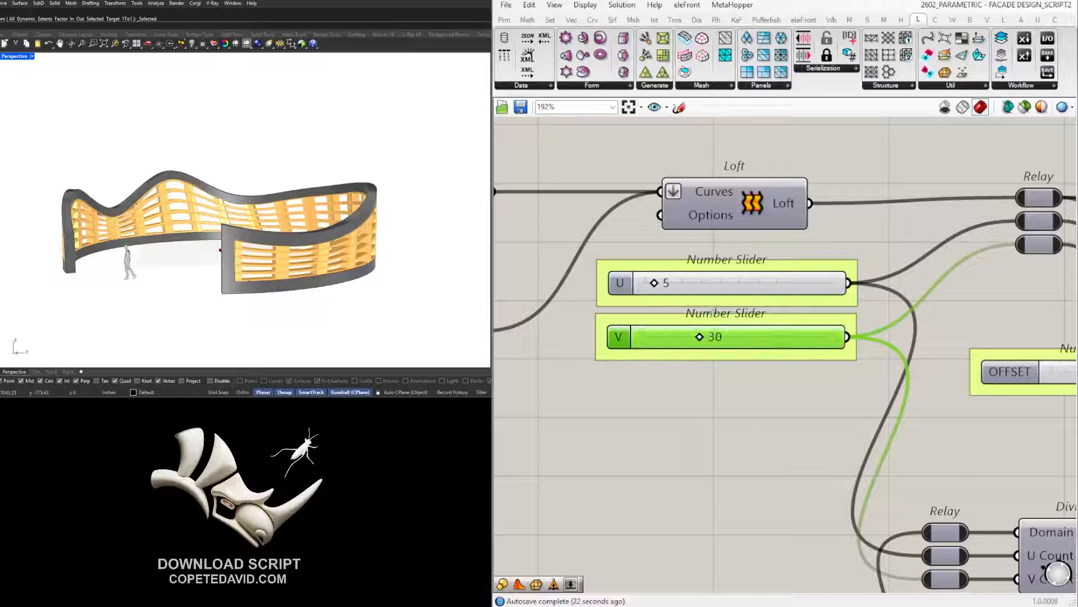
mouse_move(290, 190)
right_mouse_down()
mouse_move(352, 225)
mouse_move(241, 247)
mouse_move(165, 231)
mouse_move(68, 234)
mouse_move(170, 256)
mouse_move(250, 219)
mouse_move(320, 268)
right_mouse_up()
left_click(865, 357)
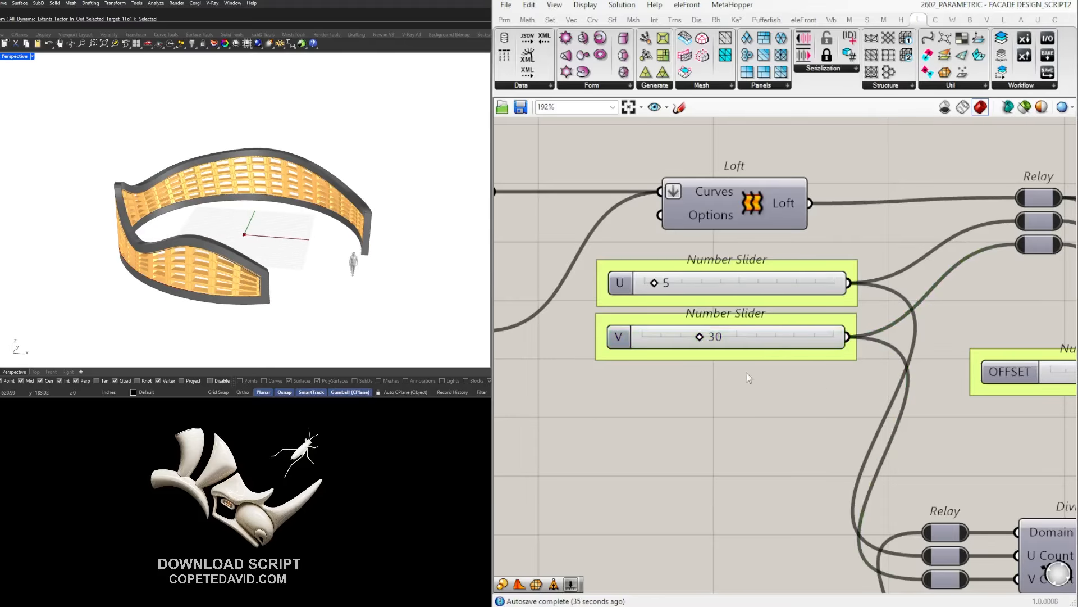
Move the U and V sliders together a little farther below the Loft component.
scroll(730, 337, "down", 3)
left_click_drag(593, 331, 558, 285)
left_click_drag(661, 298, 621, 344)
left_click(682, 311)
right_click_drag(247, 211, 264, 191)
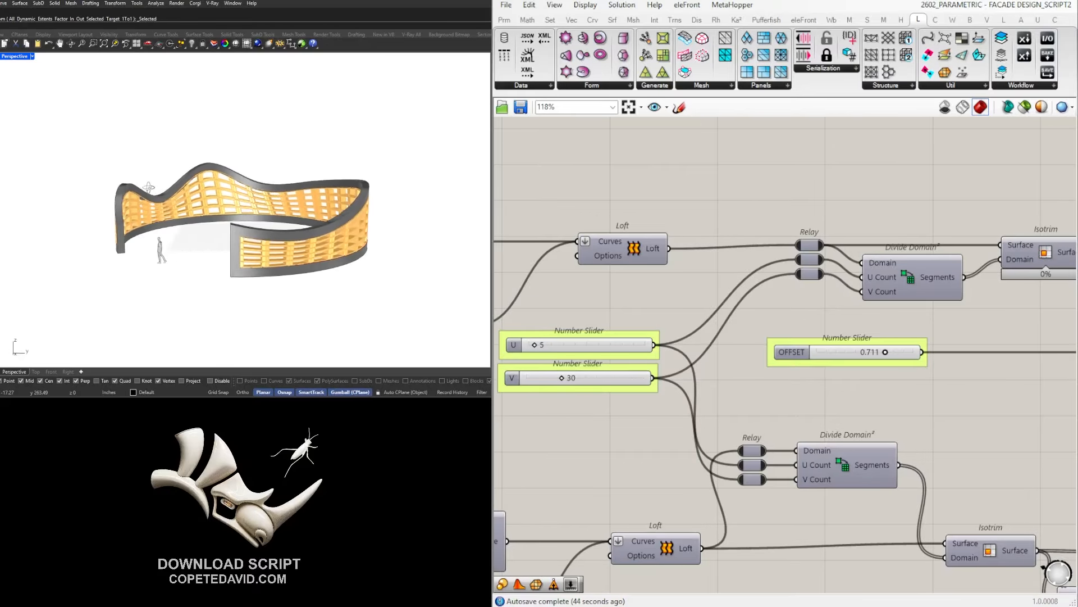
Move the FRAME slider and its relay closer to the frame components they feed.
scroll(776, 215, "down", 5)
scroll(774, 216, "down", 3)
right_click_drag(792, 163, 813, 215)
scroll(813, 214, "up", 4)
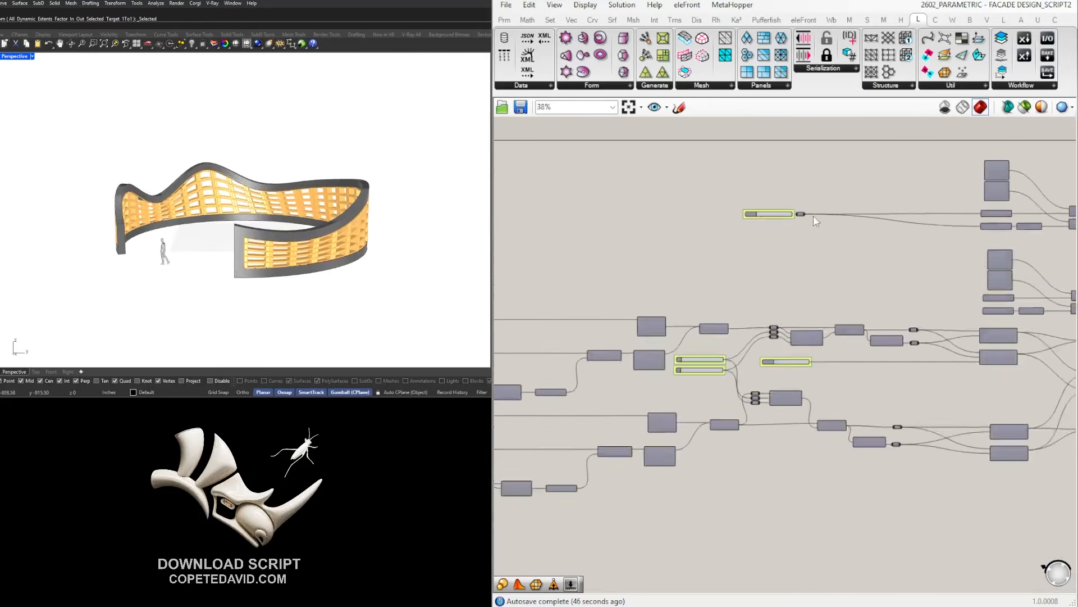
left_click_drag(841, 251, 796, 194)
scroll(799, 210, "up", 3)
right_click_drag(799, 210, 1001, 270)
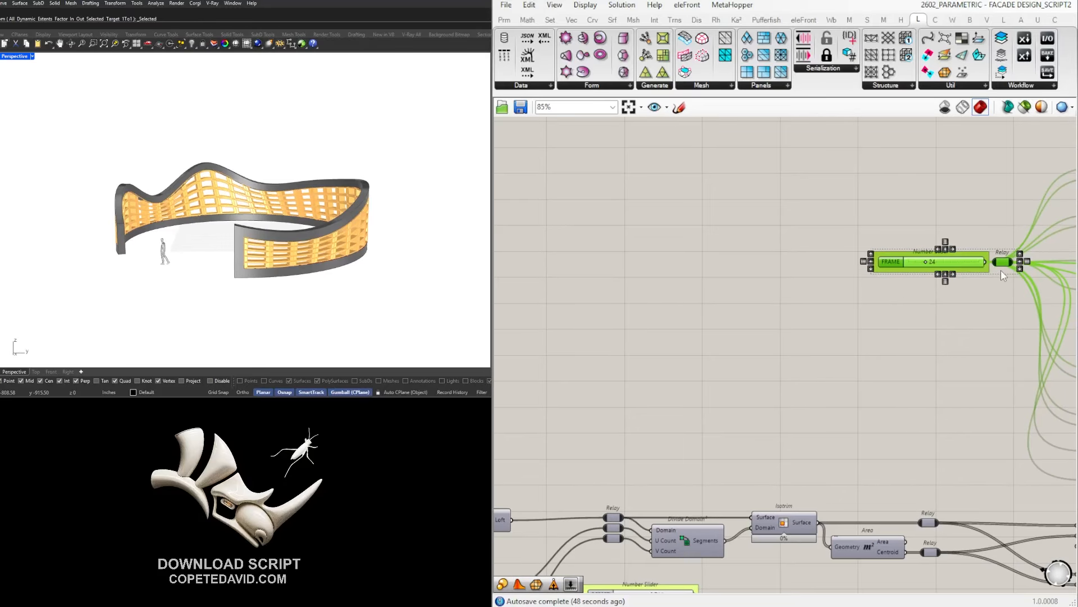
left_click(1030, 229)
Show the entire Grasshopper definition and save the file.
scroll(973, 285, "down", 5)
scroll(713, 250, "down", 3)
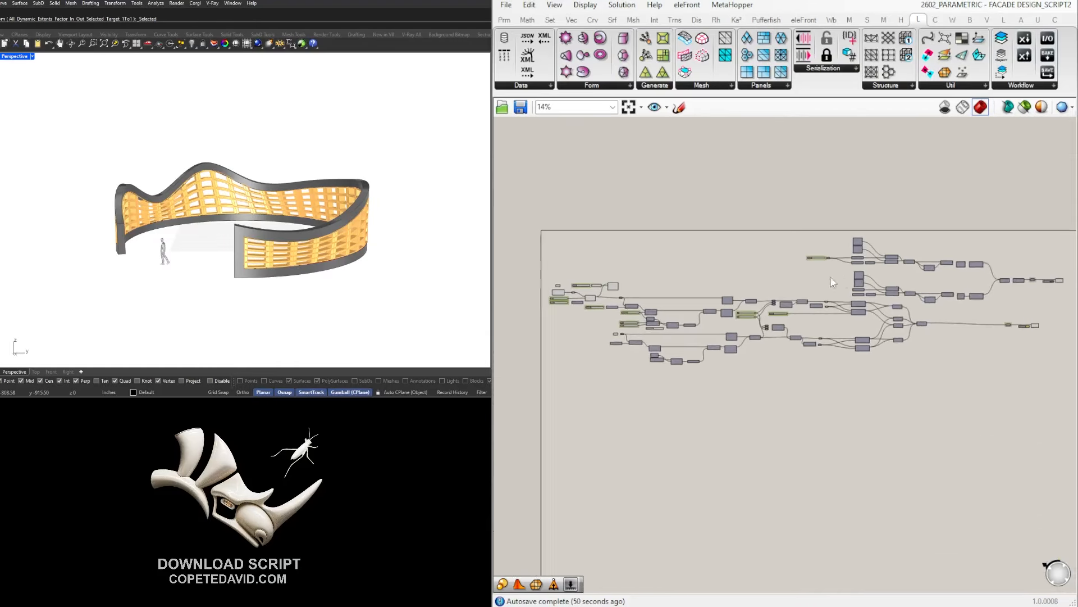
mouse_move(863, 351)
right_mouse_down()
mouse_move(802, 352)
mouse_move(856, 347)
right_mouse_up()
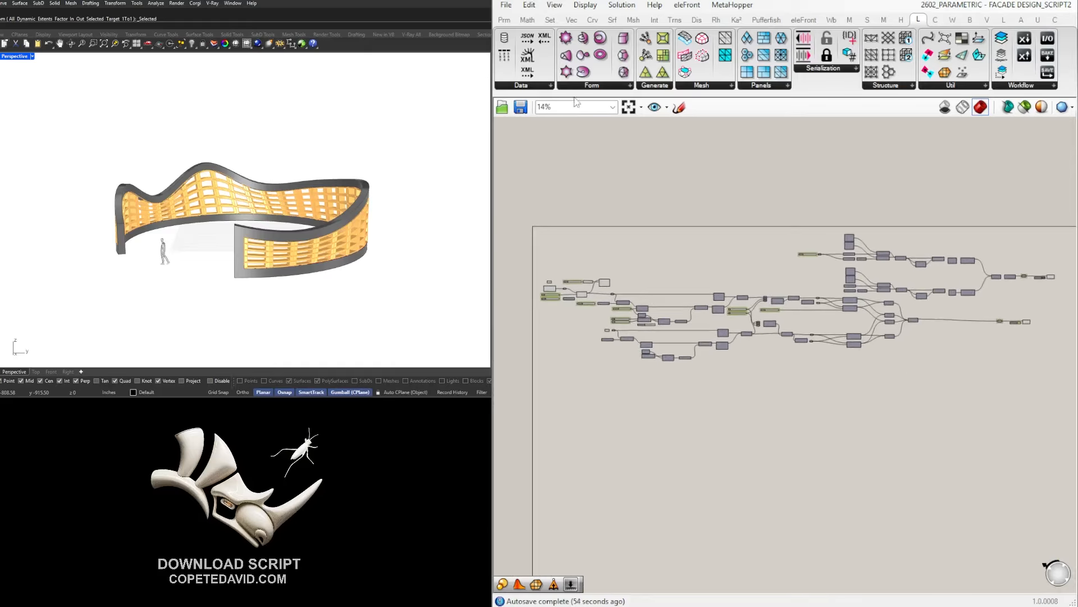
left_click(629, 107)
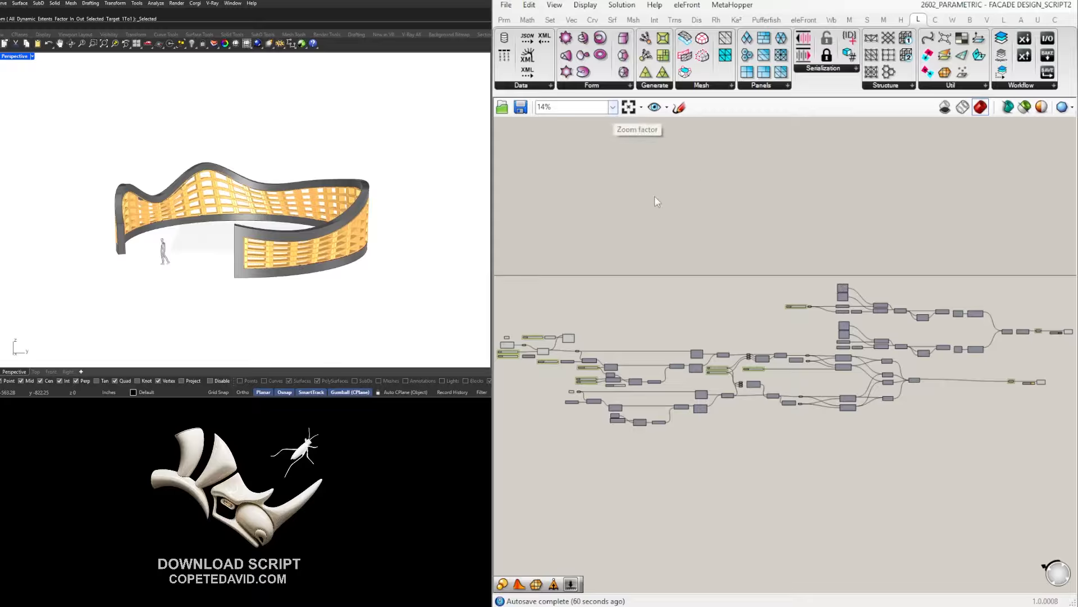
key("ctrl+s")
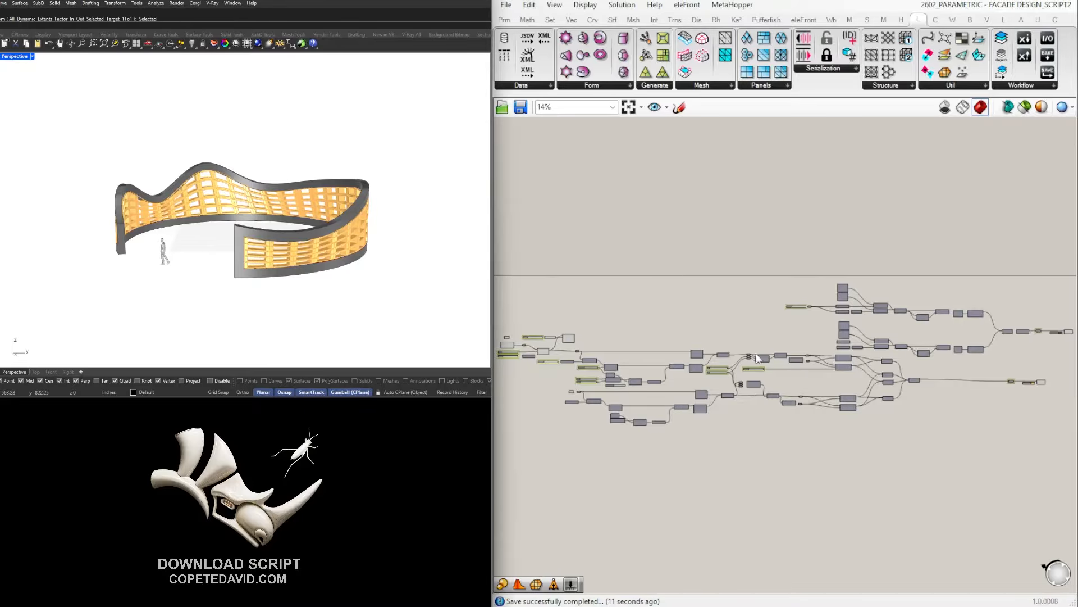
Select all components of the definition, shift them slightly on the canvas, and clear the selection.
scroll(785, 283, "down", 1)
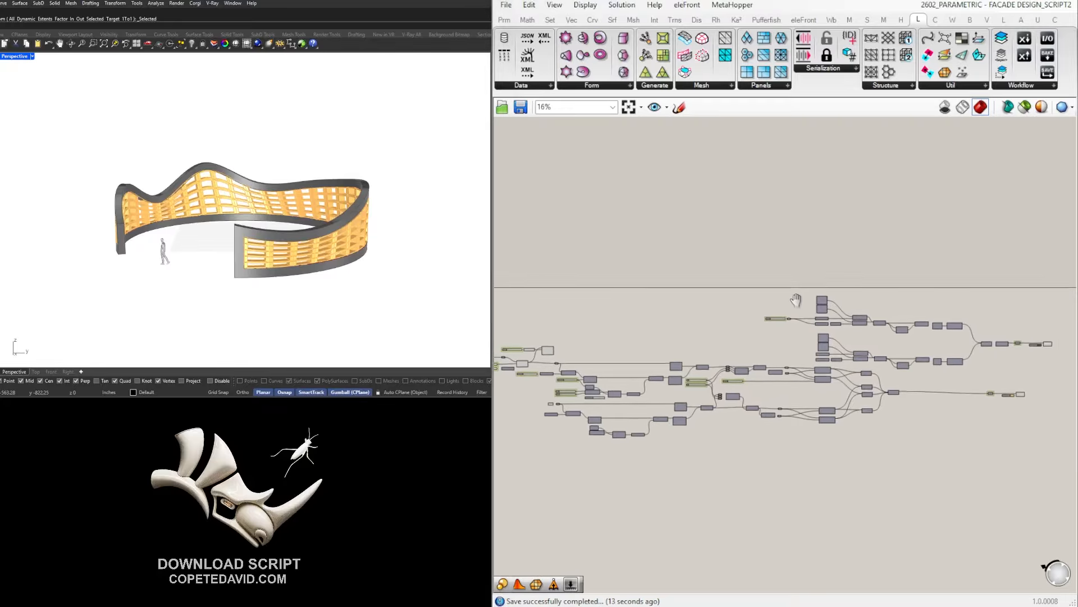
right_click_drag(790, 294, 789, 280)
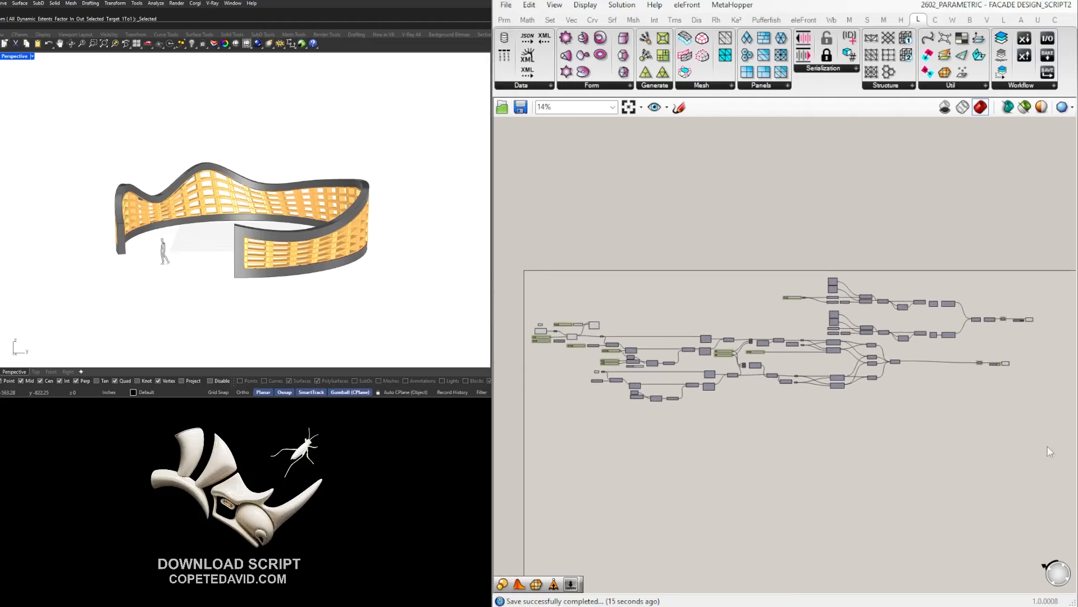
left_click_drag(1047, 447, 548, 283)
left_click_drag(594, 329, 604, 336)
left_click(753, 306)
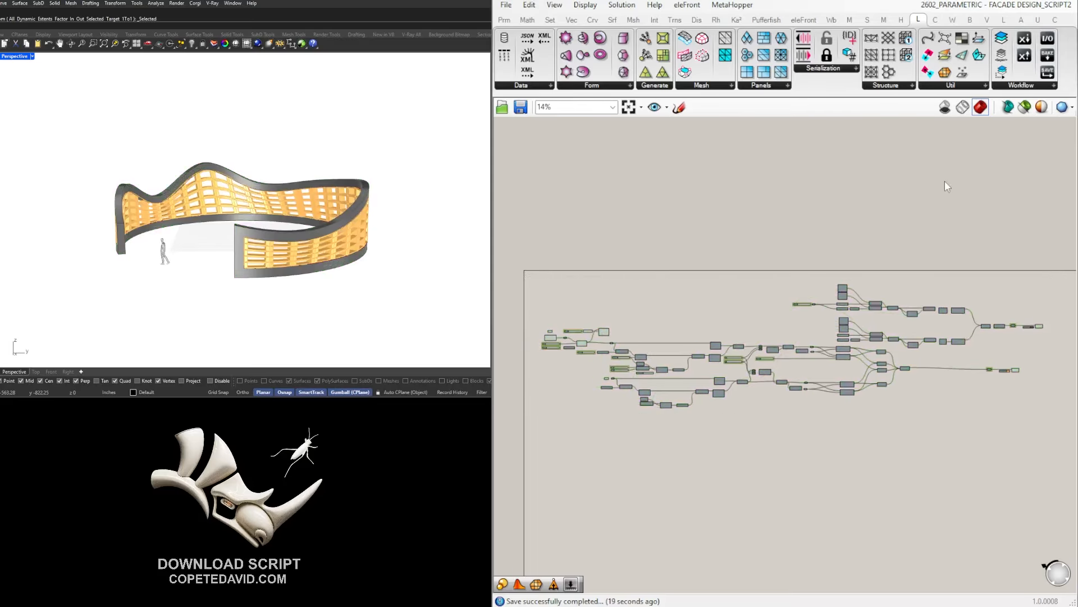